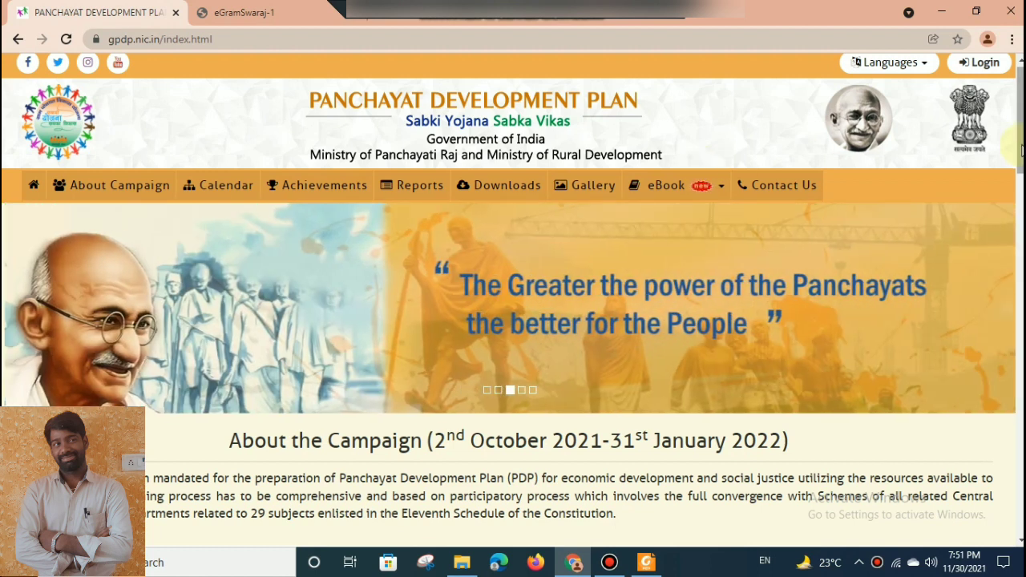
# Open the 2022-23 report of GPDP plans uploaded in eGramSwaraj and review the district list for Andhra Pradesh.
pyautogui.scroll(-3, 1020, 199)
pyautogui.moveTo(1021, 199); pyautogui.dragTo(1022, 252)
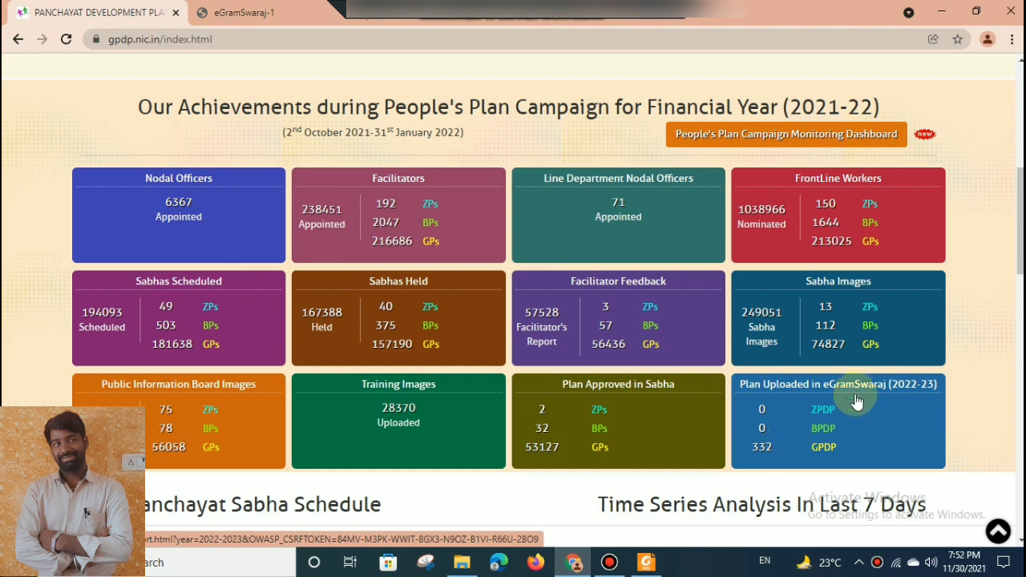
pyautogui.click(817, 451)
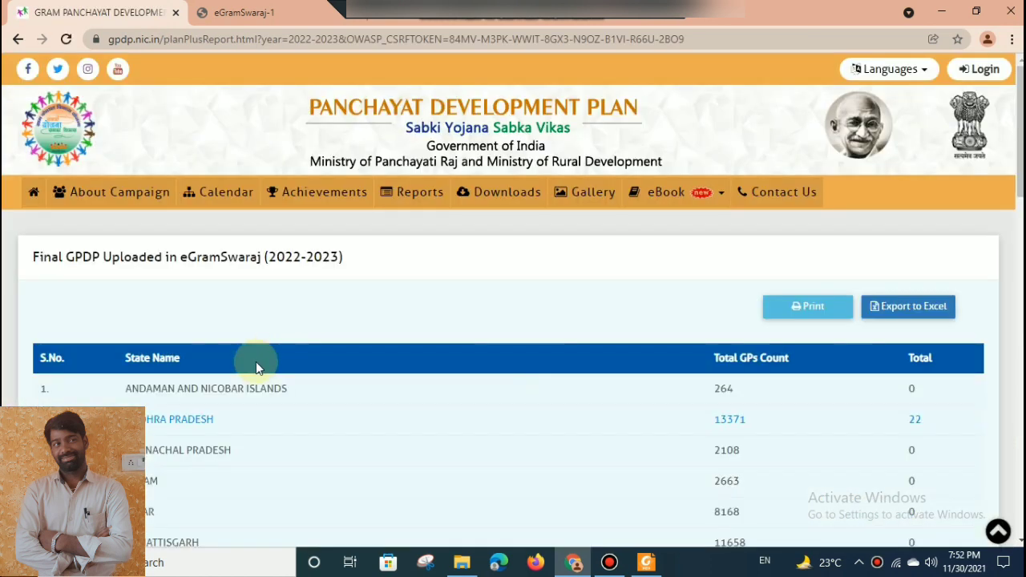
pyautogui.click(181, 429)
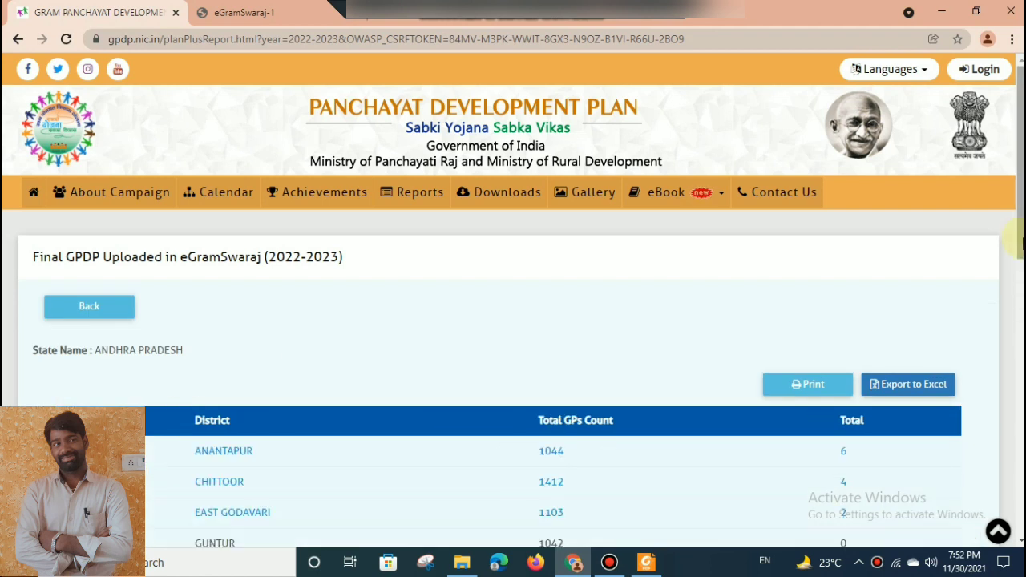
pyautogui.moveTo(1018, 237); pyautogui.dragTo(1020, 347)
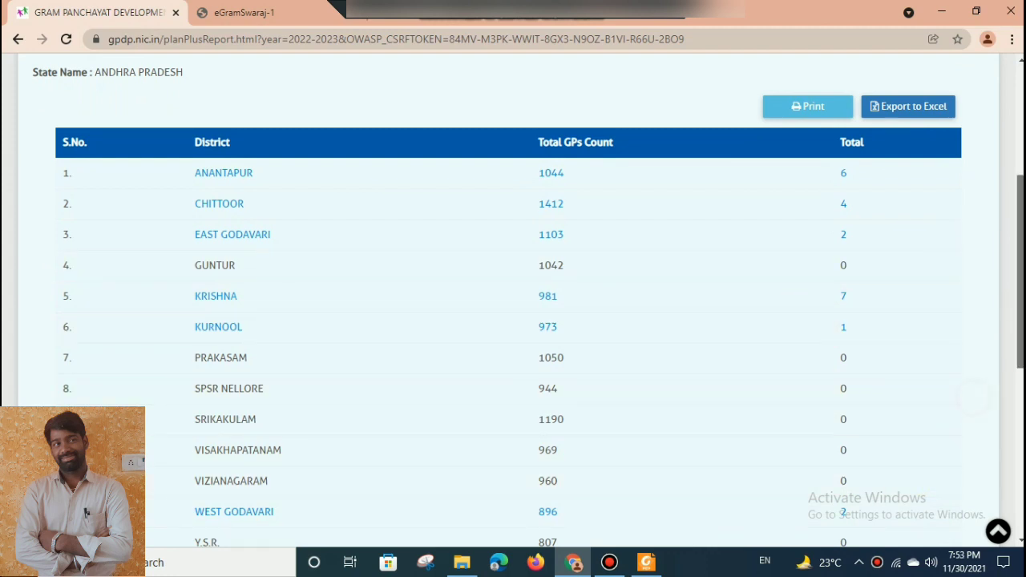
pyautogui.moveTo(1020, 345); pyautogui.dragTo(1020, 236)
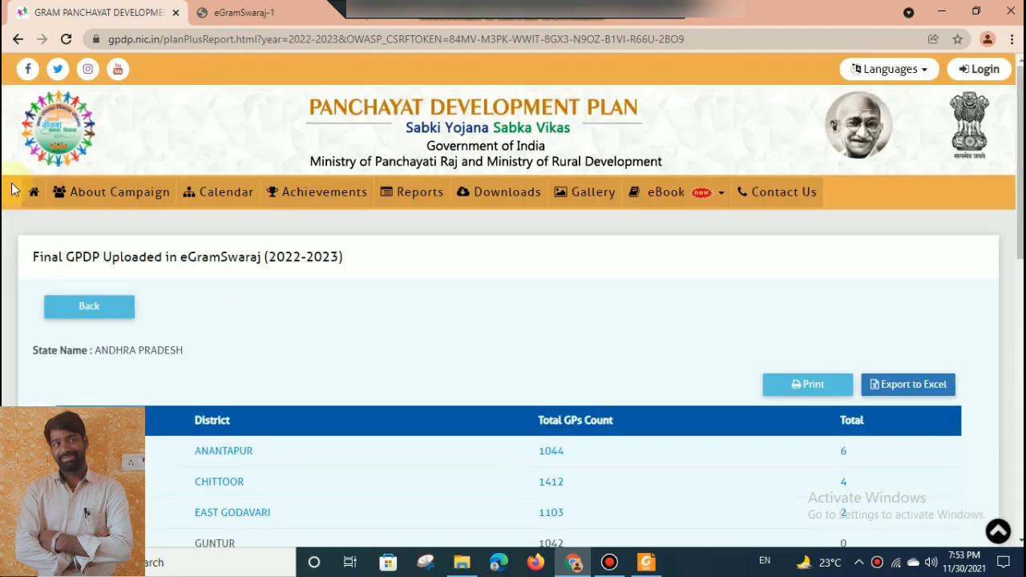
# Return to the Panchayat Development Plan home page and review the People's Plan Campaign achievements for 2021-22.
pyautogui.click(33, 197)
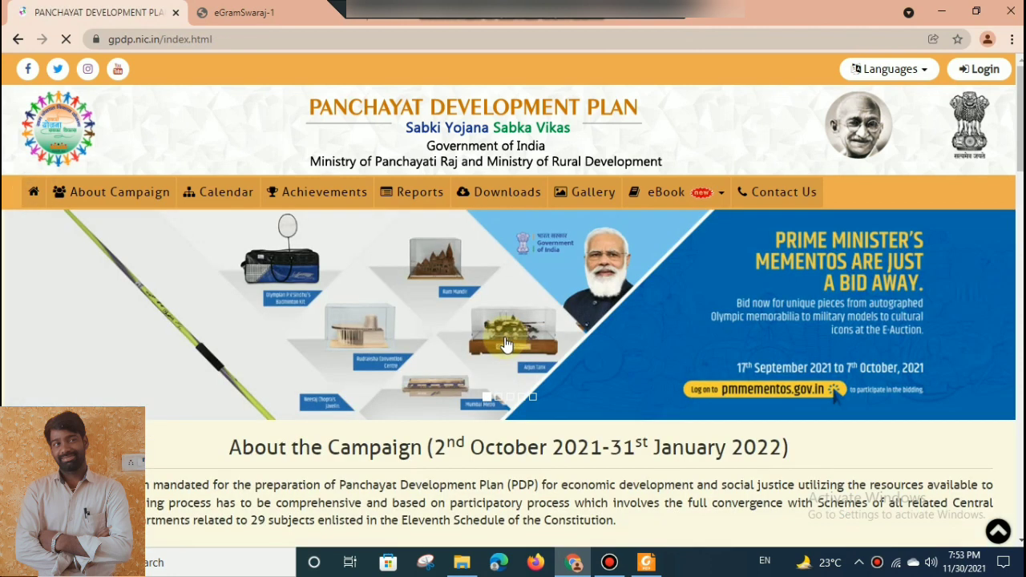
pyautogui.scroll(-5, 449, 269)
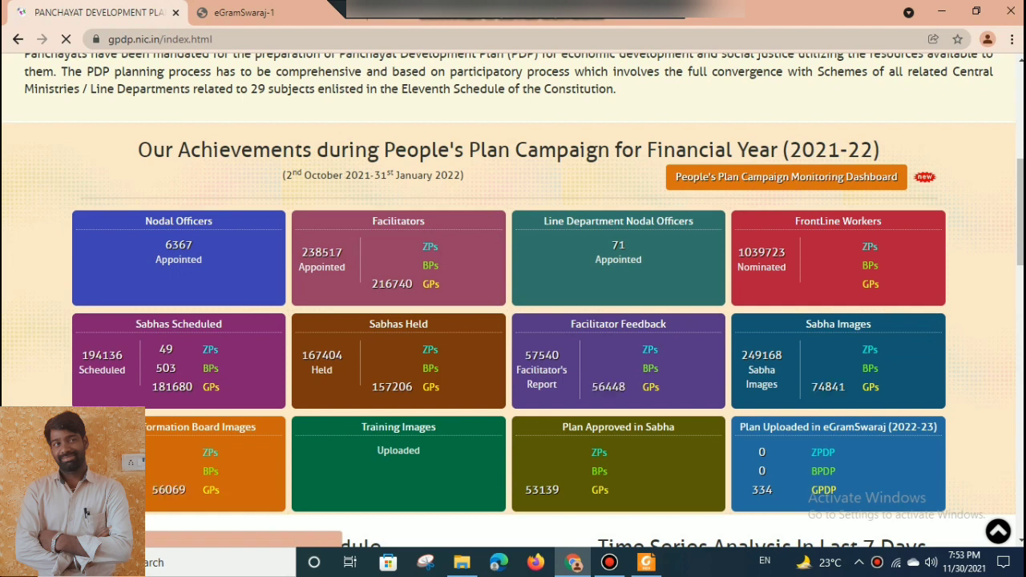
pyautogui.scroll(-5, 898, 430)
pyautogui.scroll(5, 834, 313)
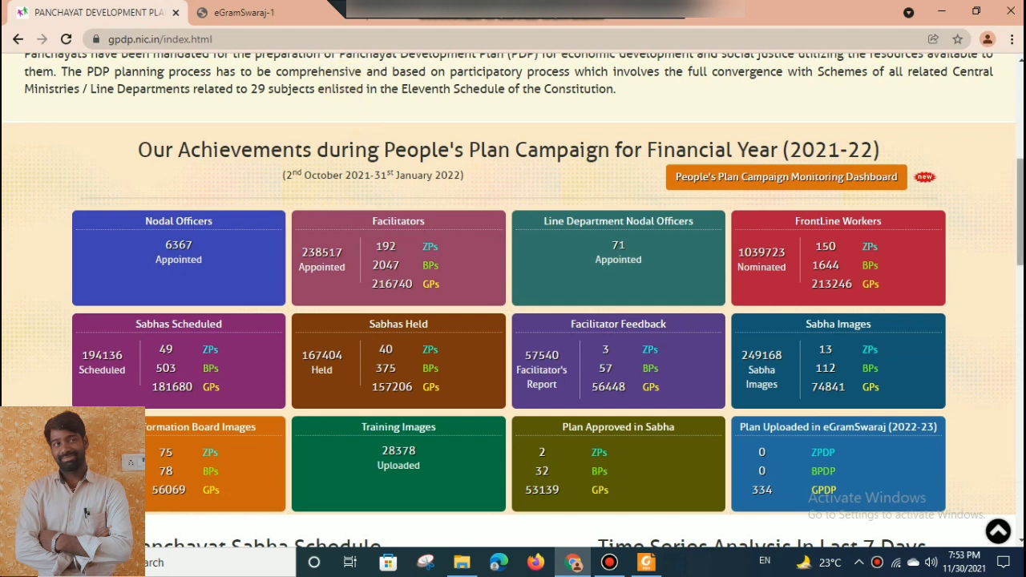
pyautogui.scroll(2, 514, 301)
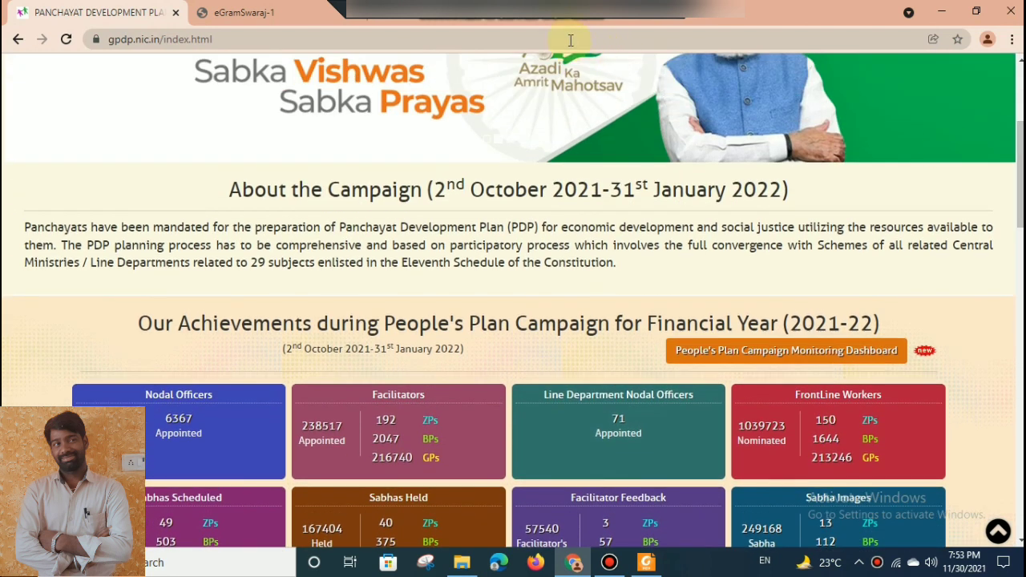
# Switch to the eGramSwaraj site and log in with the prefilled credentials, entering the captcha characters shown.
pyautogui.click(303, 8)
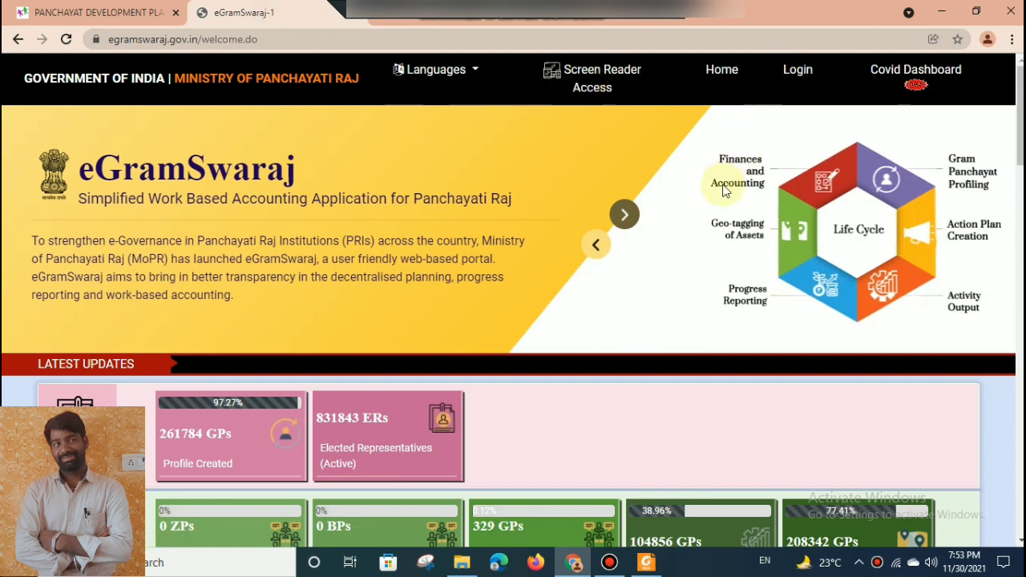
pyautogui.click(802, 79)
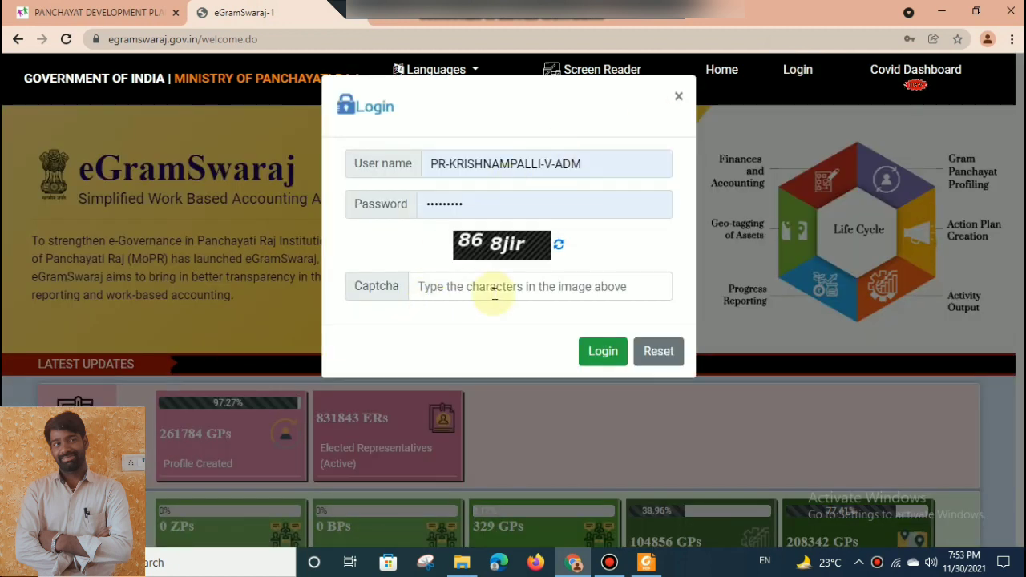
pyautogui.click(529, 297)
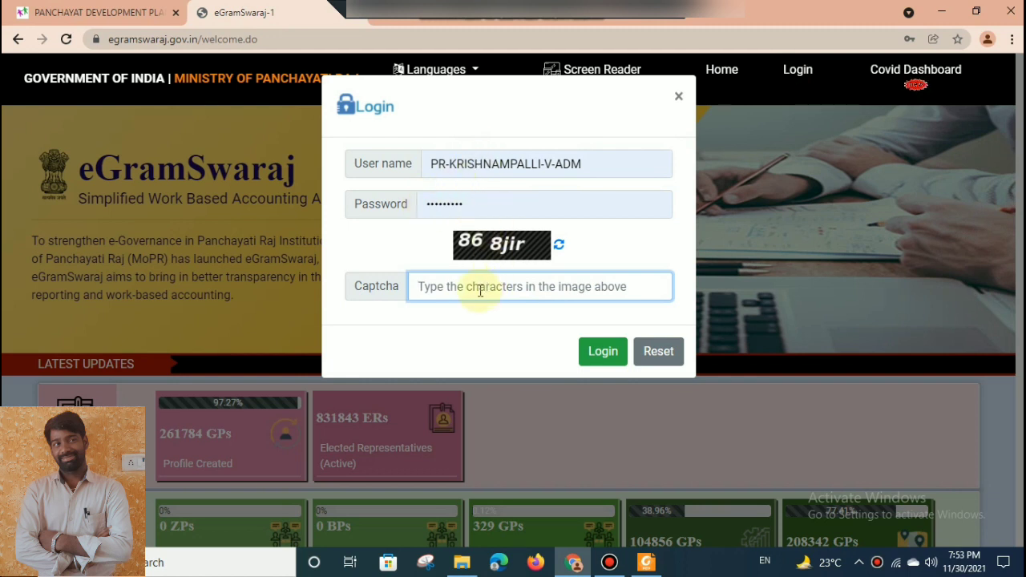
pyautogui.write('868')
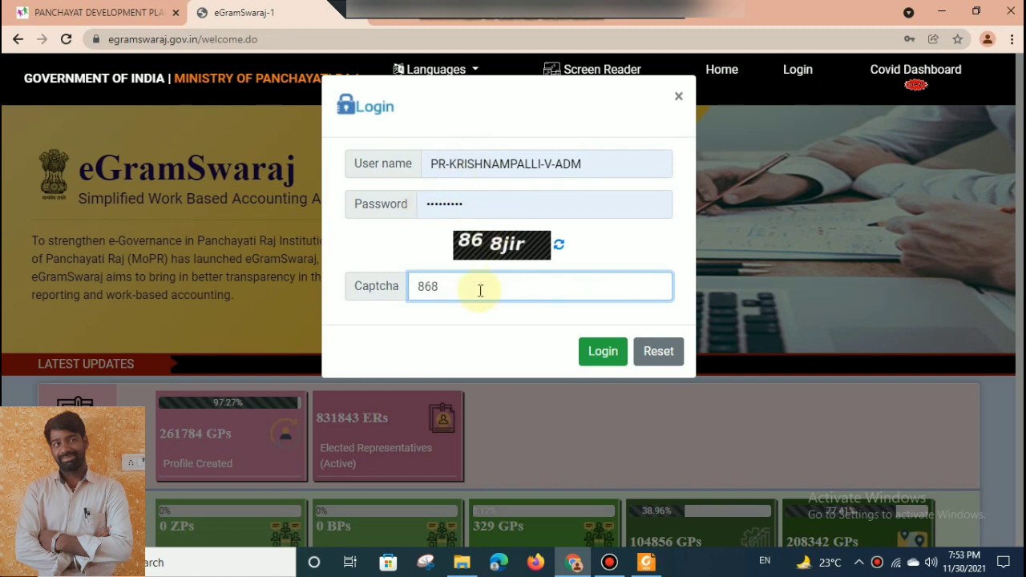
pyautogui.write('ji')
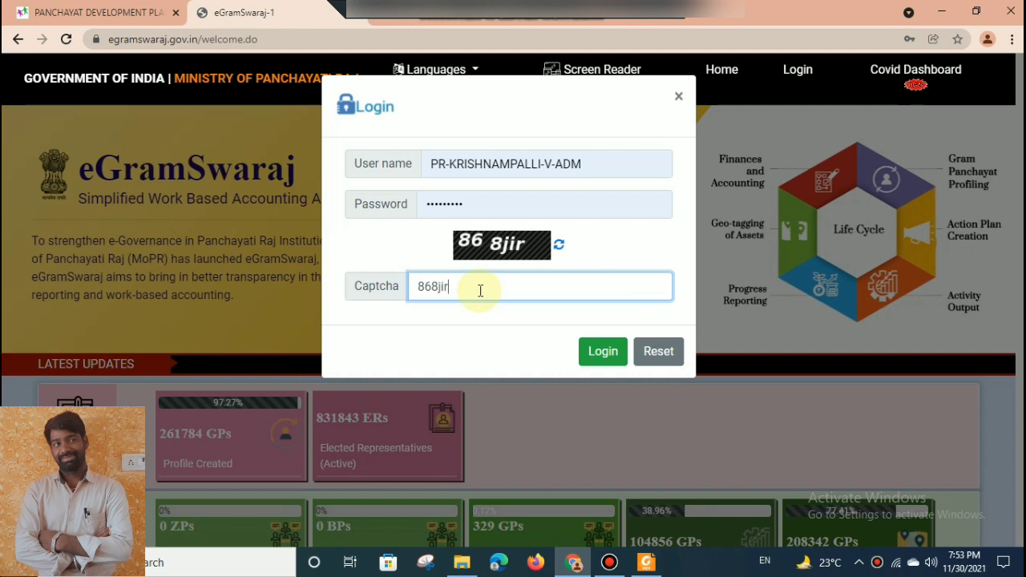
pyautogui.write('r')
pyautogui.click(616, 354)
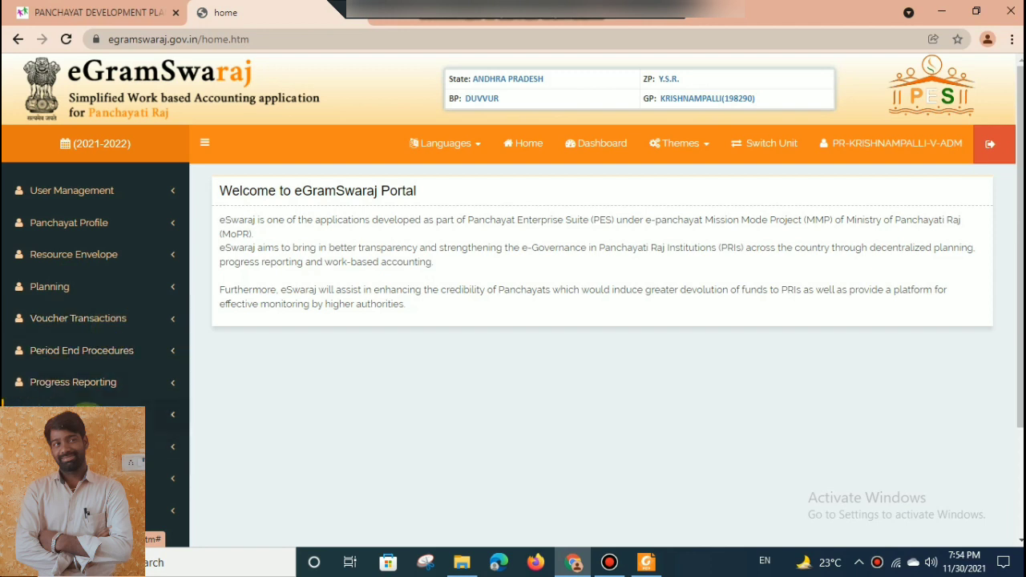
pyautogui.click(111, 220)
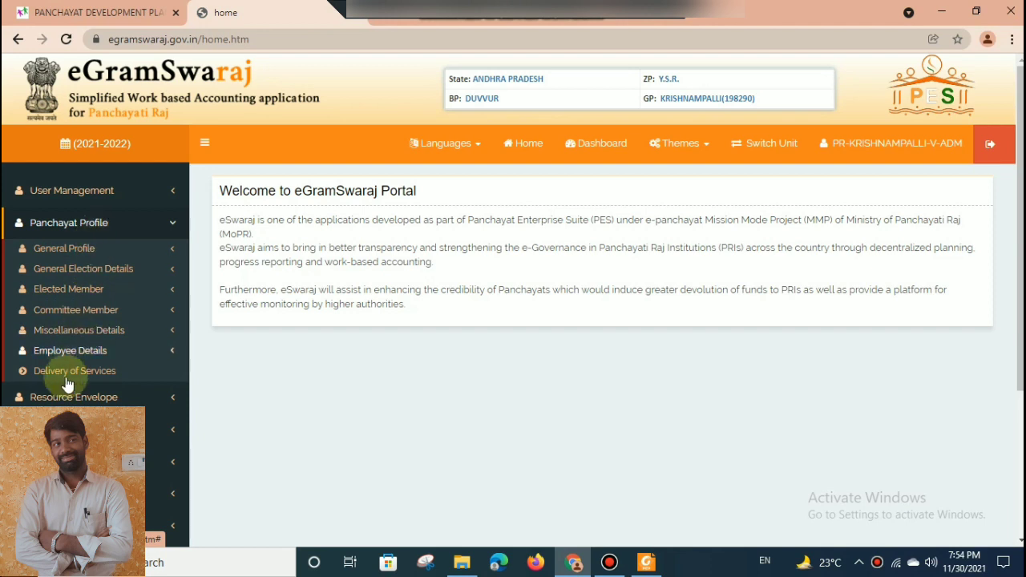
pyautogui.click(96, 234)
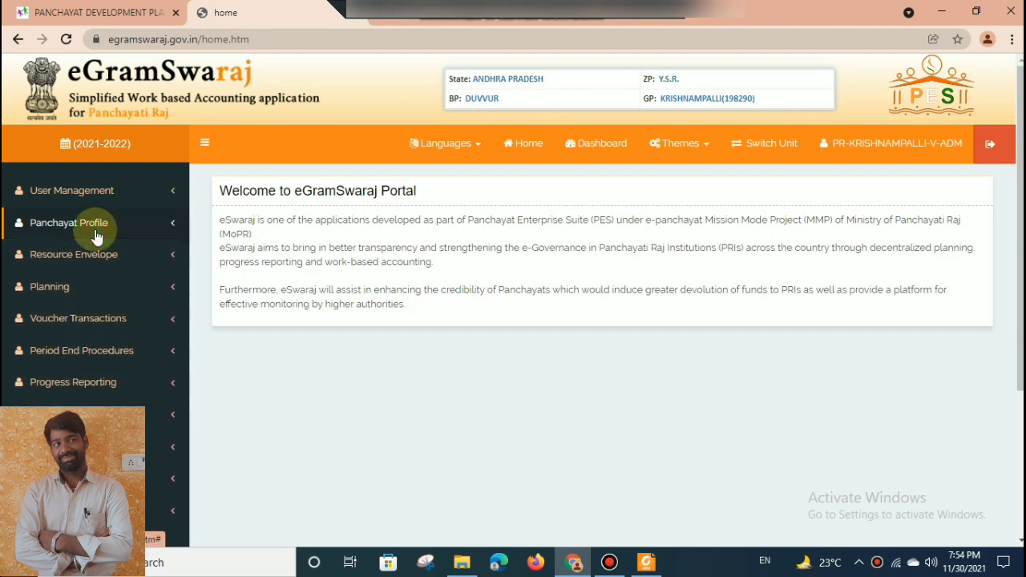
pyautogui.click(75, 289)
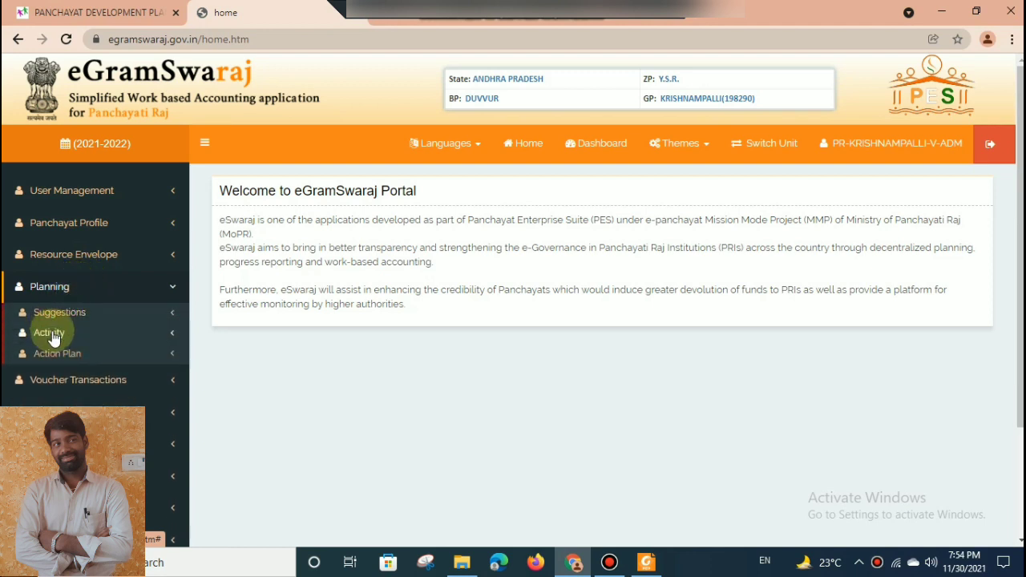
pyautogui.click(54, 337)
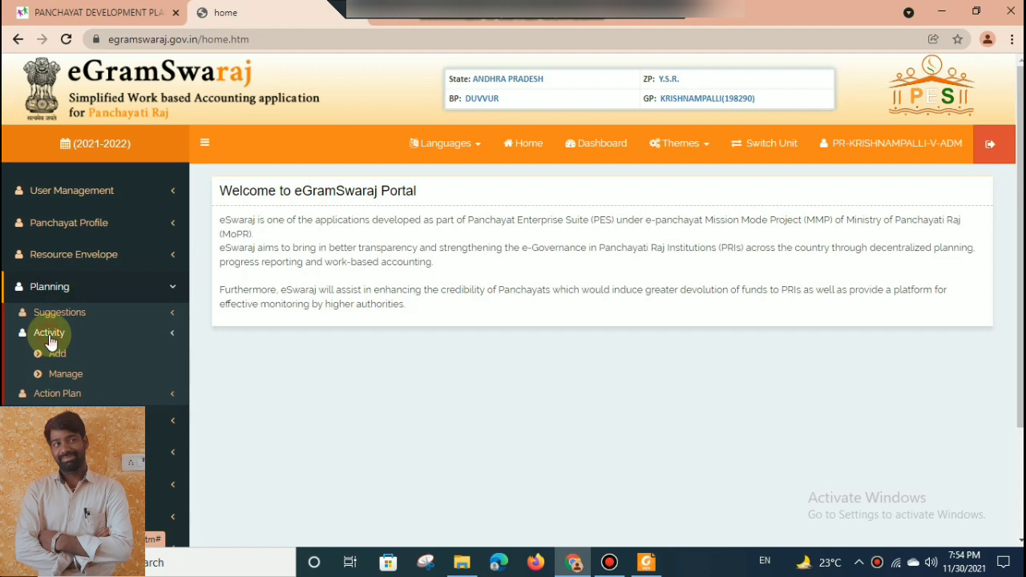
pyautogui.click(50, 337)
pyautogui.click(51, 355)
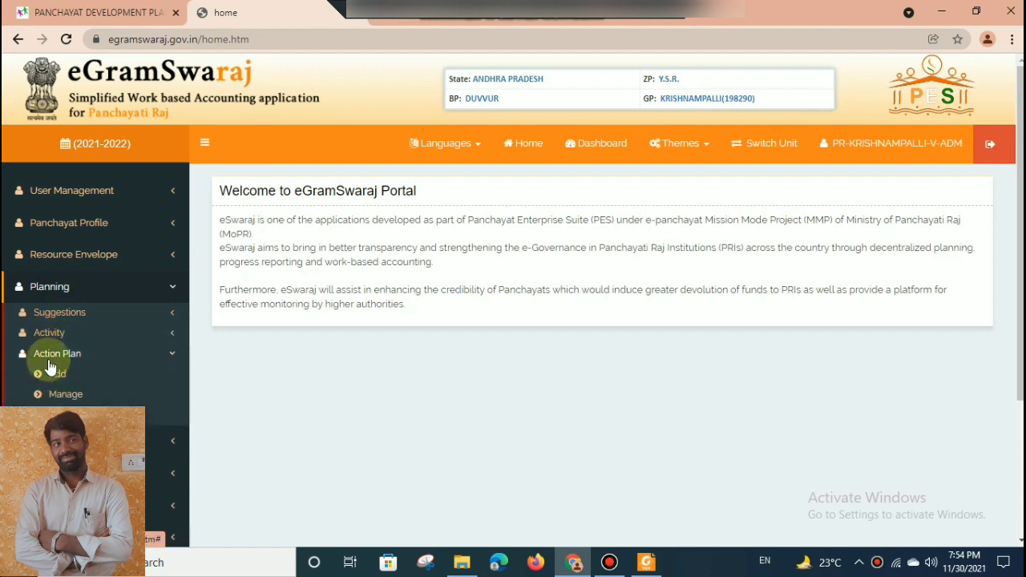
pyautogui.click(50, 357)
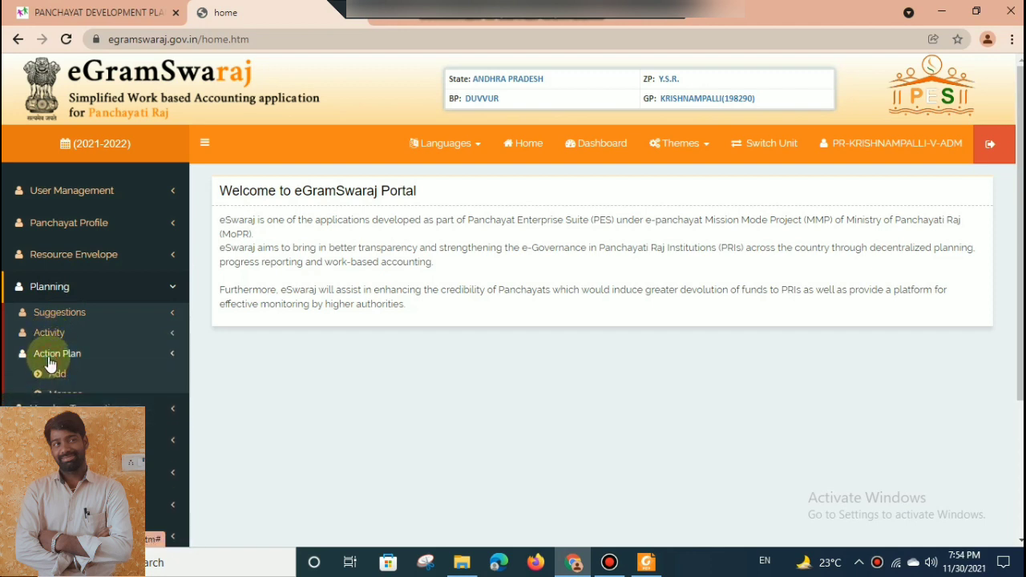
pyautogui.click(104, 296)
pyautogui.click(103, 293)
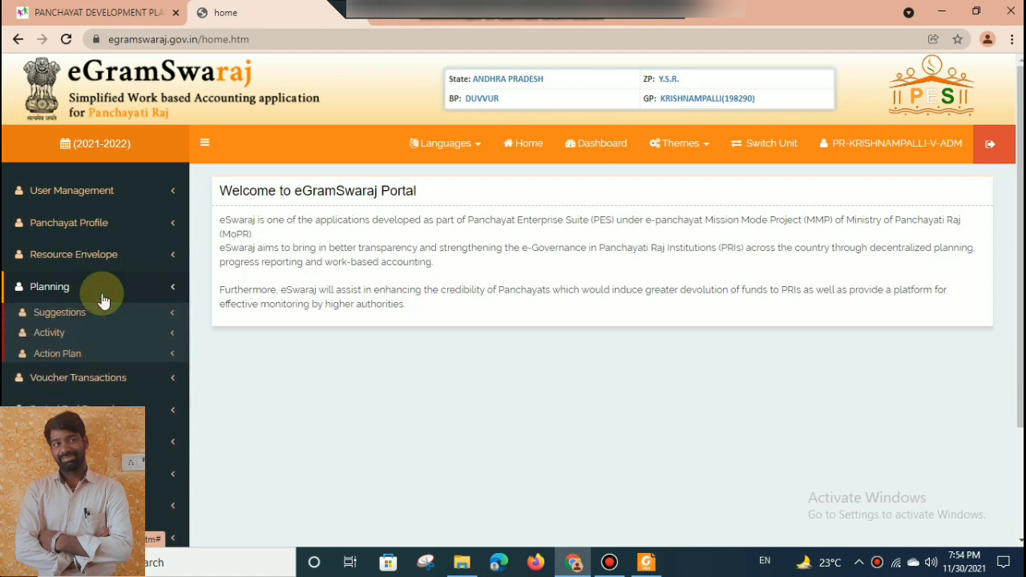
pyautogui.click(103, 289)
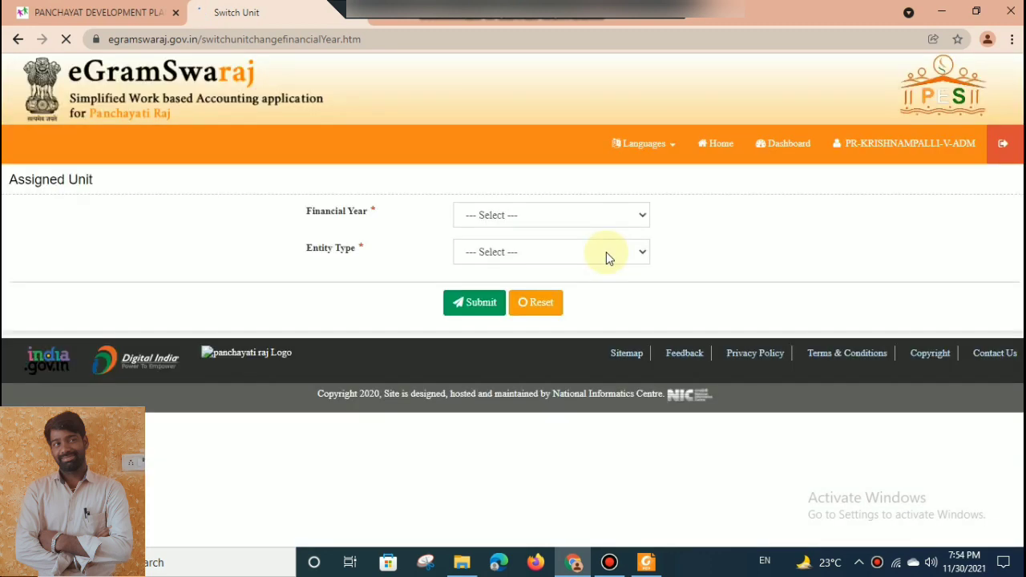
# Set the assigned unit's financial year to 2022-2023 and entity type to Grama Panchayat, and submit the unit switch.
pyautogui.click(568, 212)
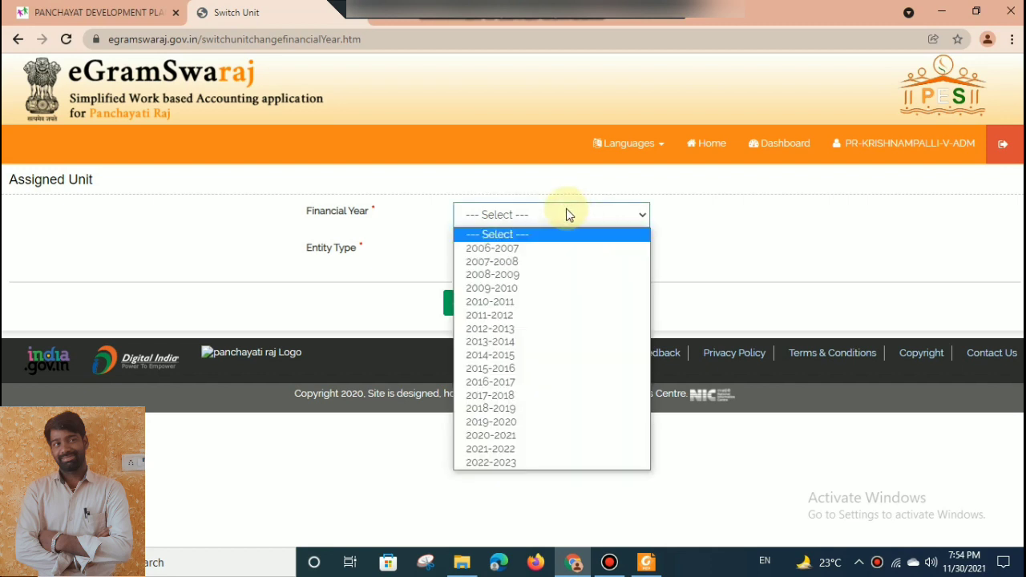
pyautogui.click(495, 461)
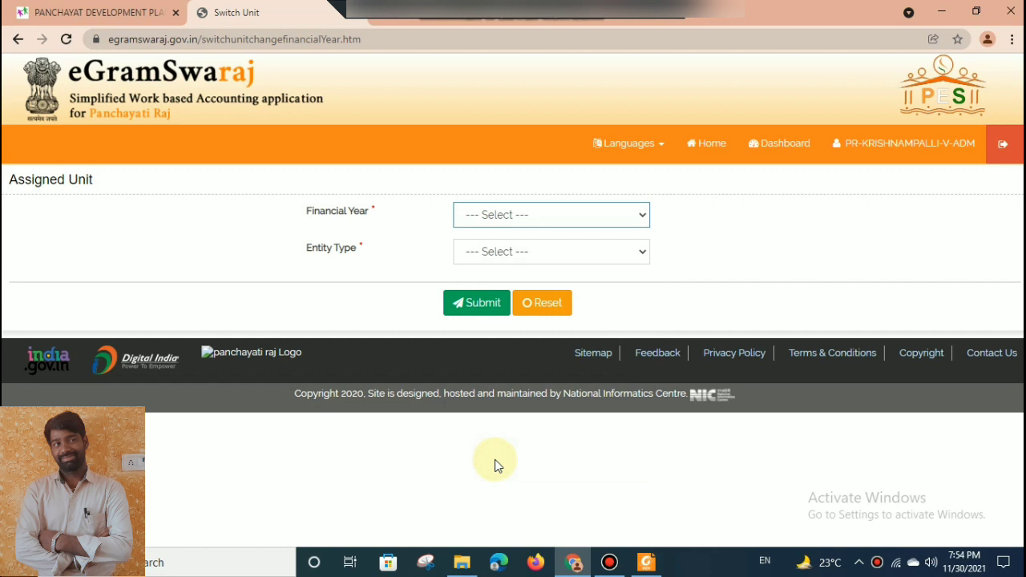
pyautogui.click(592, 256)
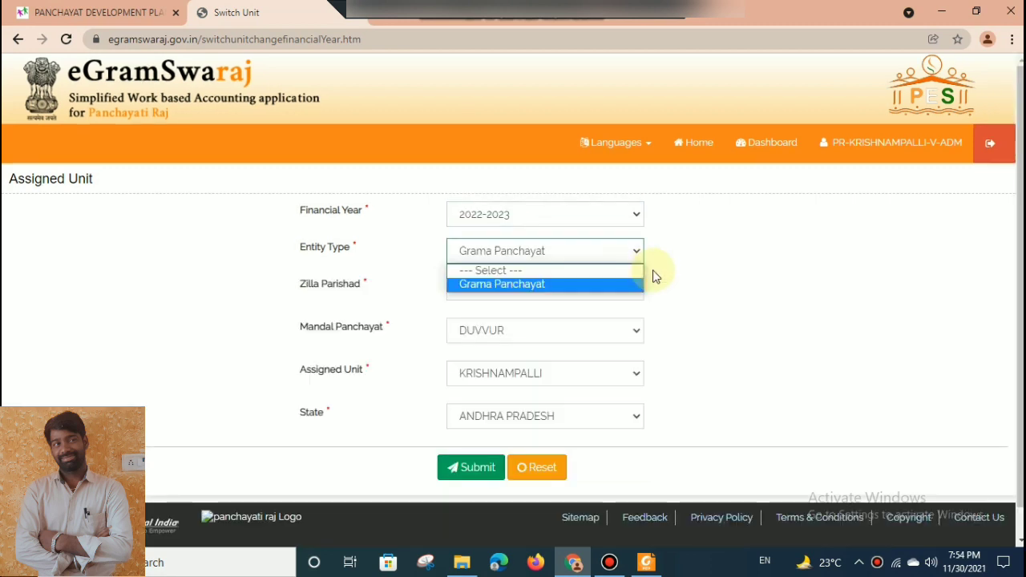
pyautogui.click(633, 284)
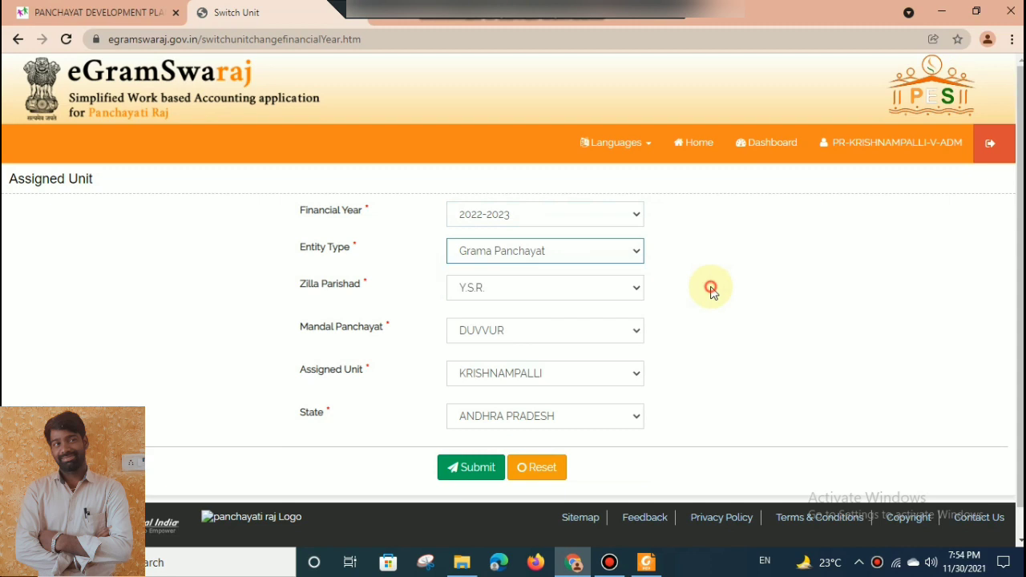
pyautogui.click(469, 480)
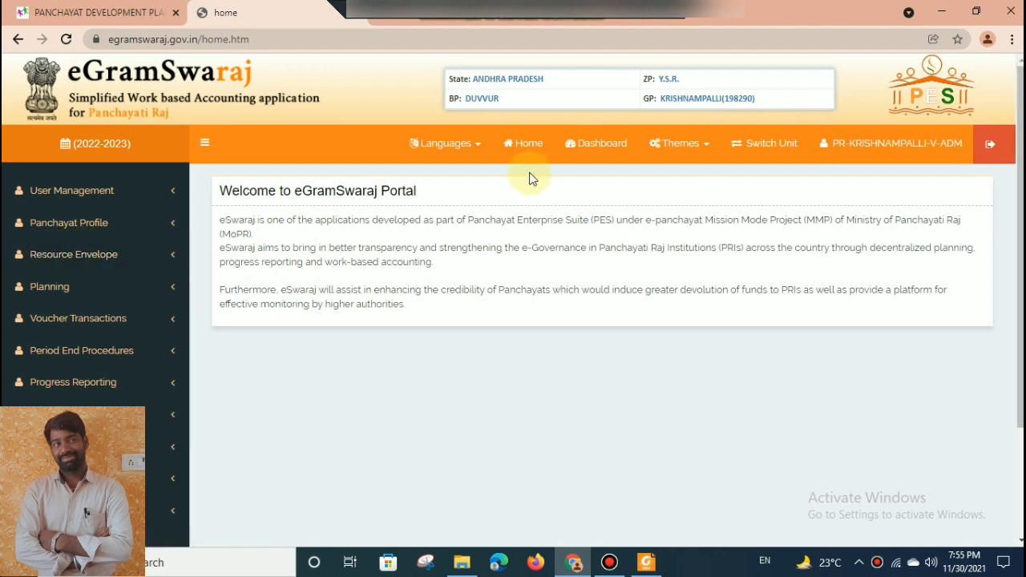
# Open the Budget Allocation page of the Resource Envelope for the 2022-2023 plan.
pyautogui.click(85, 256)
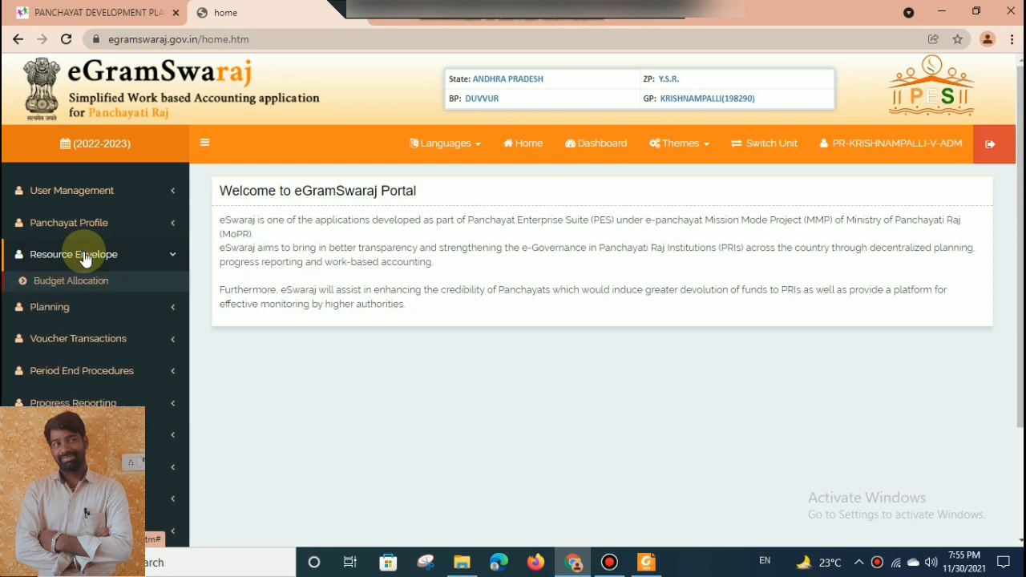
pyautogui.click(80, 281)
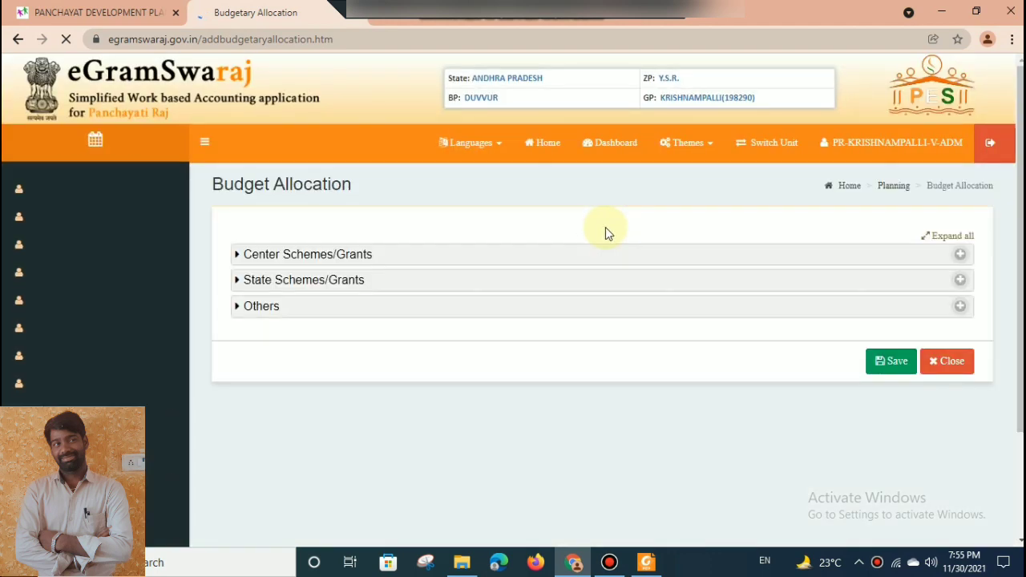
pyautogui.scroll(-1, 1017, 225)
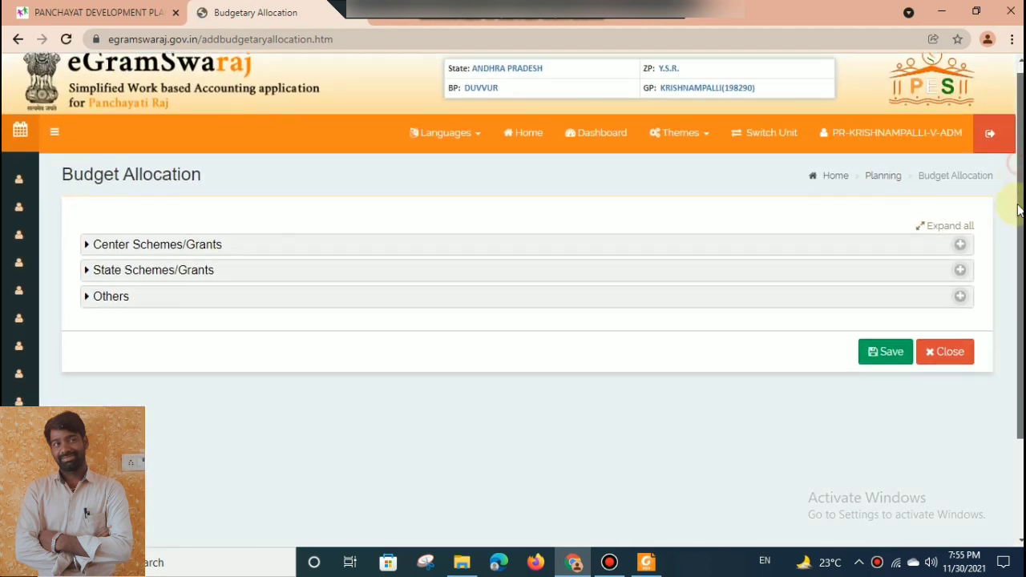
pyautogui.scroll(-1, 1017, 225)
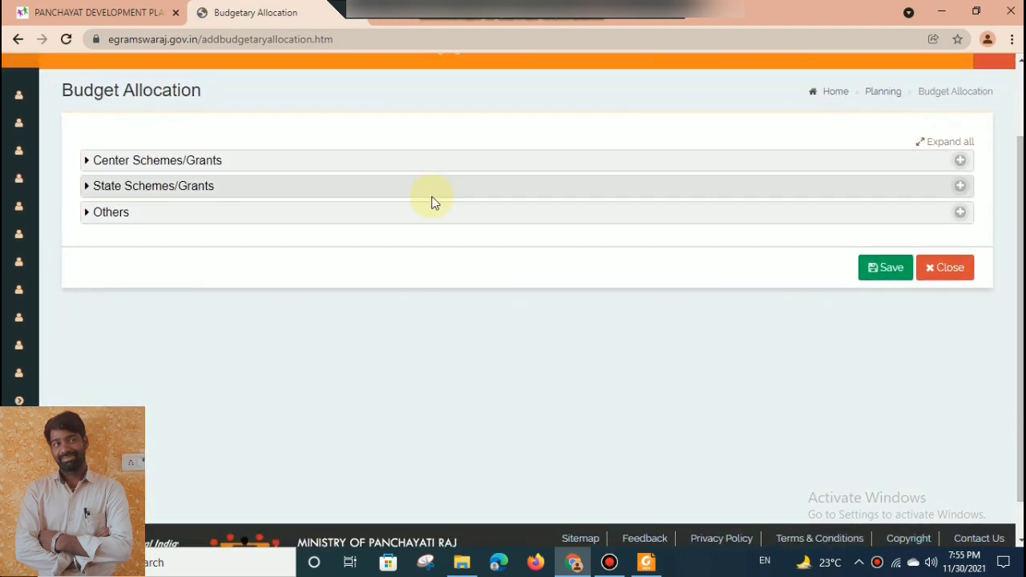
# Inspect the SC, ST and General budget allocation fields under State Schemes/Grants, and collapse the section.
pyautogui.click(194, 193)
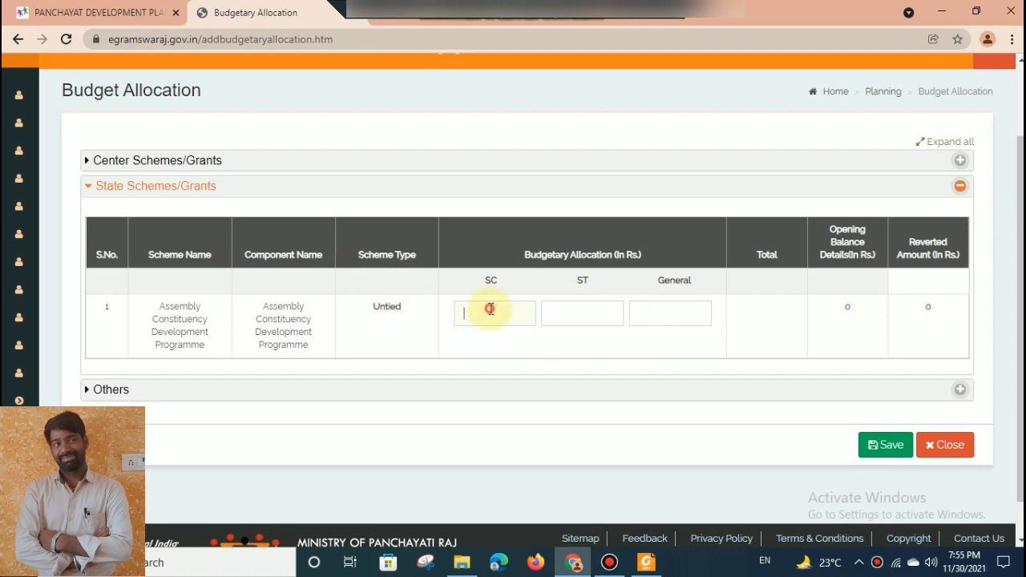
pyautogui.click(614, 313)
pyautogui.click(670, 314)
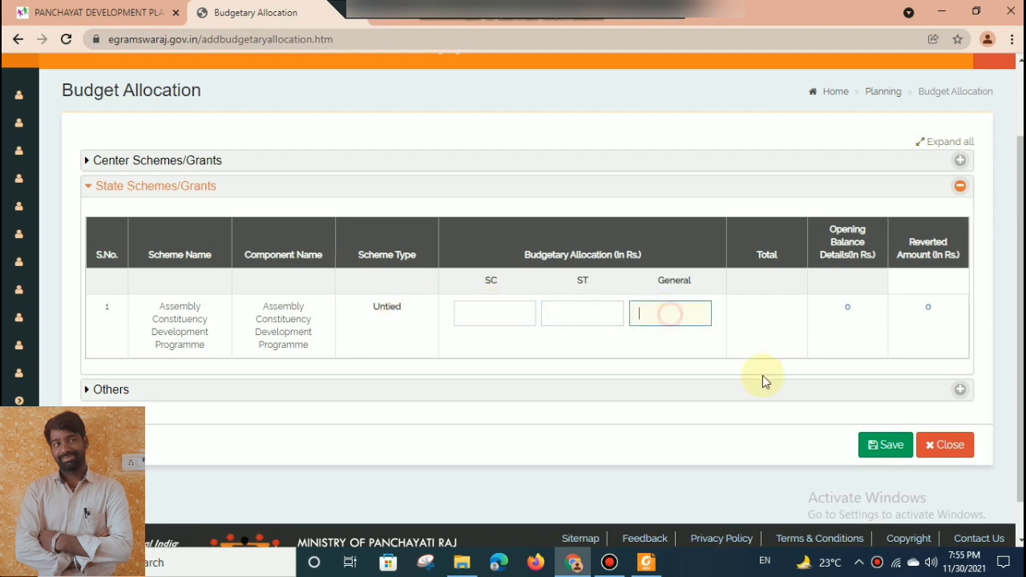
pyautogui.click(403, 190)
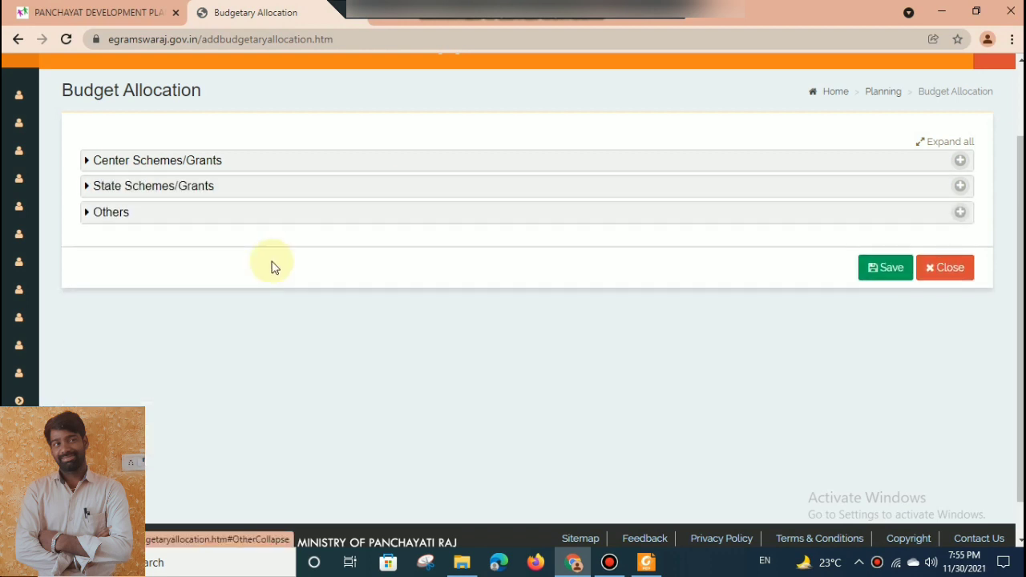
# Check the Own Funds allocation under Others, and bring up the XV Finance Commission rows under Center Schemes/Grants.
pyautogui.click(275, 218)
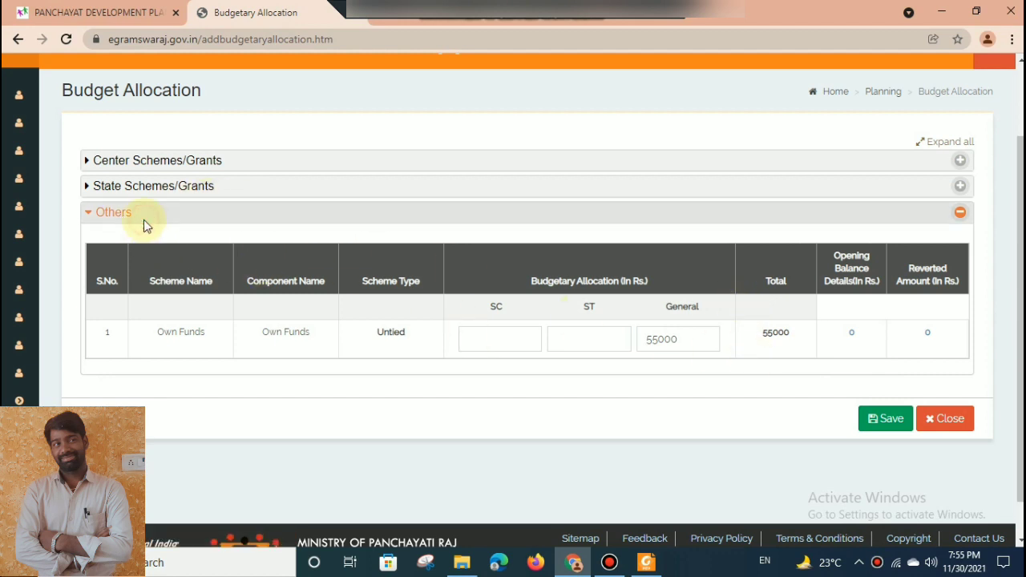
pyautogui.click(125, 212)
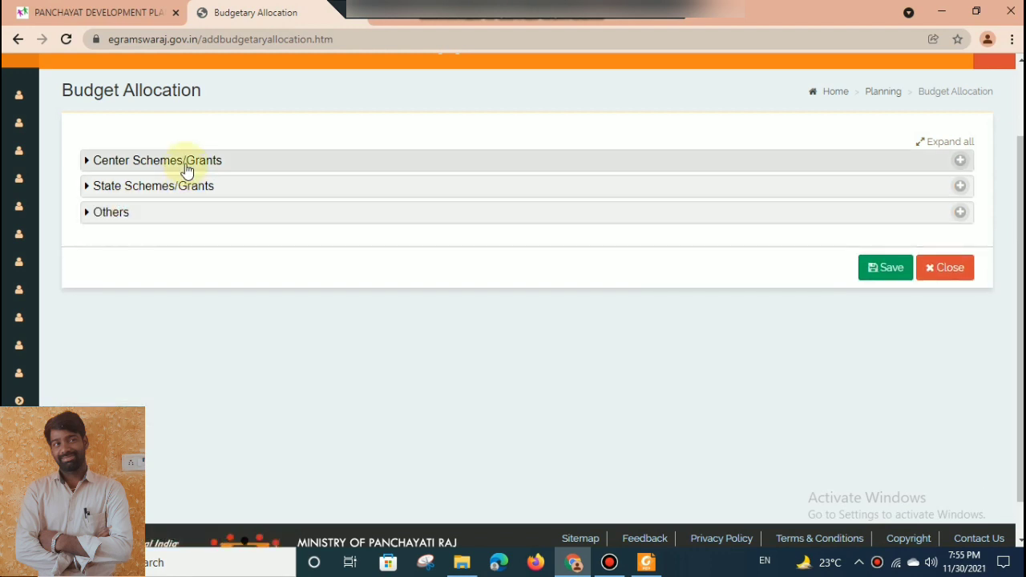
pyautogui.click(184, 167)
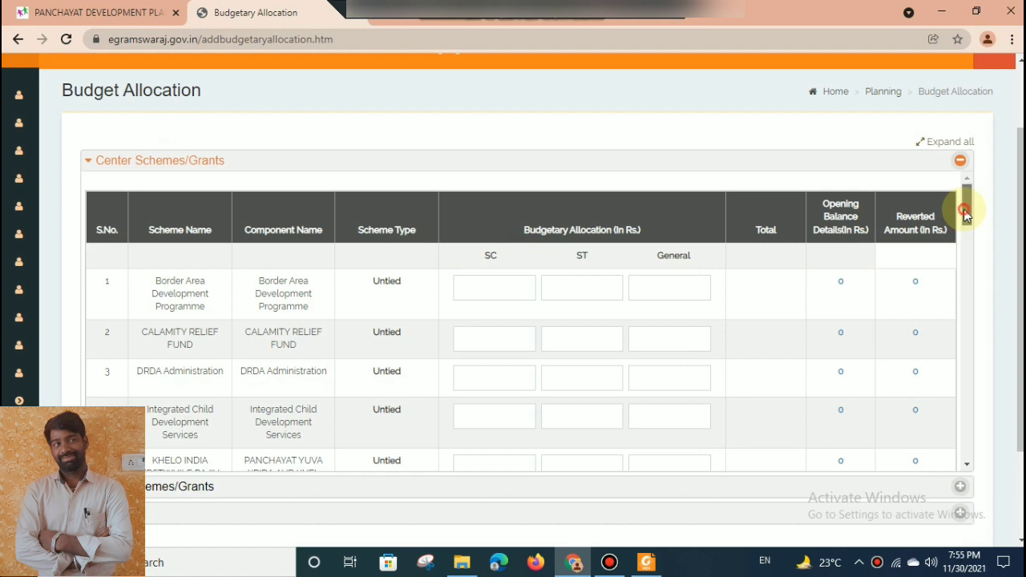
pyautogui.scroll(-1, 964, 212)
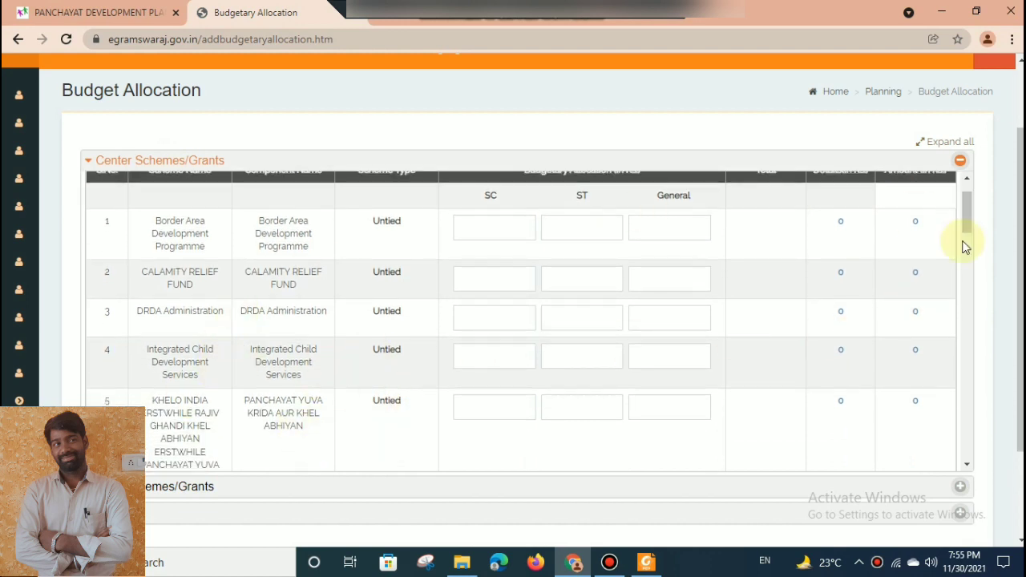
pyautogui.moveTo(964, 196); pyautogui.dragTo(965, 201)
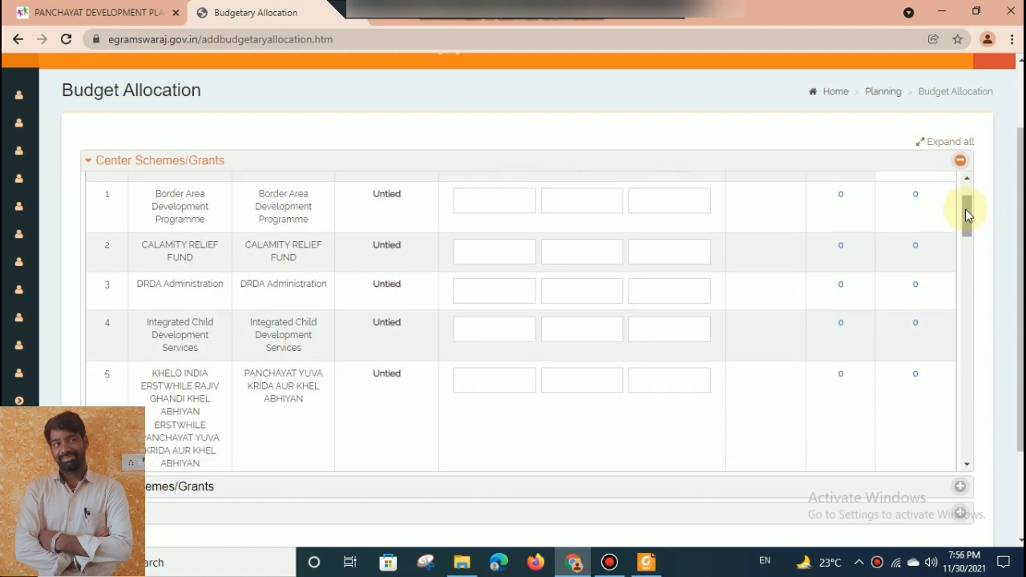
pyautogui.moveTo(965, 209); pyautogui.dragTo(961, 451)
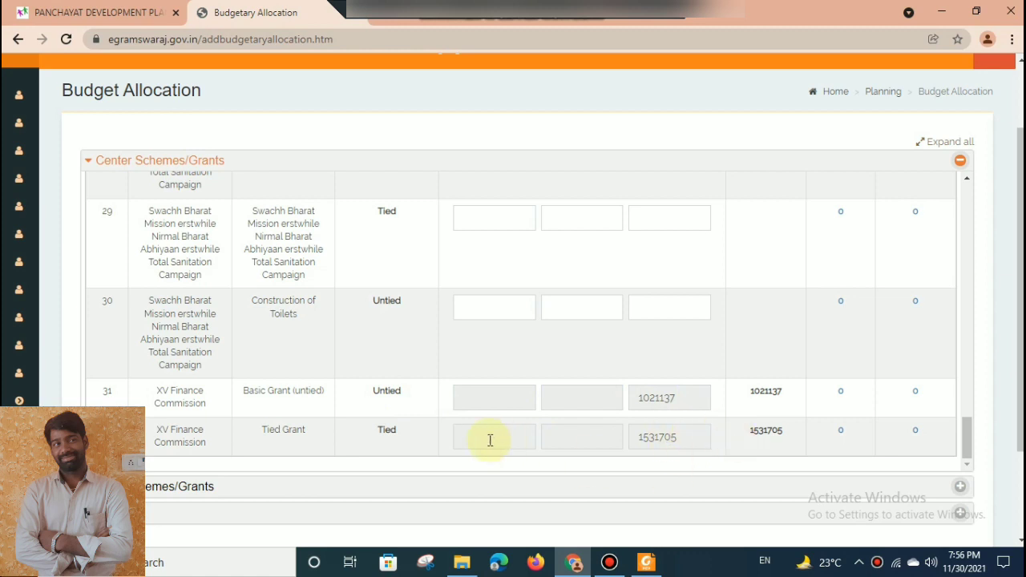
# Examine the General allocation amounts of the XV Finance Commission Tied Grant and Basic Grant (untied) components.
pyautogui.tripleClick(270, 437)
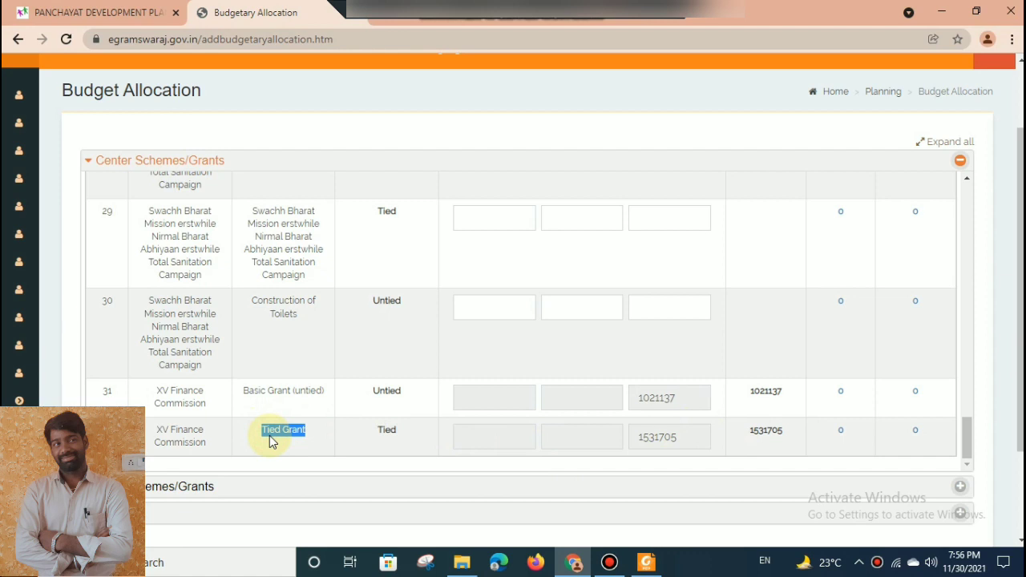
pyautogui.click(316, 438)
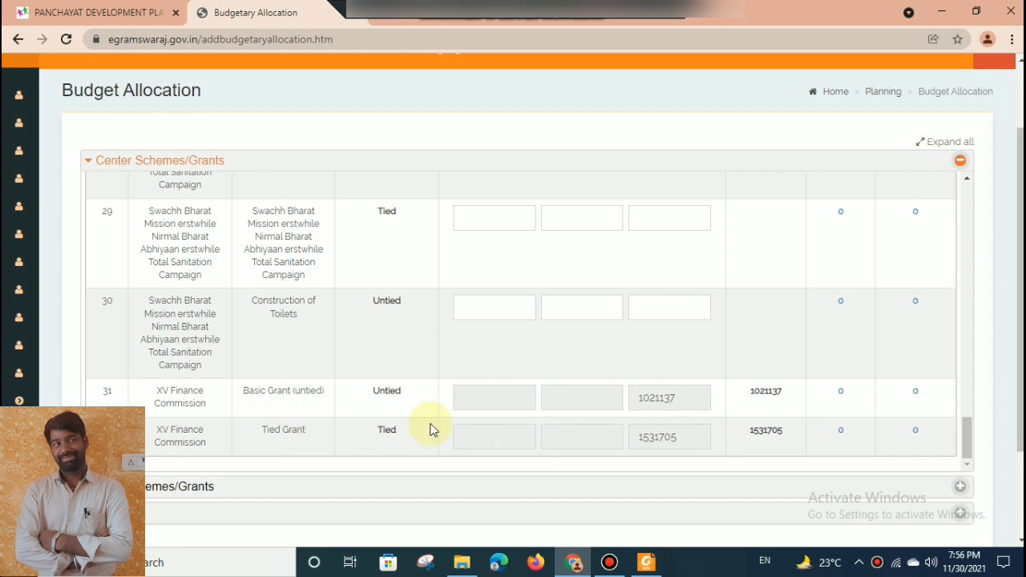
pyautogui.moveTo(678, 430)
pyautogui.mouseDown()
pyautogui.moveTo(627, 442)
pyautogui.moveTo(671, 439)
pyautogui.mouseUp()
pyautogui.click(672, 440)
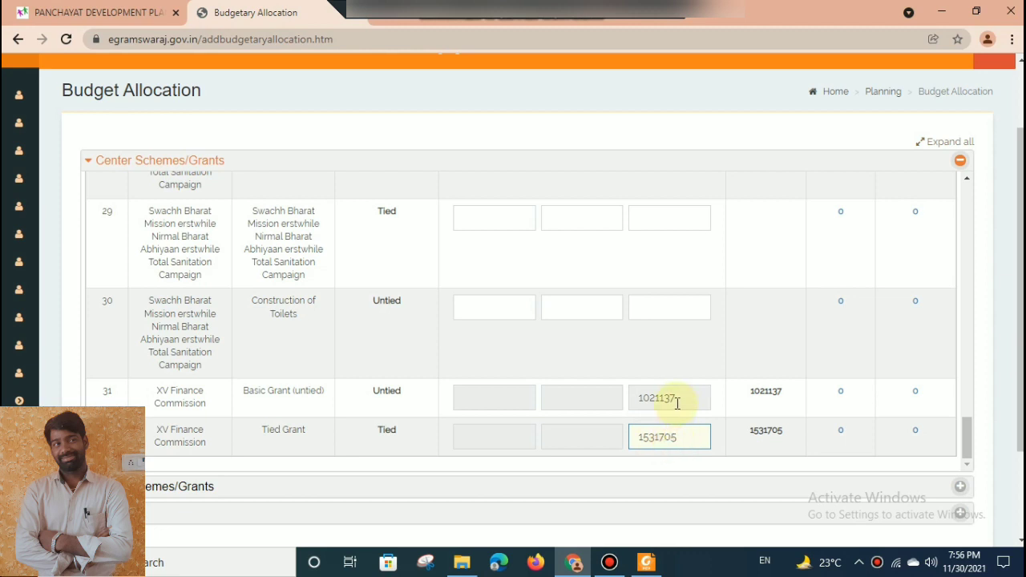
pyautogui.doubleClick(676, 403)
pyautogui.doubleClick(665, 438)
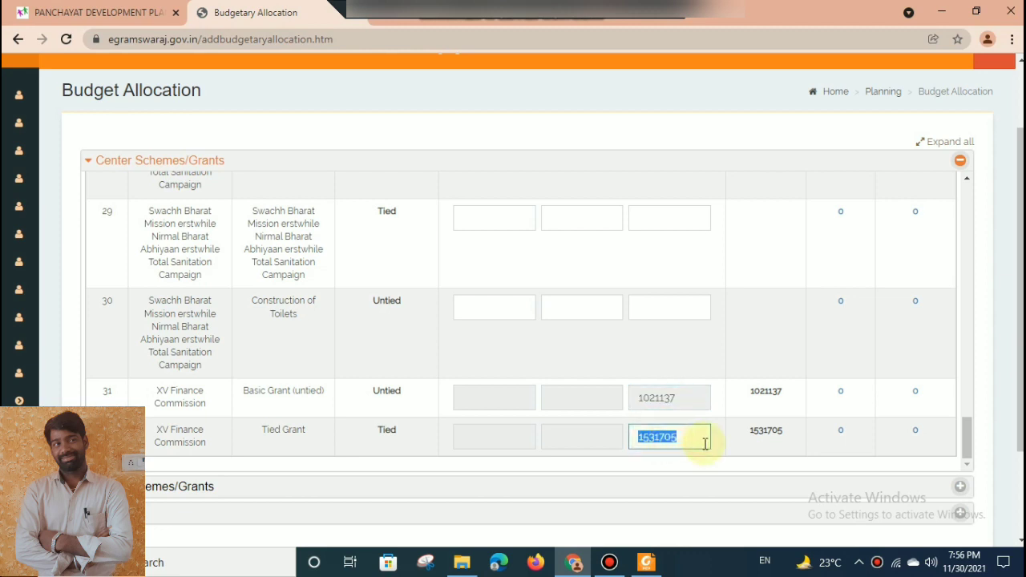
pyautogui.click(703, 442)
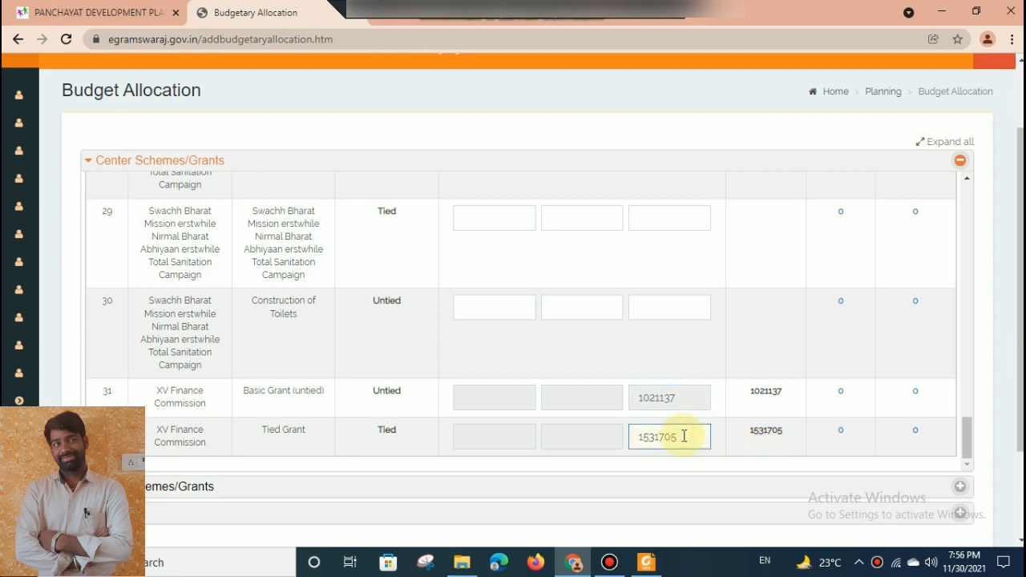
pyautogui.moveTo(684, 436); pyautogui.dragTo(614, 437)
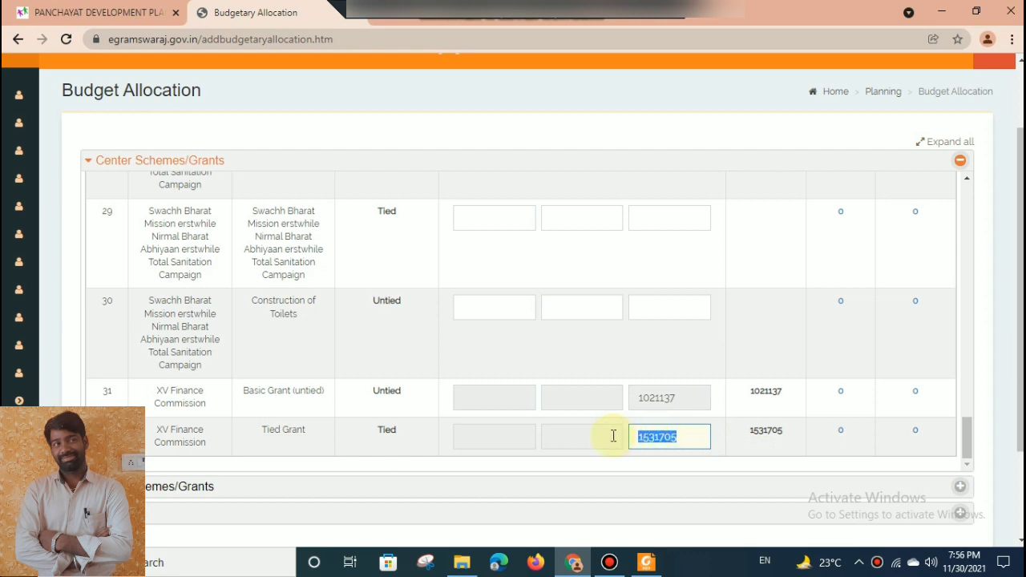
pyautogui.click(688, 402)
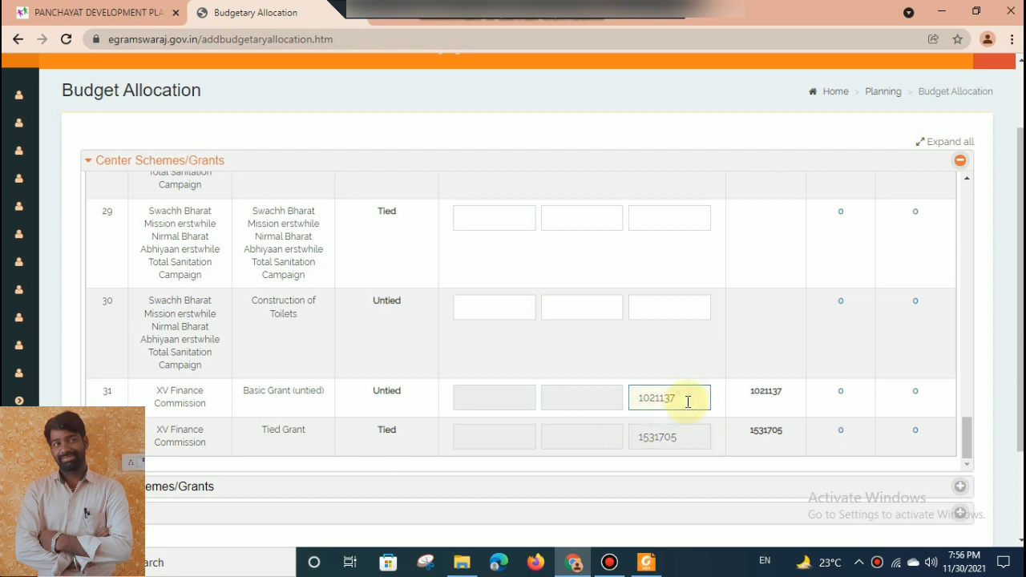
pyautogui.moveTo(688, 402); pyautogui.dragTo(602, 399)
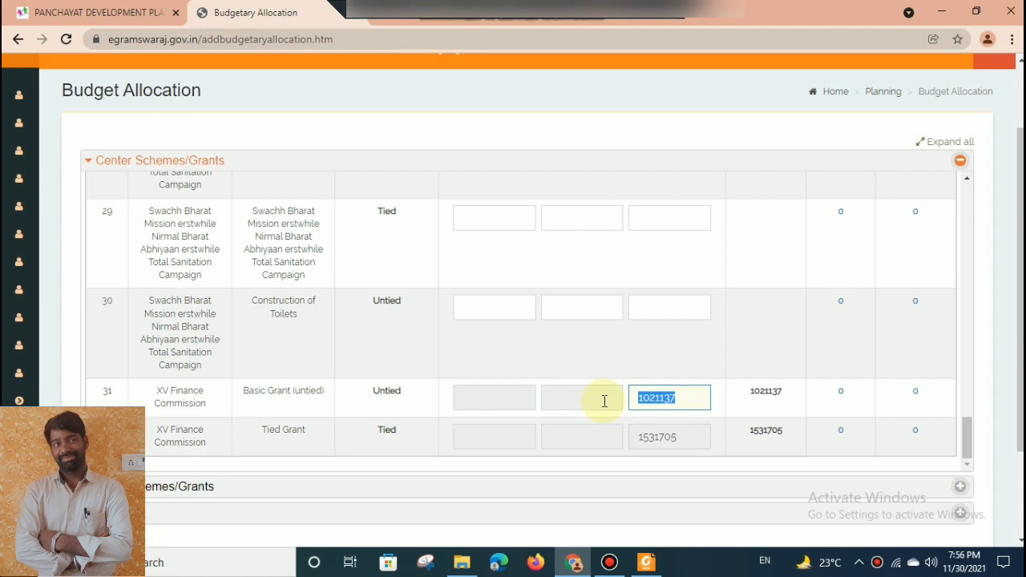
pyautogui.click(727, 369)
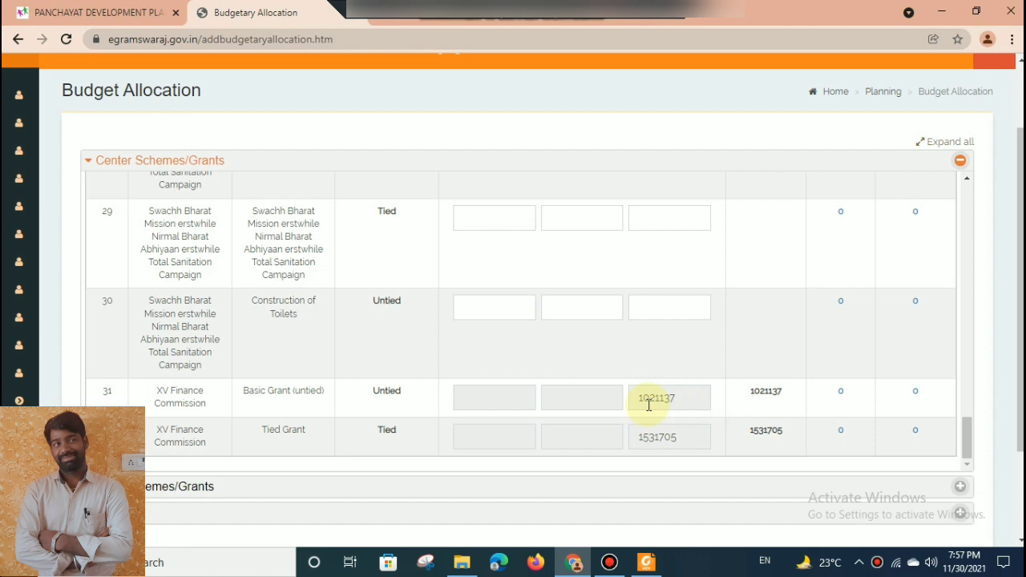
# Switch to the egramaswaraj20222023 PDF and examine the office maintenance and 15th FC tied works in the handwritten resolution.
pyautogui.click(646, 563)
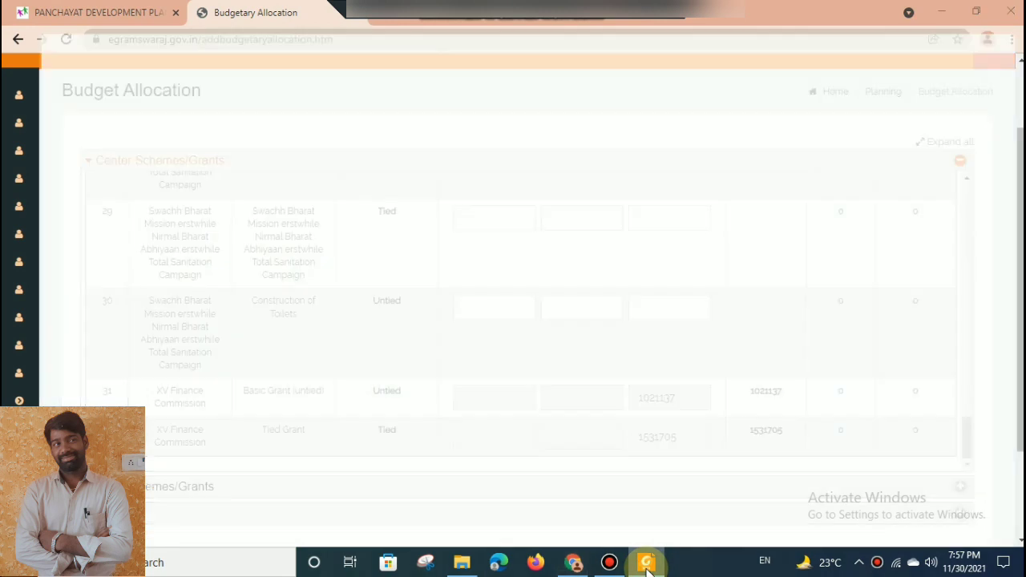
pyautogui.moveTo(1021, 141); pyautogui.dragTo(1021, 239)
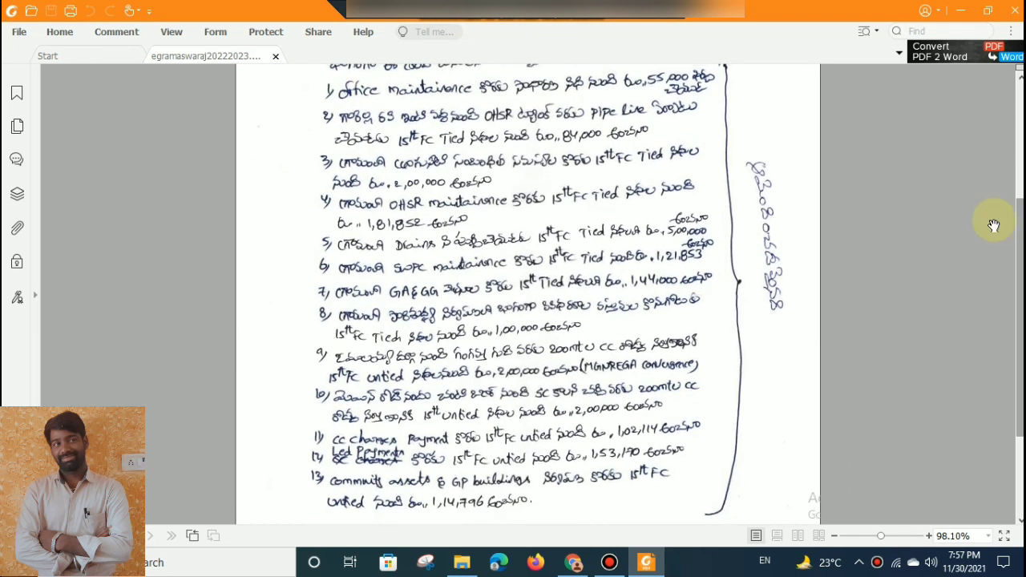
pyautogui.moveTo(1021, 298); pyautogui.dragTo(1021, 289)
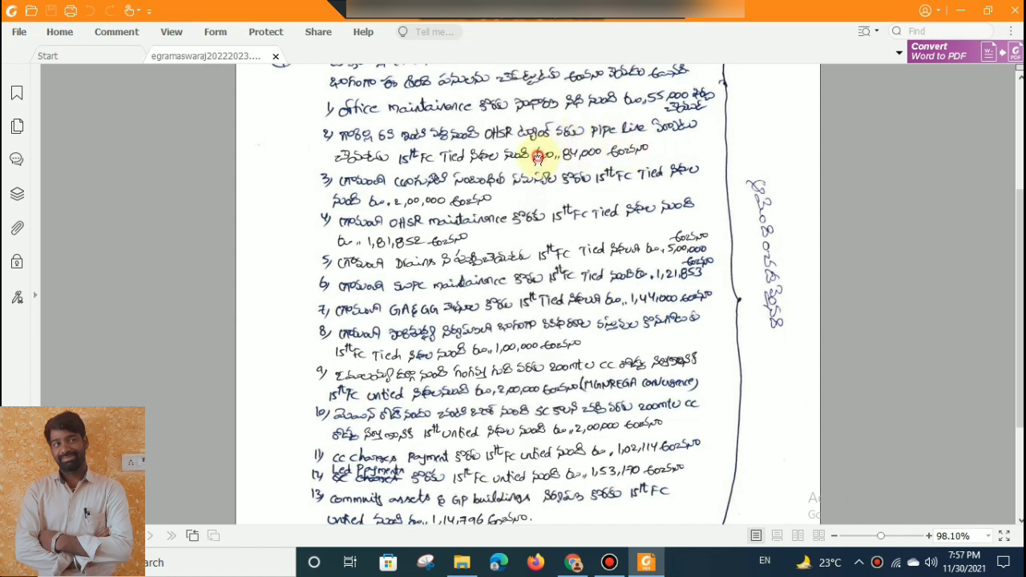
pyautogui.scroll(-1, 538, 159)
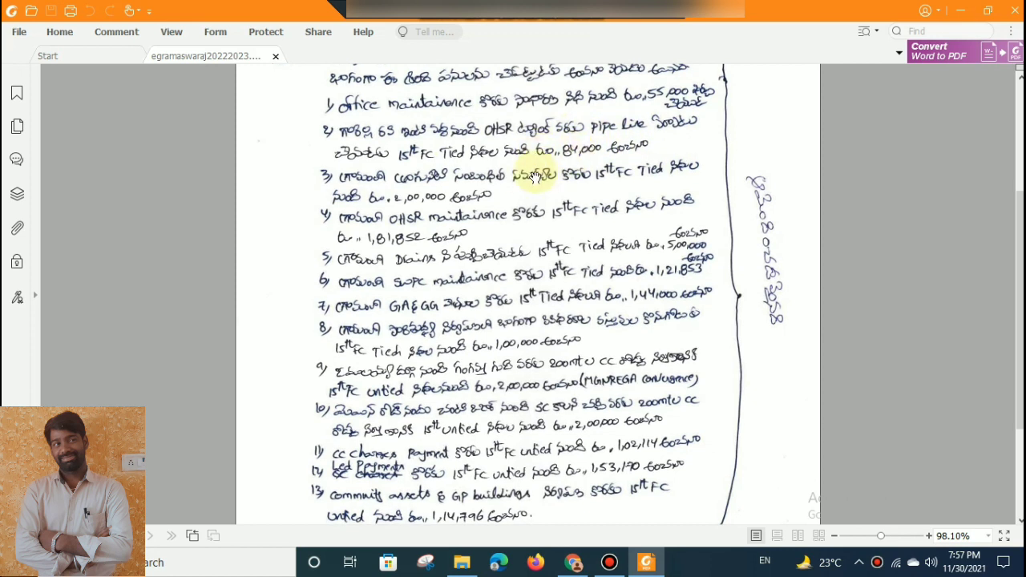
pyautogui.scroll(-3, 529, 185)
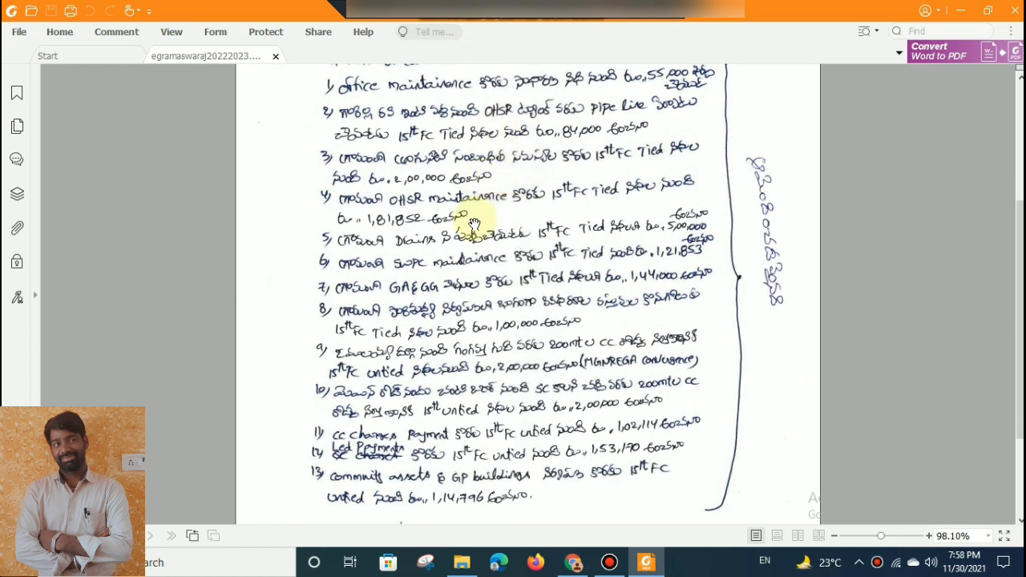
pyautogui.scroll(-1, 429, 272)
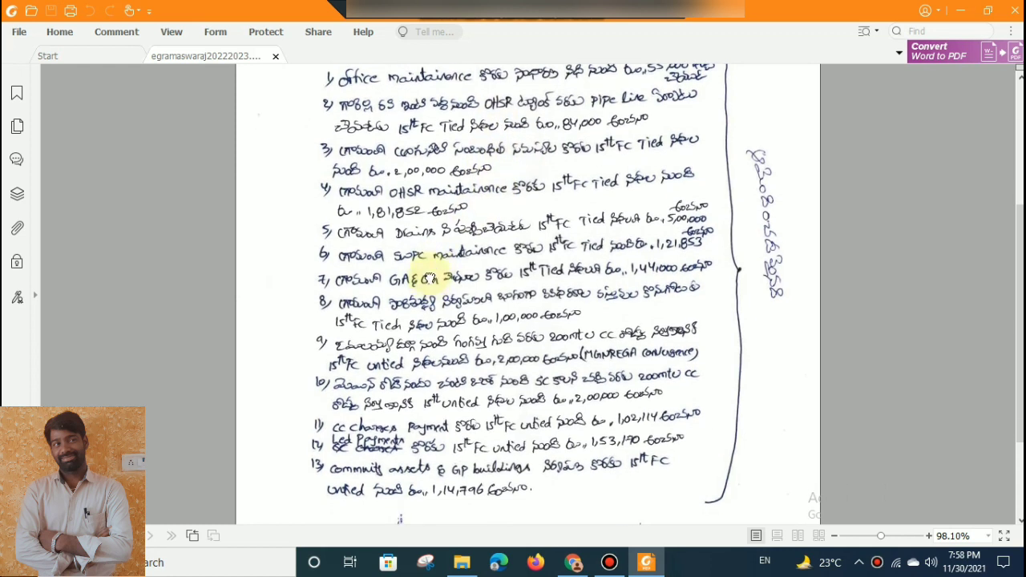
pyautogui.scroll(-2, 430, 279)
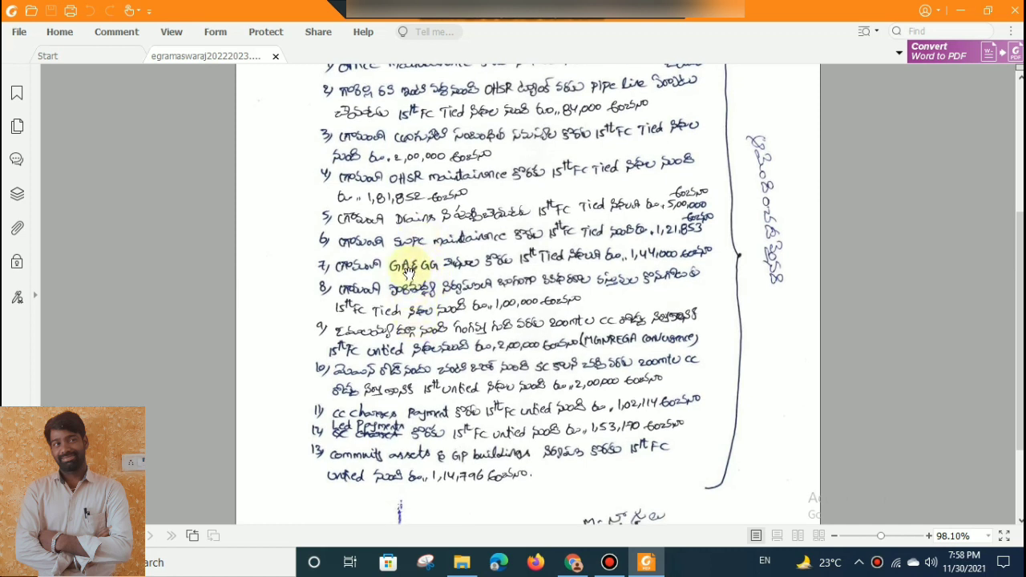
pyautogui.click(411, 218)
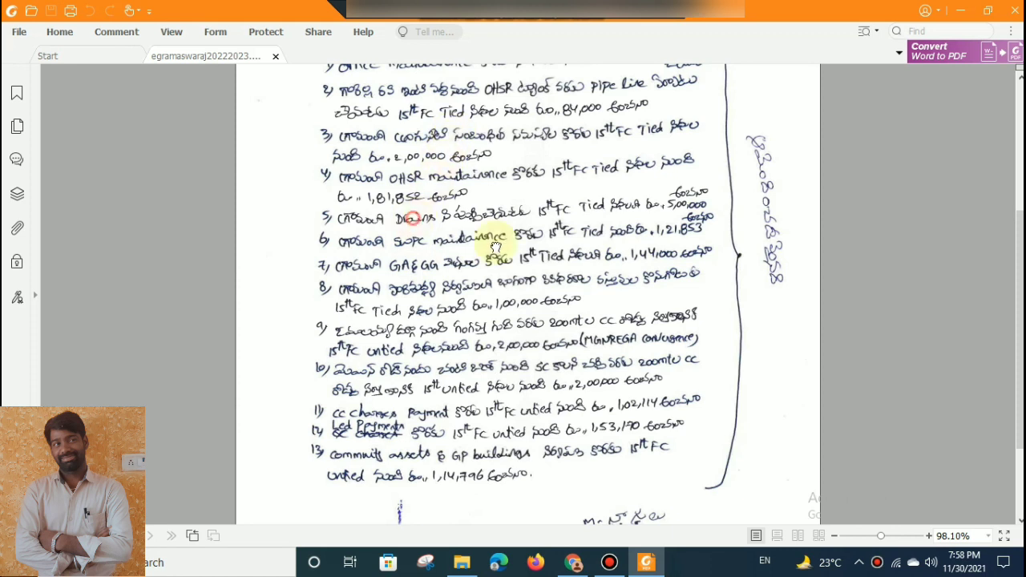
# Go over the 15th FC tied works again in the resolution and continue to the untied works from item 9.
pyautogui.scroll(1, 495, 249)
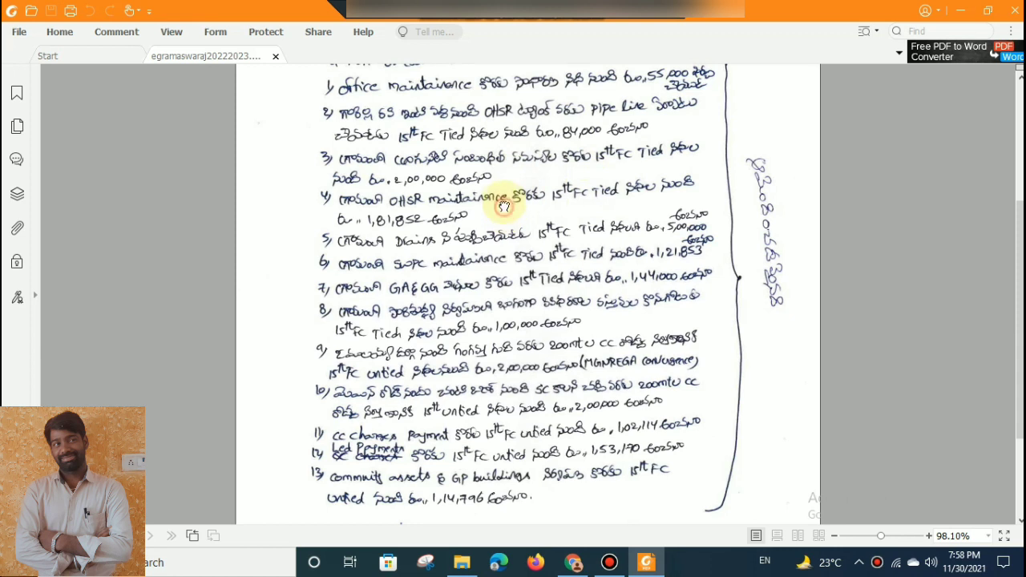
pyautogui.scroll(-1, 500, 214)
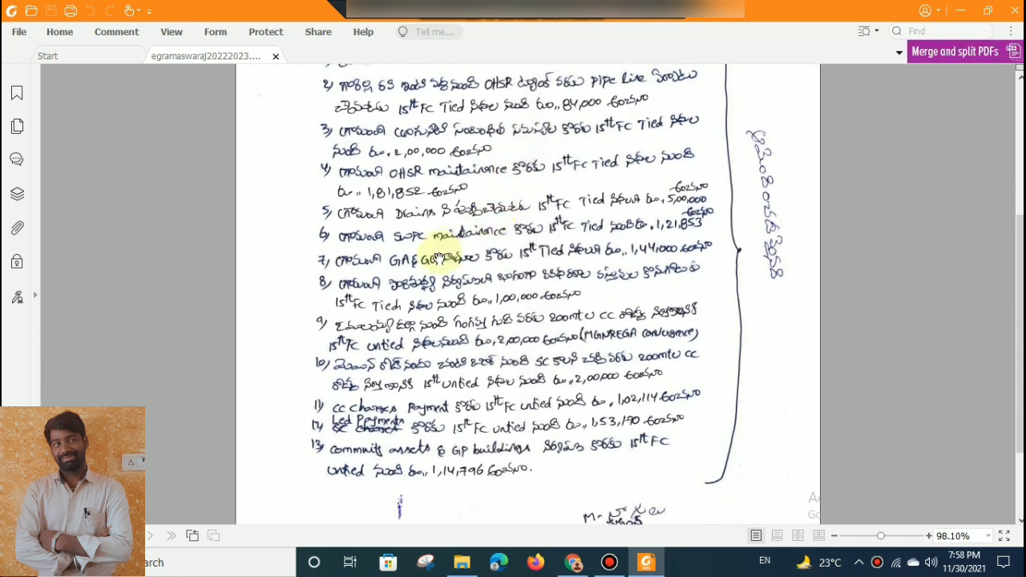
pyautogui.scroll(1, 436, 257)
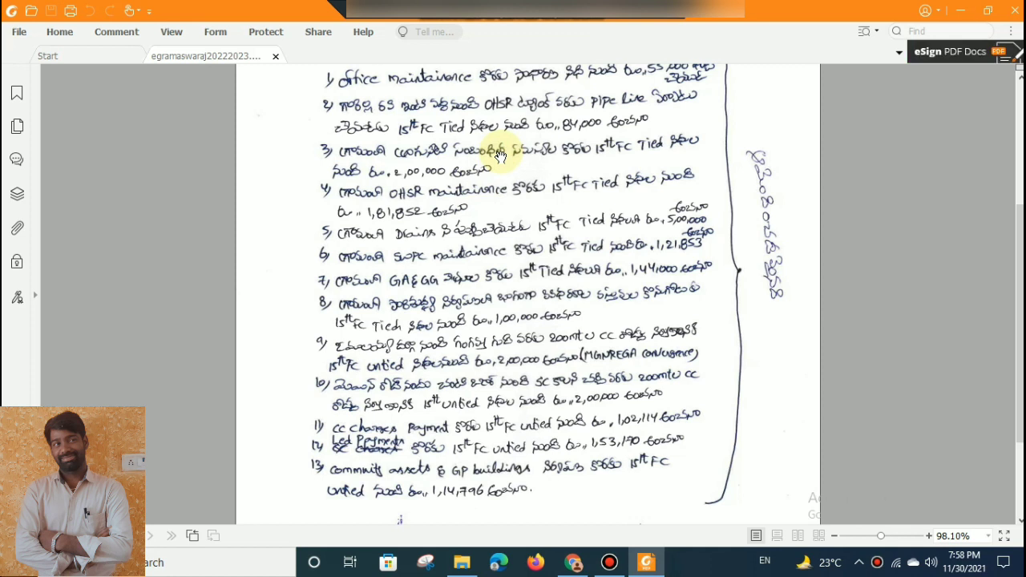
pyautogui.moveTo(499, 154); pyautogui.dragTo(494, 166)
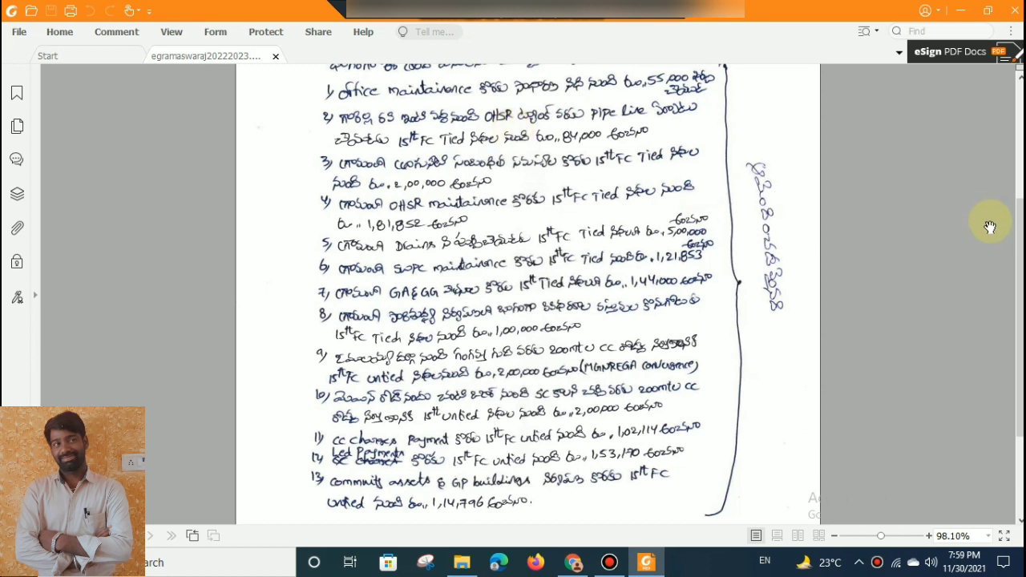
pyautogui.moveTo(578, 190); pyautogui.dragTo(585, 138)
pyautogui.moveTo(490, 211); pyautogui.dragTo(494, 170)
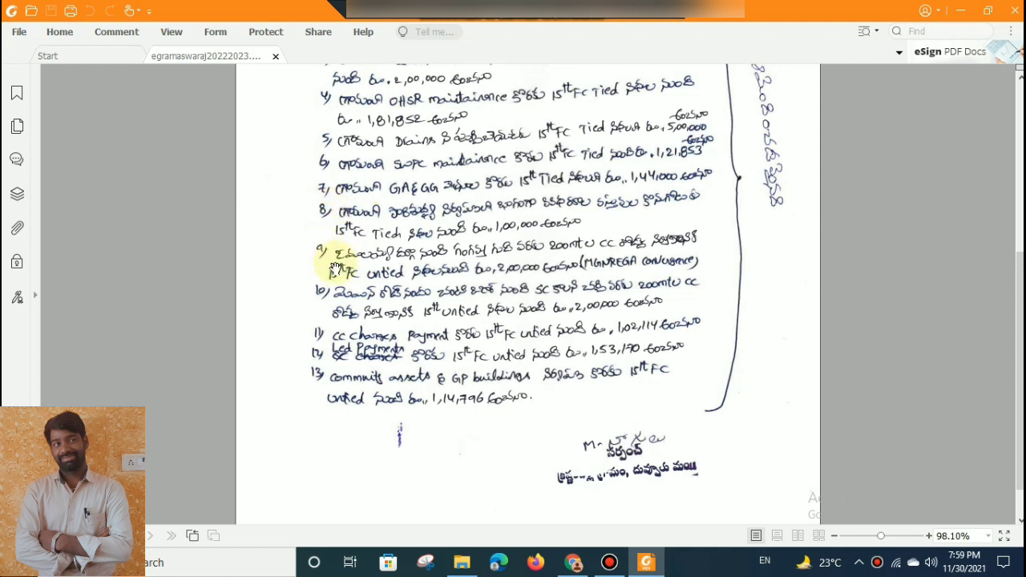
pyautogui.scroll(1, 353, 276)
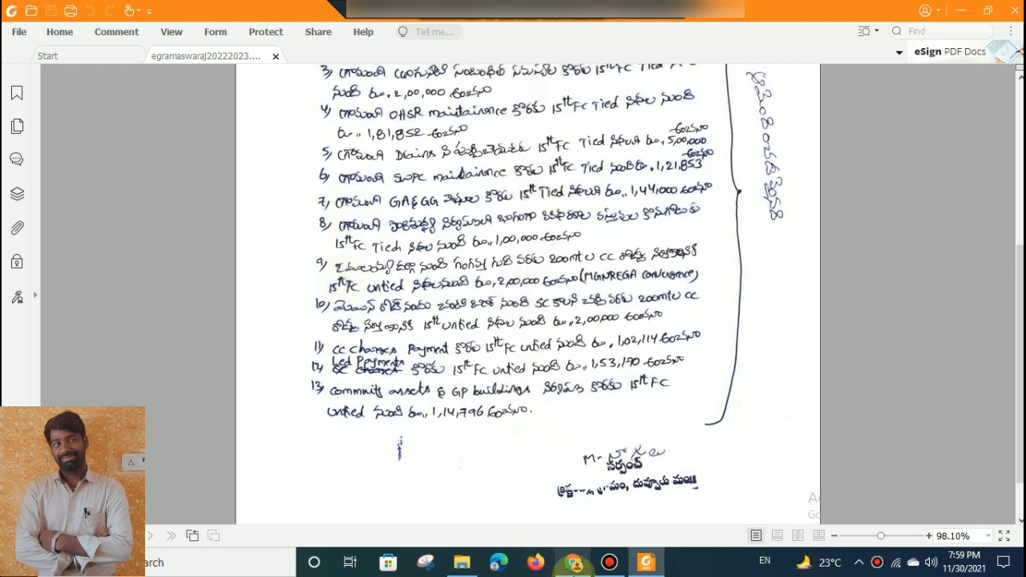
# Return to the Budget Allocation page and check the General amount of the XV Finance Commission Basic Grant (untied).
pyautogui.click(573, 563)
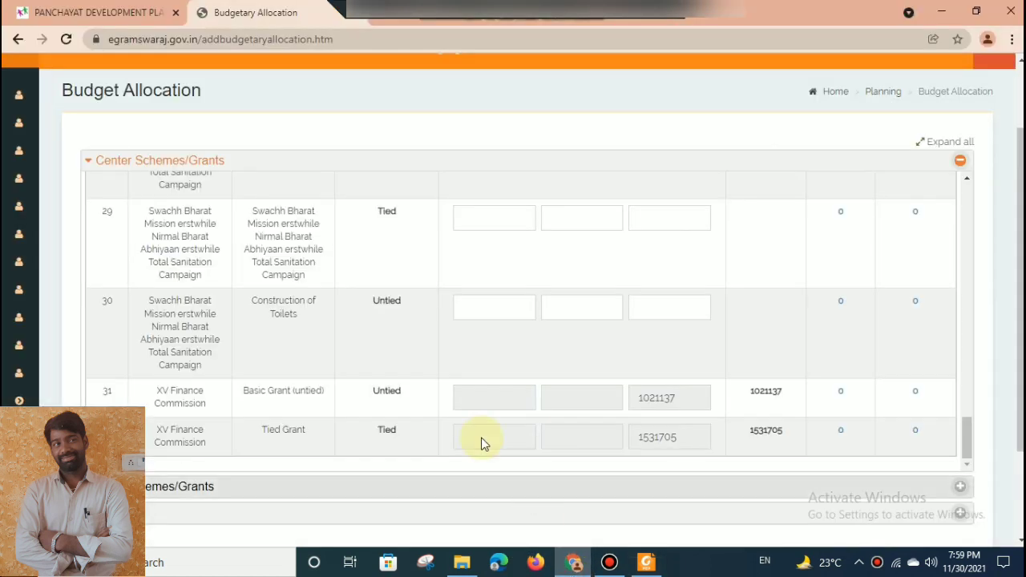
pyautogui.doubleClick(387, 391)
pyautogui.doubleClick(666, 398)
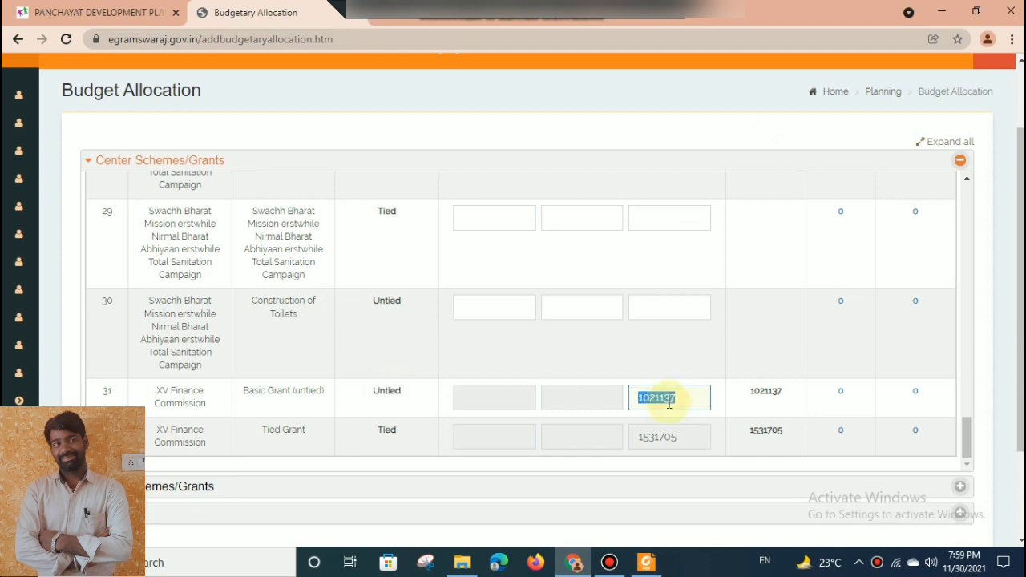
# Switch back to the resolution PDF and review the untied works through item 13 and the heading of the Gram Sabha minutes.
pyautogui.click(647, 562)
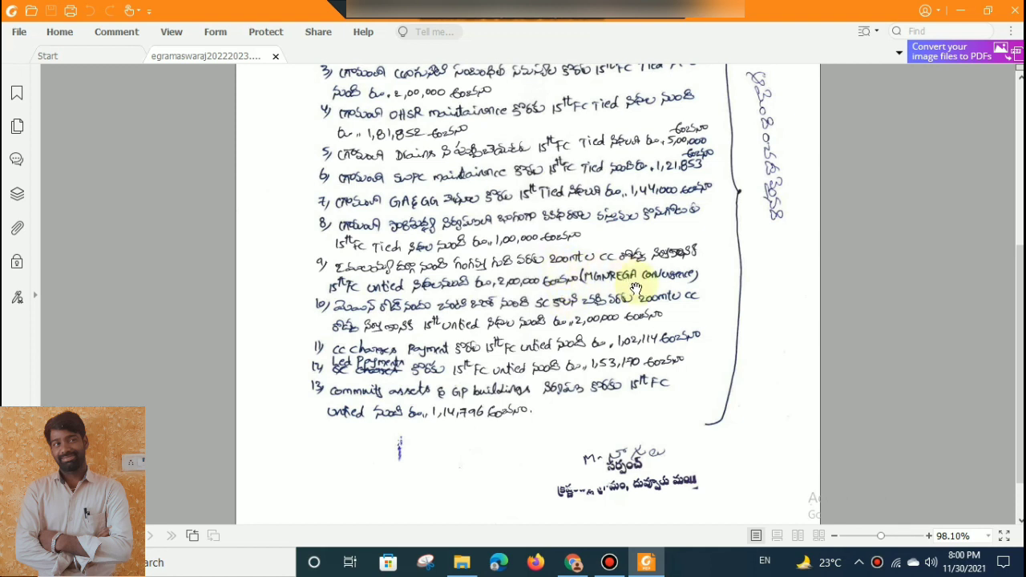
pyautogui.moveTo(1020, 321); pyautogui.dragTo(1020, 352)
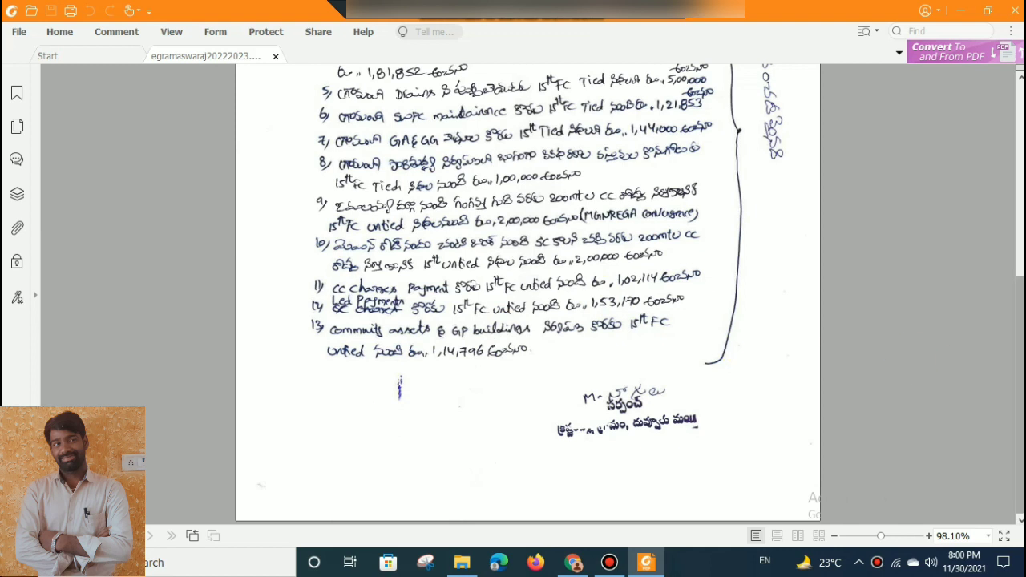
pyautogui.moveTo(1021, 393); pyautogui.dragTo(1022, 317)
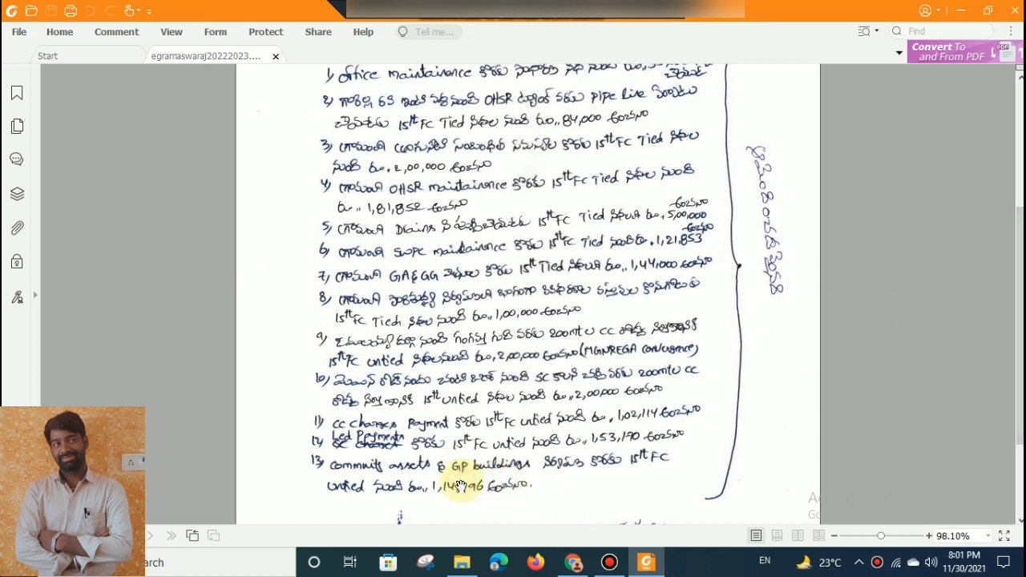
pyautogui.moveTo(1021, 295); pyautogui.dragTo(1021, 286)
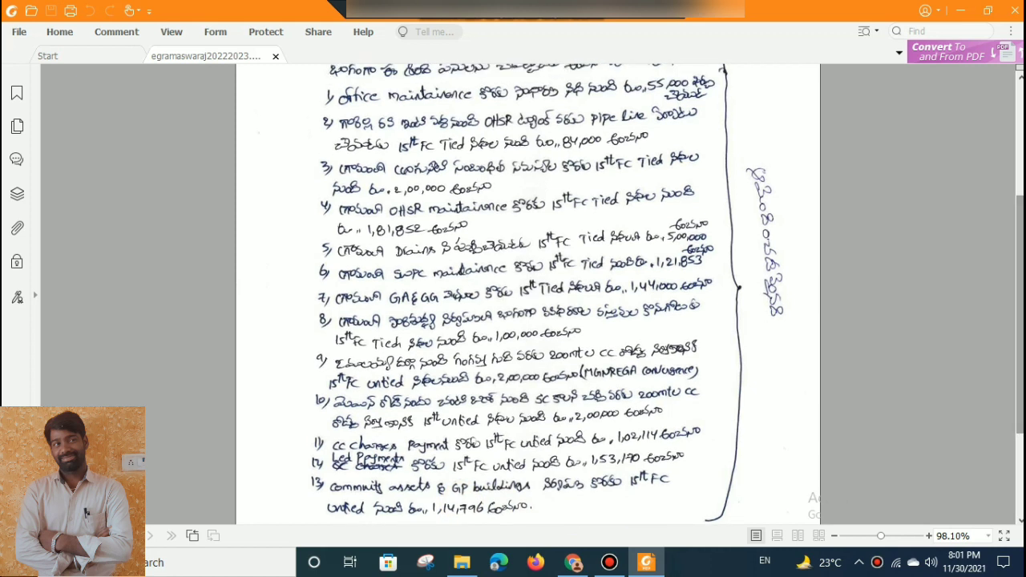
pyautogui.moveTo(1021, 377)
pyautogui.mouseDown()
pyautogui.moveTo(1020, 439)
pyautogui.moveTo(1018, 178)
pyautogui.mouseUp()
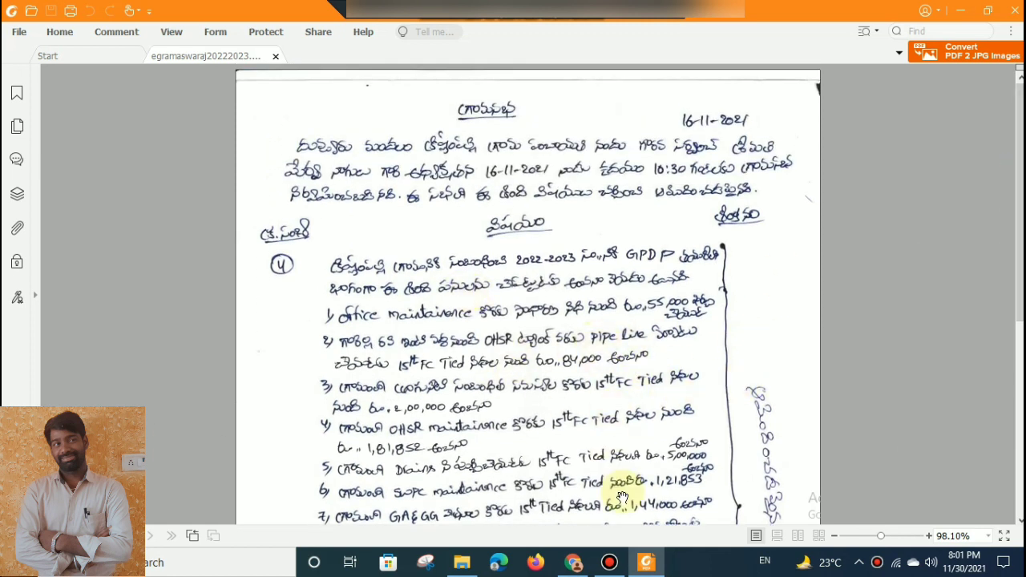
# Switch back to the Budget Allocation page in Chrome and bring up the Action Plan options under Planning.
pyautogui.click(574, 564)
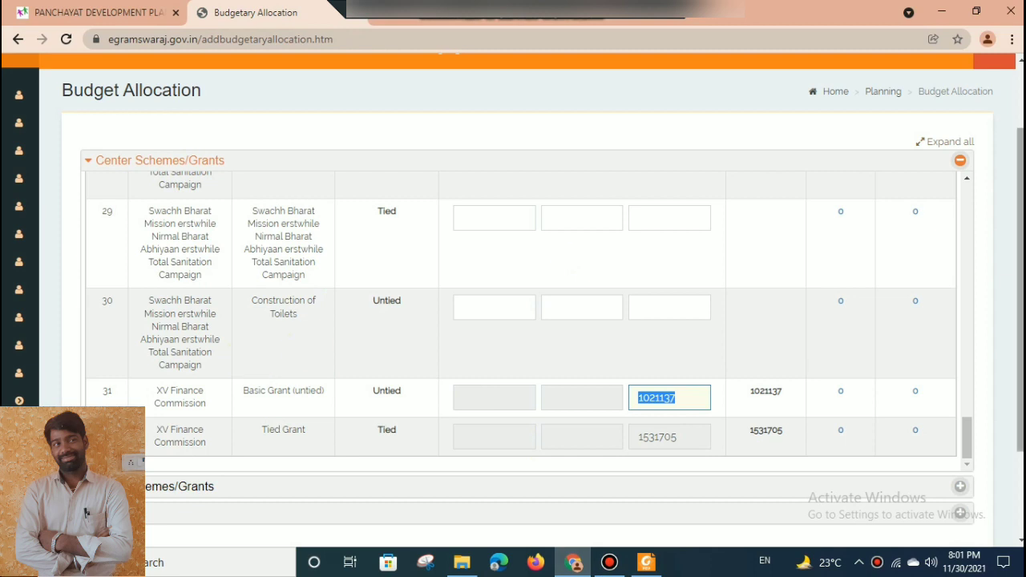
pyautogui.scroll(3, 973, 227)
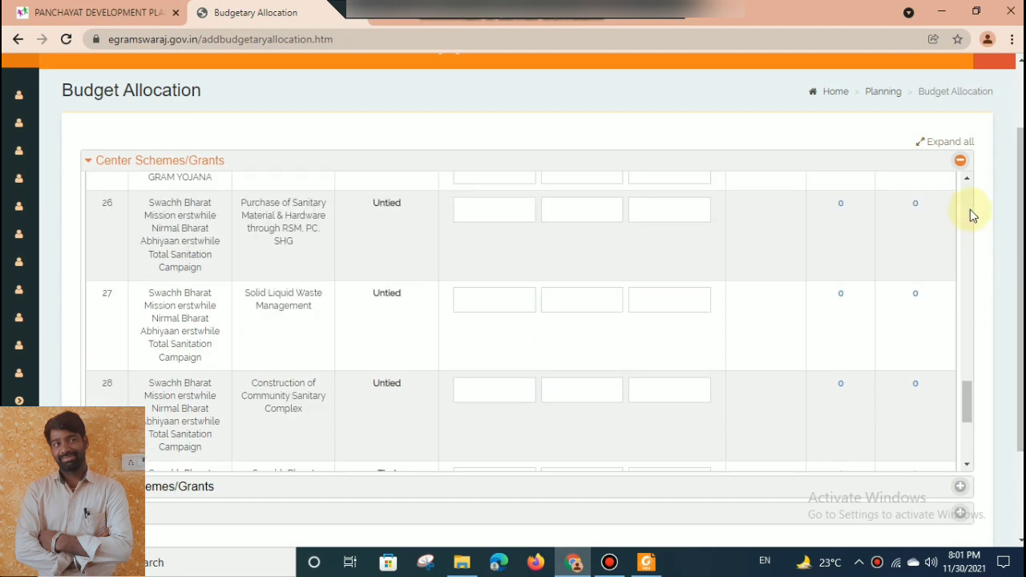
pyautogui.scroll(12, 969, 210)
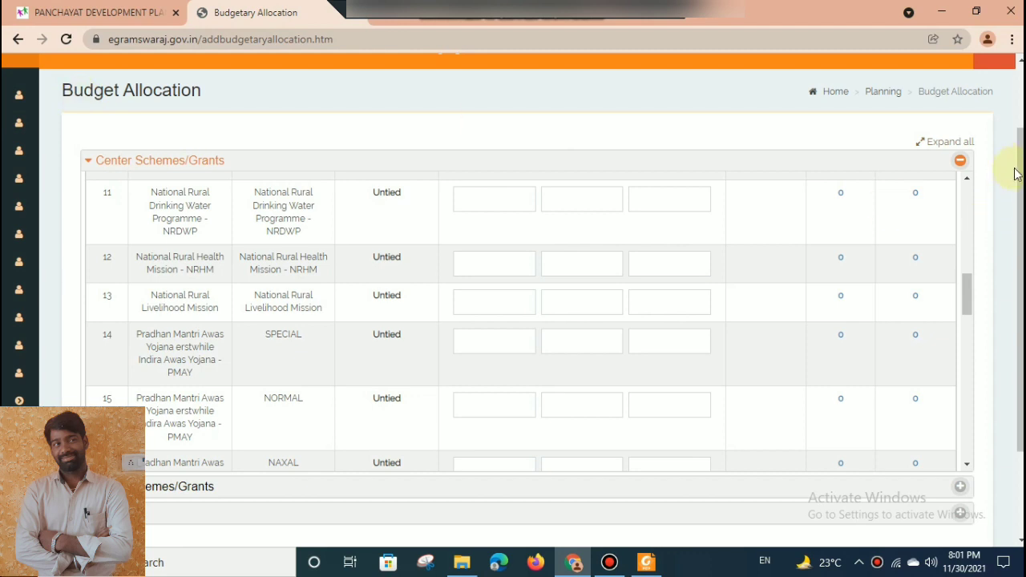
pyautogui.moveTo(1017, 174); pyautogui.dragTo(1018, 132)
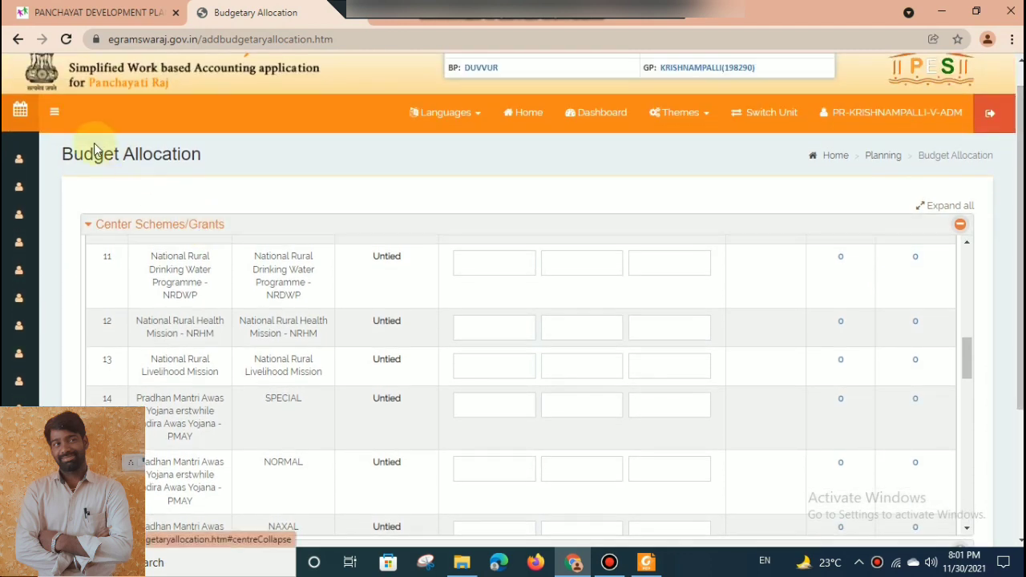
pyautogui.click(54, 112)
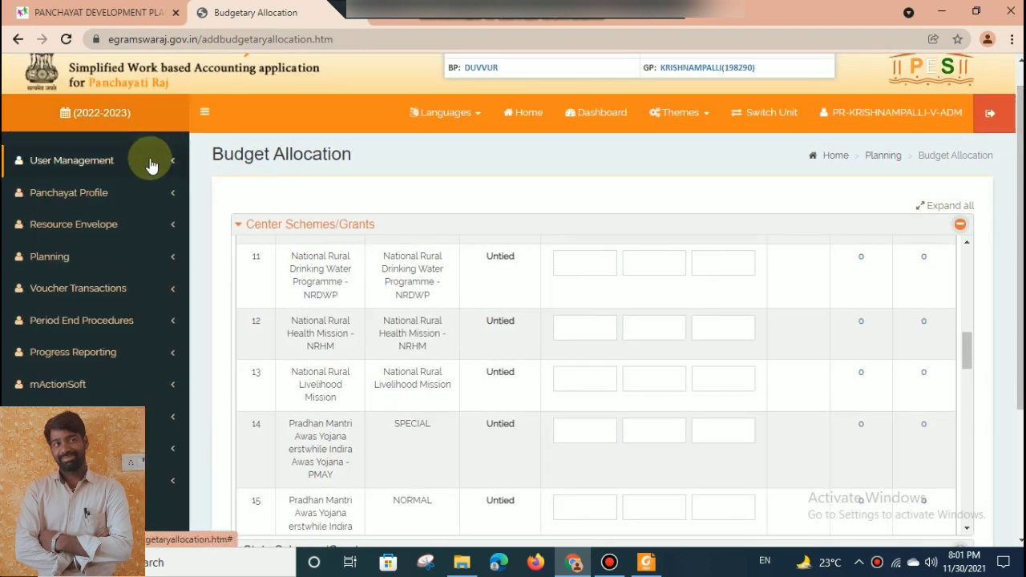
pyautogui.click(138, 256)
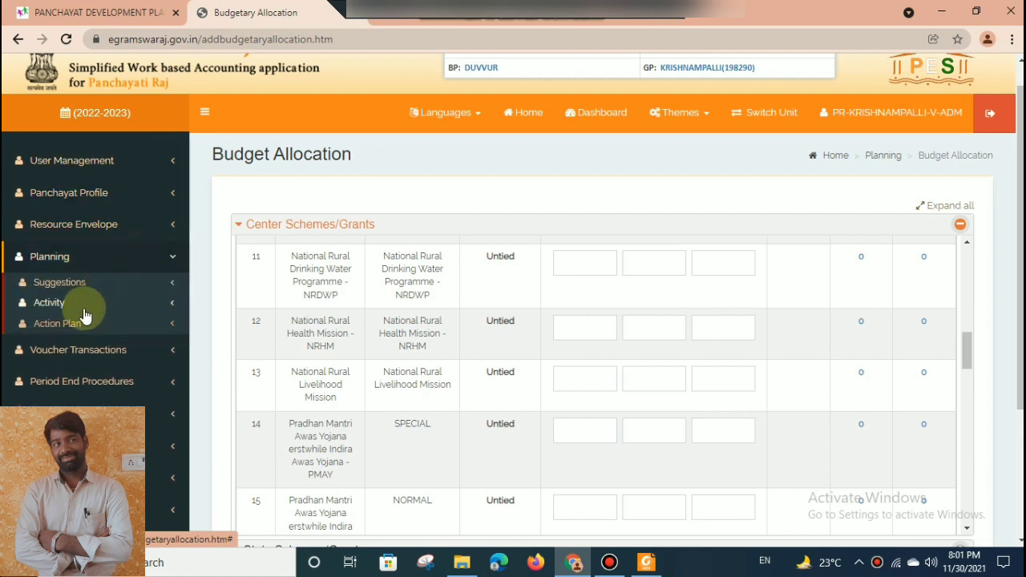
pyautogui.click(80, 324)
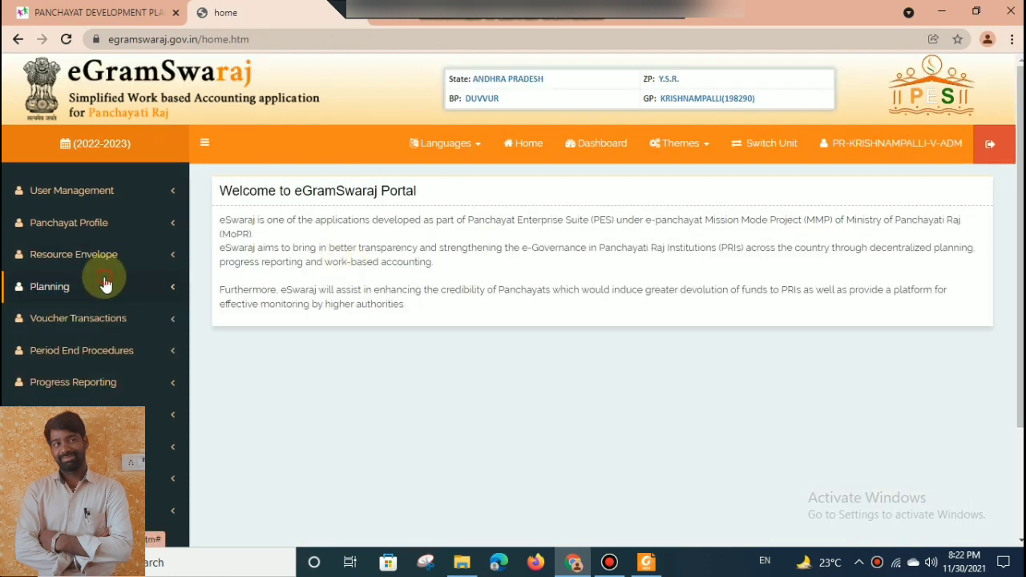
# Look through the Planning options for suggestions, activities and action plans, and open the Add Activity form.
pyautogui.click(104, 285)
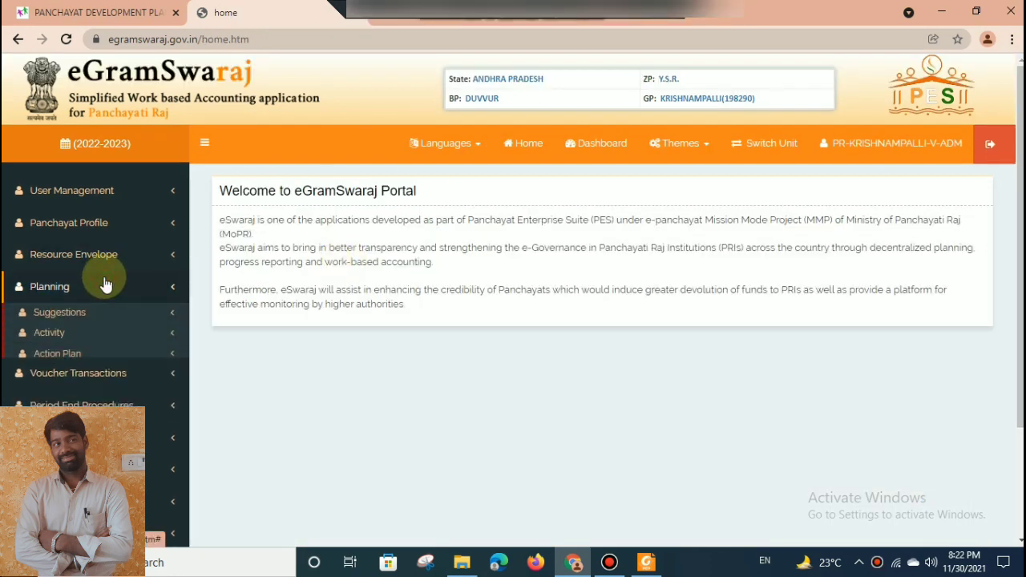
pyautogui.click(92, 333)
pyautogui.click(93, 335)
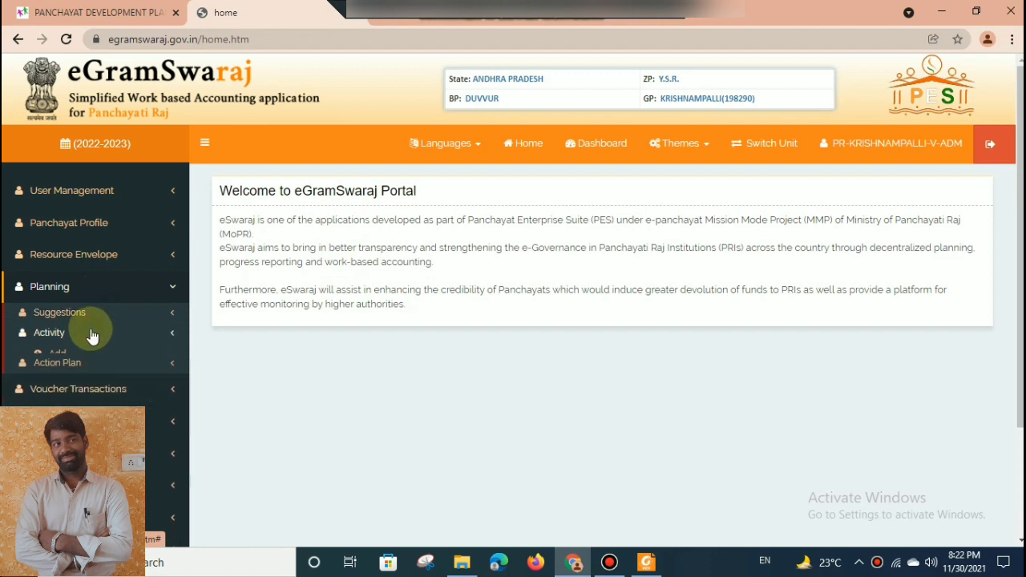
pyautogui.click(68, 358)
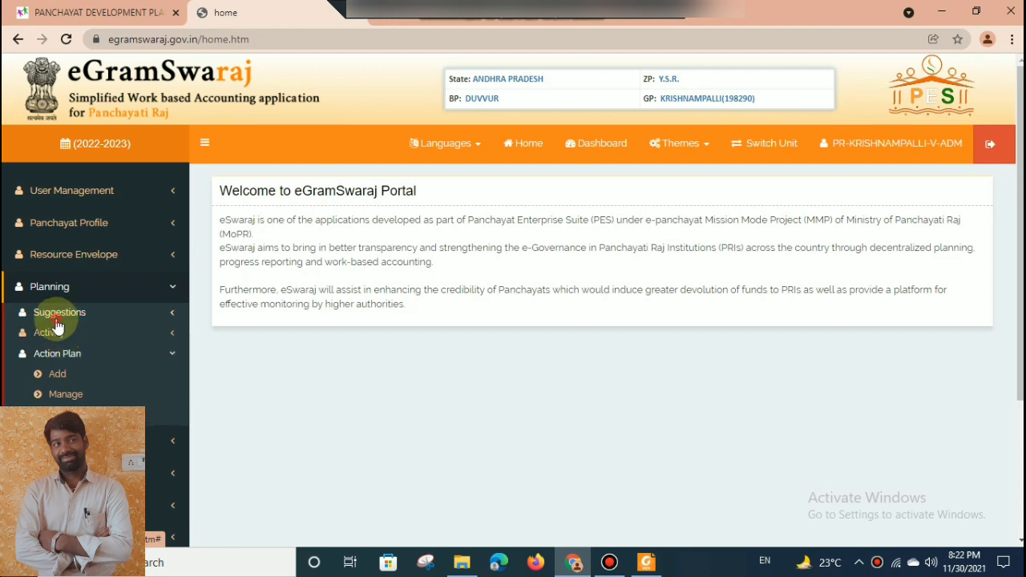
pyautogui.click(58, 314)
pyautogui.click(56, 315)
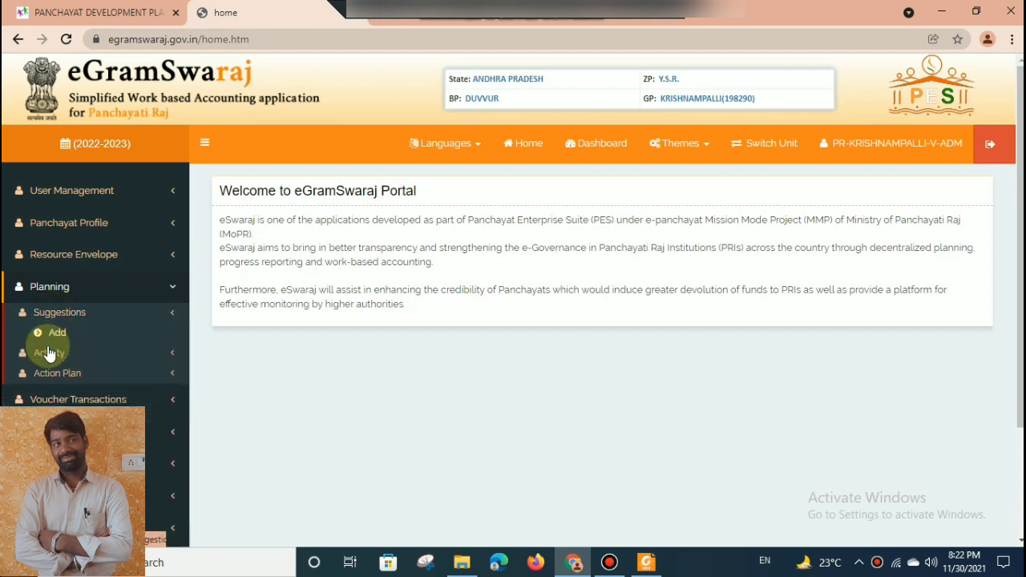
pyautogui.click(46, 335)
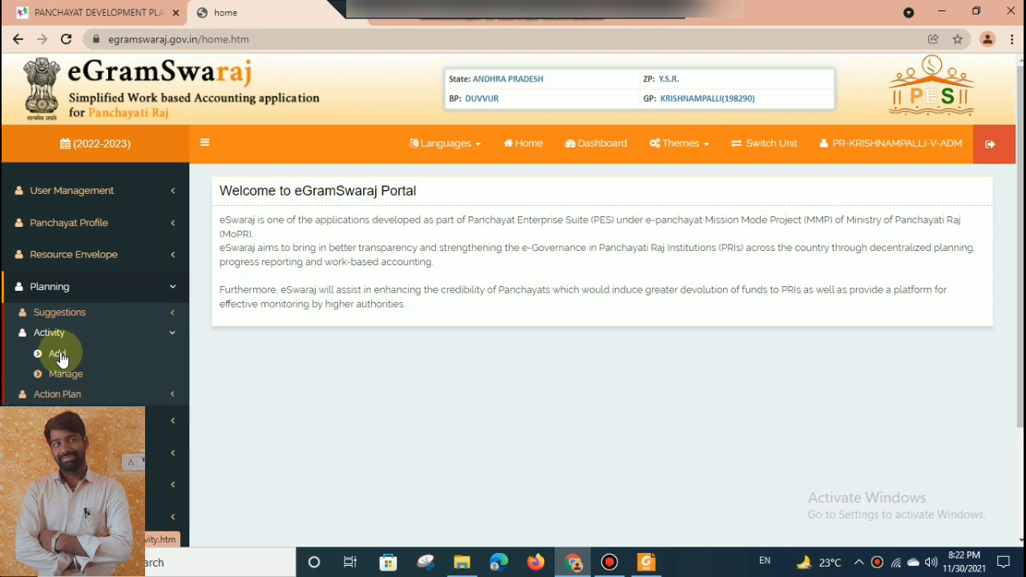
pyautogui.click(57, 357)
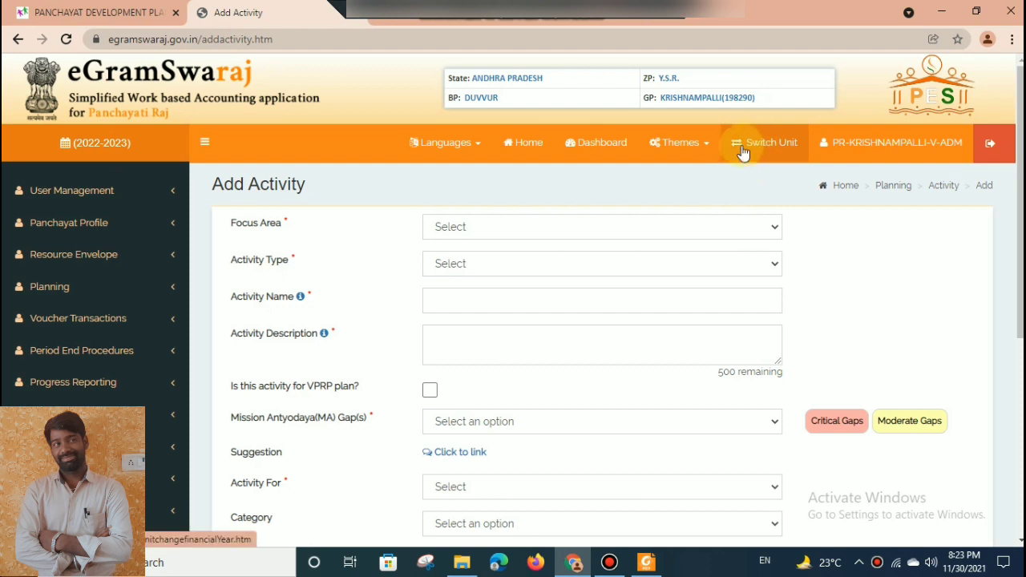
# Set the new activity's focus area to Roads and its activity type to Public Works.
pyautogui.click(592, 229)
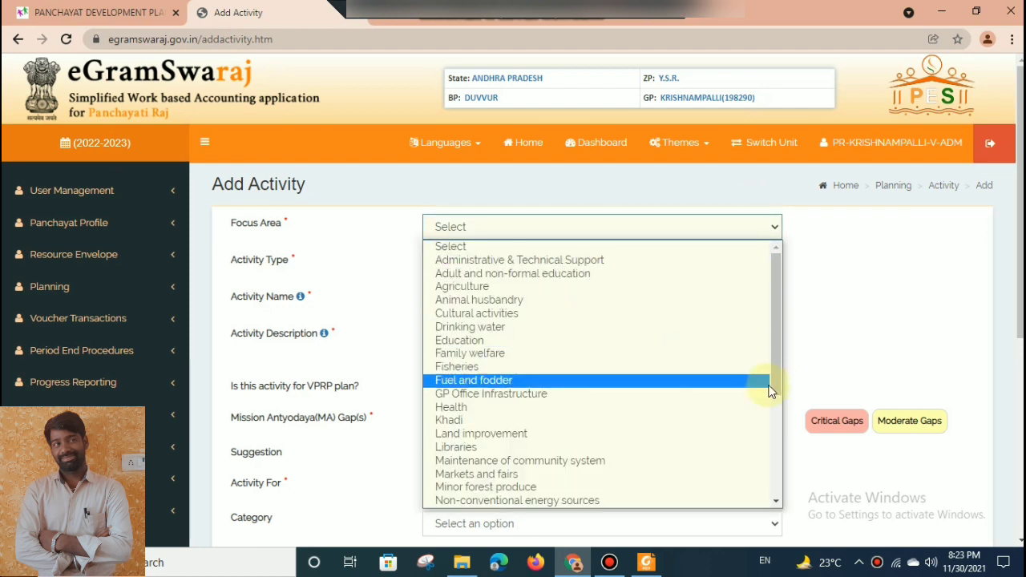
pyautogui.moveTo(778, 381); pyautogui.dragTo(776, 422)
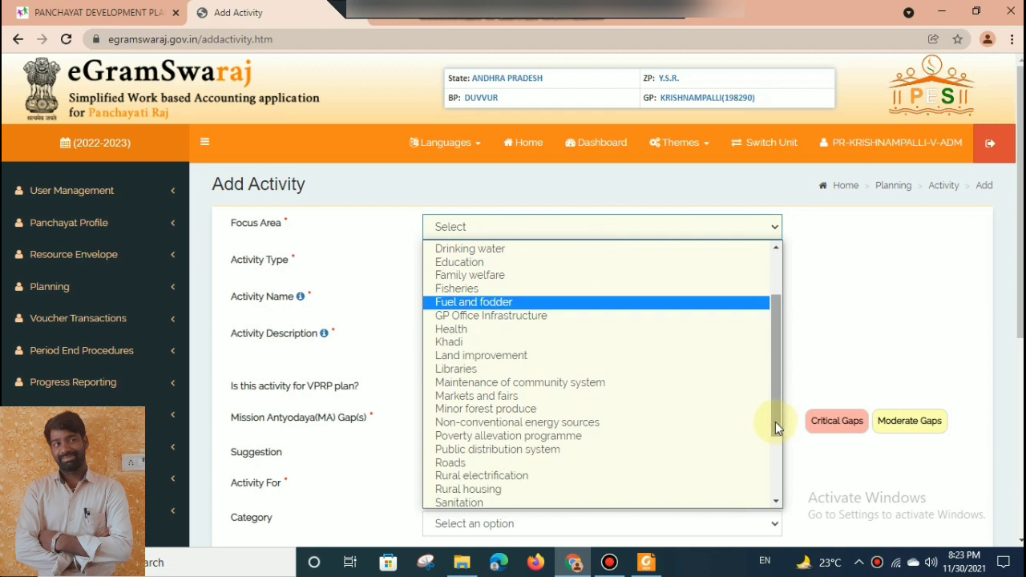
pyautogui.click(617, 465)
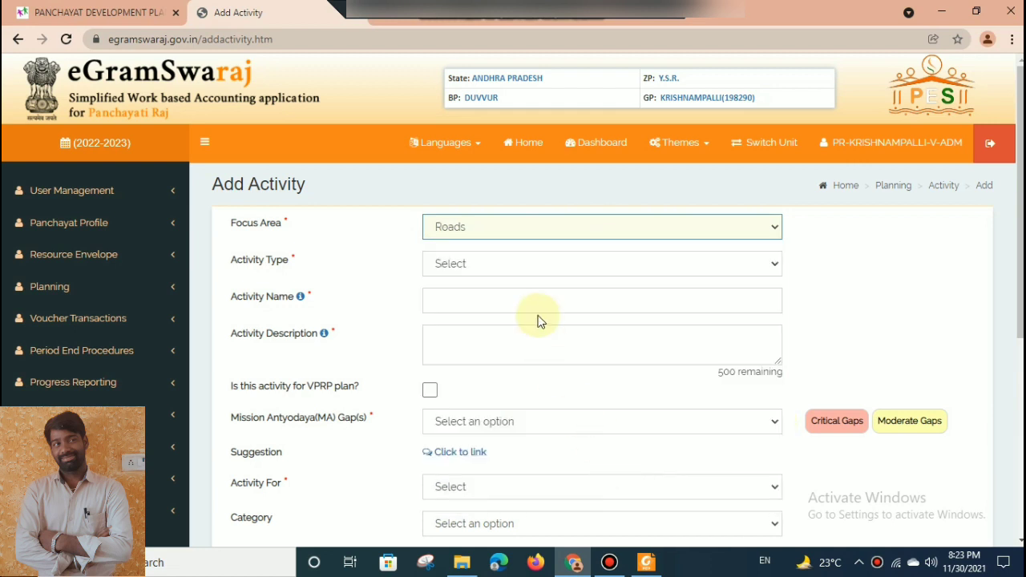
pyautogui.click(519, 263)
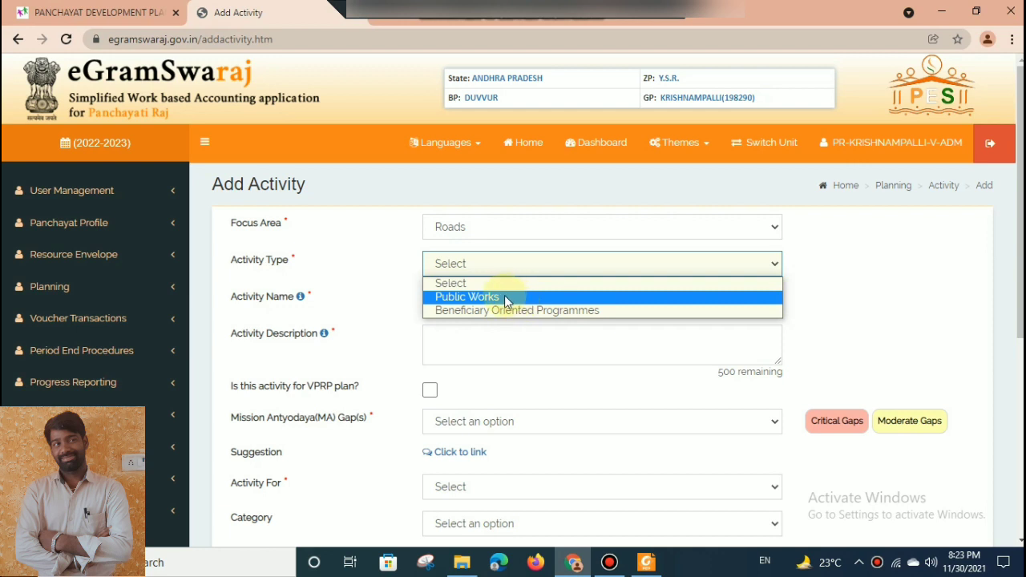
pyautogui.click(506, 299)
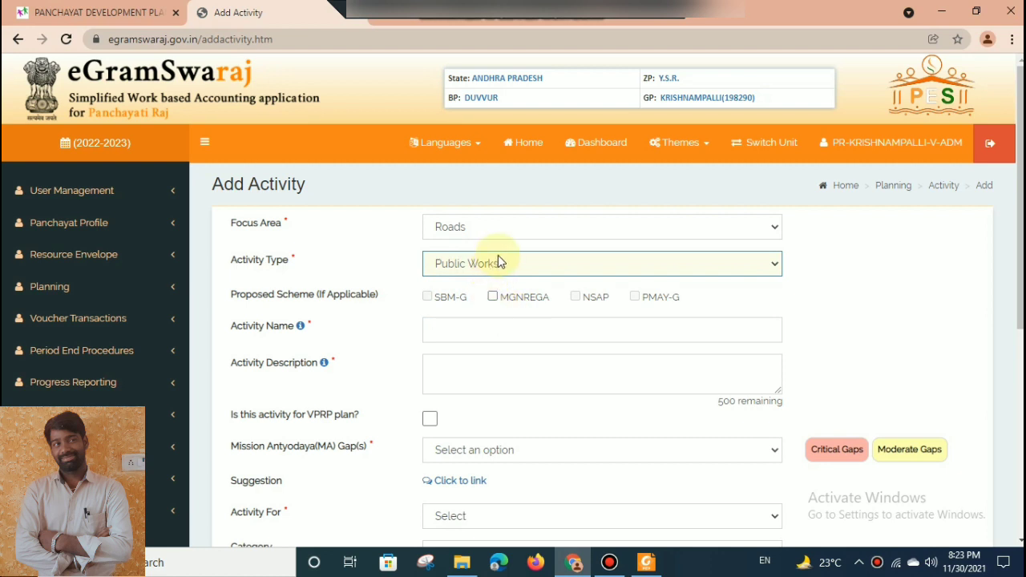
# Mark MGNREGA as the proposed scheme and set its activity category to Rural Connectivity.
pyautogui.click(478, 315)
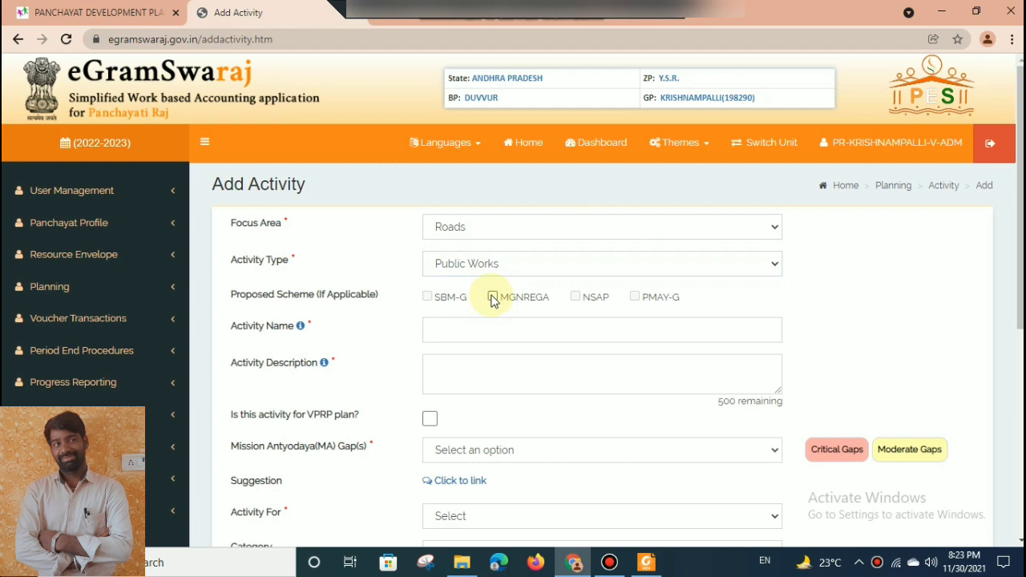
pyautogui.click(492, 298)
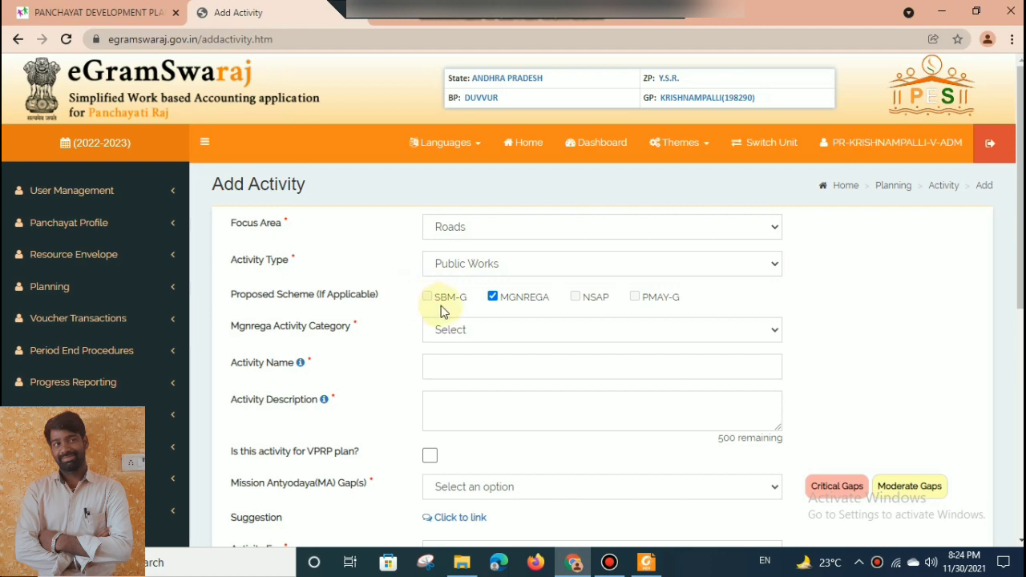
pyautogui.click(450, 330)
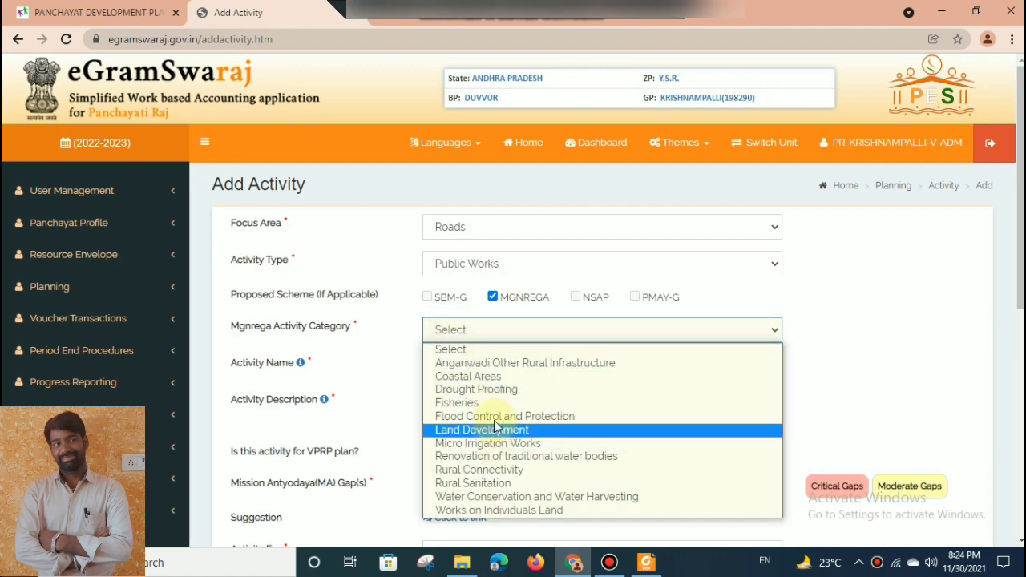
pyautogui.click(481, 470)
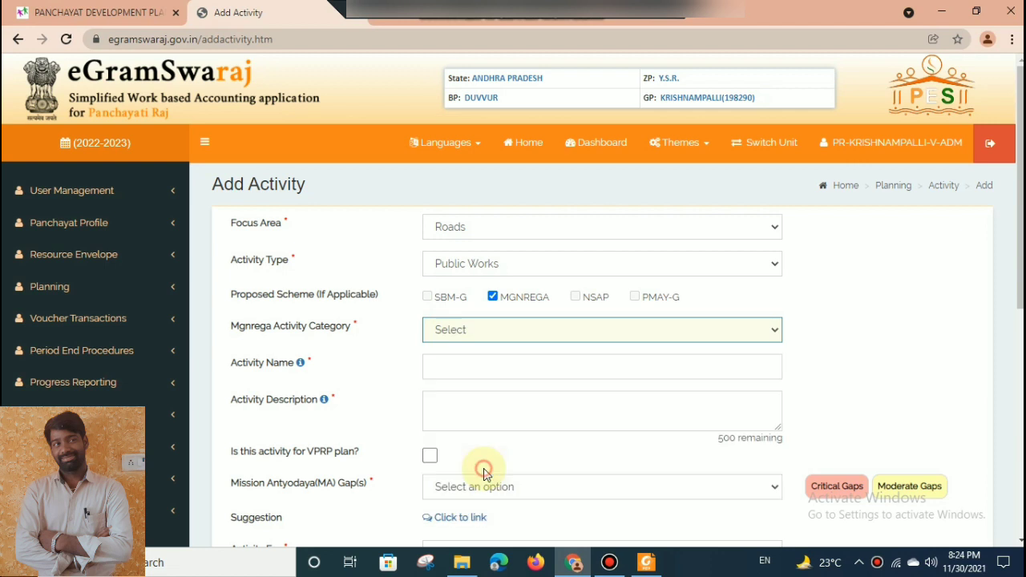
# Enter the activity name "cc road from jamalayya darga to gangamma temple".
pyautogui.click(447, 365)
pyautogui.write('cc')
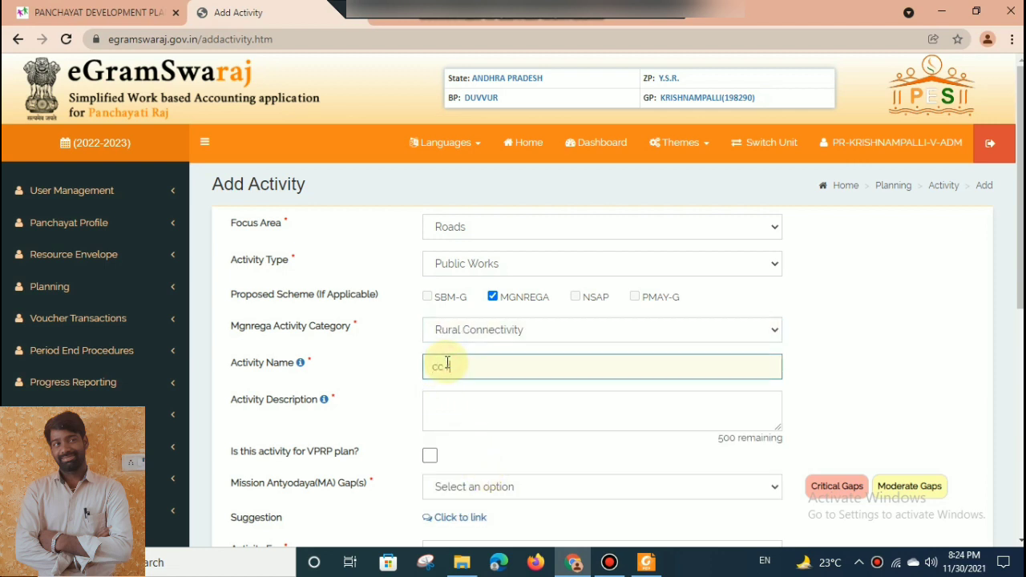
pyautogui.write(' road from jamalayya darga tp ')
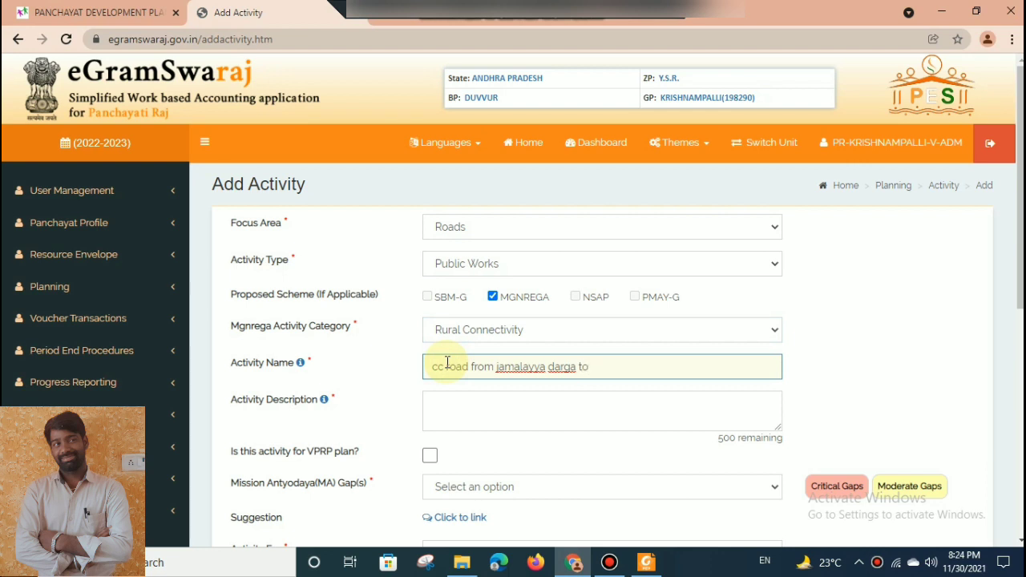
pyautogui.write('gangamma templ')
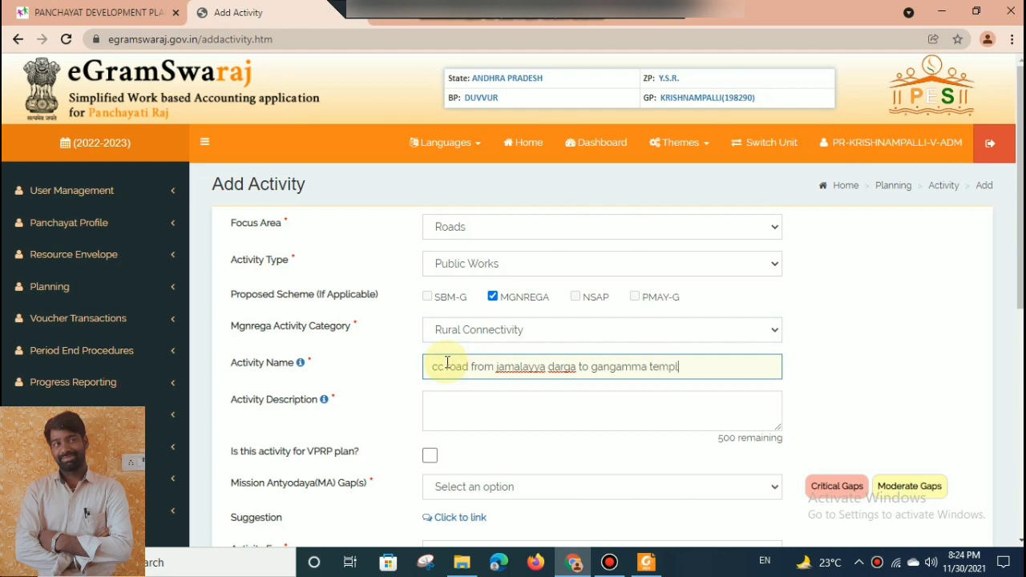
pyautogui.write('e')
pyautogui.press('Tab')
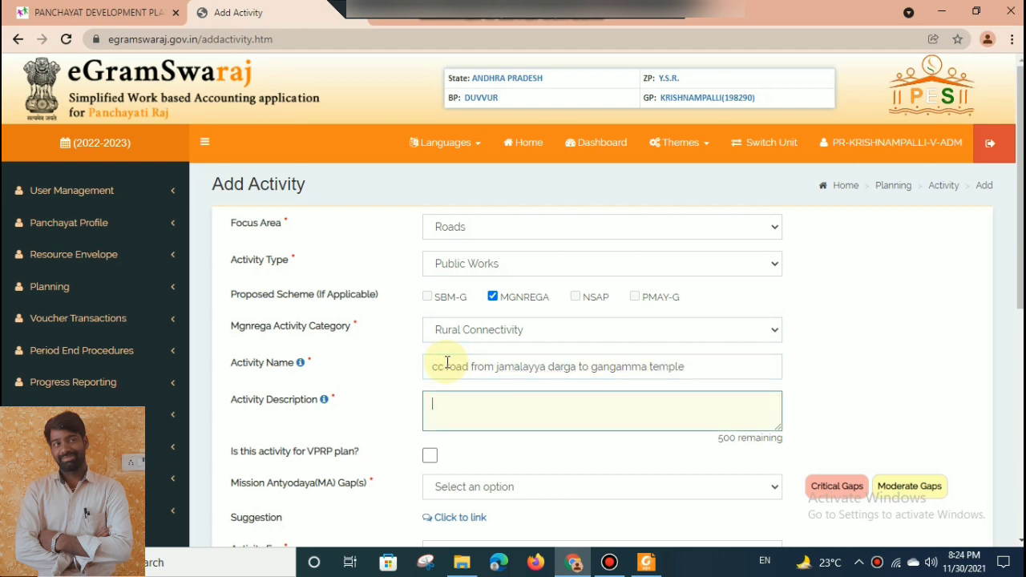
# Enter the activity description "aprox 200mt cc road from jamalayya darga to gangamma temple".
pyautogui.write('200')
pyautogui.press('BackSpace')
pyautogui.press('BackSpace')
pyautogui.press('BackSpace')
pyautogui.write('aprox 200mt cc roaf')
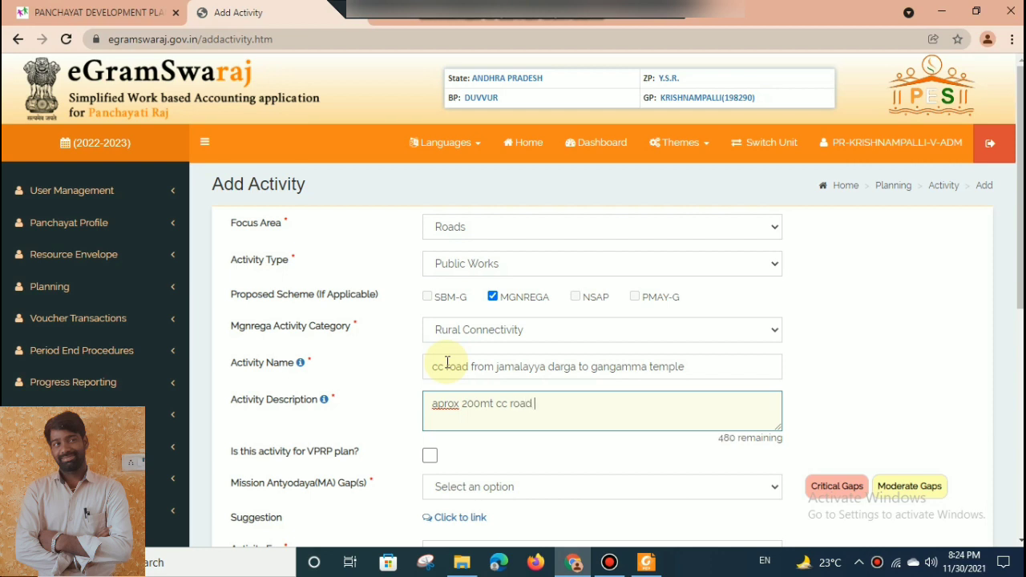
pyautogui.write(' from jamalayya templ')
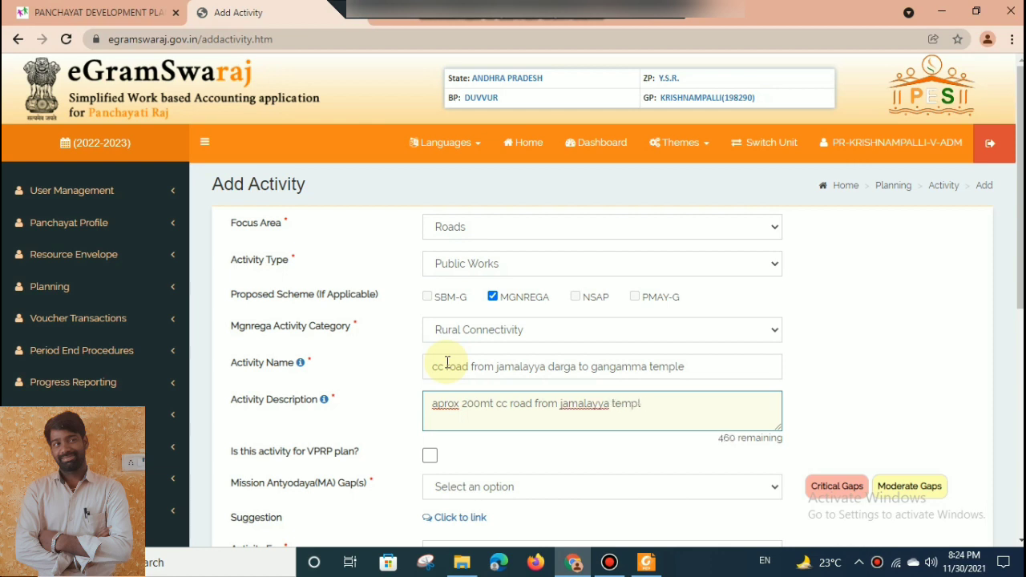
pyautogui.press('BackSpace')
pyautogui.press('BackSpace')
pyautogui.write('darga to gangamma te')
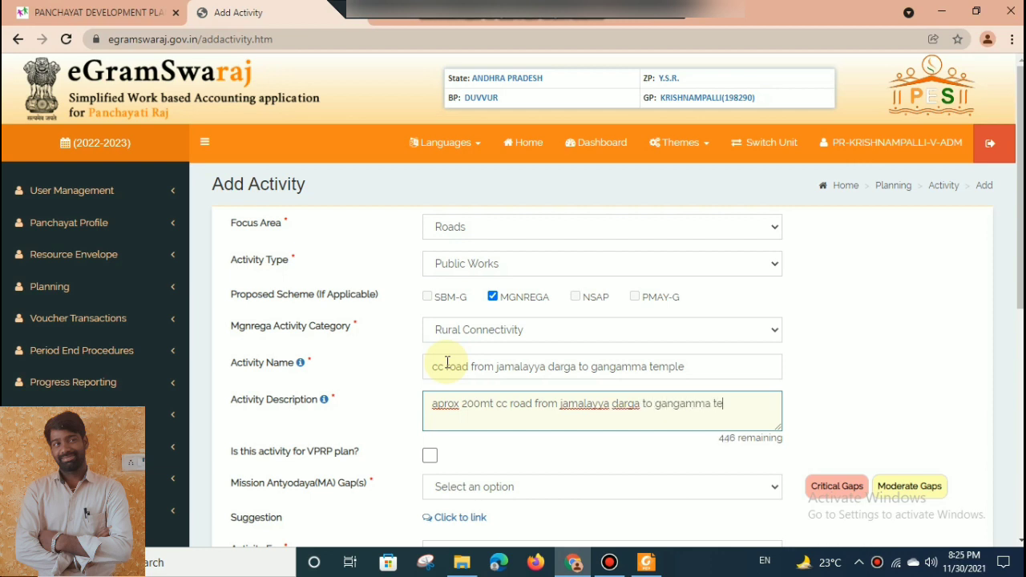
pyautogui.write('mple')
pyautogui.press('Tab')
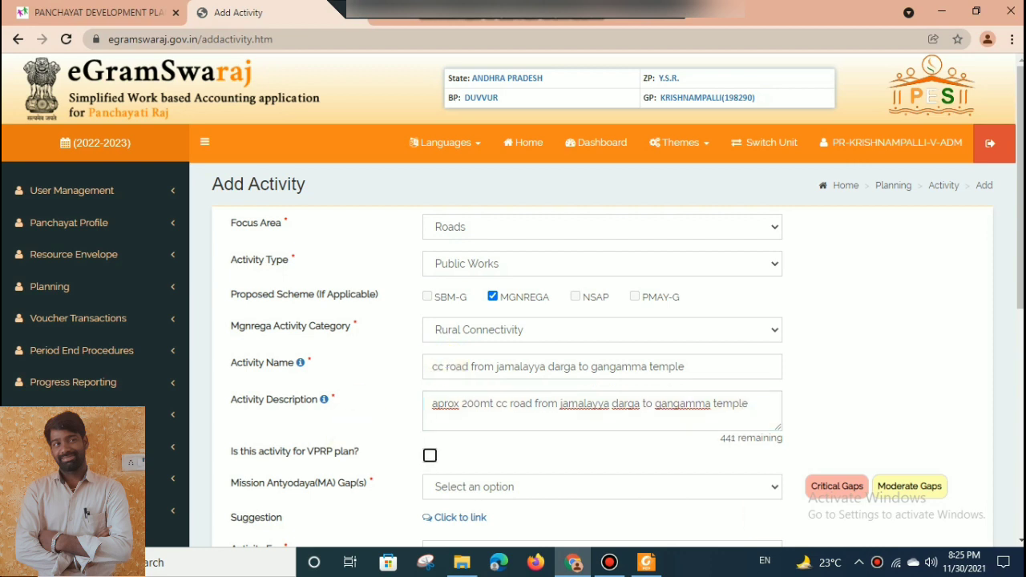
# Set the activity's Mission Antyodaya gaps to None.
pyautogui.scroll(-2, 1020, 201)
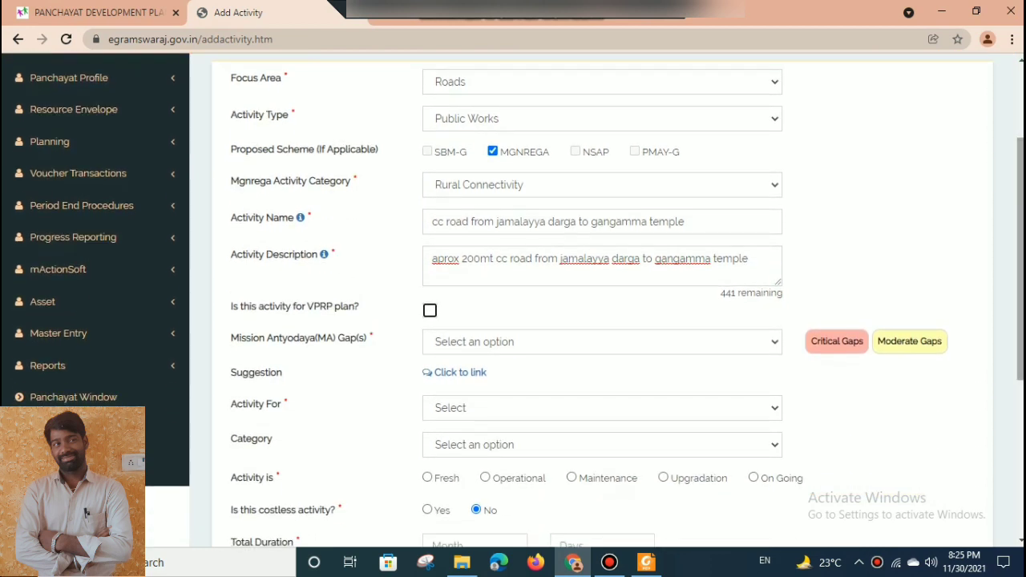
pyautogui.click(589, 305)
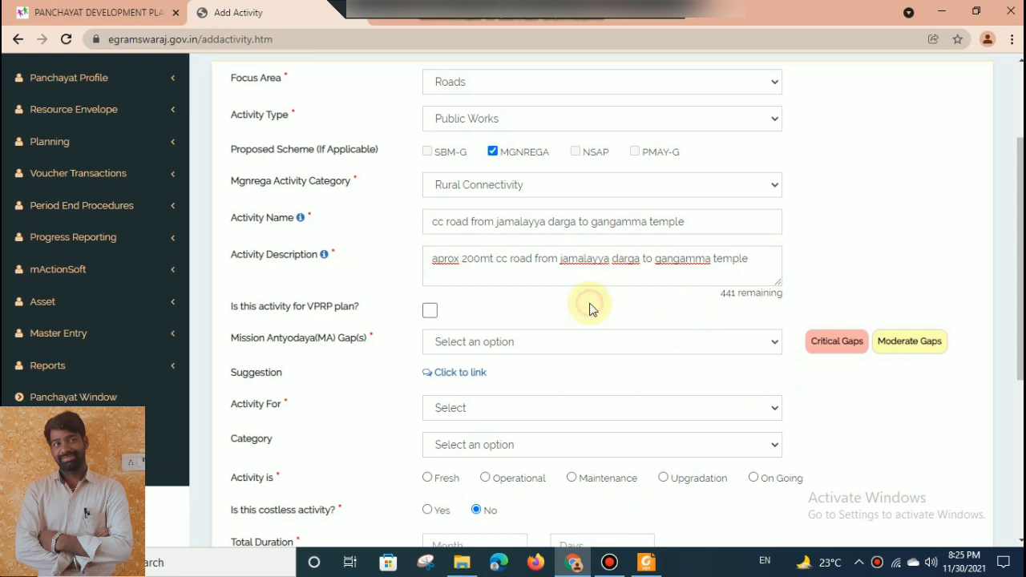
pyautogui.click(489, 352)
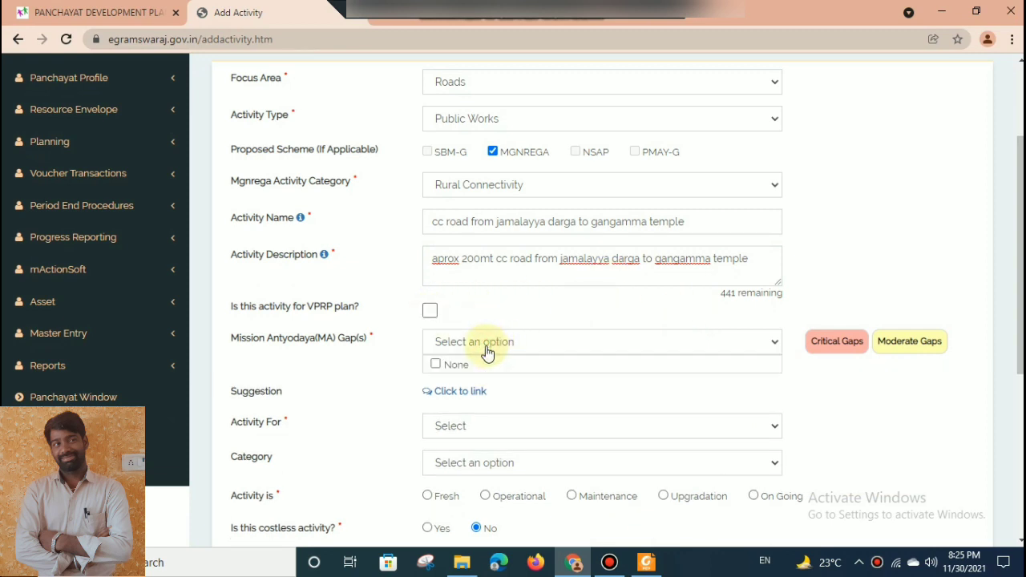
pyautogui.click(437, 366)
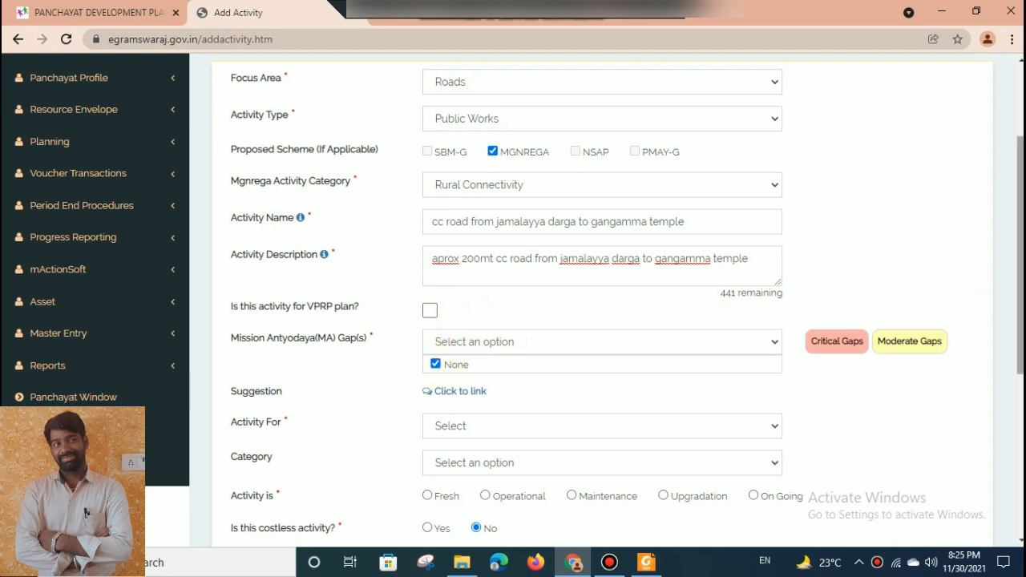
pyautogui.moveTo(1020, 321); pyautogui.dragTo(1021, 389)
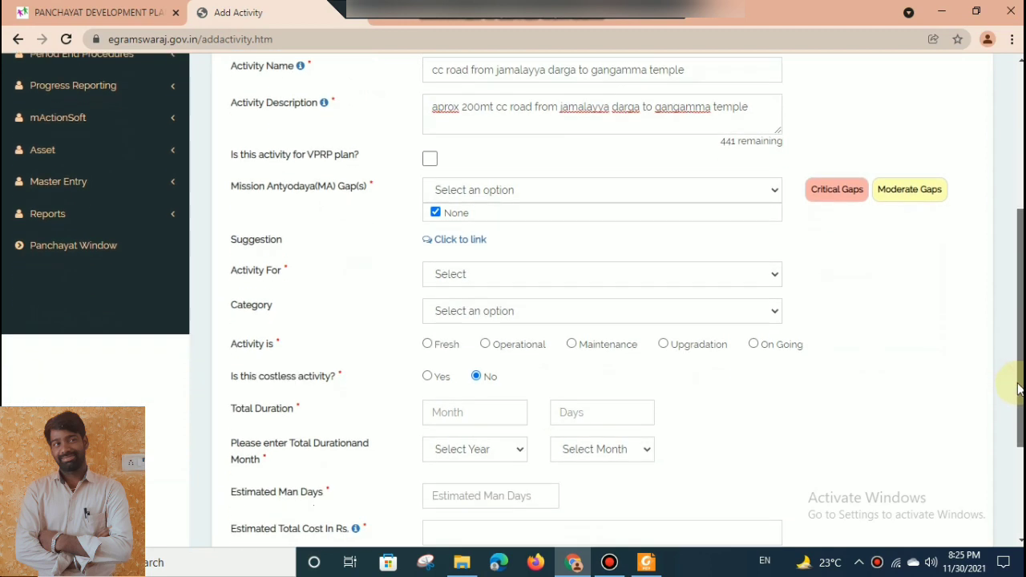
# Set the activity for GEN with category All, and mark it as Fresh.
pyautogui.click(609, 271)
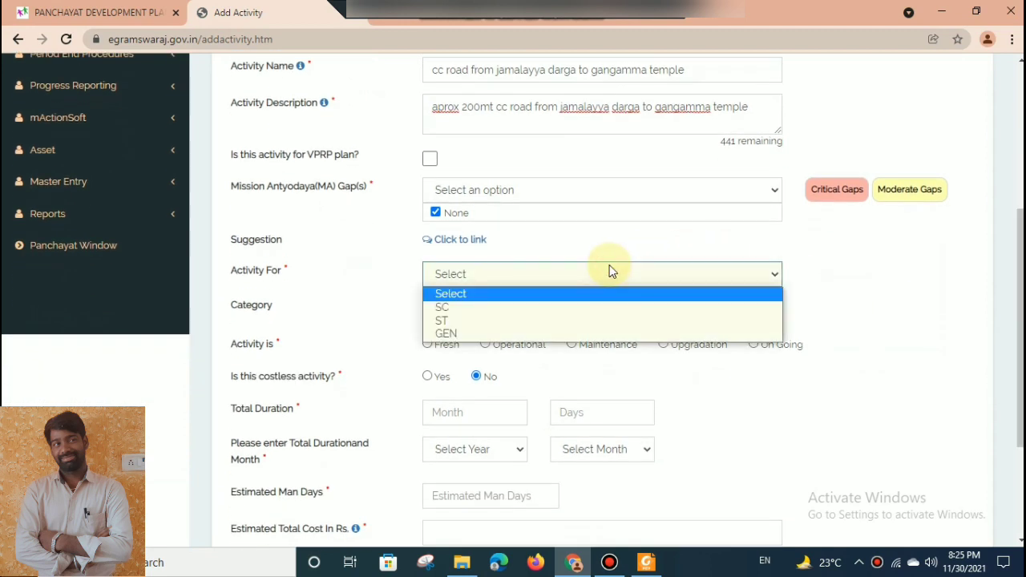
pyautogui.click(531, 333)
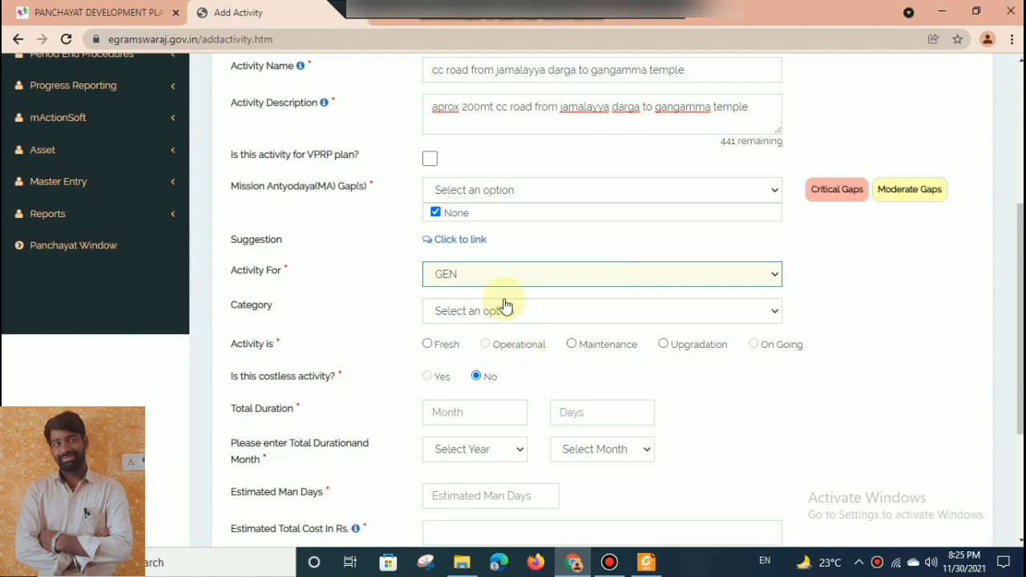
pyautogui.click(504, 306)
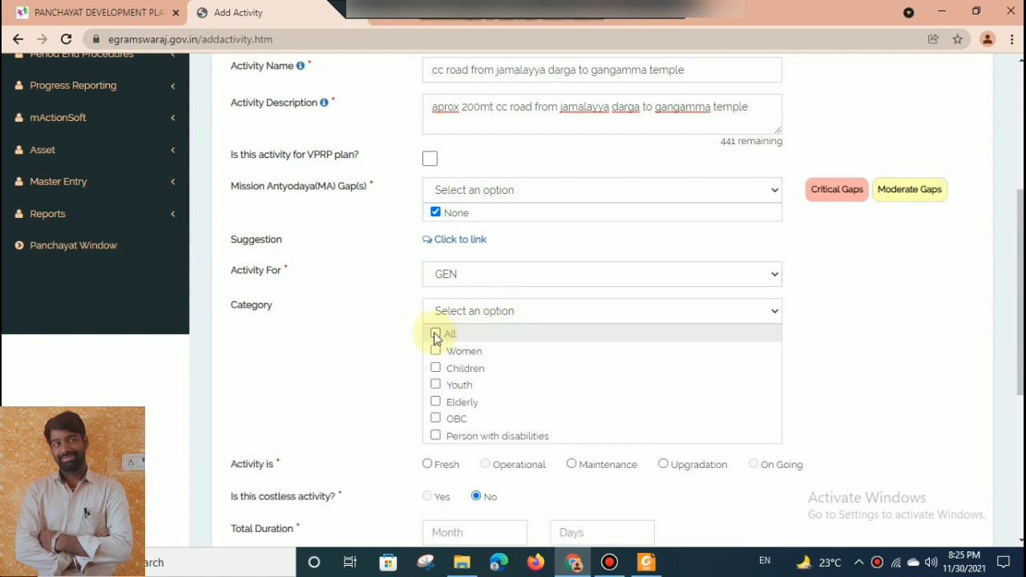
pyautogui.click(435, 334)
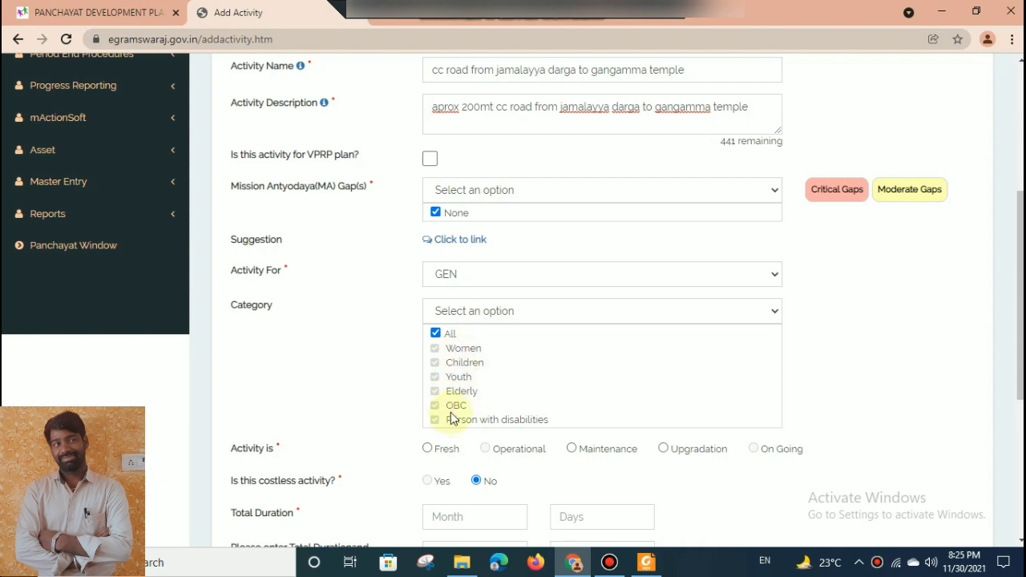
pyautogui.click(478, 321)
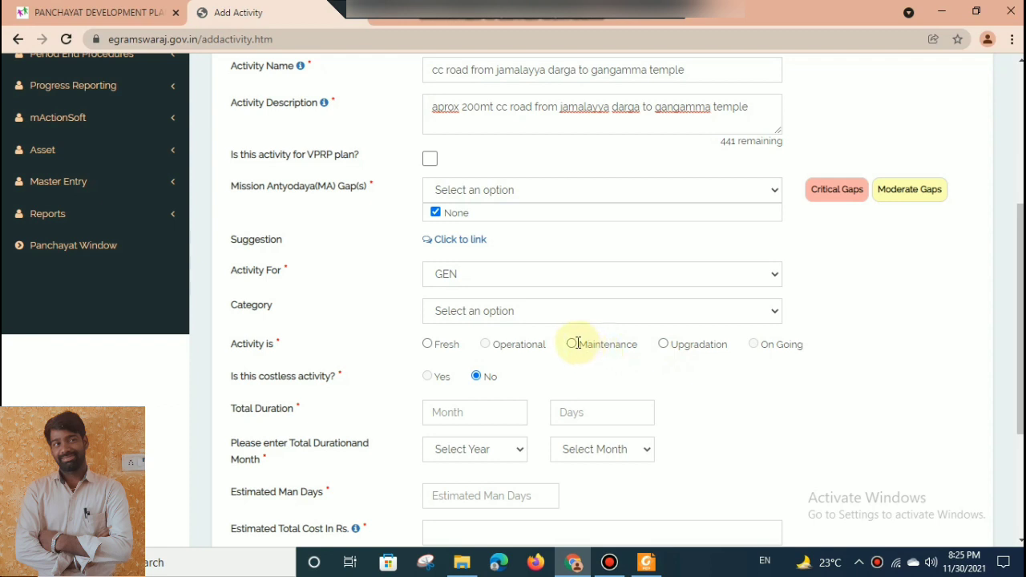
pyautogui.click(428, 344)
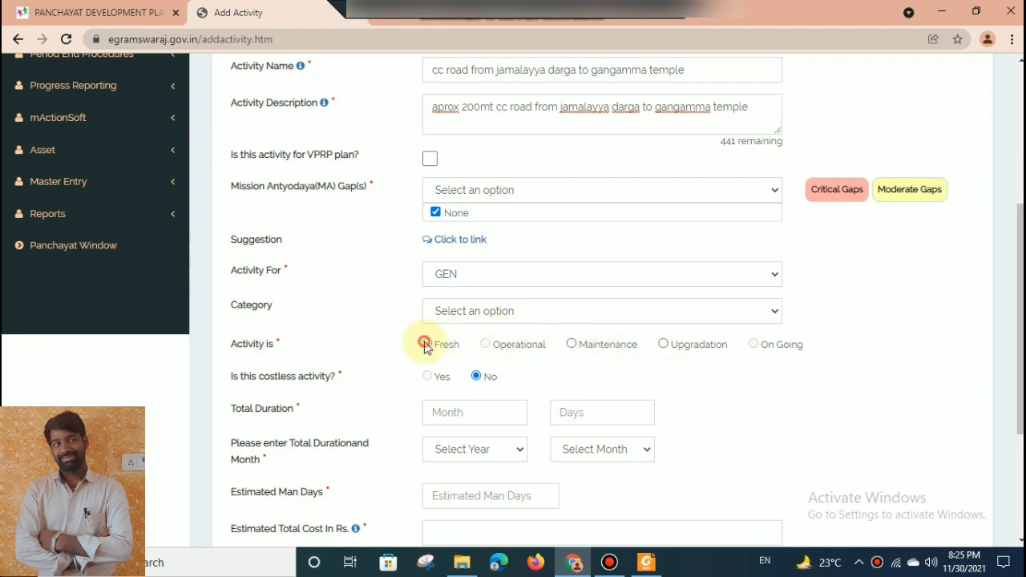
# Set the activity's total duration to 4 months, with 2022 and April as its year and month.
pyautogui.moveTo(1021, 341); pyautogui.dragTo(1021, 399)
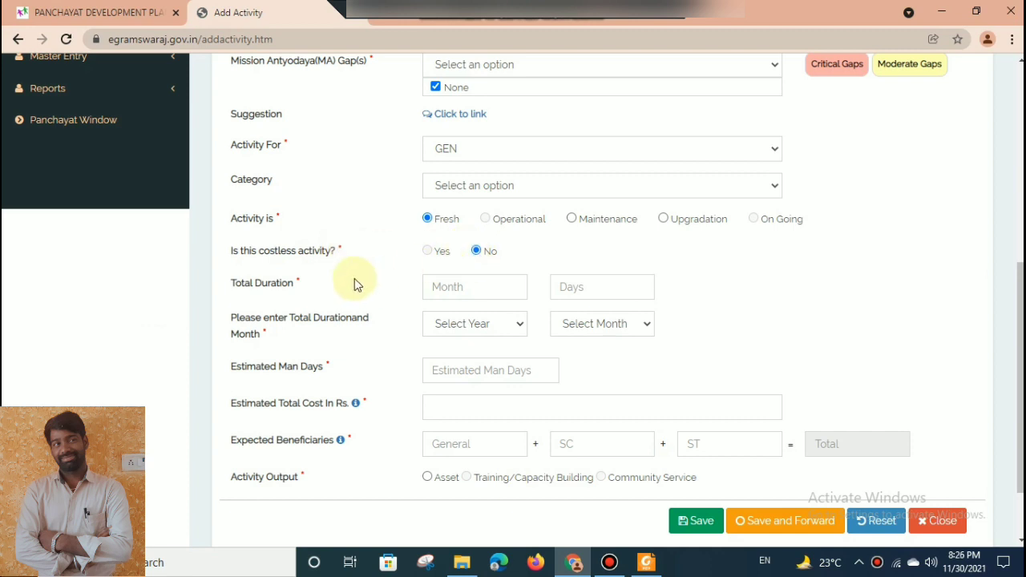
pyautogui.click(481, 290)
pyautogui.write('4')
pyautogui.press('Tab')
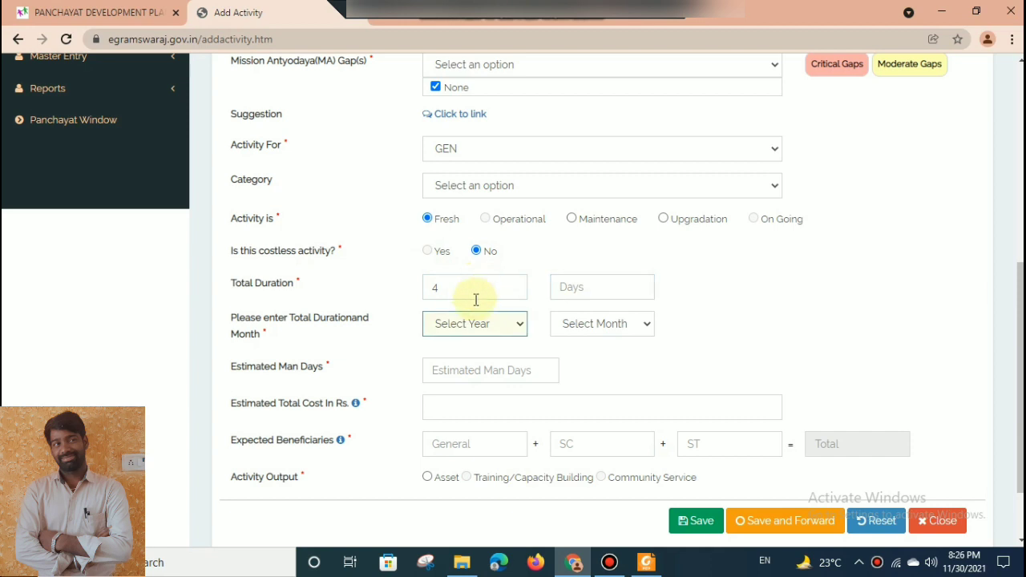
pyautogui.click(447, 326)
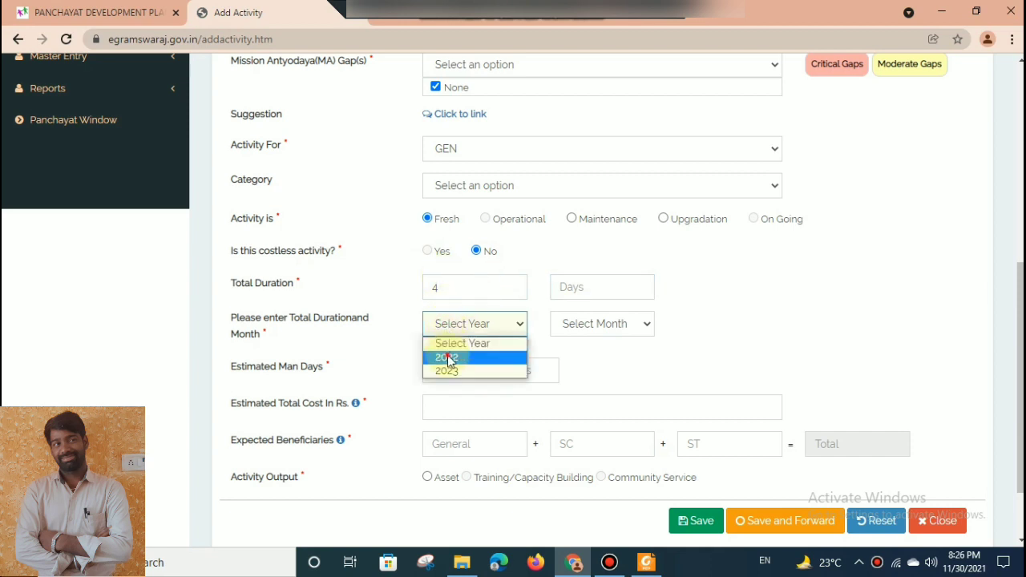
pyautogui.click(448, 358)
pyautogui.click(607, 328)
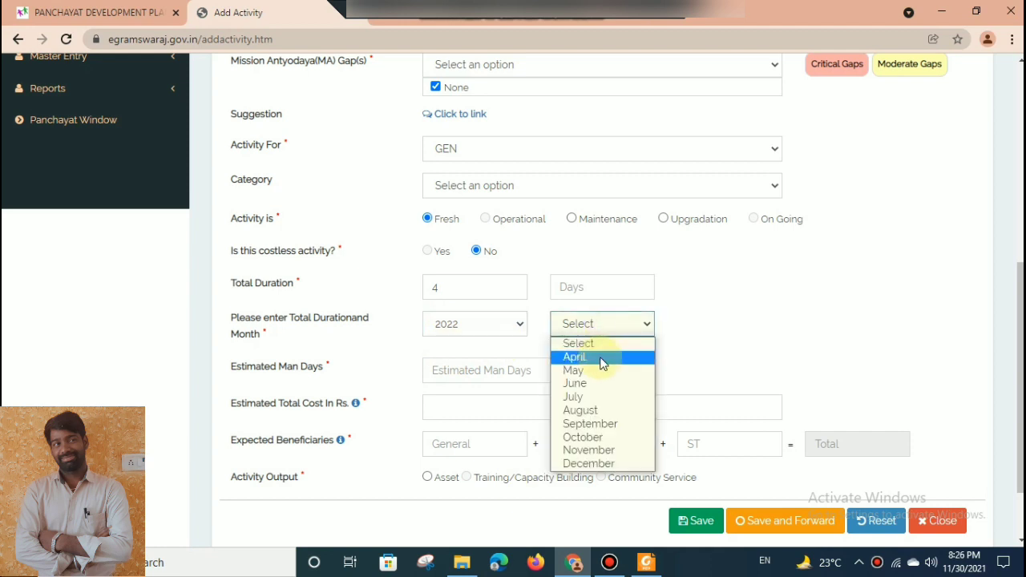
pyautogui.click(602, 359)
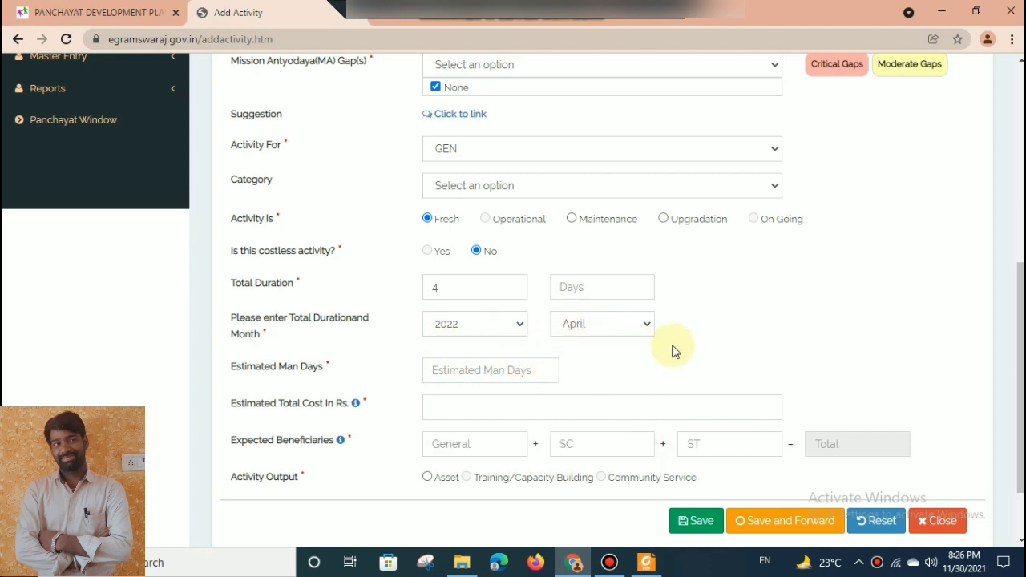
# Enter 125 estimated man days and an estimated total cost of Rs. 200000.
pyautogui.click(489, 372)
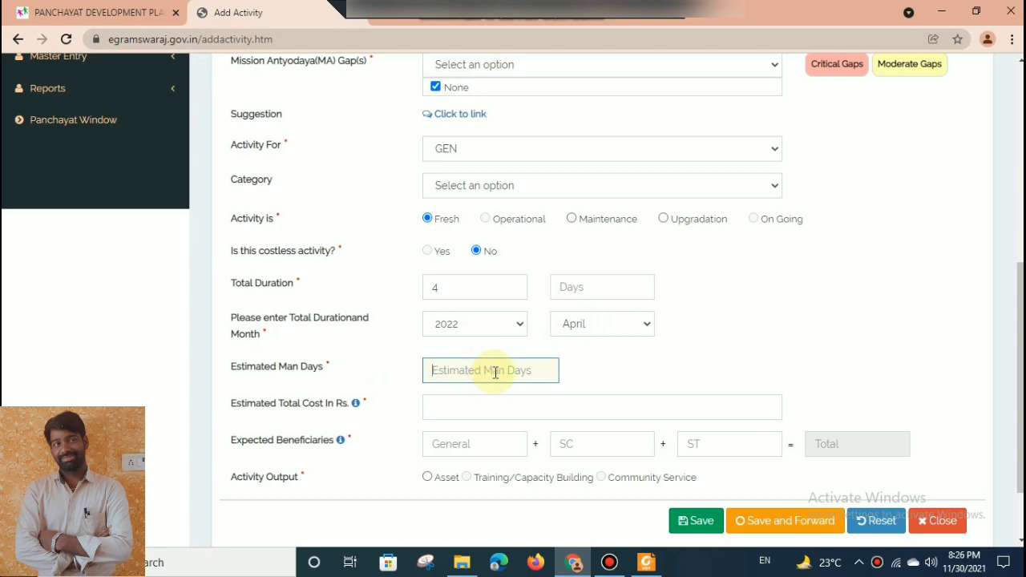
pyautogui.write('125')
pyautogui.press('Tab')
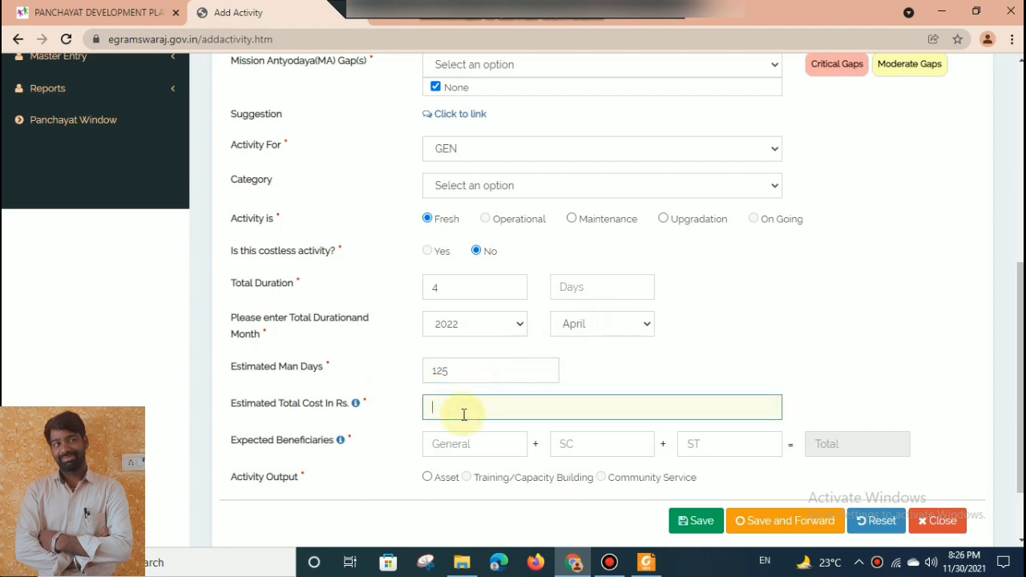
pyautogui.write('200000')
# Enter the expected beneficiaries as 1000 General, 700 SC and 0 ST.
pyautogui.click(452, 437)
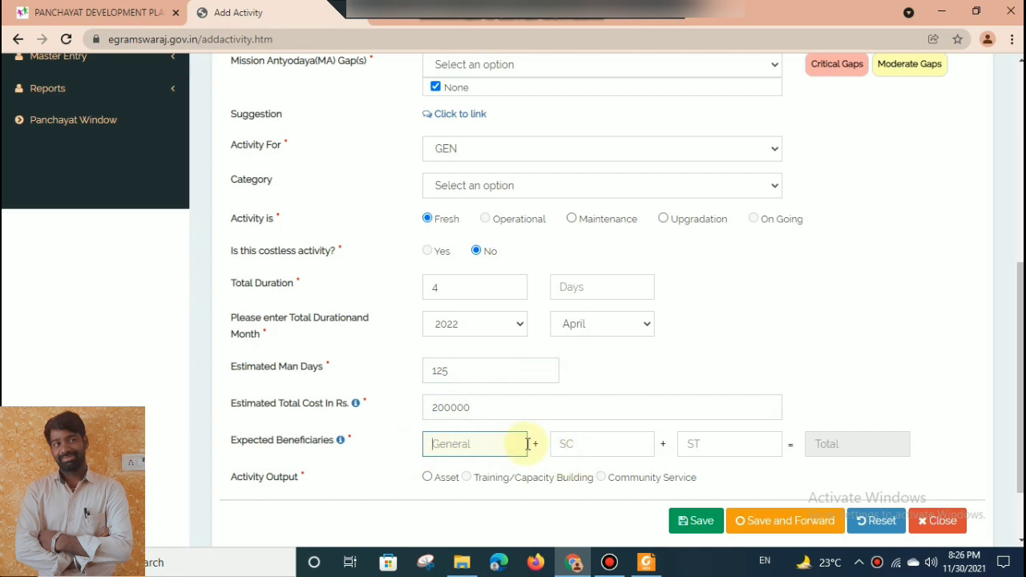
pyautogui.write('1000')
pyautogui.press('Tab')
pyautogui.write('7000')
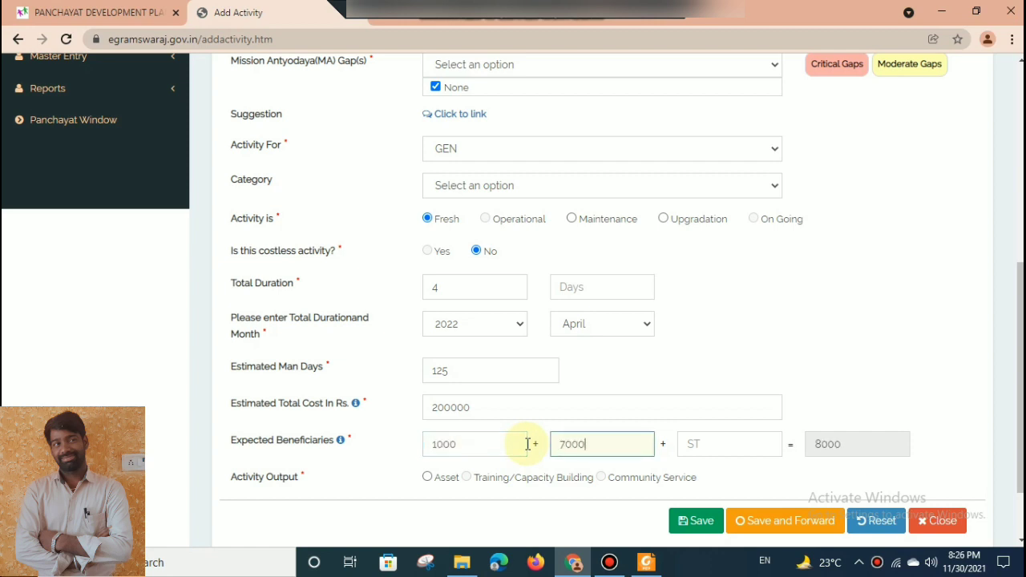
pyautogui.press('Tab')
pyautogui.hotkey('shift', 'Tab')
pyautogui.write('700')
pyautogui.press('Tab')
pyautogui.write('0')
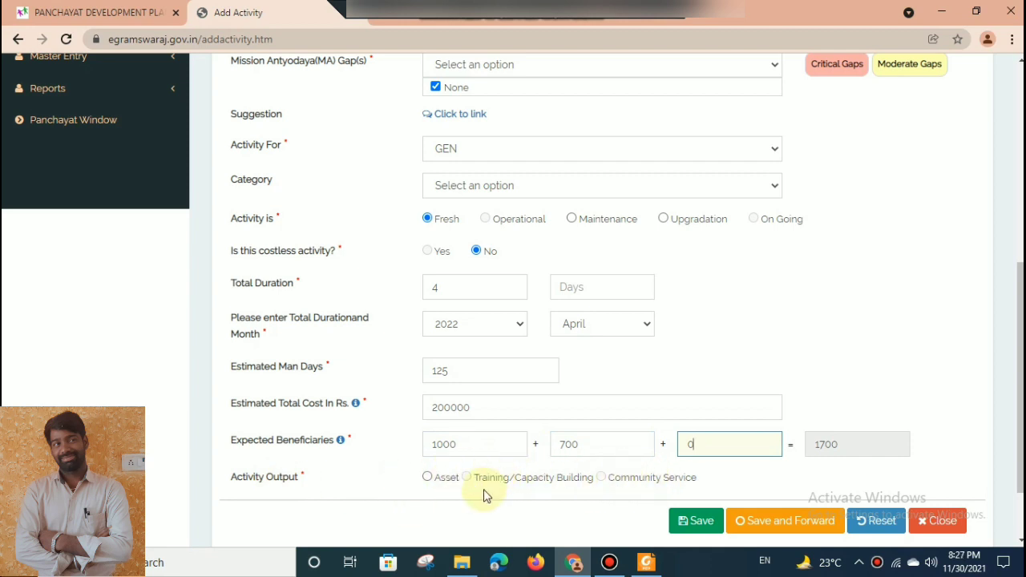
# Choose Asset as the activity output and set the asset type to Immovable.
pyautogui.click(427, 478)
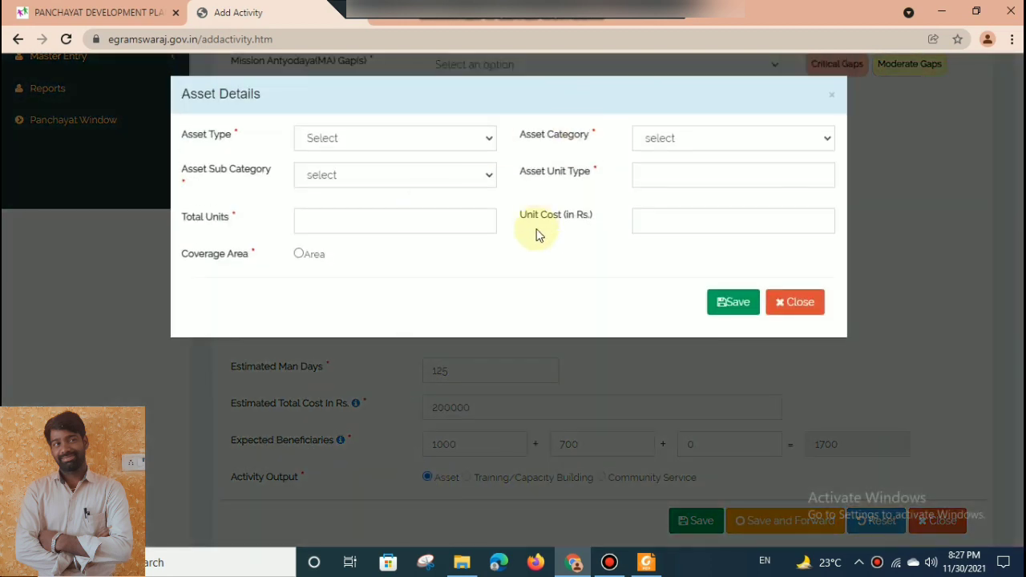
pyautogui.click(328, 140)
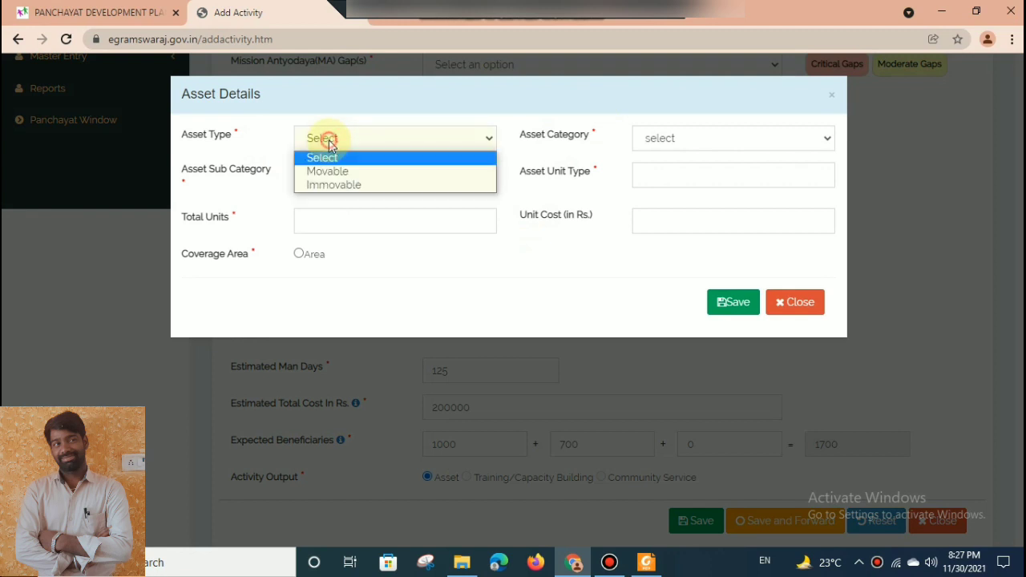
pyautogui.click(335, 186)
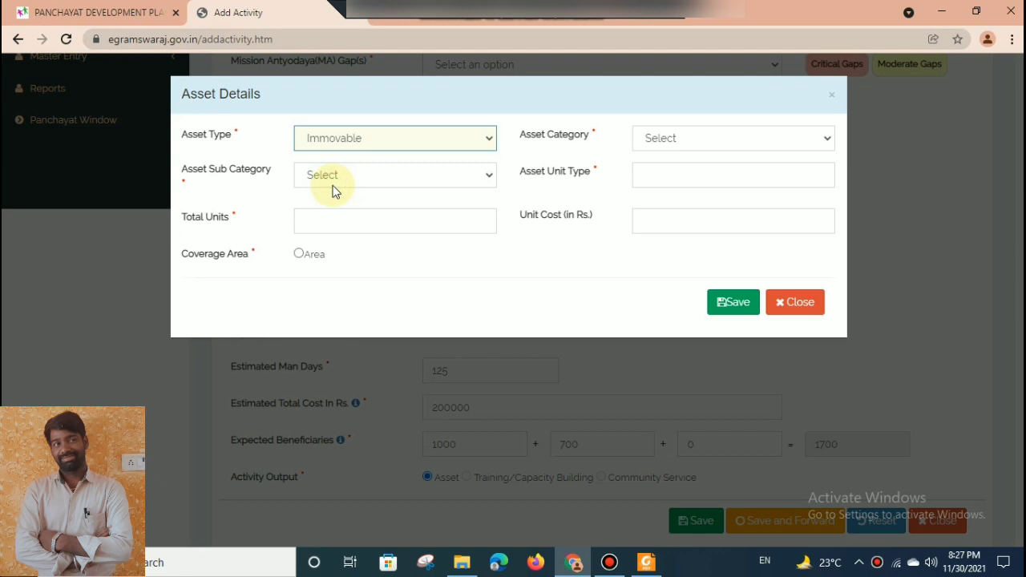
pyautogui.click(380, 148)
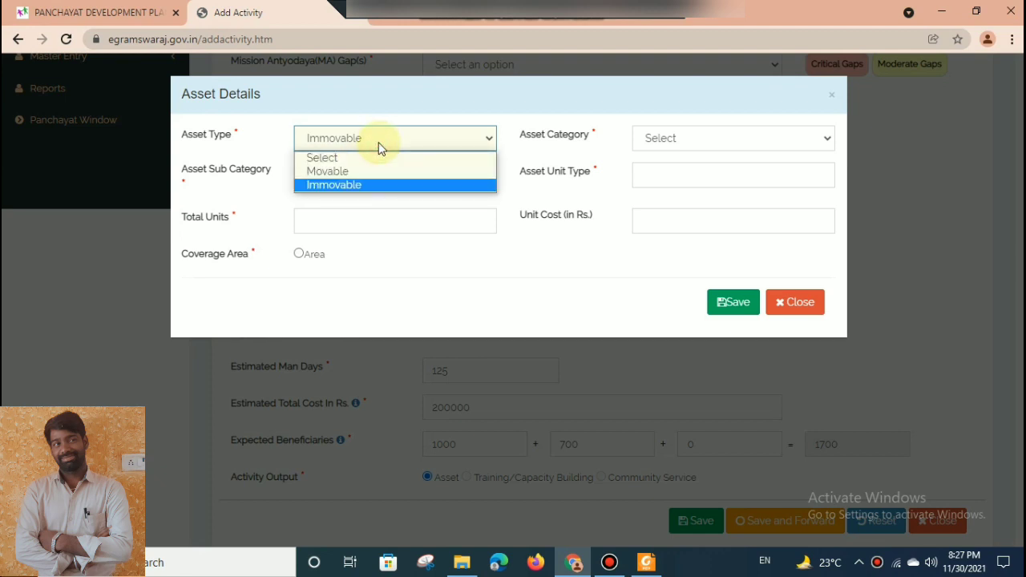
pyautogui.click(350, 187)
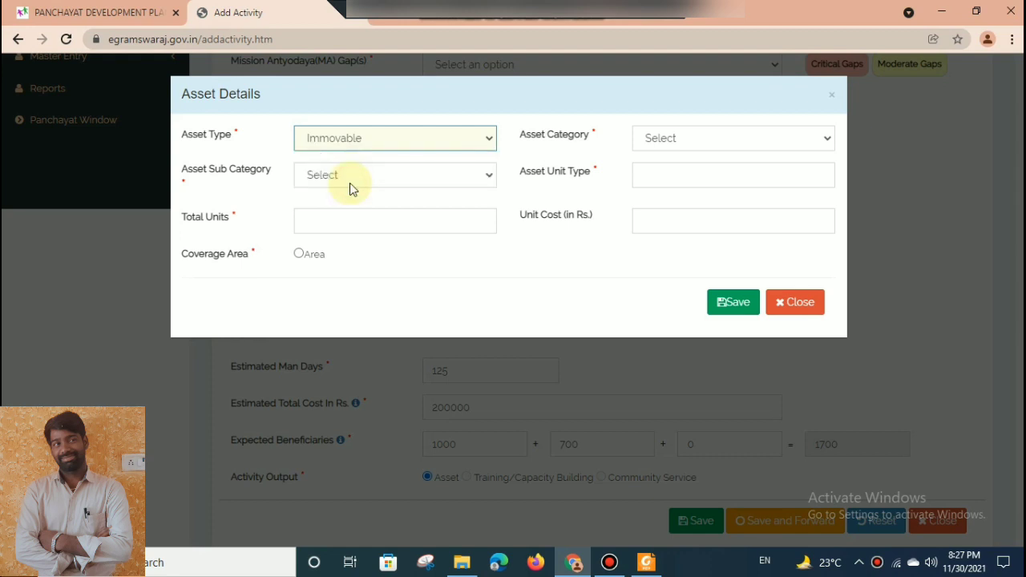
# Set the asset category to Roads, Bridges & Culverts and the sub category to Road CC.
pyautogui.click(671, 140)
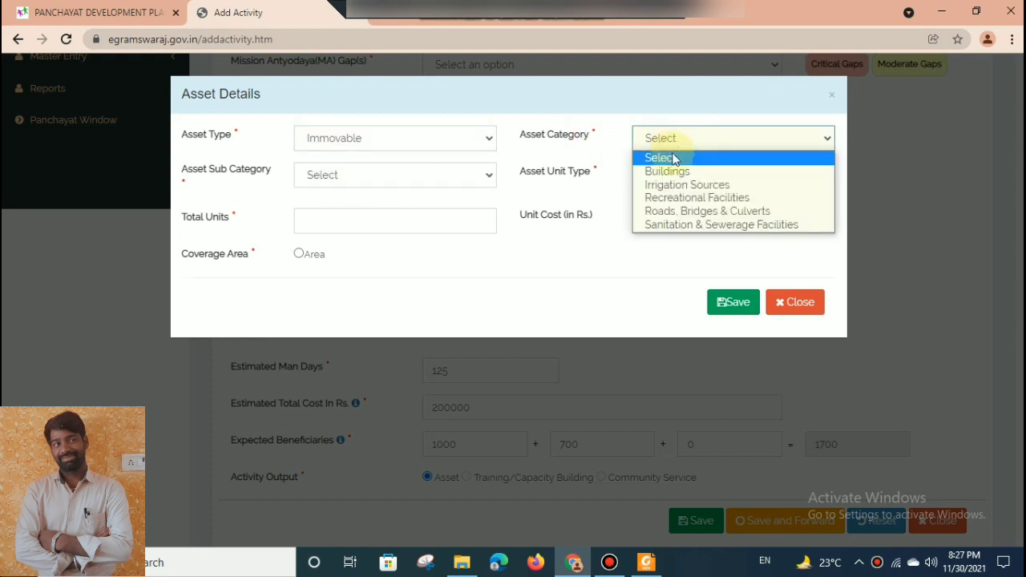
pyautogui.click(681, 212)
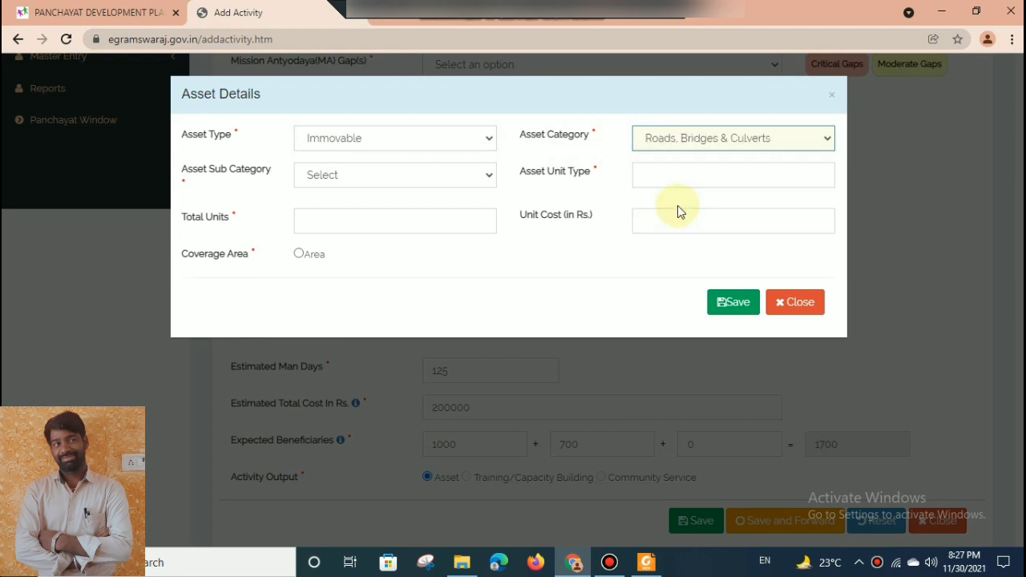
pyautogui.click(373, 174)
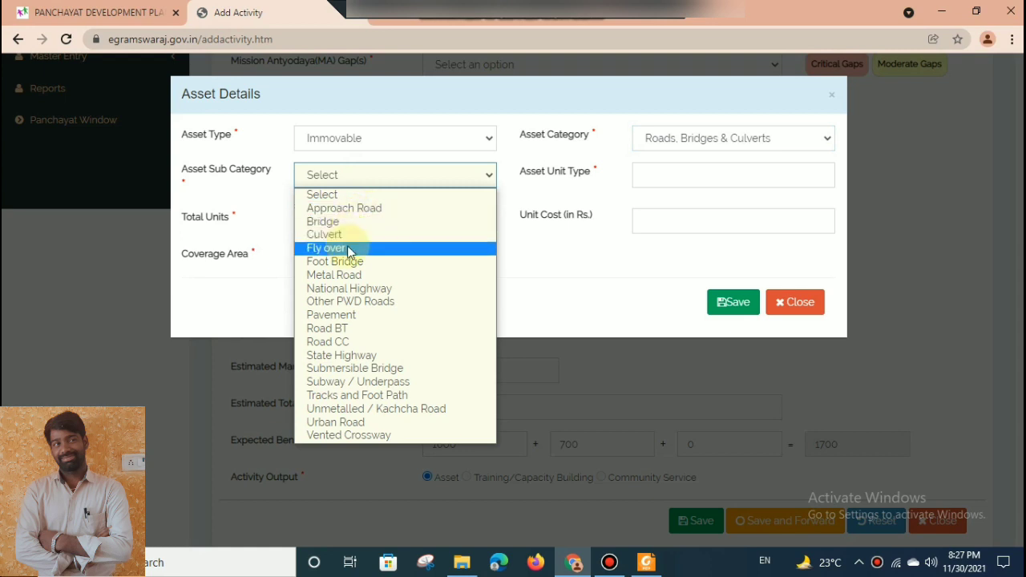
pyautogui.click(350, 342)
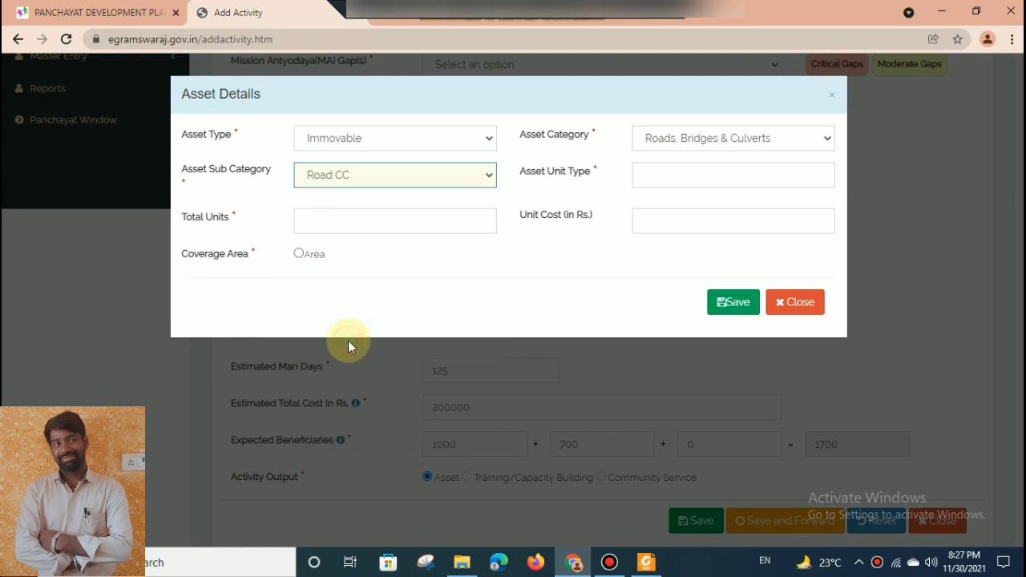
pyautogui.click(732, 176)
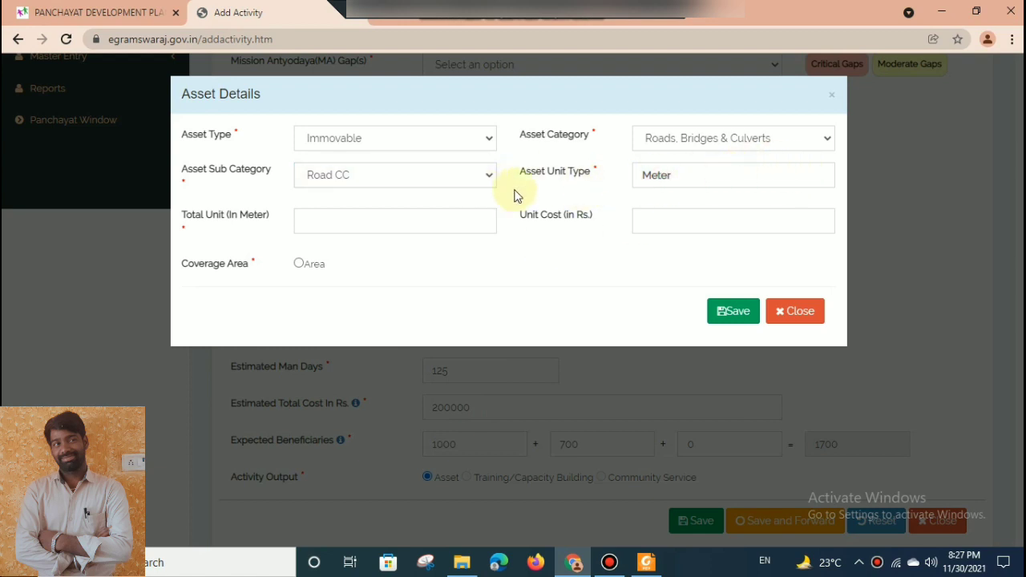
# Set the road asset's total units to 200 meters, leaving the unit cost blank.
pyautogui.click(425, 222)
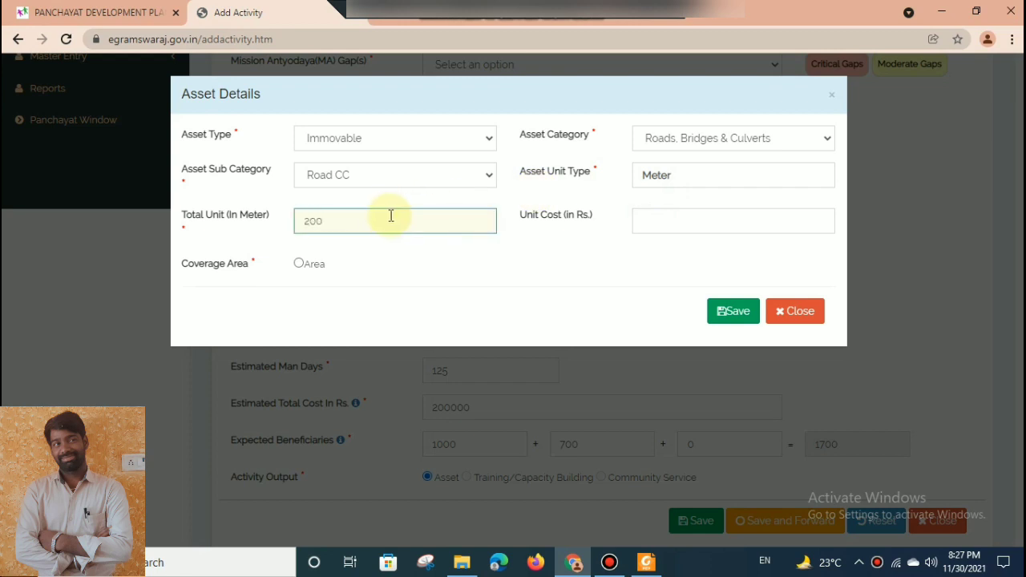
pyautogui.click(583, 269)
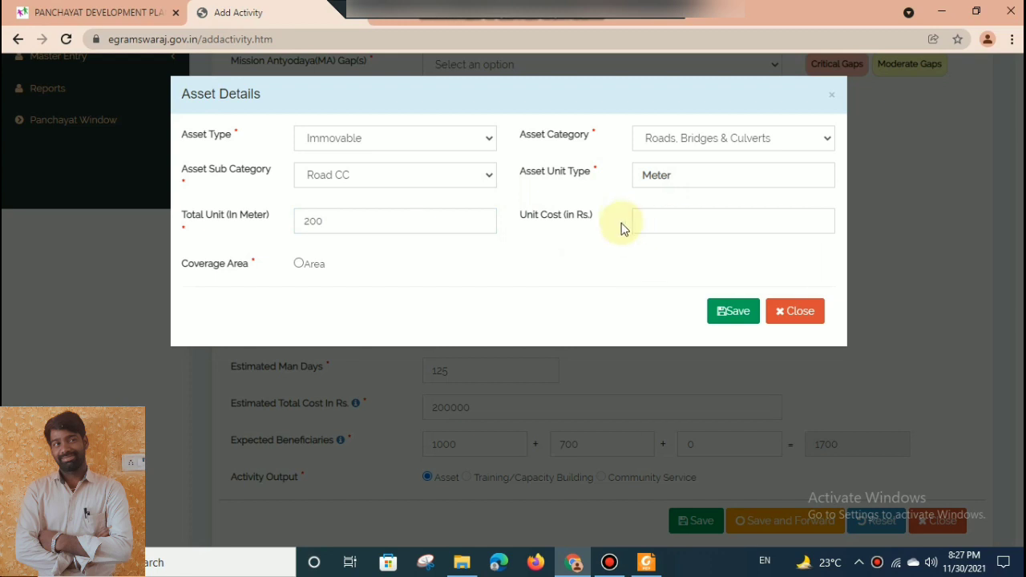
pyautogui.click(658, 220)
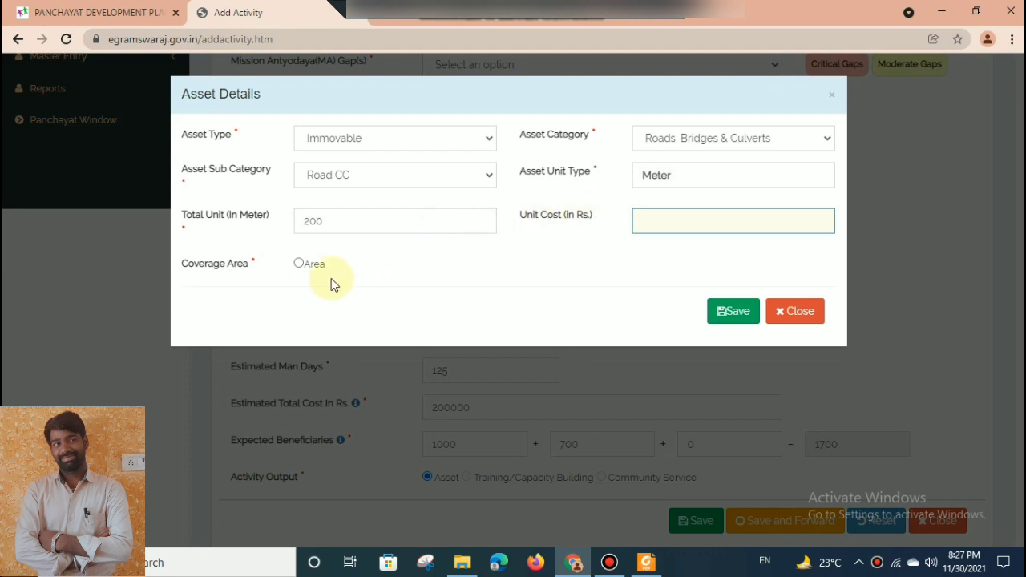
# Set the asset's coverage to Area and add Kanagudur as the selected census village.
pyautogui.click(299, 265)
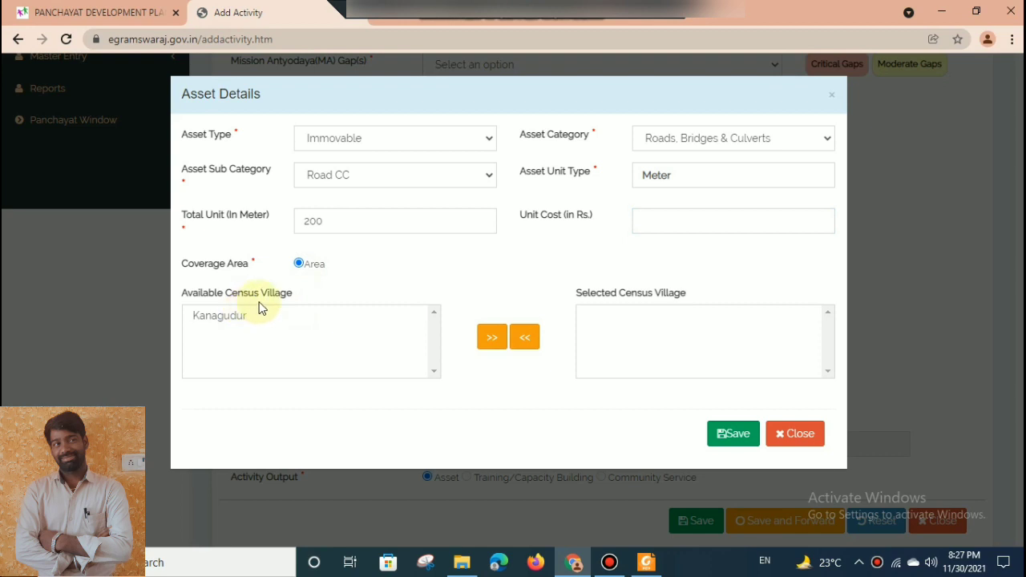
pyautogui.click(232, 321)
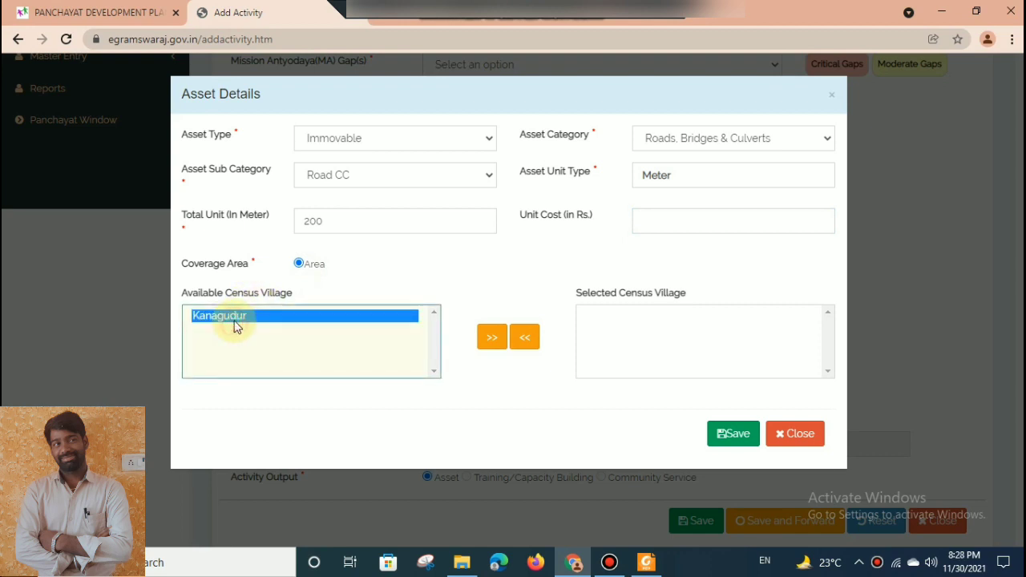
pyautogui.click(486, 340)
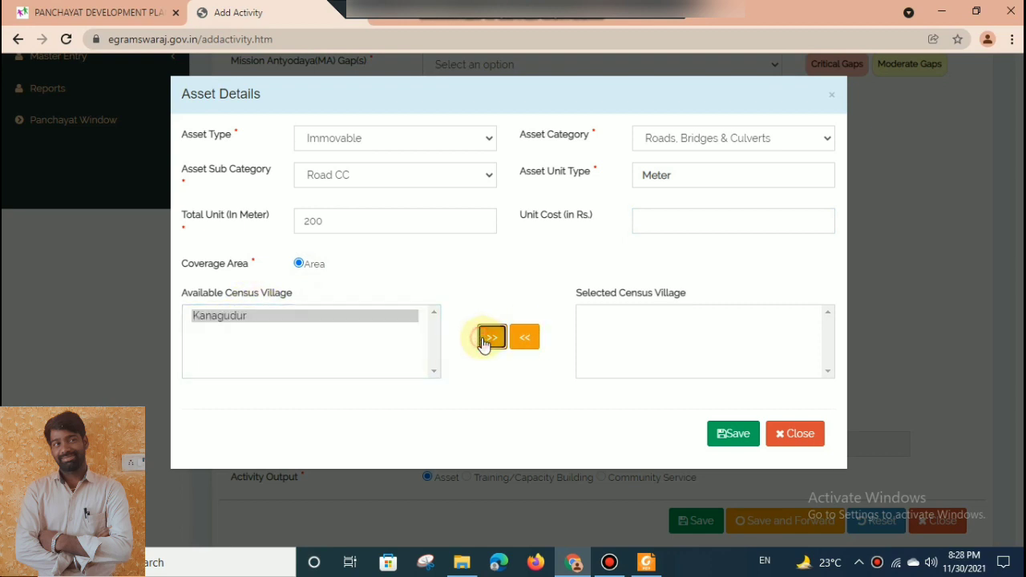
pyautogui.click(810, 341)
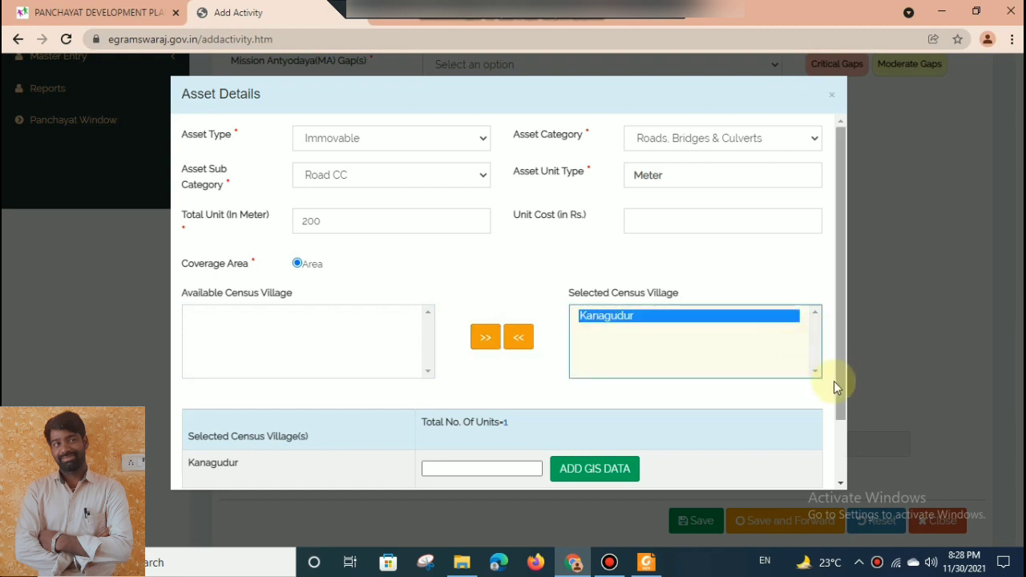
pyautogui.moveTo(842, 372); pyautogui.dragTo(839, 458)
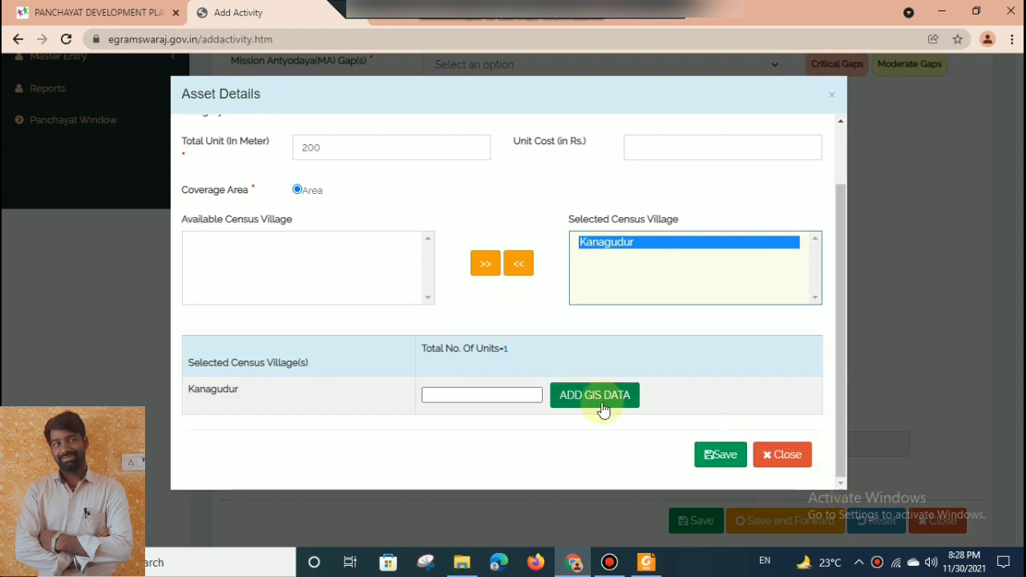
pyautogui.click(505, 349)
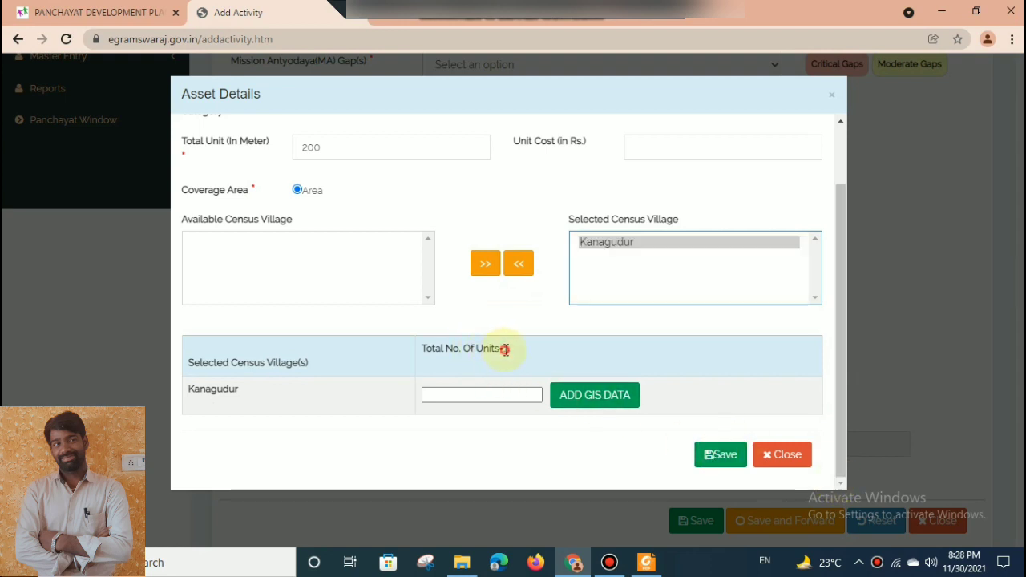
# Set the number of units for Kanagudur to 1 and save the asset details.
pyautogui.click(712, 457)
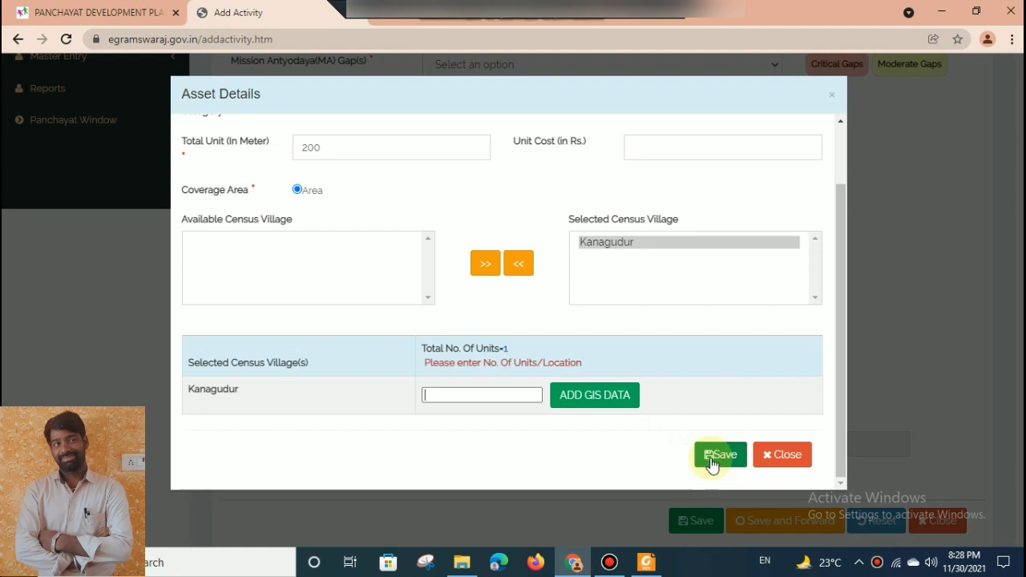
pyautogui.click(499, 395)
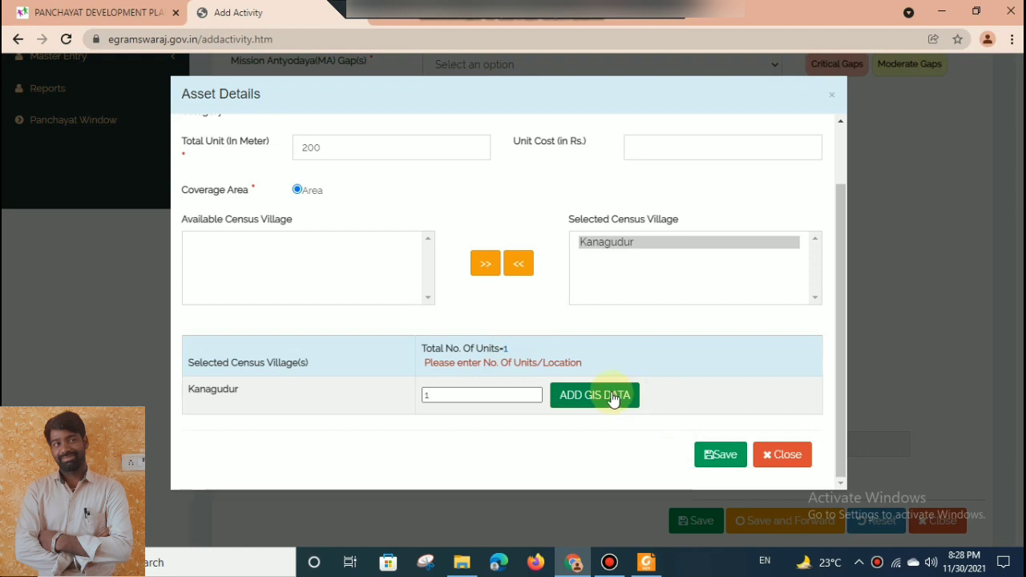
pyautogui.click(711, 458)
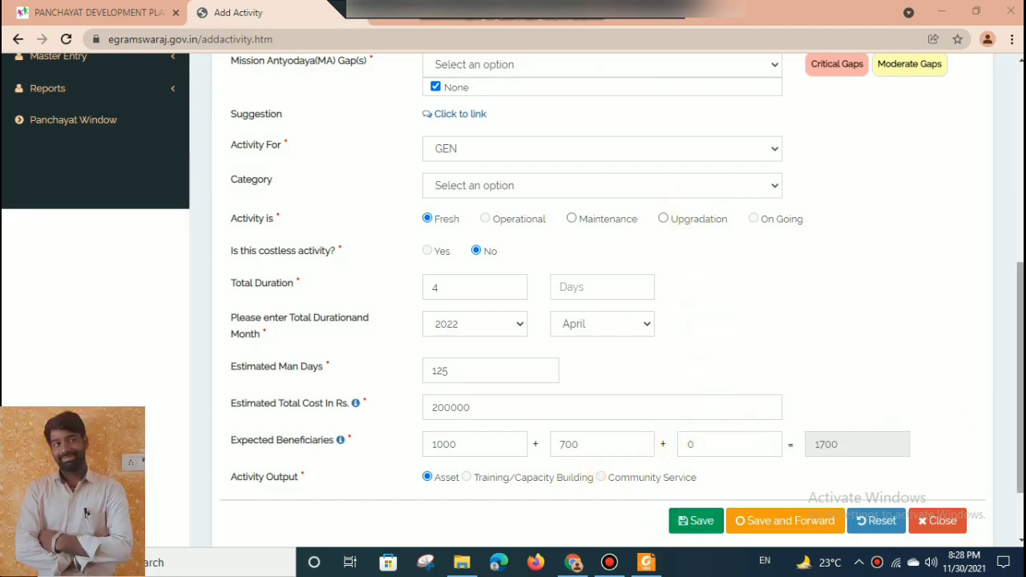
# Review the cc road activity form, save and forward it to the Planner, and acknowledge the message.
pyautogui.moveTo(1022, 404); pyautogui.dragTo(1021, 264)
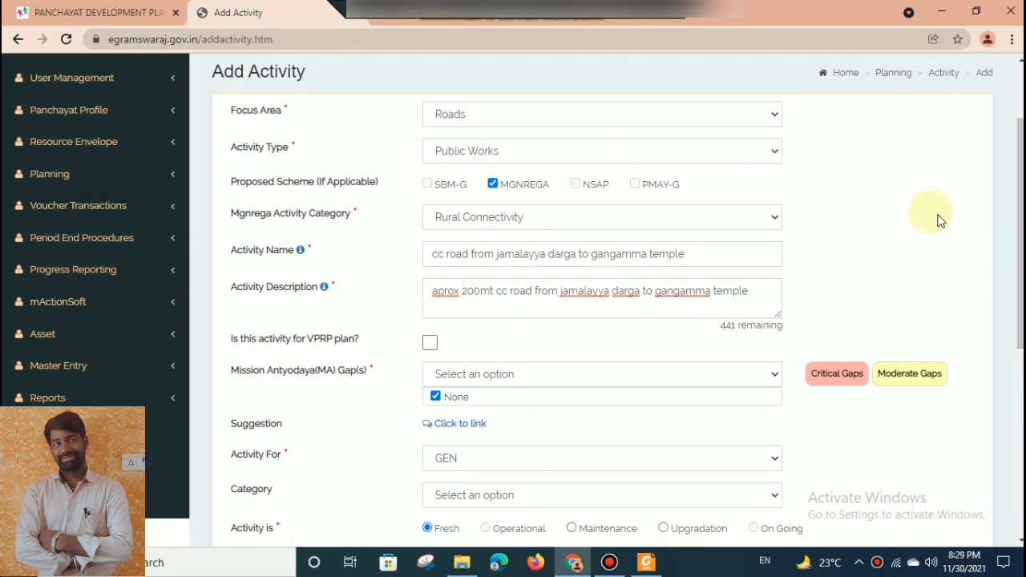
pyautogui.moveTo(1020, 237); pyautogui.dragTo(998, 435)
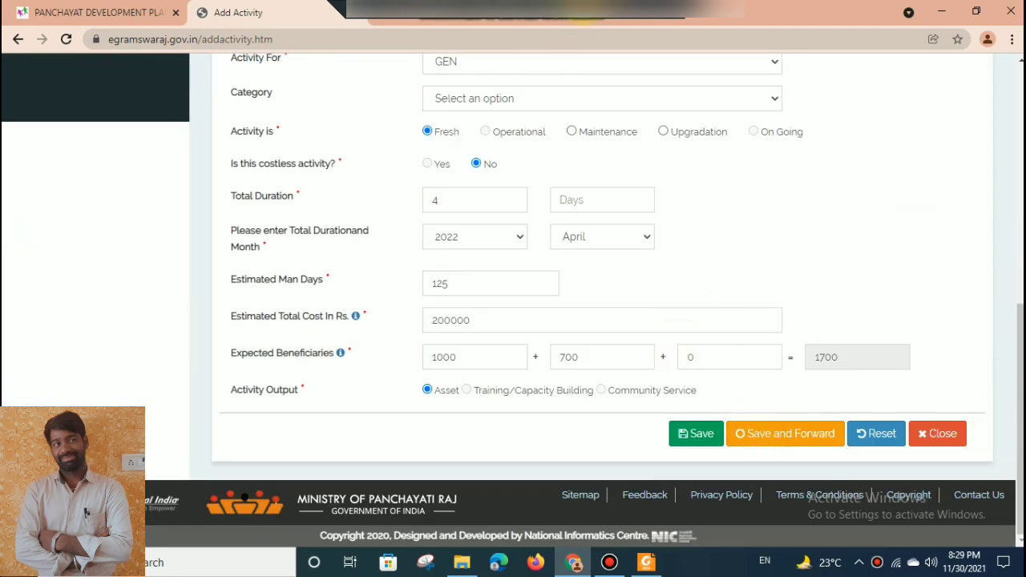
pyautogui.click(584, 10)
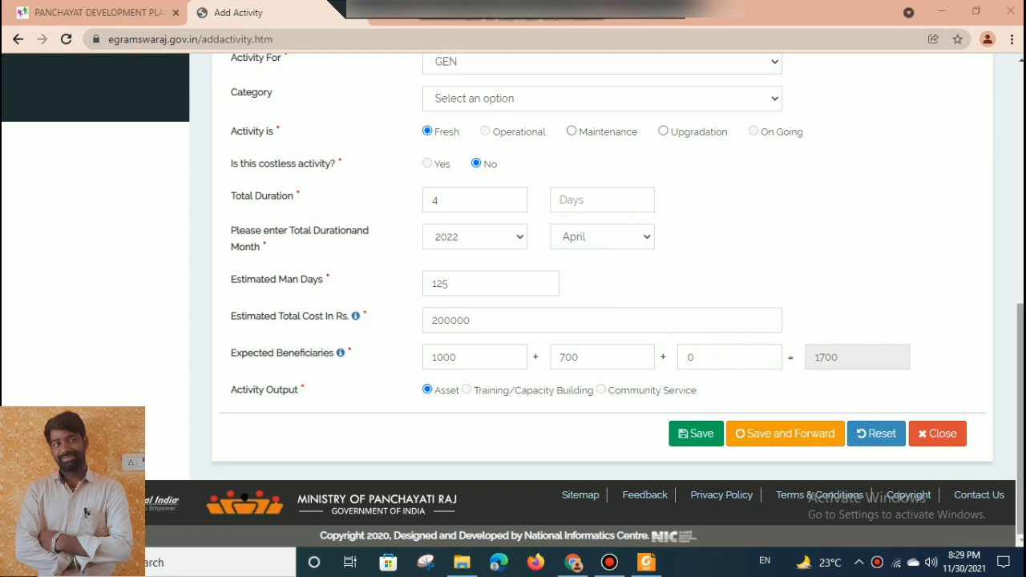
pyautogui.moveTo(1019, 344); pyautogui.dragTo(1005, 203)
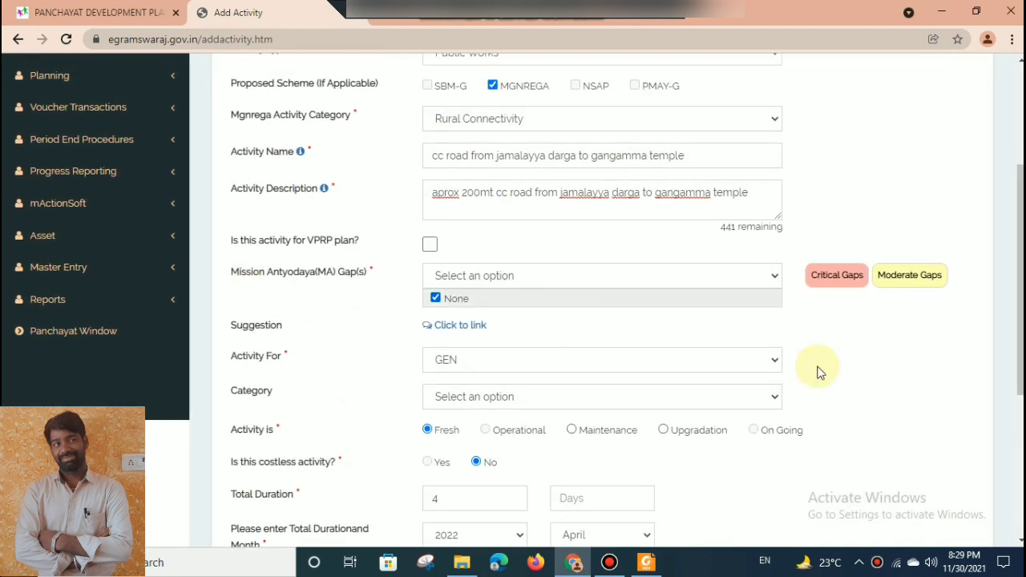
pyautogui.moveTo(1021, 300); pyautogui.dragTo(1021, 441)
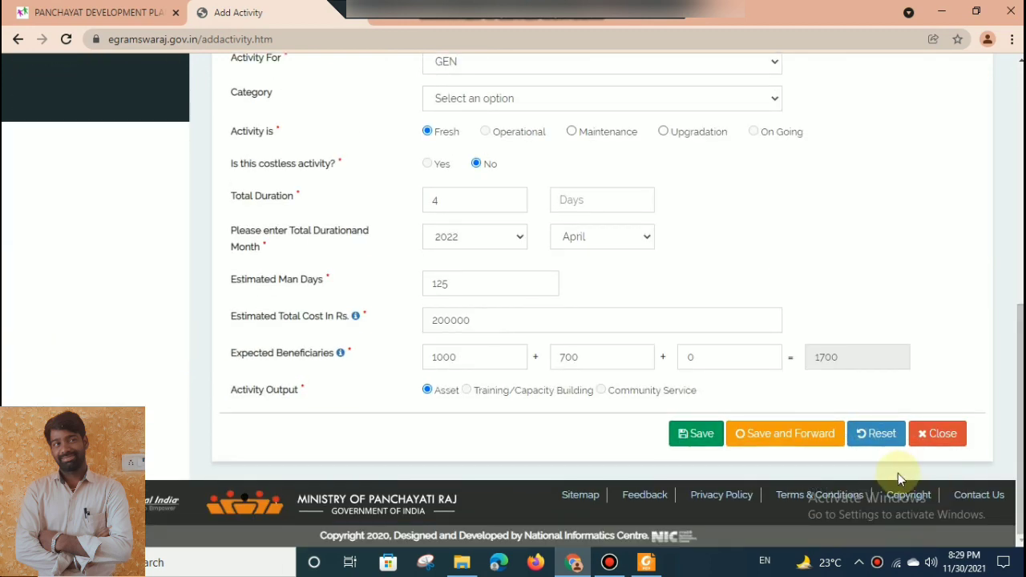
pyautogui.click(810, 442)
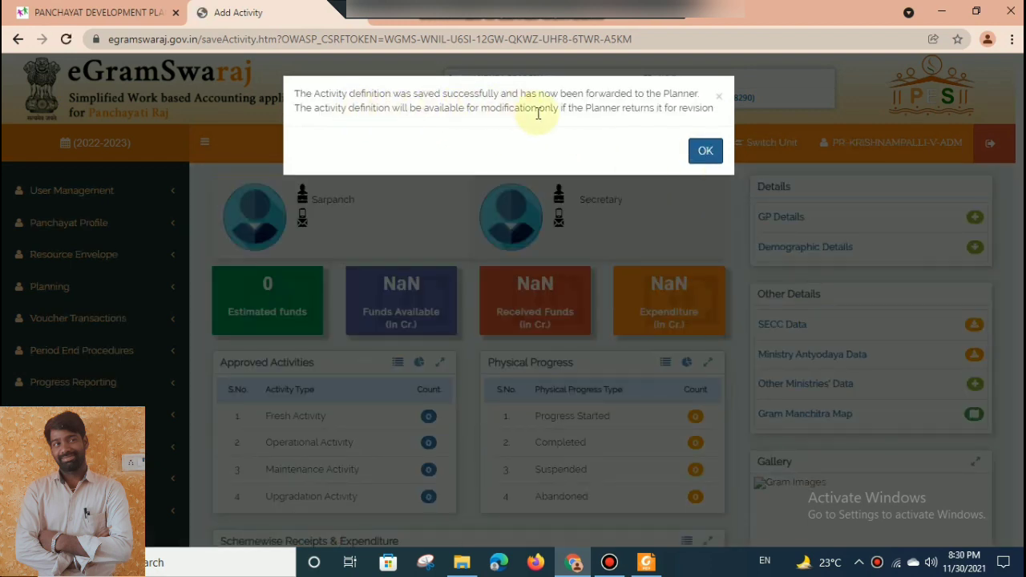
pyautogui.click(706, 151)
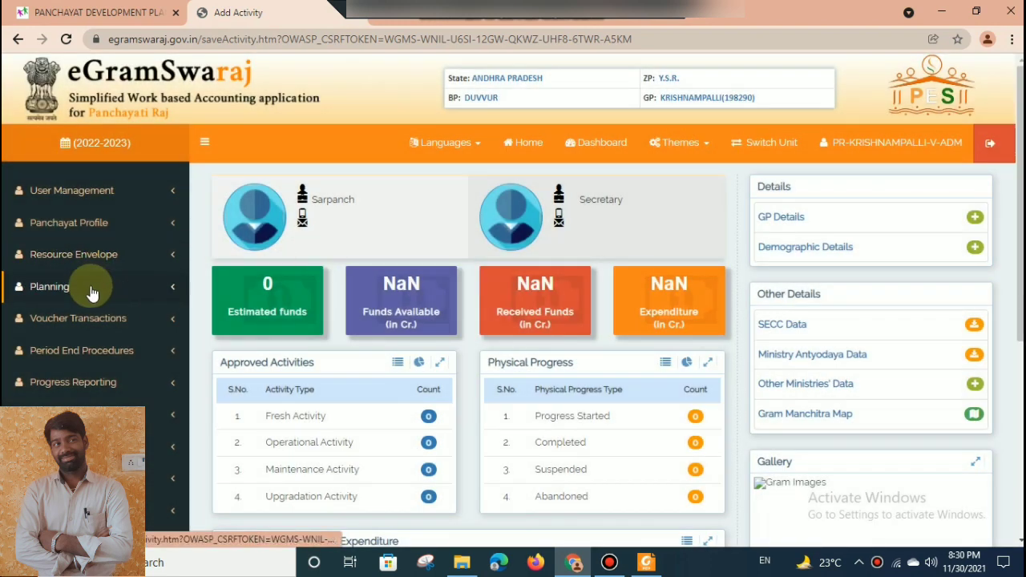
# Open the action plan's add page and check the cc road activity's name and total cost.
pyautogui.click(92, 289)
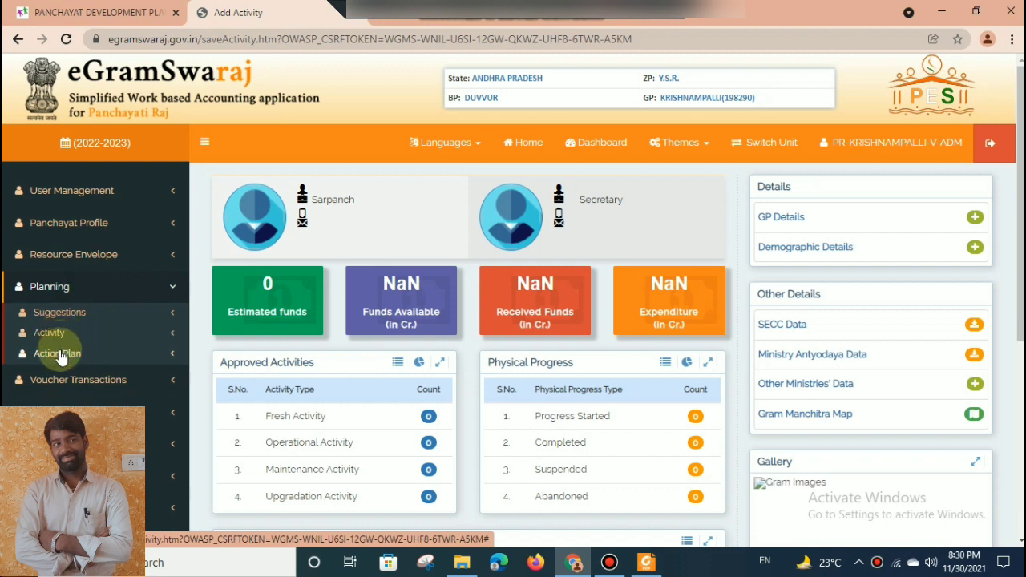
pyautogui.click(60, 354)
pyautogui.click(61, 376)
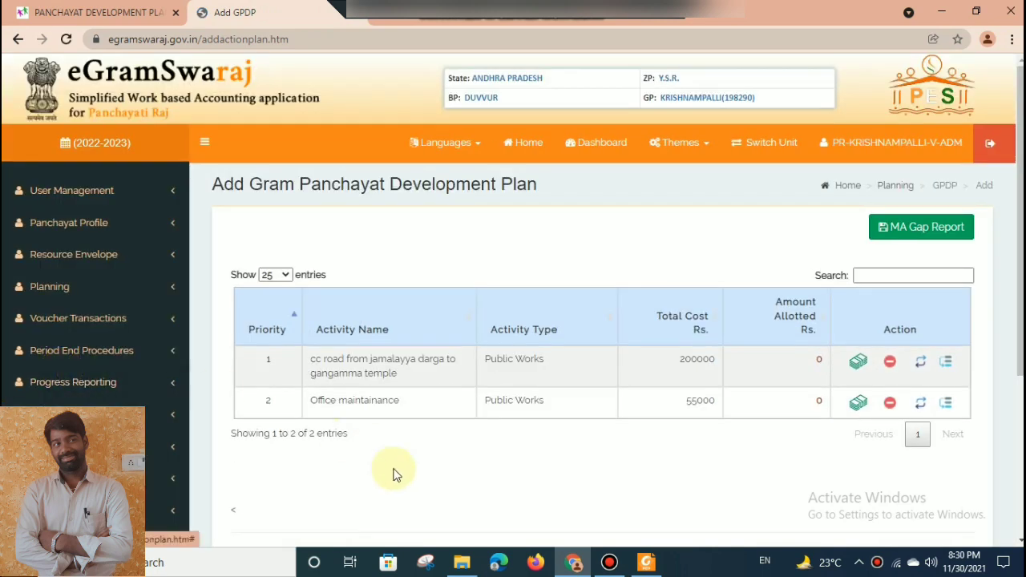
pyautogui.click(380, 368)
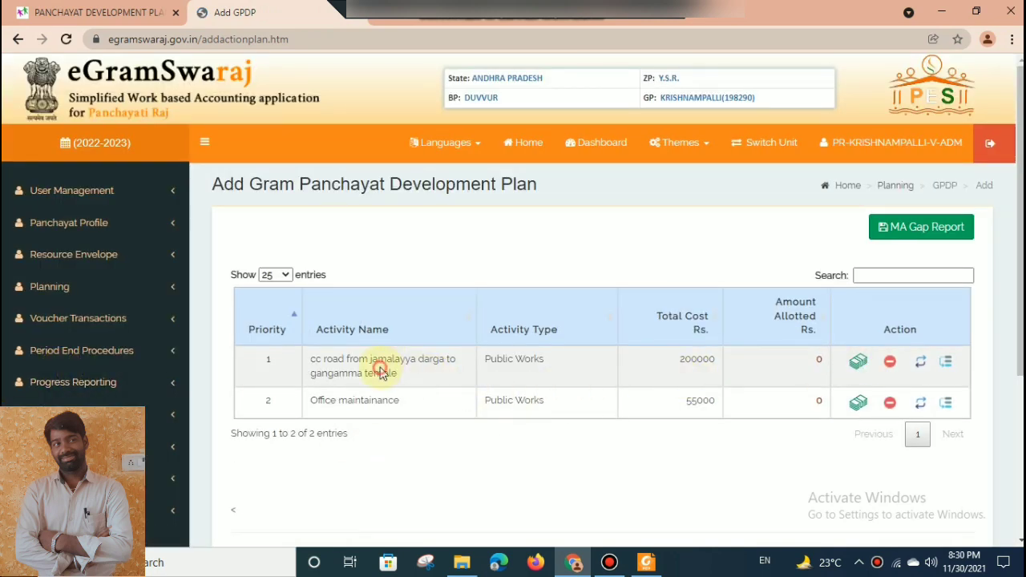
pyautogui.click(441, 371)
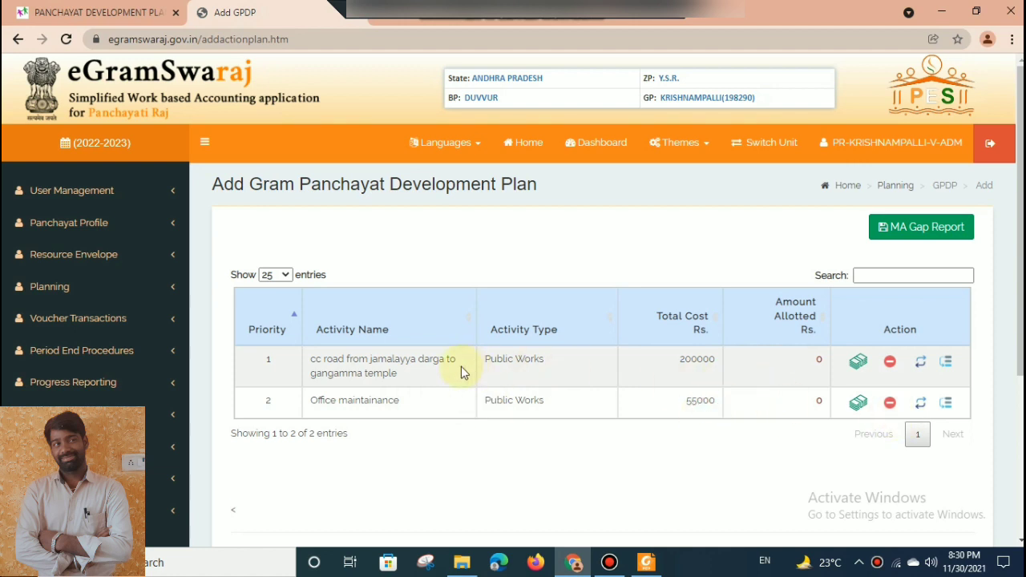
pyautogui.click(685, 365)
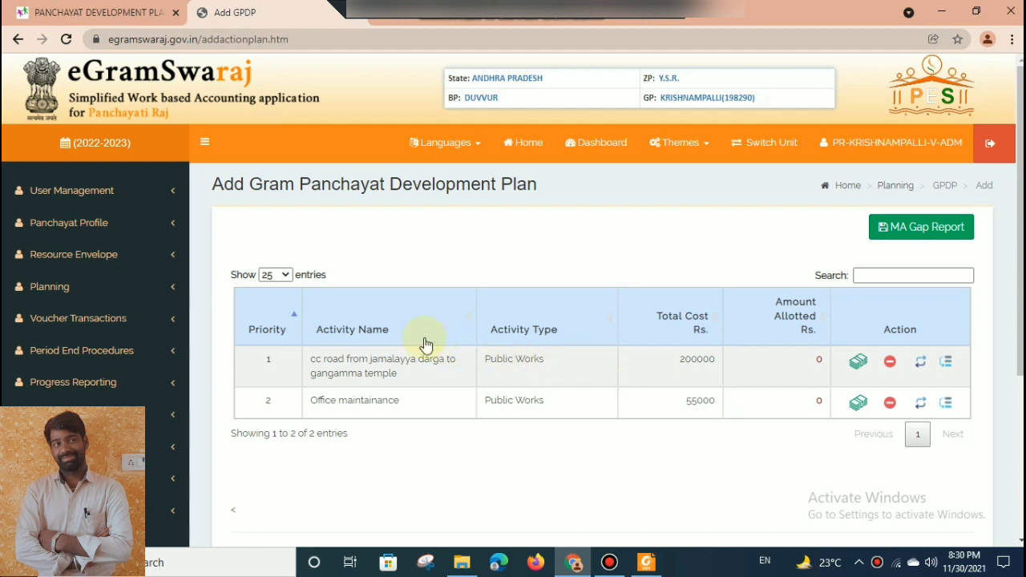
# Open a blank form for adding another planning activity.
pyautogui.click(96, 287)
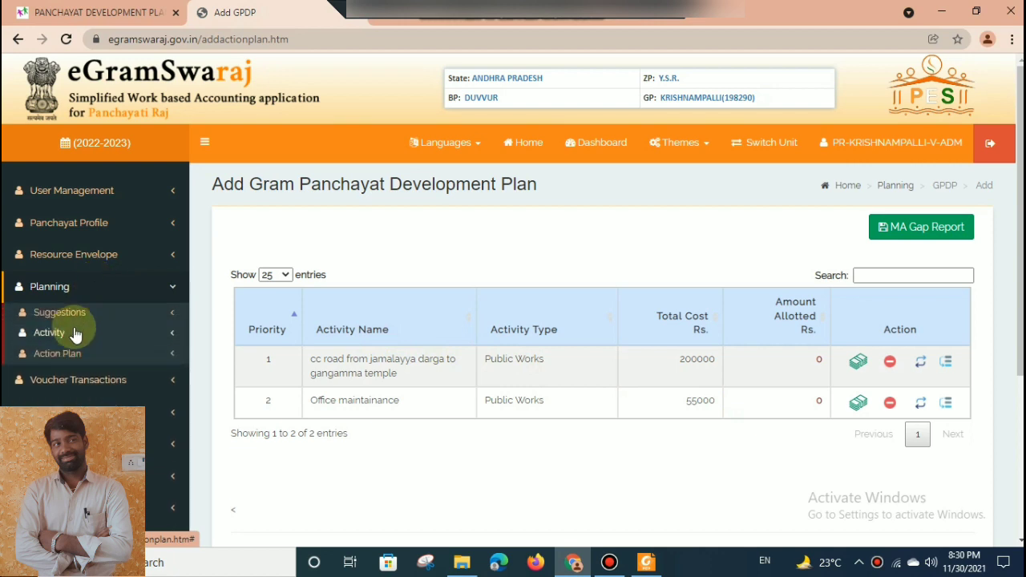
pyautogui.click(75, 333)
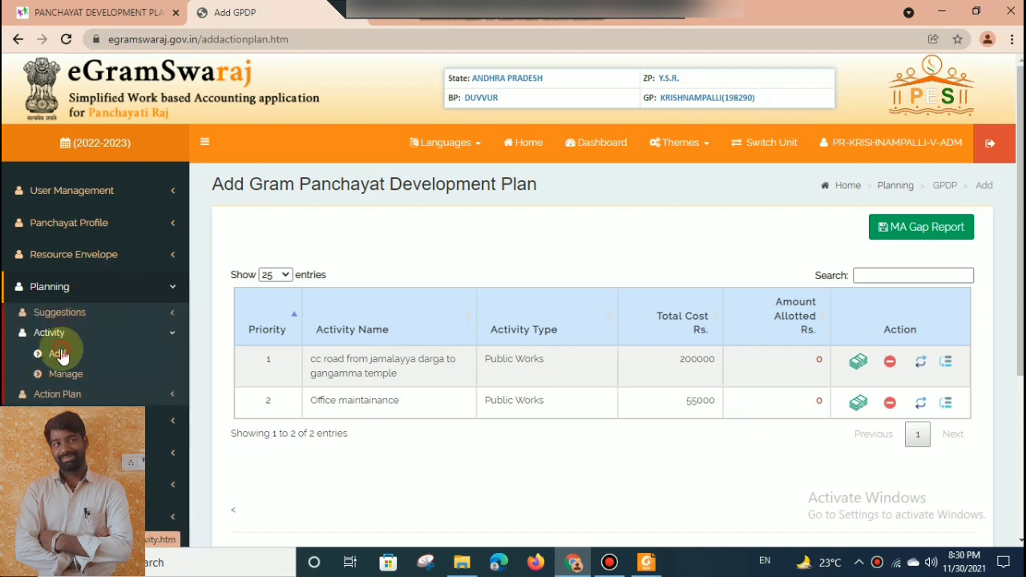
pyautogui.click(62, 354)
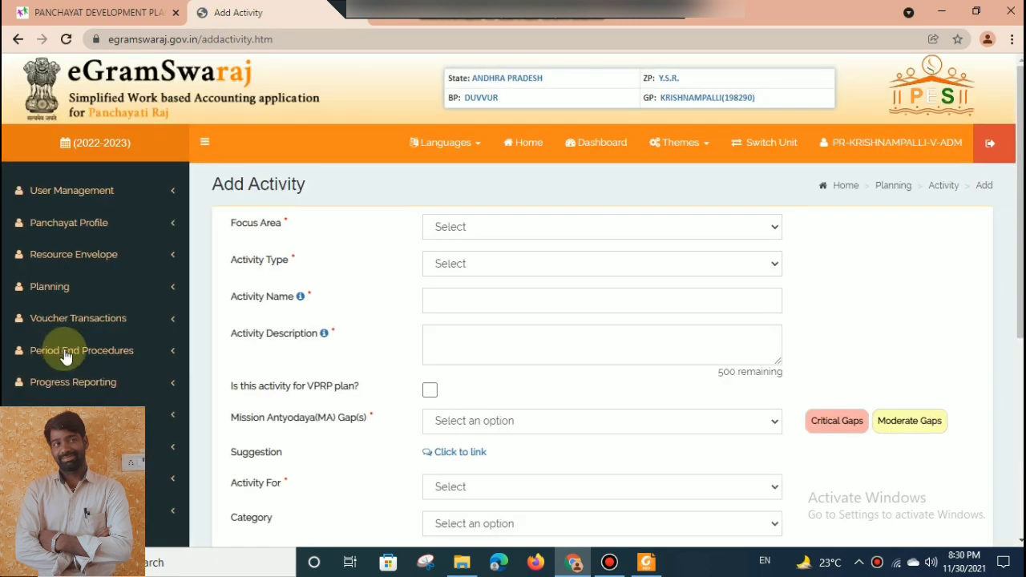
# Set the new activity's focus area to Rural electrification and its activity type to Public Works.
pyautogui.click(502, 229)
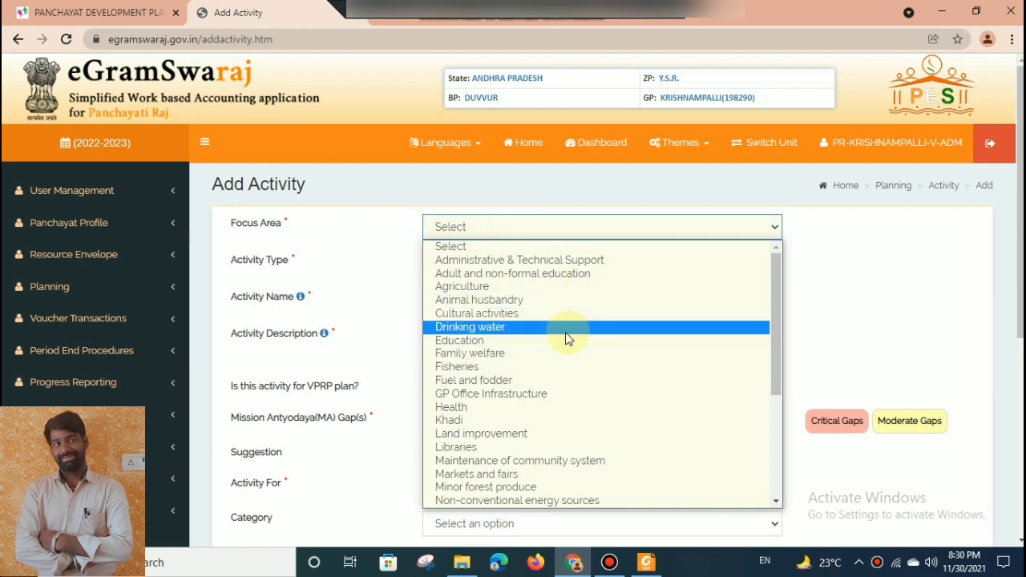
pyautogui.click(784, 326)
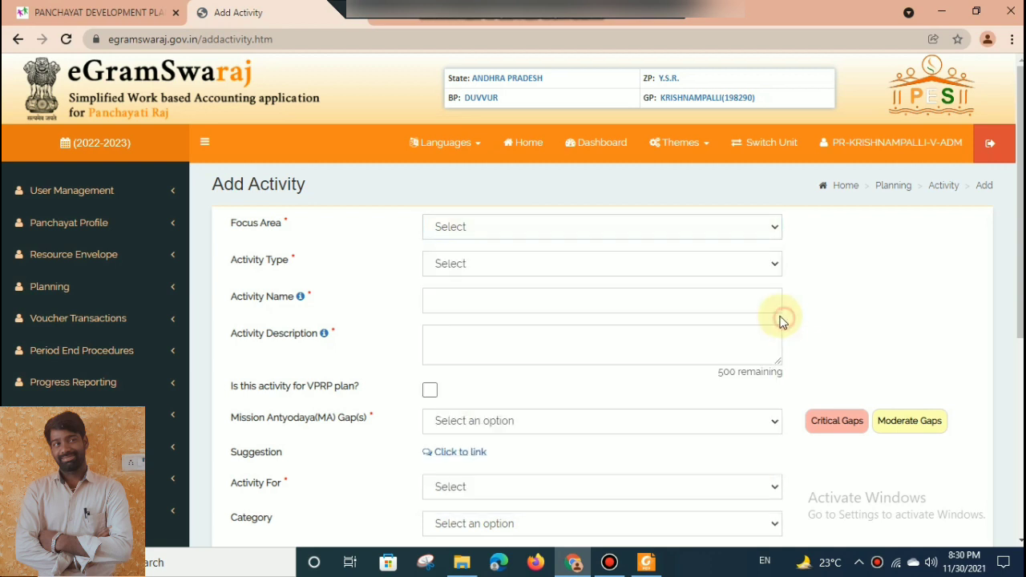
pyautogui.click(709, 229)
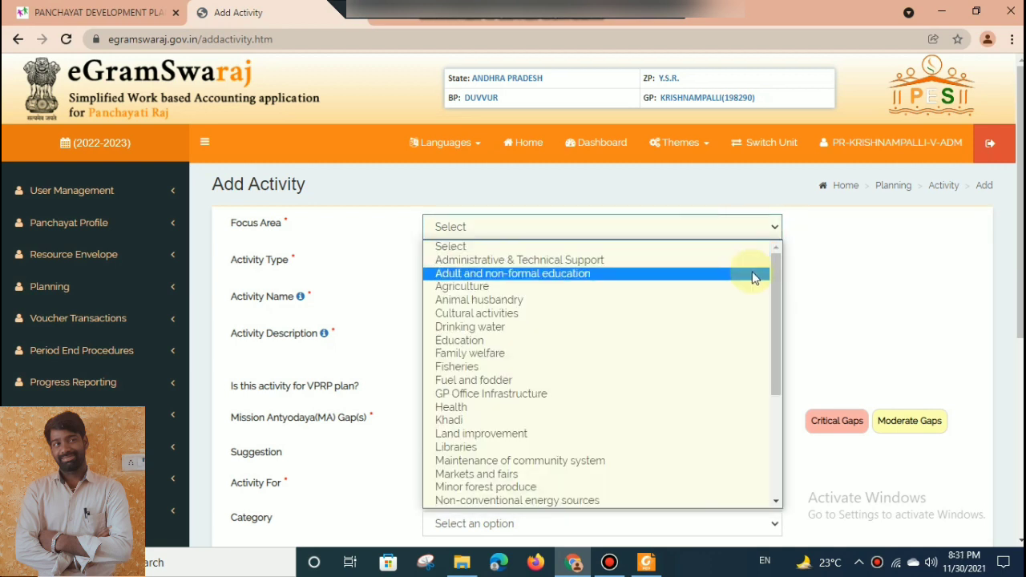
pyautogui.moveTo(778, 277); pyautogui.dragTo(763, 428)
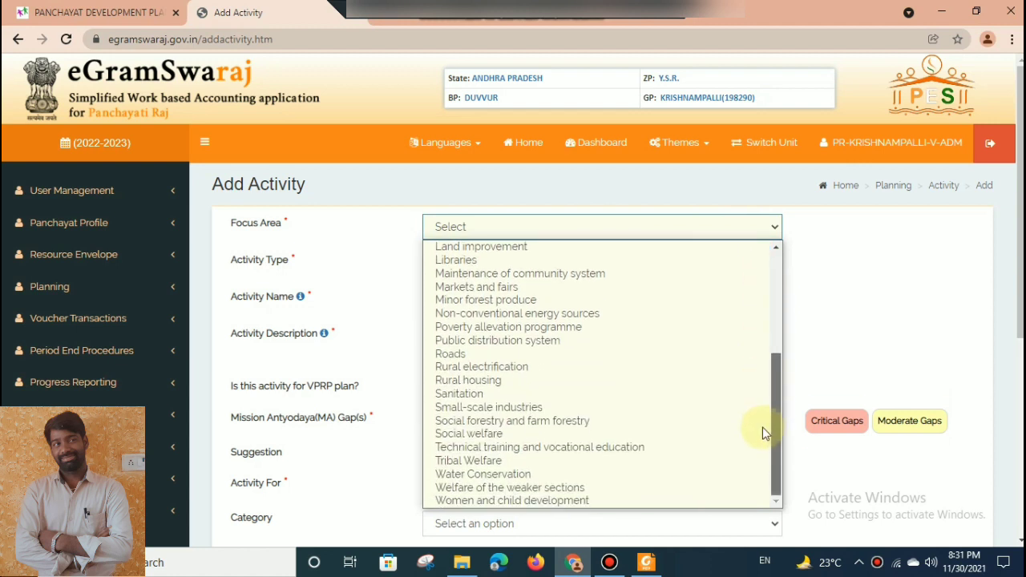
pyautogui.click(588, 366)
pyautogui.click(550, 271)
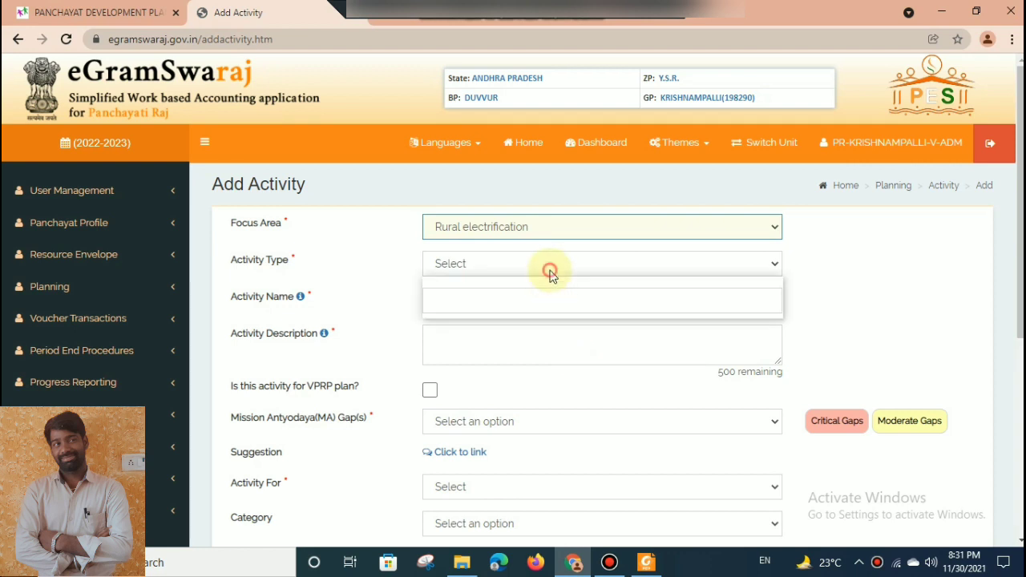
pyautogui.click(549, 295)
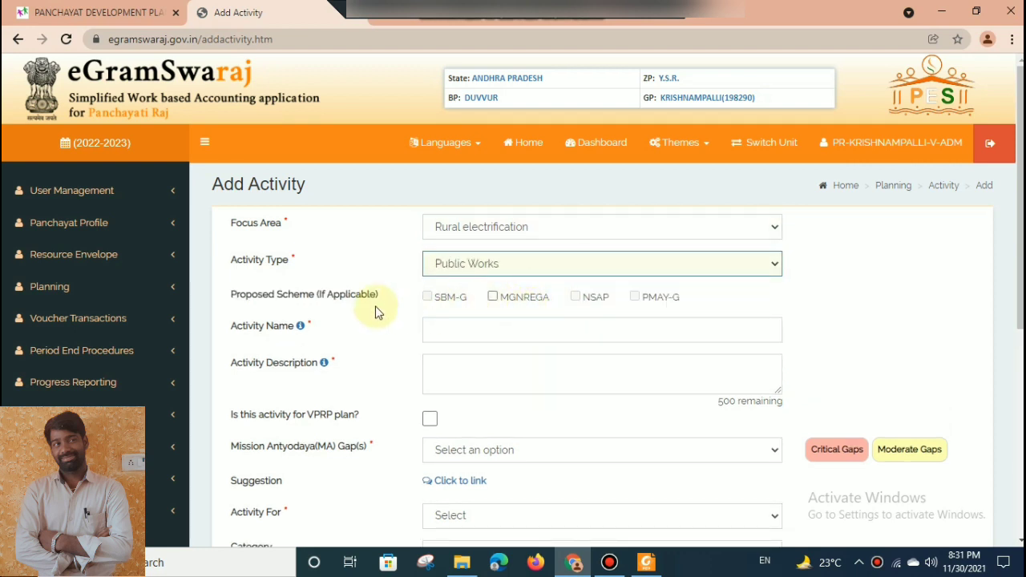
# Name the activity "CC charges".
pyautogui.click(552, 328)
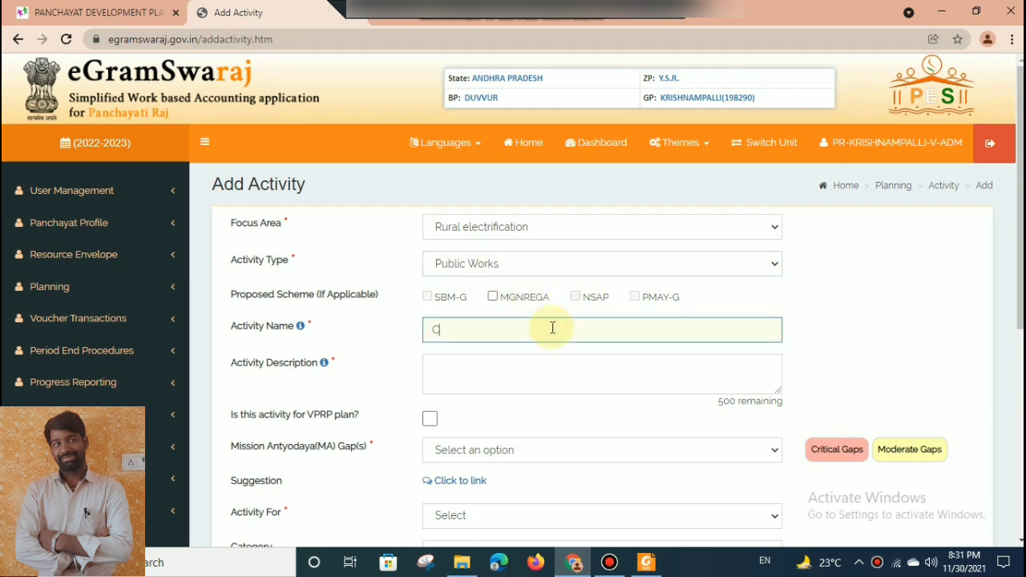
pyautogui.write('CC charges')
pyautogui.press('Tab')
# Enter "CC charges payment in krishnampalli" as the activity description.
pyautogui.write('CC charg')
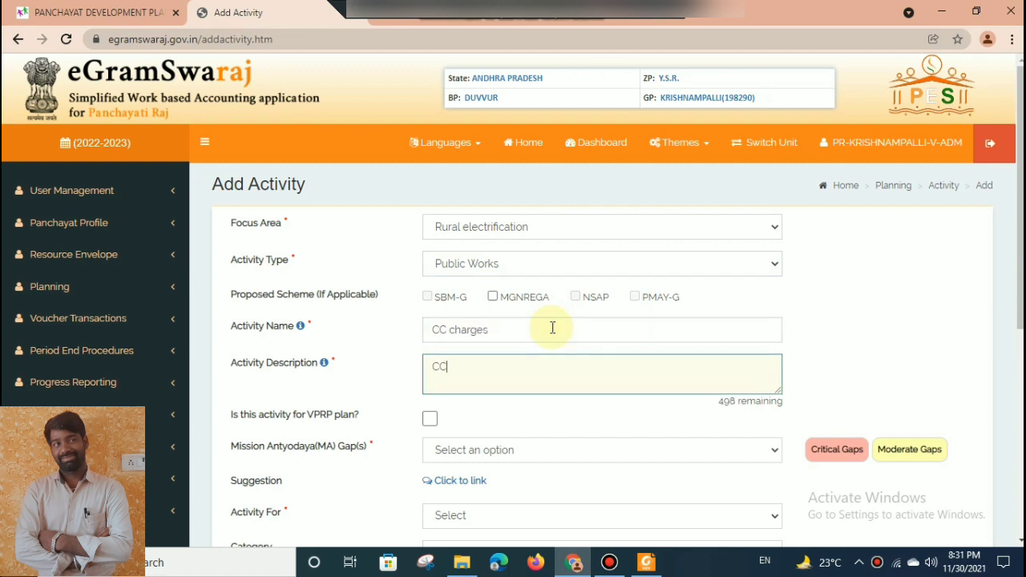
pyautogui.write('es payme')
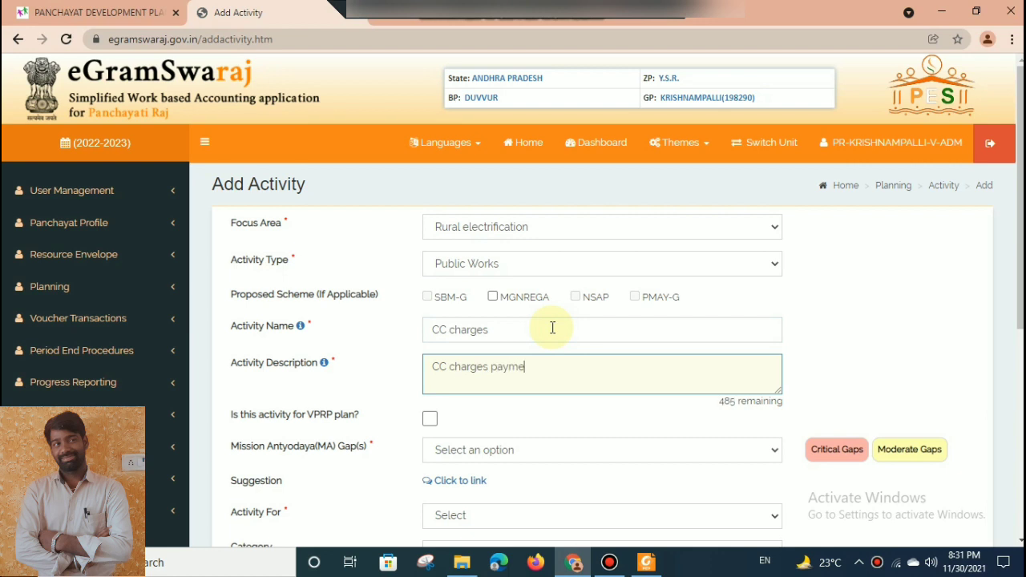
pyautogui.write('nt in')
pyautogui.write(' keri')
pyautogui.press('BackSpace')
pyautogui.press('BackSpace')
pyautogui.write('is')
pyautogui.write('ishnama')
pyautogui.write('all')
pyautogui.write('i')
pyautogui.press('Tab')
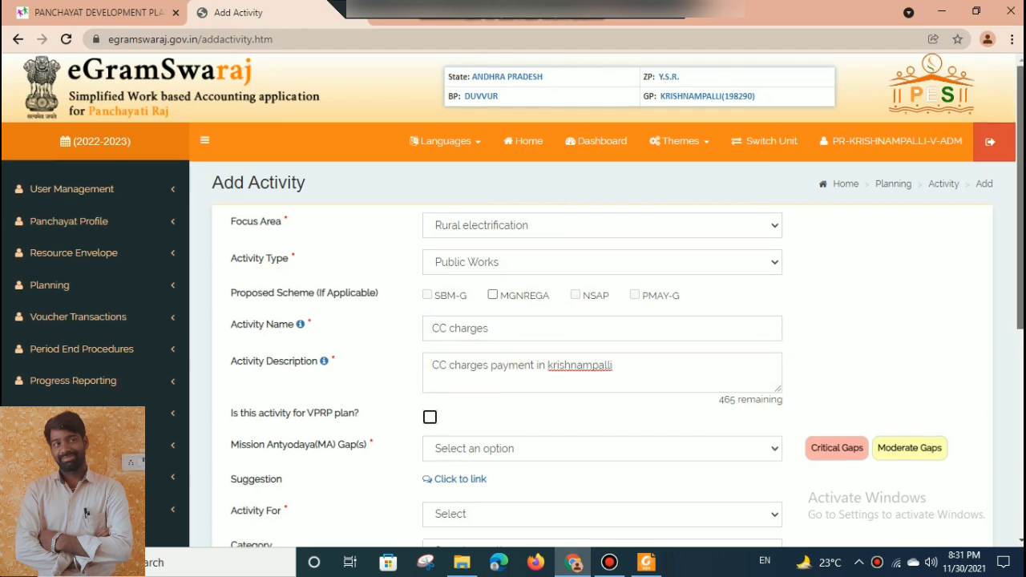
# Choose None for the Mission Antyodaya gaps and set Activity For to GEN.
pyautogui.scroll(-3, 552, 184)
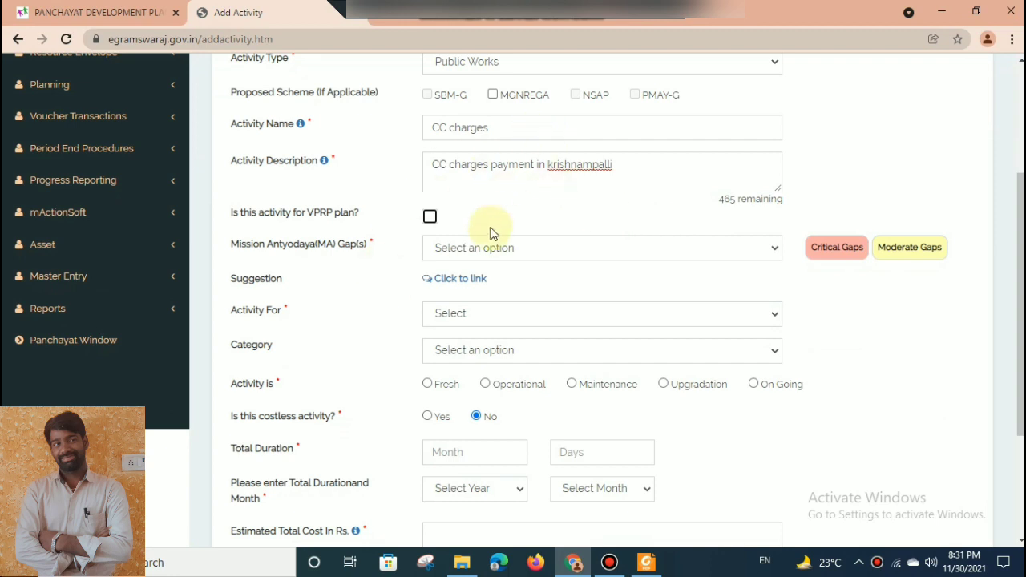
pyautogui.click(485, 264)
pyautogui.click(483, 252)
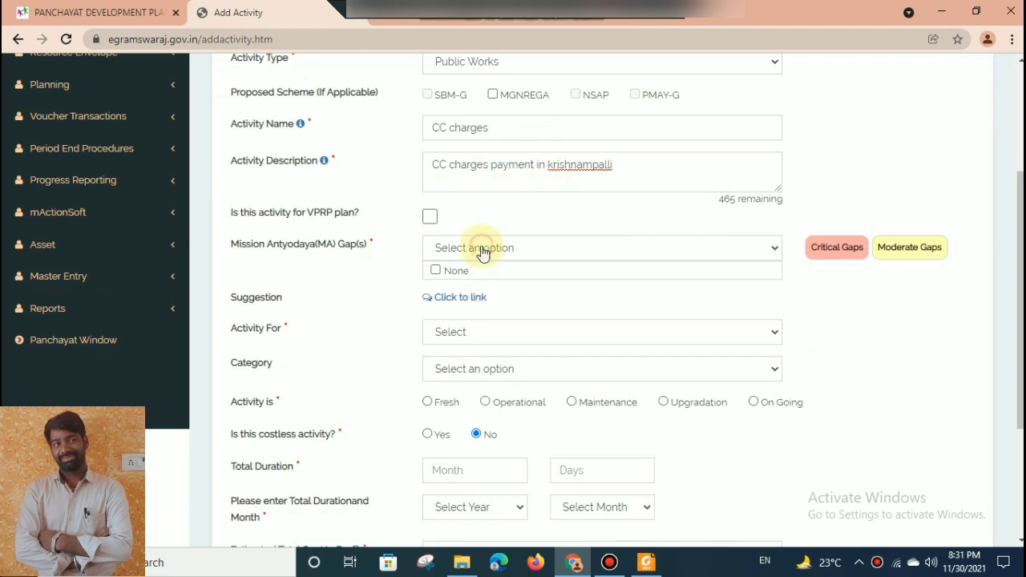
pyautogui.click(469, 273)
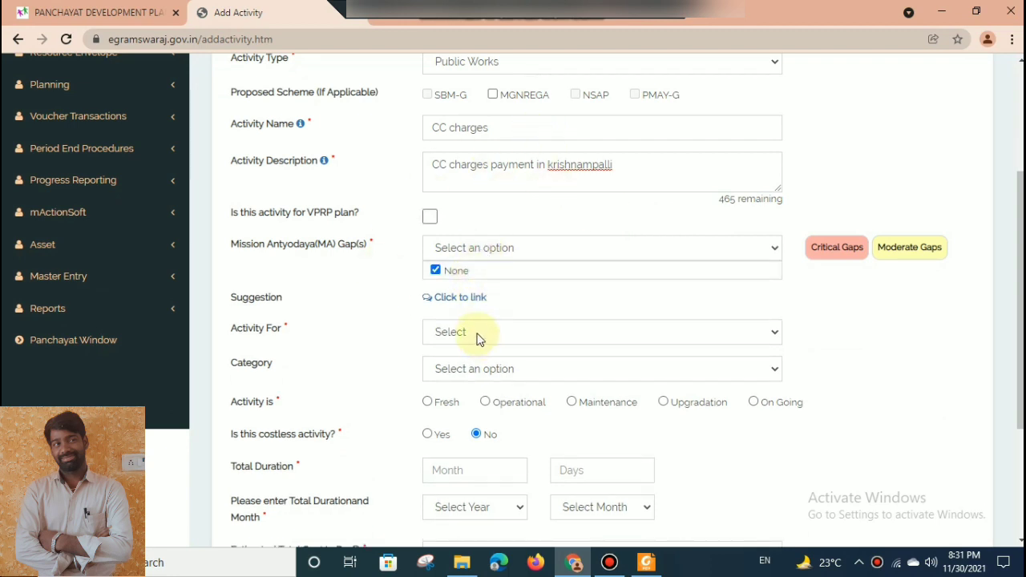
pyautogui.click(475, 333)
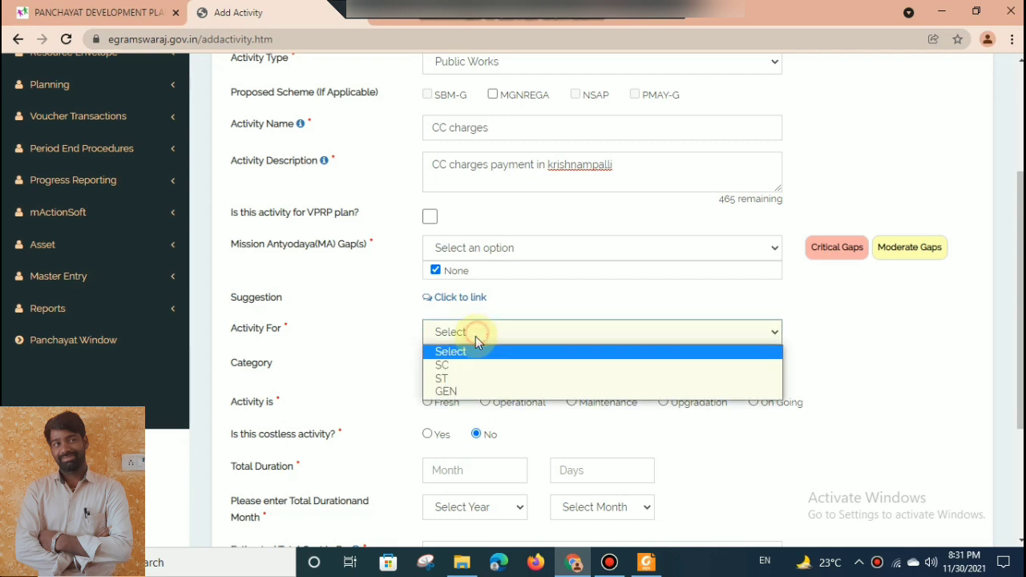
pyautogui.click(445, 392)
# Choose All as the beneficiary category and mark the activity as Maintenance.
pyautogui.scroll(-3, 1017, 345)
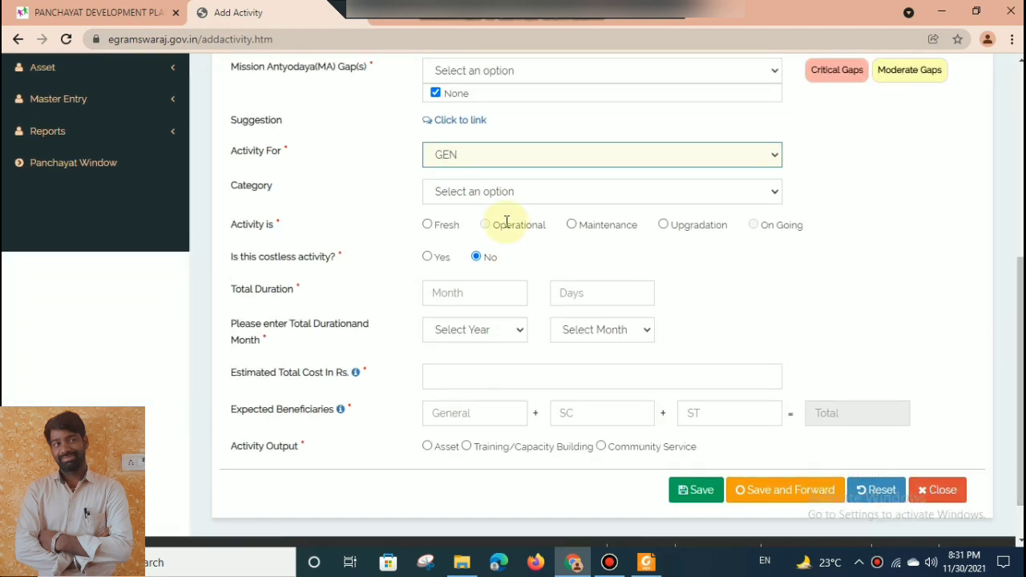
pyautogui.click(475, 192)
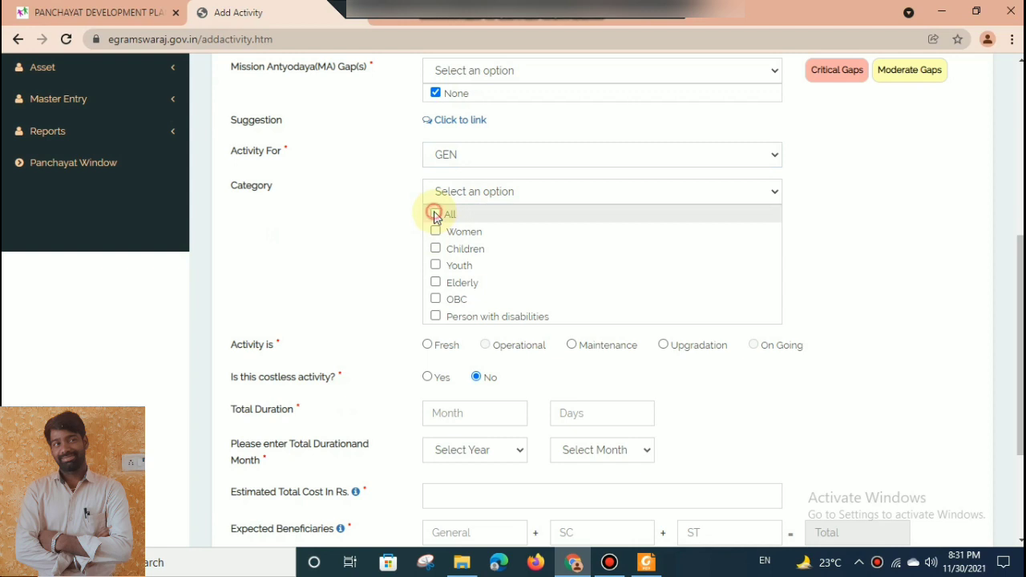
pyautogui.click(435, 215)
pyautogui.click(465, 191)
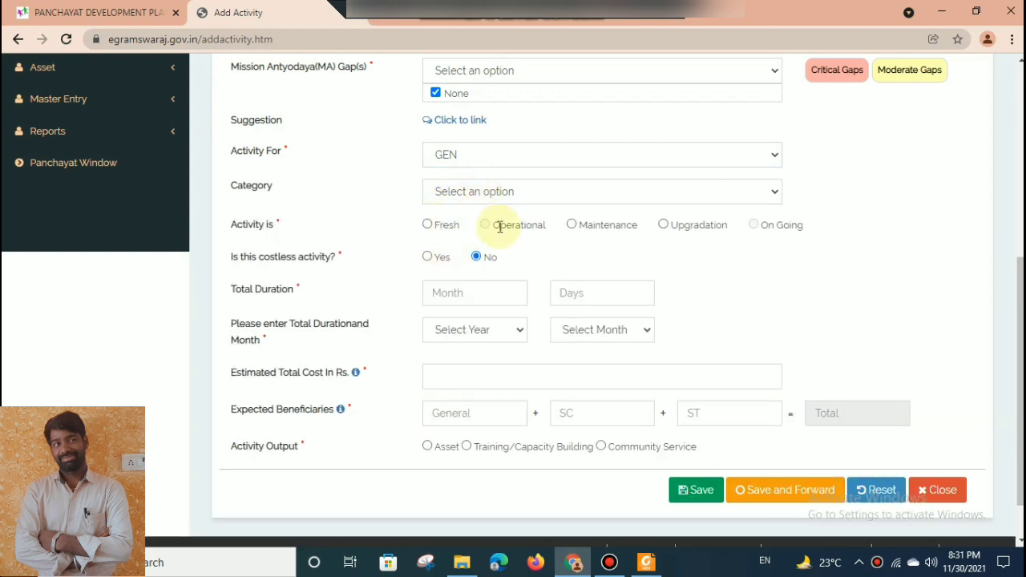
pyautogui.click(572, 225)
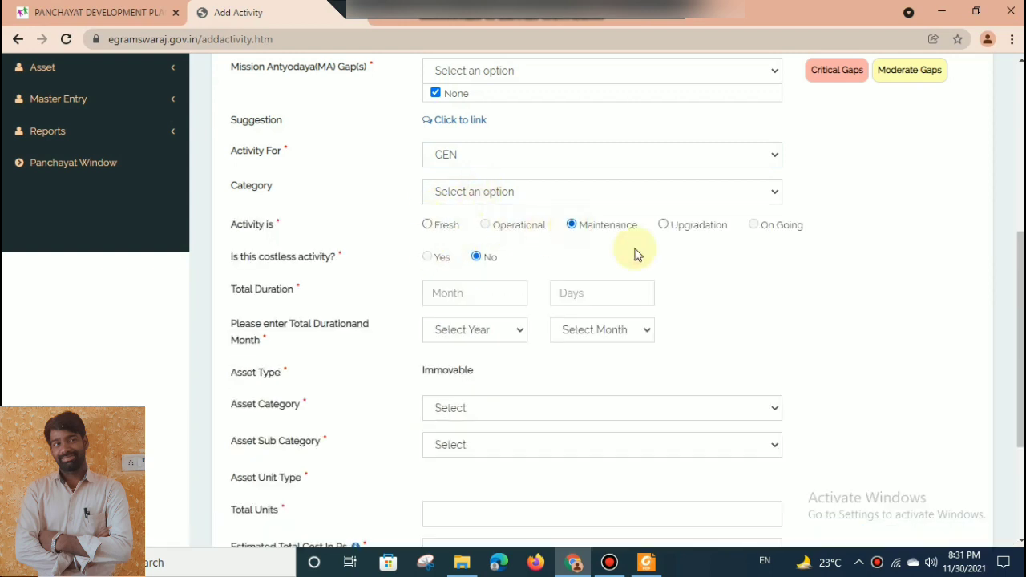
pyautogui.scroll(-2, 1021, 277)
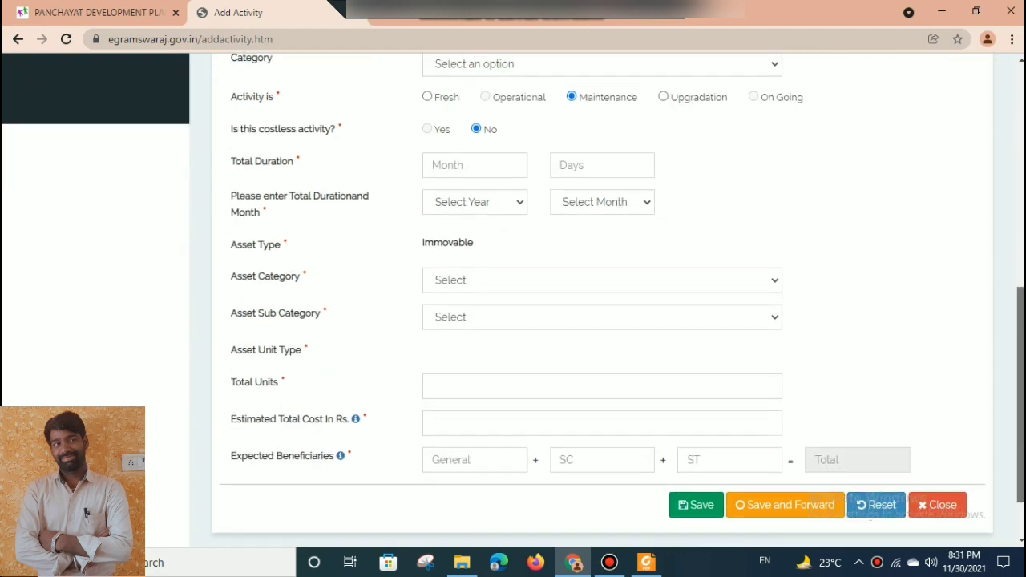
# Set the activity's total duration to 12 months, with 2022 as the year and April as the month.
pyautogui.click(469, 155)
pyautogui.write('1')
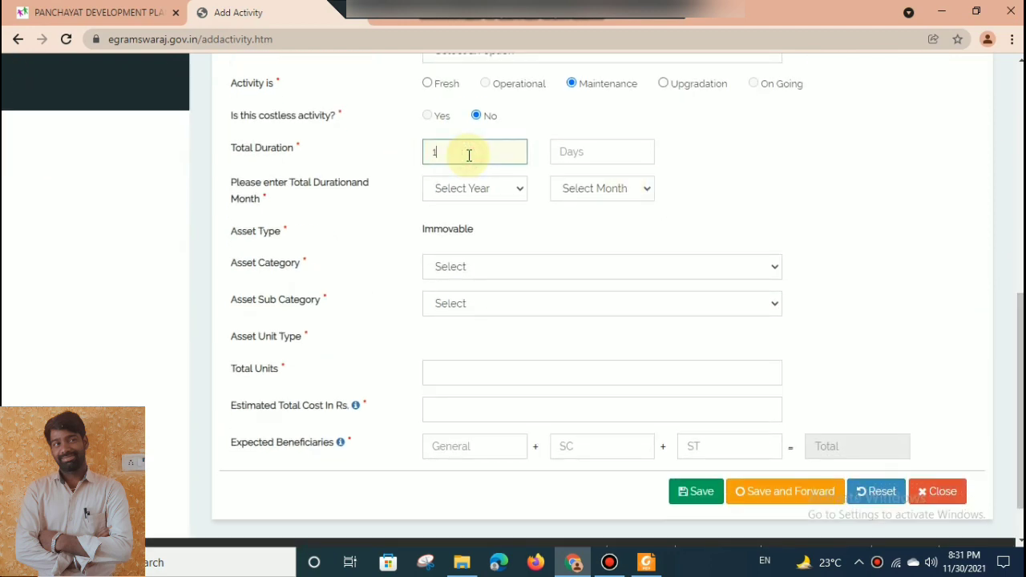
pyautogui.press('Tab')
pyautogui.press('Tab')
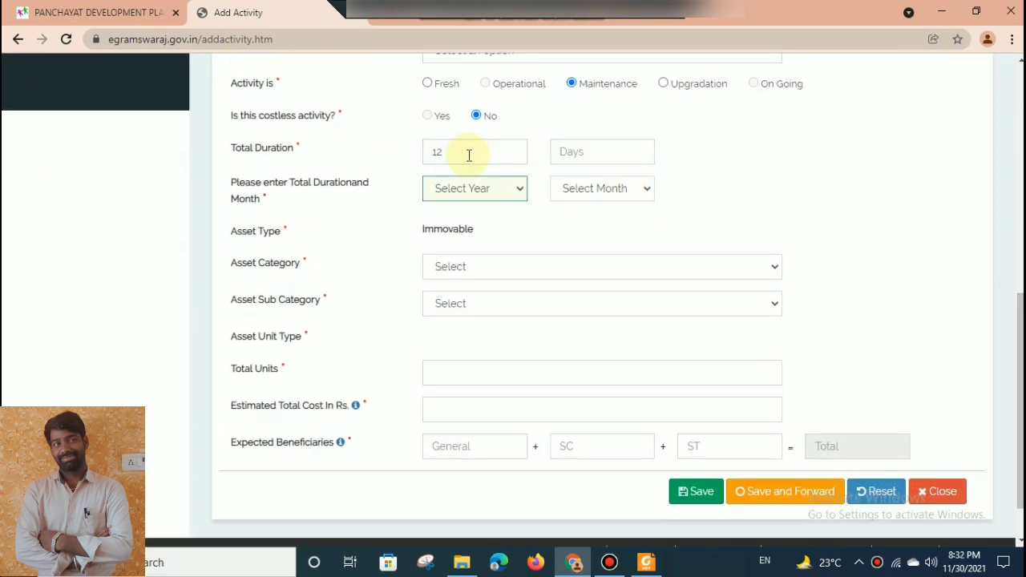
pyautogui.press('Down')
pyautogui.press('Tab')
pyautogui.press('Down')
pyautogui.press('Tab')
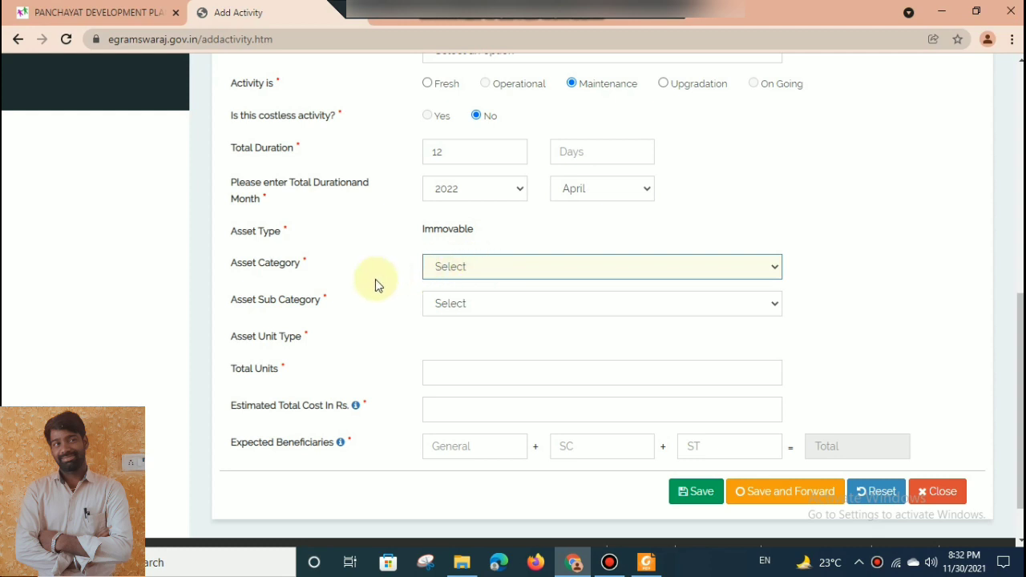
# Choose Electrification as the asset category and Street Light as the asset sub category.
pyautogui.click(525, 270)
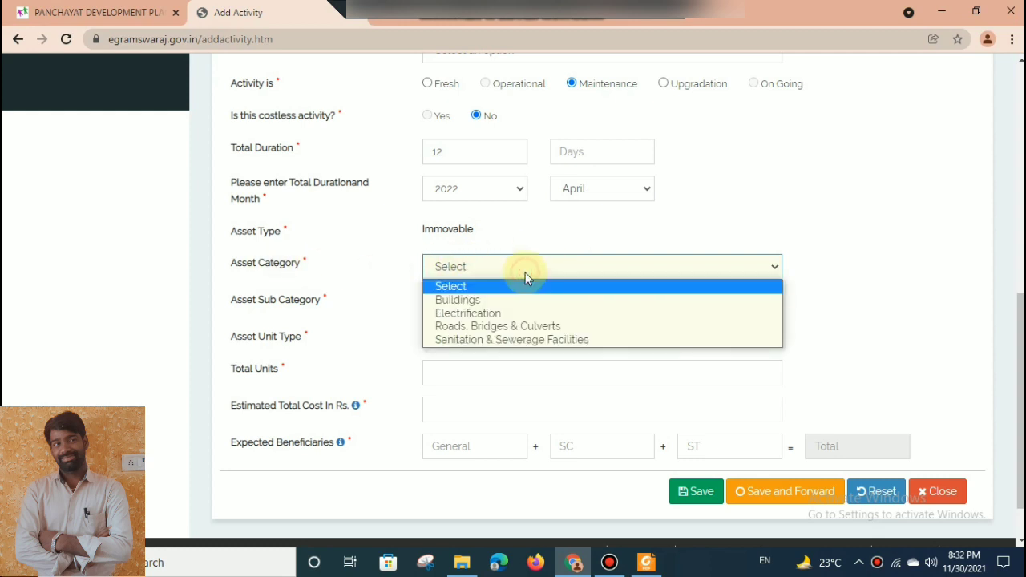
pyautogui.click(494, 313)
pyautogui.click(485, 304)
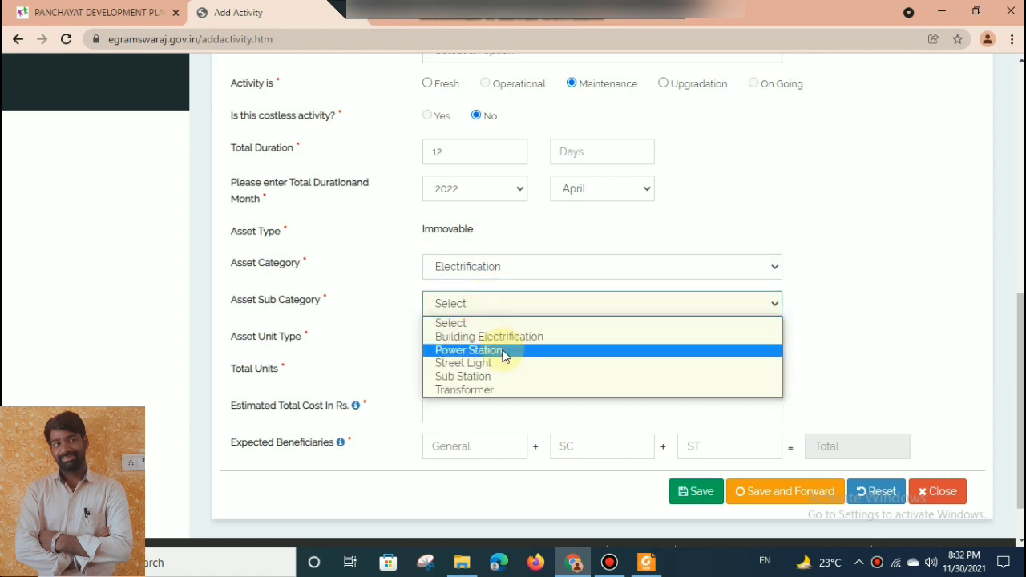
pyautogui.click(465, 365)
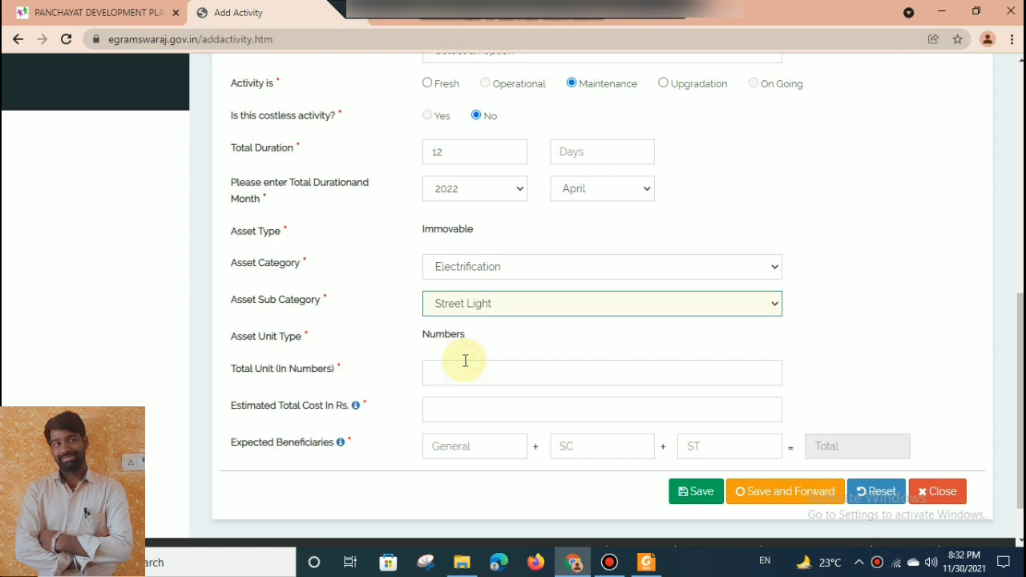
# Set the total units to 200 and the estimated total cost to Rs. 102114.
pyautogui.click(457, 375)
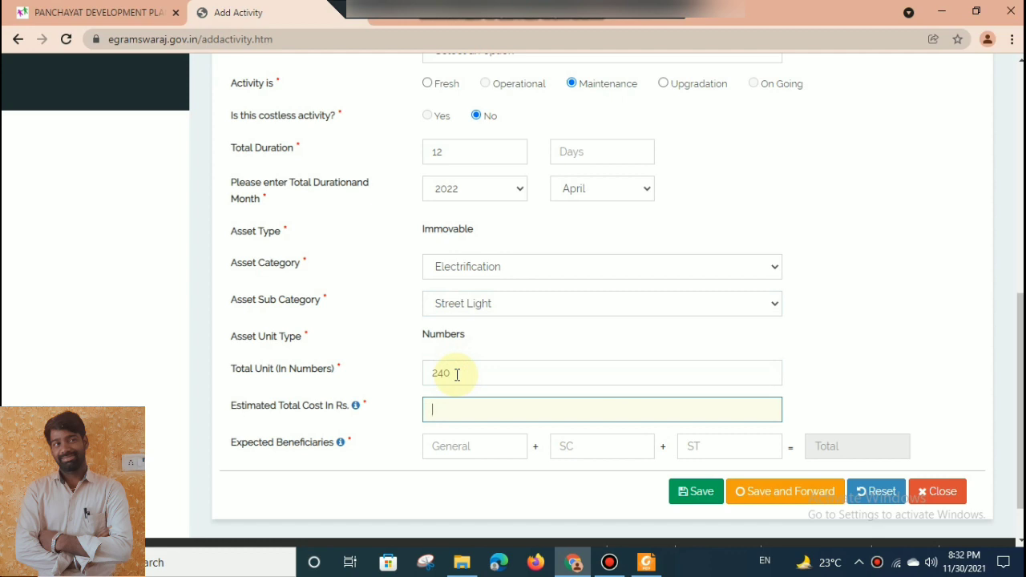
pyautogui.doubleClick(458, 374)
pyautogui.write('22')
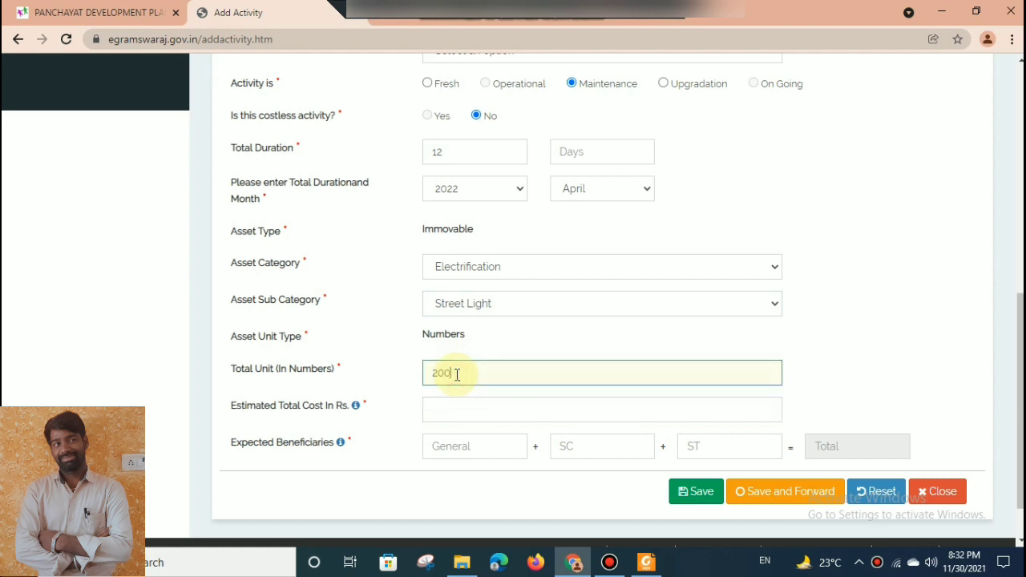
pyautogui.press('Tab')
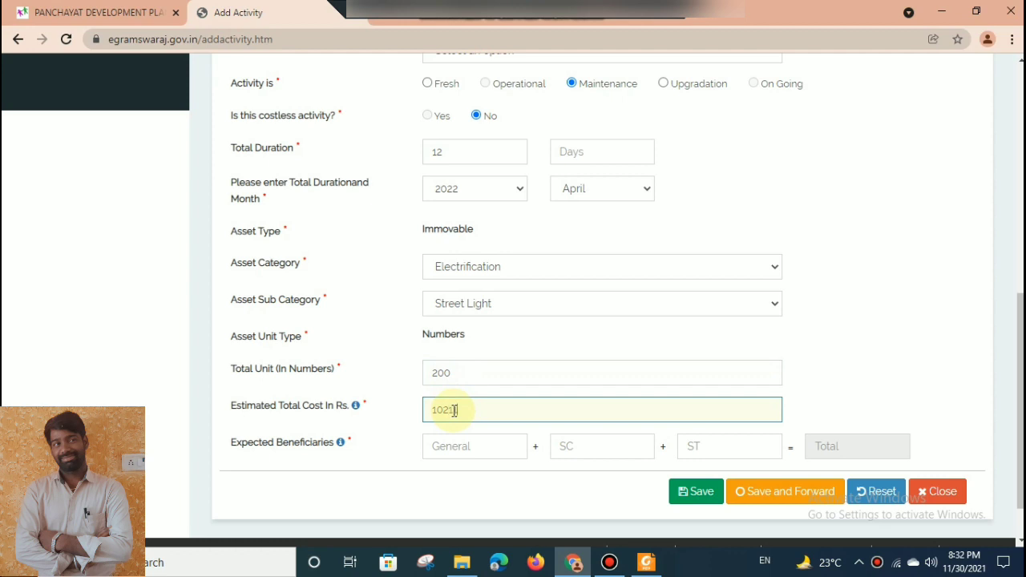
pyautogui.press('Tab')
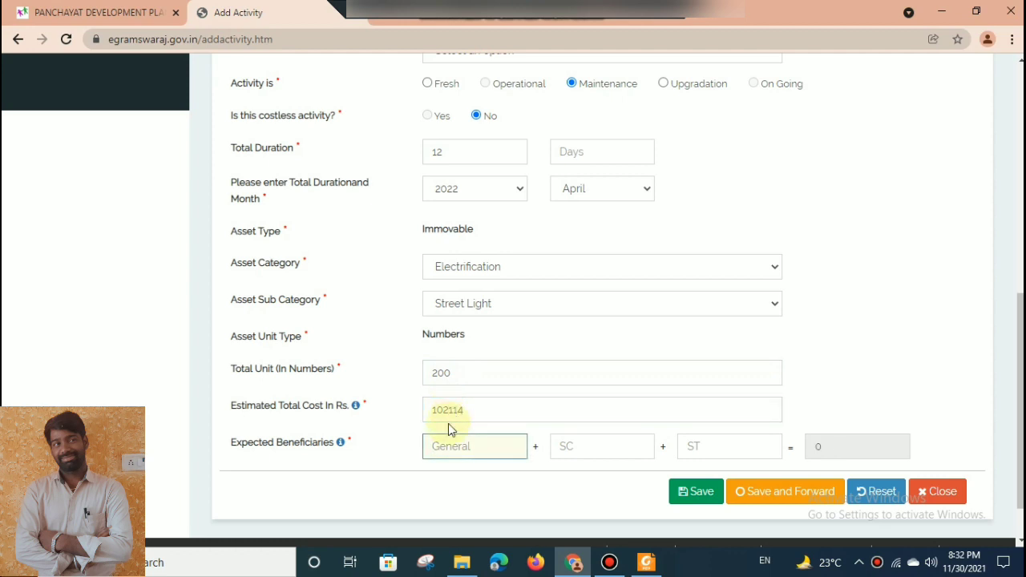
# Enter 1000 General, 700 SC and 0 ST expected beneficiaries, and save and forward the CC charges activity.
pyautogui.write('1000')
pyautogui.write('700')
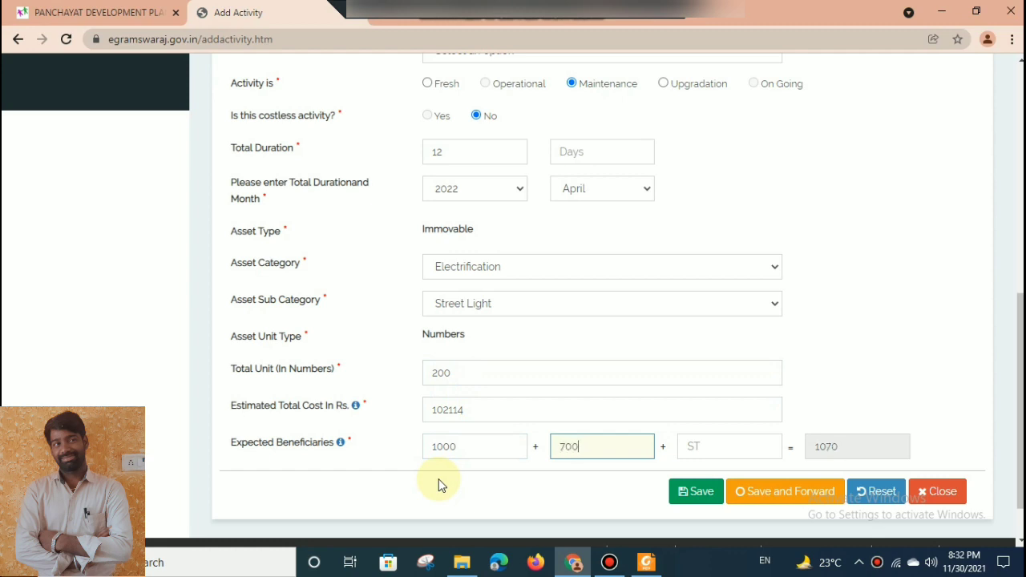
pyautogui.press('Tab')
pyautogui.write('0')
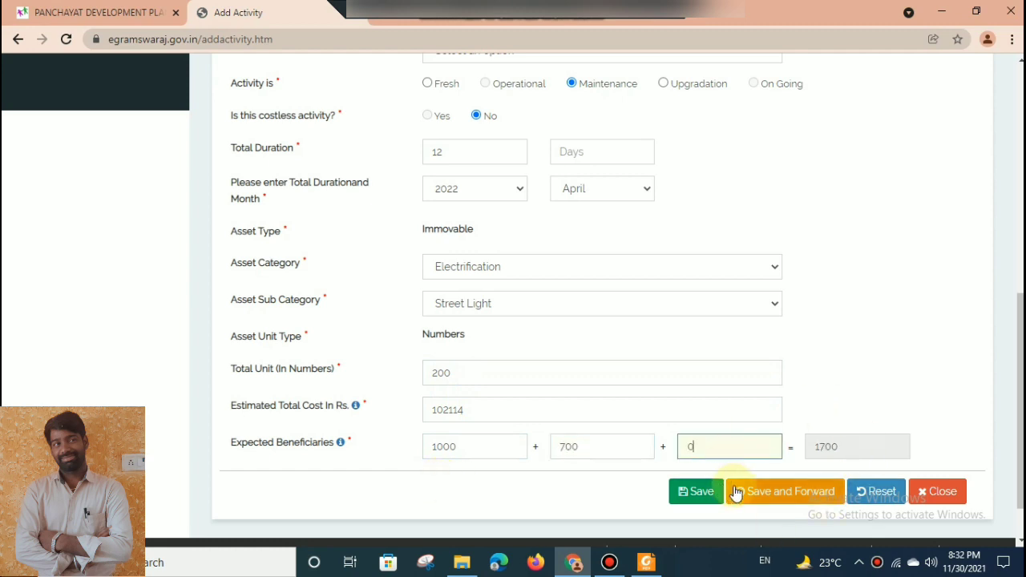
pyautogui.click(762, 494)
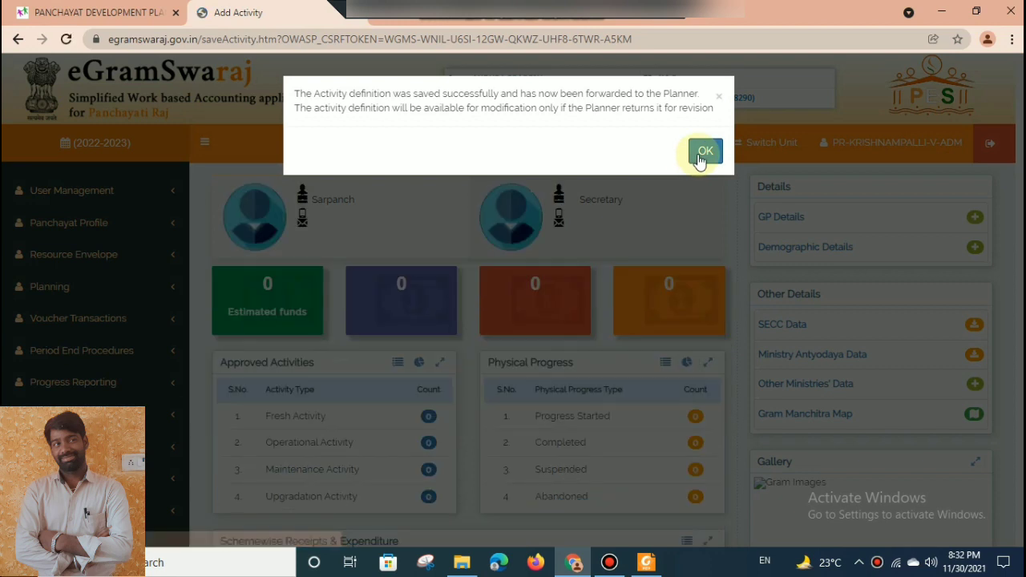
pyautogui.click(696, 157)
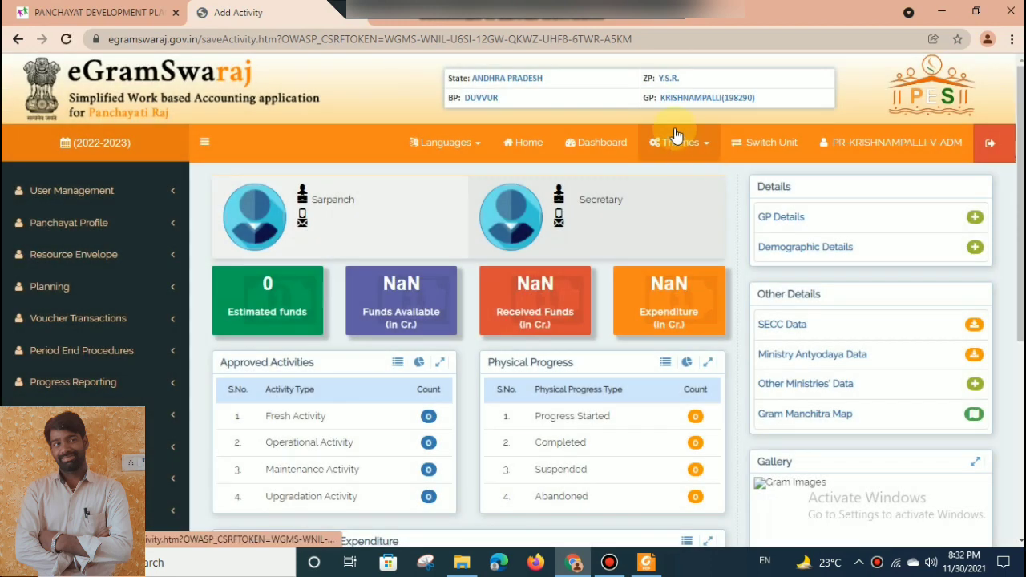
# Start a new planning activity with focus area Administrative & Technical Support and activity type Public Works.
pyautogui.click(67, 295)
pyautogui.click(68, 340)
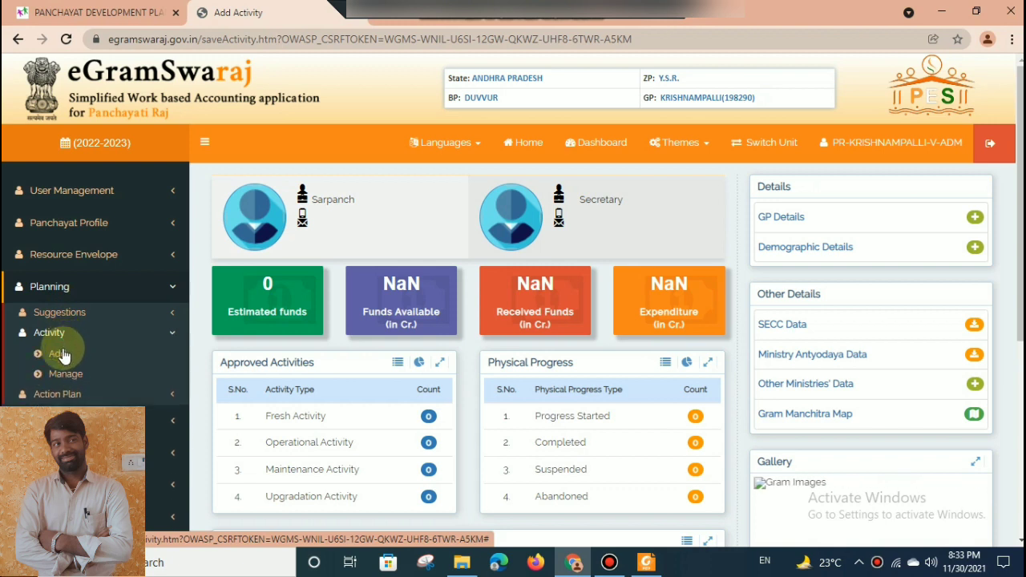
pyautogui.click(63, 357)
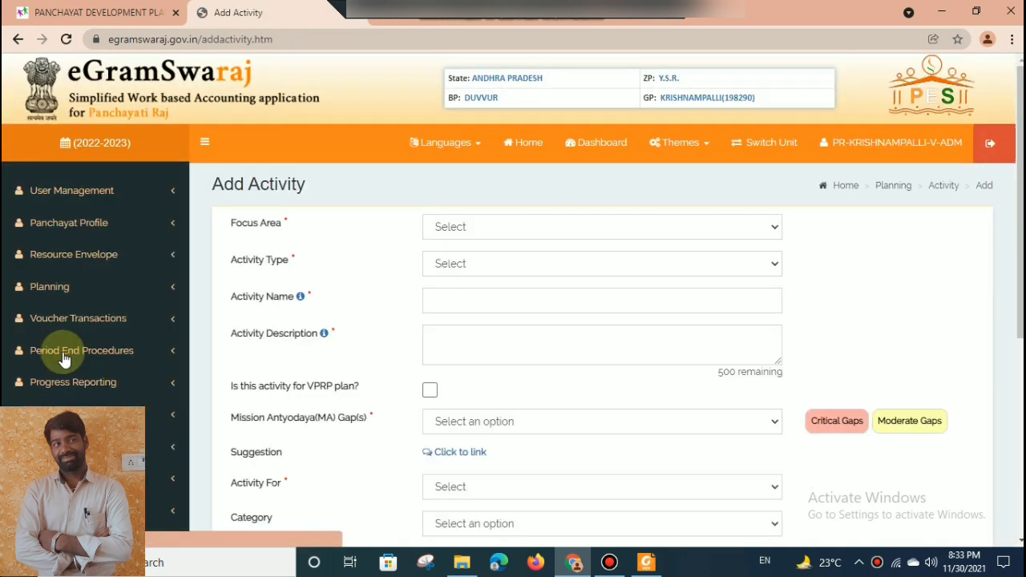
pyautogui.click(481, 228)
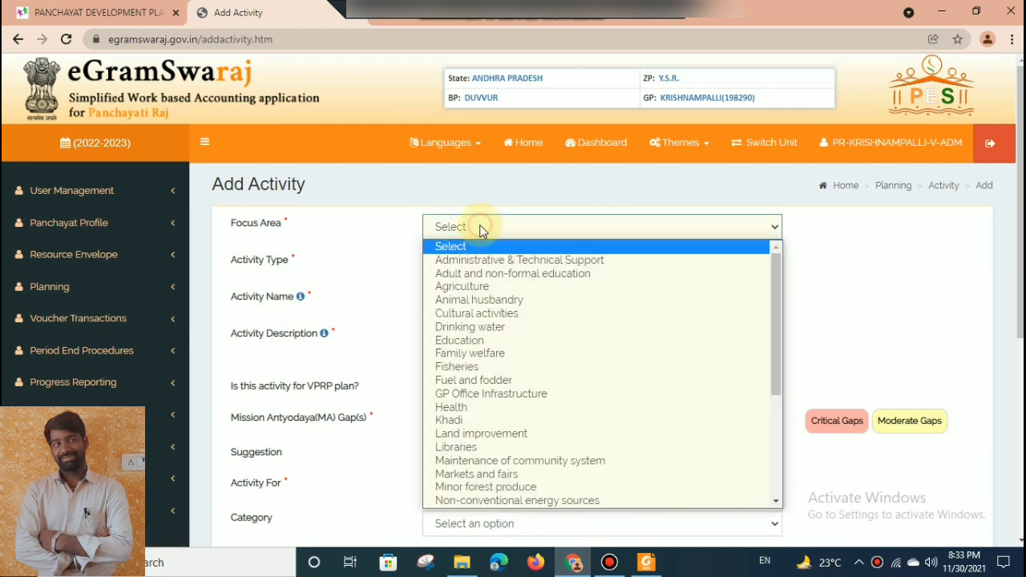
pyautogui.click(508, 264)
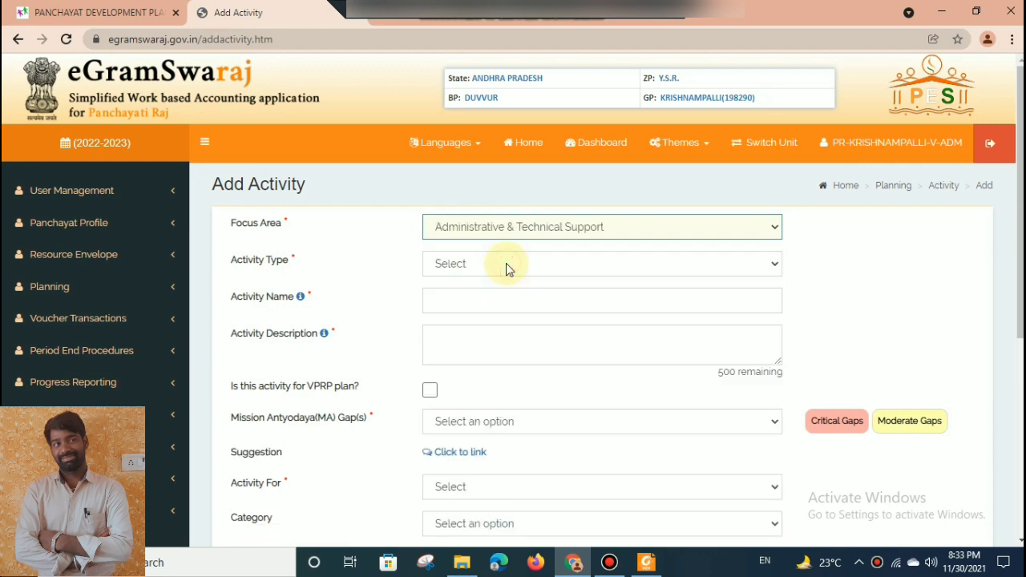
pyautogui.click(506, 263)
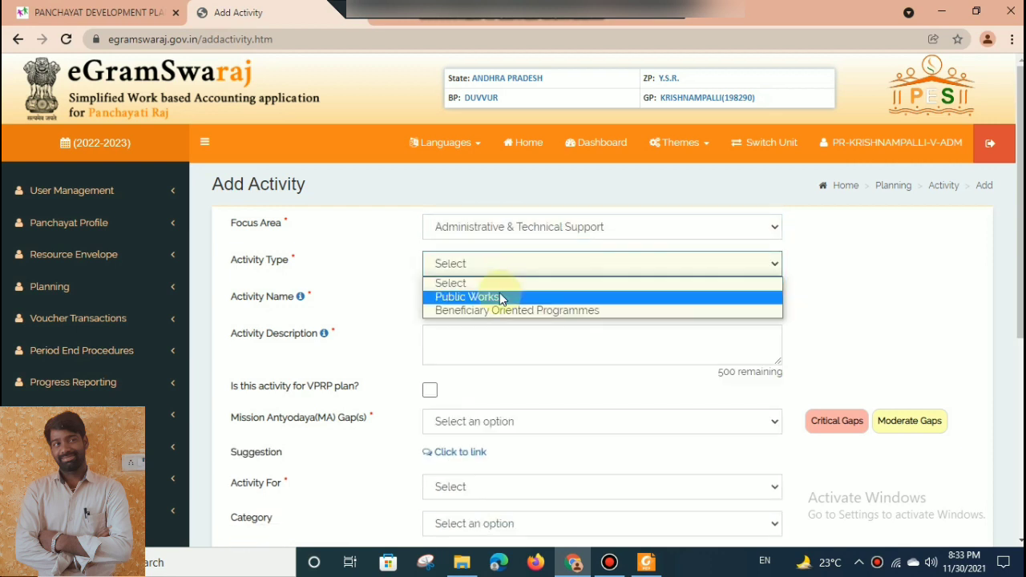
pyautogui.click(499, 295)
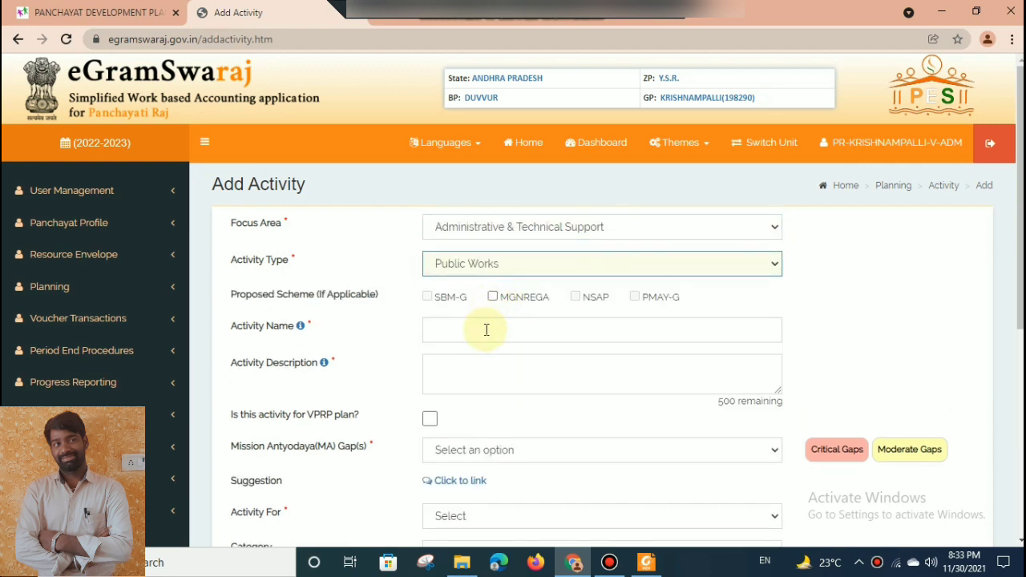
# Name the activity "E Panchayat" and describe it as "E panchayat maintainance".
pyautogui.click(486, 328)
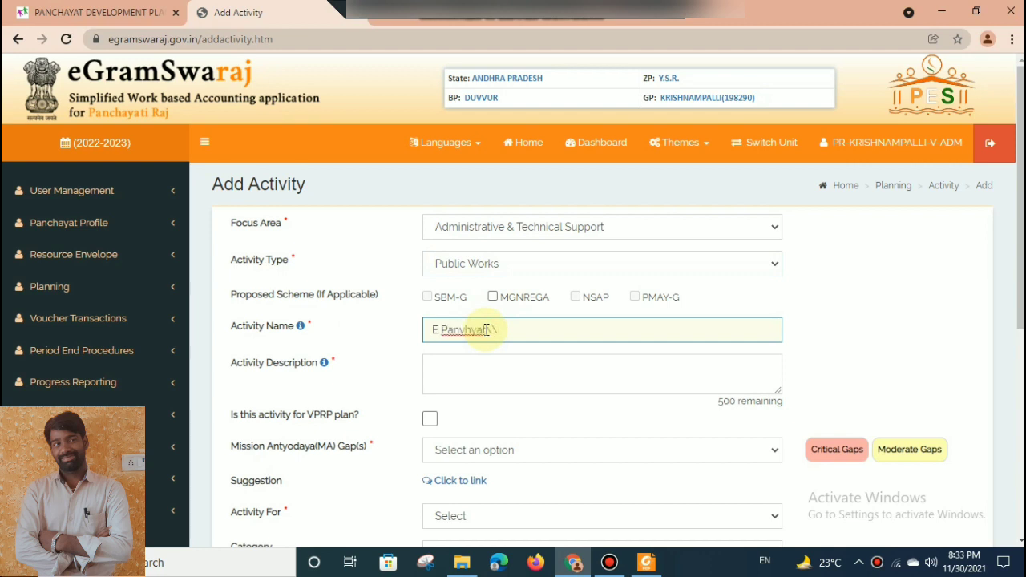
pyautogui.write('E Panvhyat')
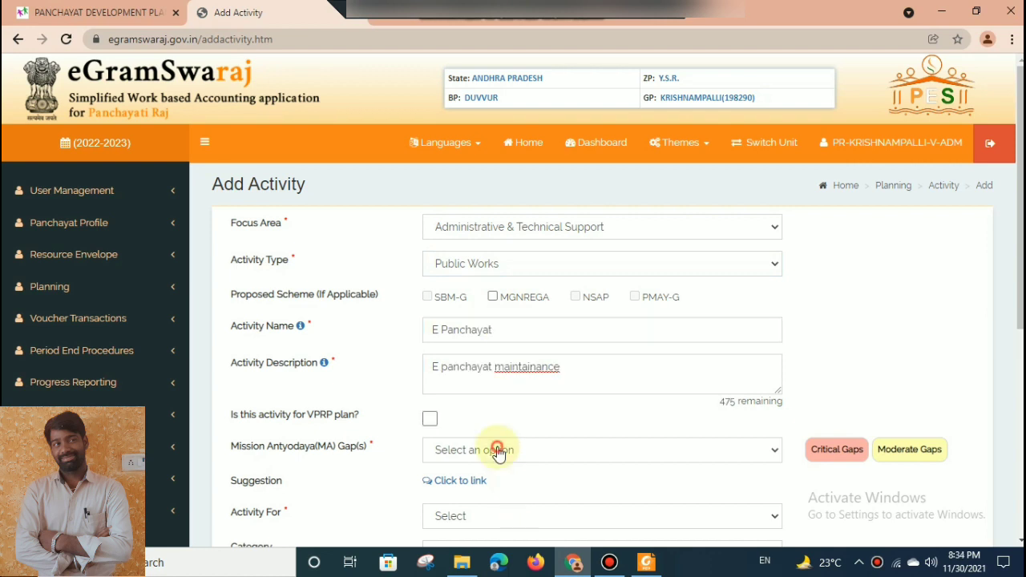
# Select None for the Mission Antyodaya gaps of the E Panchayat activity and set Activity For to GEN.
pyautogui.click(495, 451)
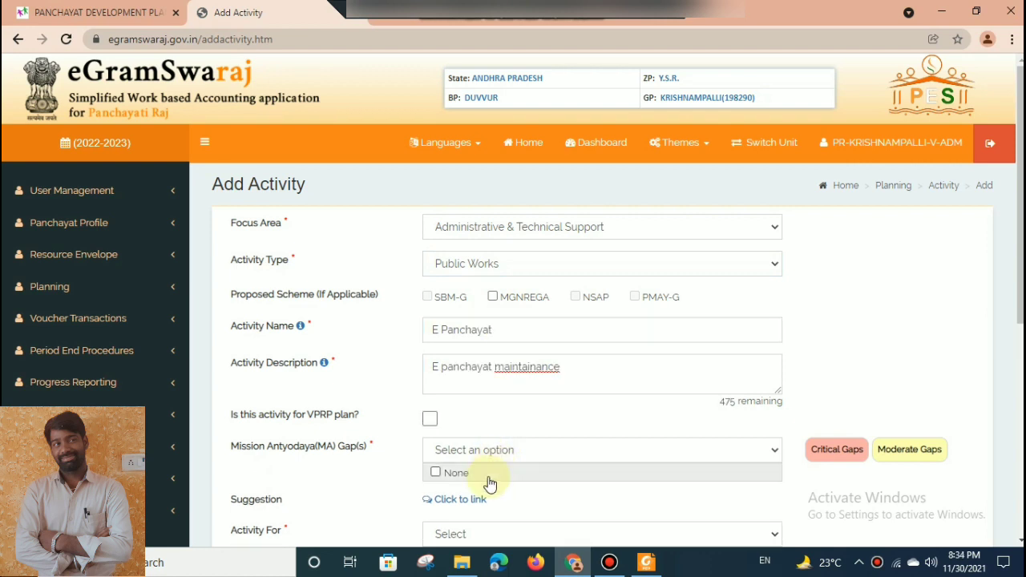
pyautogui.click(486, 474)
pyautogui.scroll(-3, 1018, 367)
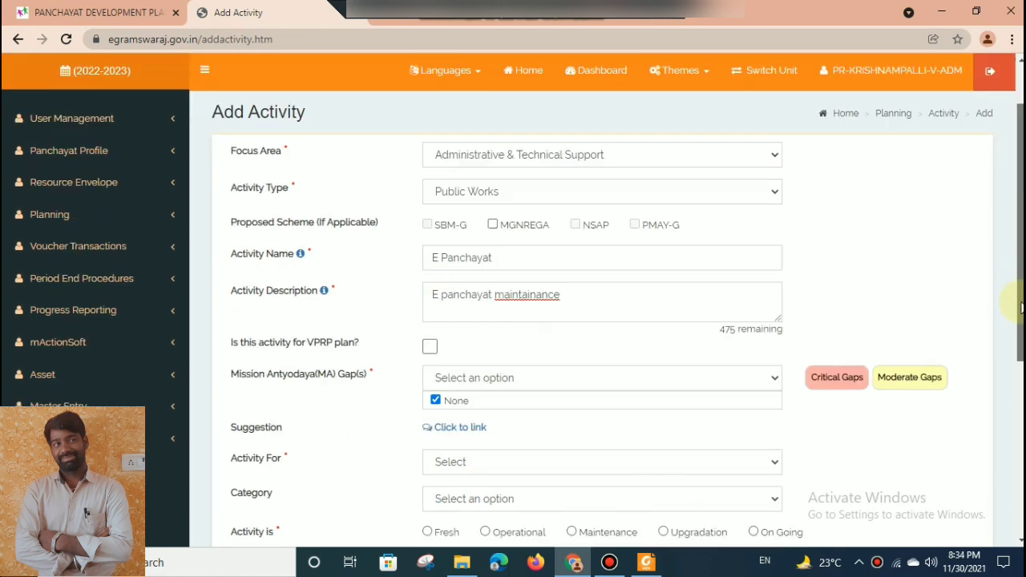
pyautogui.click(563, 256)
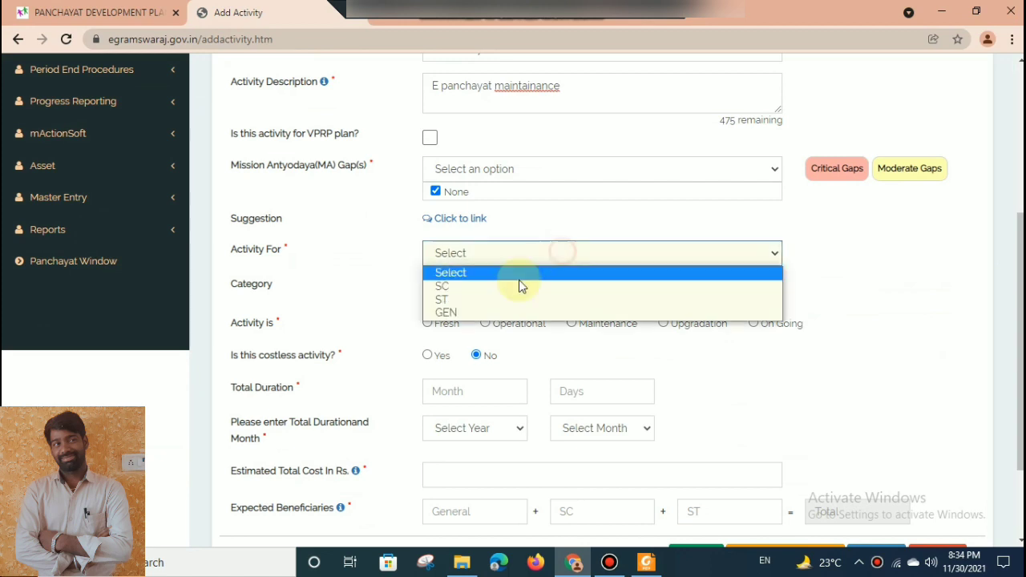
pyautogui.click(469, 312)
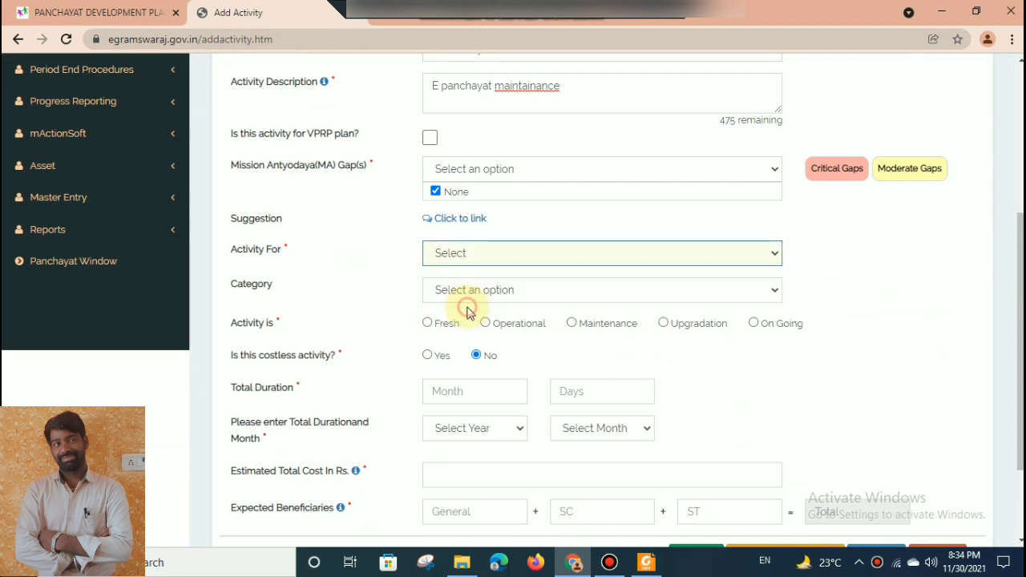
# Select All as the category of the E Panchayat activity.
pyautogui.click(552, 287)
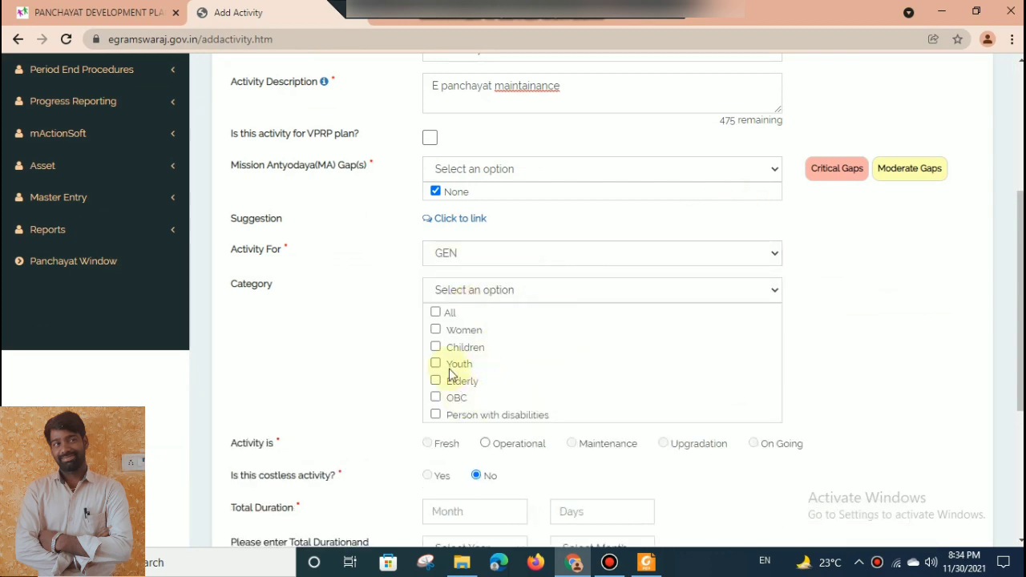
pyautogui.click(436, 312)
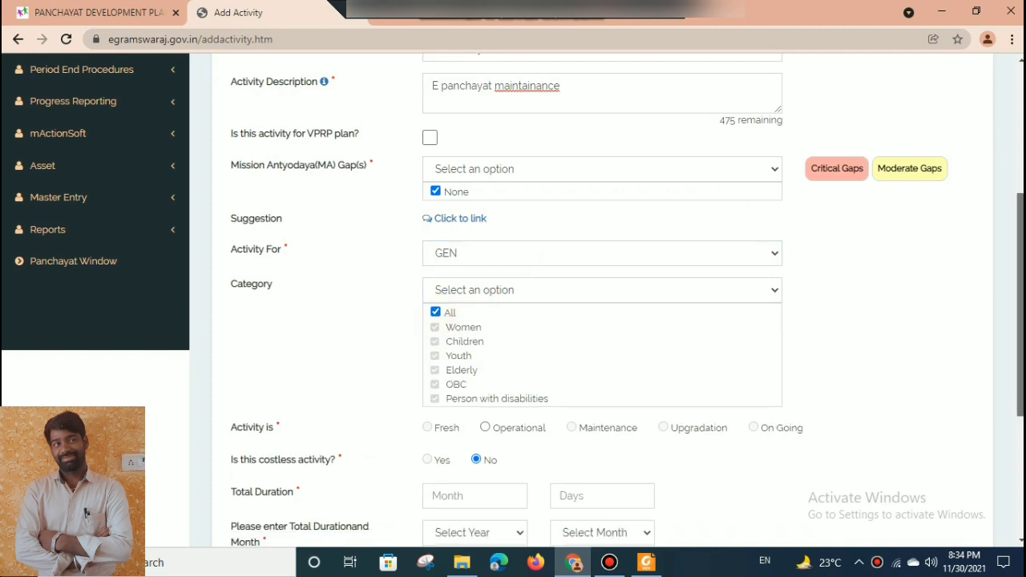
pyautogui.moveTo(1020, 324); pyautogui.dragTo(1015, 422)
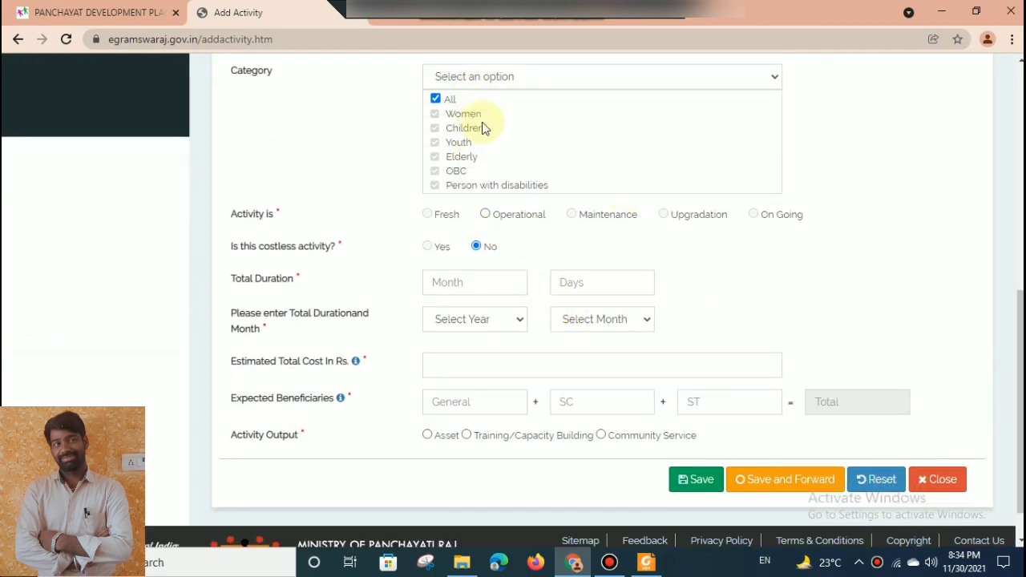
pyautogui.moveTo(1020, 353); pyautogui.dragTo(1011, 332)
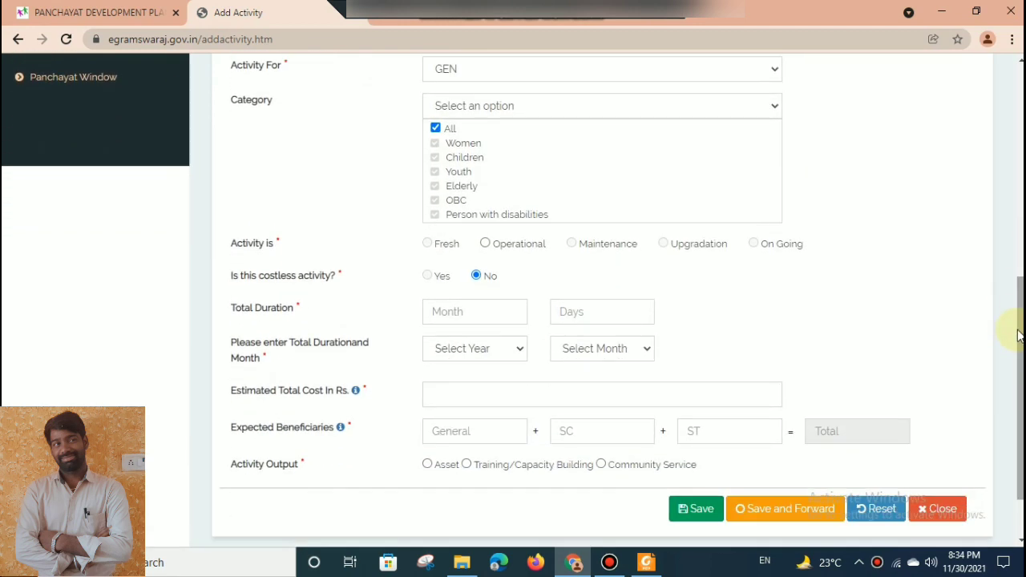
pyautogui.click(573, 110)
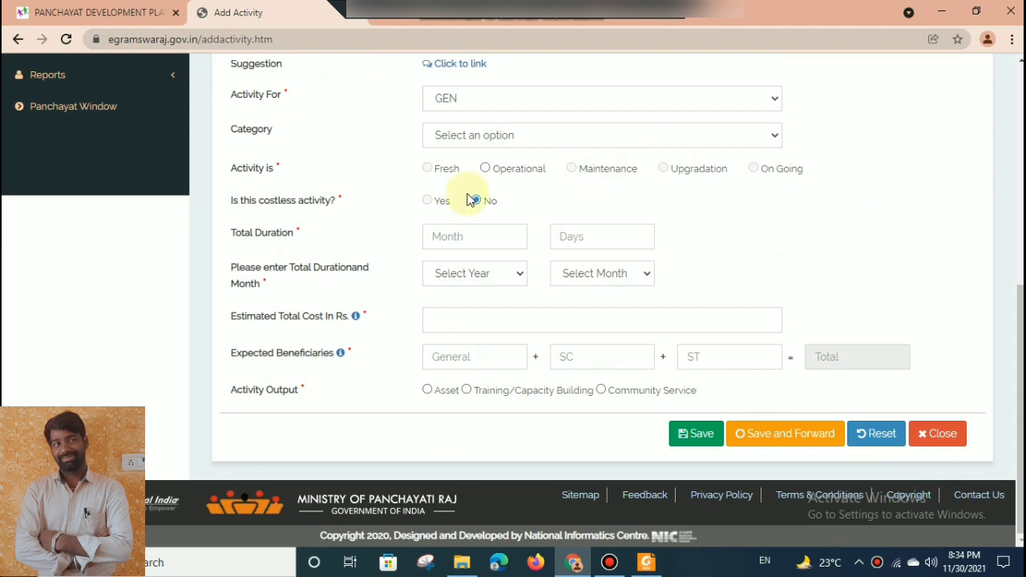
# Mark the E Panchayat activity as Operational and answer No to it being costless.
pyautogui.click(485, 169)
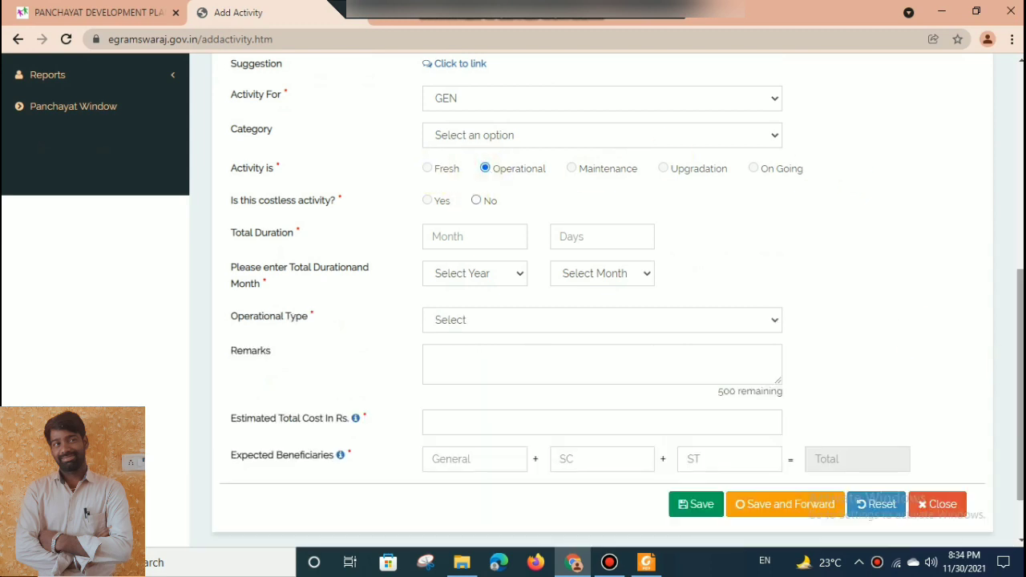
pyautogui.scroll(2, 751, 361)
pyautogui.scroll(-1, 751, 361)
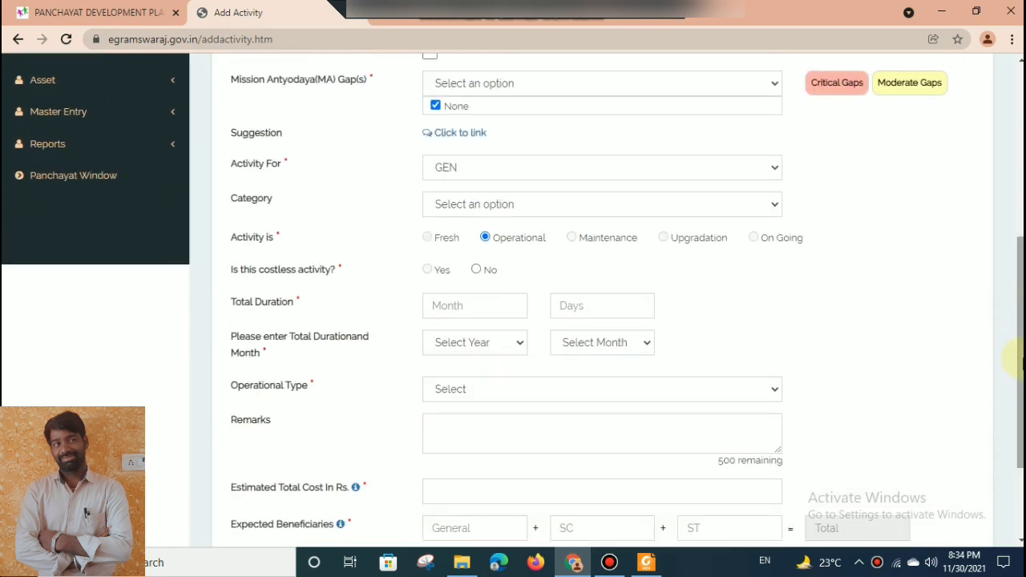
pyautogui.click(476, 270)
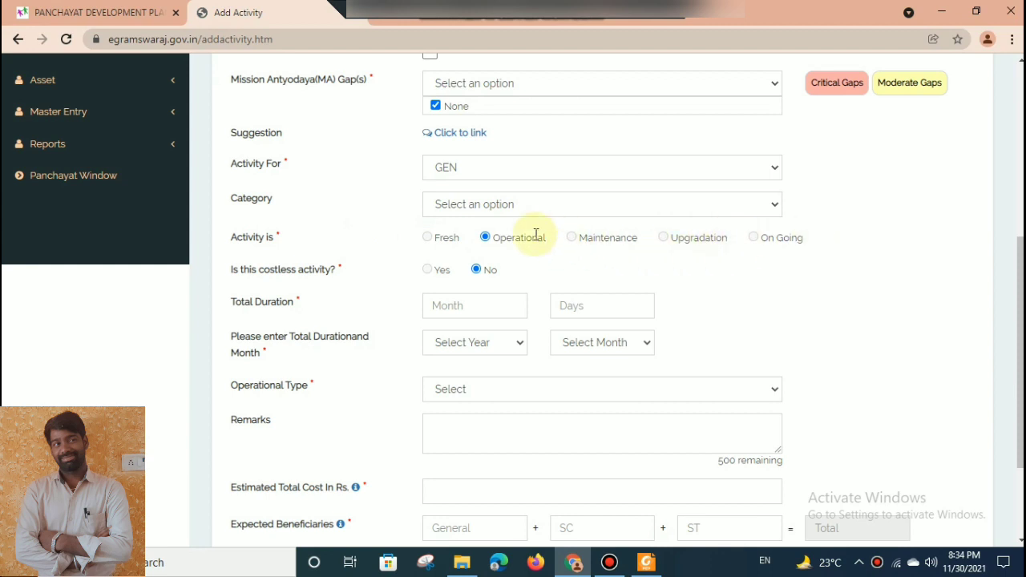
# Clear the None selection for the Mission Antyodaya gaps.
pyautogui.moveTo(1021, 361); pyautogui.dragTo(1017, 246)
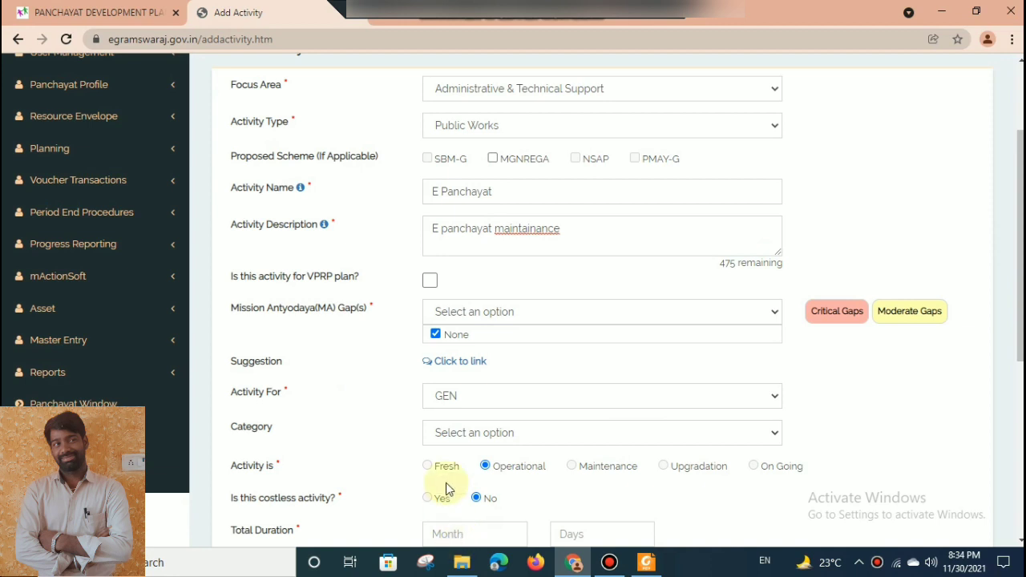
pyautogui.click(573, 334)
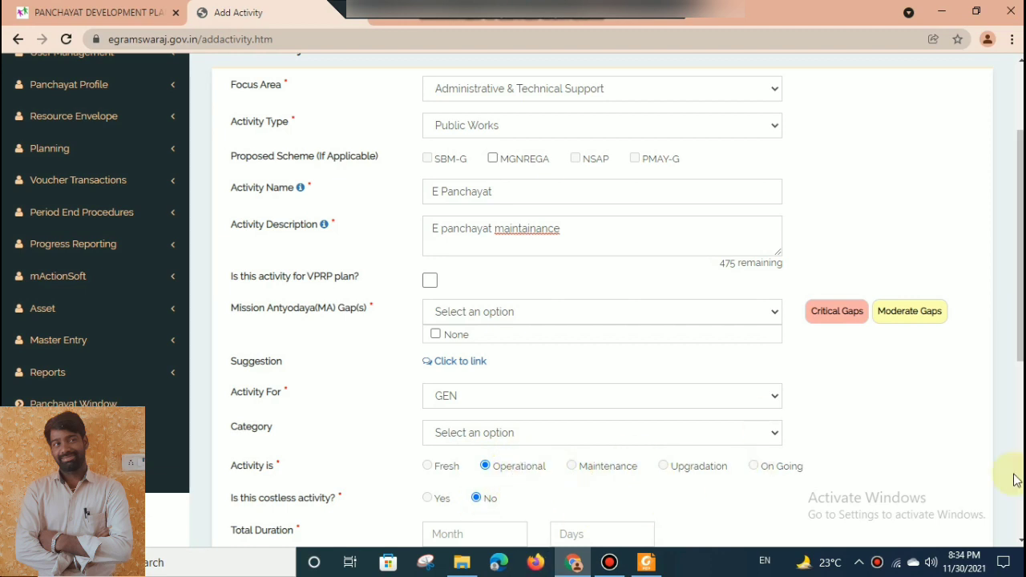
pyautogui.scroll(-3, 1021, 241)
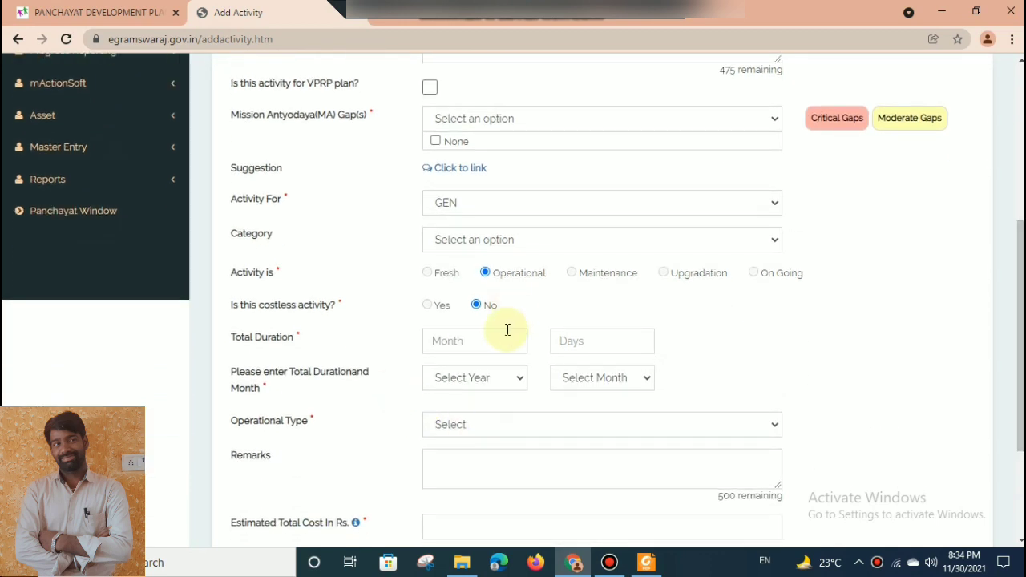
# Set the E Panchayat activity's total duration to 1 month, with 2022 as the year and June as the month.
pyautogui.click(503, 336)
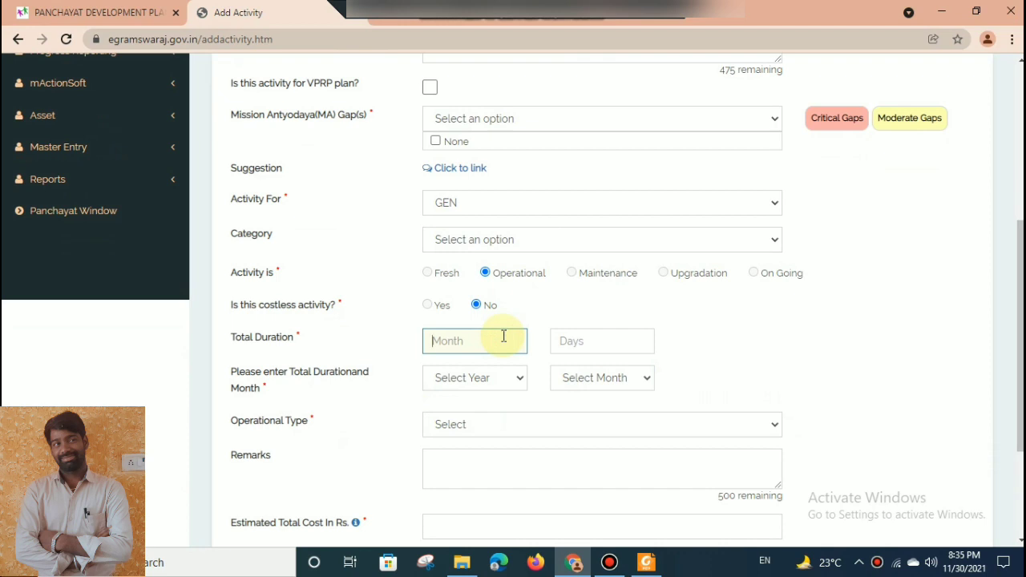
pyautogui.write('1')
pyautogui.press('Tab')
pyautogui.press('Tab')
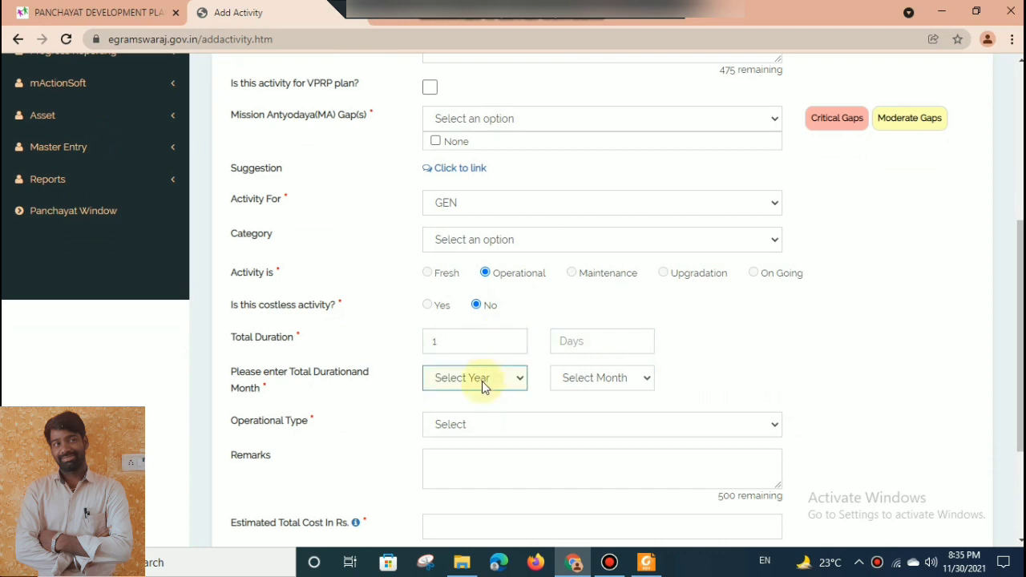
pyautogui.click(482, 381)
pyautogui.click(468, 412)
pyautogui.click(578, 373)
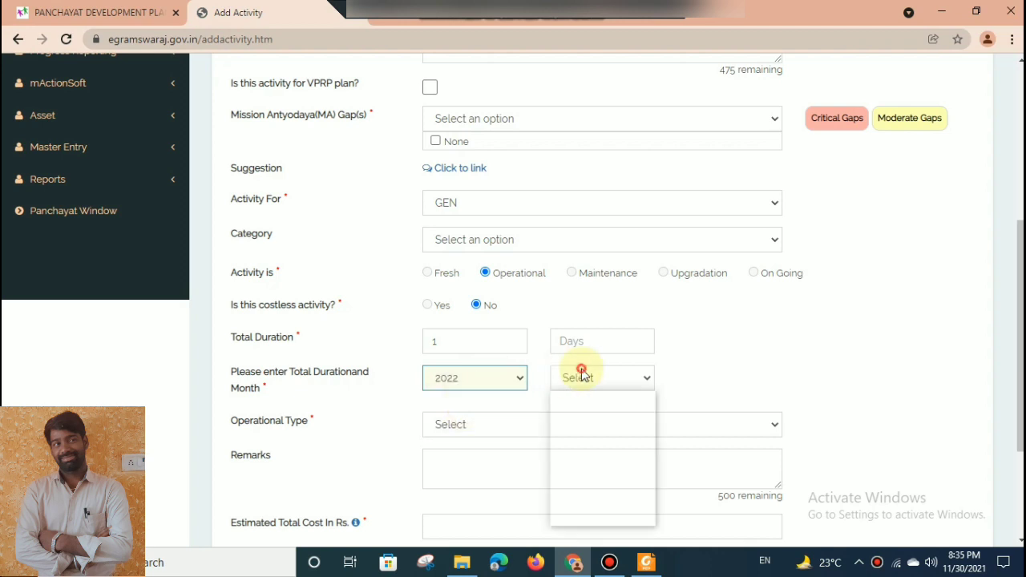
pyautogui.click(589, 439)
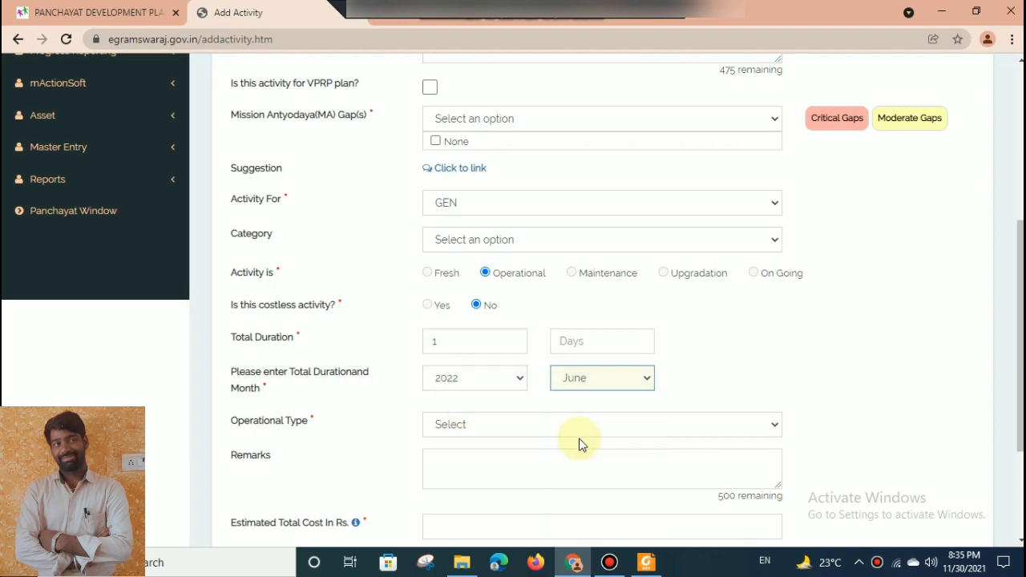
# Choose Office Expenses as the operational type and enter the remark "Purchase of electronic materials for office purpose".
pyautogui.click(539, 429)
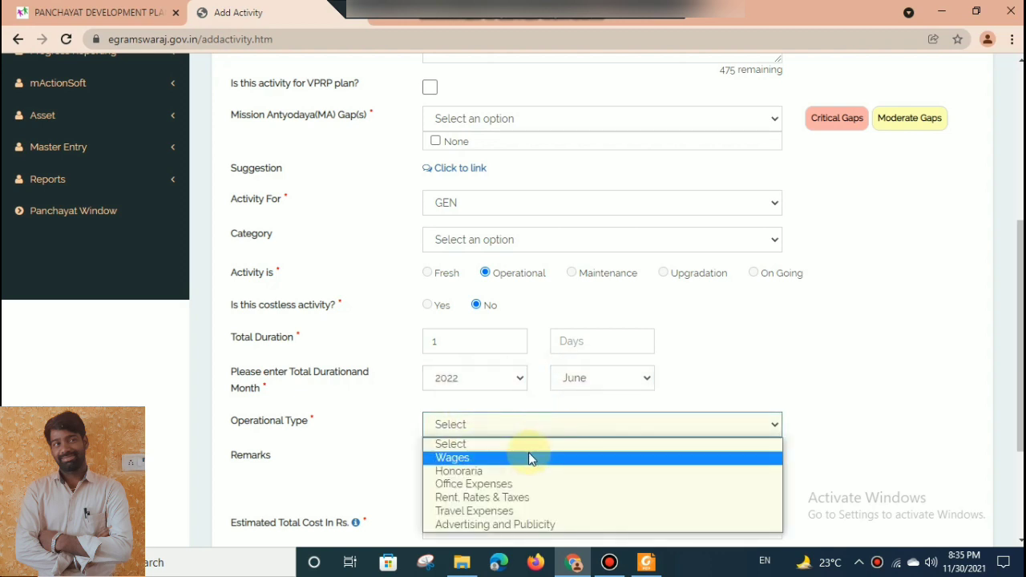
pyautogui.click(492, 485)
pyautogui.click(490, 486)
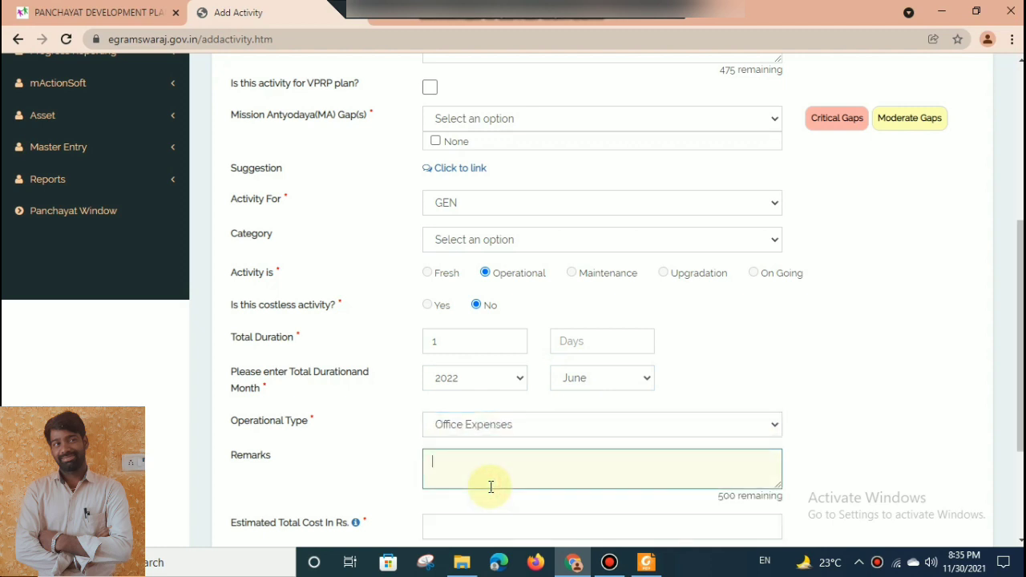
pyautogui.scroll(-1, 797, 426)
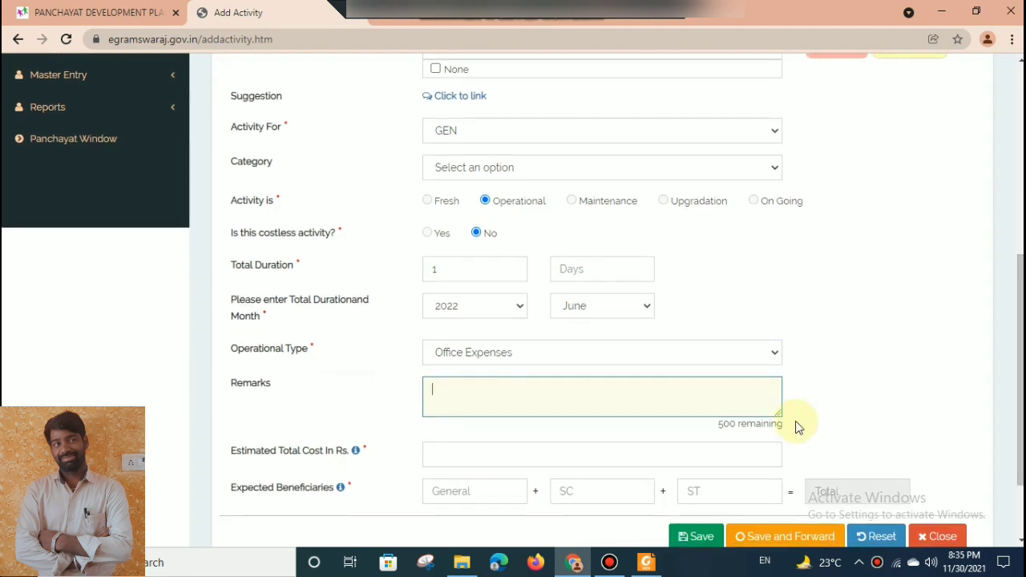
pyautogui.write('Purh')
pyautogui.write('c')
pyautogui.write('ase of ele')
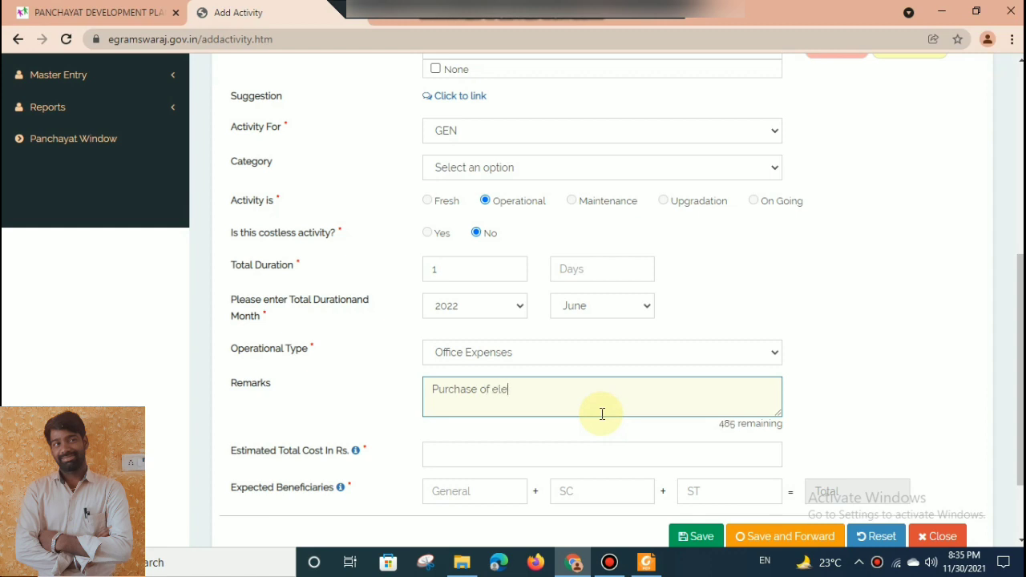
pyautogui.write('ctronic materials for oo')
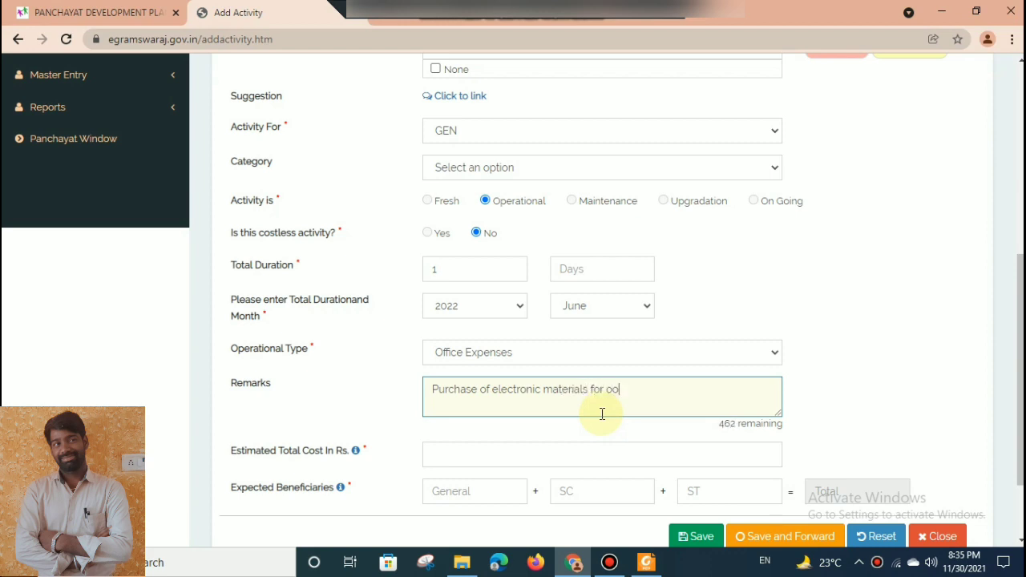
pyautogui.press('BackSpace')
pyautogui.write('ffice purpose')
# Enter an estimated total cost of Rs. 51057 and expected beneficiaries of 1000 General and 700 SC.
pyautogui.press('Tab')
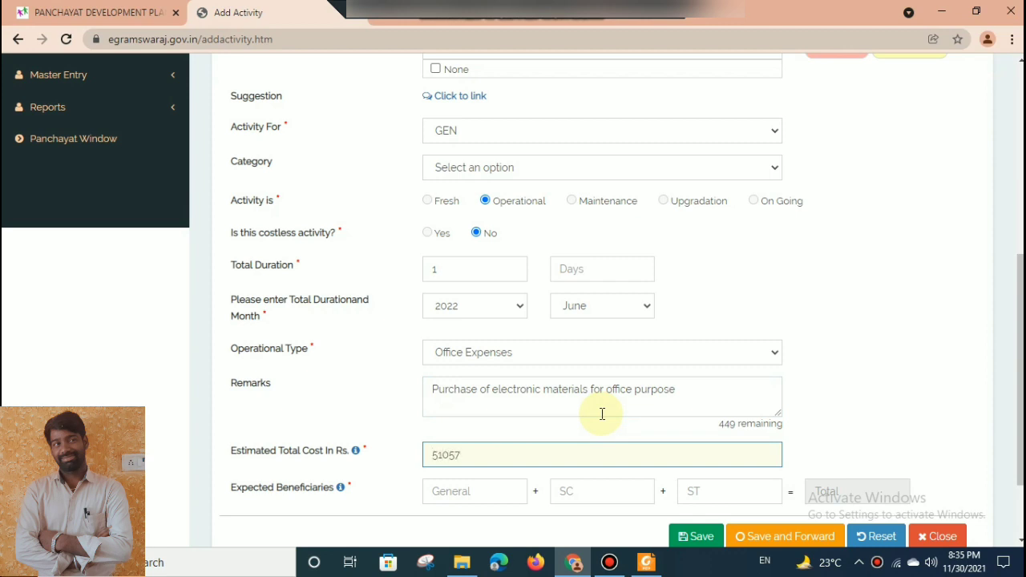
pyautogui.press('Tab')
pyautogui.write('1000')
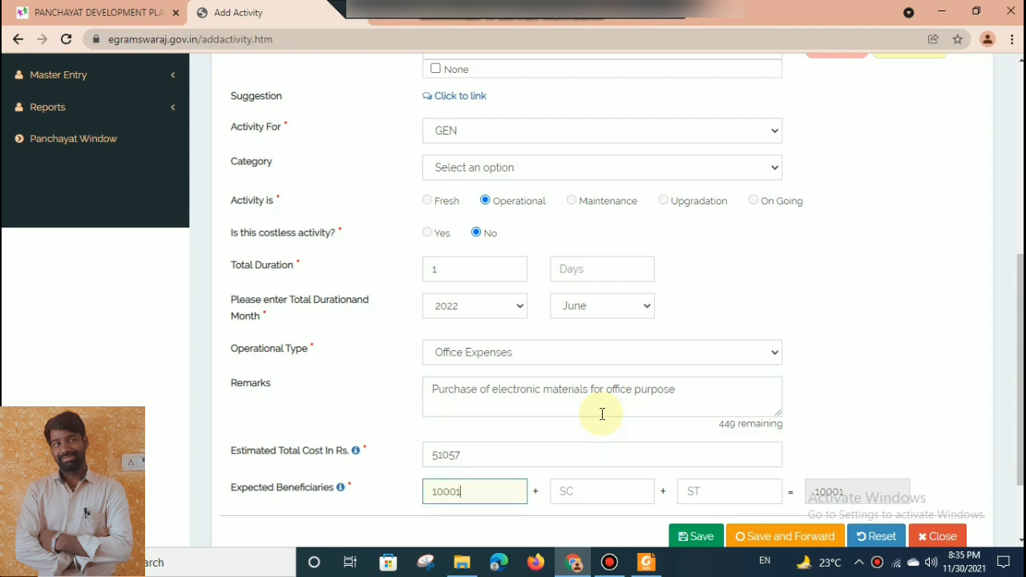
pyautogui.press('BackSpace')
pyautogui.press('Tab')
pyautogui.write('700')
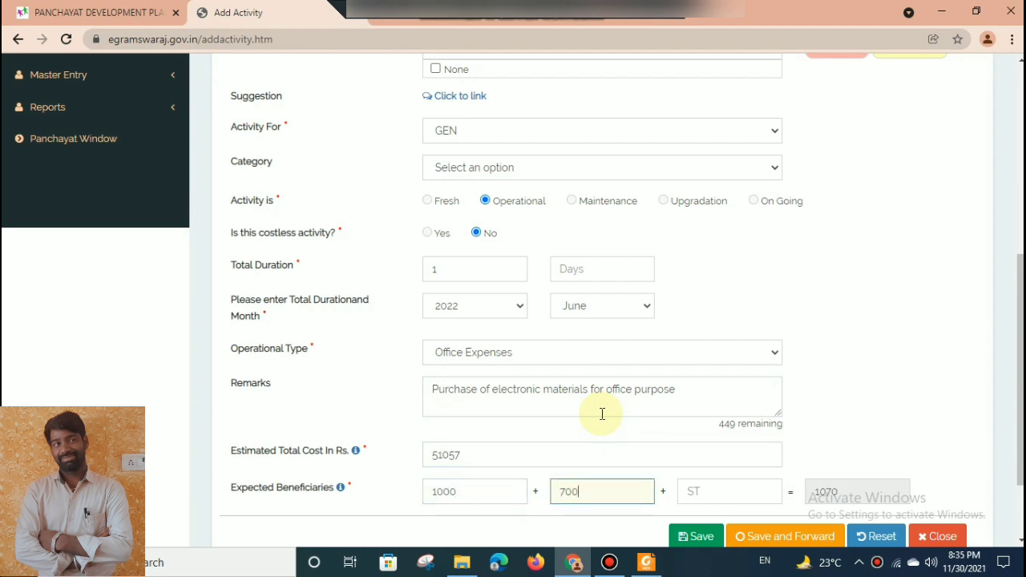
pyautogui.press('Tab')
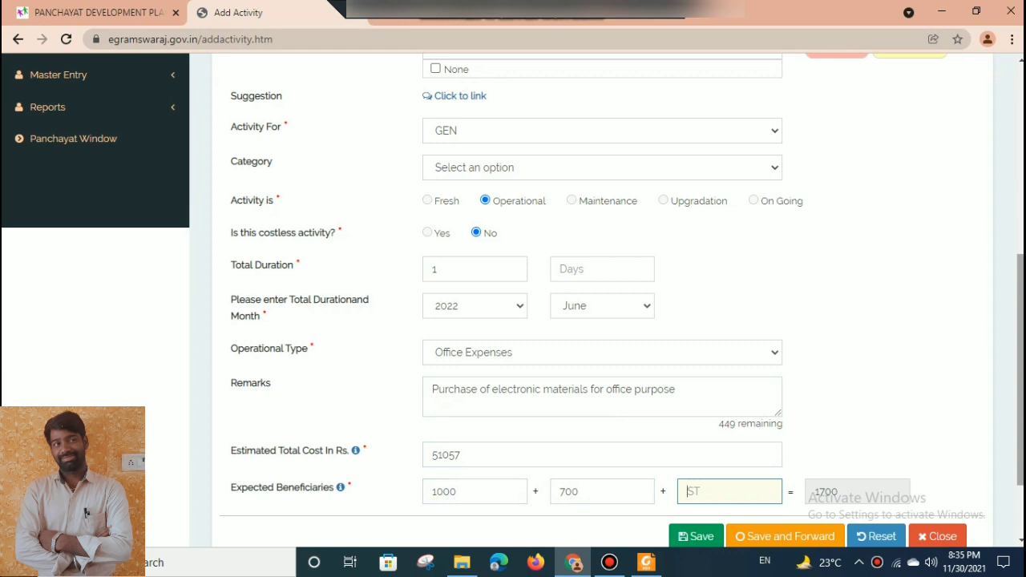
# Try to save and forward the E Panchayat activity.
pyautogui.scroll(-2, 1018, 361)
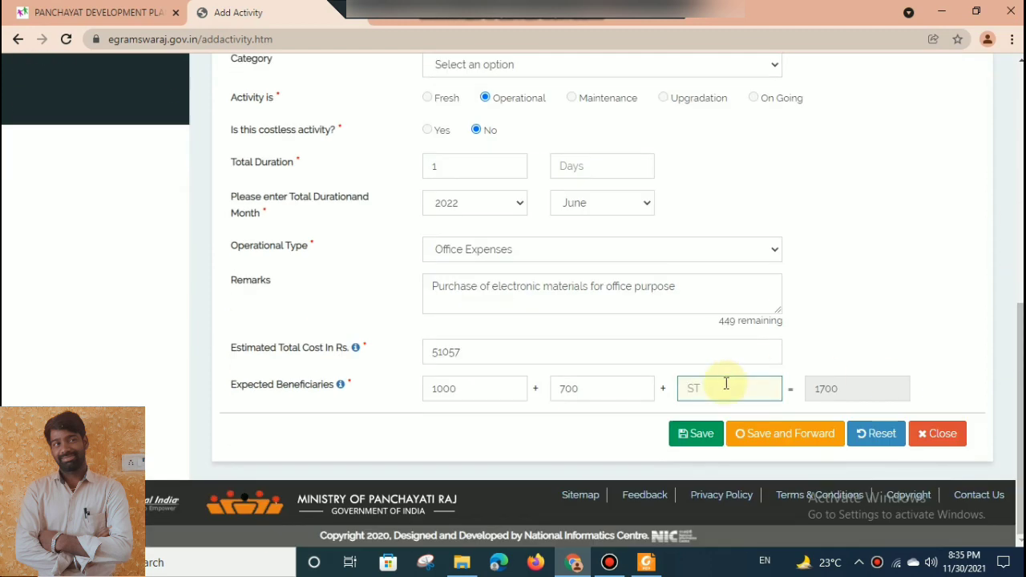
pyautogui.click(778, 431)
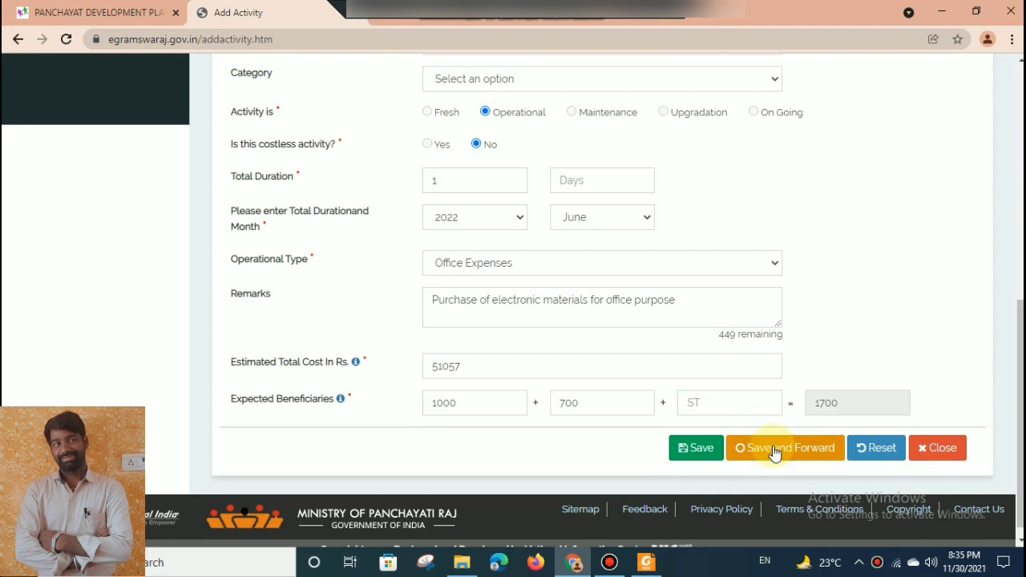
pyautogui.click(775, 453)
pyautogui.click(775, 453)
# Select None for the Mission Antyodaya gaps, and save and forward the E Panchayat activity to the Planner.
pyautogui.moveTo(1022, 331); pyautogui.dragTo(1022, 177)
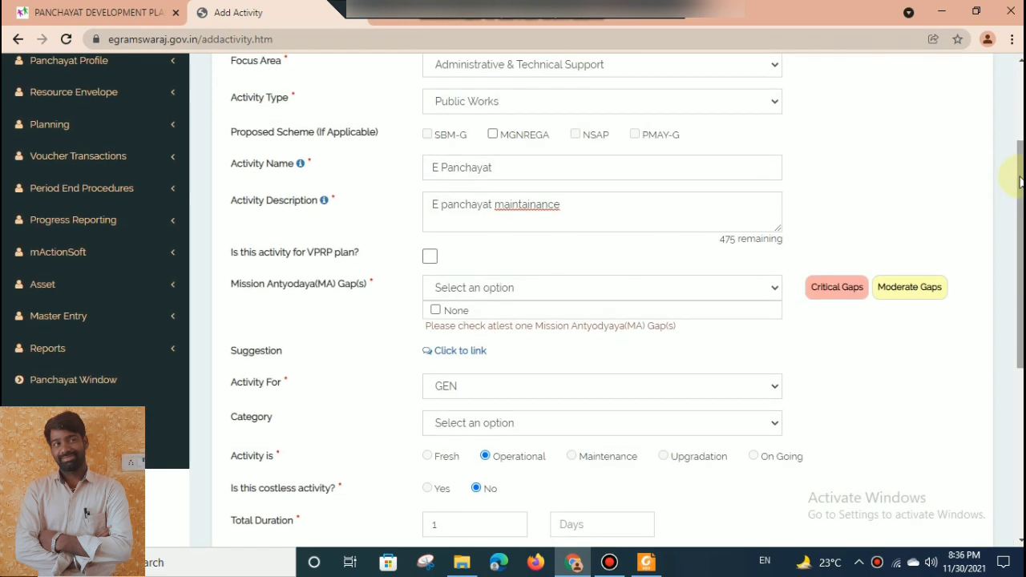
pyautogui.click(435, 312)
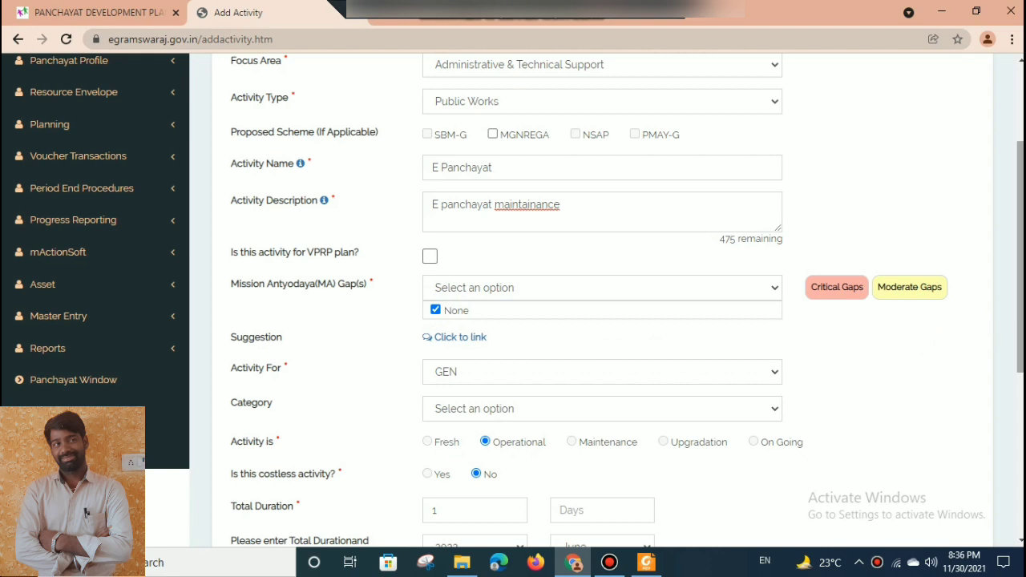
pyautogui.moveTo(1021, 240); pyautogui.dragTo(1021, 405)
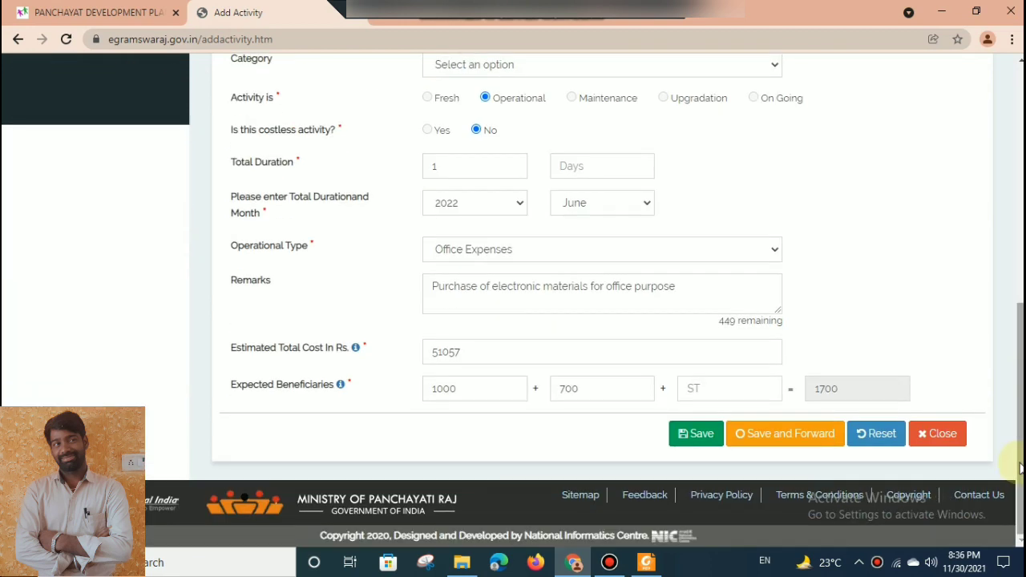
pyautogui.click(808, 443)
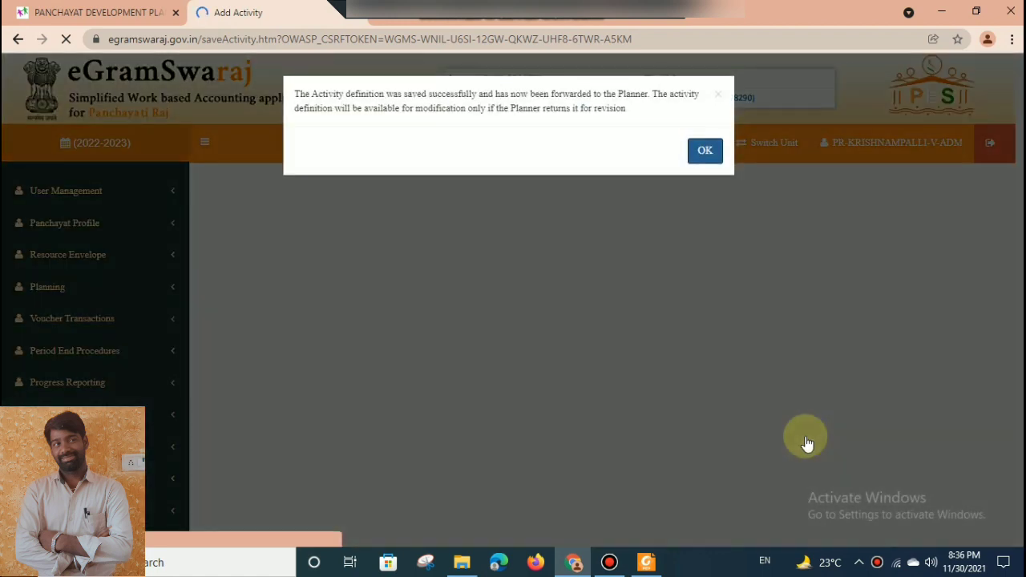
pyautogui.click(705, 150)
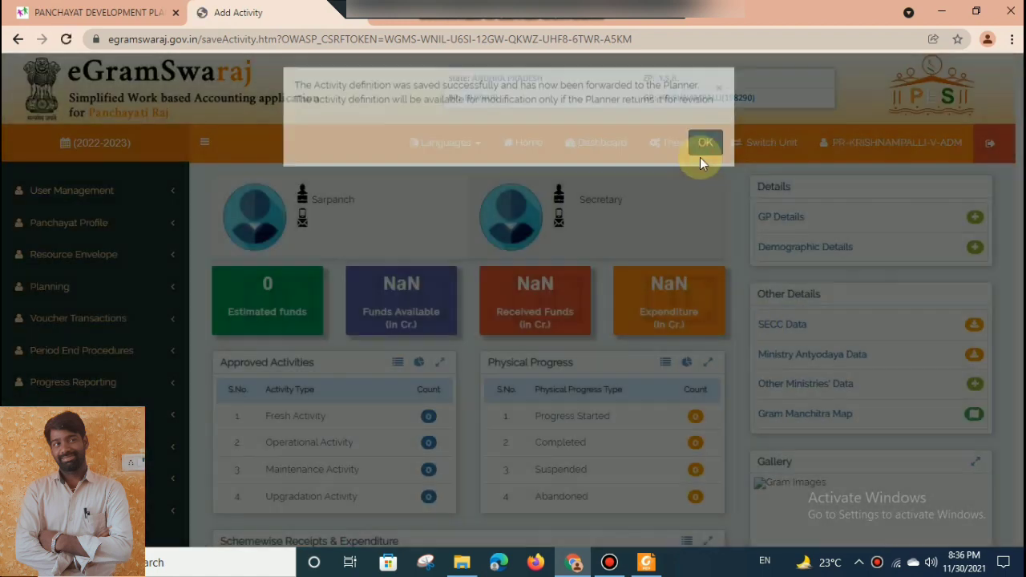
# Open the page for adding a Gram Panchayat Development Plan from the planning section's action plan.
pyautogui.click(111, 297)
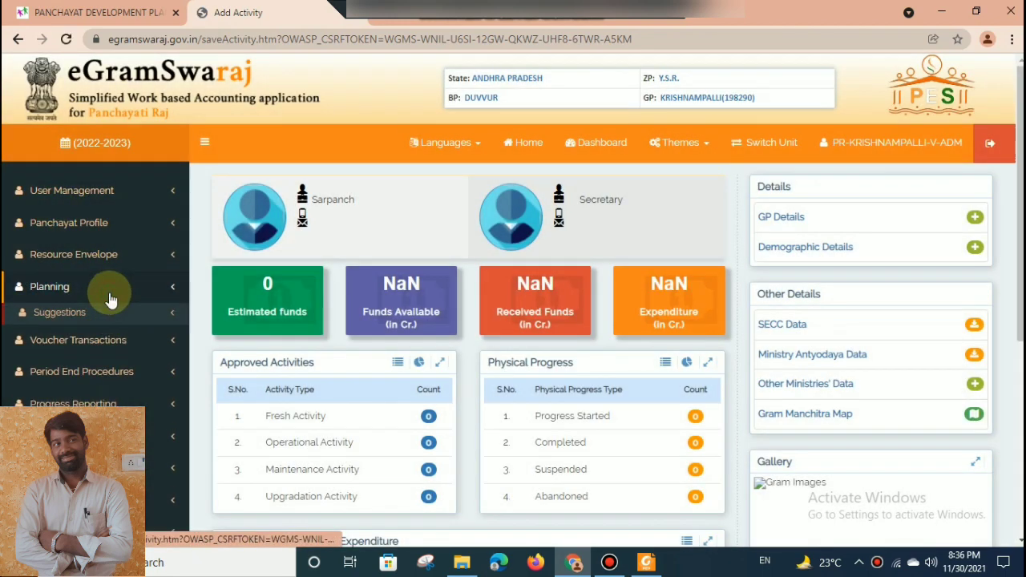
pyautogui.click(58, 356)
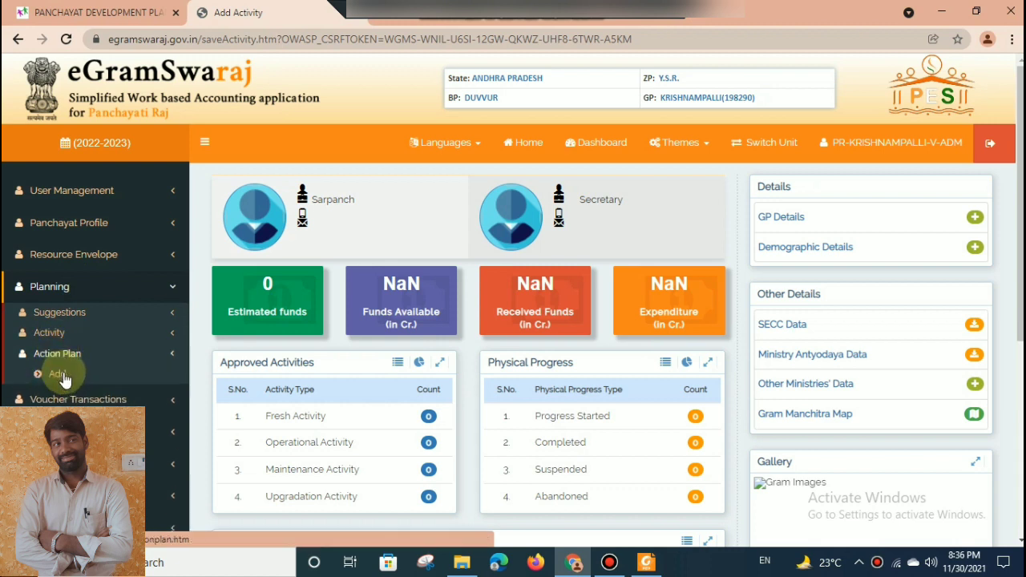
pyautogui.click(61, 375)
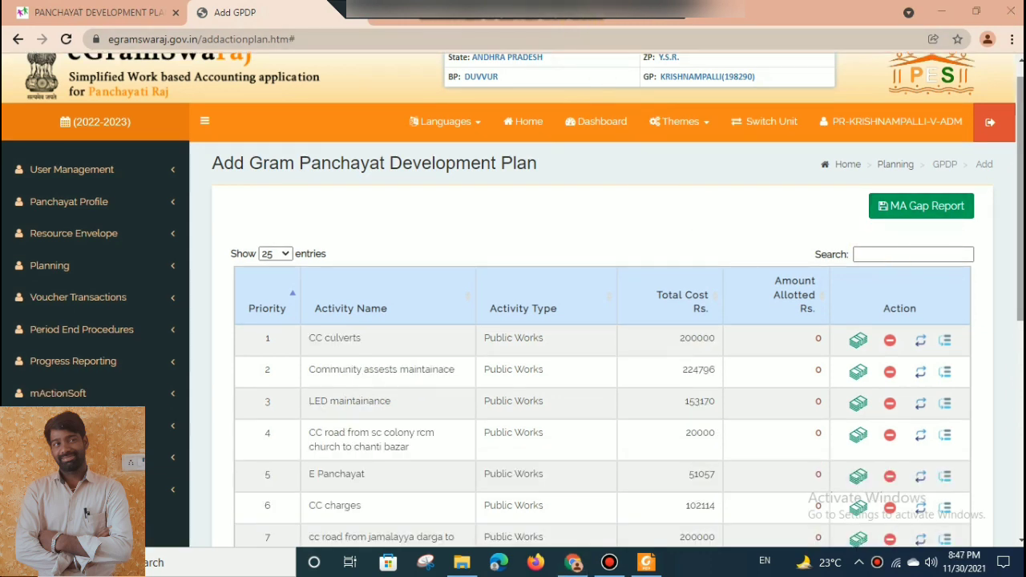
# Examine the list of forwarded activities and their total costs in the development plan at 90% page zoom.
pyautogui.hotkey('ctrl', '+')
pyautogui.moveTo(1018, 174); pyautogui.dragTo(995, 210)
pyautogui.hotkey('ctrl', '-')
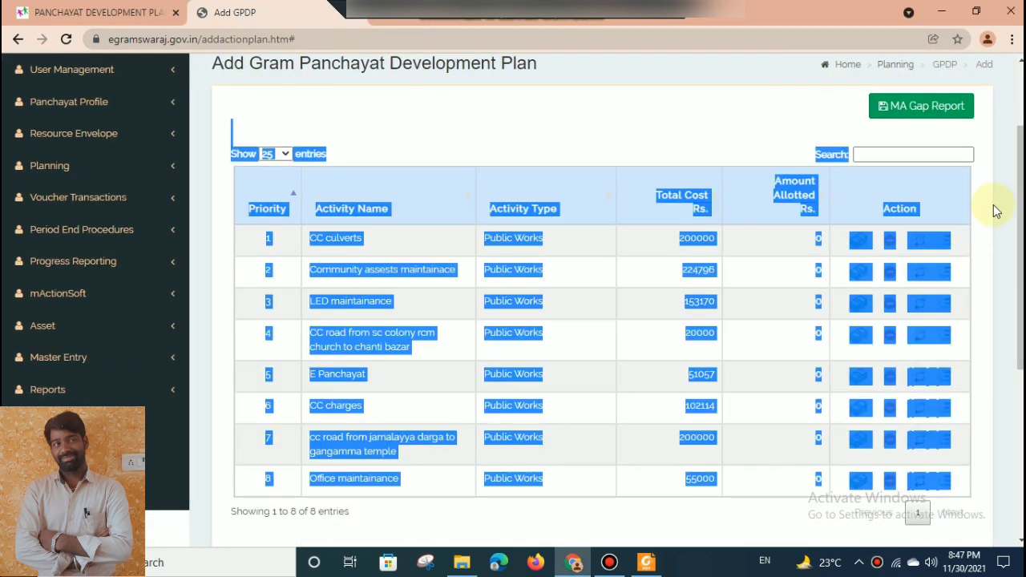
pyautogui.hotkey('ctrl', '-')
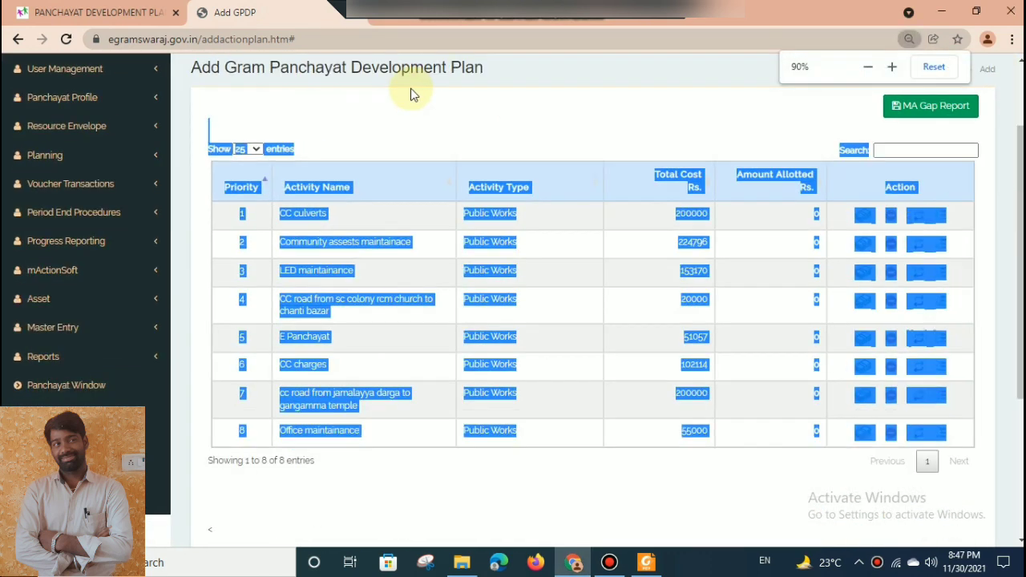
pyautogui.click(722, 100)
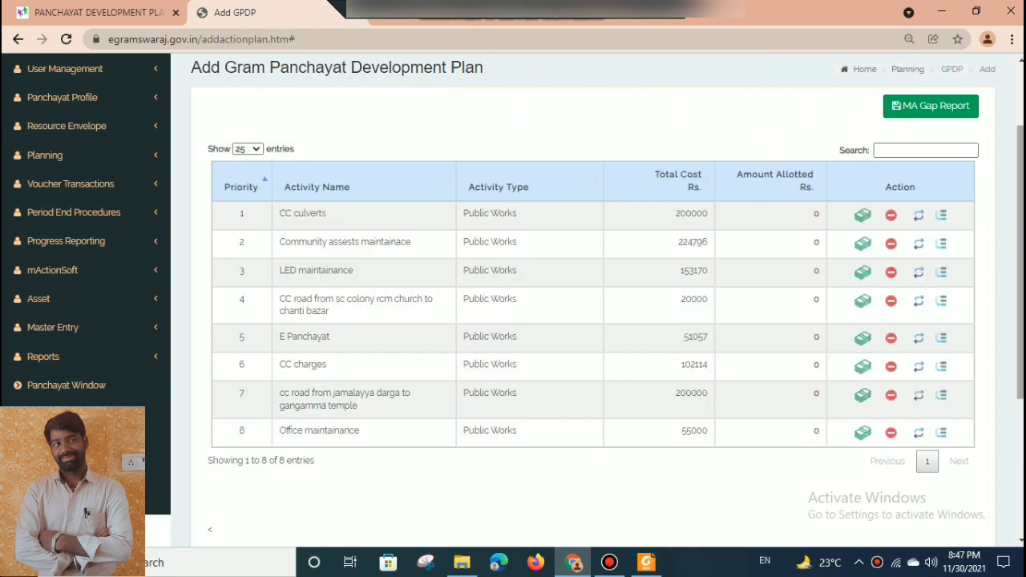
pyautogui.scroll(1, 1018, 159)
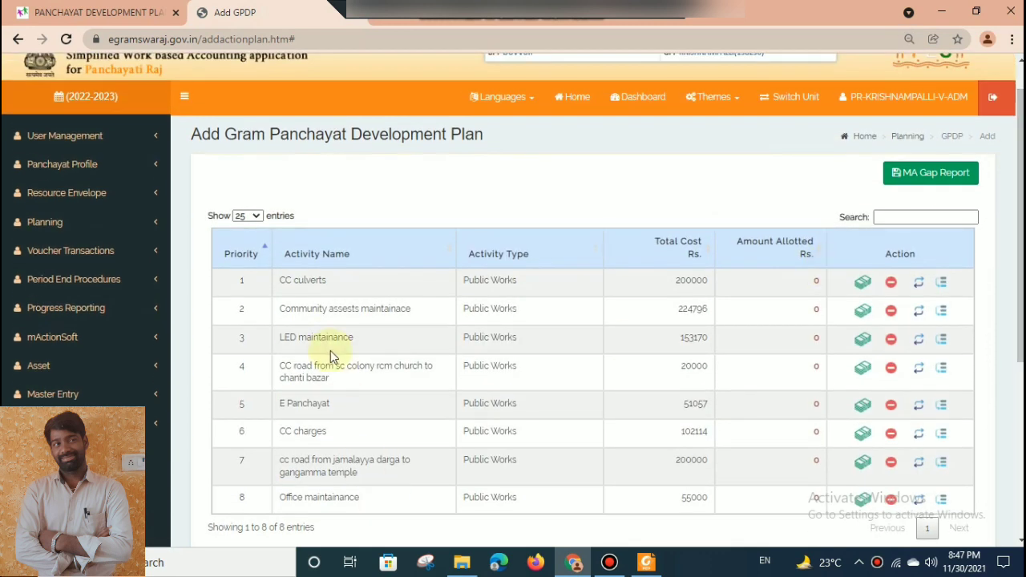
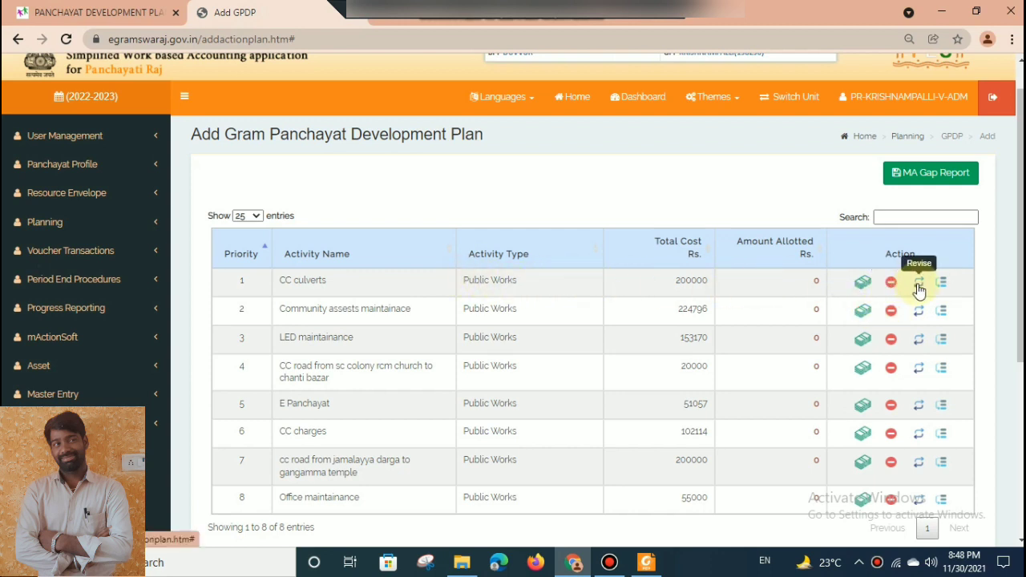
# Check the granted and available funds for the CC culverts activity, and close its fund details.
pyautogui.click(864, 284)
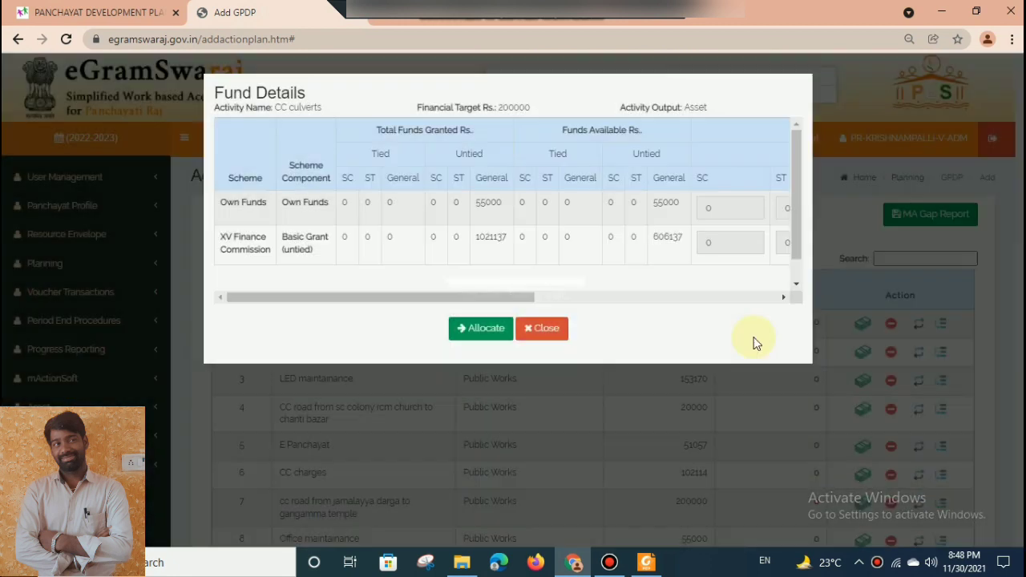
pyautogui.click(553, 332)
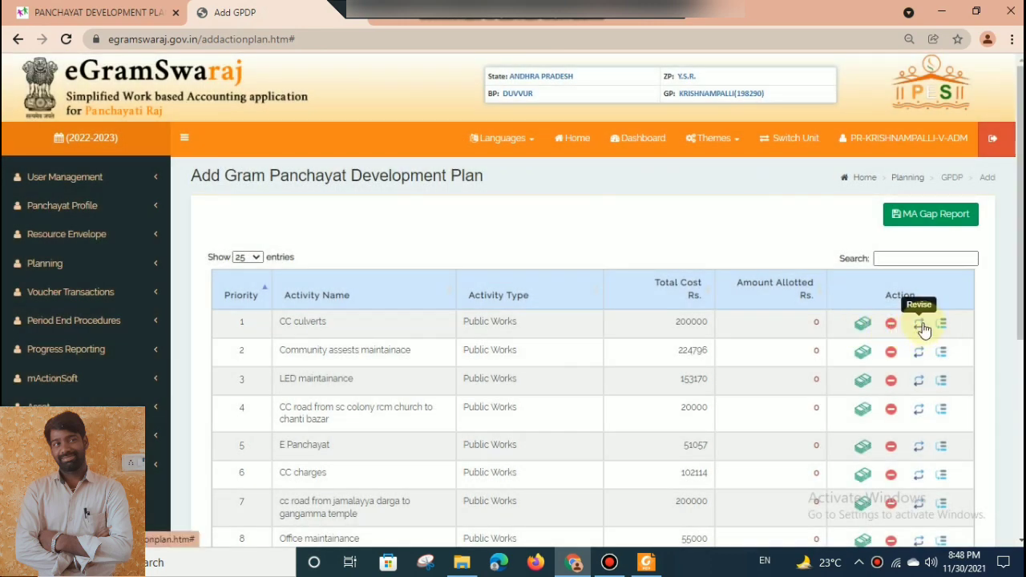
pyautogui.click(865, 325)
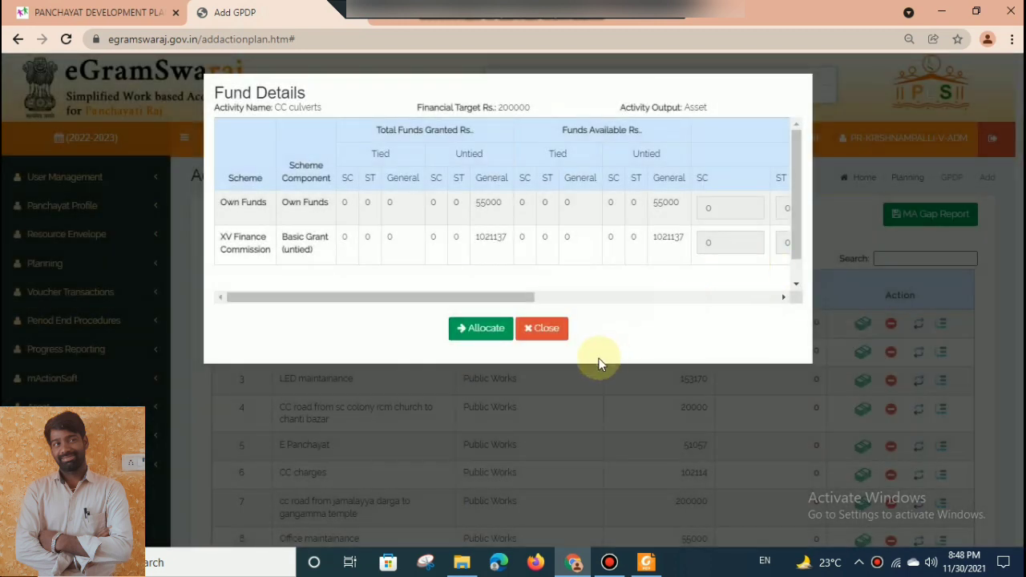
pyautogui.click(546, 328)
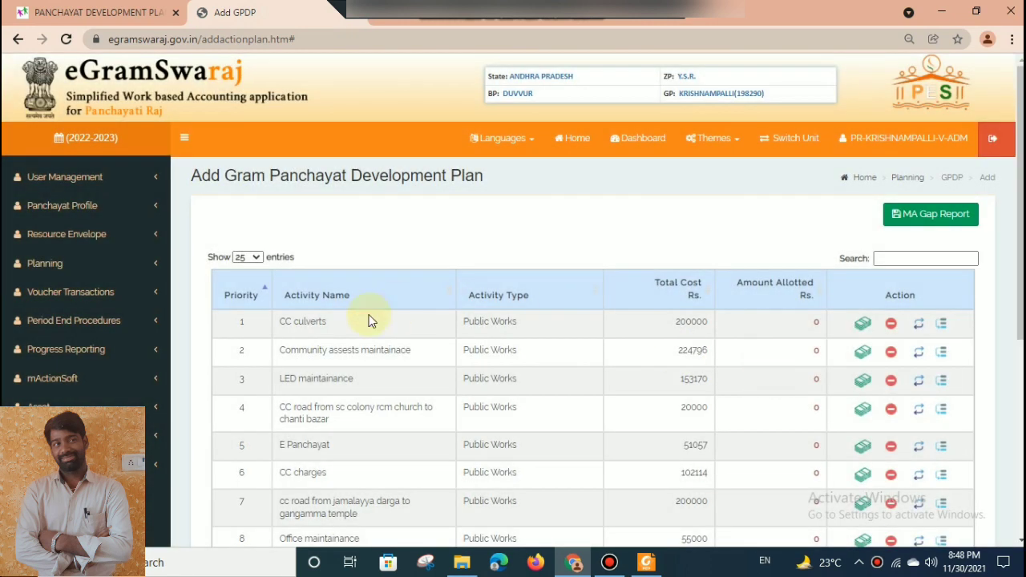
# Try to allocate Rs. 200000 to CC culverts from the General share of the XV Finance Commission's Basic Grant (untied).
pyautogui.scroll(-1, 581, 361)
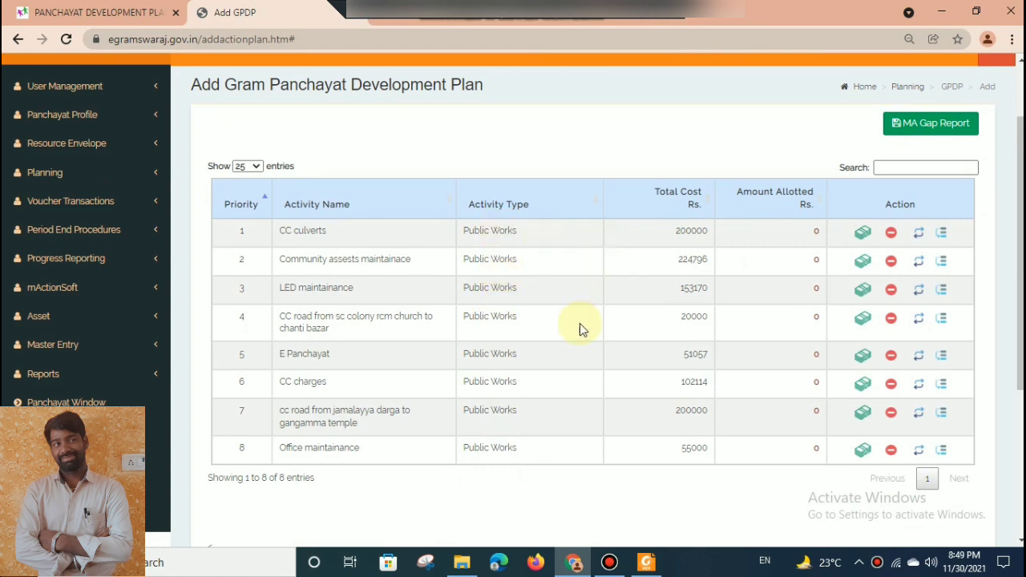
pyautogui.click(863, 233)
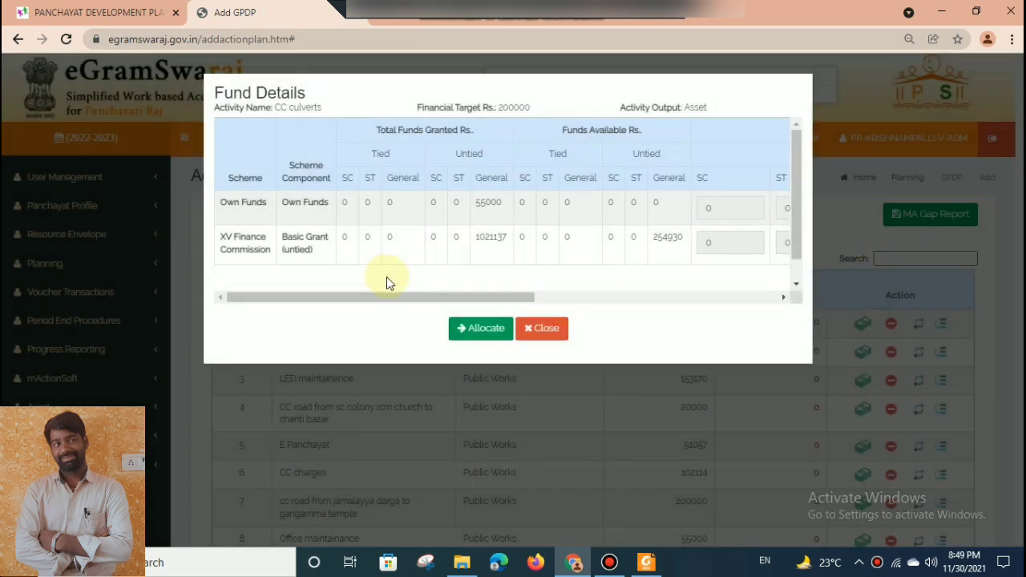
pyautogui.scroll(-1, 387, 277)
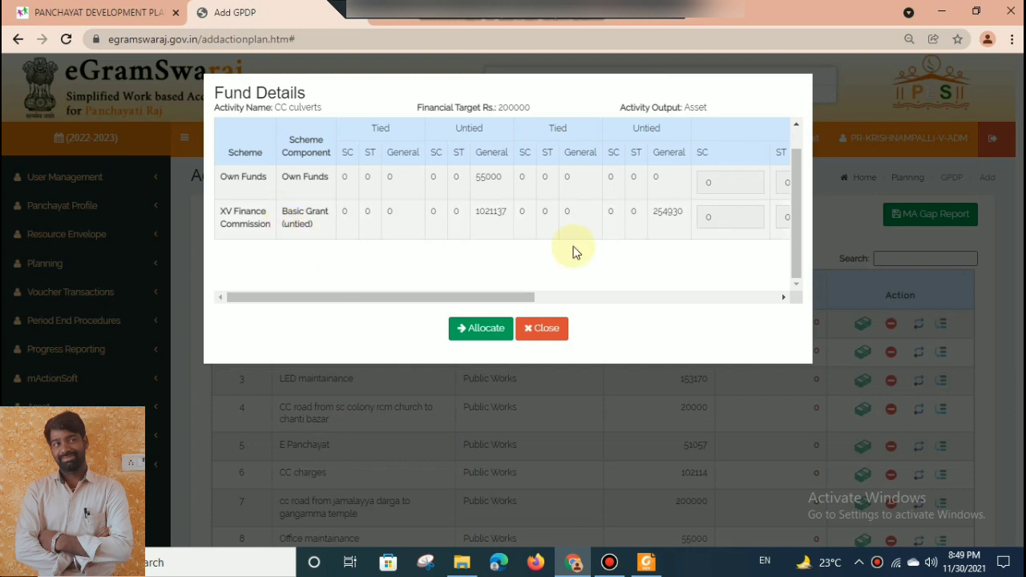
pyautogui.moveTo(285, 303)
pyautogui.mouseDown()
pyautogui.moveTo(479, 312)
pyautogui.moveTo(312, 275)
pyautogui.moveTo(294, 278)
pyautogui.moveTo(657, 286)
pyautogui.moveTo(252, 300)
pyautogui.mouseUp()
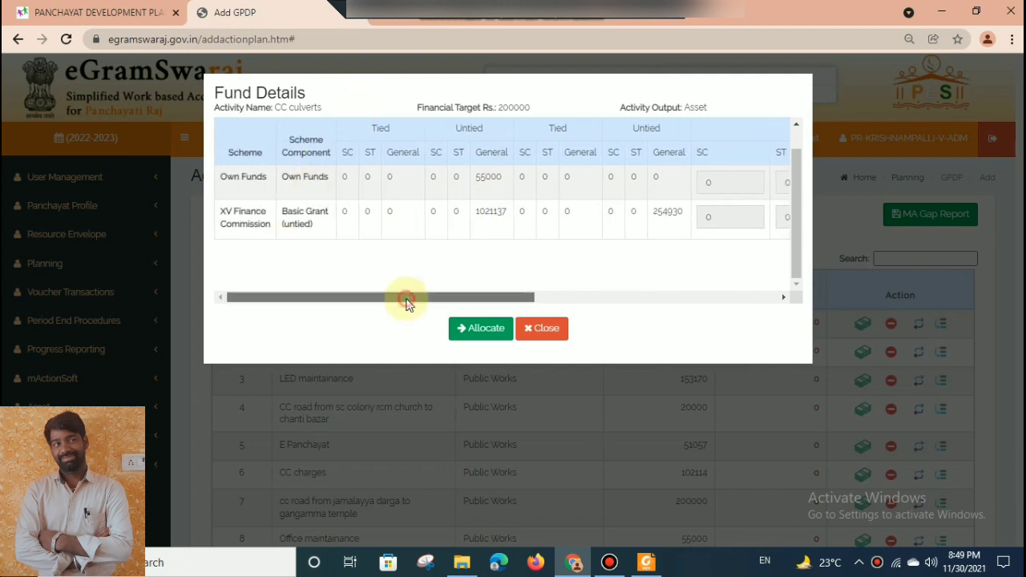
pyautogui.moveTo(406, 297); pyautogui.dragTo(762, 280)
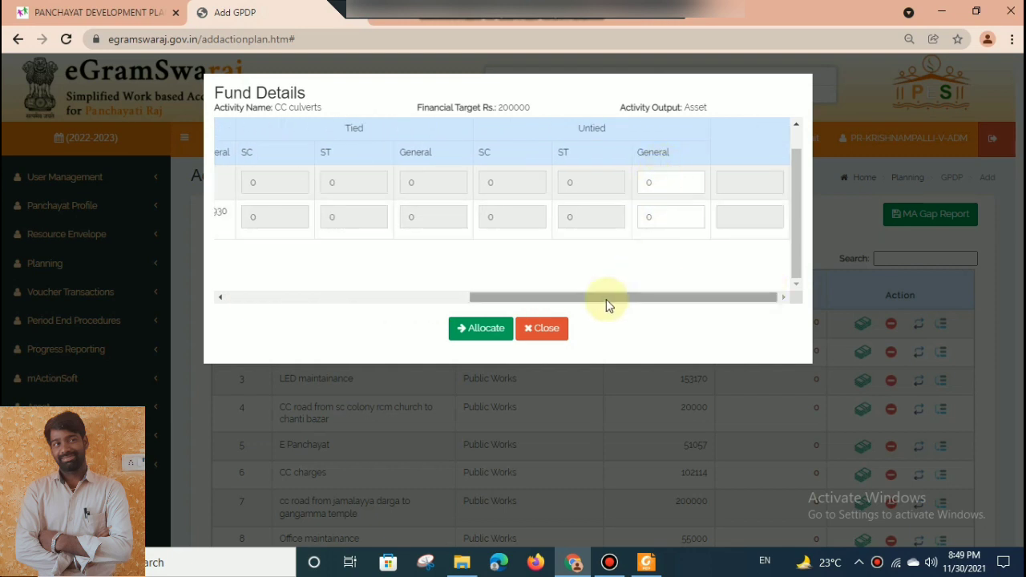
pyautogui.moveTo(602, 297); pyautogui.dragTo(754, 292)
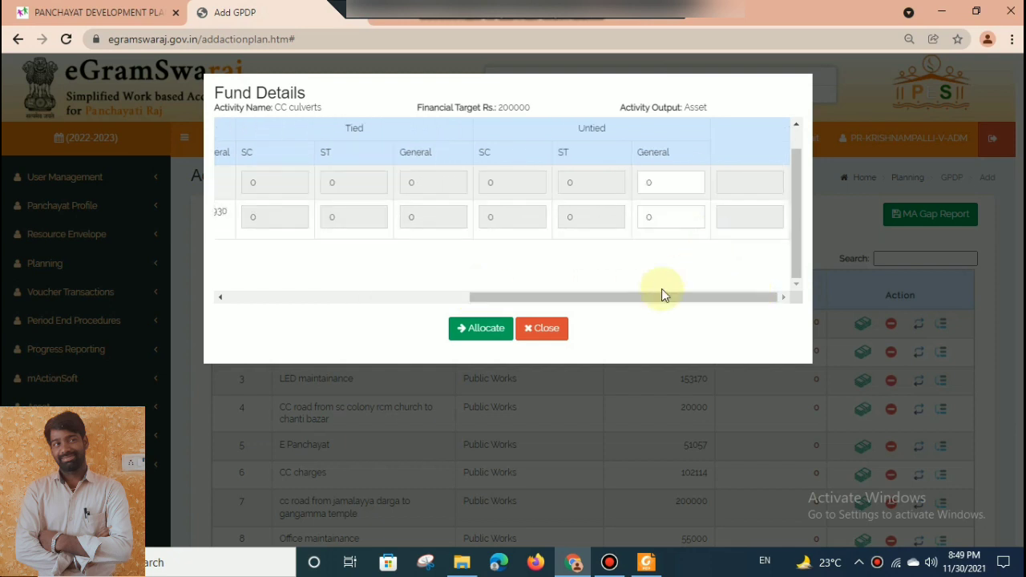
pyautogui.moveTo(593, 298); pyautogui.dragTo(682, 280)
pyautogui.doubleClick(661, 211)
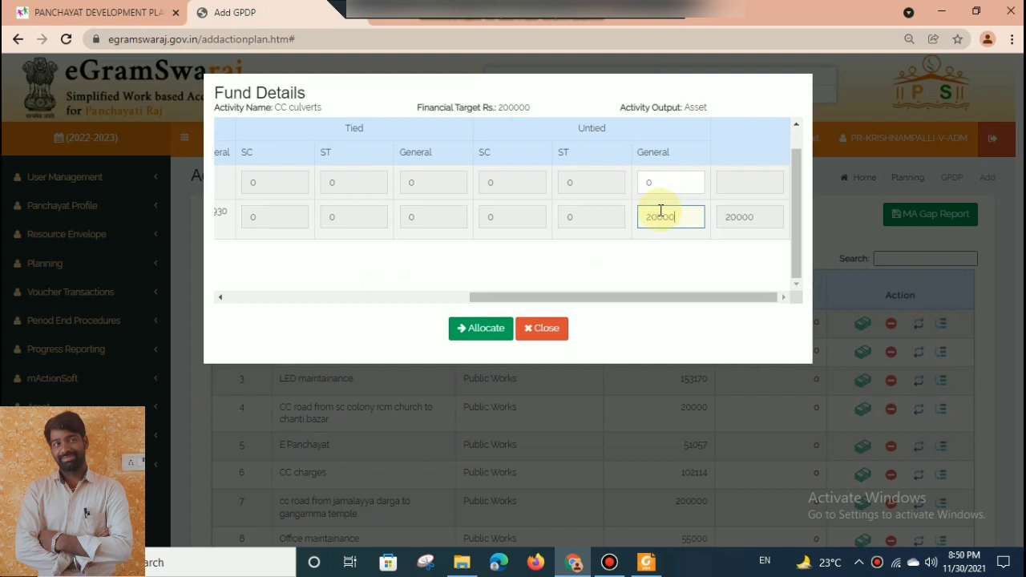
pyautogui.click(465, 328)
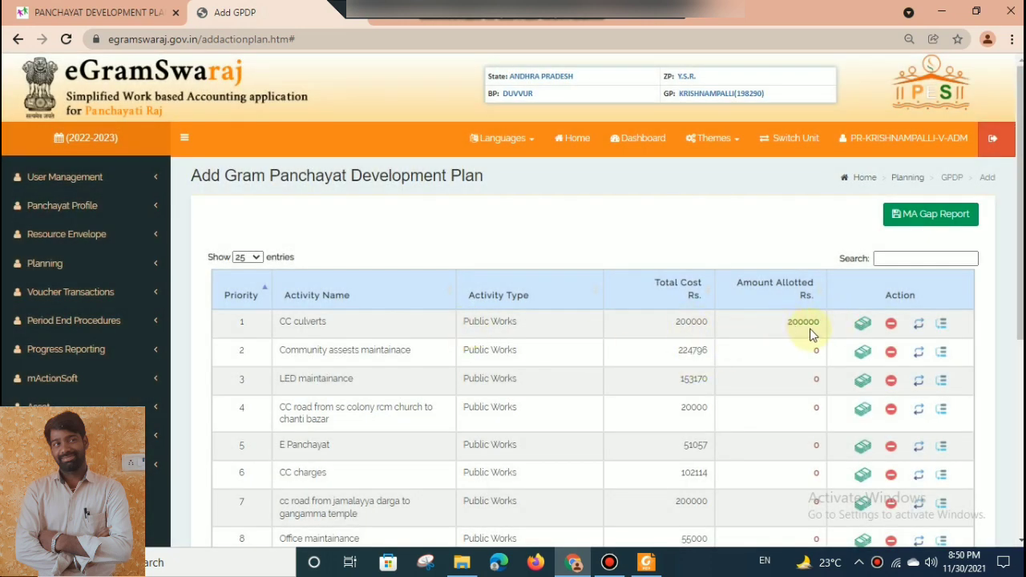
# Try to open the fund details of the Community assests maintainace activity.
pyautogui.scroll(-1, 507, 322)
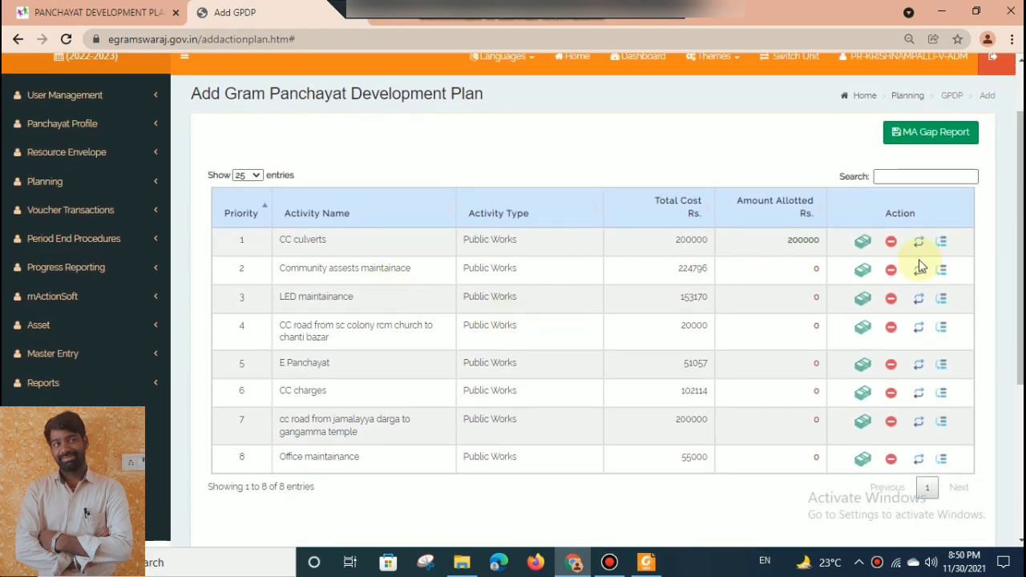
pyautogui.click(862, 271)
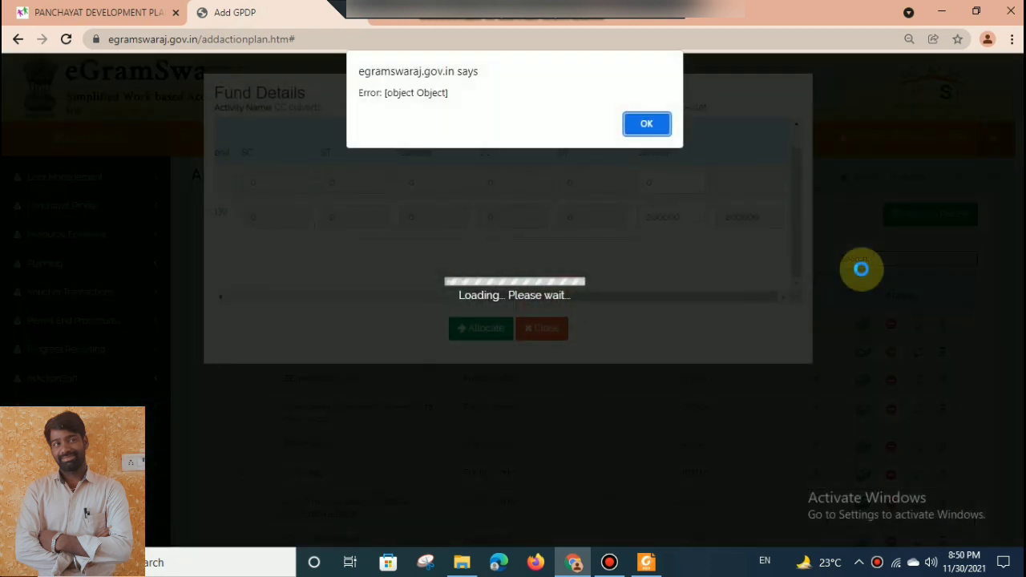
pyautogui.click(648, 128)
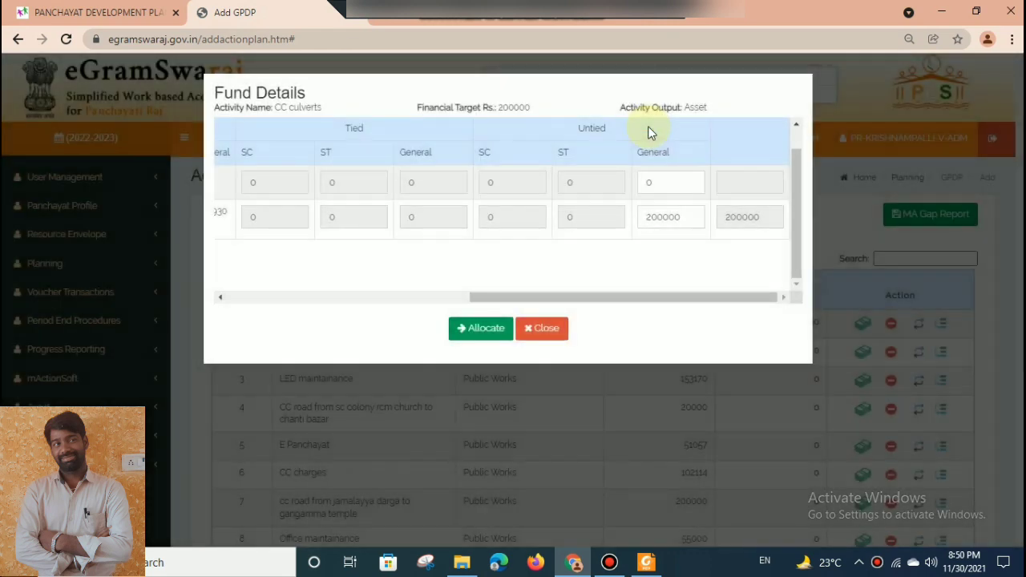
# Retry the Rs. 200000 untied General allocation for CC culverts, and try again to open the funds for Community assests maintainace.
pyautogui.moveTo(486, 296); pyautogui.dragTo(213, 289)
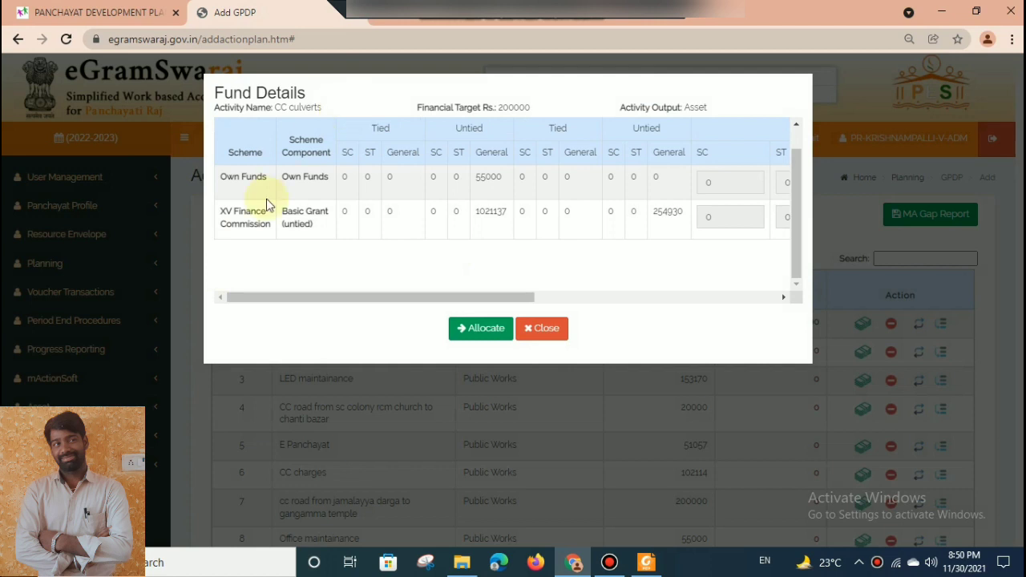
pyautogui.moveTo(348, 296); pyautogui.dragTo(630, 296)
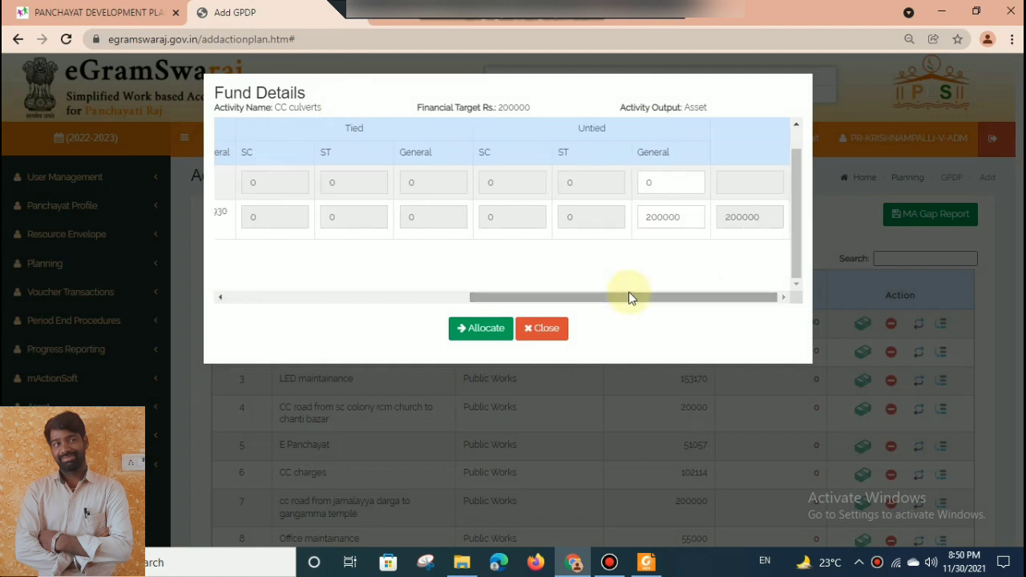
pyautogui.click(662, 223)
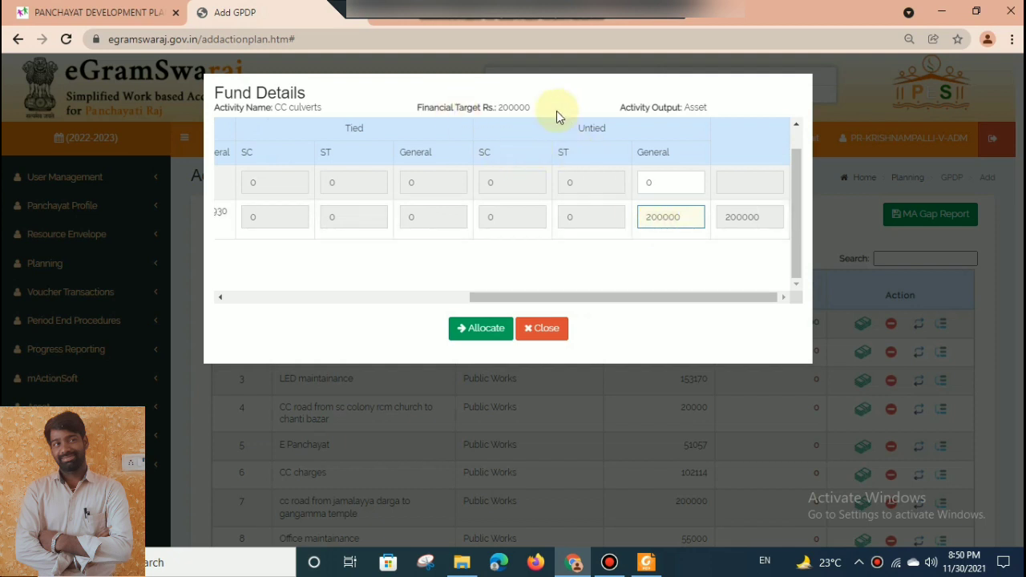
pyautogui.click(495, 329)
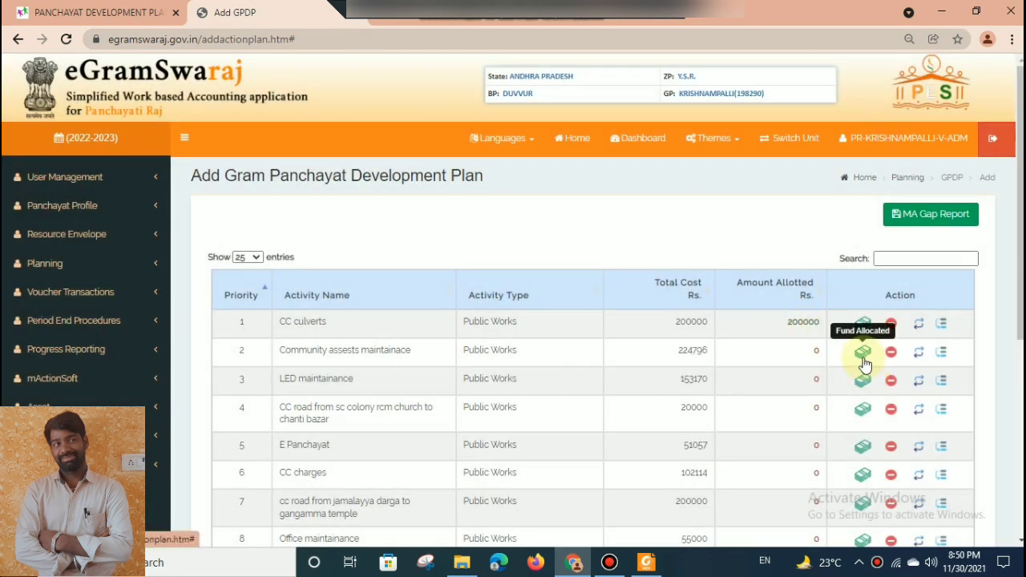
pyautogui.click(863, 357)
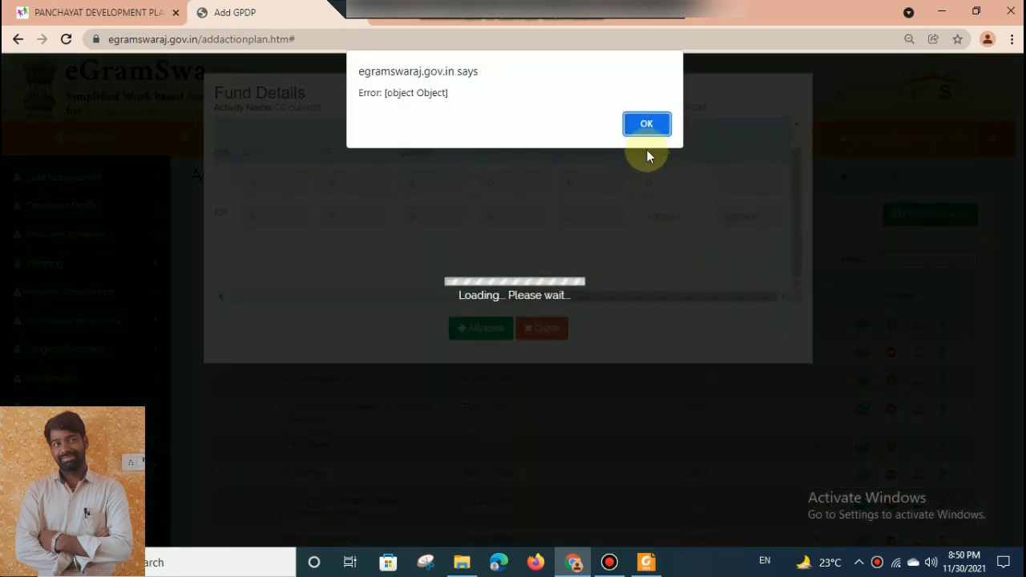
pyautogui.click(646, 124)
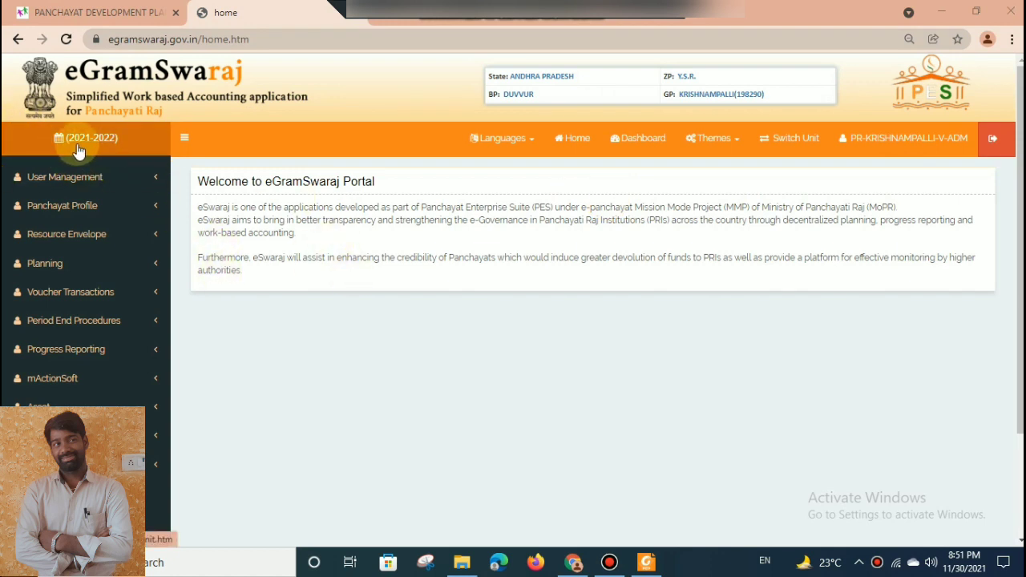
# Switch the assigned unit's financial year to 2022-2023.
pyautogui.click(790, 138)
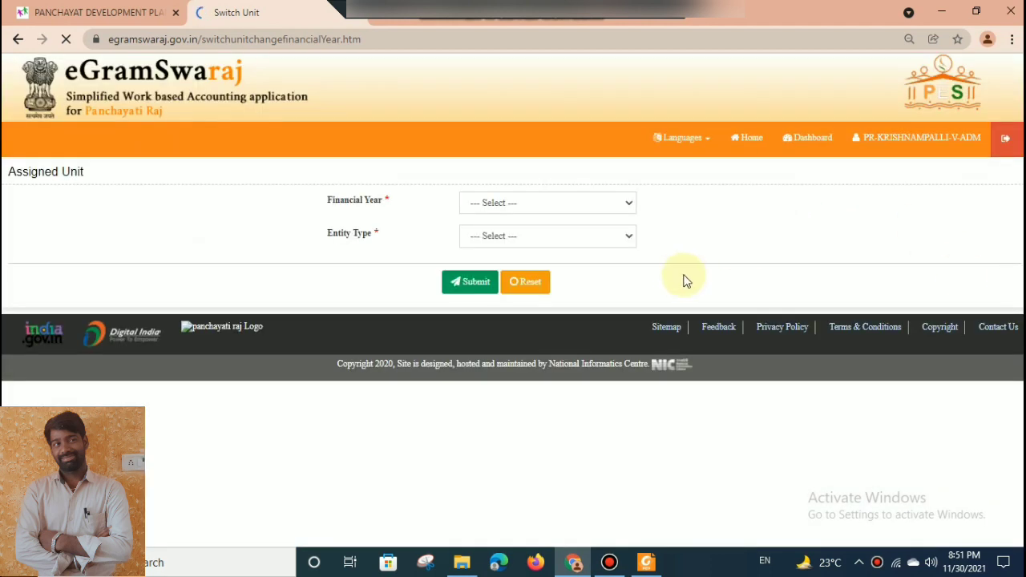
pyautogui.click(598, 210)
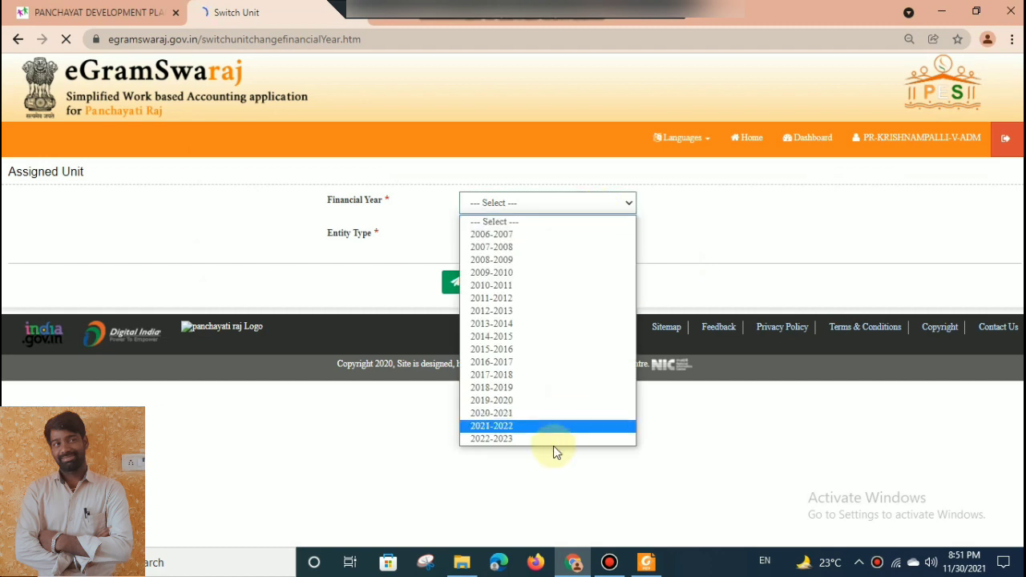
pyautogui.click(543, 434)
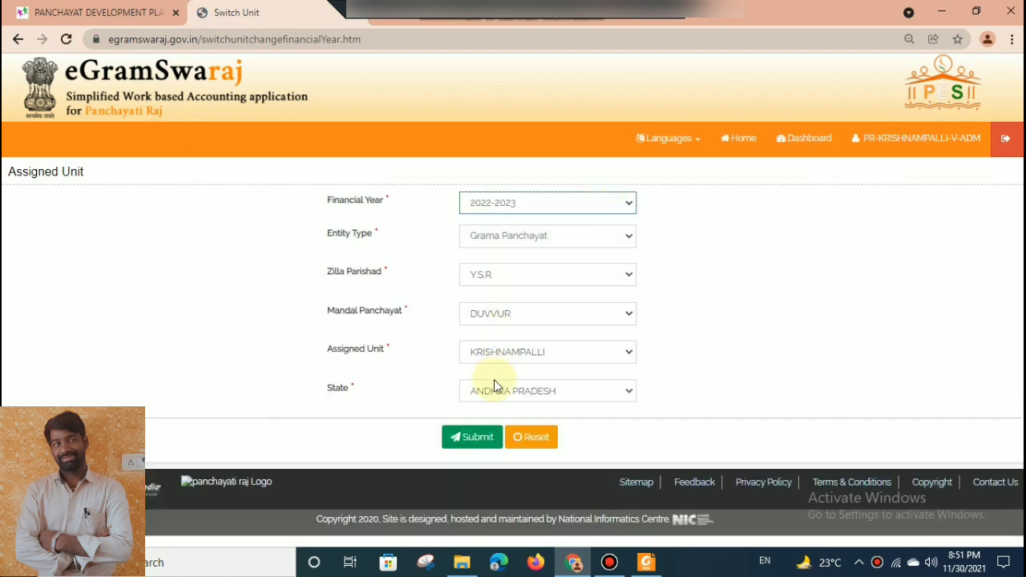
pyautogui.click(459, 441)
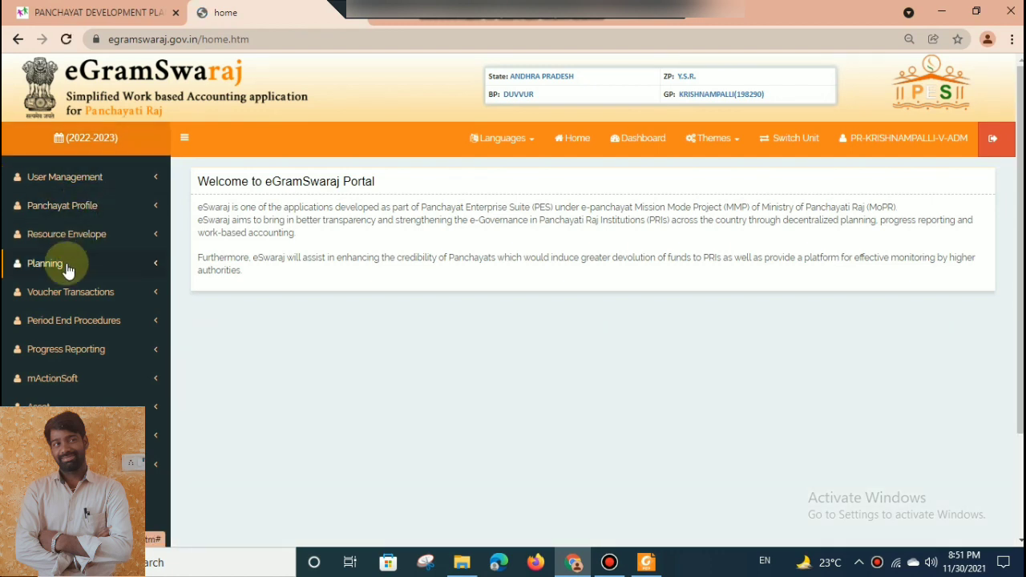
# Open the page for adding a Gram Panchayat Development Plan from the planning section's action plan again.
pyautogui.click(64, 263)
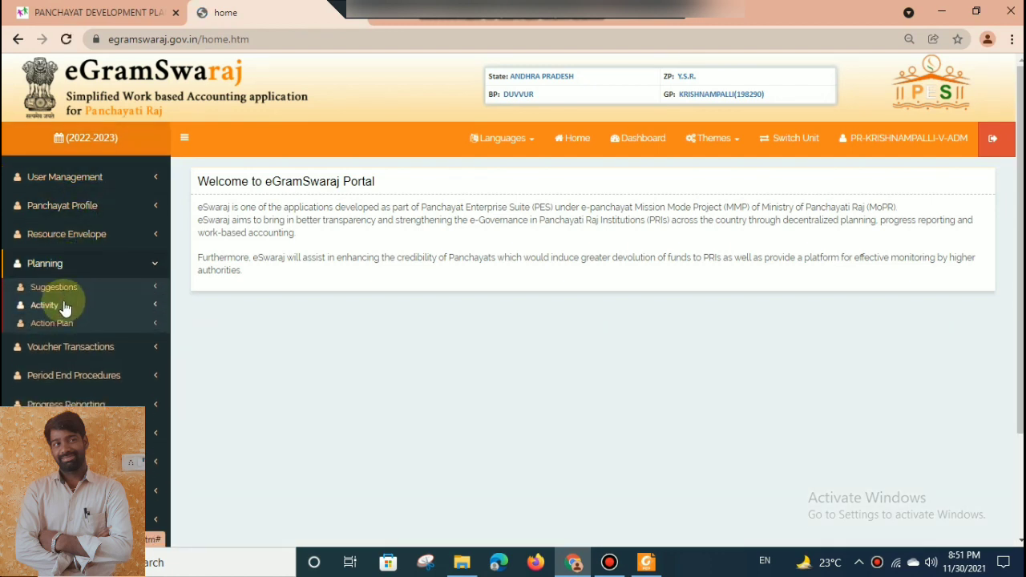
pyautogui.click(58, 325)
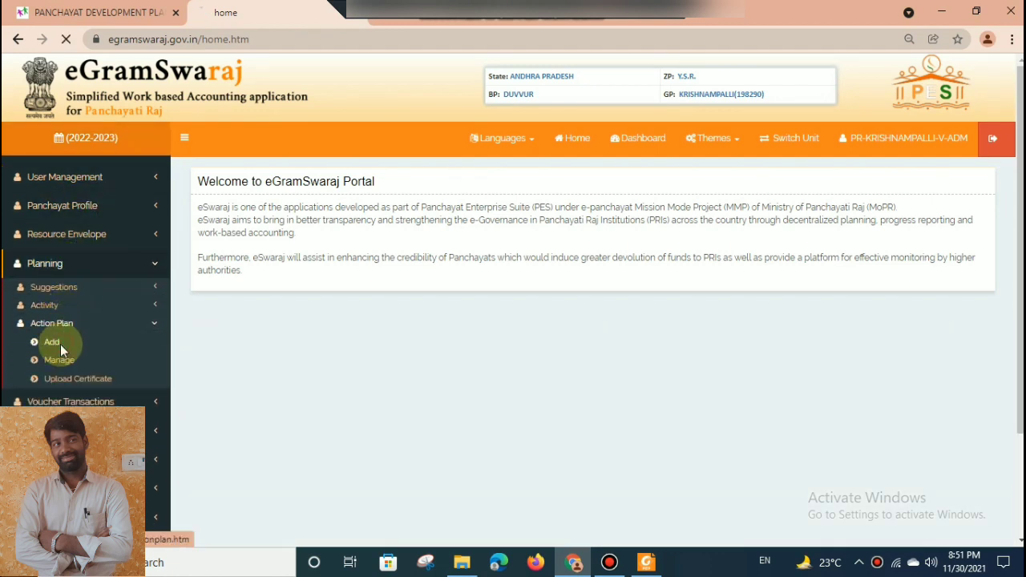
pyautogui.click(51, 342)
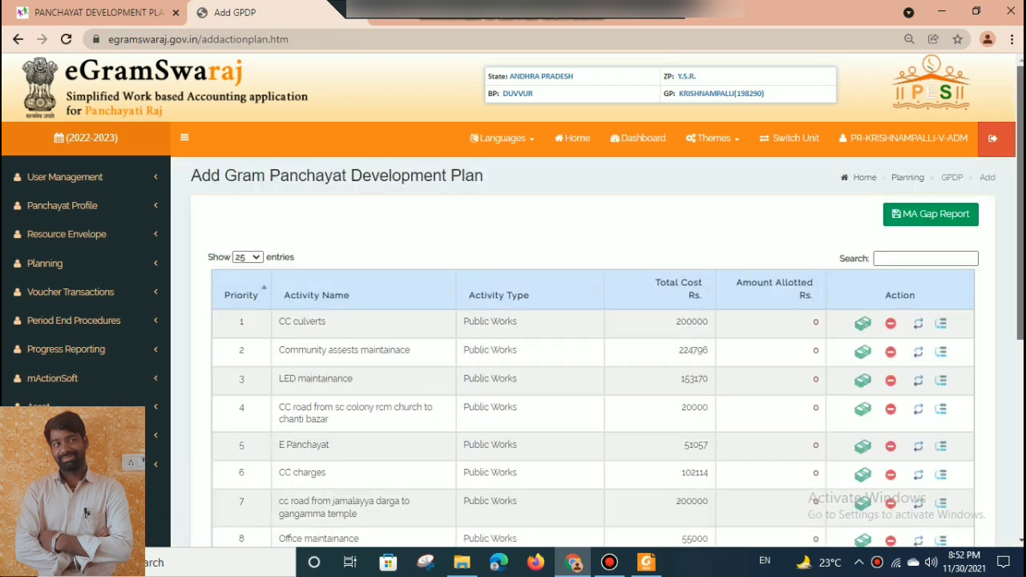
# Allocate Rs. 200000 to the CC culverts activity from the XV Finance Commission's Basic Grant (untied), under Untied General.
pyautogui.scroll(-2, 1008, 291)
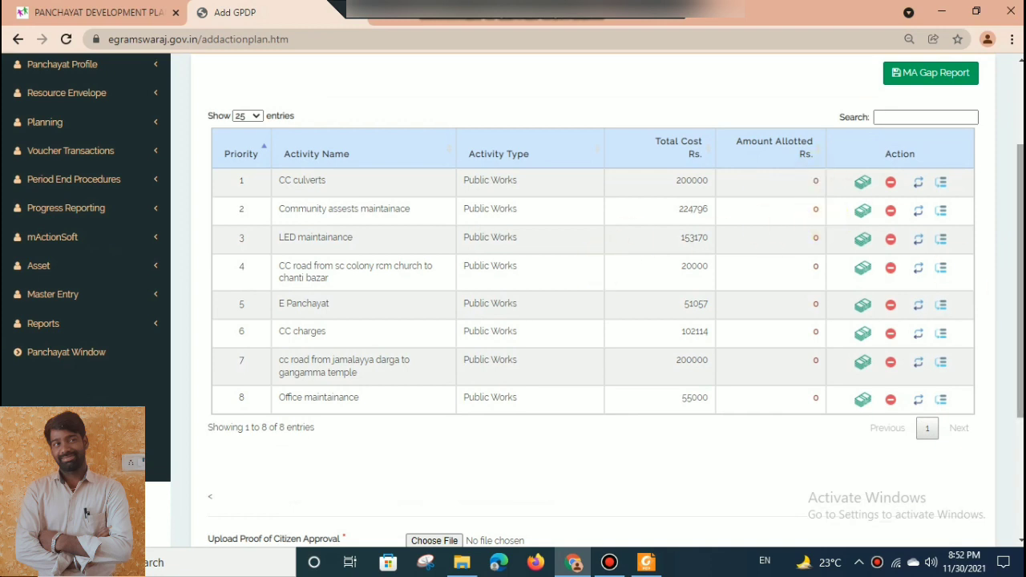
pyautogui.scroll(-3, 879, 298)
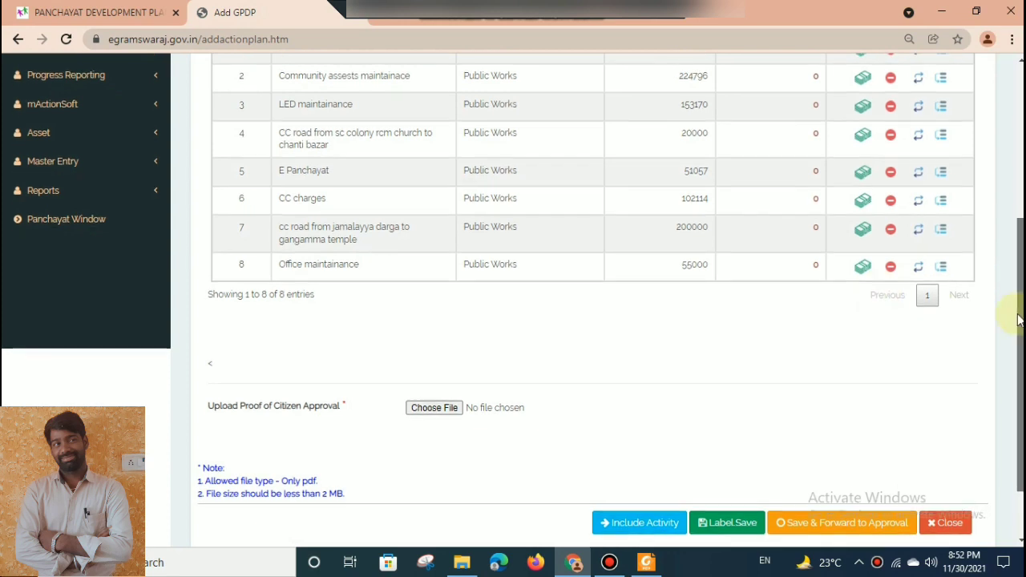
pyautogui.scroll(4, 1018, 319)
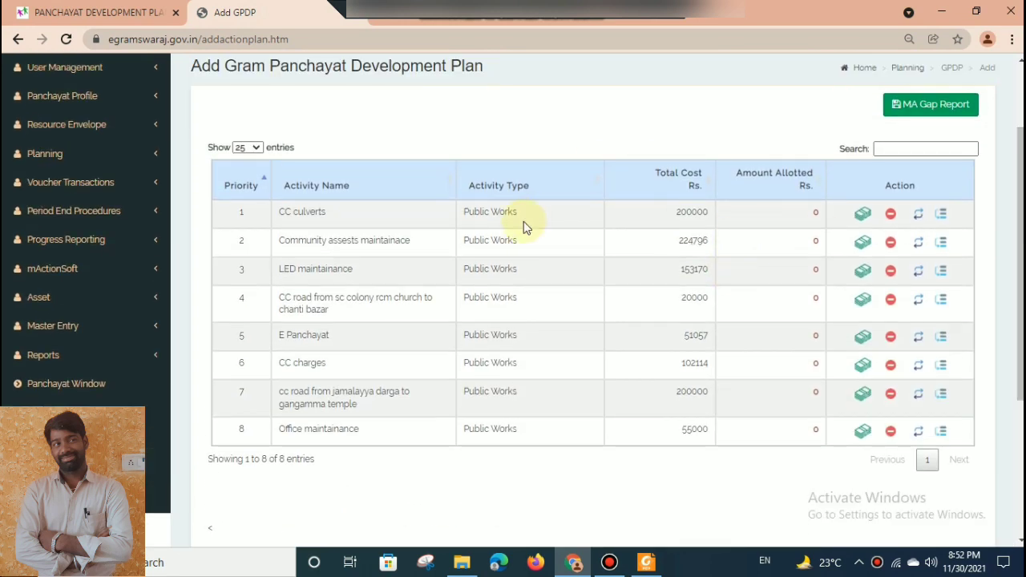
pyautogui.click(858, 219)
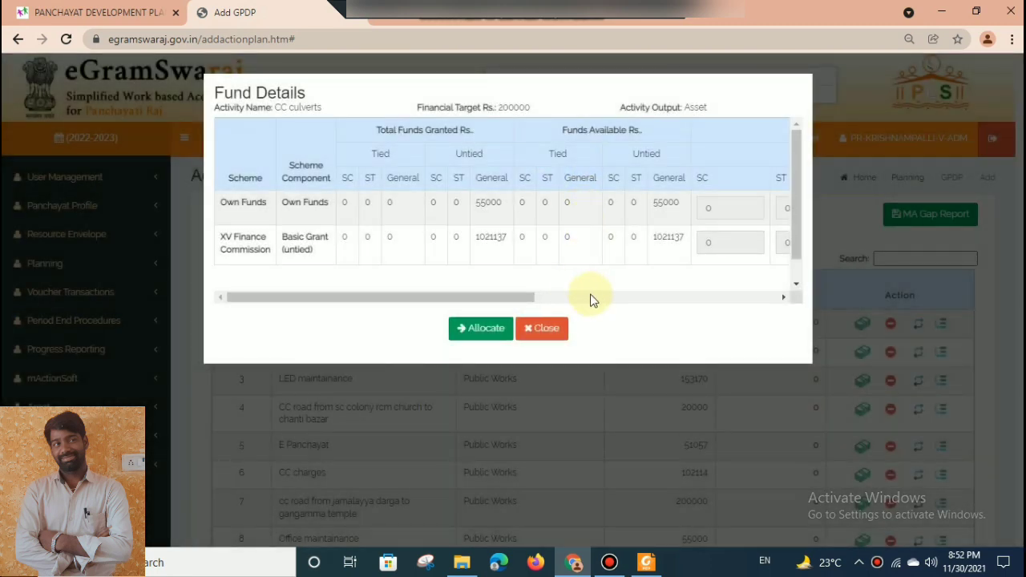
pyautogui.click(590, 298)
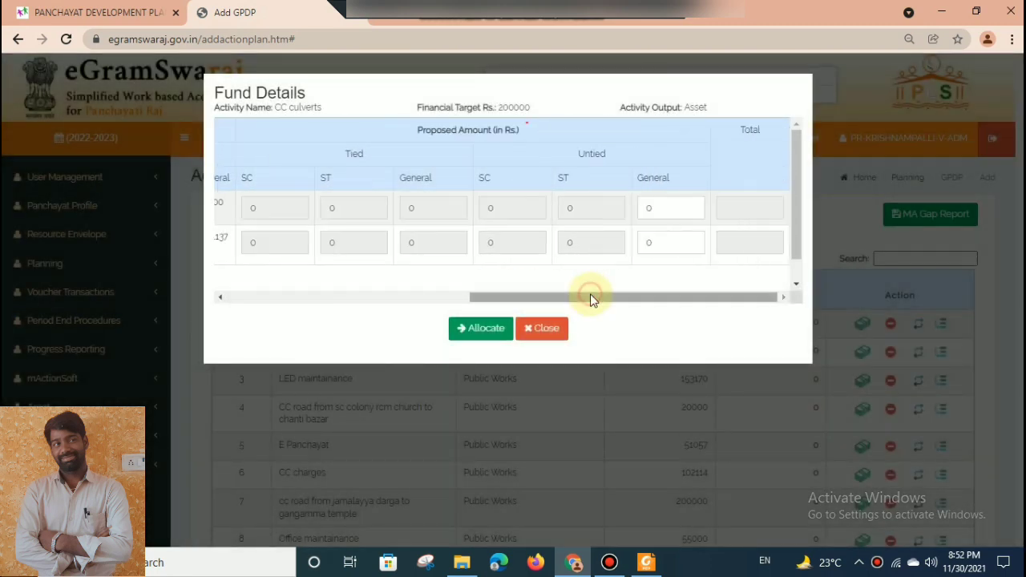
pyautogui.doubleClick(672, 244)
pyautogui.write('200000')
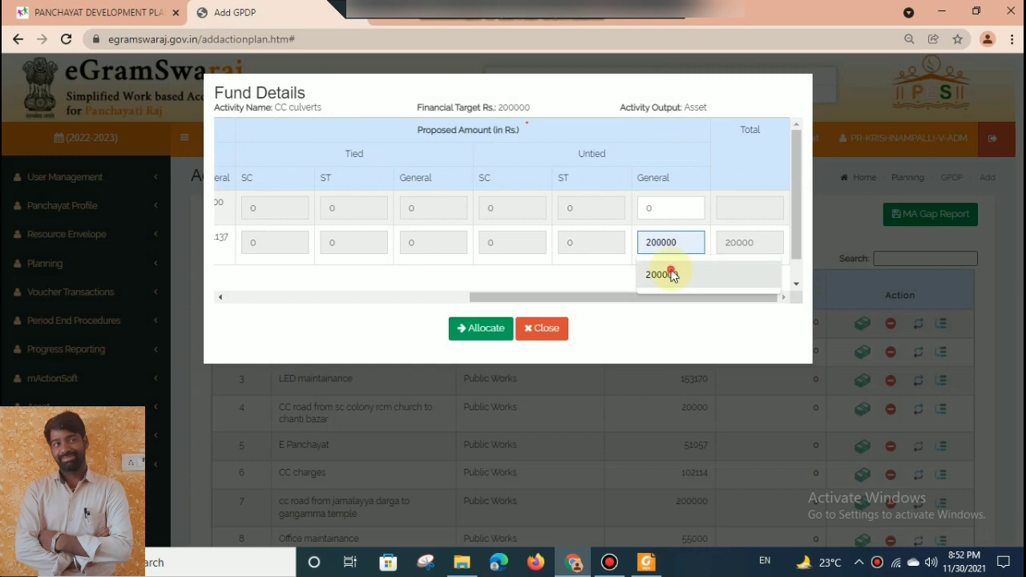
pyautogui.click(671, 273)
pyautogui.click(468, 327)
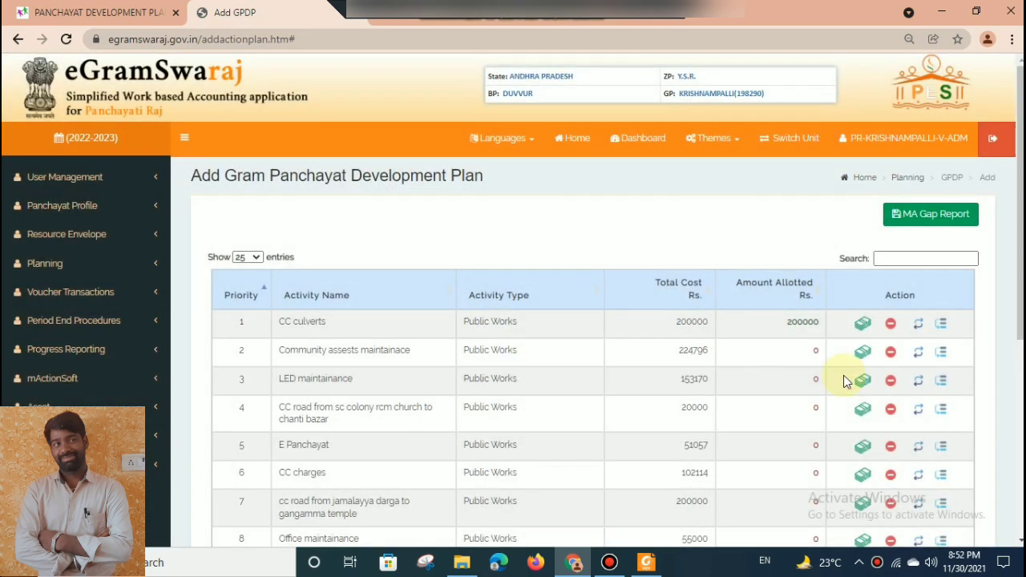
# Try to allocate funds to Community assests maintainace from the XV Finance Commission's Basic Grant (untied), under Untied General.
pyautogui.click(862, 353)
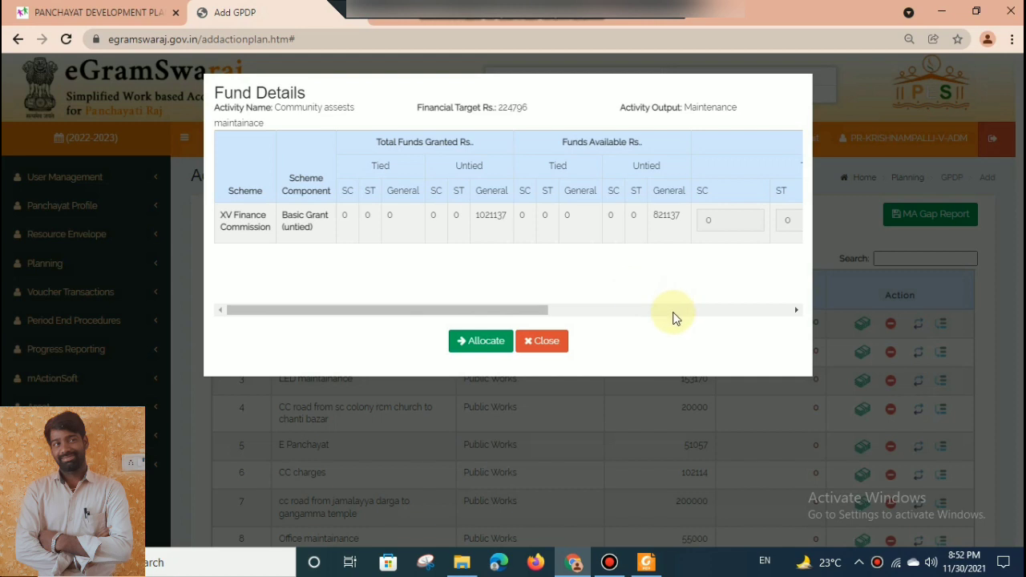
pyautogui.click(674, 313)
pyautogui.moveTo(676, 314); pyautogui.dragTo(700, 314)
pyautogui.doubleClick(675, 222)
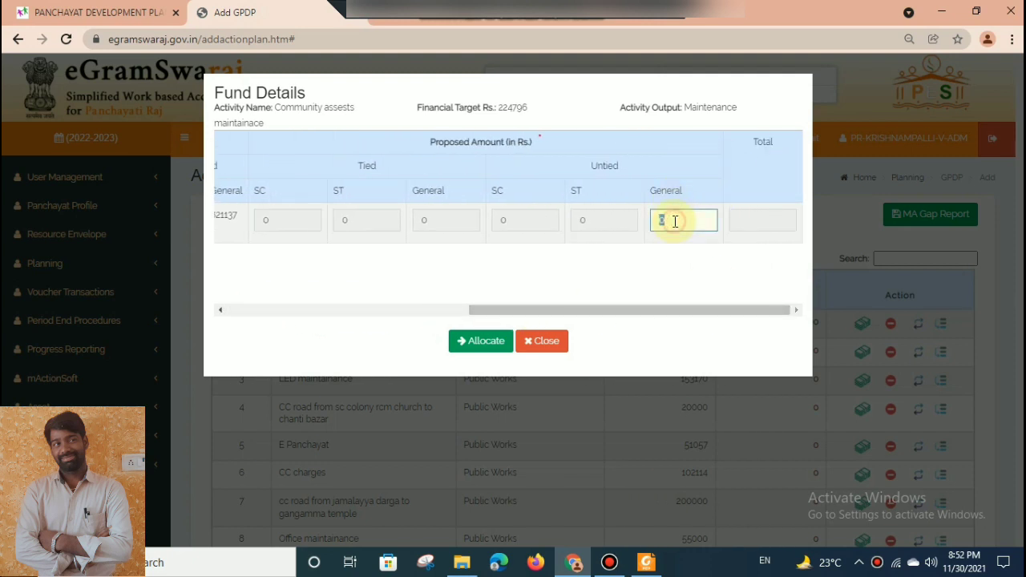
pyautogui.write('22')
pyautogui.press('BackSpace')
pyautogui.write('114796')
pyautogui.click(470, 343)
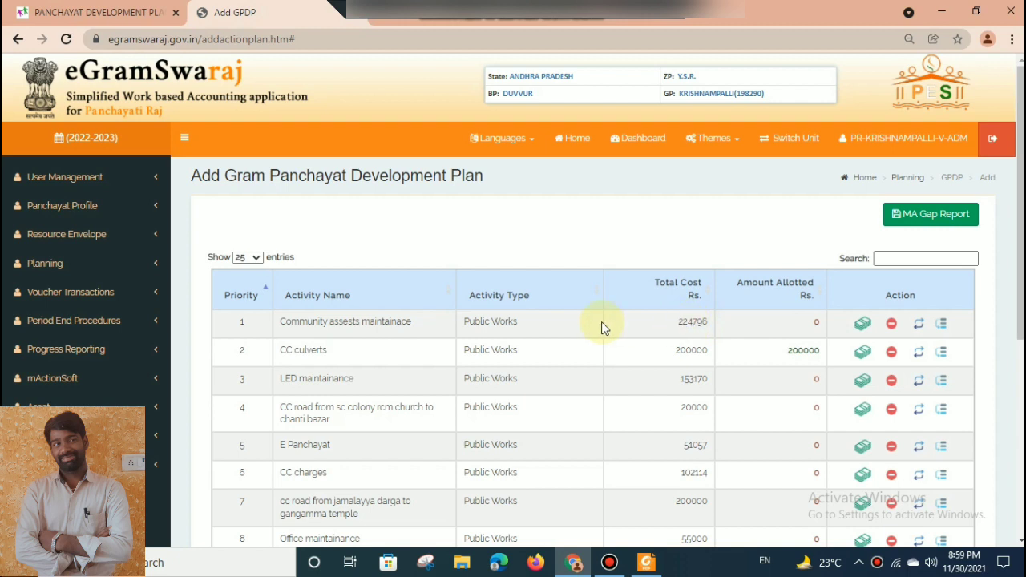
pyautogui.click(104, 263)
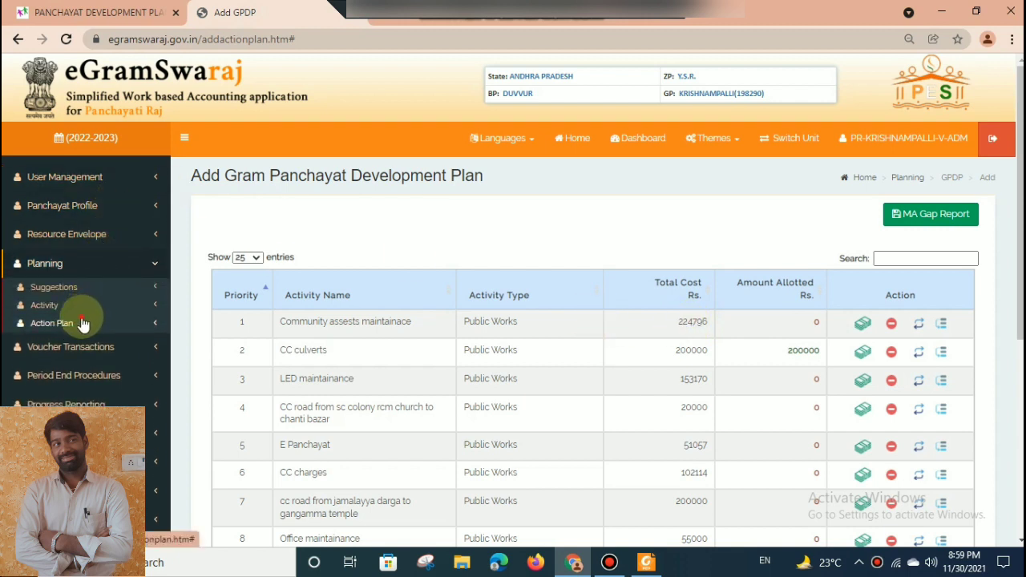
pyautogui.click(84, 323)
pyautogui.click(69, 308)
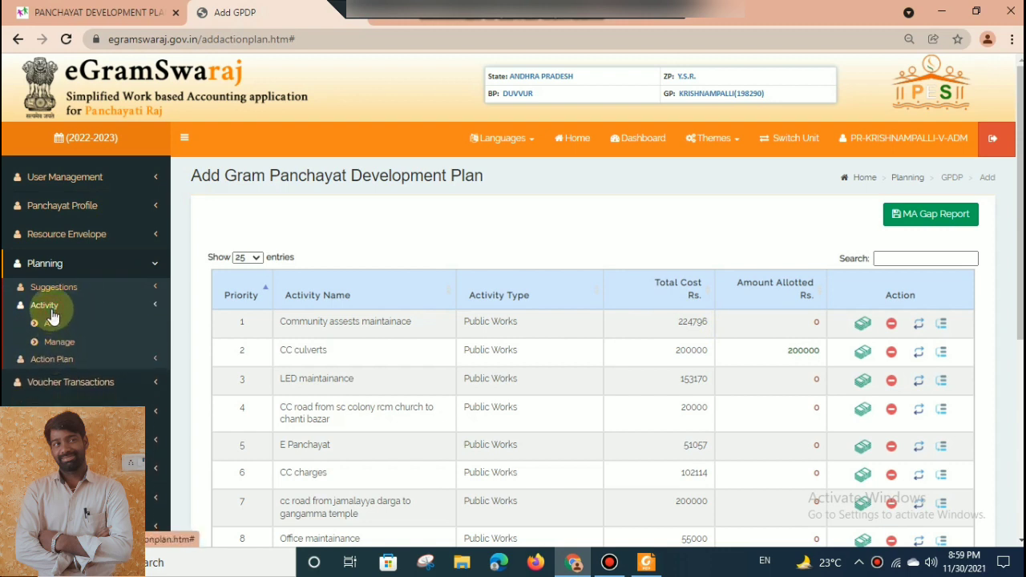
pyautogui.click(52, 315)
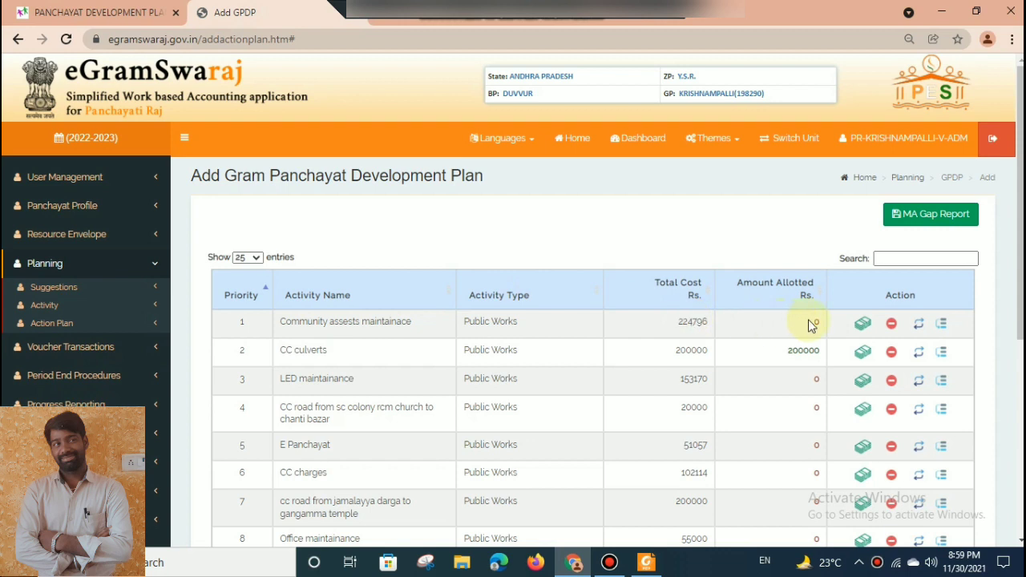
# Send the Community assests maintainace activity back for revision from the development plan.
pyautogui.click(920, 325)
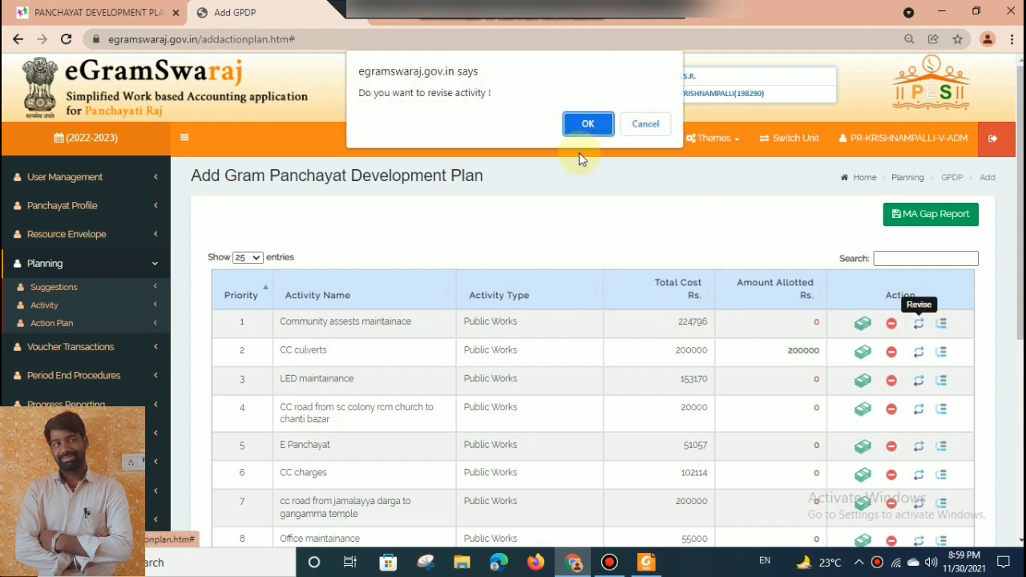
pyautogui.click(584, 124)
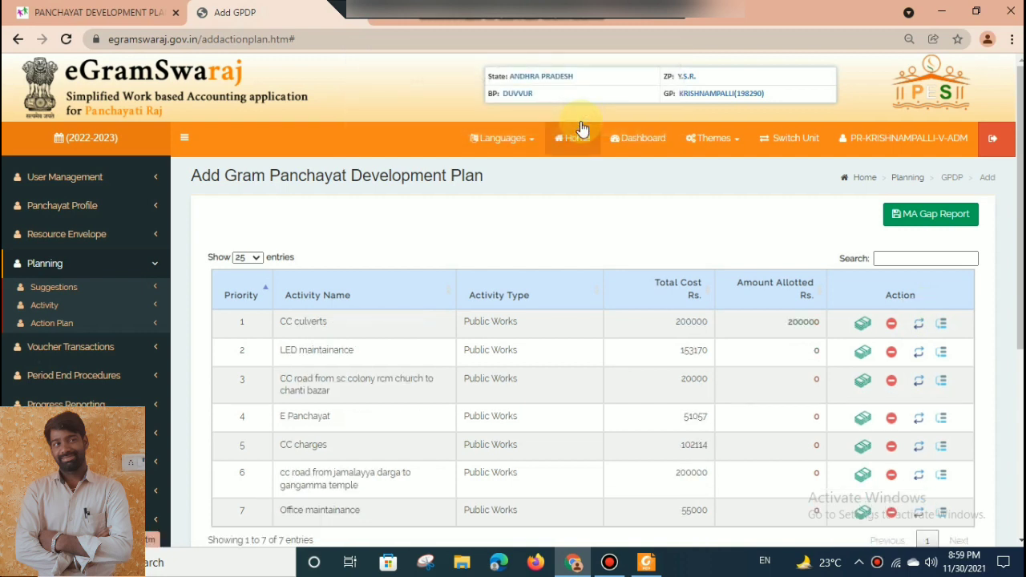
# Open the page for managing planning activities and retrieve the activities of type Public Works.
pyautogui.click(83, 313)
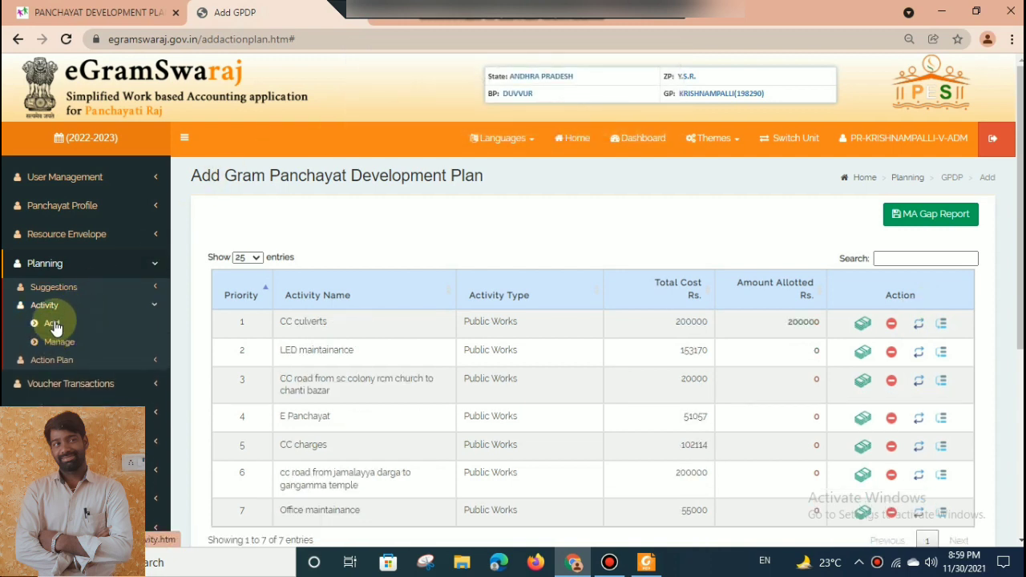
pyautogui.click(57, 342)
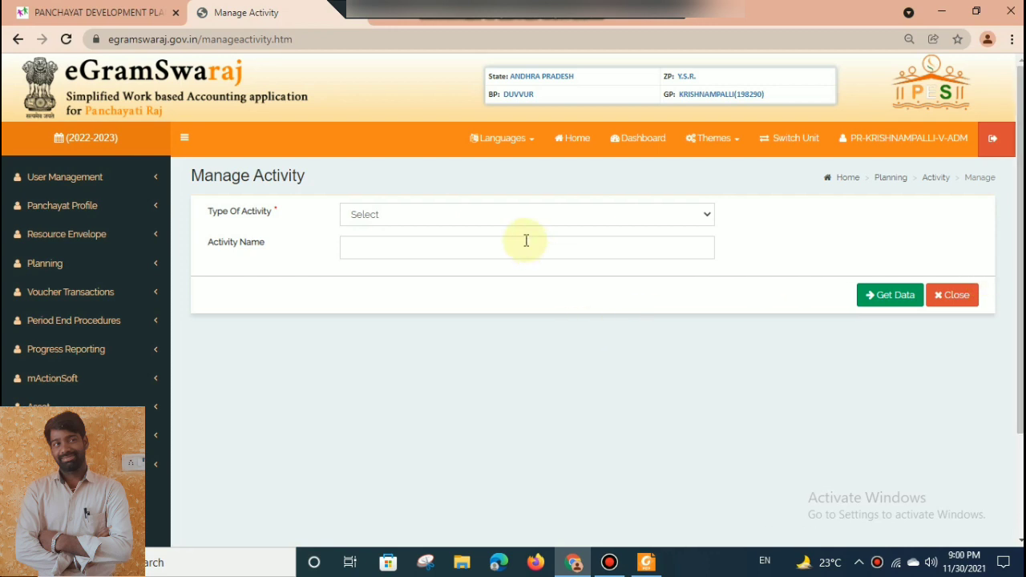
pyautogui.click(514, 218)
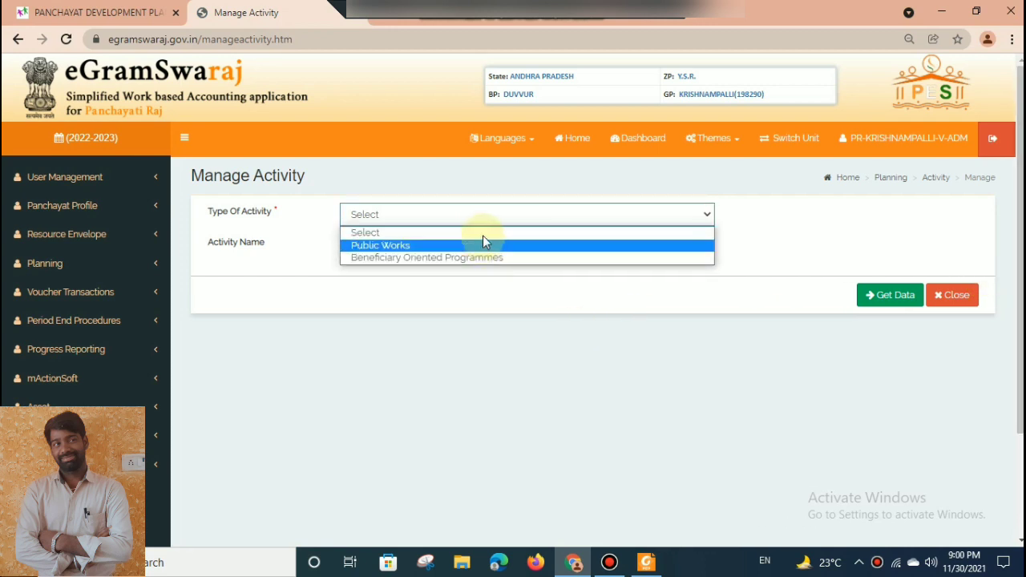
pyautogui.click(469, 244)
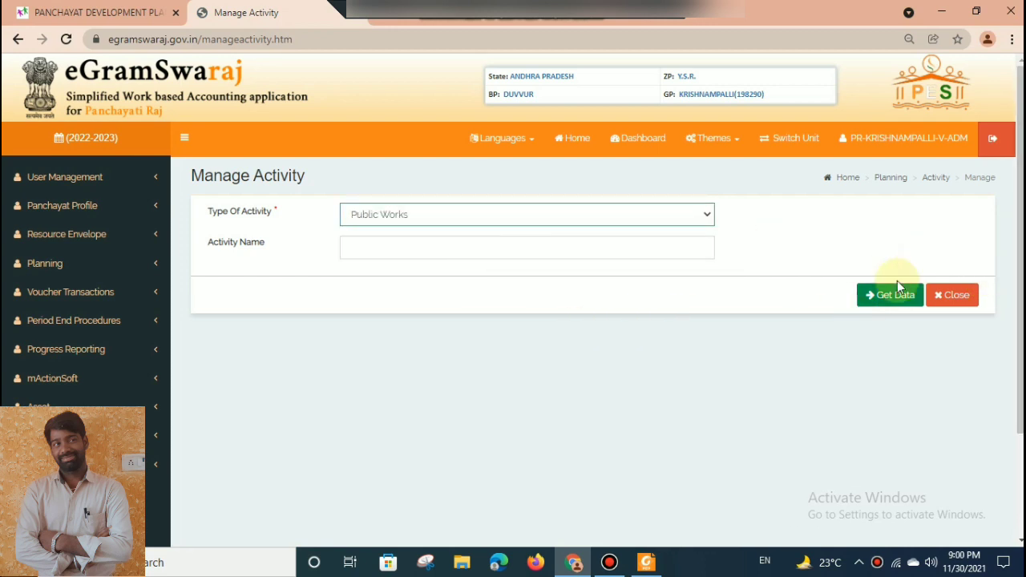
pyautogui.click(876, 302)
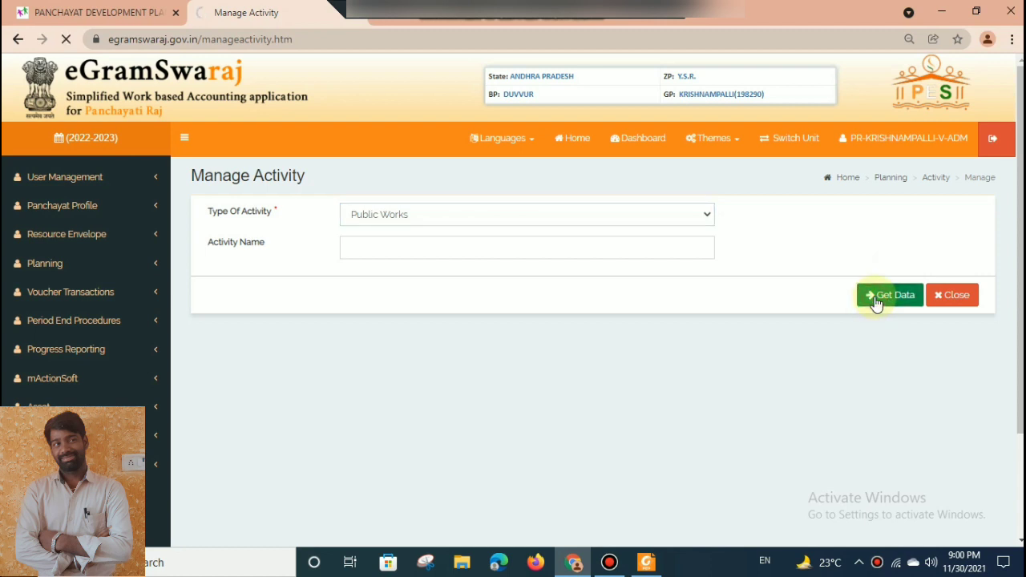
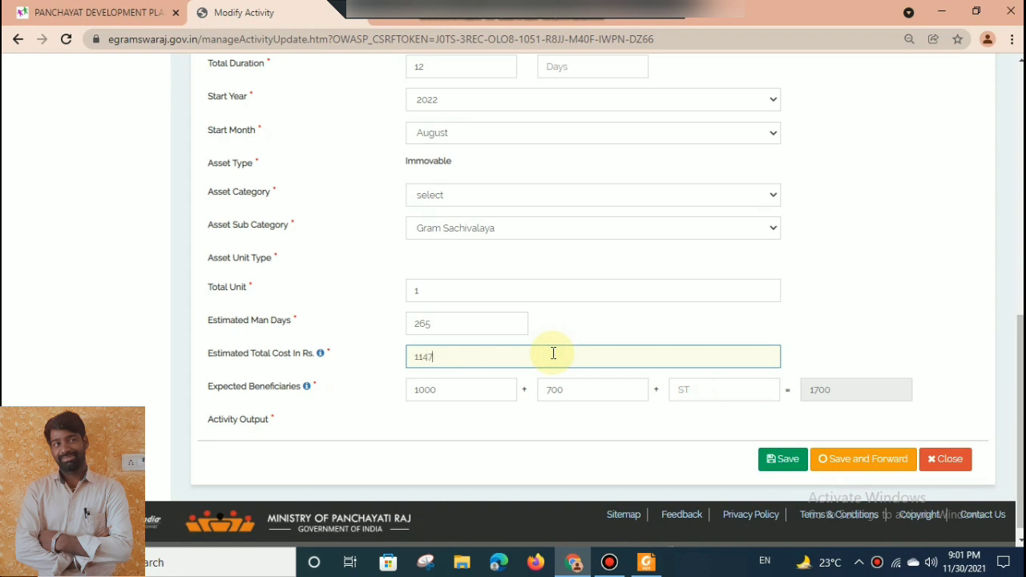
# Set the estimated total cost of Community assests maintainace to Rs. 114796 and choose its focus area.
pyautogui.click(949, 304)
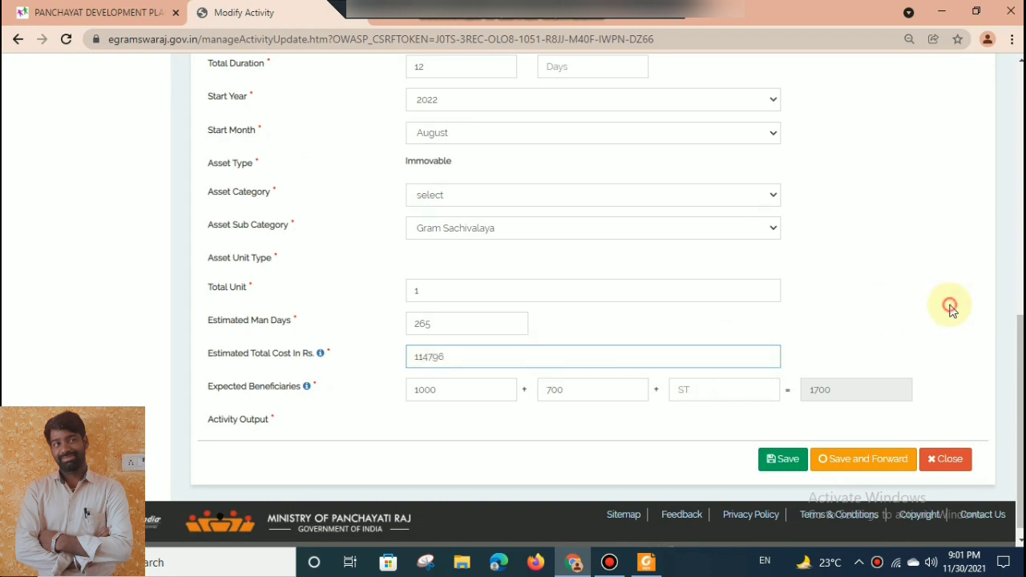
pyautogui.scroll(1, 1020, 401)
pyautogui.scroll(5, 593, 305)
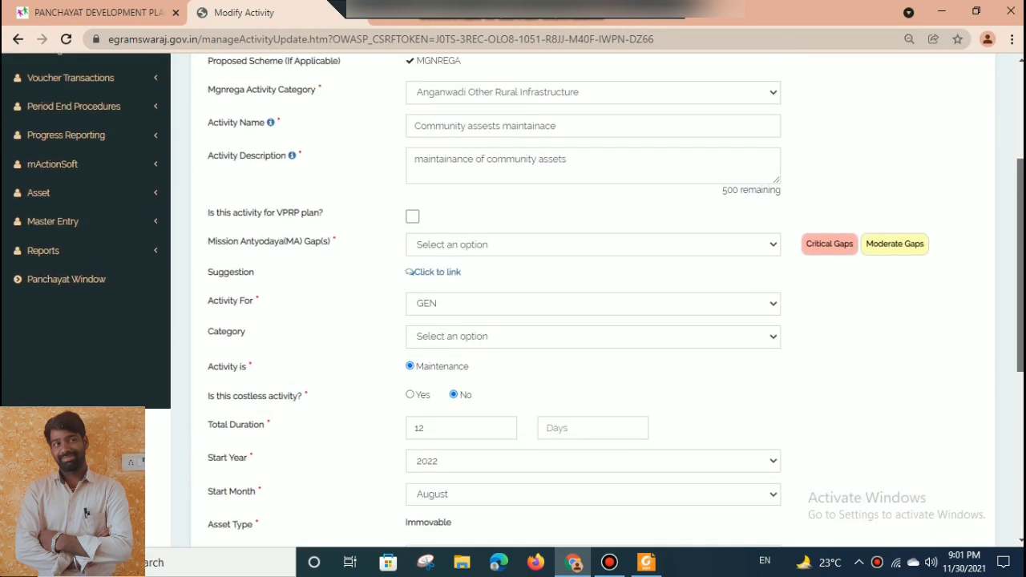
pyautogui.scroll(1, 594, 305)
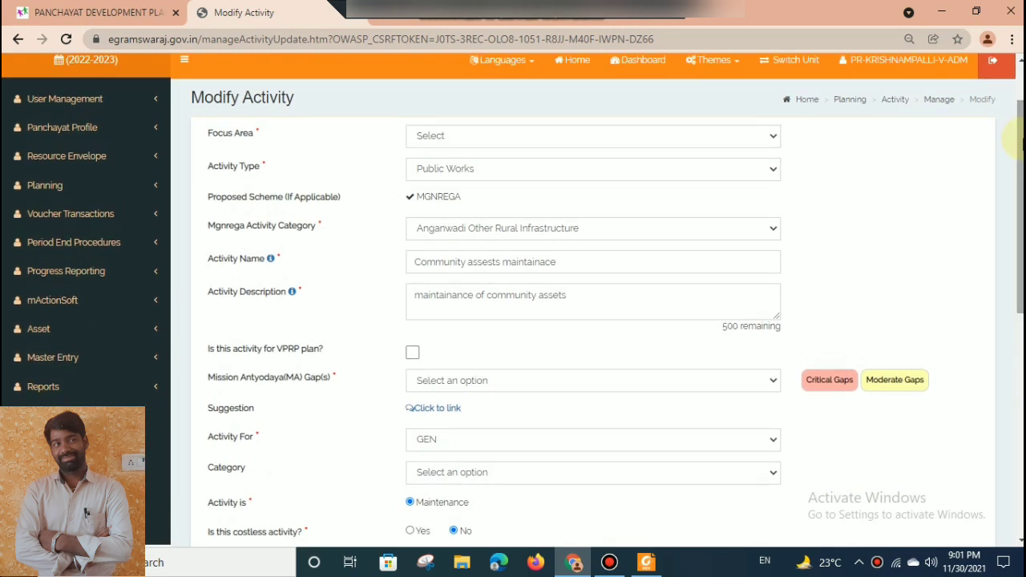
pyautogui.click(431, 138)
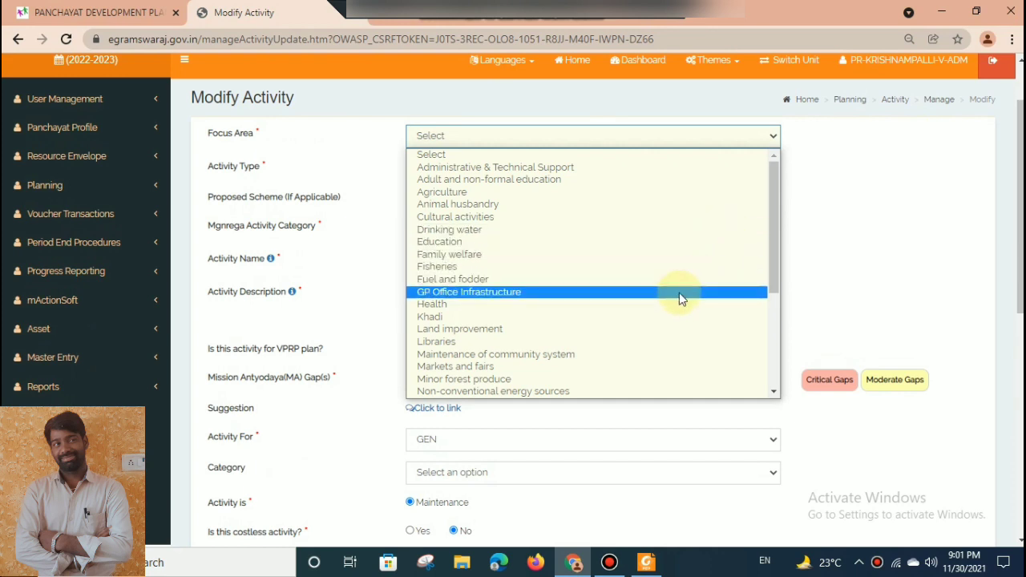
pyautogui.click(680, 292)
# Set the Mission Antyodaya gap of the Community assests maintainace activity to None.
pyautogui.moveTo(1022, 245); pyautogui.dragTo(1022, 289)
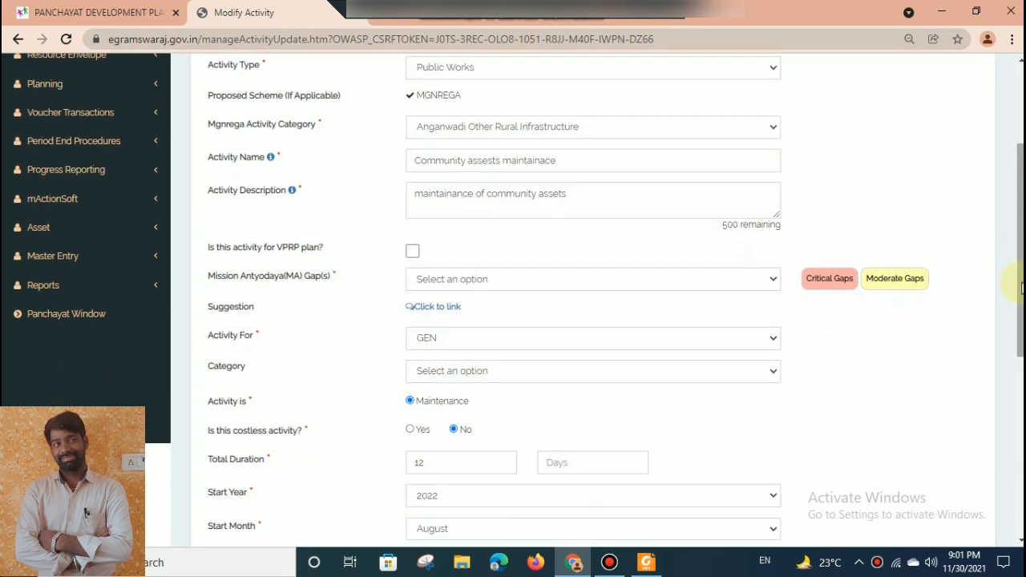
pyautogui.click(653, 286)
pyautogui.click(625, 302)
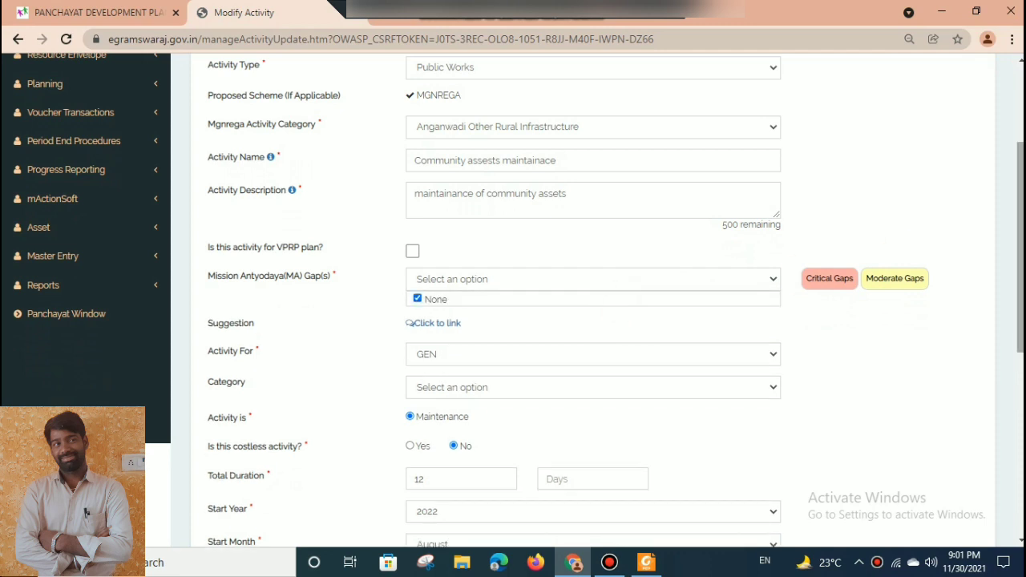
# Check which options are available for the activity's asset category and start month.
pyautogui.moveTo(1021, 247); pyautogui.dragTo(1021, 389)
pyautogui.click(514, 253)
pyautogui.click(514, 253)
pyautogui.click(514, 253)
pyautogui.click(513, 254)
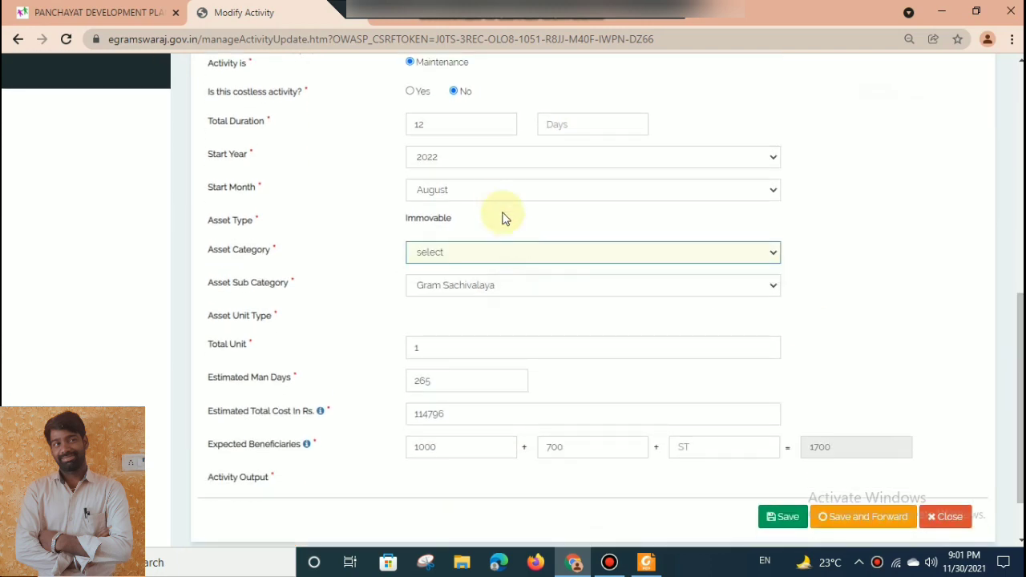
pyautogui.click(494, 191)
pyautogui.click(494, 190)
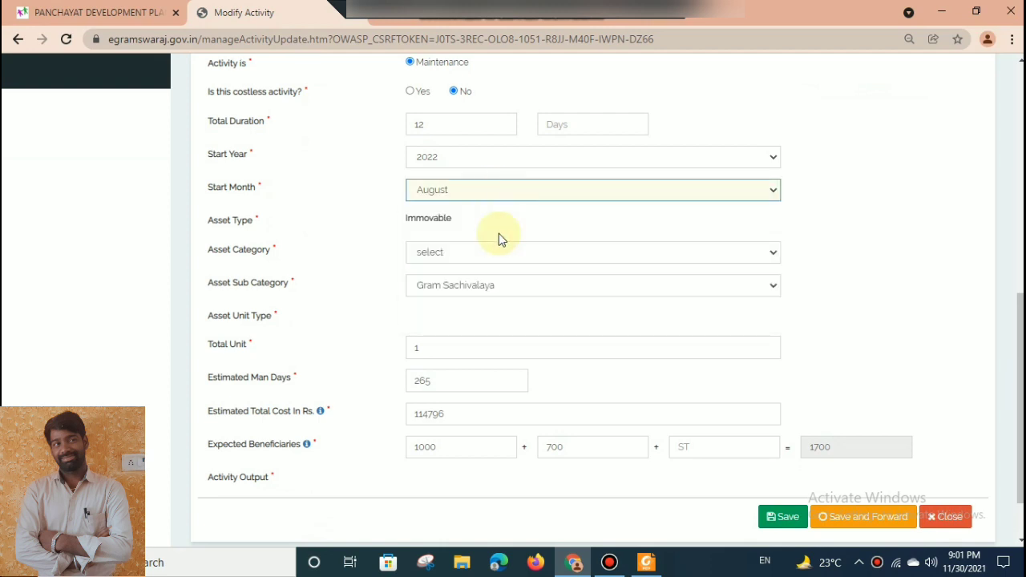
pyautogui.click(510, 253)
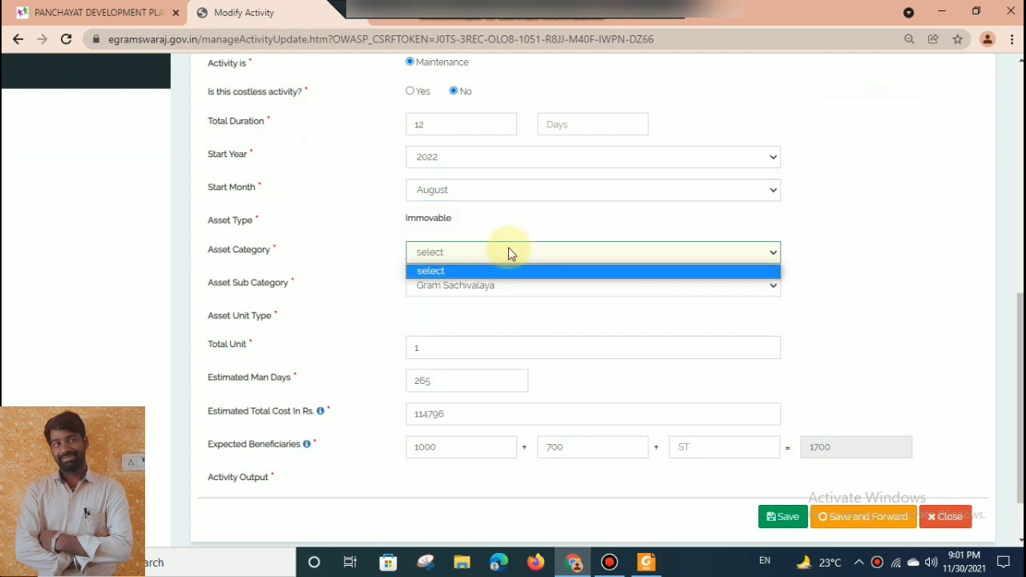
pyautogui.click(593, 311)
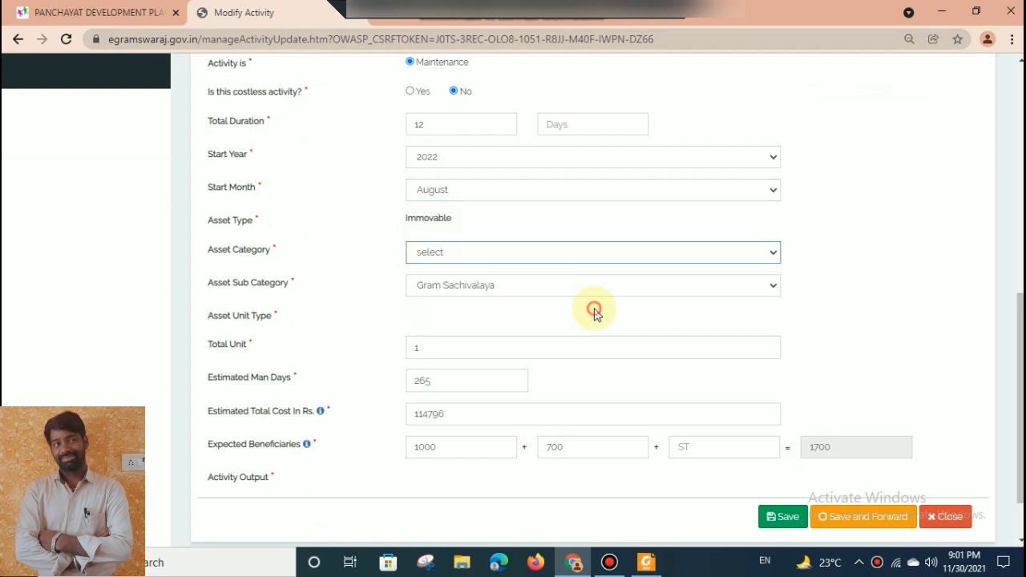
# Save and forward the revised activity to the planner, and open the page for adding the Gram Panchayat Development Plan.
pyautogui.click(853, 522)
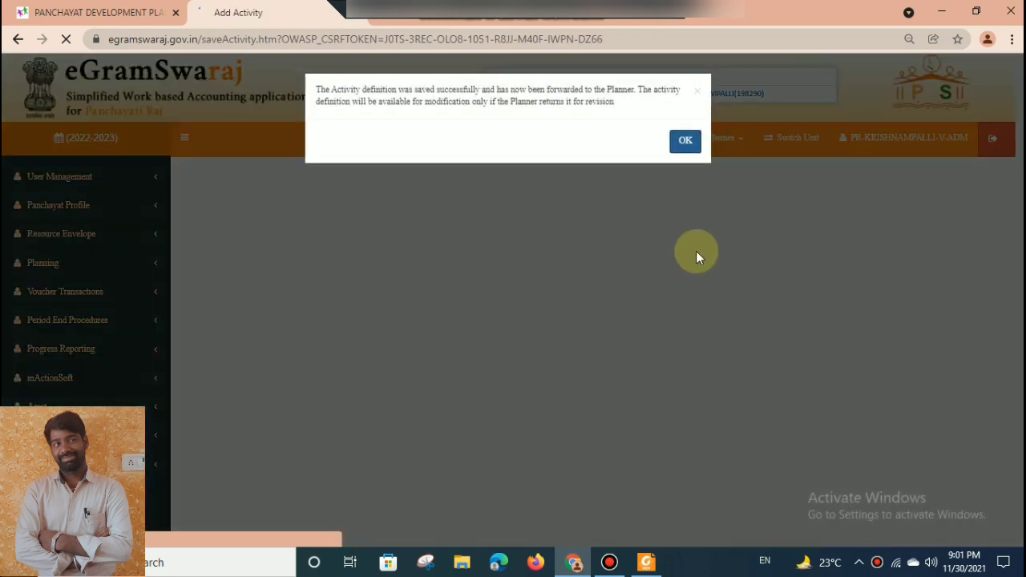
pyautogui.click(684, 142)
pyautogui.click(85, 272)
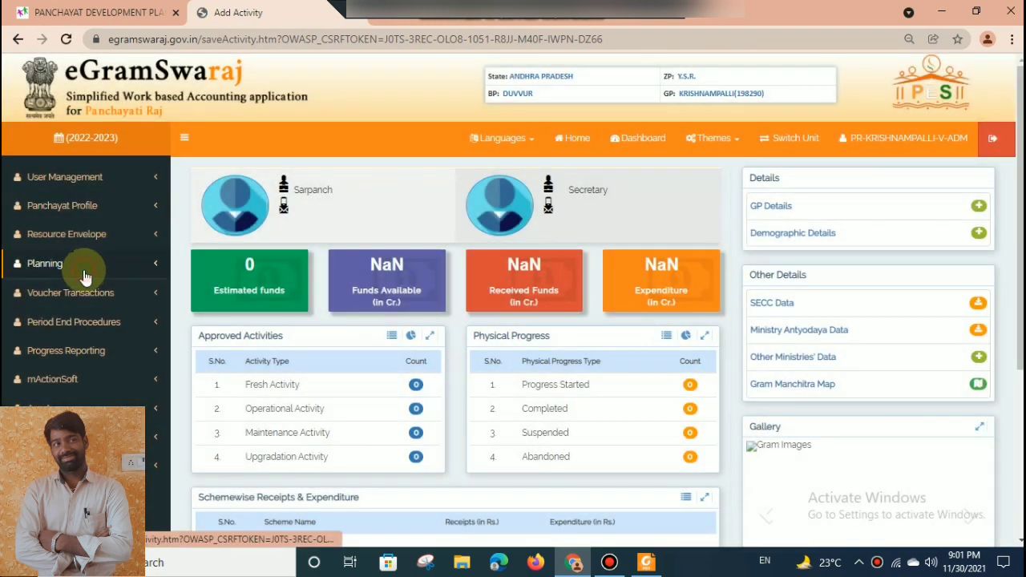
pyautogui.click(67, 324)
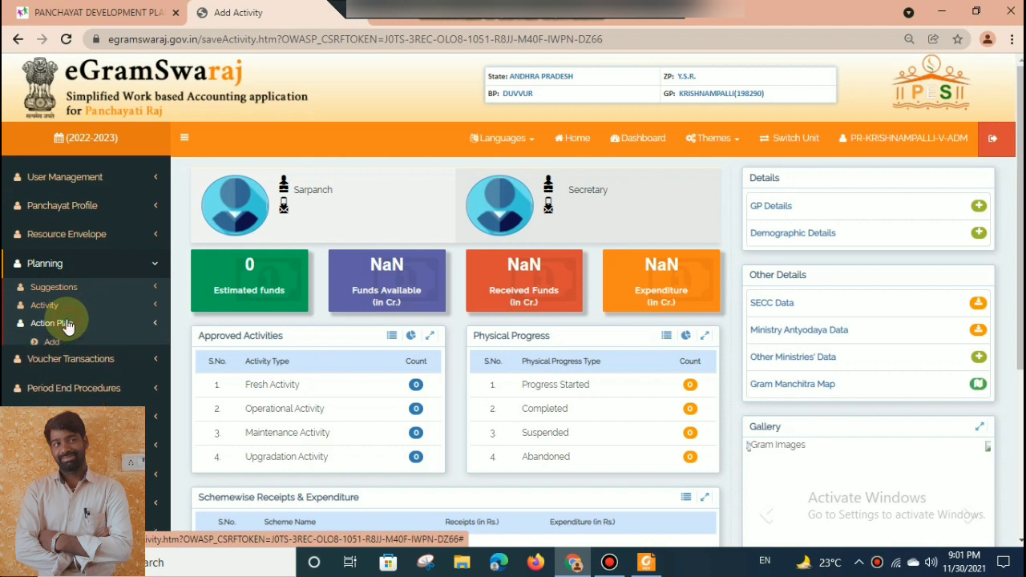
pyautogui.click(63, 343)
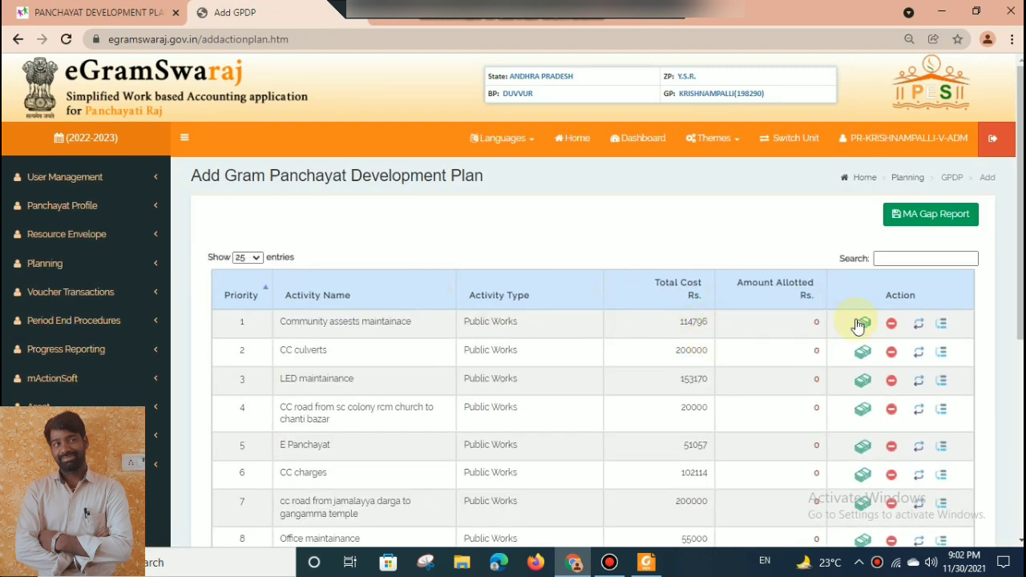
# Allocate Rs. 114796 to Community assests maintainace from the XV Finance Commission's Basic Grant (untied), under Untied General.
pyautogui.moveTo(1021, 254)
pyautogui.mouseDown()
pyautogui.moveTo(1021, 366)
pyautogui.moveTo(1021, 254)
pyautogui.mouseUp()
pyautogui.click(867, 309)
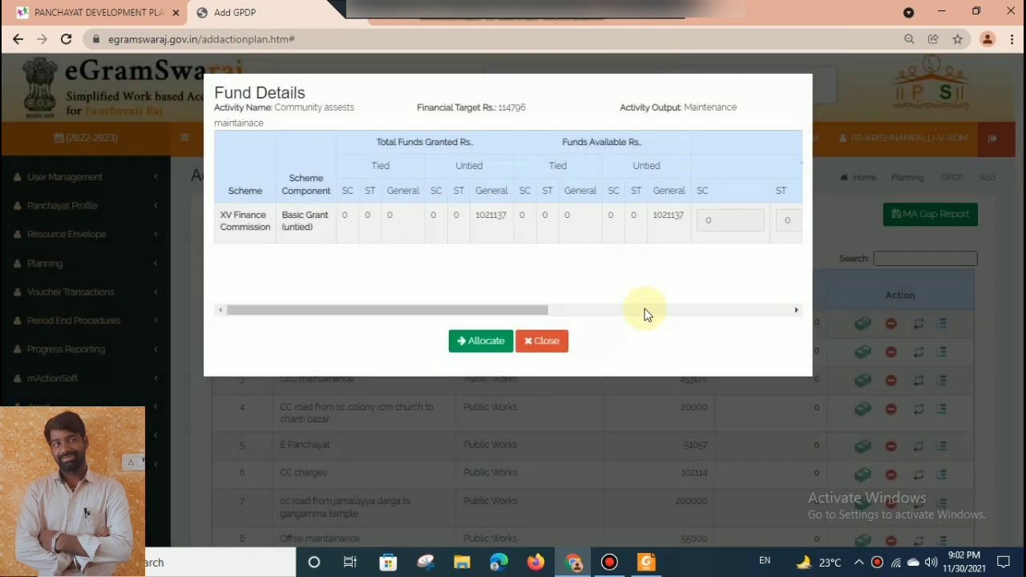
pyautogui.click(648, 314)
pyautogui.click(685, 218)
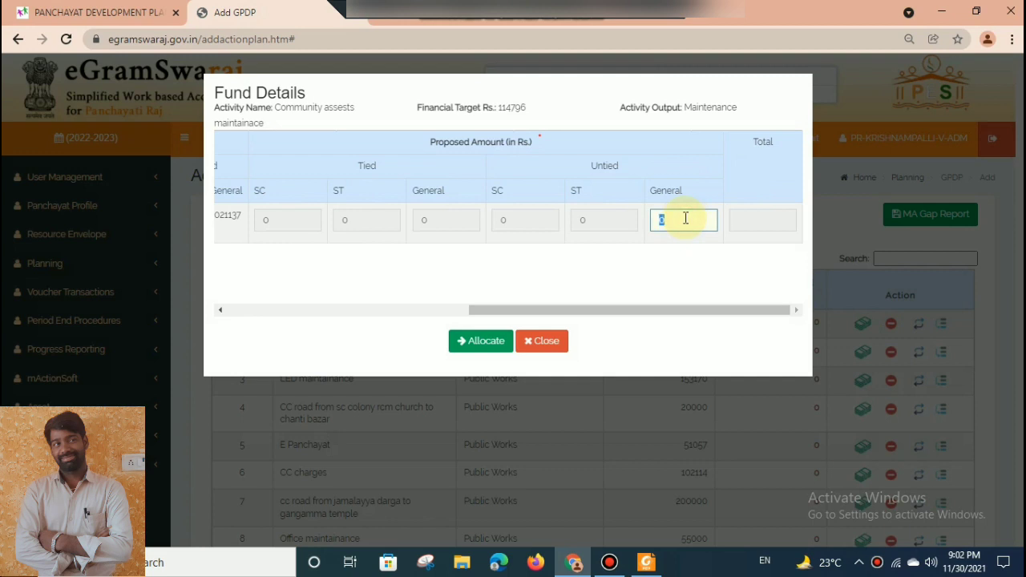
pyautogui.write('114796')
pyautogui.click(491, 351)
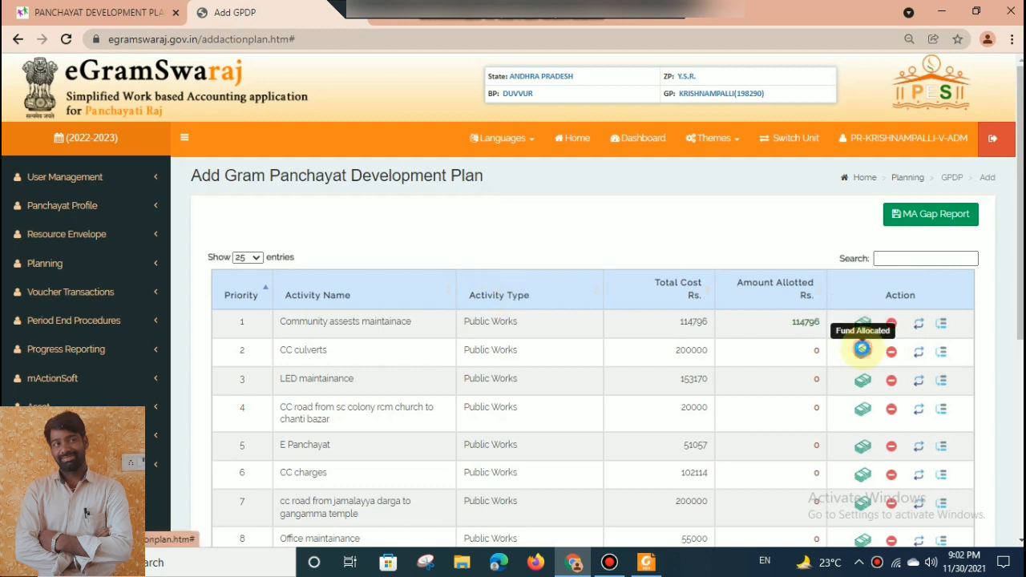
# Allocate Rs. 200000 to the CC culverts activity from the XV Finance Commission's Basic Grant (untied), under Untied General.
pyautogui.click(863, 351)
pyautogui.click(644, 302)
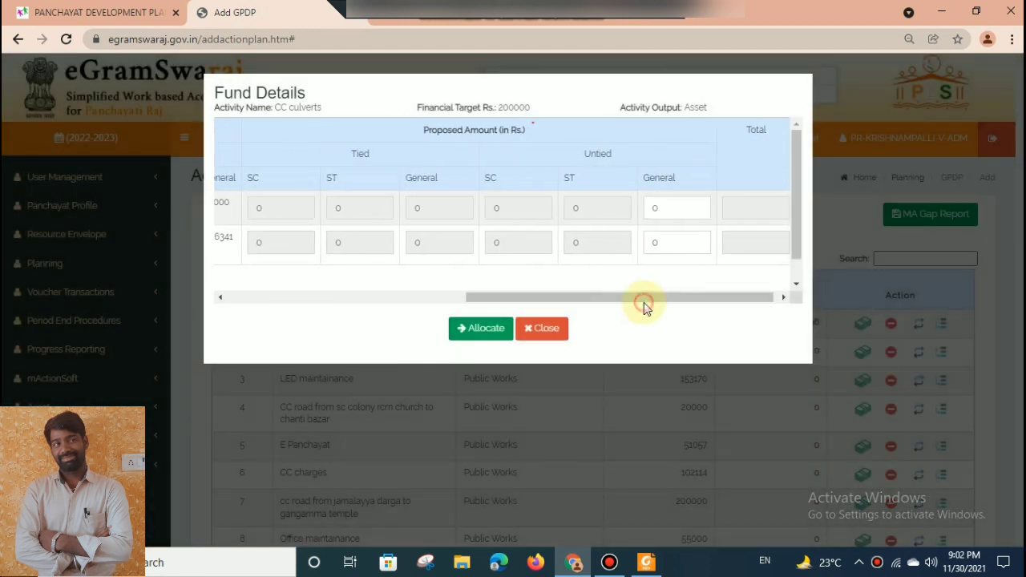
pyautogui.click(665, 235)
pyautogui.write('200000')
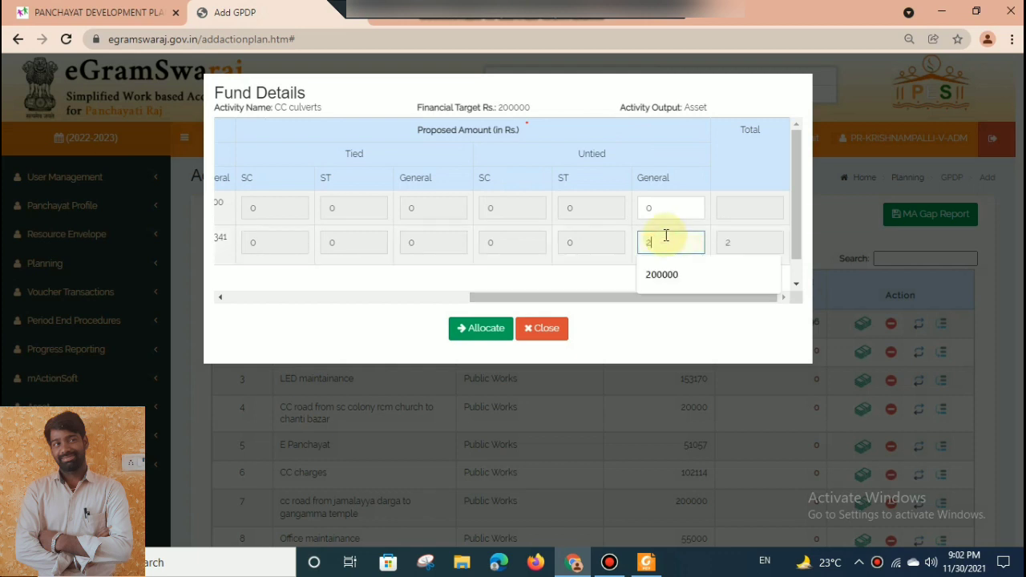
pyautogui.click(650, 274)
pyautogui.click(491, 328)
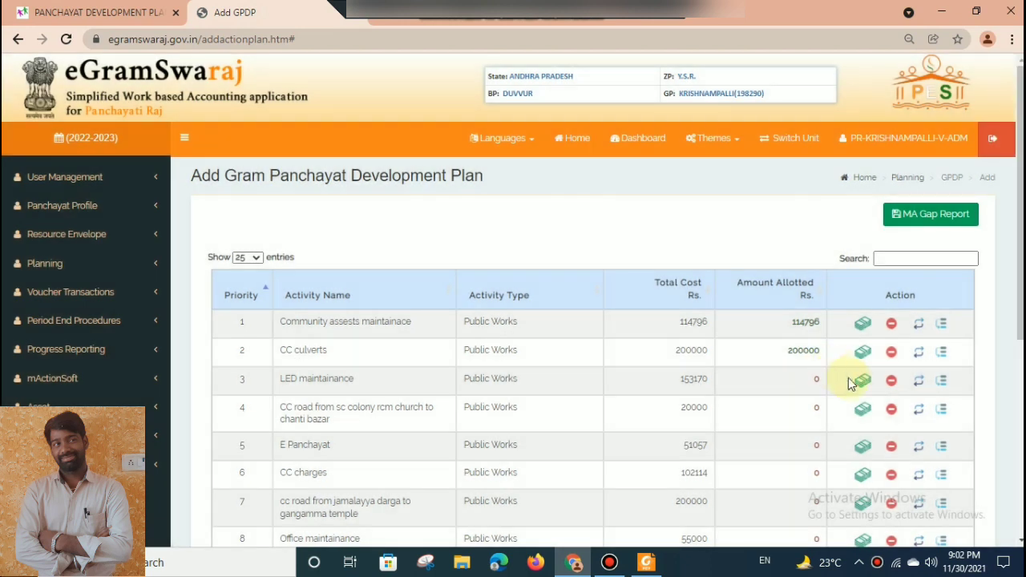
# Allocate Rs. 153170 to the LED maintainance activity from the XV Finance Commission's Basic Grant (untied), under Untied General.
pyautogui.click(861, 381)
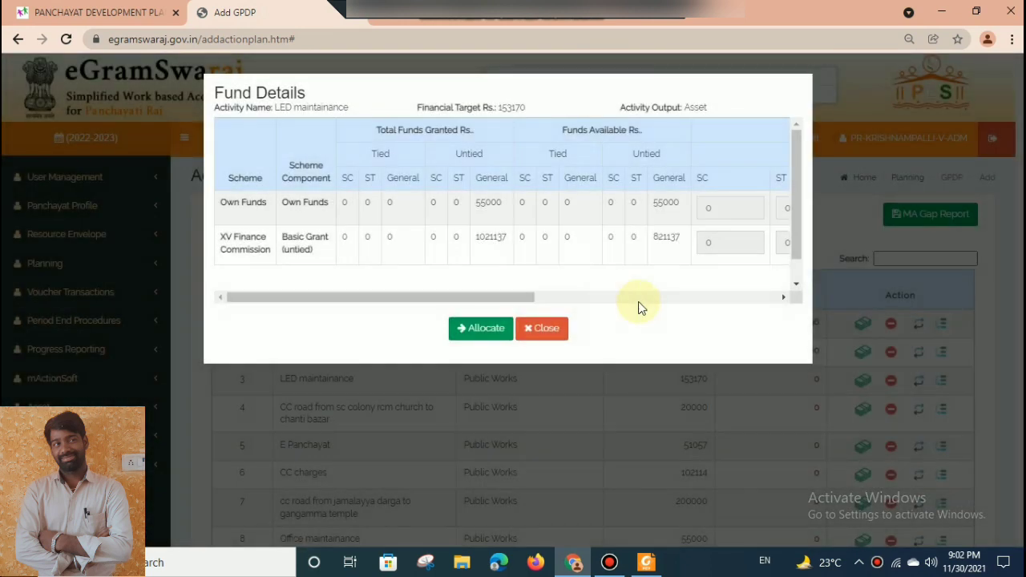
pyautogui.click(639, 301)
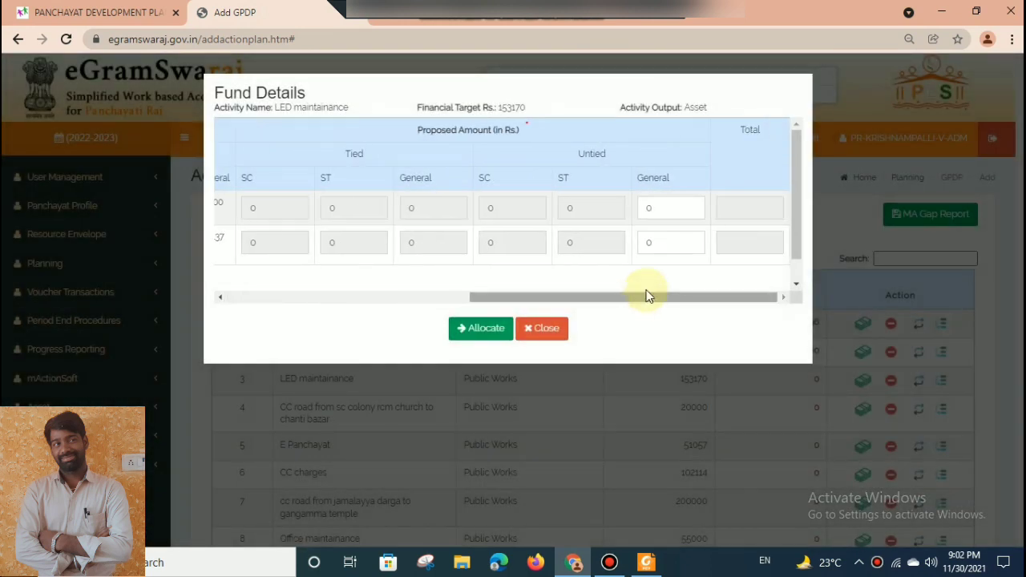
pyautogui.click(650, 242)
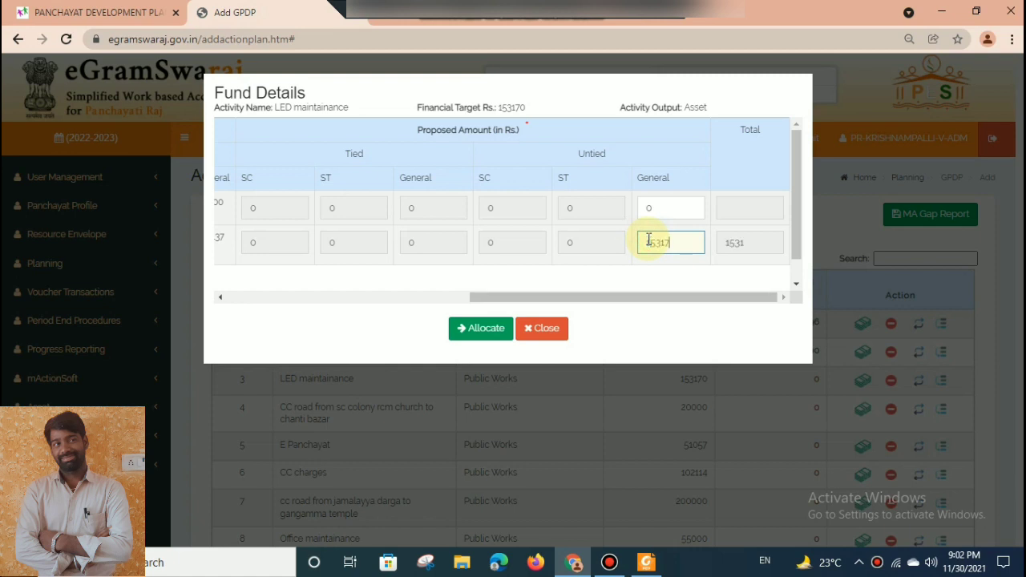
pyautogui.click(484, 330)
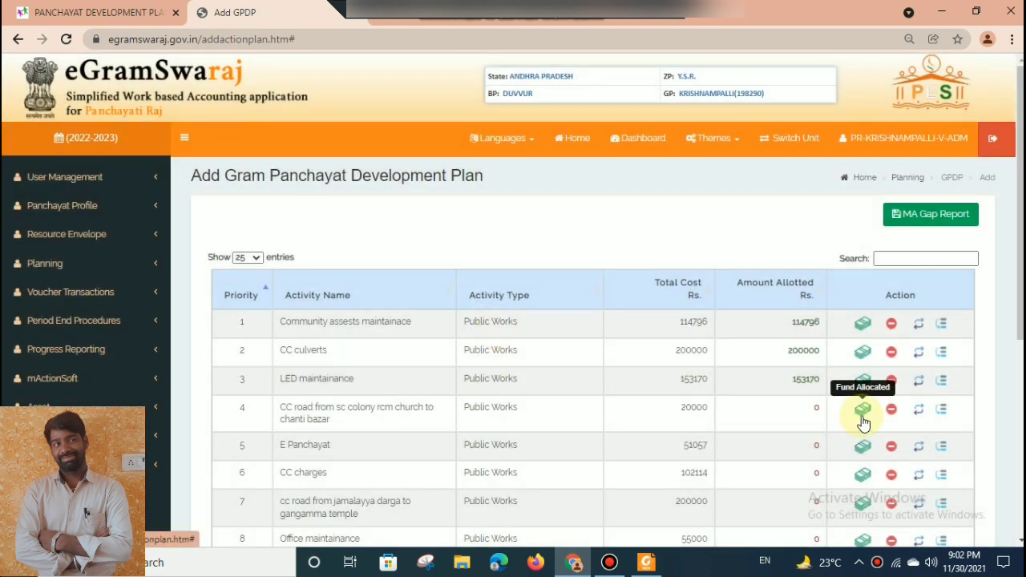
# Allocate Rs. 200000 to the CC road from sc colony rcm church to chanti bazar from the Basic Grant (untied), under Untied General.
pyautogui.click(863, 411)
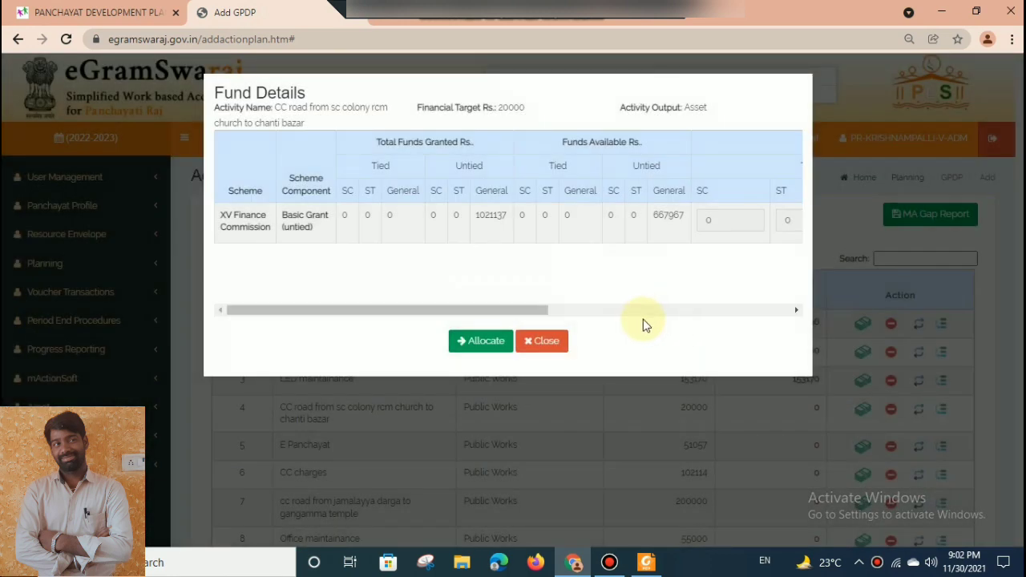
pyautogui.click(644, 309)
pyautogui.click(664, 223)
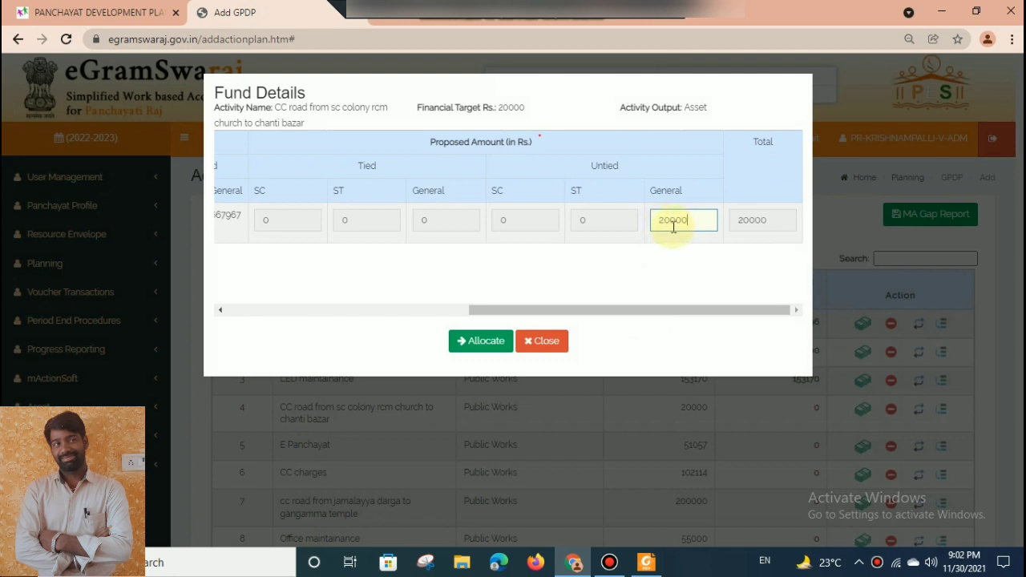
pyautogui.click(502, 335)
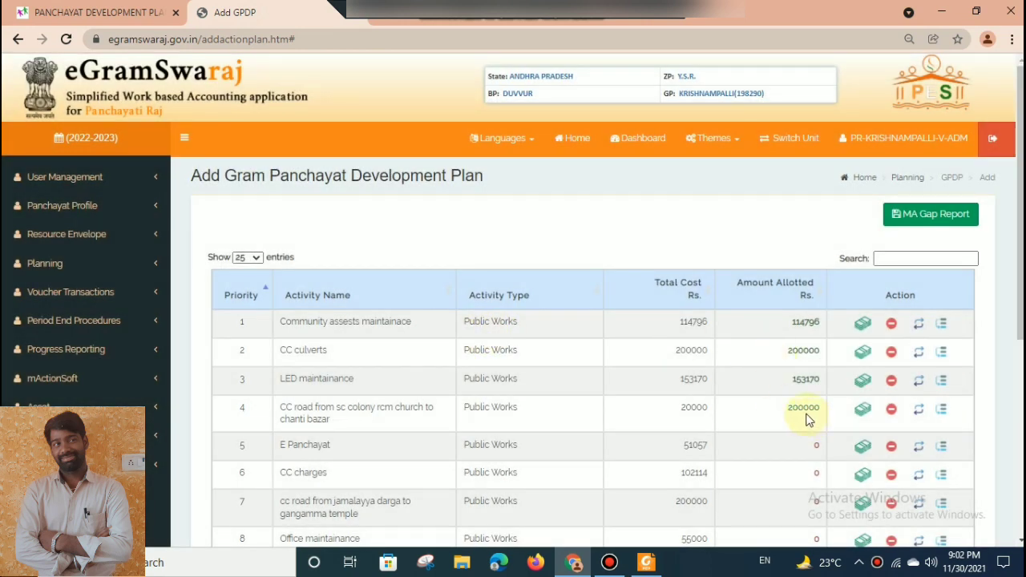
# Allocate Rs. 51057 to the E Panchayat activity from the XV Finance Commission's Basic Grant (untied), under Untied General.
pyautogui.moveTo(1021, 282); pyautogui.dragTo(1021, 324)
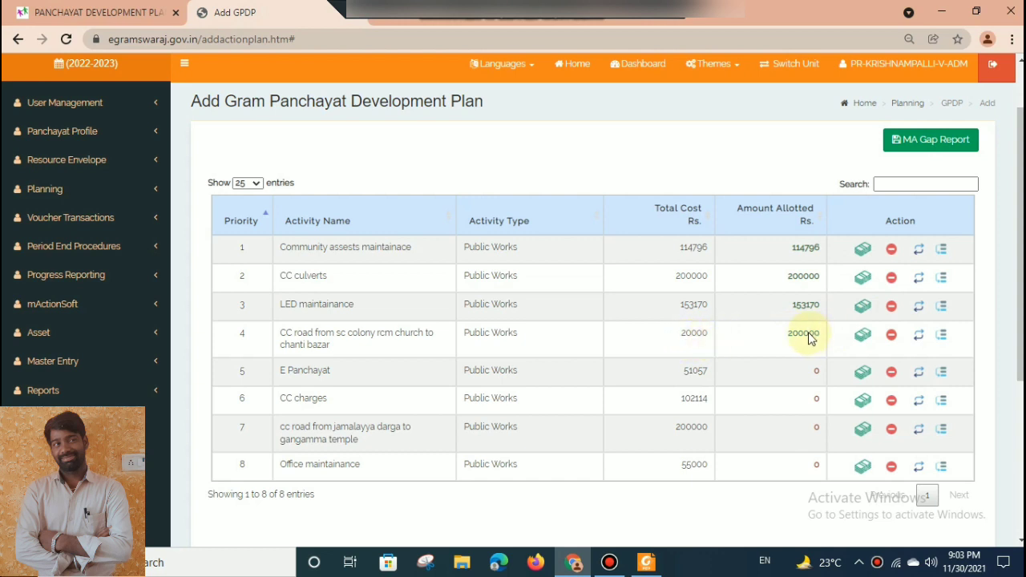
pyautogui.scroll(-1, 771, 331)
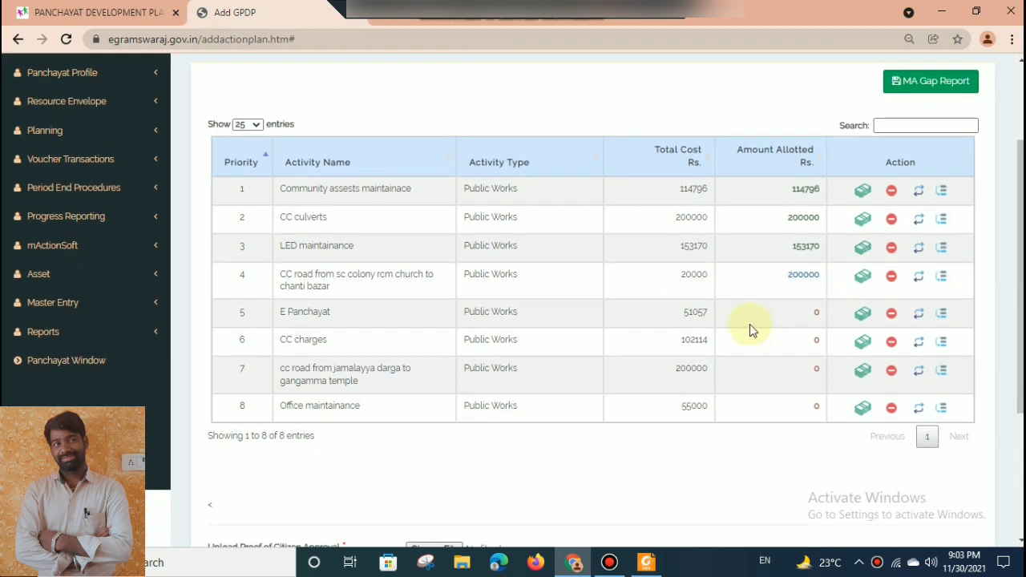
pyautogui.click(863, 312)
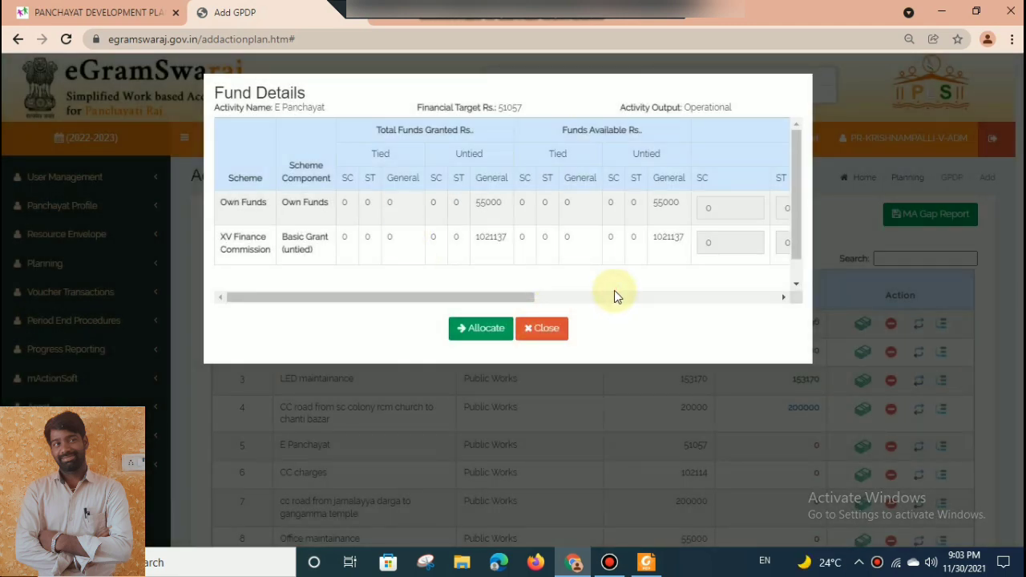
pyautogui.click(624, 298)
pyautogui.doubleClick(652, 243)
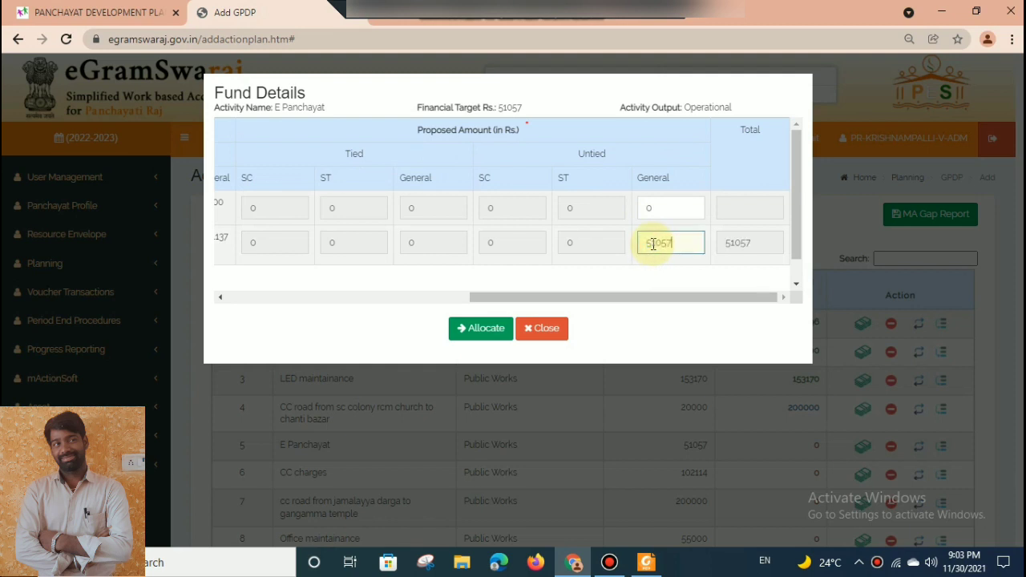
pyautogui.click(457, 328)
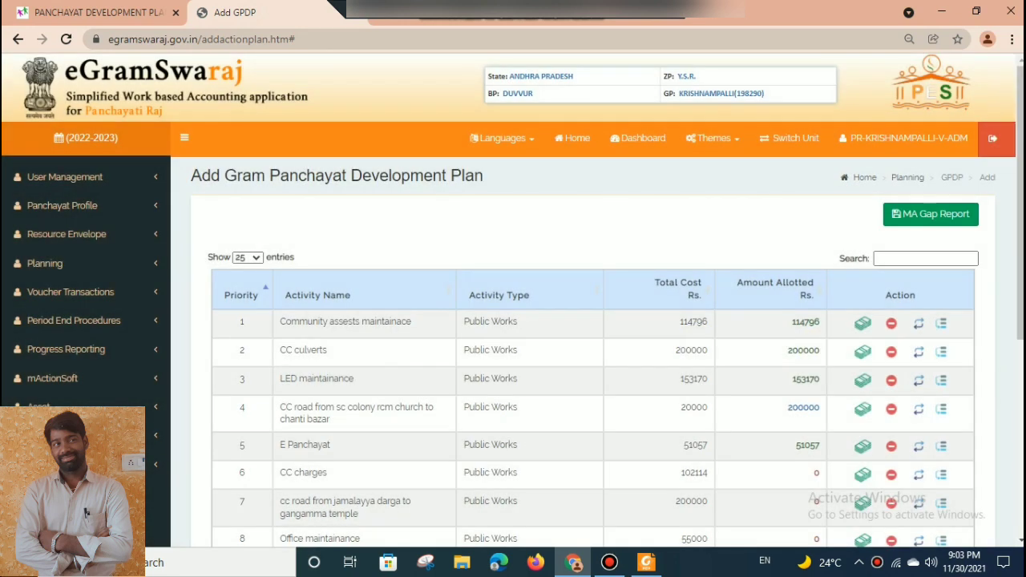
# Allocate Rs. 102114 to the CC charges activity from the XV Finance Commission's Basic Grant (untied), under Untied General.
pyautogui.scroll(-2, 896, 313)
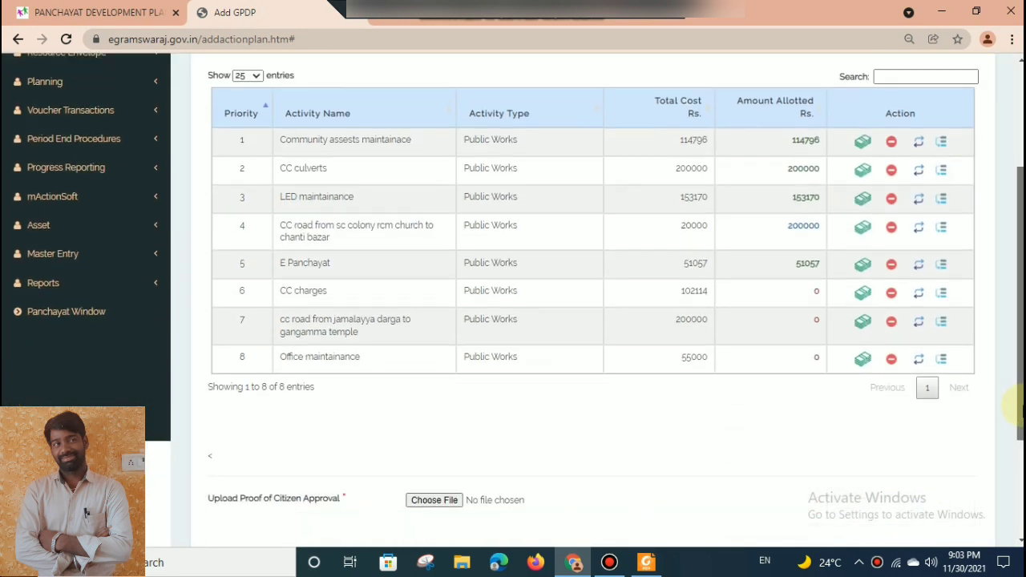
pyautogui.click(863, 297)
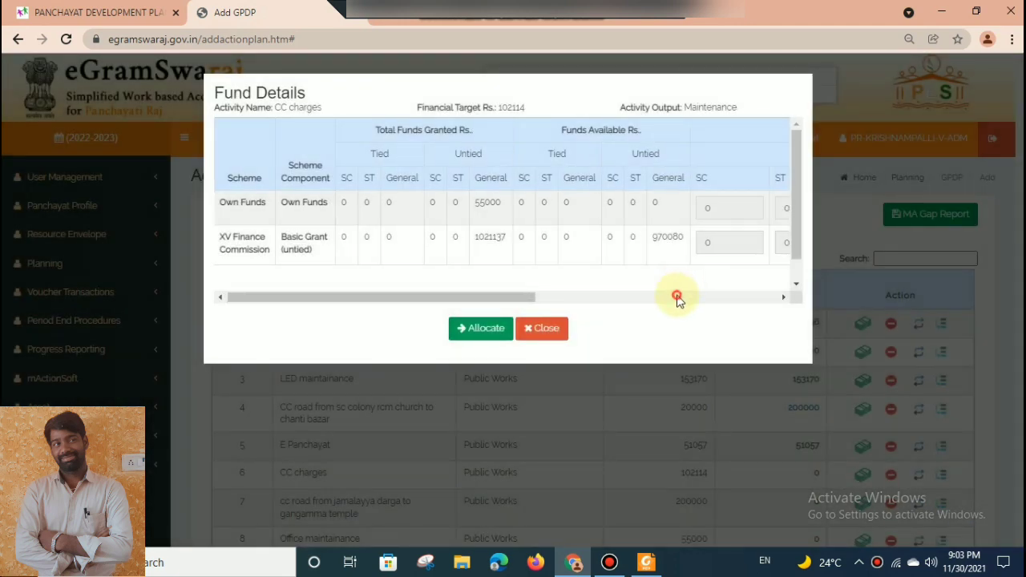
pyautogui.click(677, 298)
pyautogui.doubleClick(668, 238)
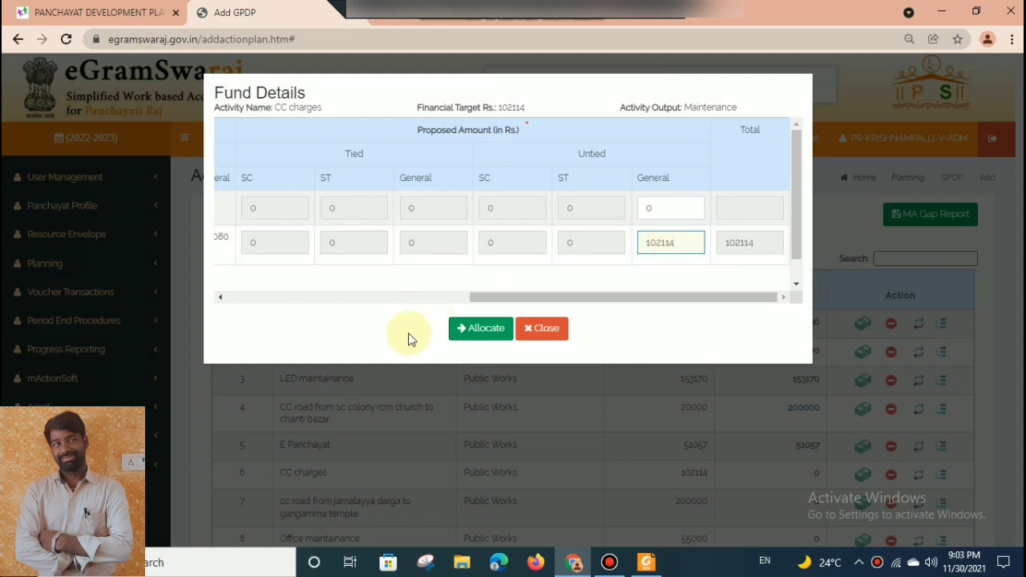
pyautogui.click(478, 331)
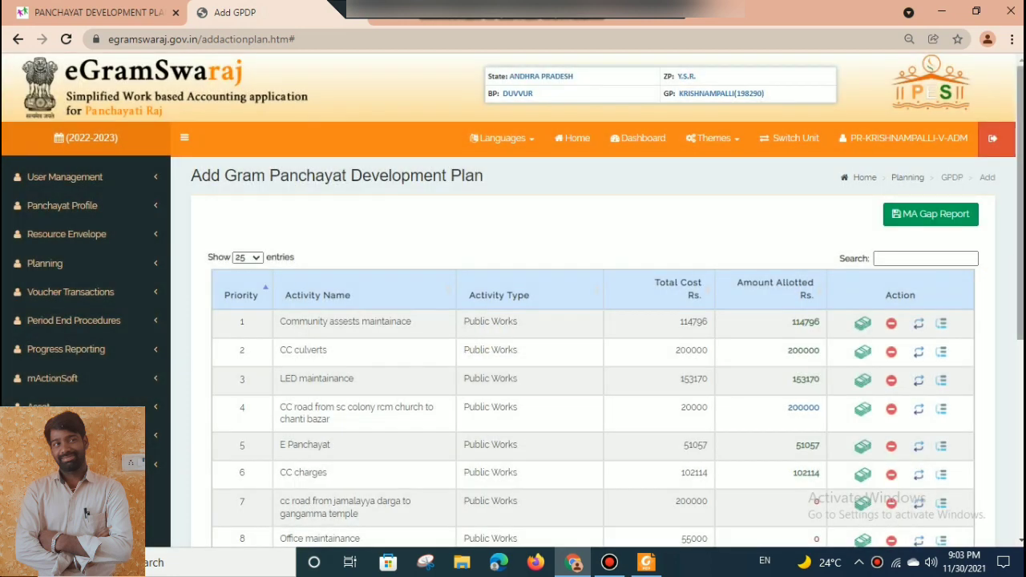
# Allocate Rs. 200000 to the cc road from jamalayya darga to gangamma temple under Untied General.
pyautogui.scroll(-3, 1002, 304)
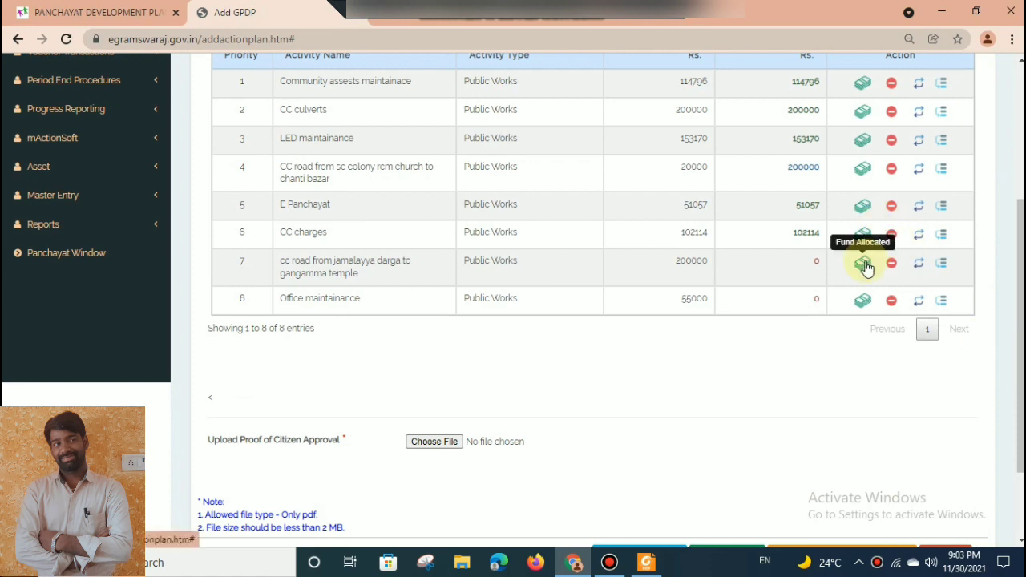
pyautogui.click(864, 265)
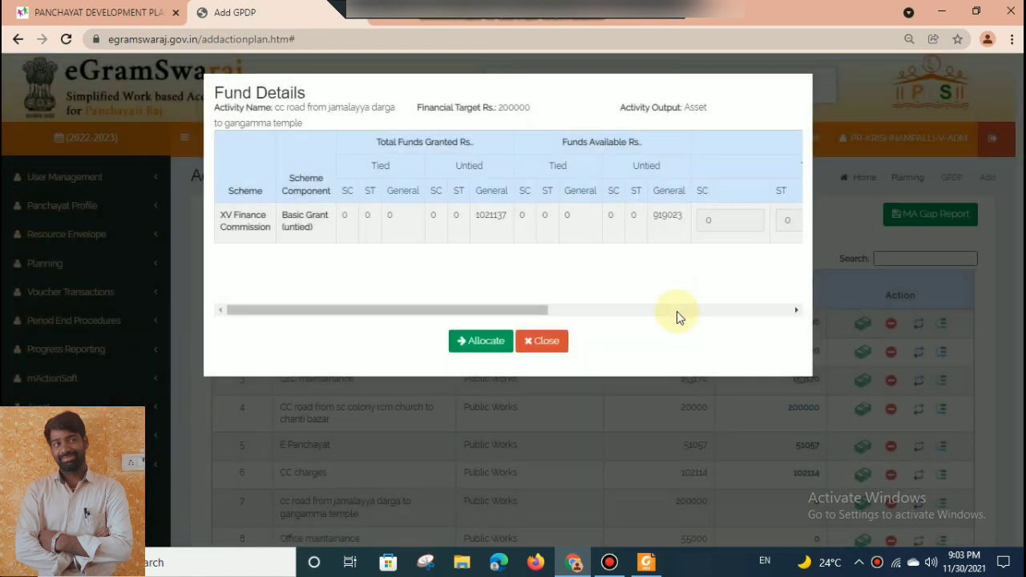
pyautogui.click(677, 313)
pyautogui.doubleClick(664, 221)
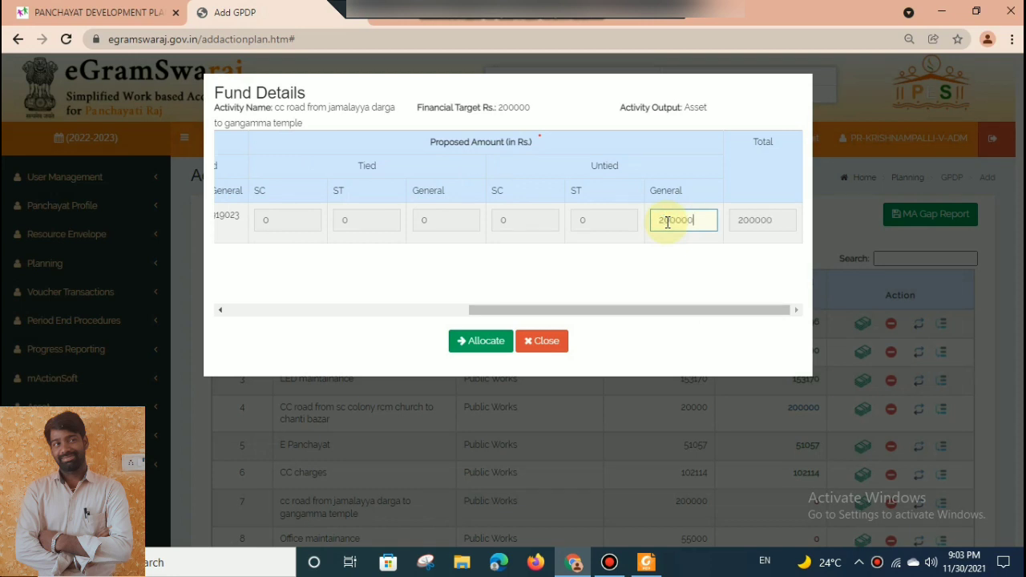
pyautogui.click(482, 341)
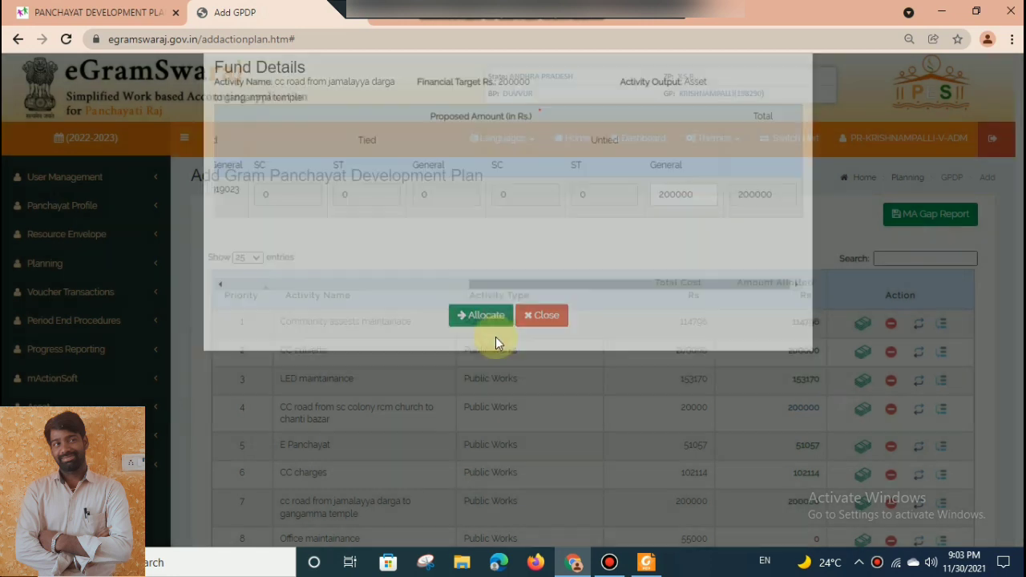
# Allocate Rs. 55000 to the Office maintainance activity from Own Funds, under Untied General.
pyautogui.scroll(-2, 1020, 241)
pyautogui.moveTo(1021, 264); pyautogui.dragTo(1021, 305)
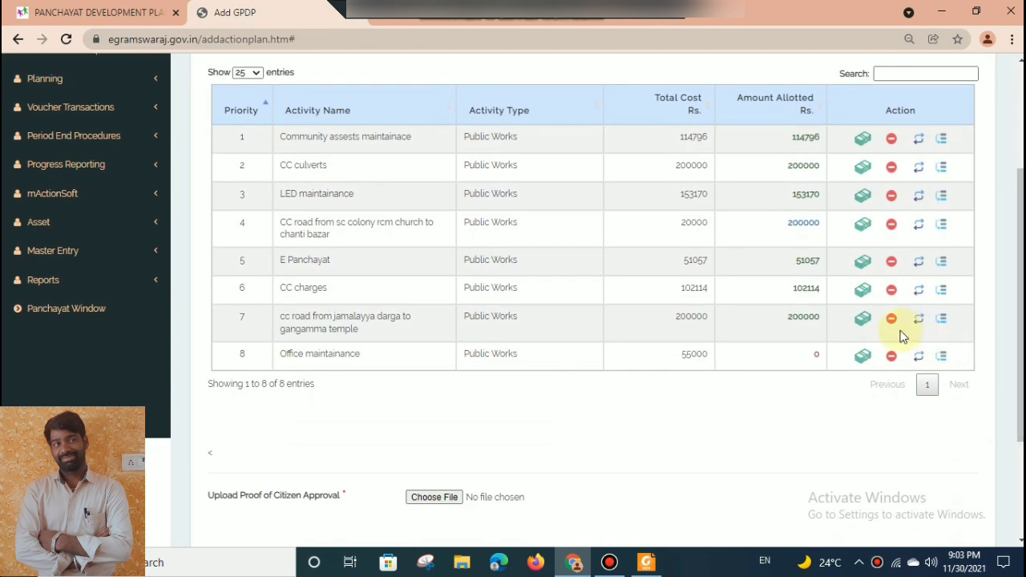
pyautogui.click(865, 355)
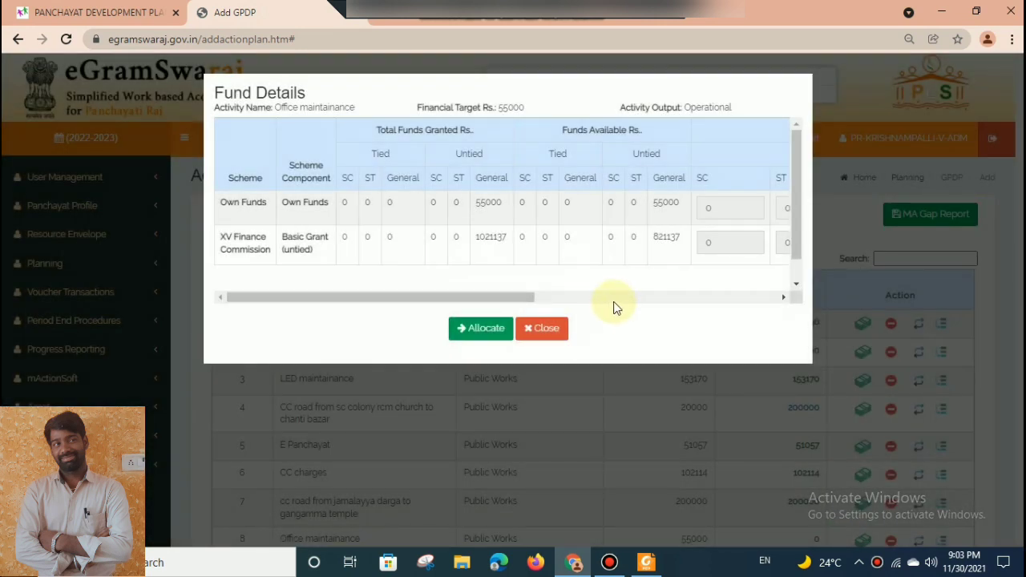
pyautogui.click(615, 298)
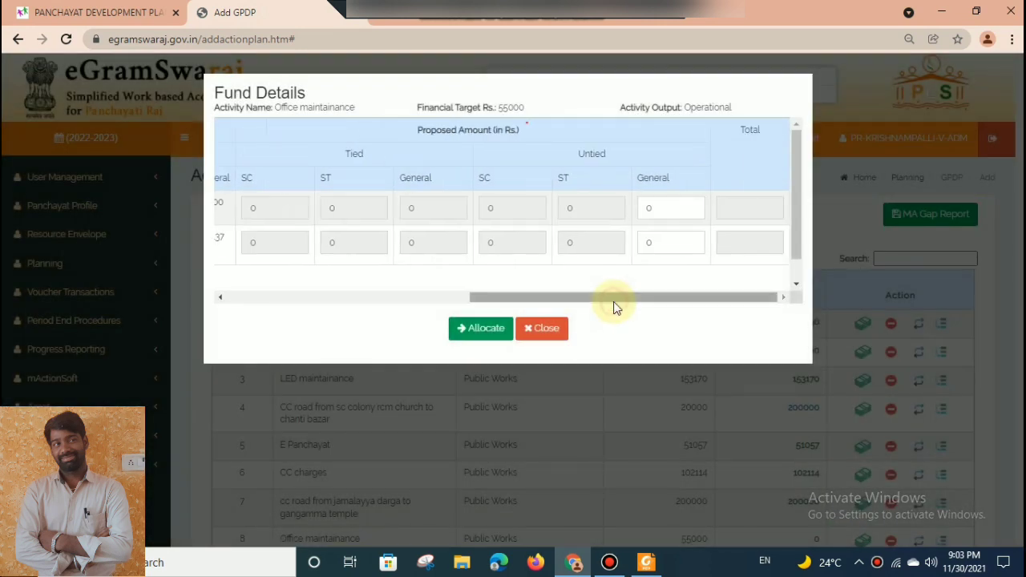
pyautogui.click(673, 206)
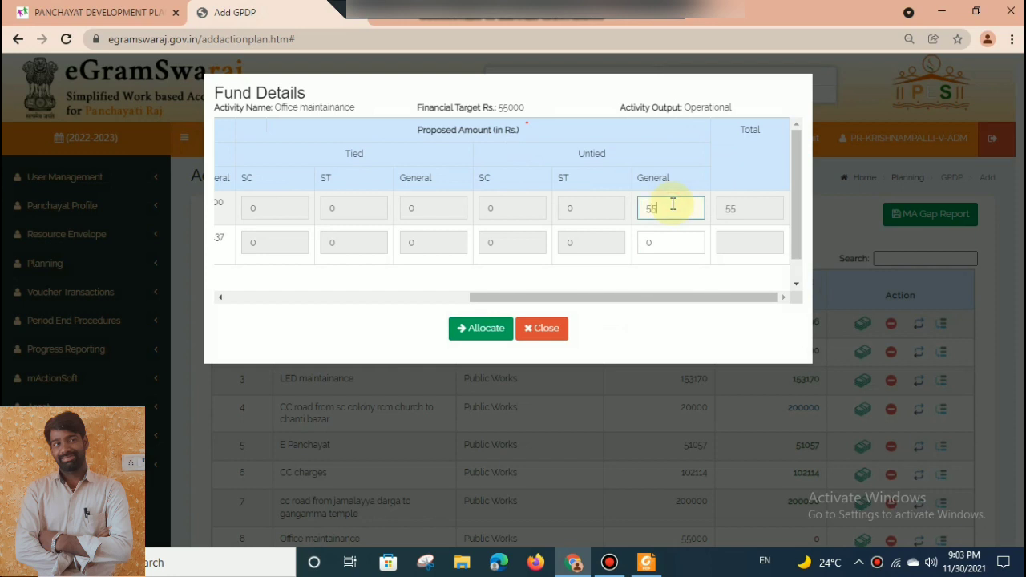
pyautogui.click(489, 328)
# Review the amounts allotted to all activities and try to label-save the development plan.
pyautogui.scroll(-3, 1008, 339)
pyautogui.scroll(3, 1008, 393)
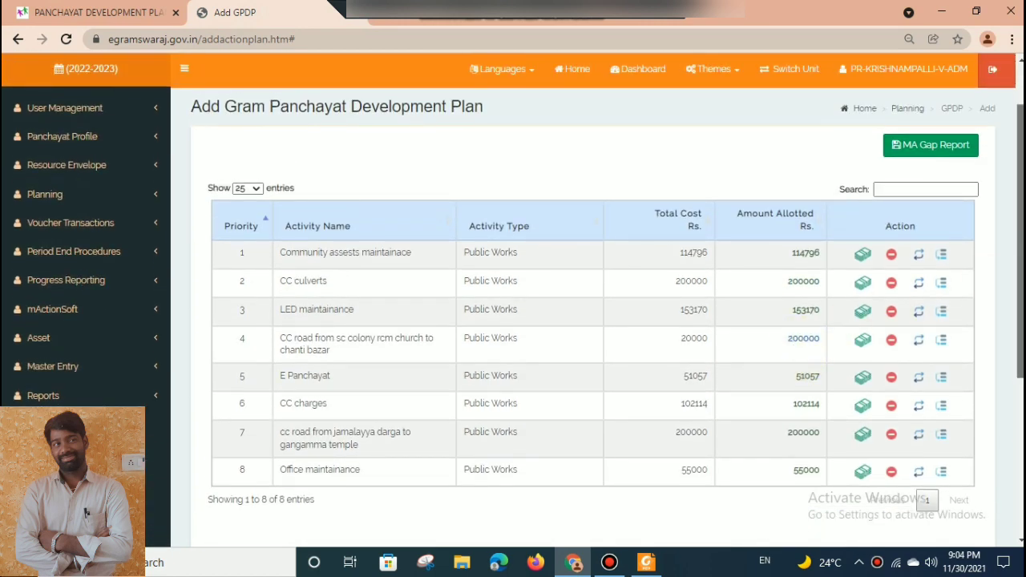
pyautogui.scroll(-3, 718, 465)
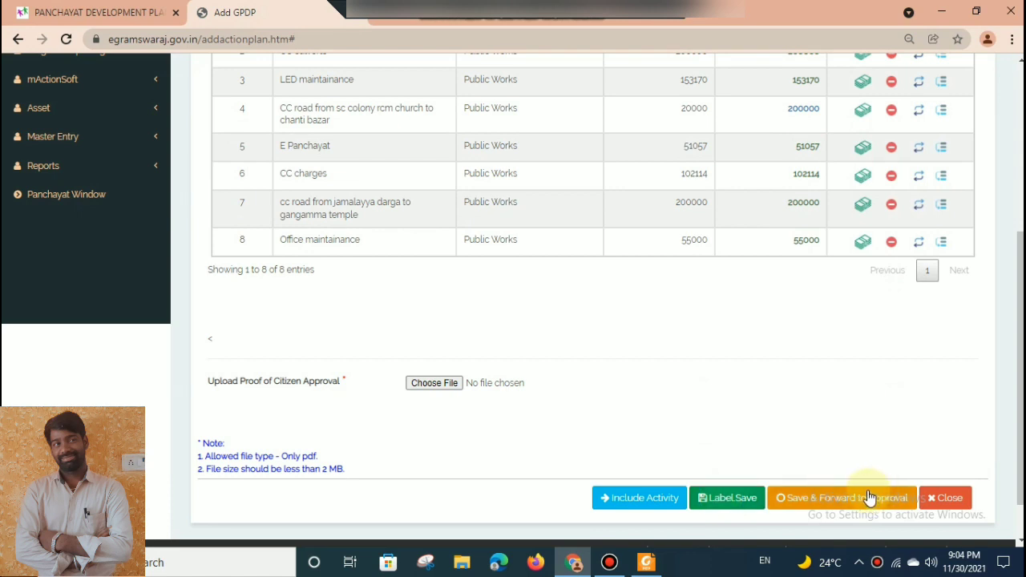
pyautogui.moveTo(1021, 393); pyautogui.dragTo(1021, 368)
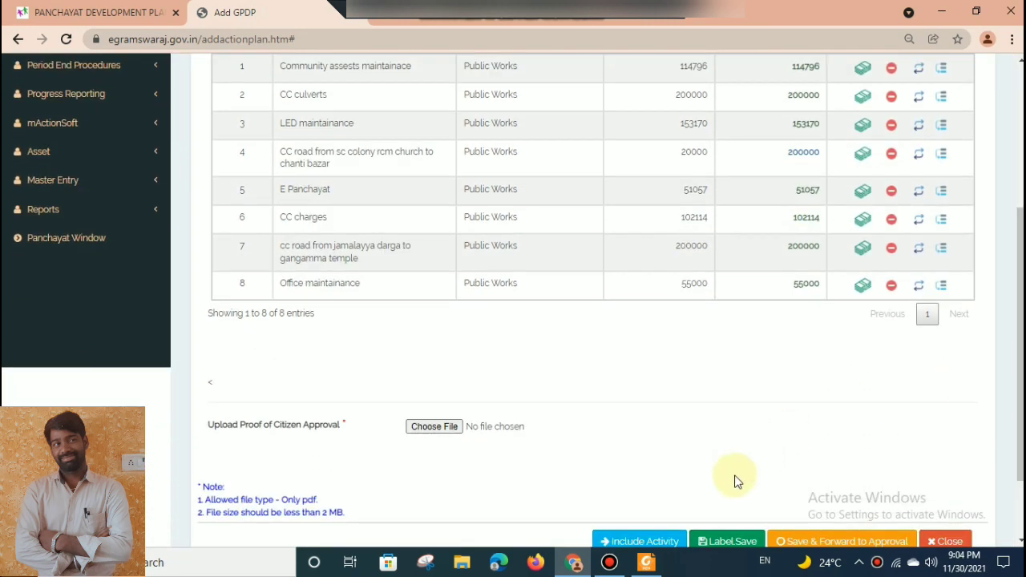
pyautogui.click(724, 543)
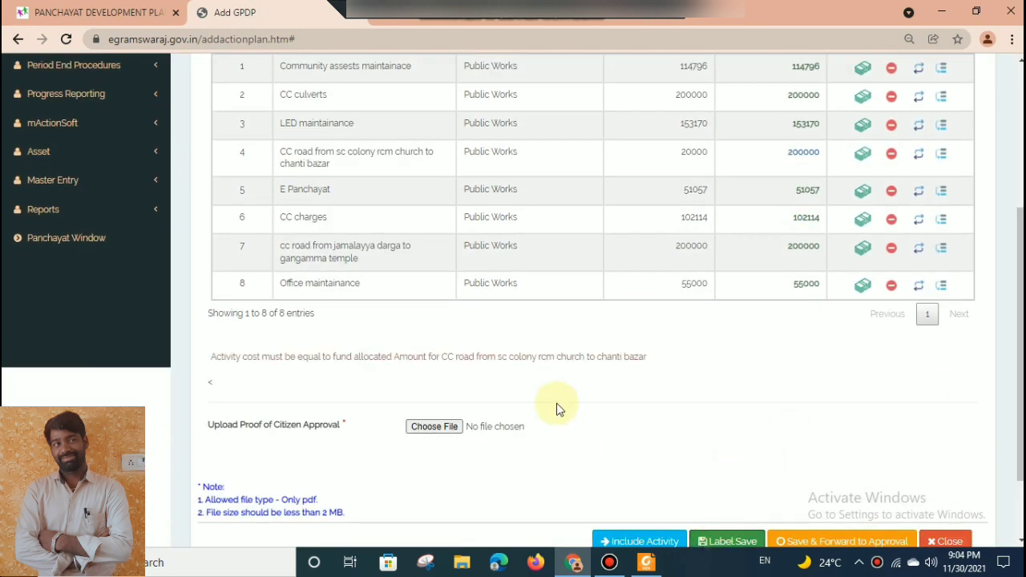
pyautogui.moveTo(779, 343); pyautogui.dragTo(812, 414)
pyautogui.click(785, 345)
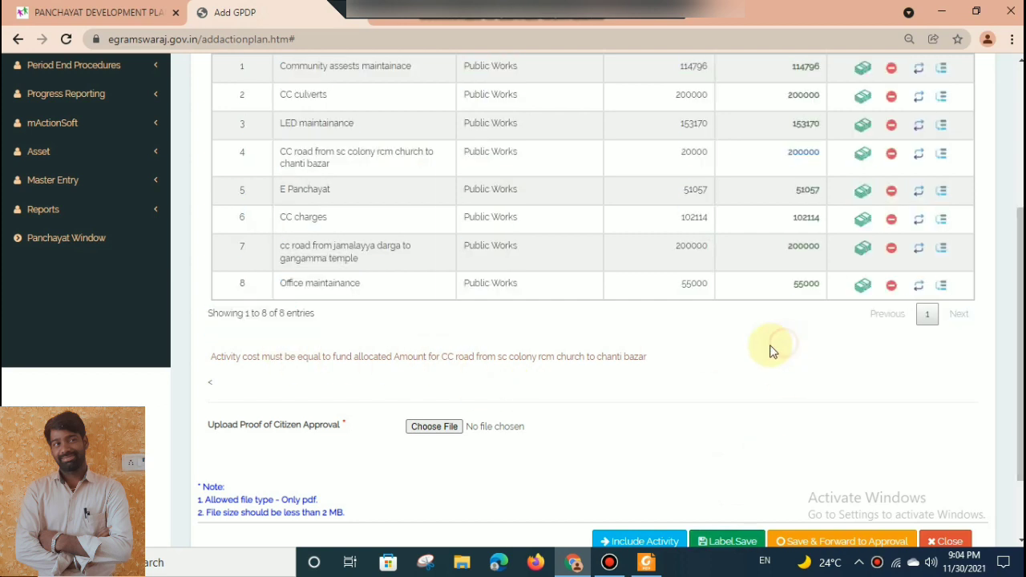
pyautogui.moveTo(649, 357); pyautogui.dragTo(685, 359)
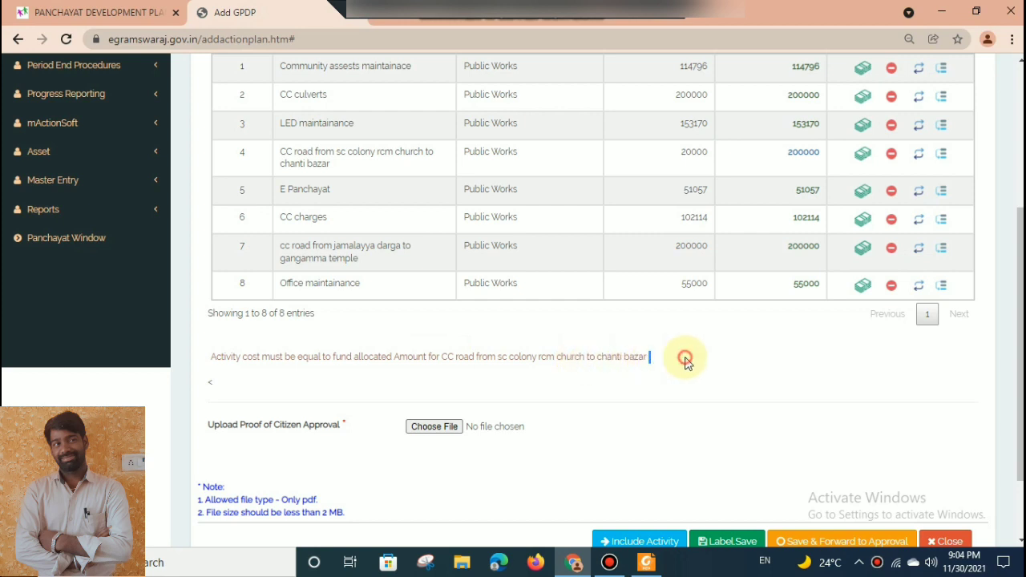
# Send the CC road from sc colony rcm church to chanti bazar activity back for revision and confirm.
pyautogui.moveTo(1022, 345); pyautogui.dragTo(1021, 342)
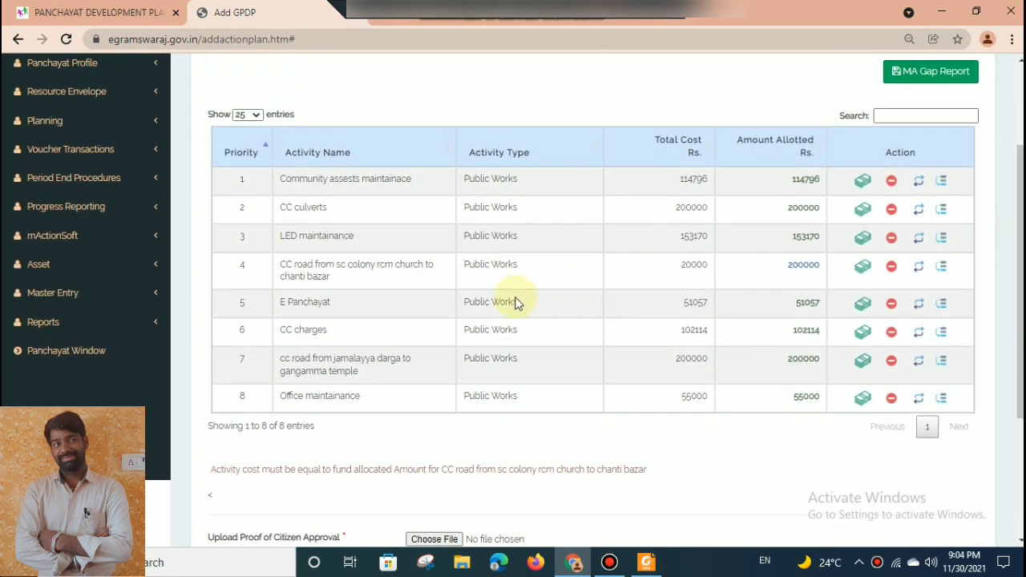
pyautogui.click(918, 271)
pyautogui.click(587, 119)
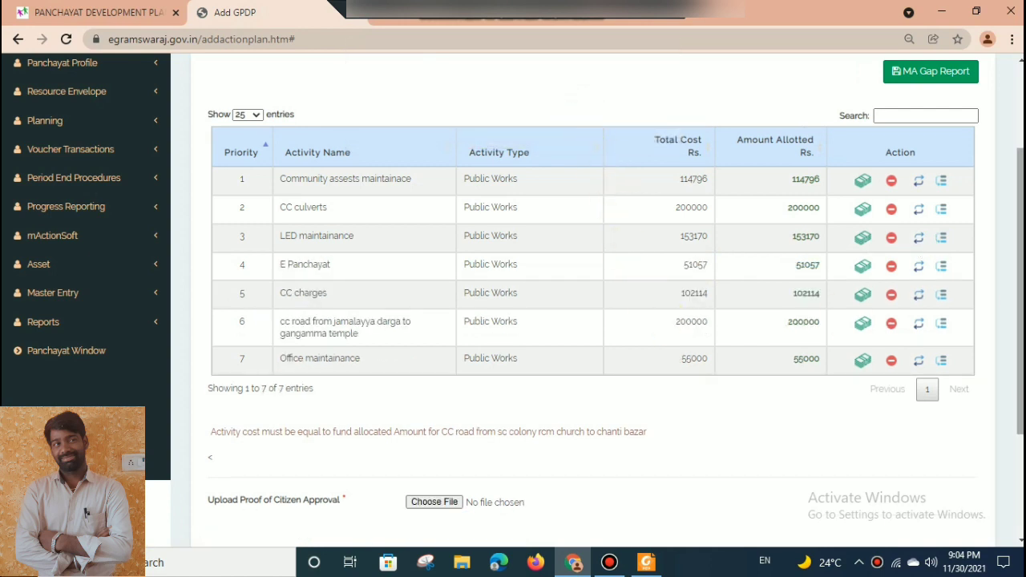
# Label-save the development plan with the remaining activities.
pyautogui.scroll(-1, 593, 321)
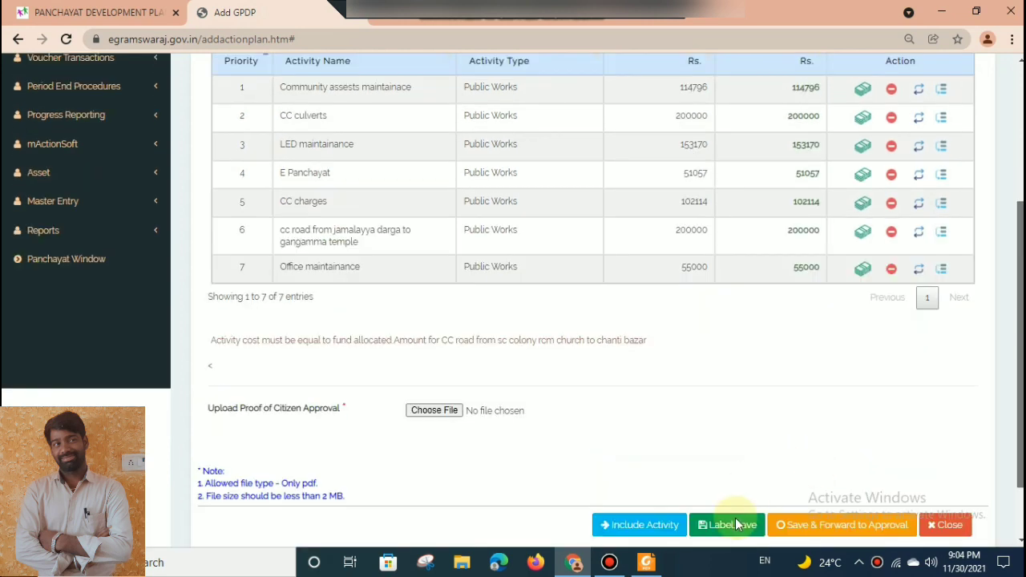
pyautogui.click(735, 519)
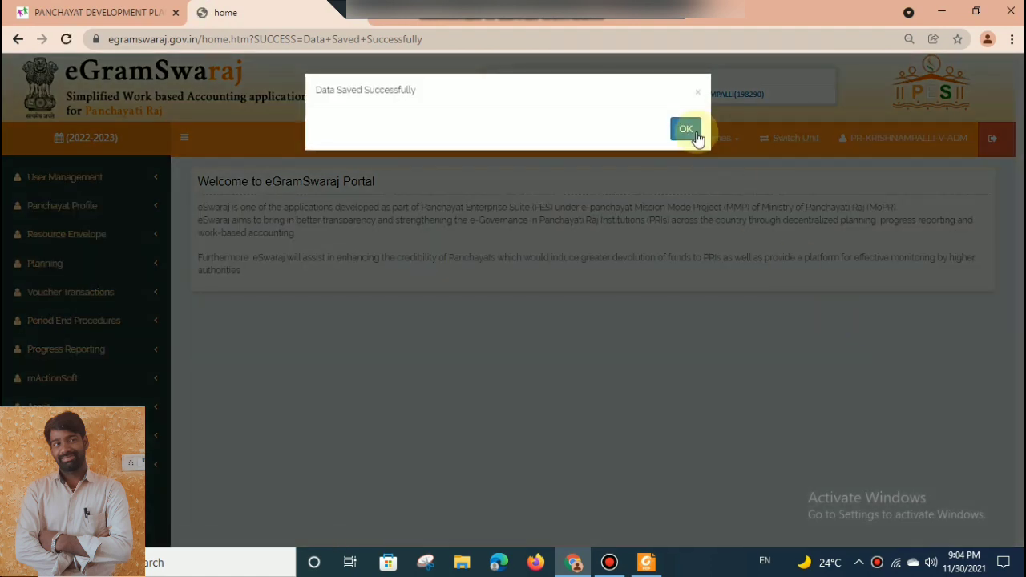
pyautogui.click(696, 136)
# Go to the planning activity management page and retrieve the activities of type Public Works.
pyautogui.click(109, 273)
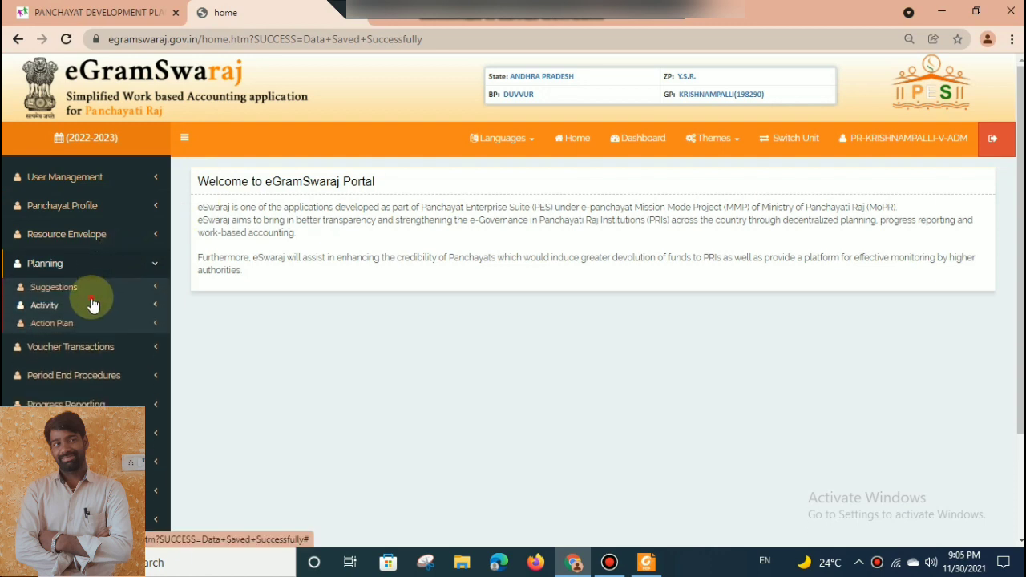
pyautogui.click(92, 305)
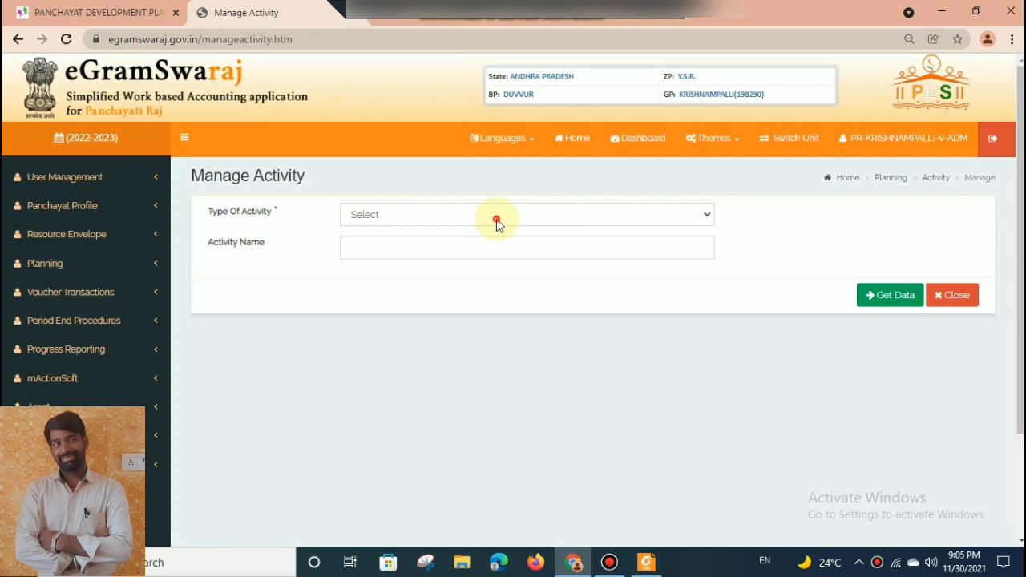
pyautogui.click(496, 218)
pyautogui.click(476, 247)
pyautogui.click(888, 294)
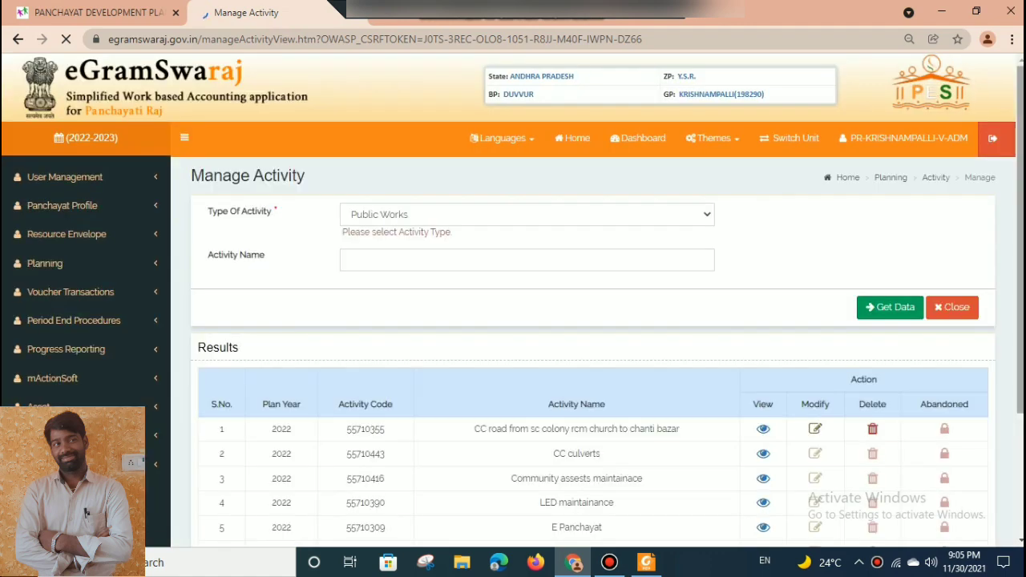
# Open the CC road from sc colony rcm church to chanti bazar activity for modification.
pyautogui.scroll(-3, 866, 371)
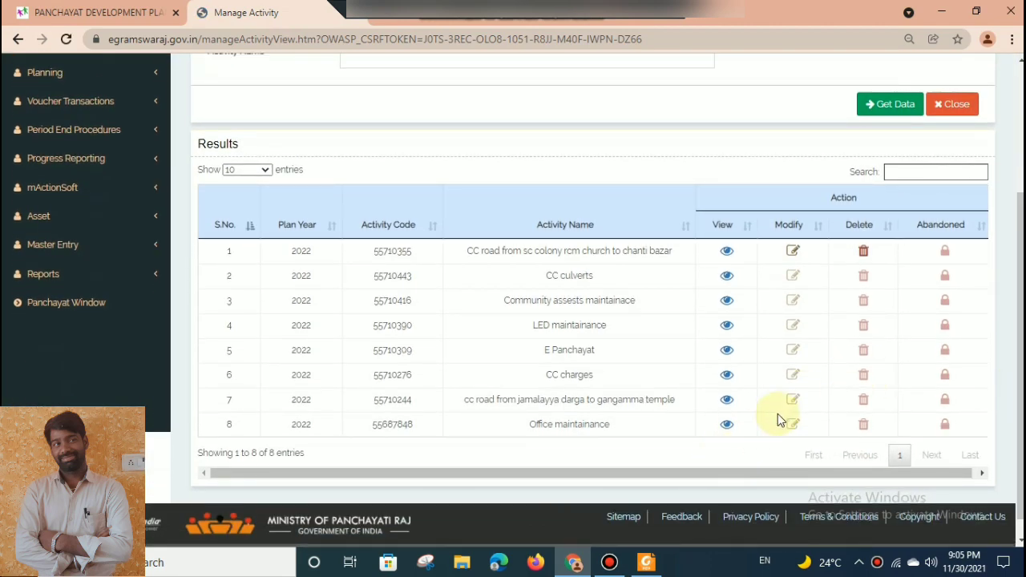
pyautogui.click(793, 253)
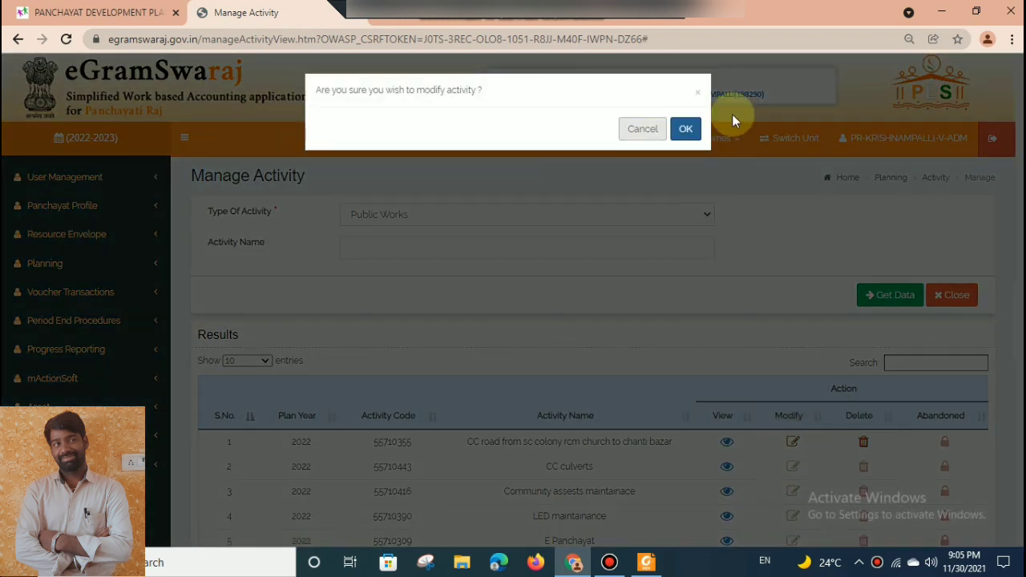
pyautogui.click(680, 135)
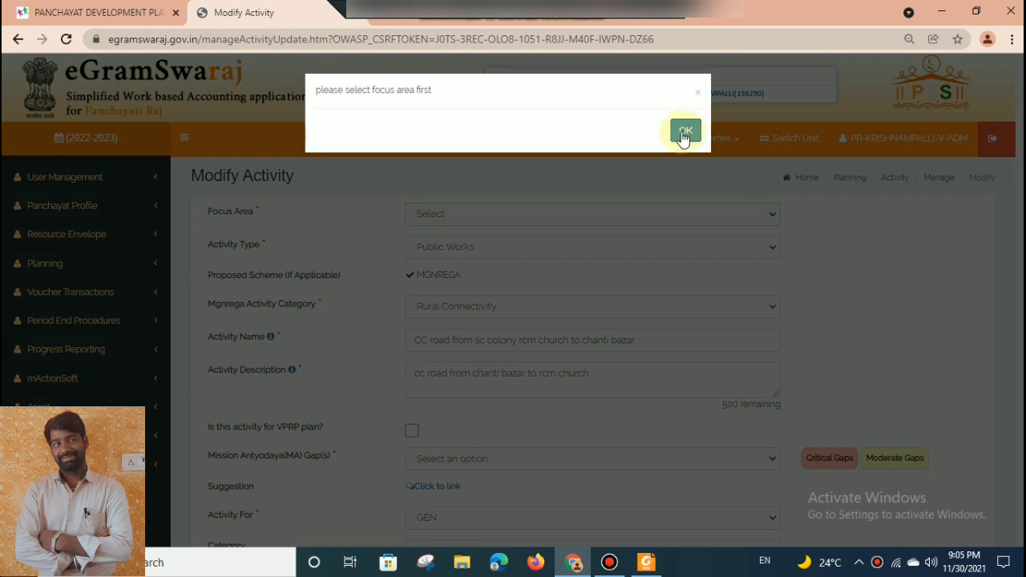
pyautogui.click(684, 131)
# Check the Focus Area and Activity Type choices of the CC road activity.
pyautogui.scroll(-1, 604, 171)
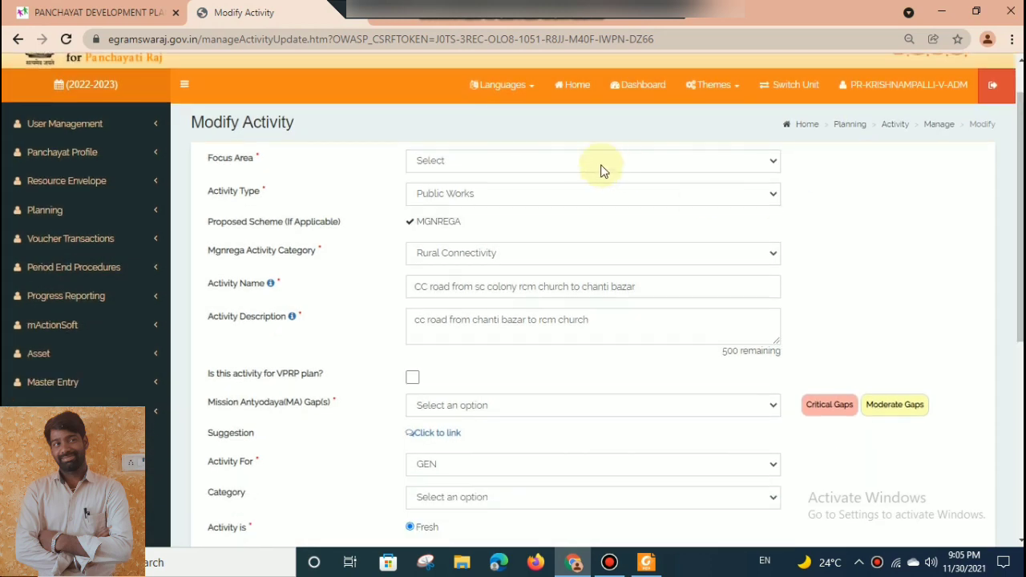
pyautogui.click(594, 160)
pyautogui.click(578, 165)
pyautogui.click(577, 165)
pyautogui.click(577, 165)
pyautogui.click(576, 200)
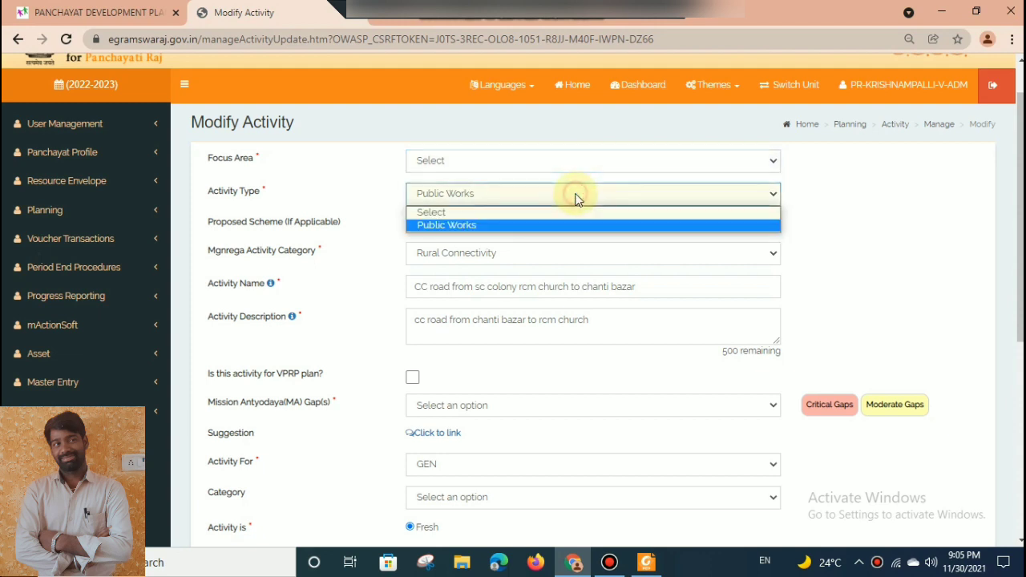
pyautogui.click(588, 160)
pyautogui.click(590, 159)
pyautogui.click(589, 160)
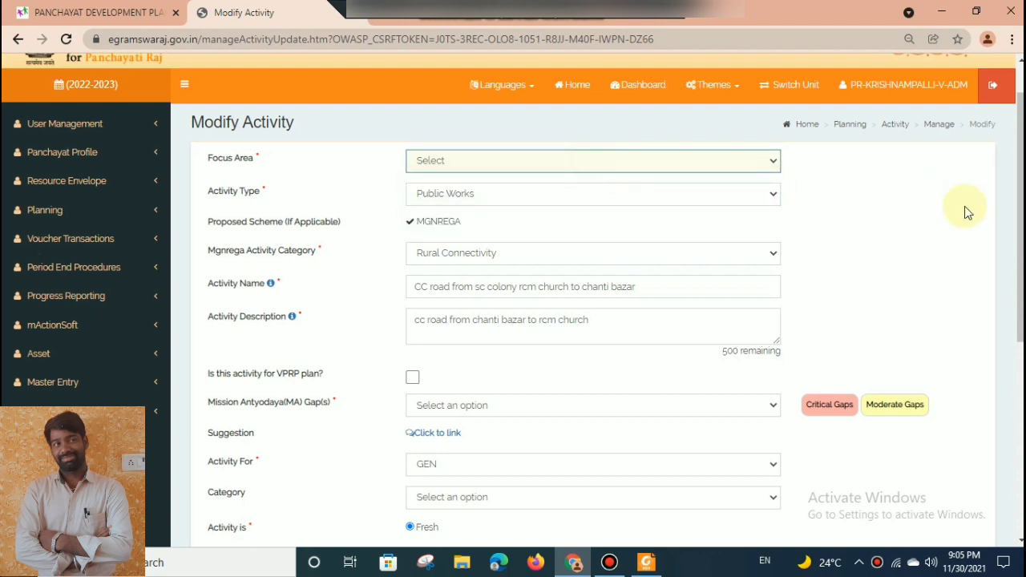
# Examine the activity's Mission Antyodaya gaps, category, duration, cost and beneficiary entries, expanding the gap and category options.
pyautogui.scroll(-1, 672, 331)
pyautogui.click(665, 313)
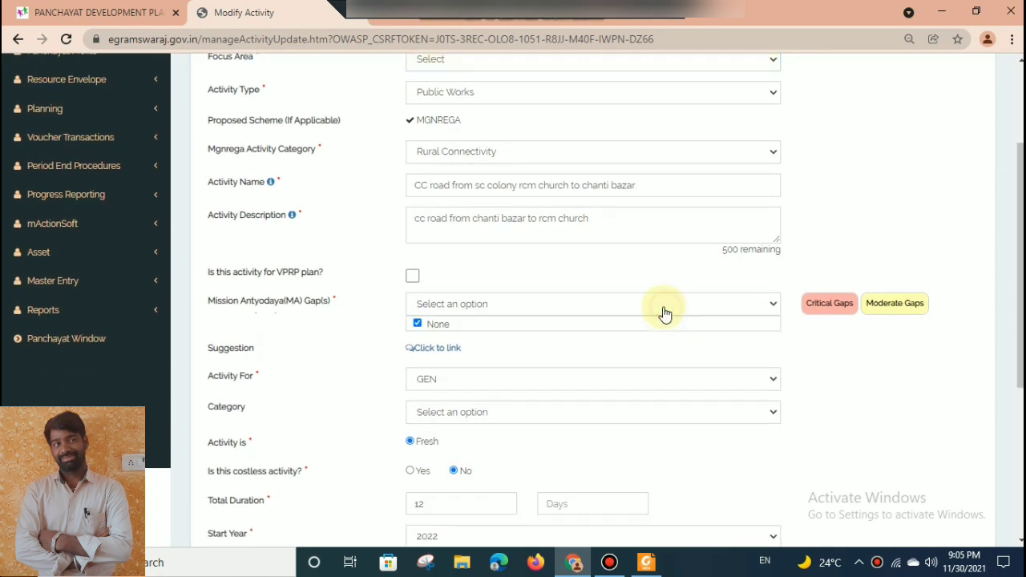
pyautogui.scroll(-3, 748, 228)
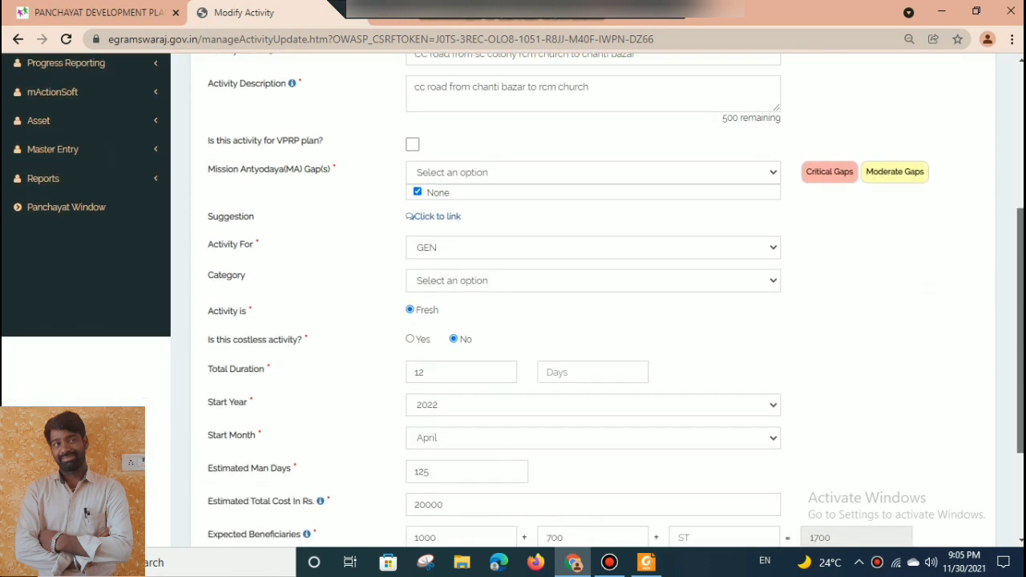
pyautogui.click(607, 195)
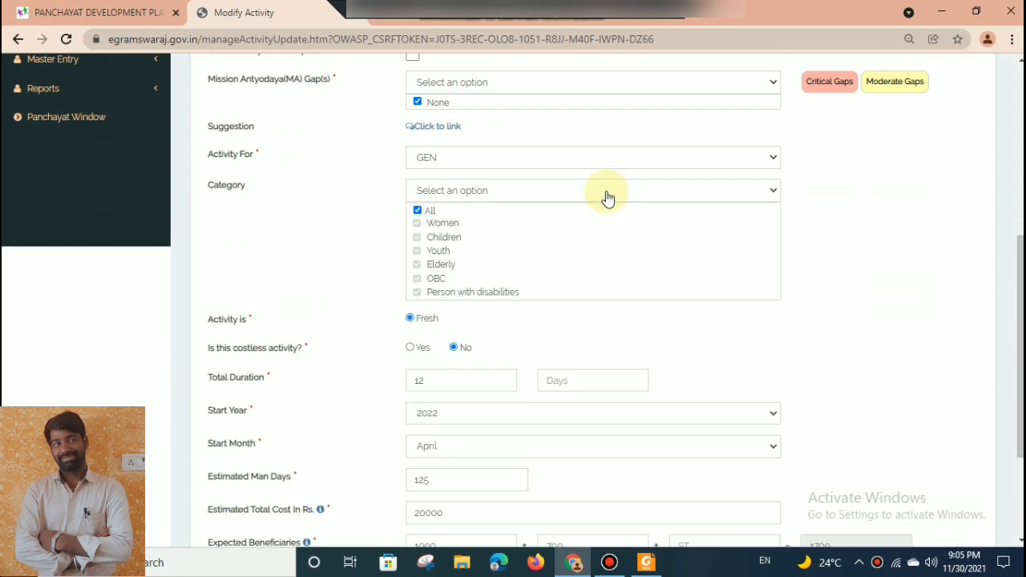
pyautogui.click(607, 195)
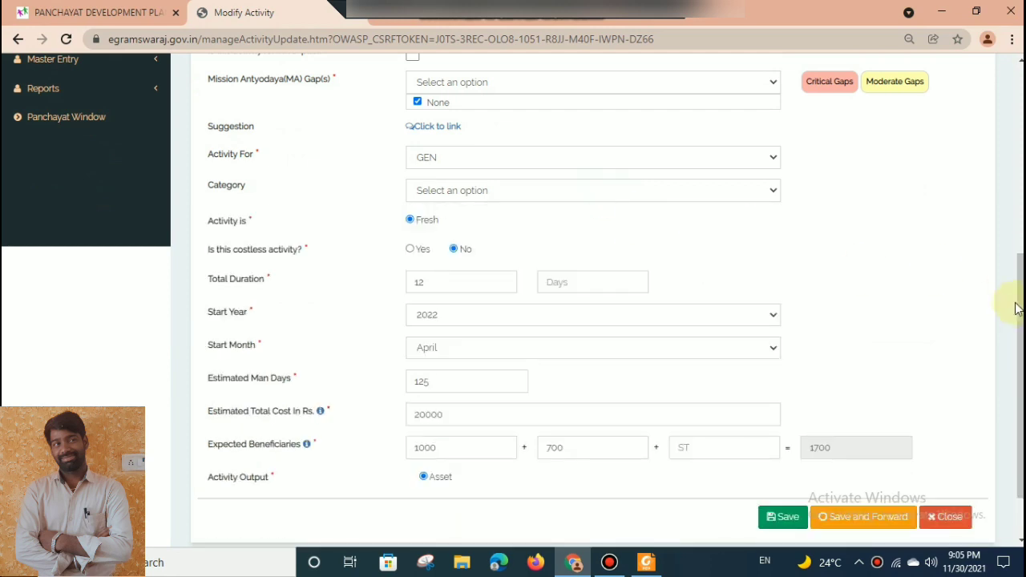
pyautogui.scroll(5, 1015, 310)
pyautogui.scroll(-3, 998, 396)
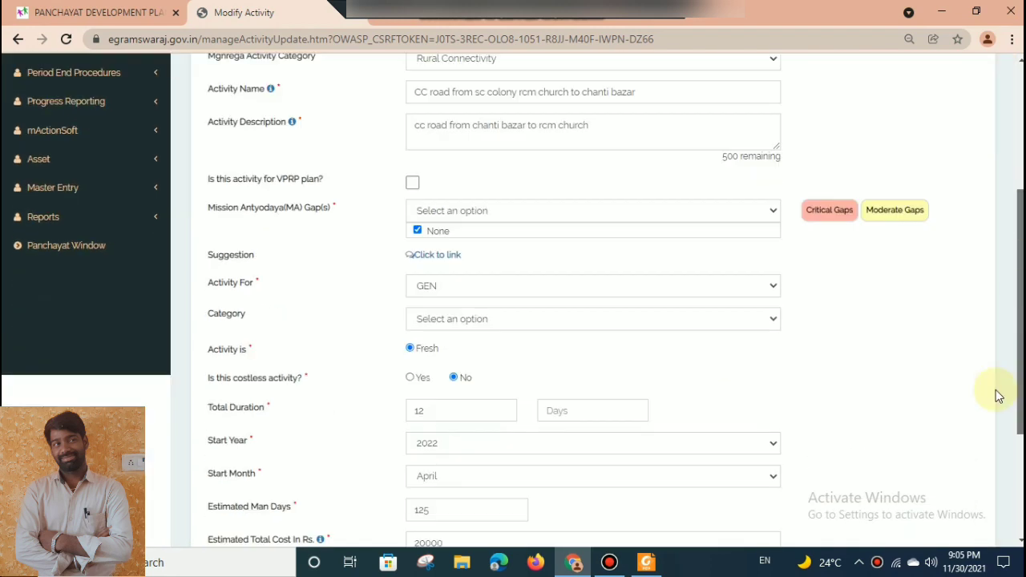
# Set the CC road activity's estimated total cost to 200000 and save and forward it to the Planner.
pyautogui.scroll(-3, 999, 396)
pyautogui.click(596, 345)
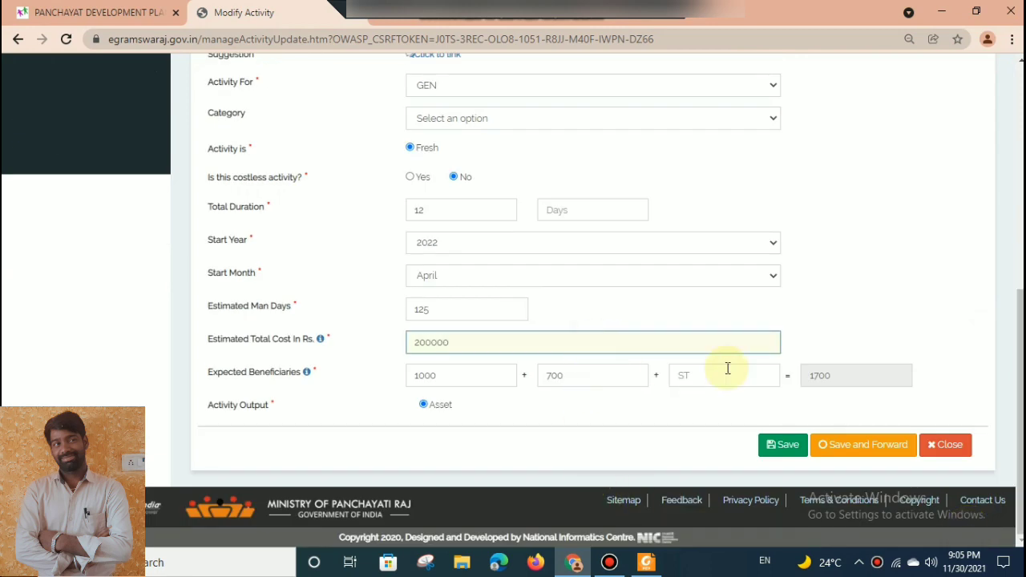
pyautogui.click(878, 238)
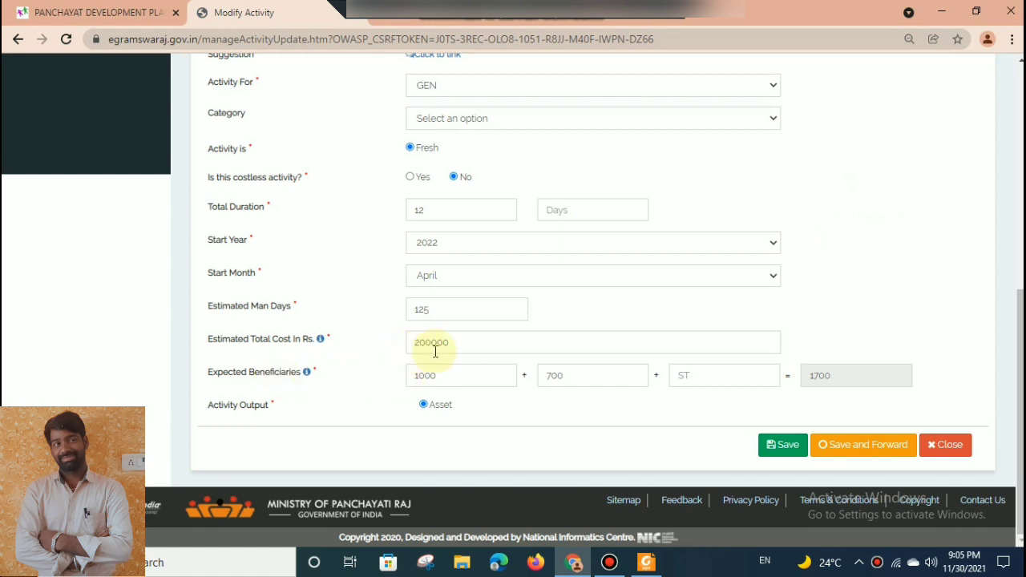
pyautogui.click(858, 446)
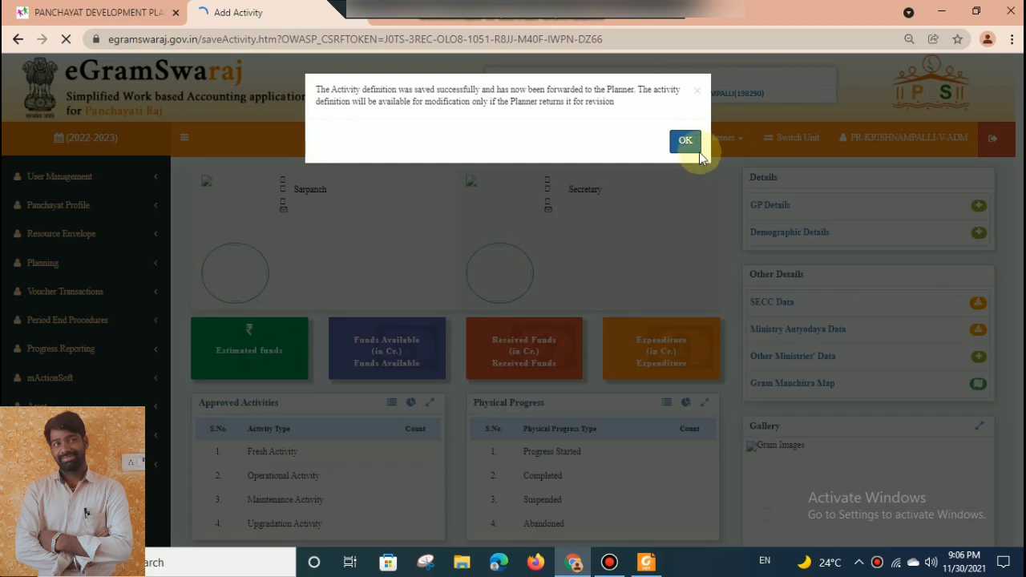
pyautogui.click(686, 142)
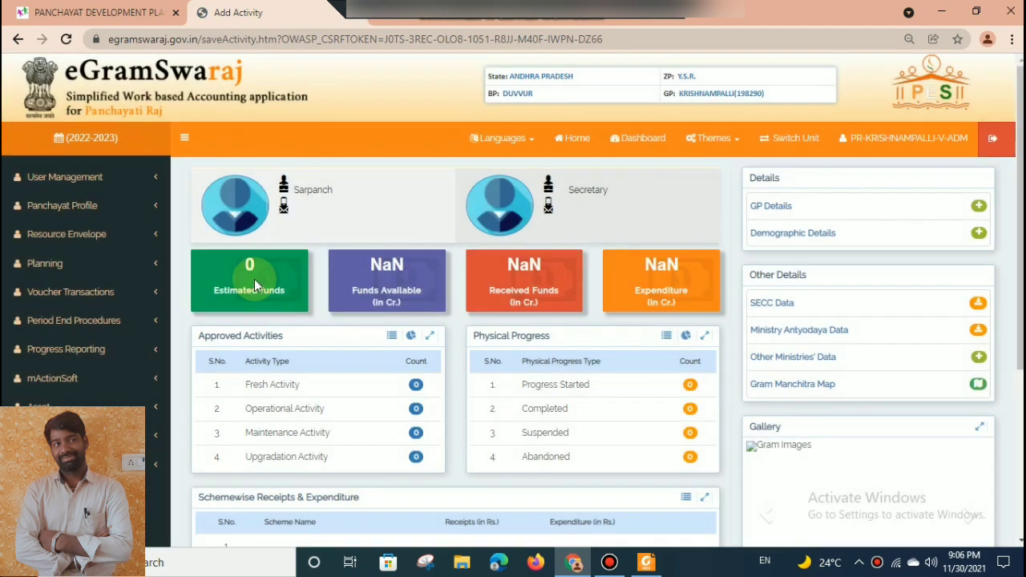
# Try to add a new action plan for the 2022-2023 plan year.
pyautogui.click(74, 266)
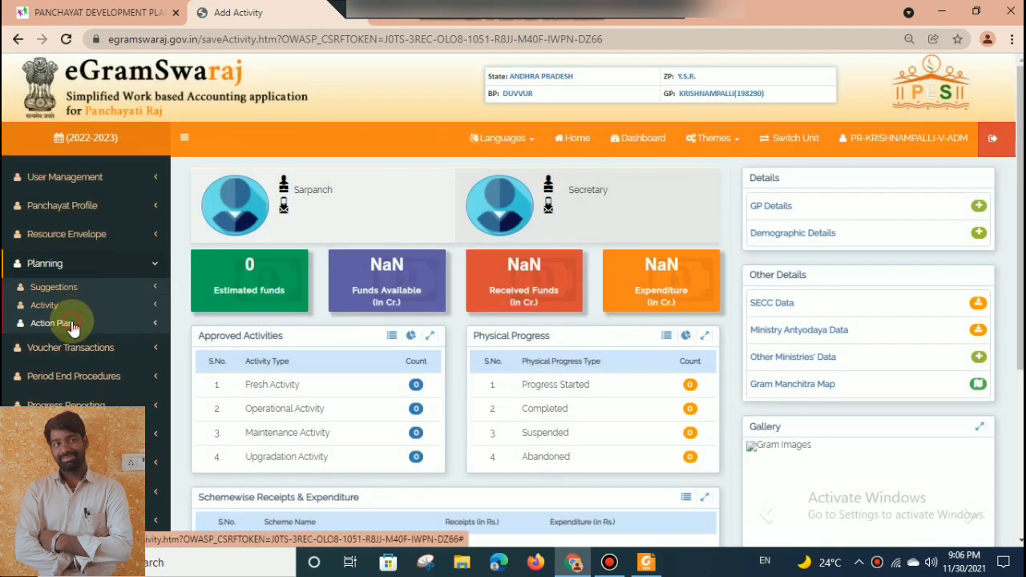
pyautogui.click(71, 325)
pyautogui.click(65, 344)
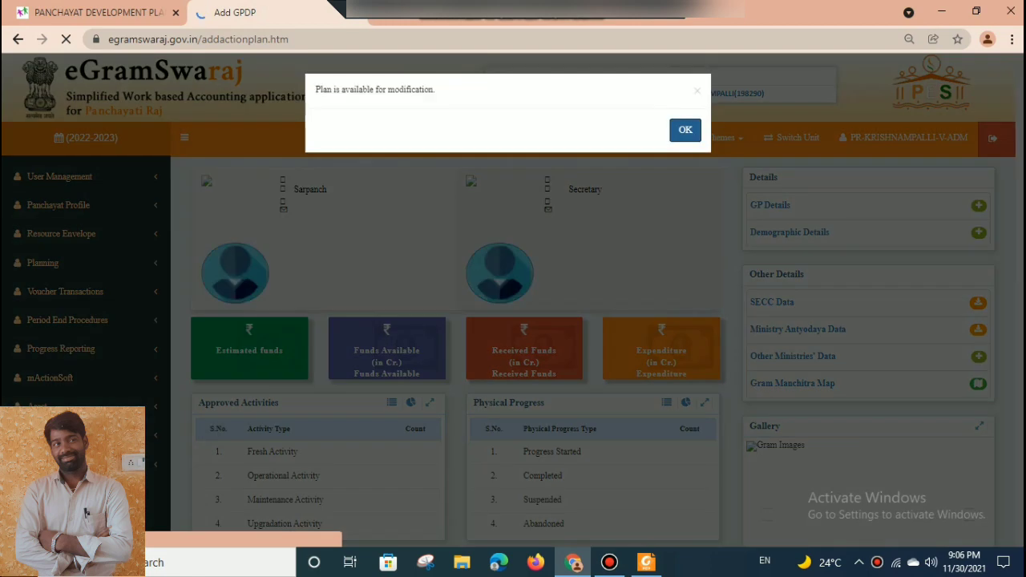
pyautogui.click(683, 136)
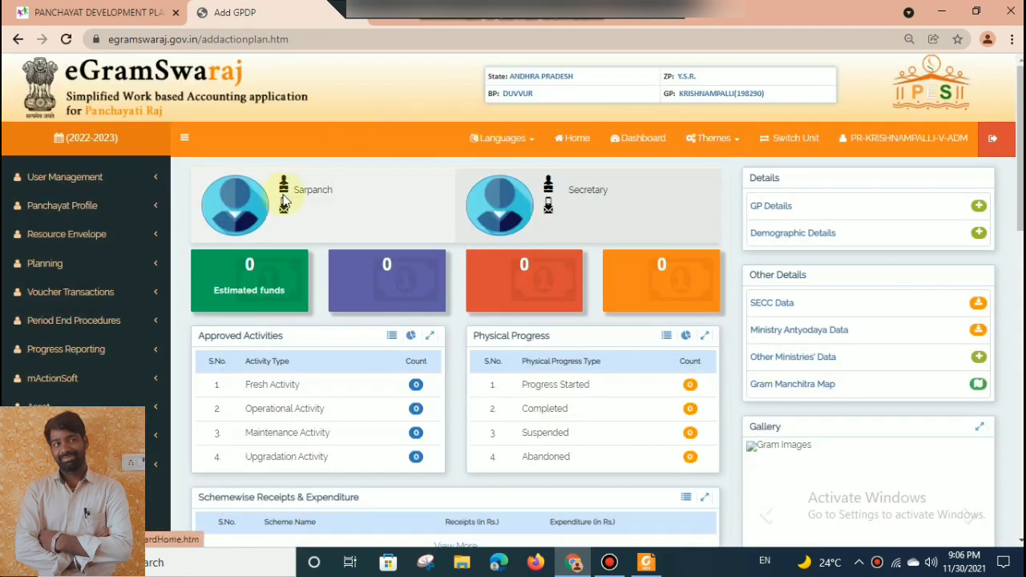
# Retrieve the Gram Panchayat Development Plans with status Plan Pending and open the Main plan for modification.
pyautogui.click(127, 262)
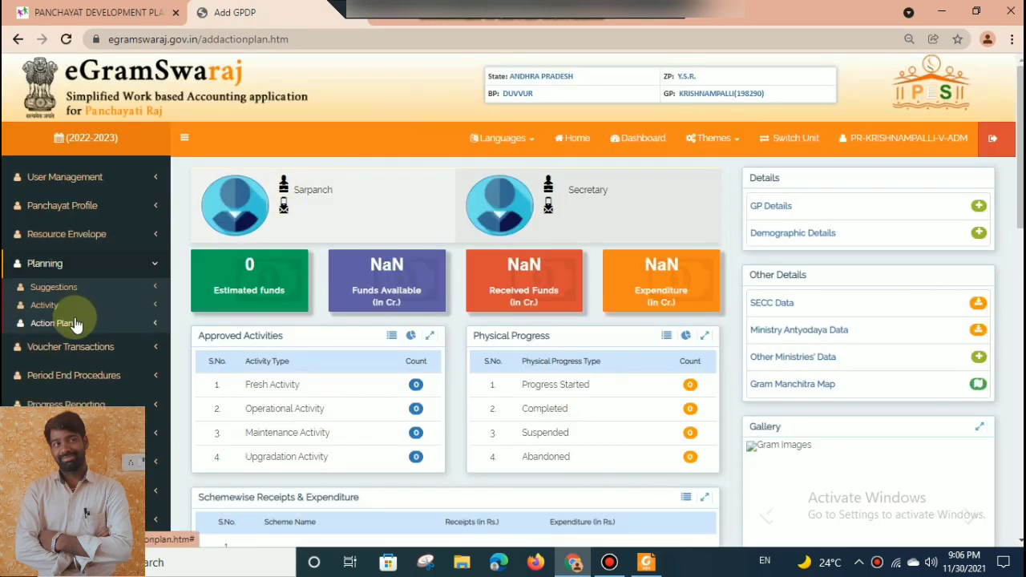
pyautogui.click(57, 324)
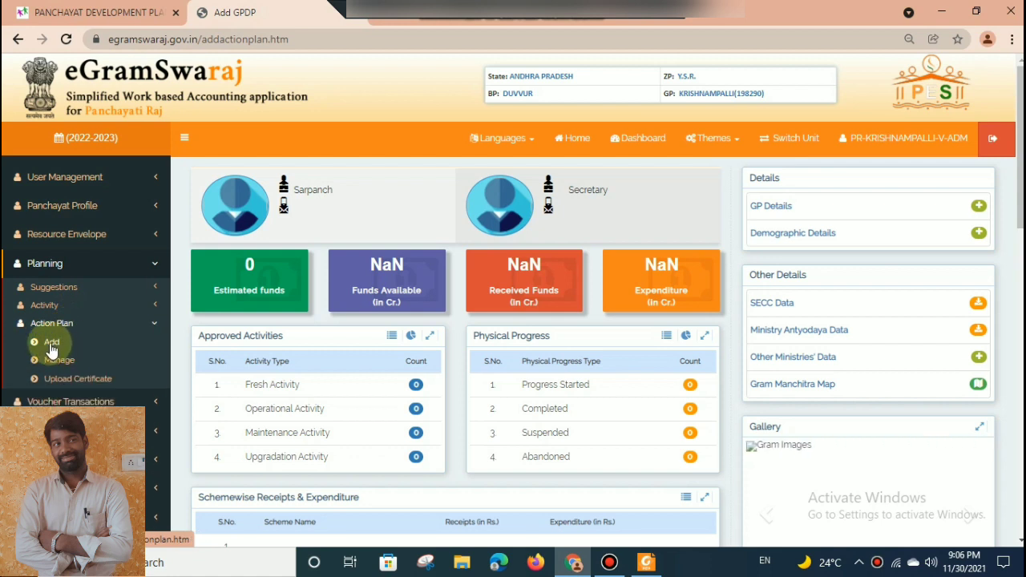
pyautogui.click(56, 360)
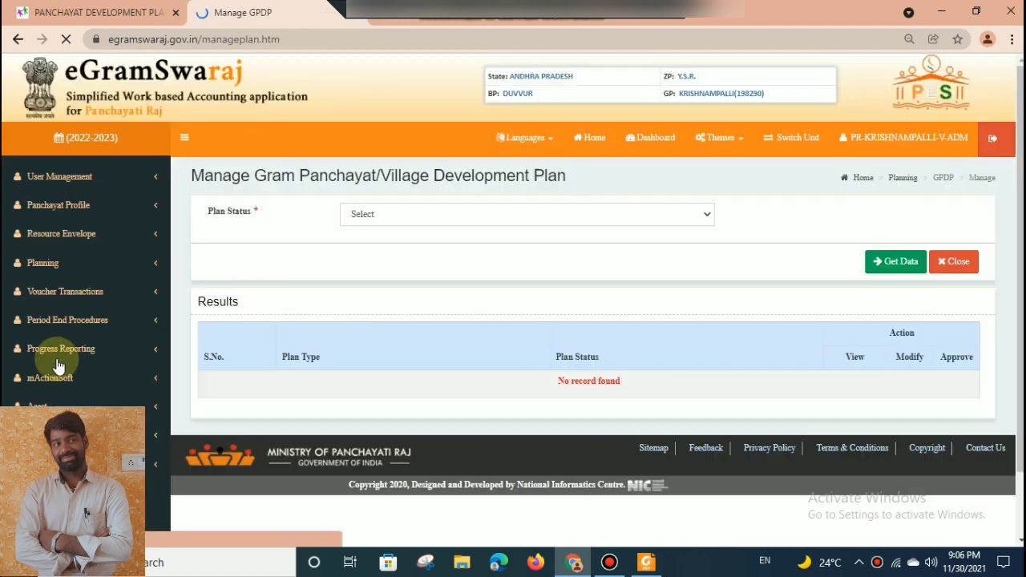
pyautogui.click(489, 215)
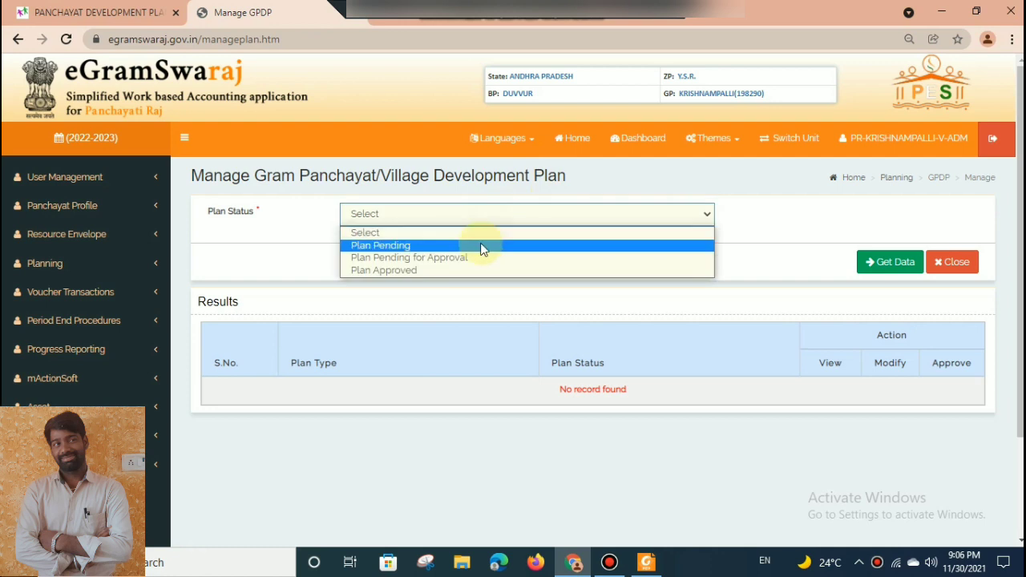
pyautogui.click(481, 244)
pyautogui.click(878, 256)
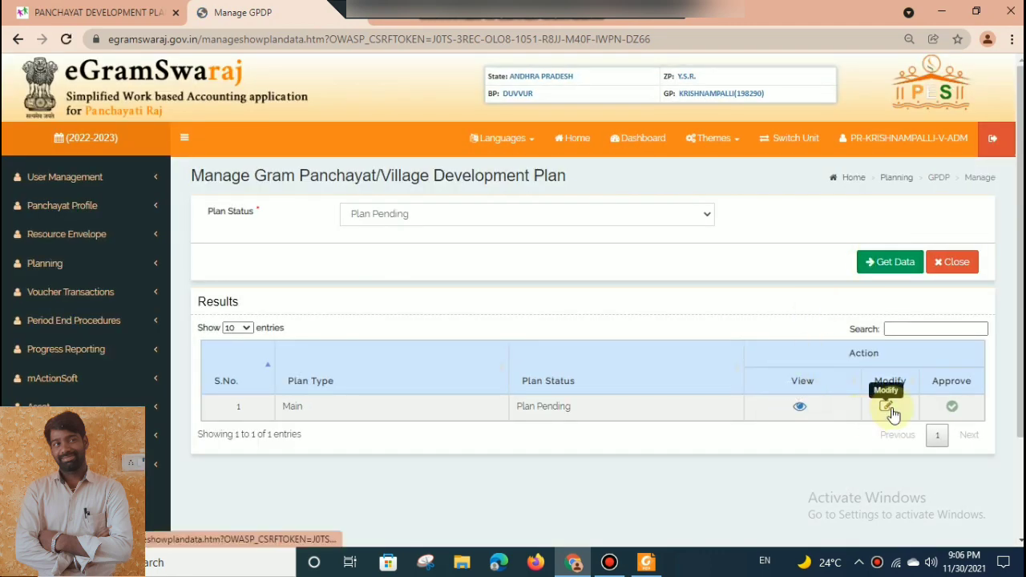
pyautogui.click(890, 407)
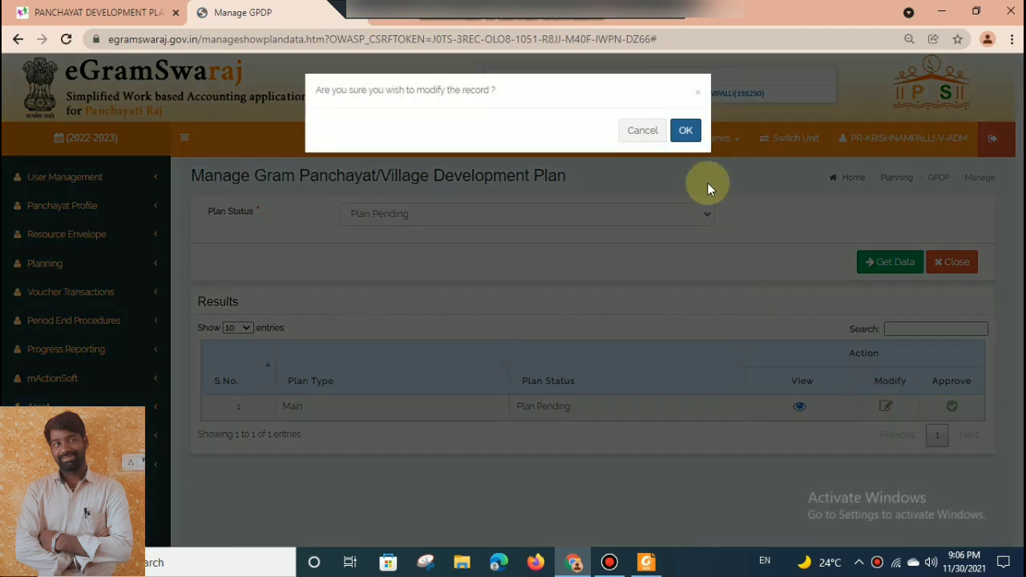
pyautogui.click(688, 130)
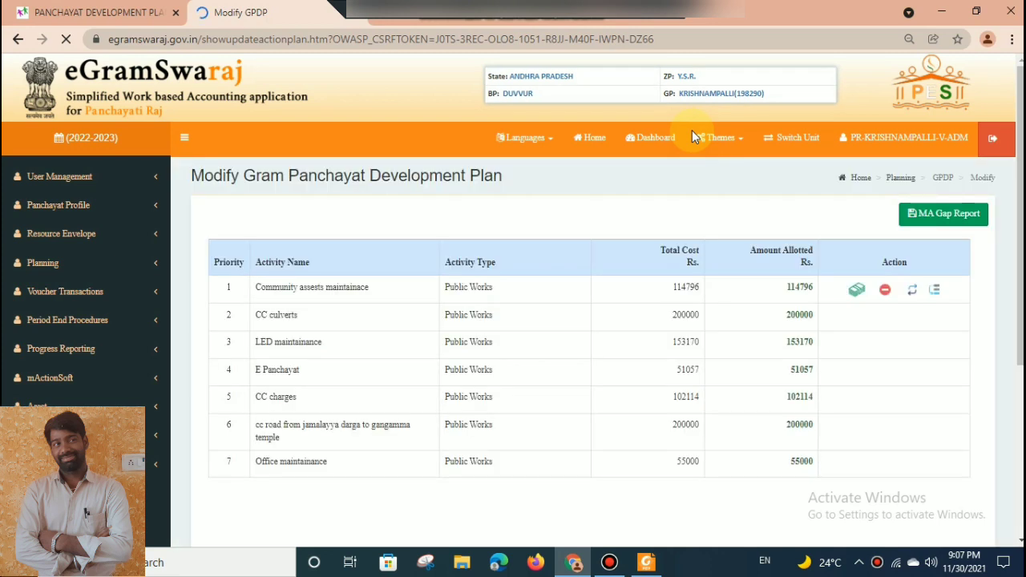
# Include the CC road from sc colony rcm church to chanti bazar activity in the development plan.
pyautogui.scroll(-2, 513, 292)
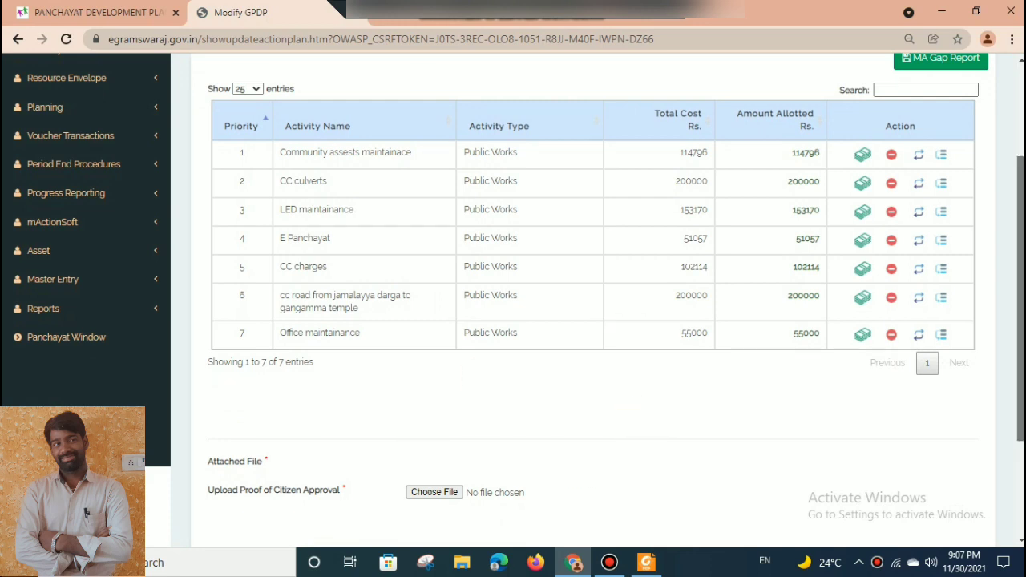
pyautogui.scroll(-2, 651, 423)
pyautogui.moveTo(1021, 266); pyautogui.dragTo(1022, 152)
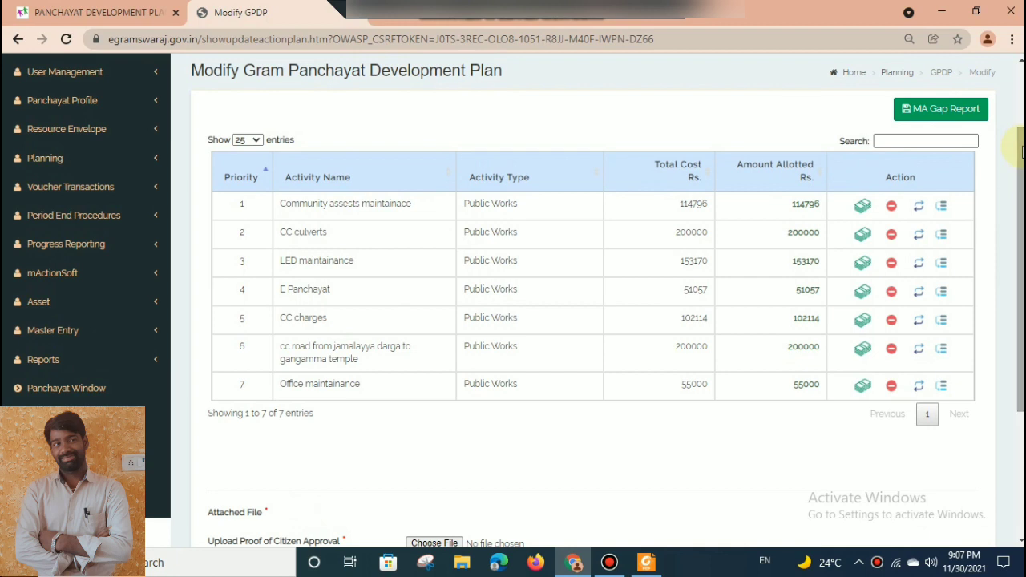
pyautogui.moveTo(1022, 152); pyautogui.dragTo(1022, 261)
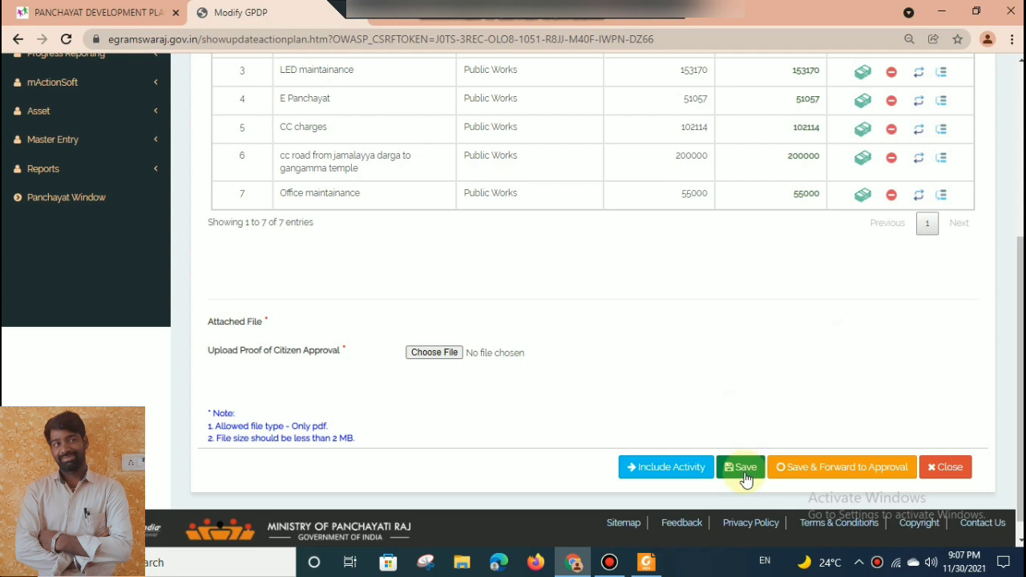
pyautogui.moveTo(1022, 299); pyautogui.dragTo(1021, 219)
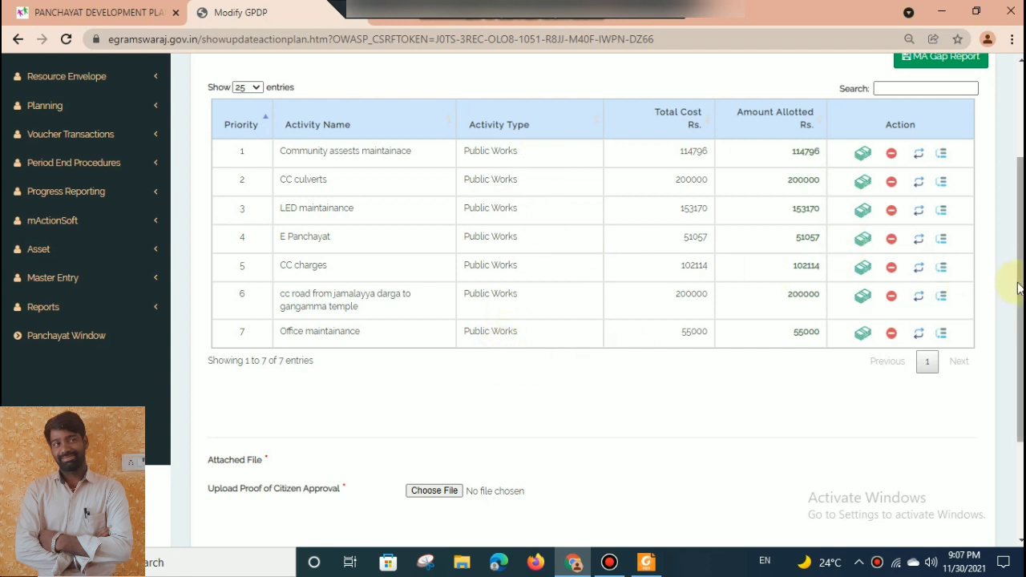
pyautogui.moveTo(1022, 290); pyautogui.dragTo(1023, 330)
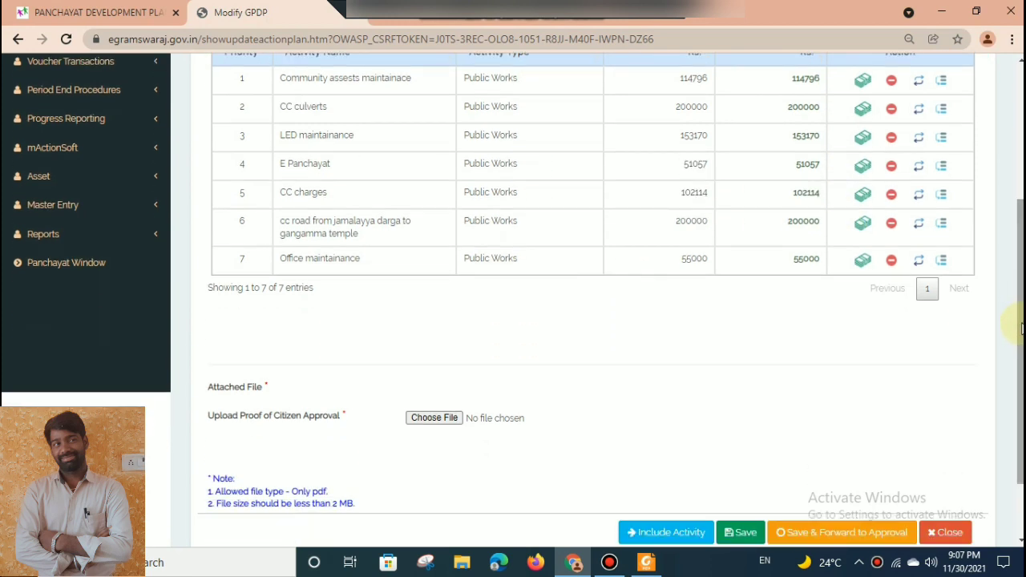
pyautogui.moveTo(1023, 328); pyautogui.dragTo(1017, 380)
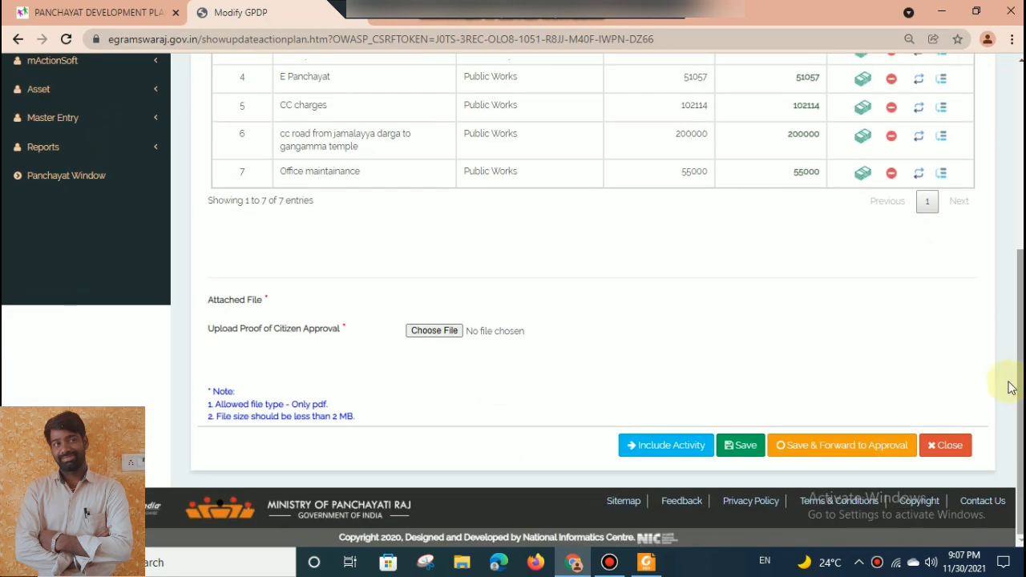
pyautogui.click(680, 451)
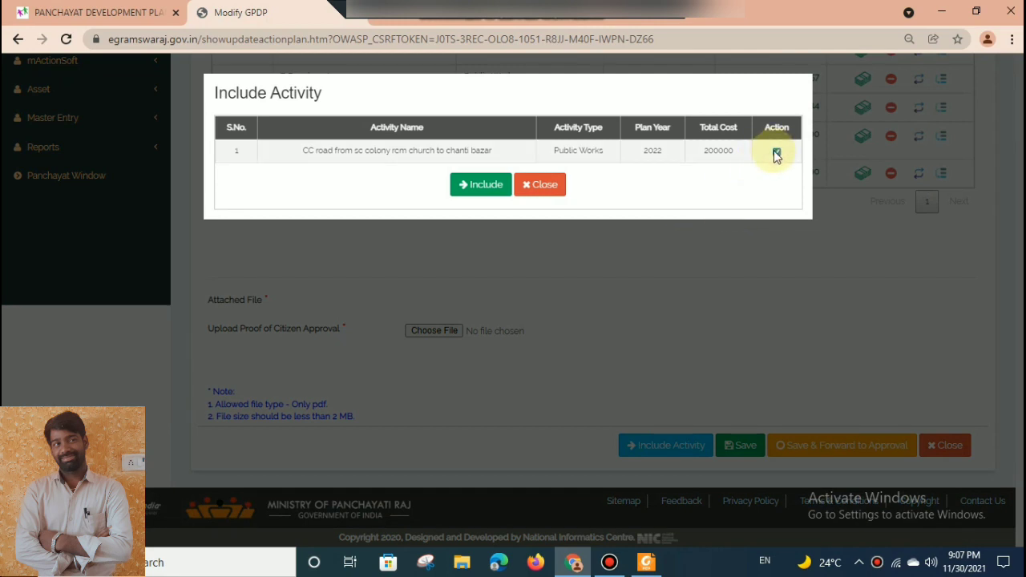
pyautogui.click(475, 186)
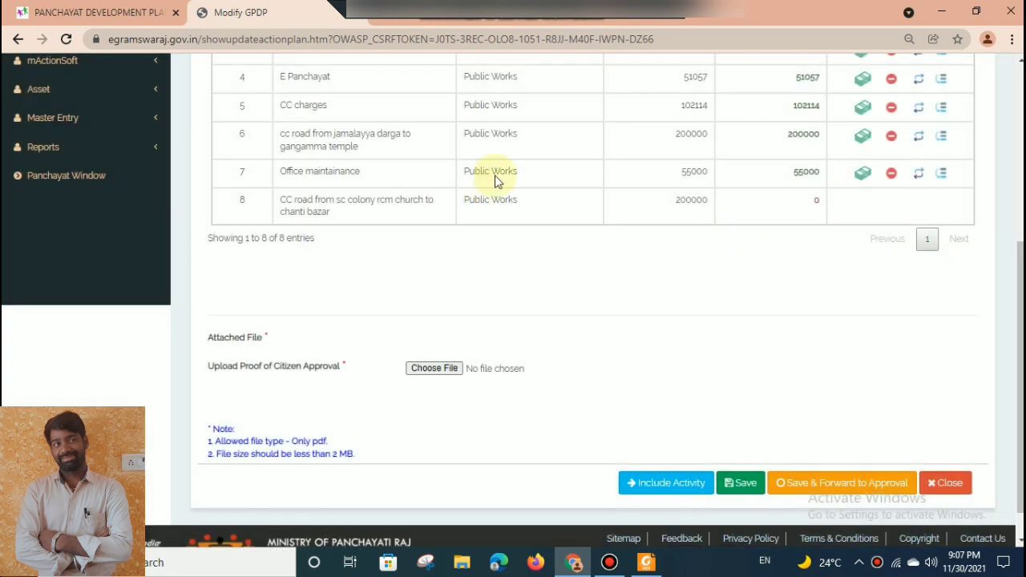
# Examine the scheme, available funds and proposed amount columns in the fund details of the newly included CC road activity.
pyautogui.moveTo(1020, 291); pyautogui.dragTo(1021, 253)
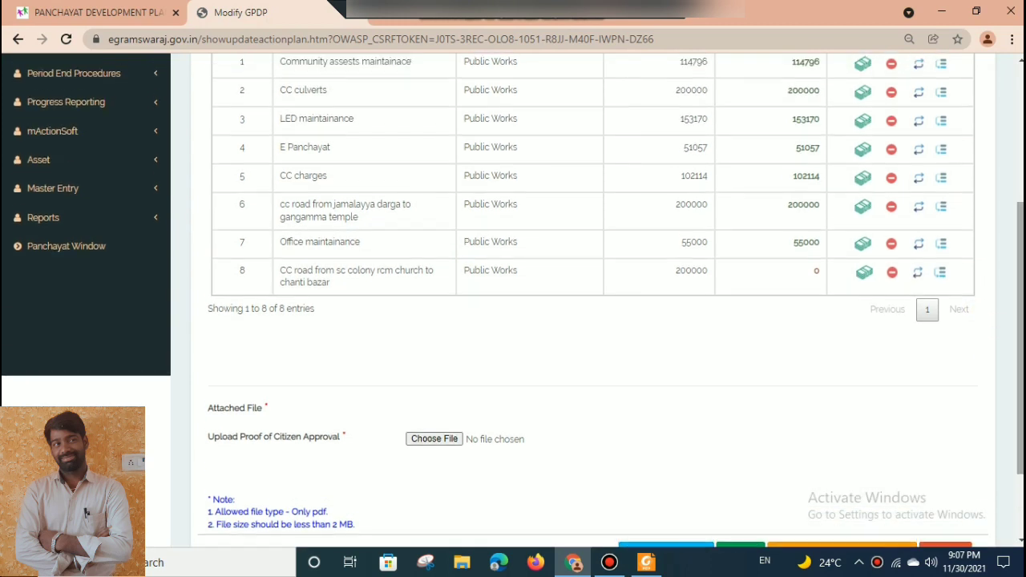
pyautogui.click(859, 277)
pyautogui.moveTo(664, 310); pyautogui.dragTo(826, 303)
pyautogui.click(736, 302)
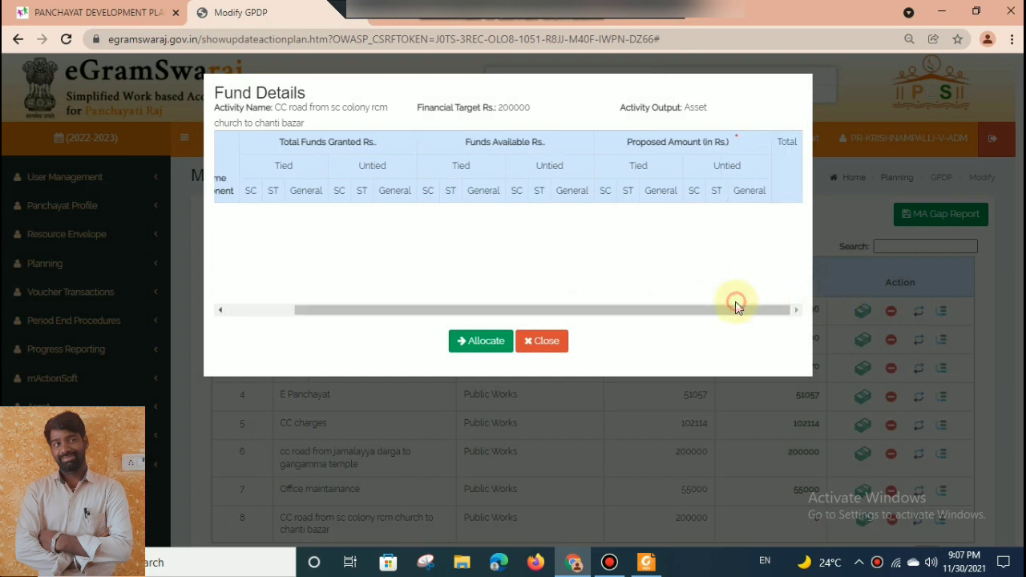
pyautogui.click(488, 311)
pyautogui.moveTo(487, 310); pyautogui.dragTo(360, 316)
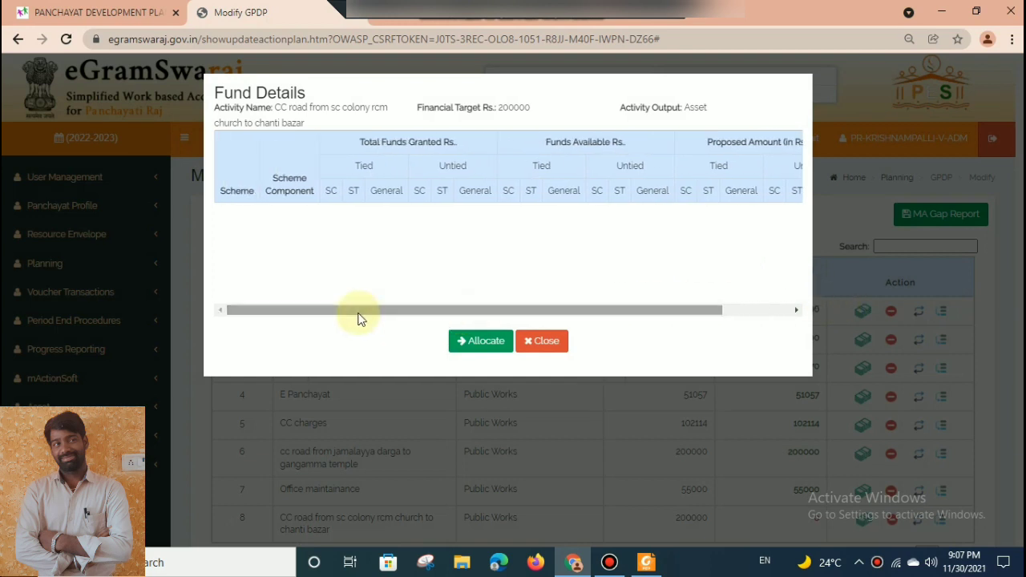
pyautogui.click(566, 341)
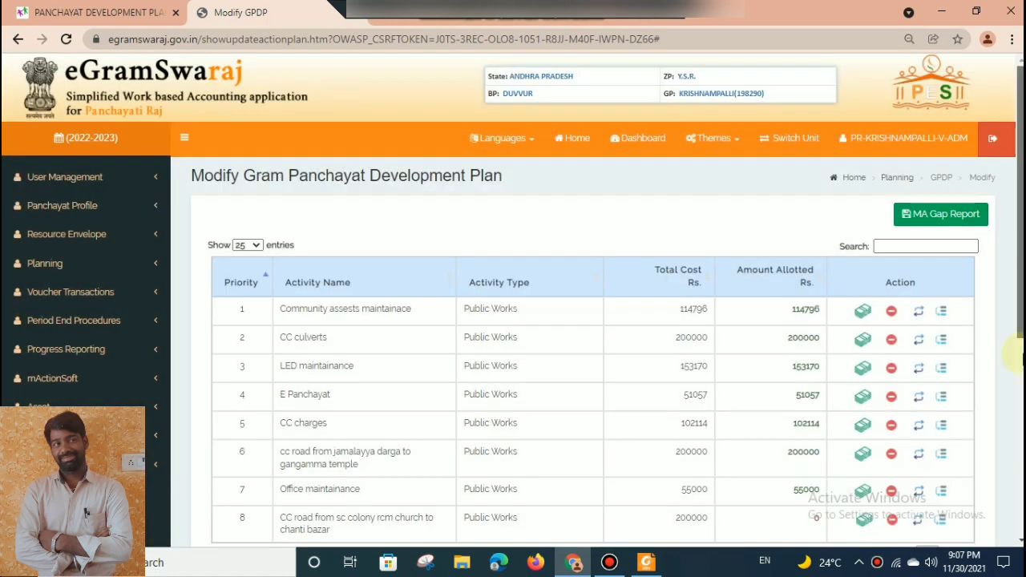
# Try to allocate funds to the CC road from sc colony rcm church to chanti bazar activity.
pyautogui.scroll(-3, 1002, 424)
pyautogui.click(864, 340)
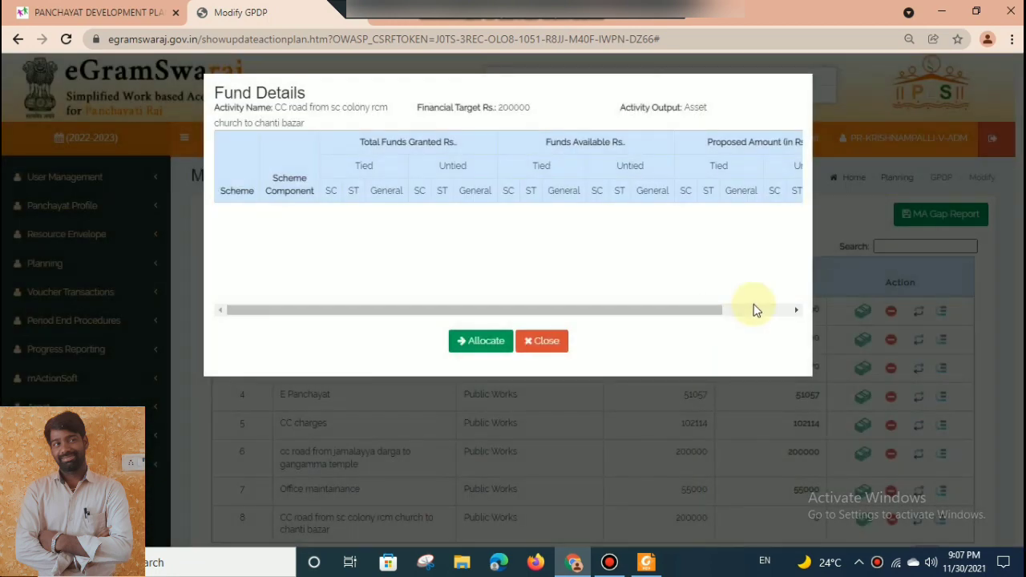
pyautogui.click(754, 309)
pyautogui.click(479, 341)
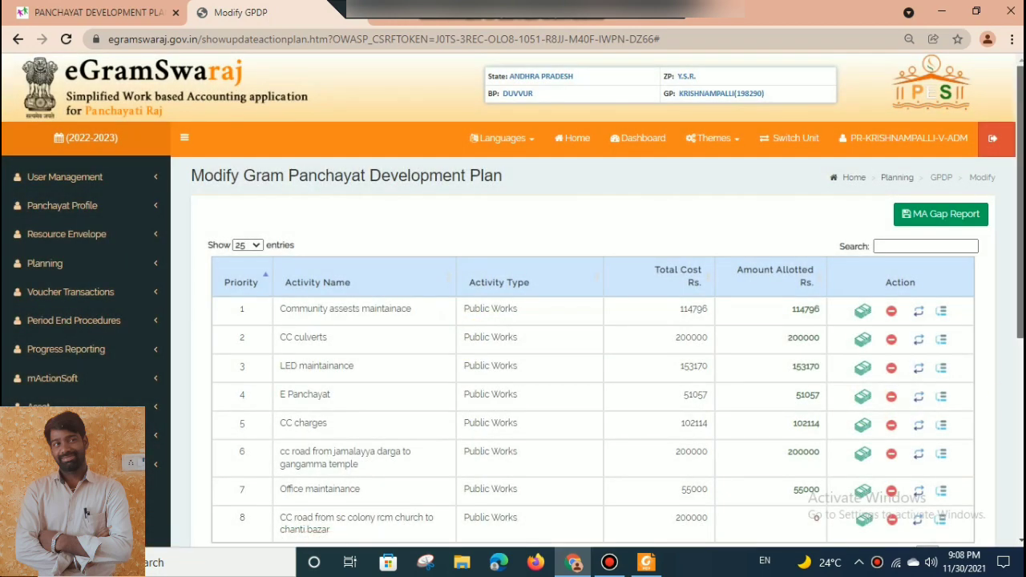
pyautogui.scroll(-3, 1003, 424)
pyautogui.click(866, 342)
pyautogui.click(543, 341)
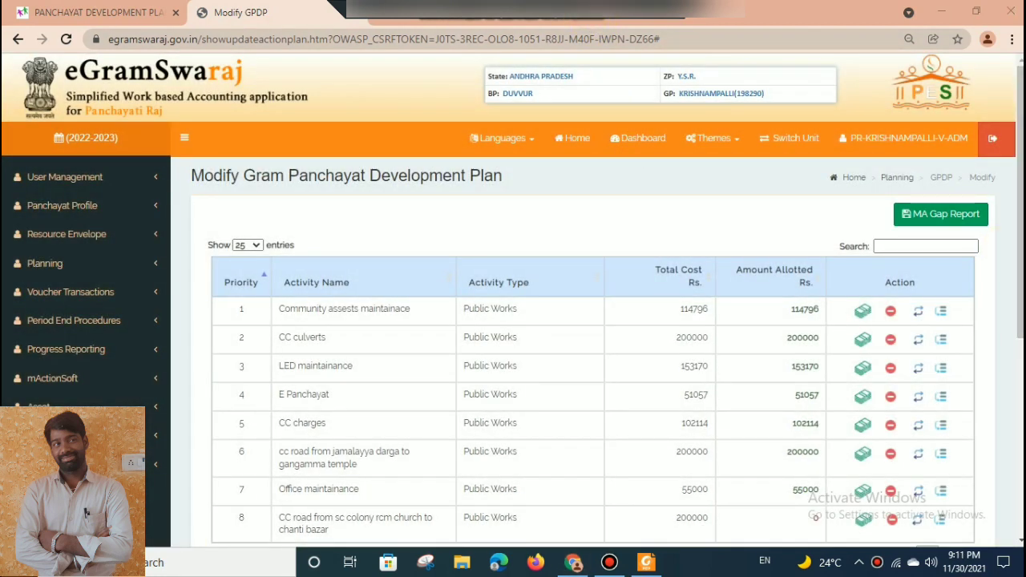
# Allocate 200000 from the XV Finance Commission untied General funds to the CC road from sc colony rcm church to chanti bazar activity.
pyautogui.scroll(-5, 928, 362)
pyautogui.click(862, 166)
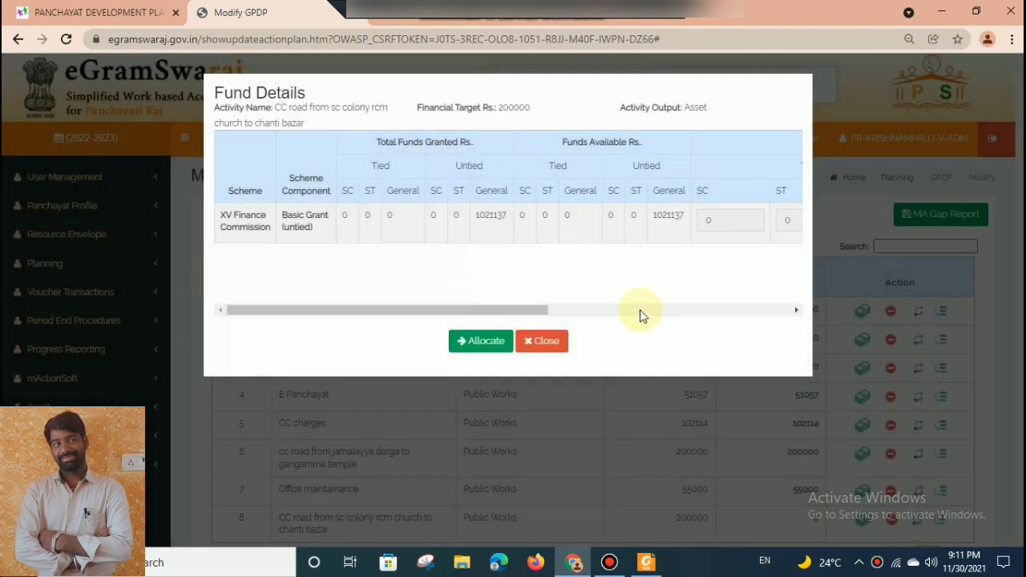
pyautogui.click(641, 311)
pyautogui.doubleClick(671, 222)
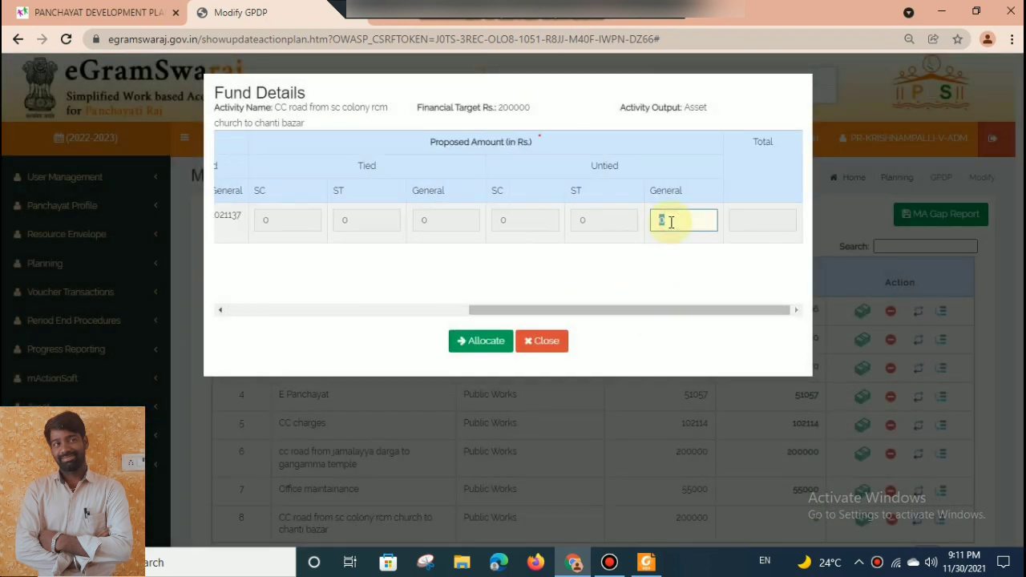
pyautogui.write('200000')
pyautogui.click(484, 341)
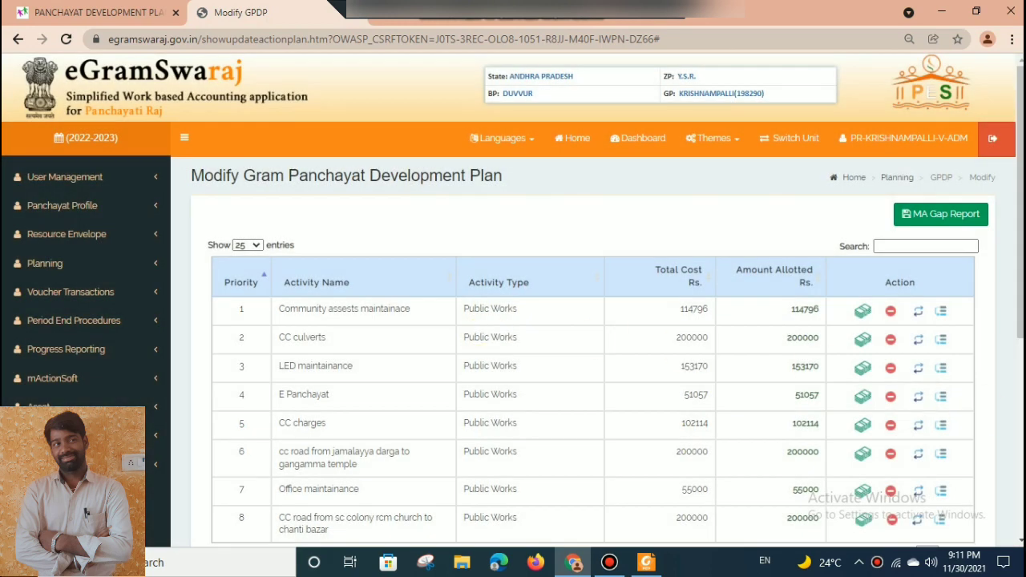
# Save the modified Gram Panchayat Development Plan without forwarding it for approval.
pyautogui.scroll(-5, 882, 361)
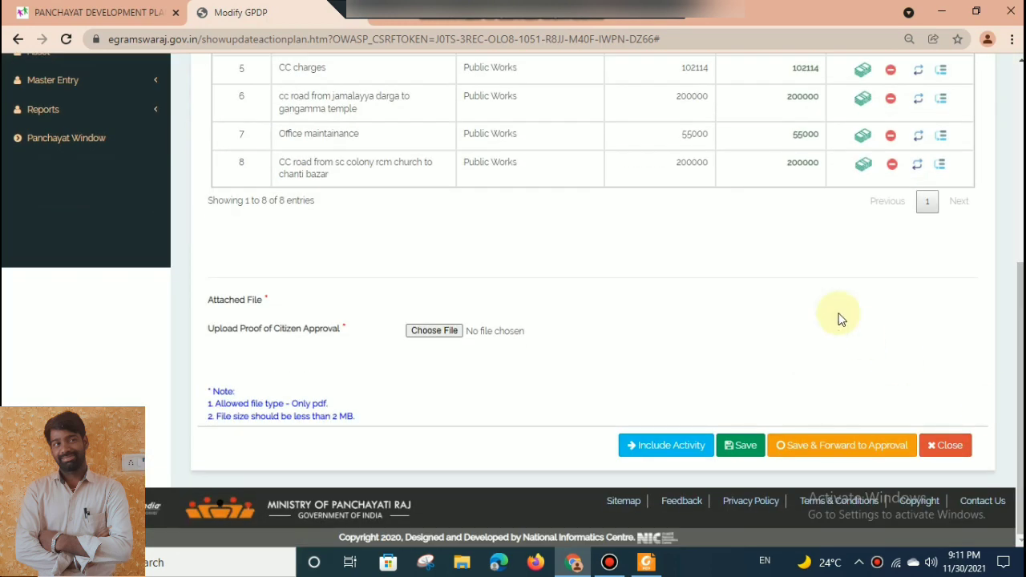
pyautogui.click(742, 453)
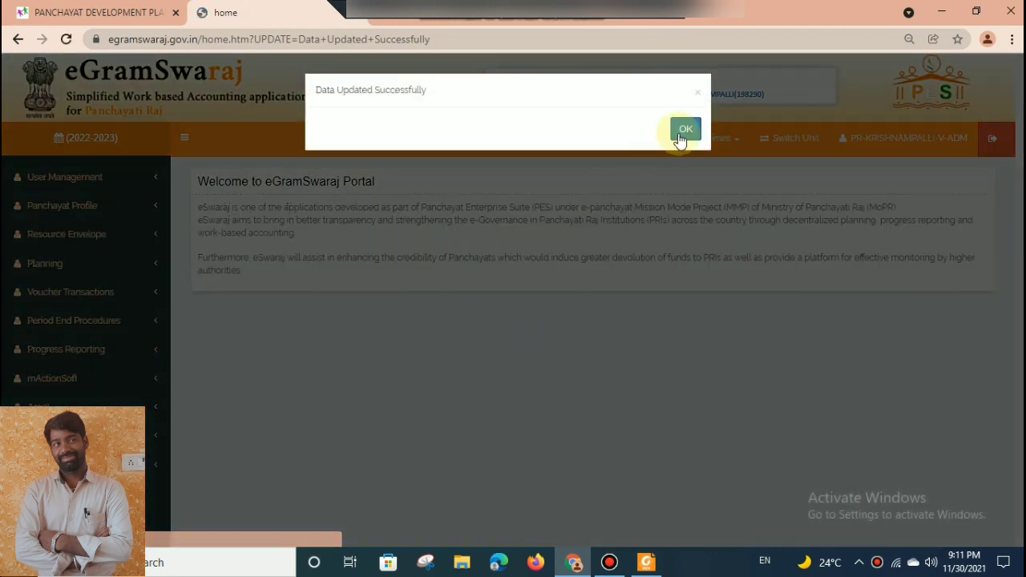
pyautogui.click(683, 134)
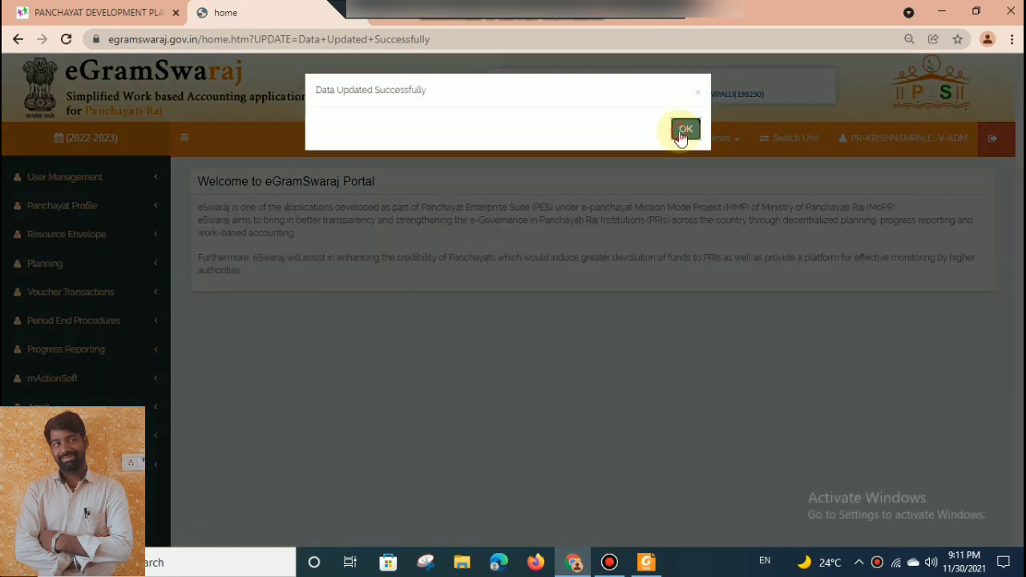
# Retrieve the Gram Panchayat Development Plan with status Plan Pending and open the Main plan for modification.
pyautogui.click(90, 263)
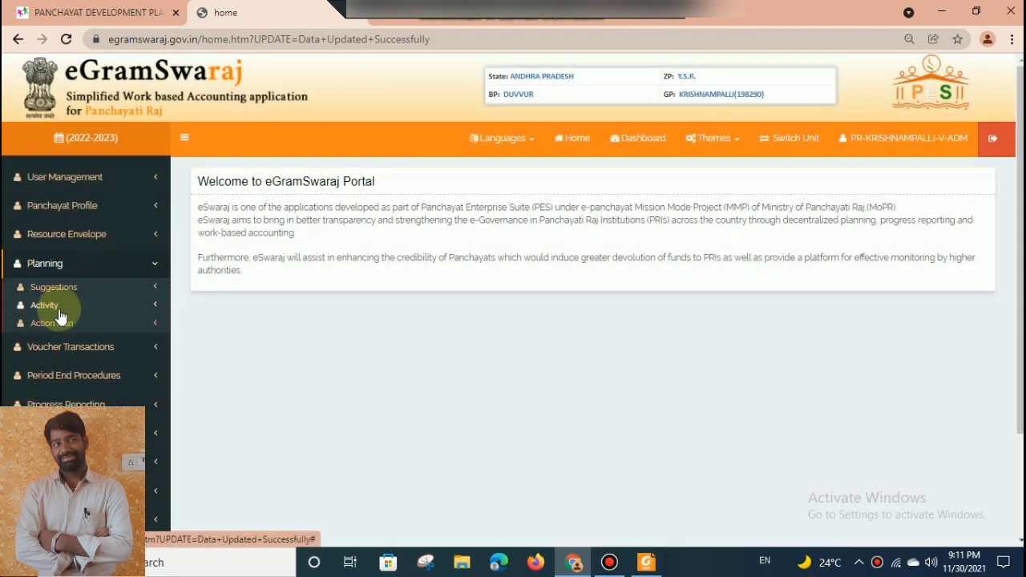
pyautogui.click(57, 323)
pyautogui.click(59, 362)
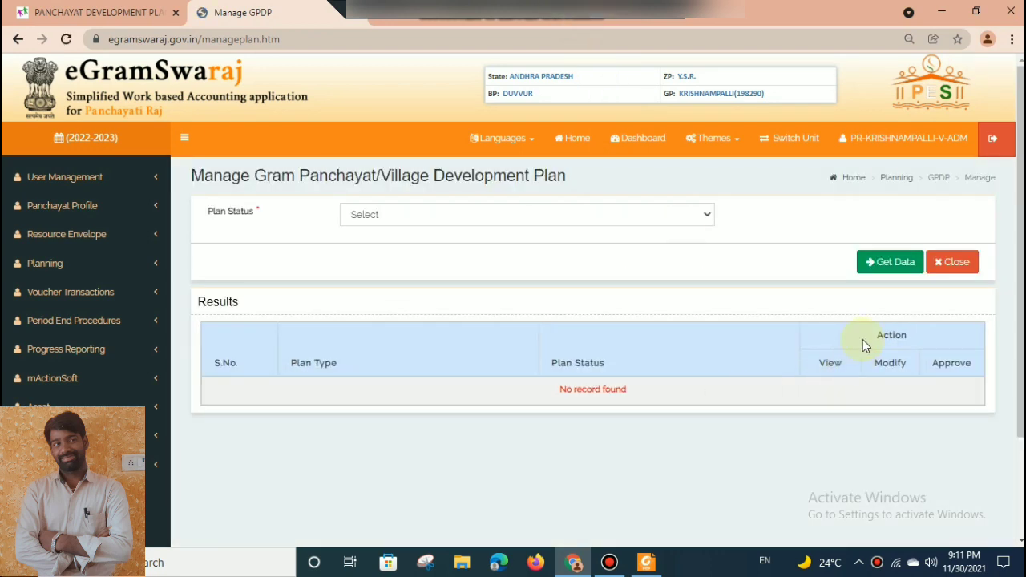
pyautogui.click(660, 217)
pyautogui.click(644, 243)
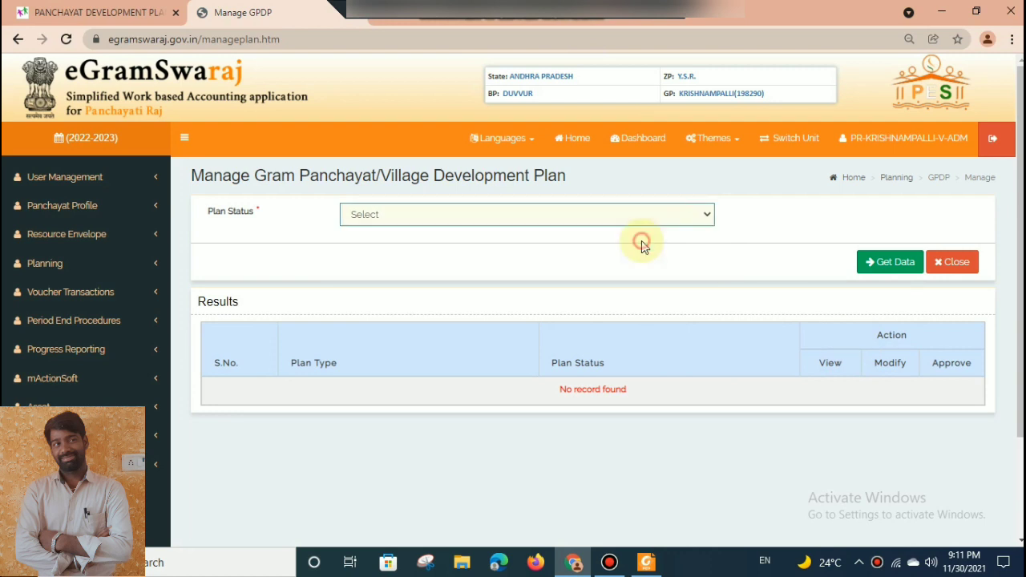
pyautogui.click(898, 264)
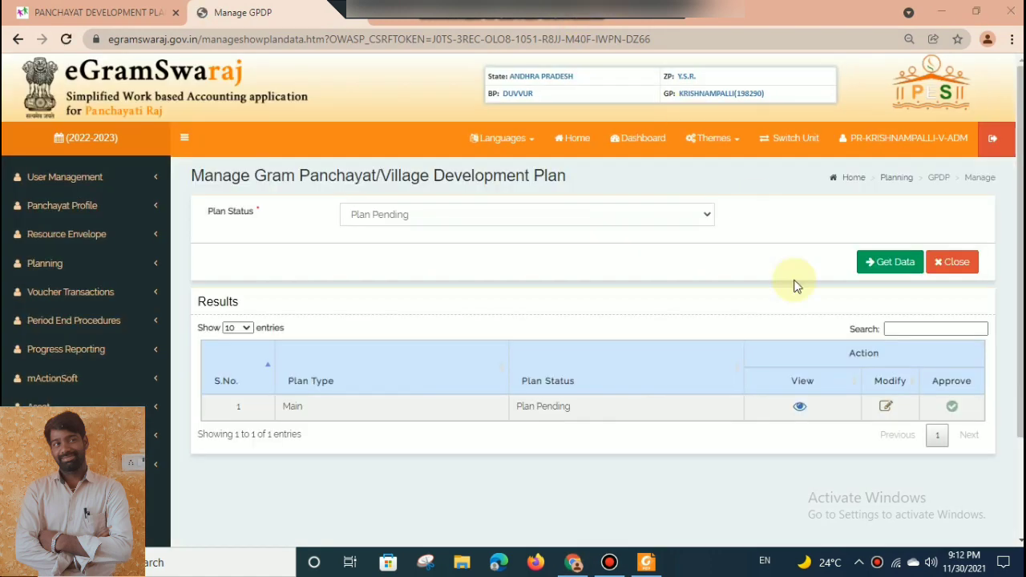
pyautogui.click(886, 406)
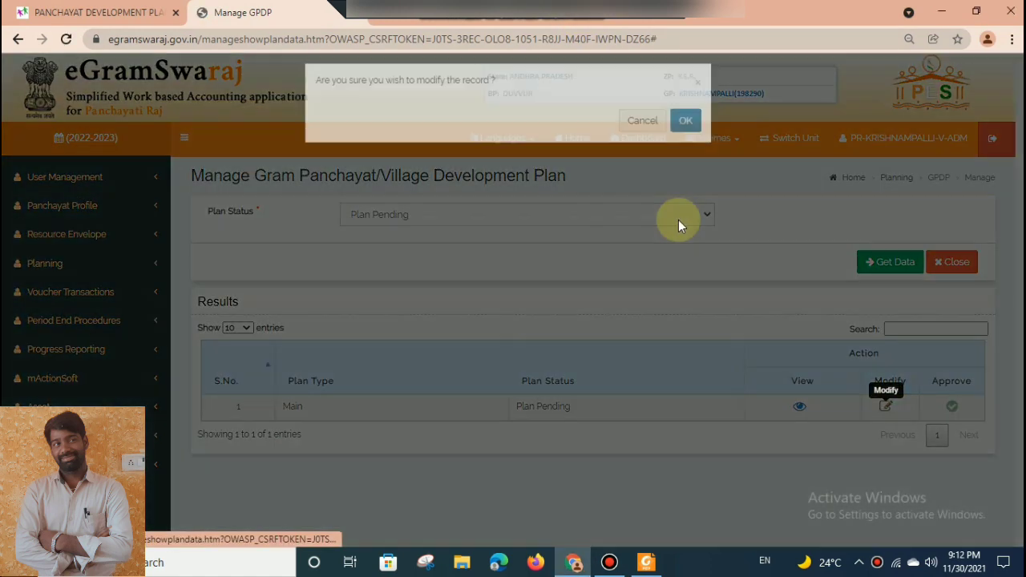
pyautogui.click(686, 131)
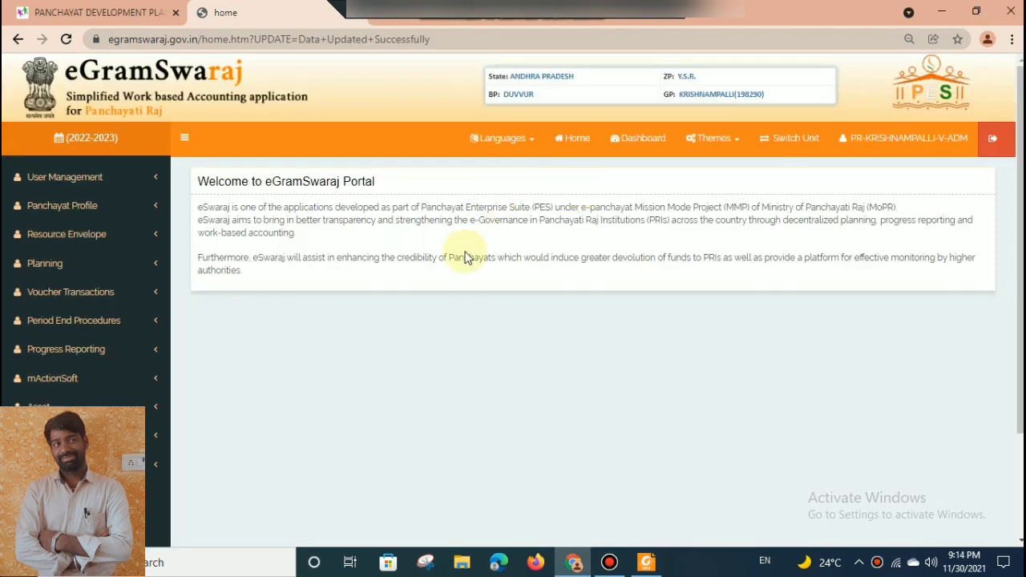
# Start a new planning activity with the focus area Drinking water and the activity type Public Works.
pyautogui.click(102, 265)
pyautogui.click(79, 308)
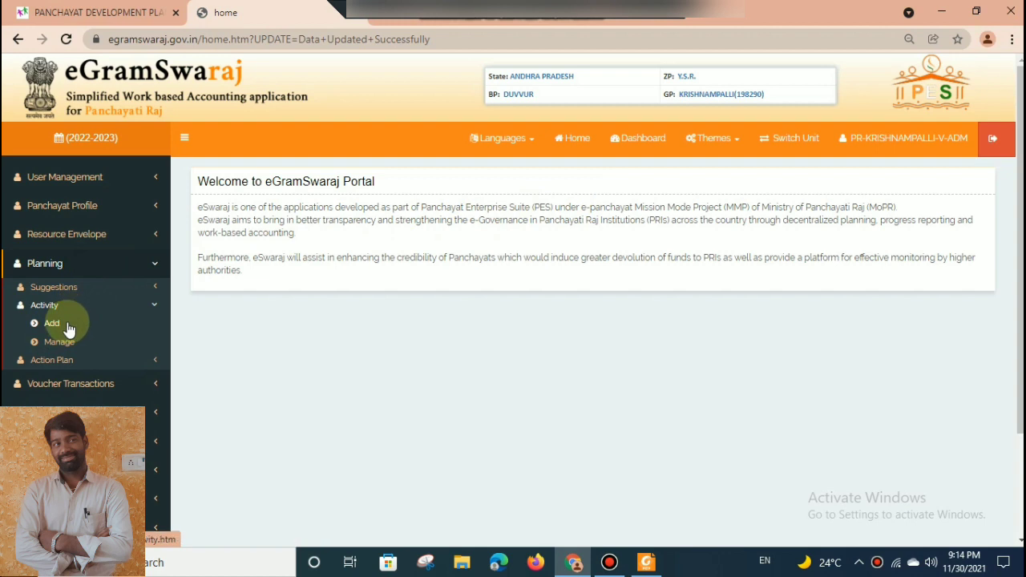
pyautogui.click(68, 327)
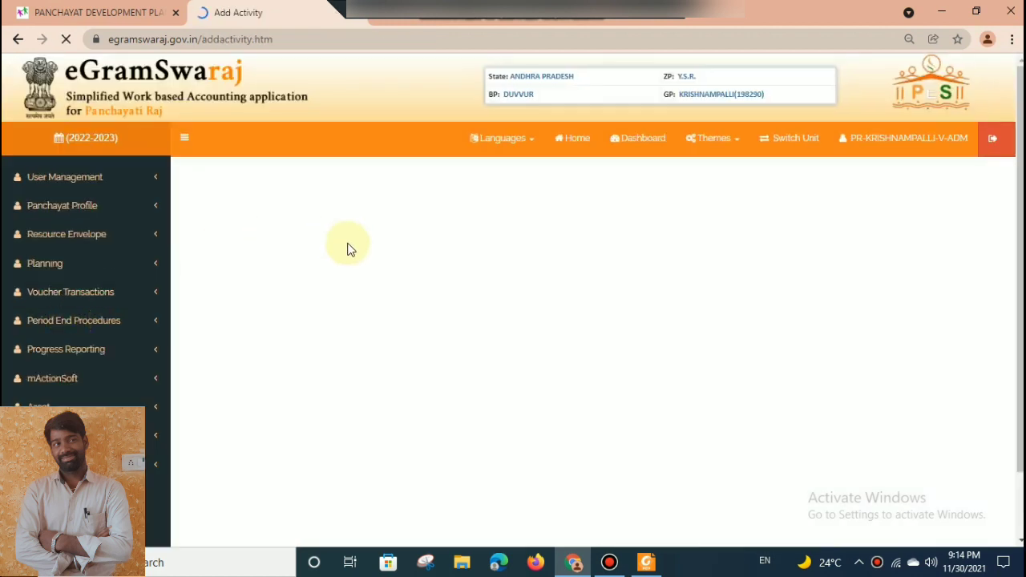
pyautogui.click(453, 215)
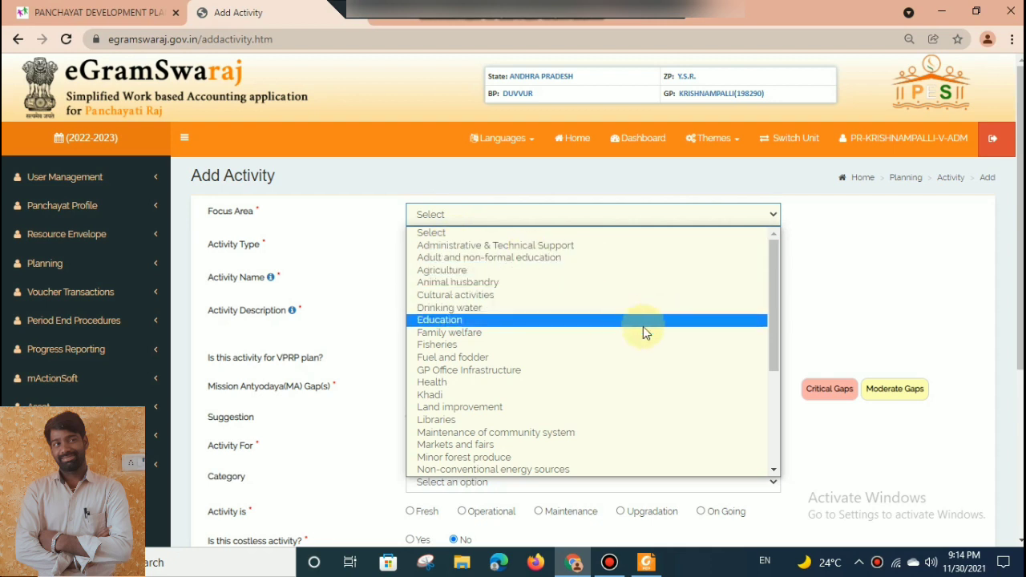
pyautogui.click(647, 310)
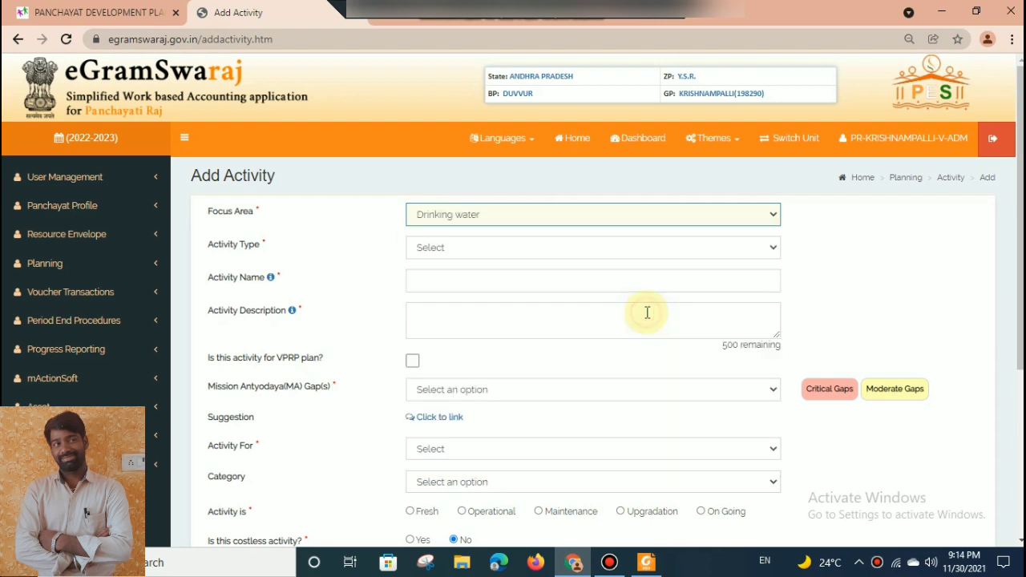
pyautogui.click(543, 250)
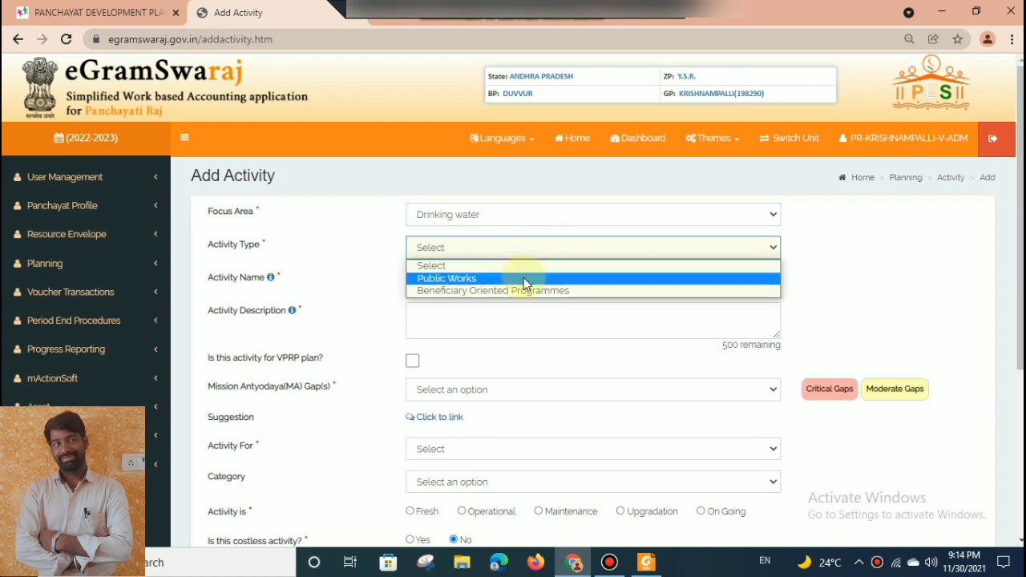
pyautogui.click(524, 279)
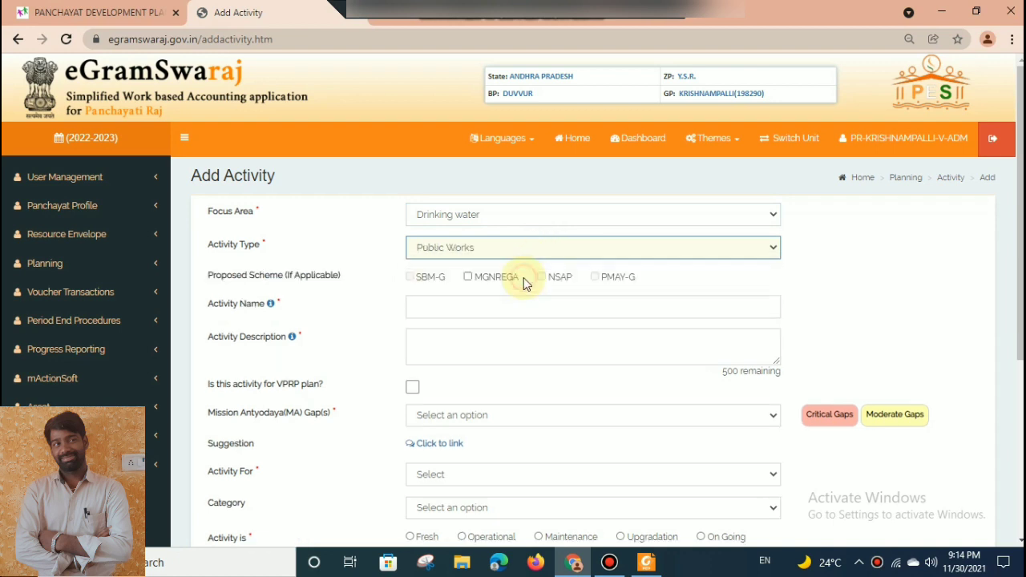
# Name the activity "Drinking water activities" and describe it as "such as leakaje clearance and new pumps purchase".
pyautogui.click(474, 315)
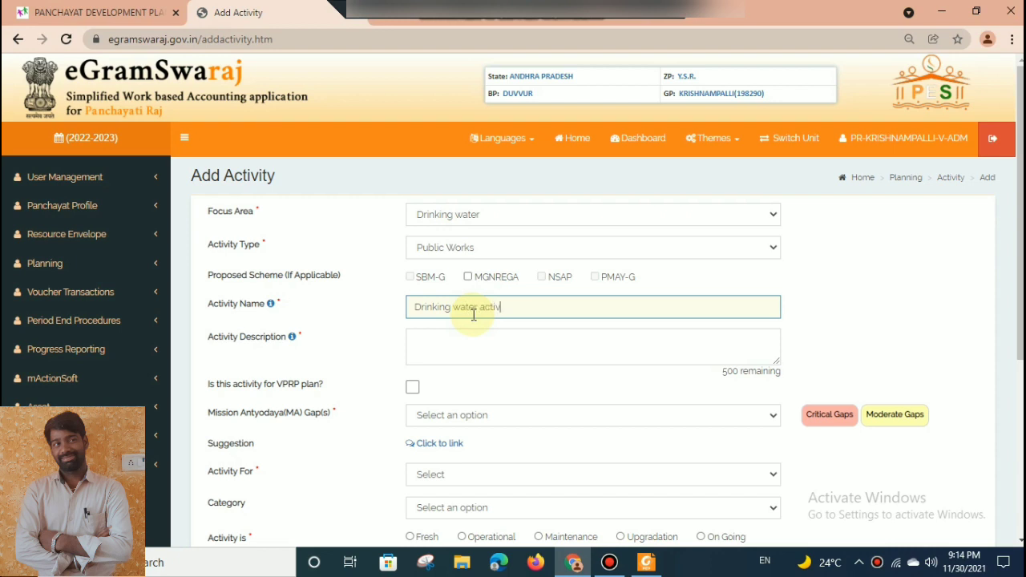
pyautogui.press('Tab')
pyautogui.write('sh')
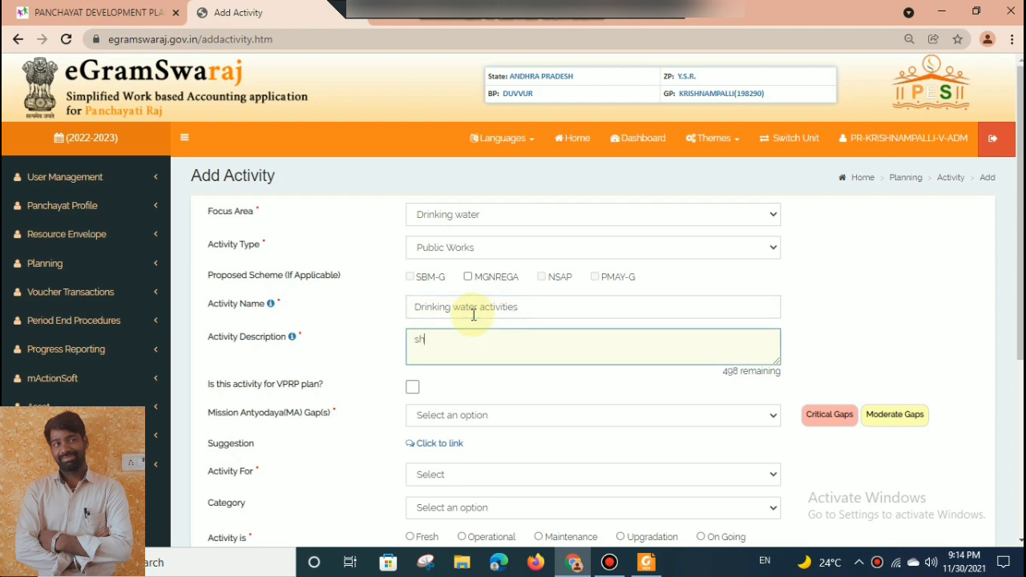
pyautogui.write('yuch ')
pyautogui.write('as p')
pyautogui.write('leaka')
pyautogui.write('je')
pyautogui.write(' clearan')
pyautogui.write('ce and new pu')
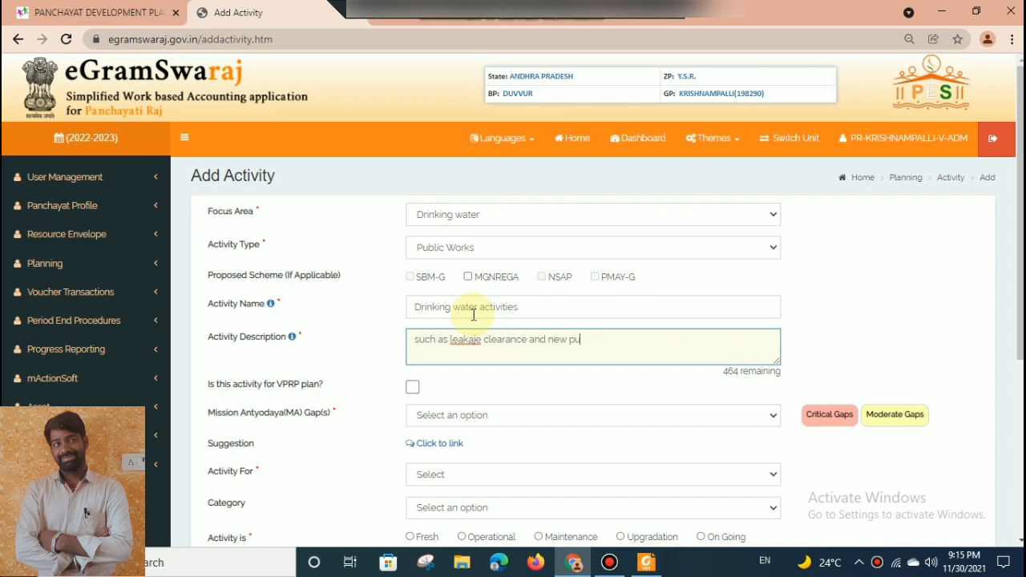
pyautogui.write('s purchase')
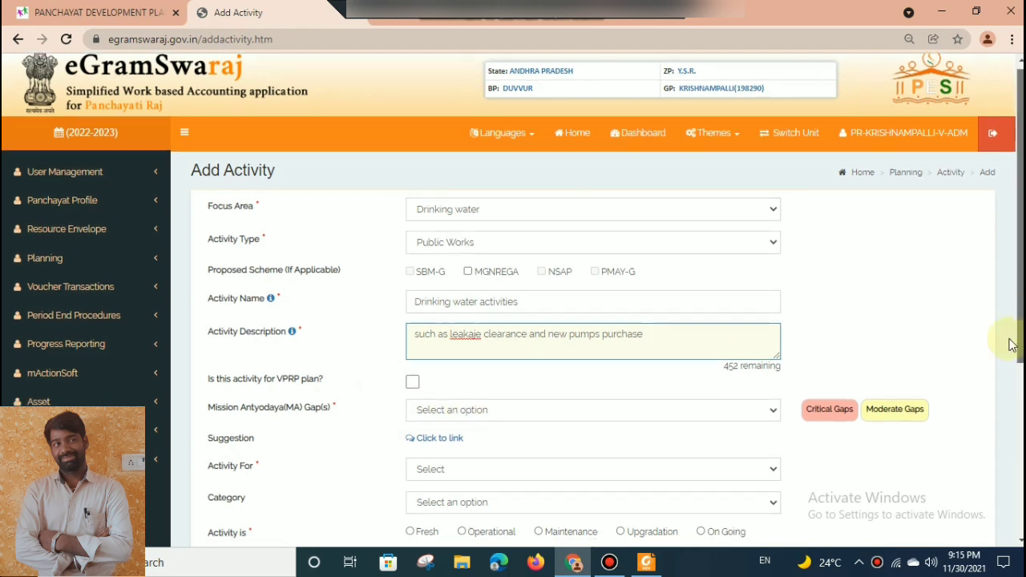
# Set the Mission Antyodaya gap to None, the activity for GEN and the category to All.
pyautogui.scroll(-3, 977, 396)
pyautogui.click(553, 217)
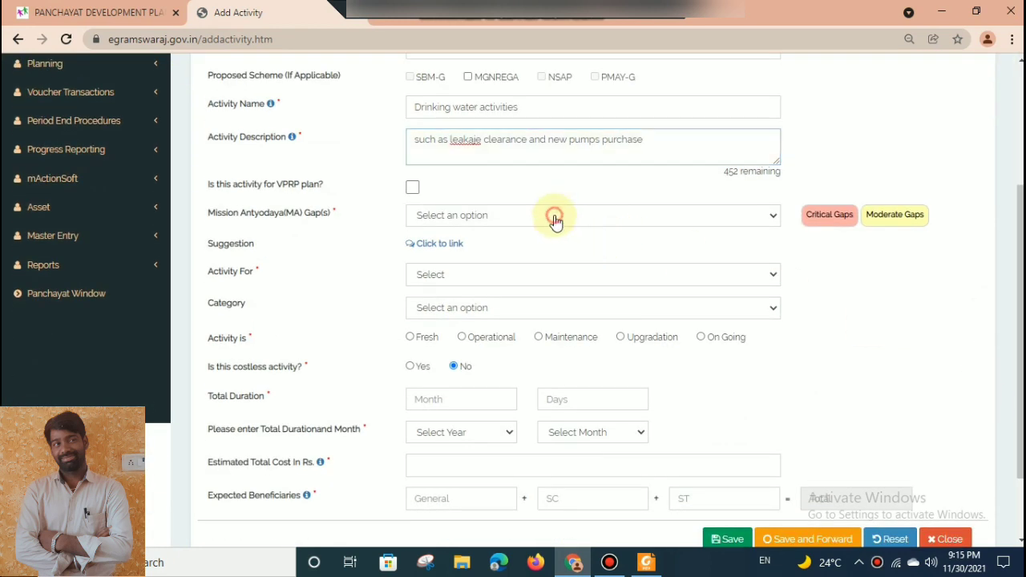
pyautogui.click(497, 236)
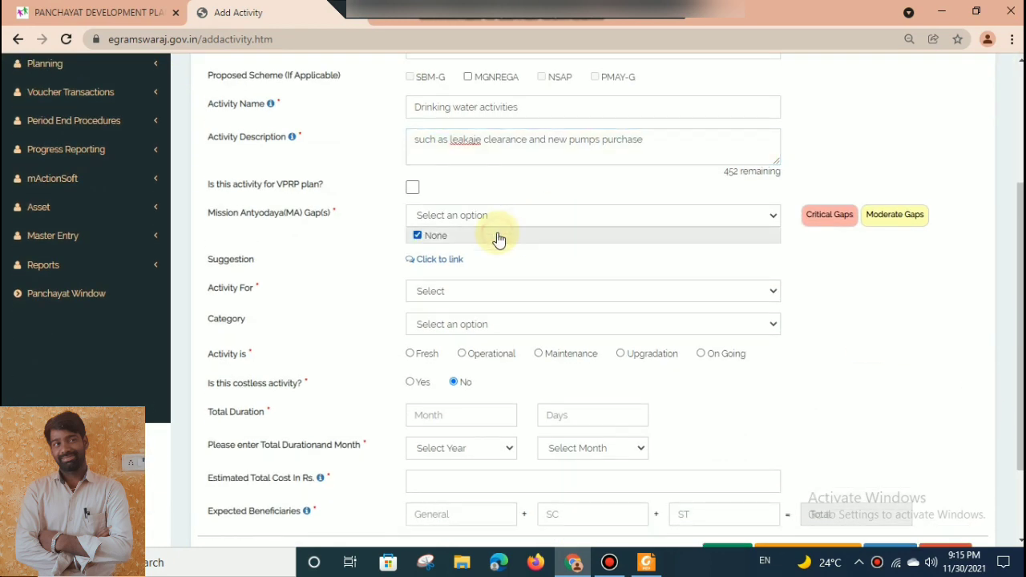
pyautogui.click(459, 291)
pyautogui.click(442, 346)
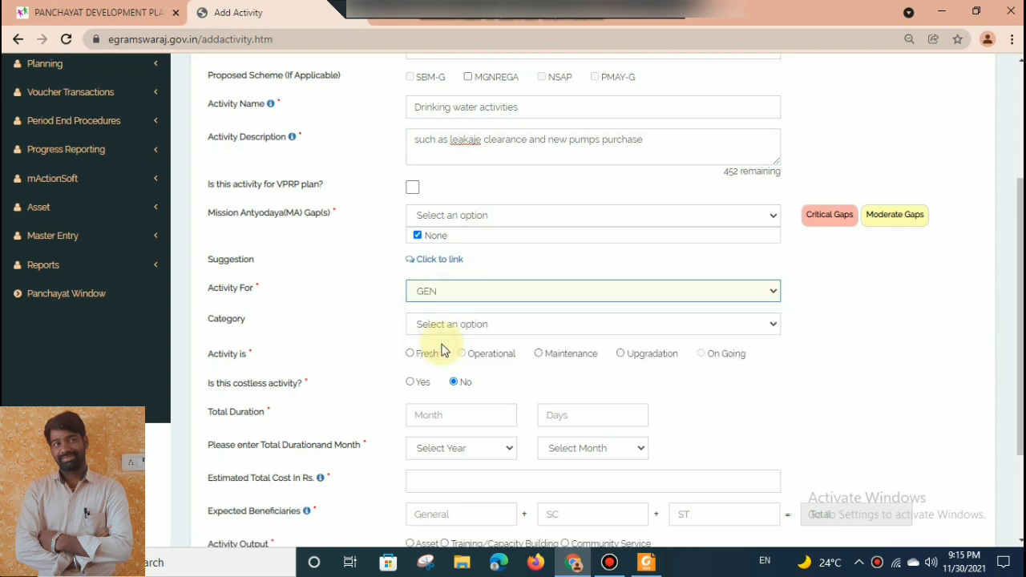
pyautogui.click(440, 329)
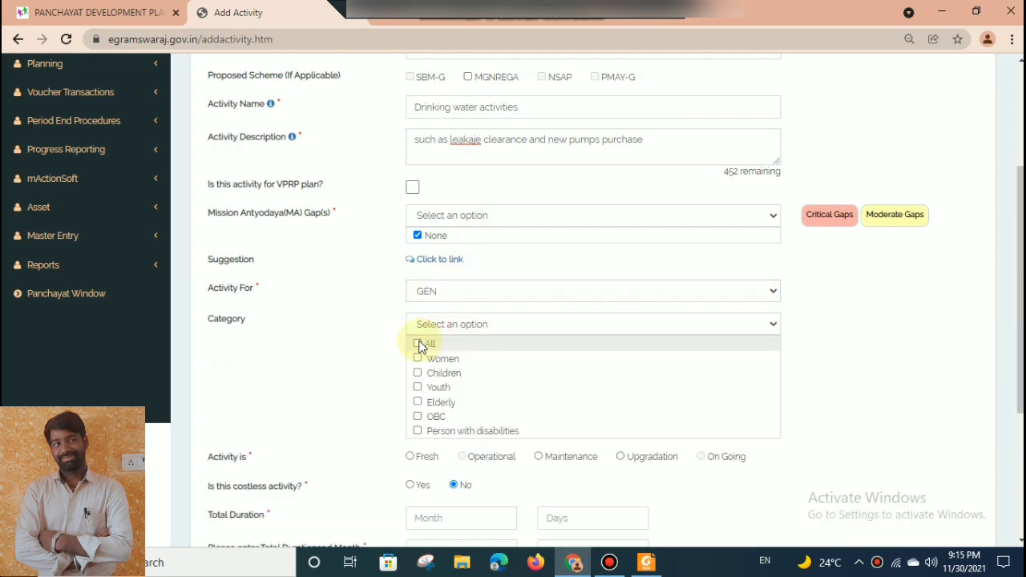
pyautogui.click(417, 343)
pyautogui.click(630, 331)
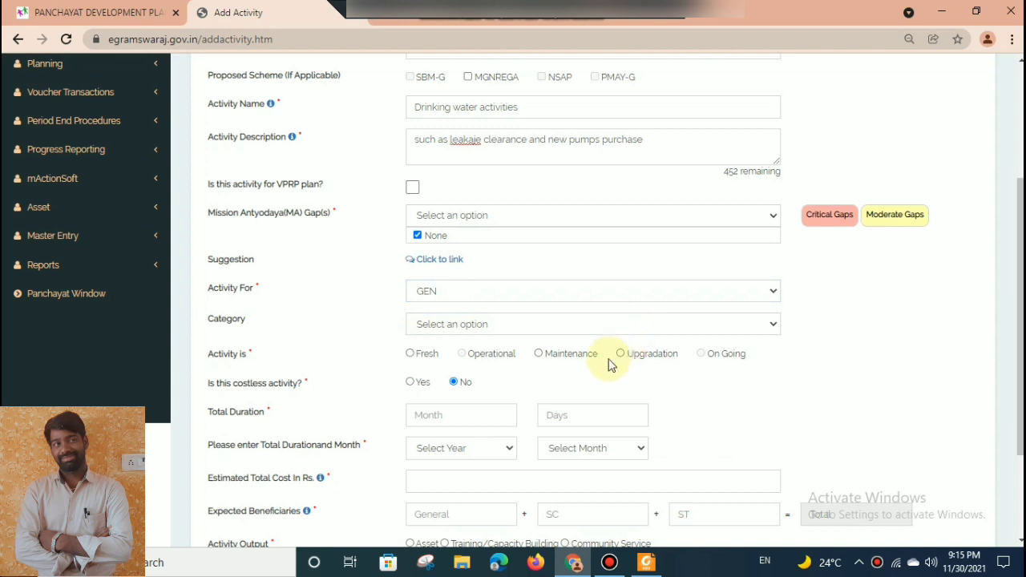
# Mark the drinking water activity as Maintenance with a total duration of 12 months, using year 2022 and month April.
pyautogui.click(539, 354)
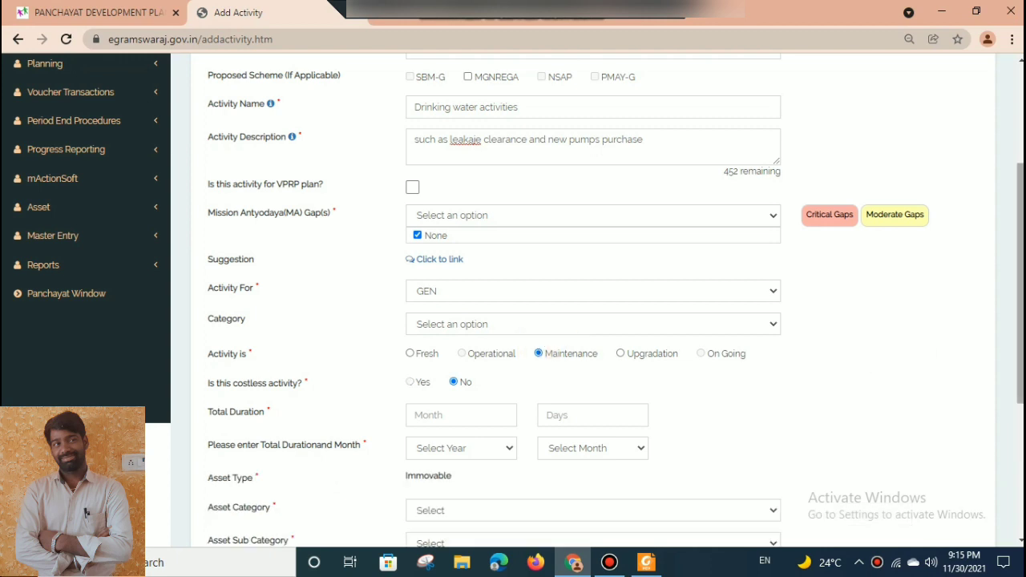
pyautogui.scroll(-1, 1020, 297)
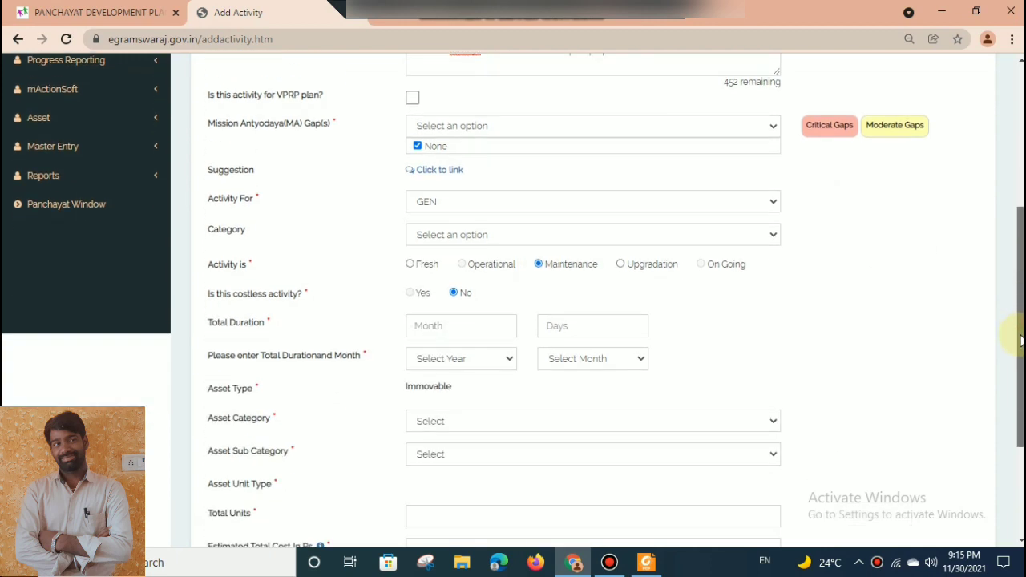
pyautogui.click(409, 329)
pyautogui.write('12')
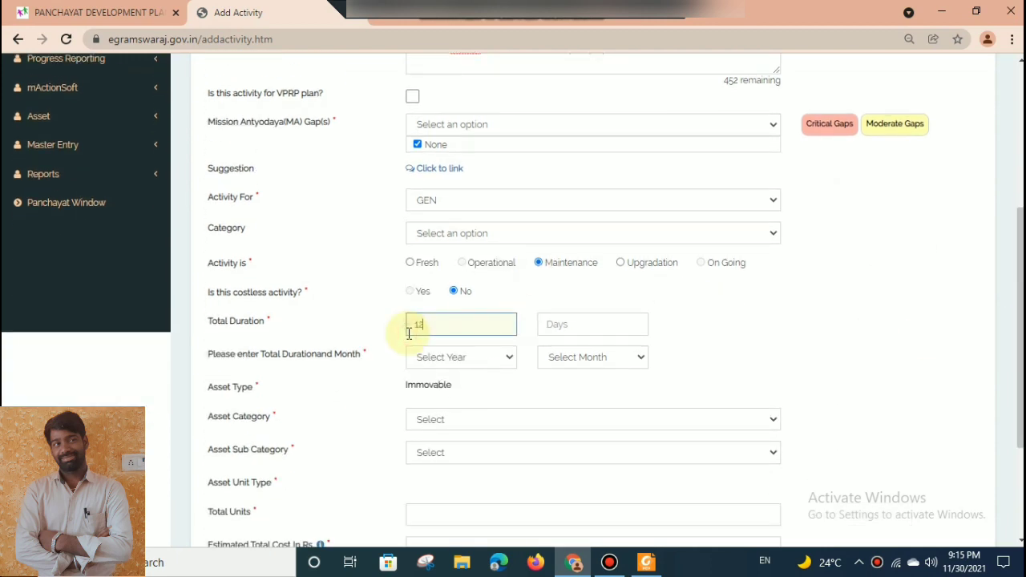
pyautogui.press('Tab')
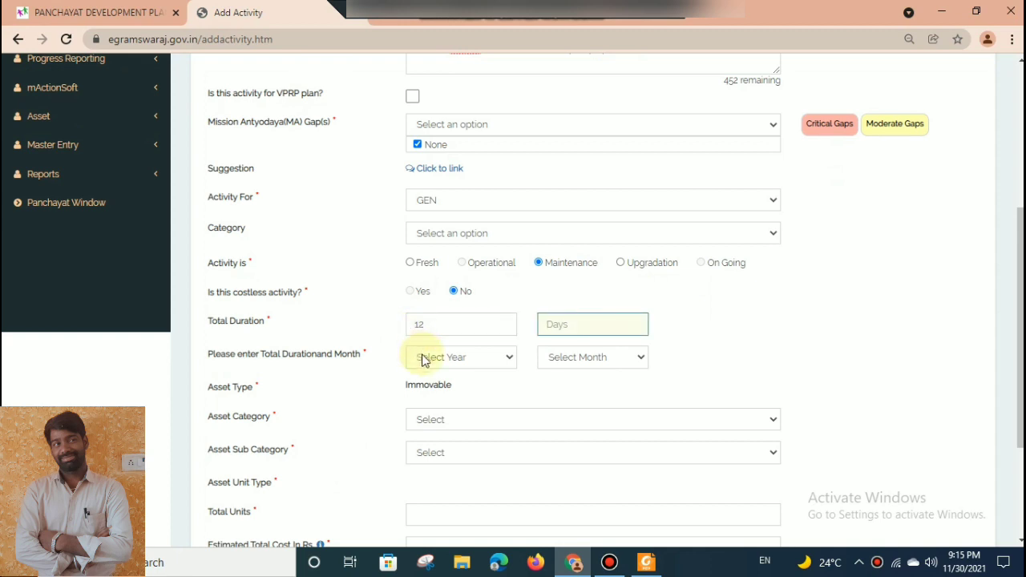
pyautogui.click(422, 358)
pyautogui.click(429, 389)
pyautogui.press('Tab')
pyautogui.click(547, 361)
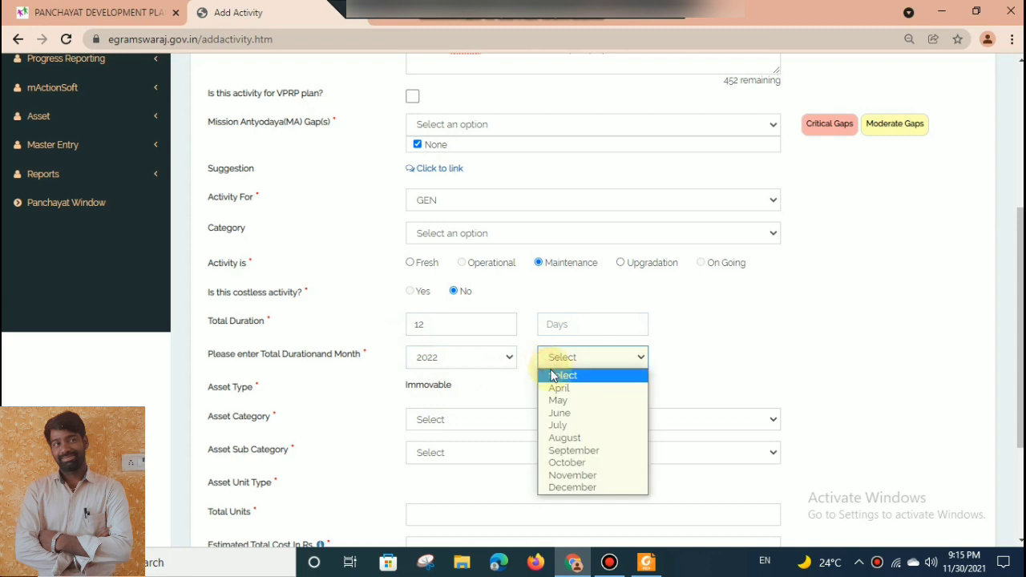
pyautogui.click(555, 388)
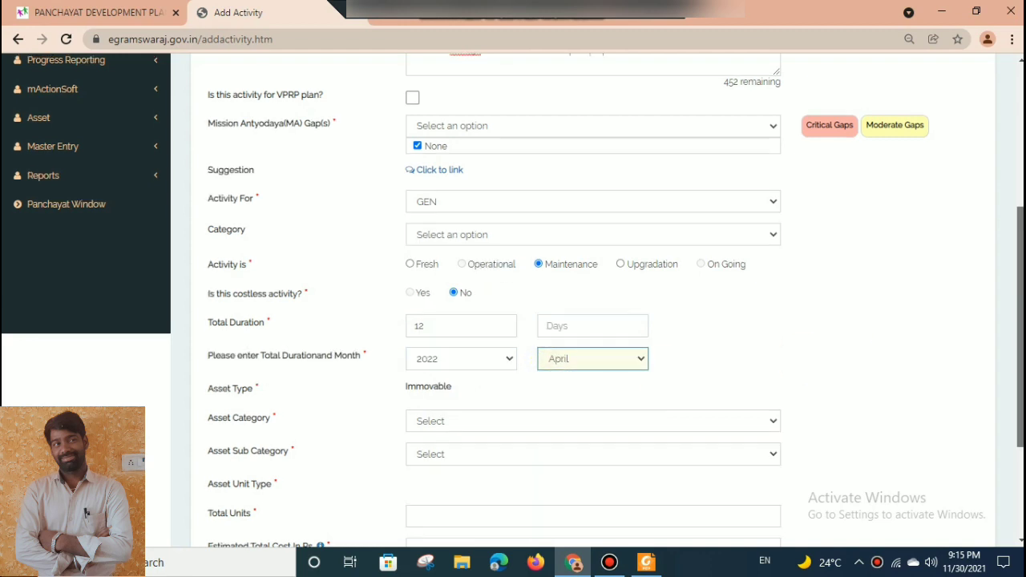
# Set the asset category to Water Sources & Structures and the asset sub category to Water supply pipe line.
pyautogui.scroll(4, 514, 320)
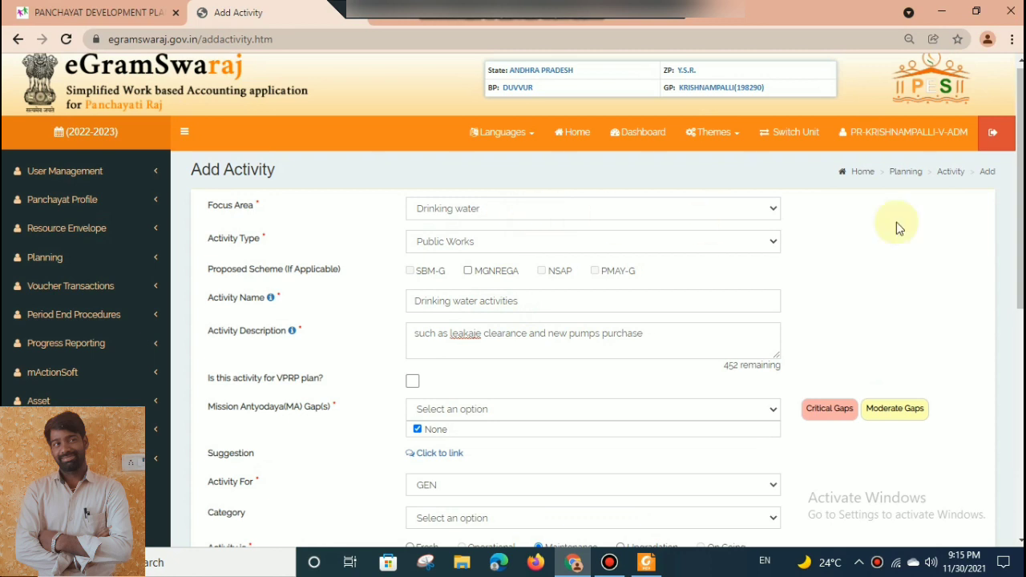
pyautogui.scroll(-5, 513, 320)
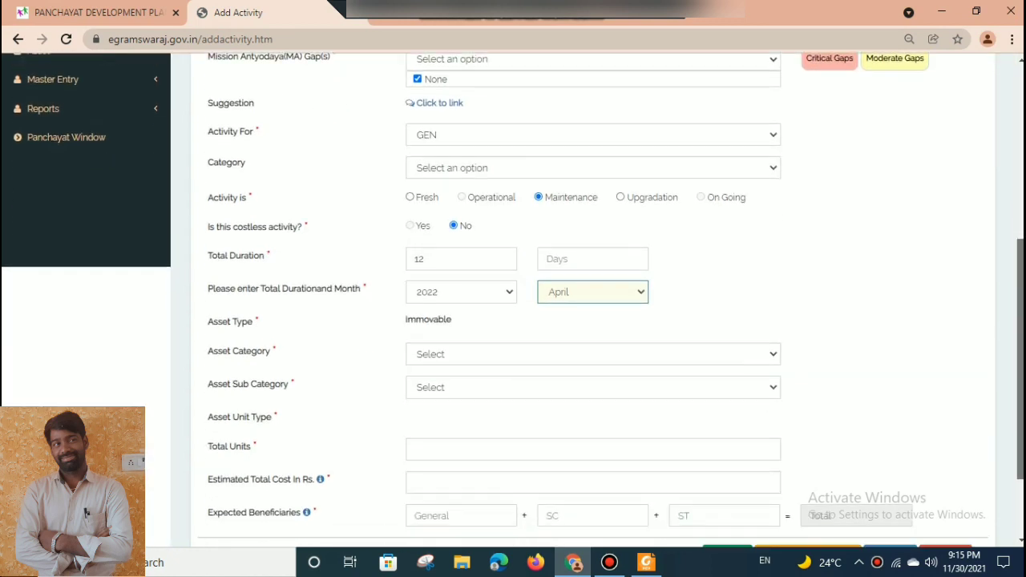
pyautogui.scroll(-1, 1021, 361)
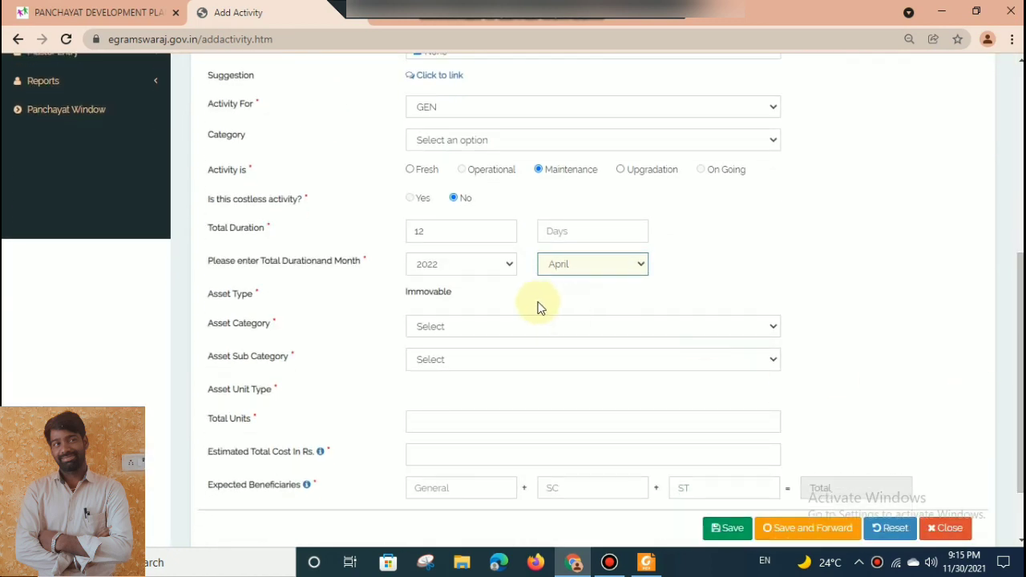
pyautogui.click(522, 326)
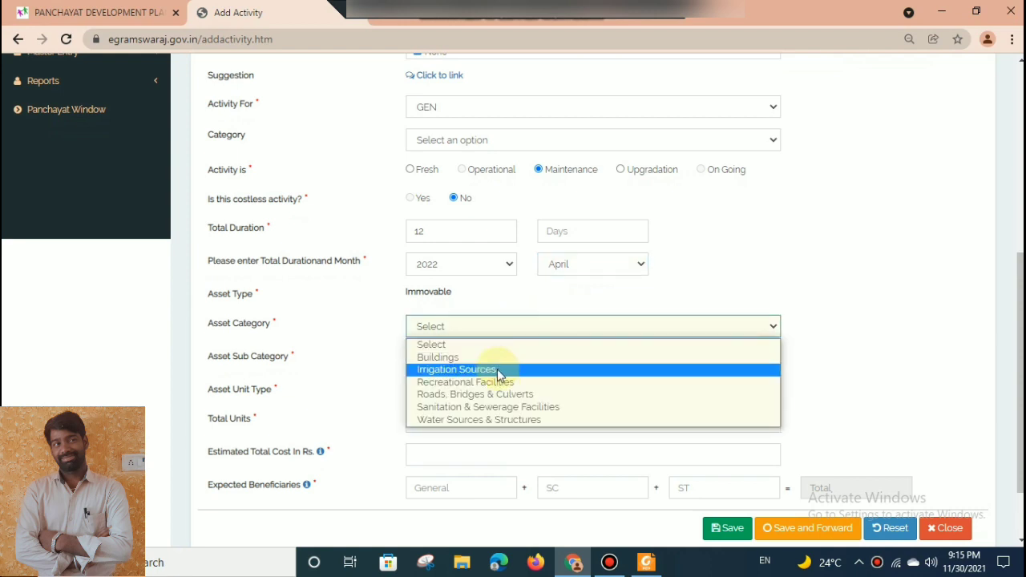
pyautogui.click(478, 422)
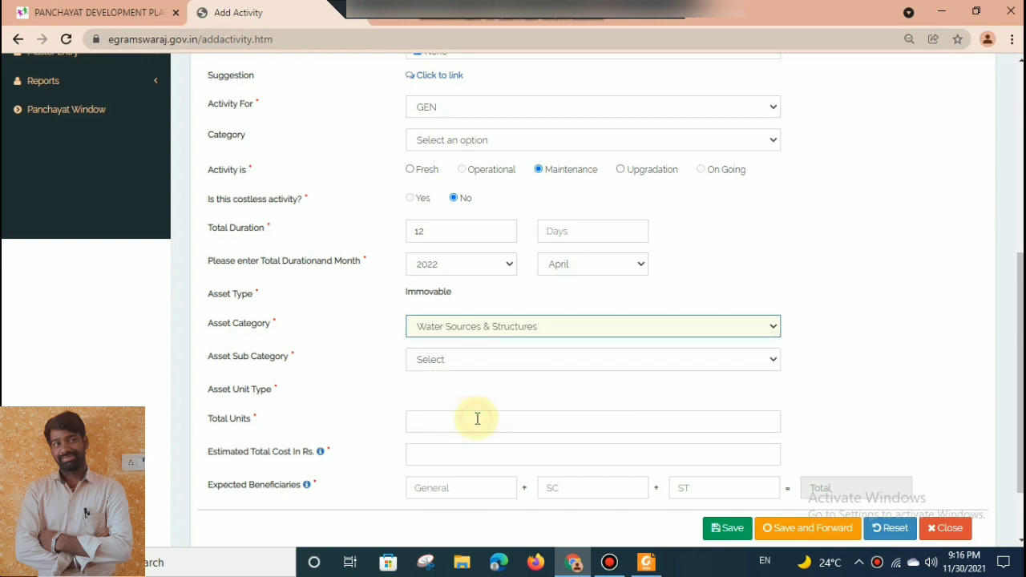
pyautogui.click(470, 358)
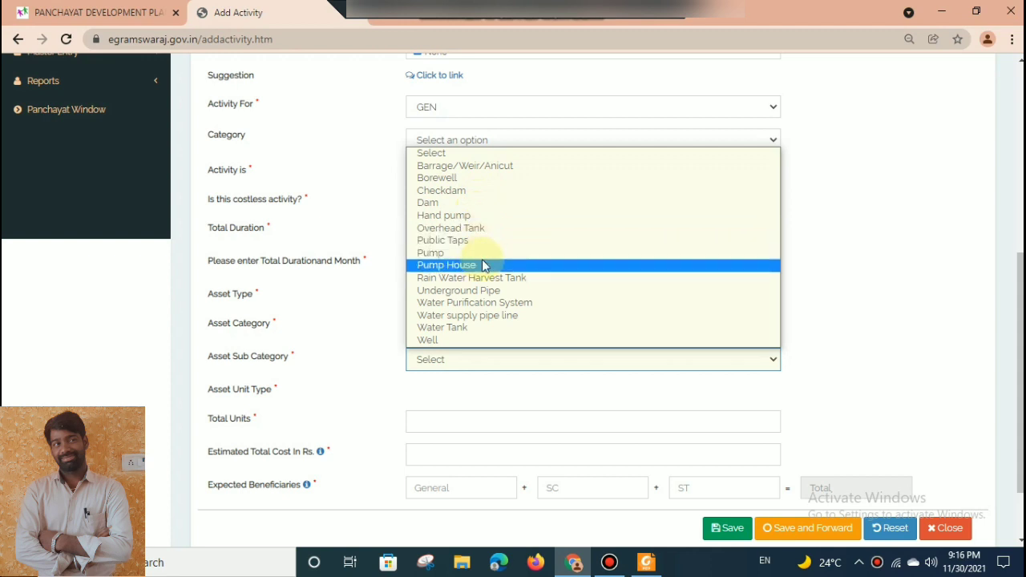
pyautogui.click(473, 317)
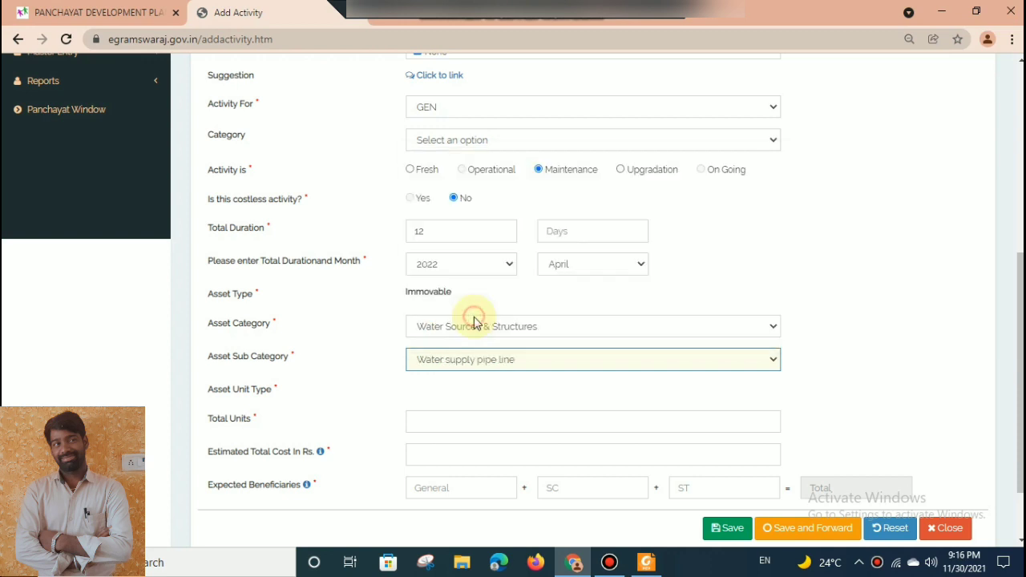
# Set the drinking water activity's total units to 1000 meters and its estimated total cost to Rs. 200000.
pyautogui.click(439, 414)
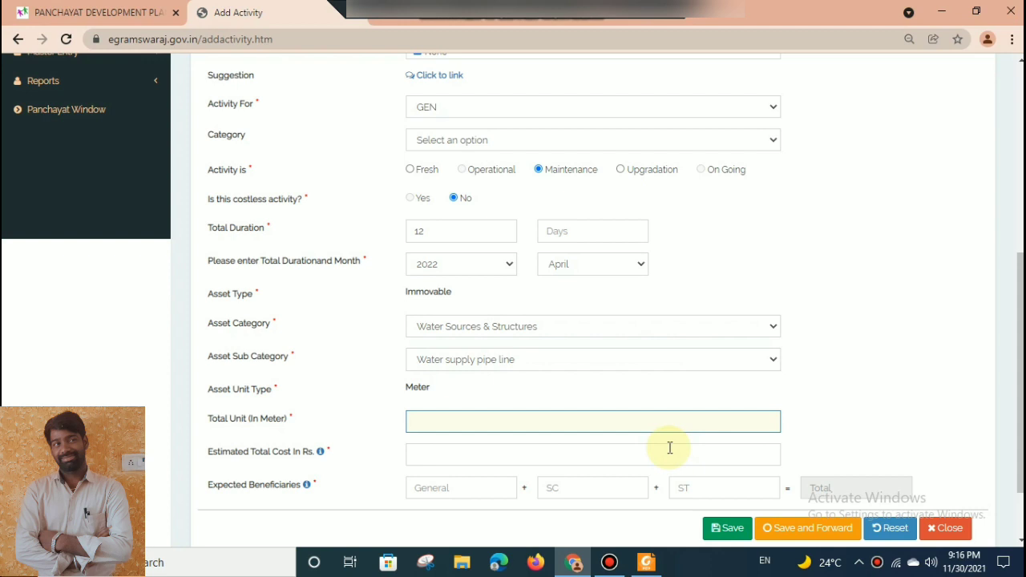
pyautogui.write('1000')
pyautogui.click(581, 474)
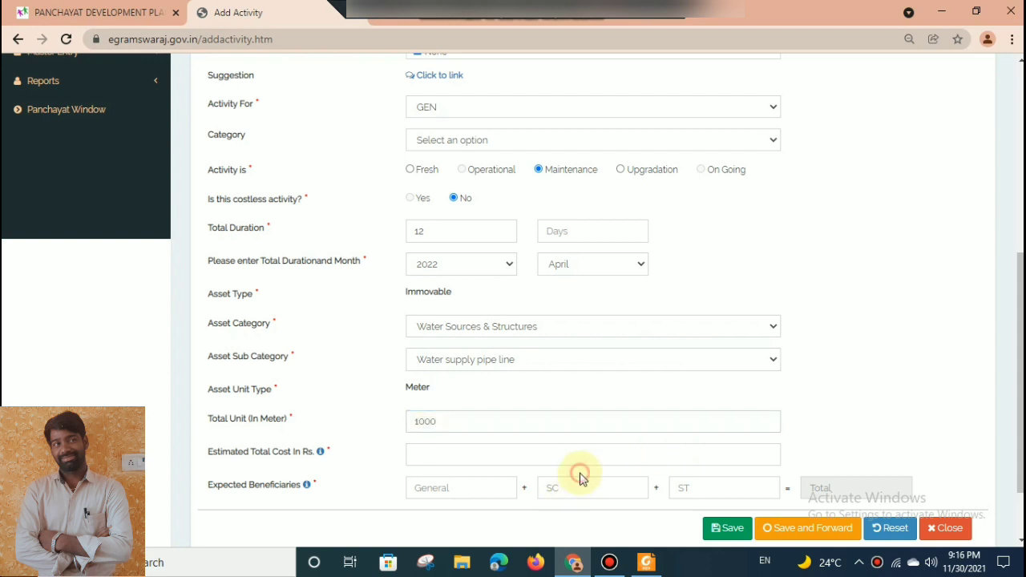
pyautogui.click(558, 453)
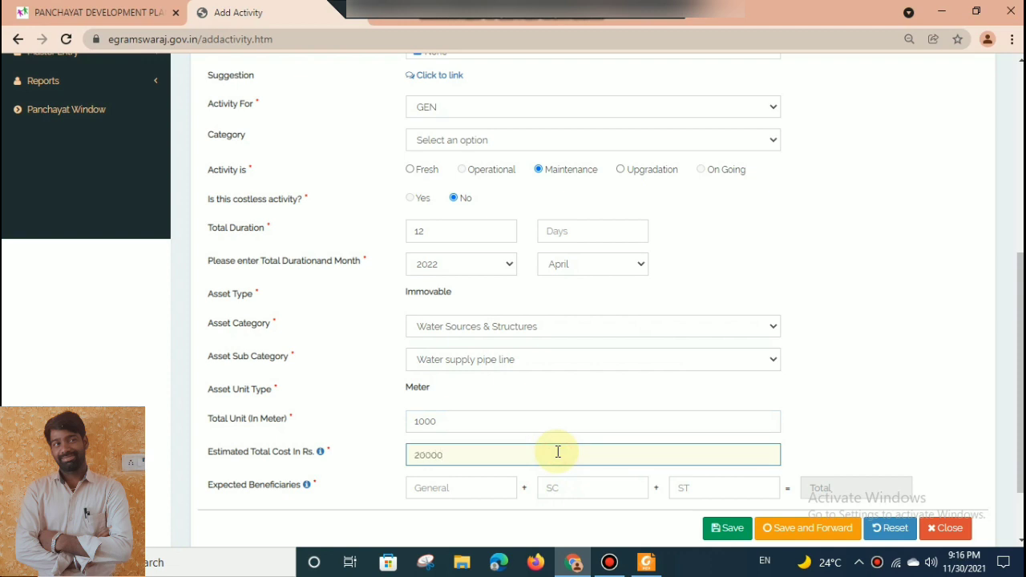
pyautogui.write('200000')
pyautogui.click(871, 371)
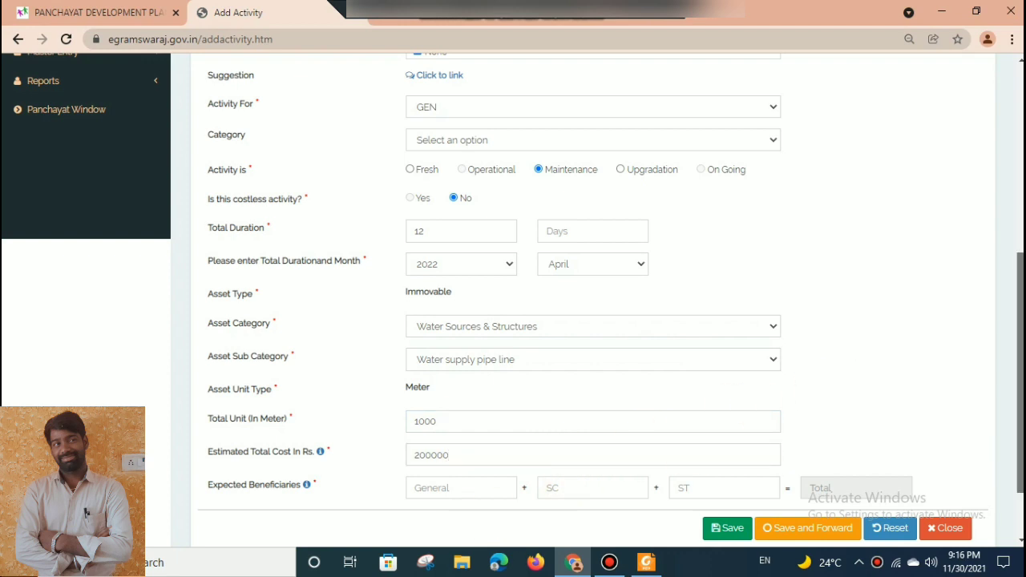
# Enter 1000 General and 700 SC expected beneficiaries, then save and forward the drinking water activity and acknowledge the message.
pyautogui.moveTo(1017, 325); pyautogui.dragTo(1017, 291)
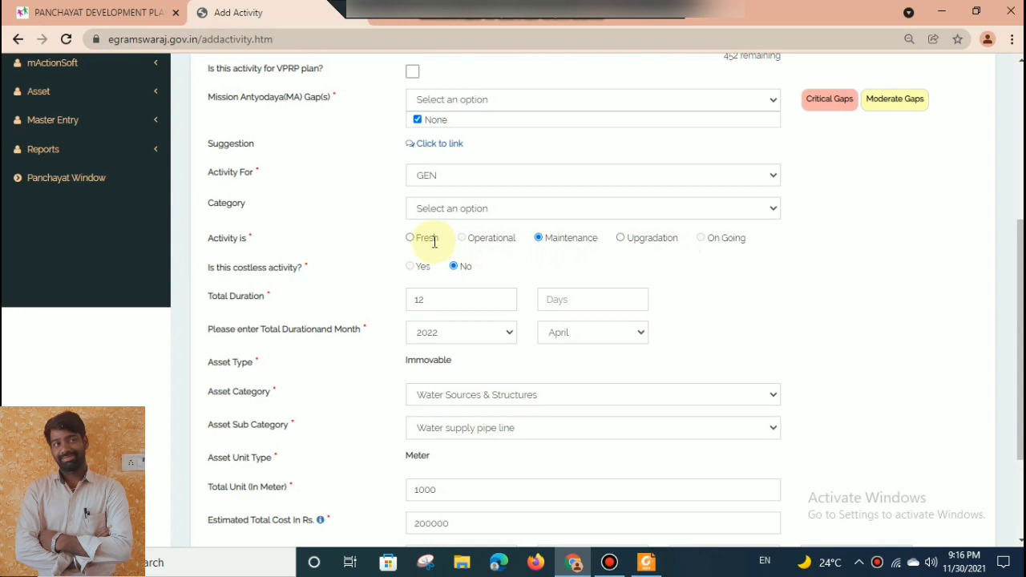
pyautogui.moveTo(1018, 374); pyautogui.dragTo(1009, 503)
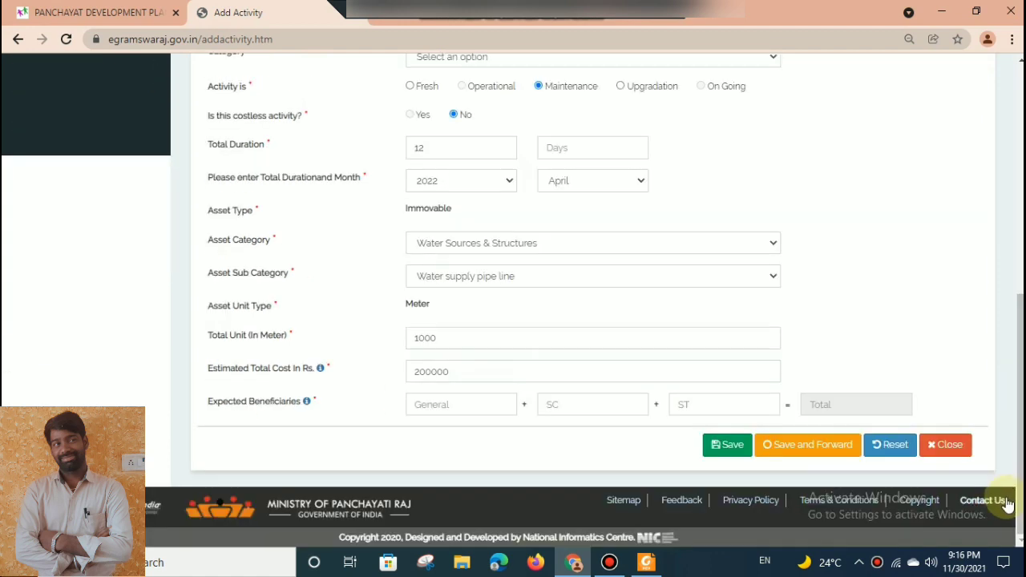
pyautogui.click(479, 407)
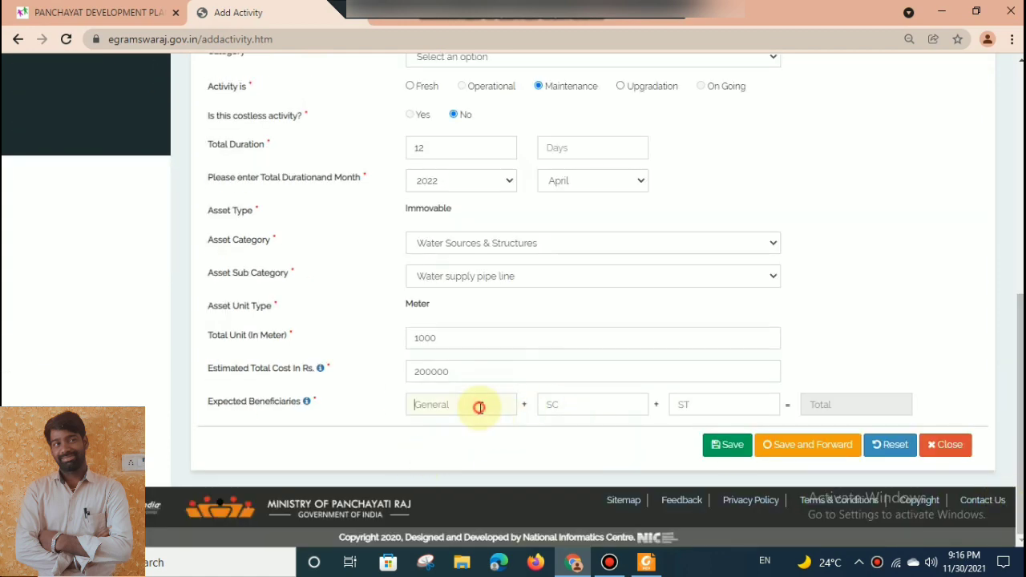
pyautogui.write('1000')
pyautogui.press('Tab')
pyautogui.write('700')
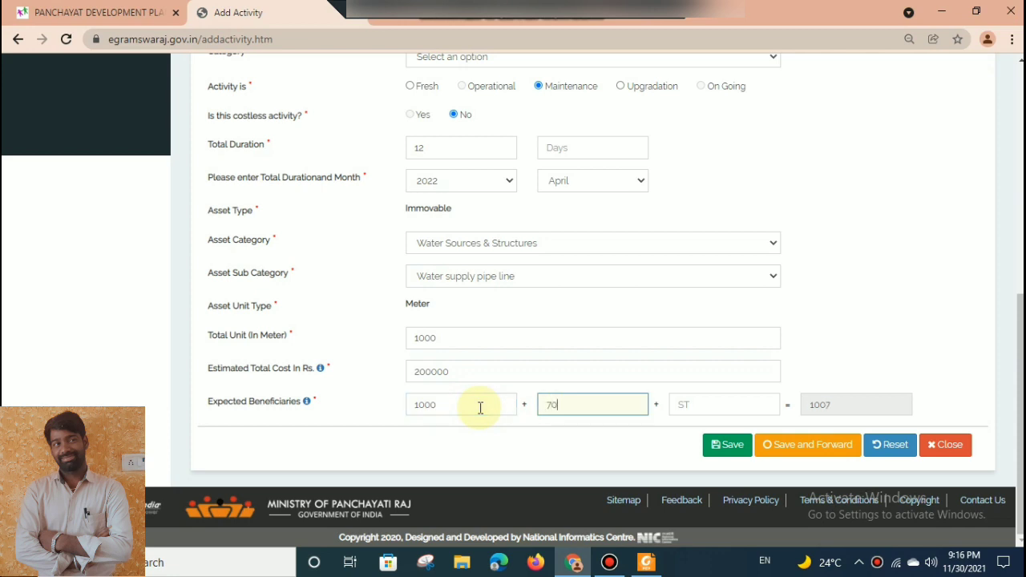
pyautogui.click(808, 452)
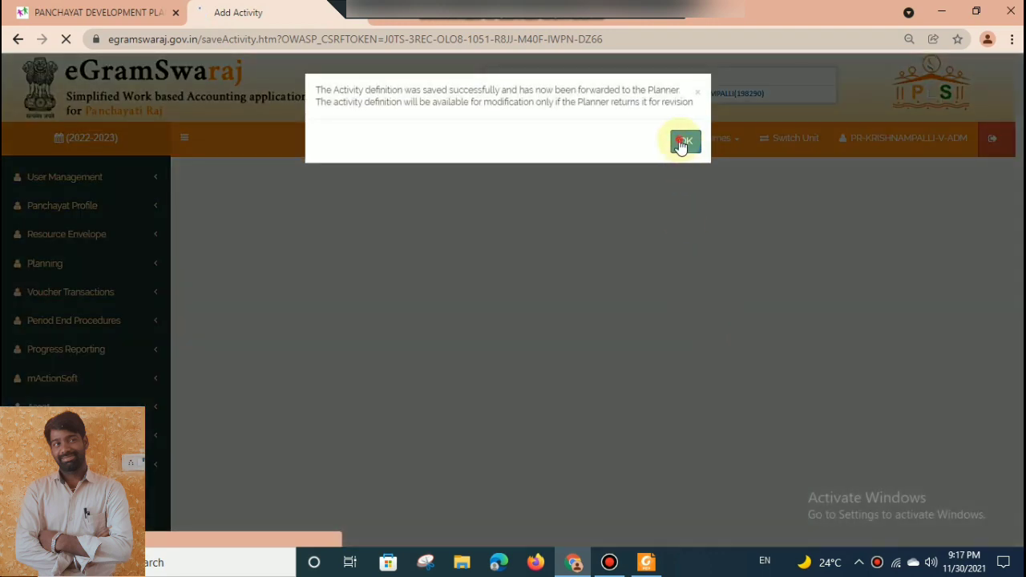
pyautogui.click(684, 142)
# Start another planning activity with the focus area Drinking water and the activity type Public Works.
pyautogui.click(93, 265)
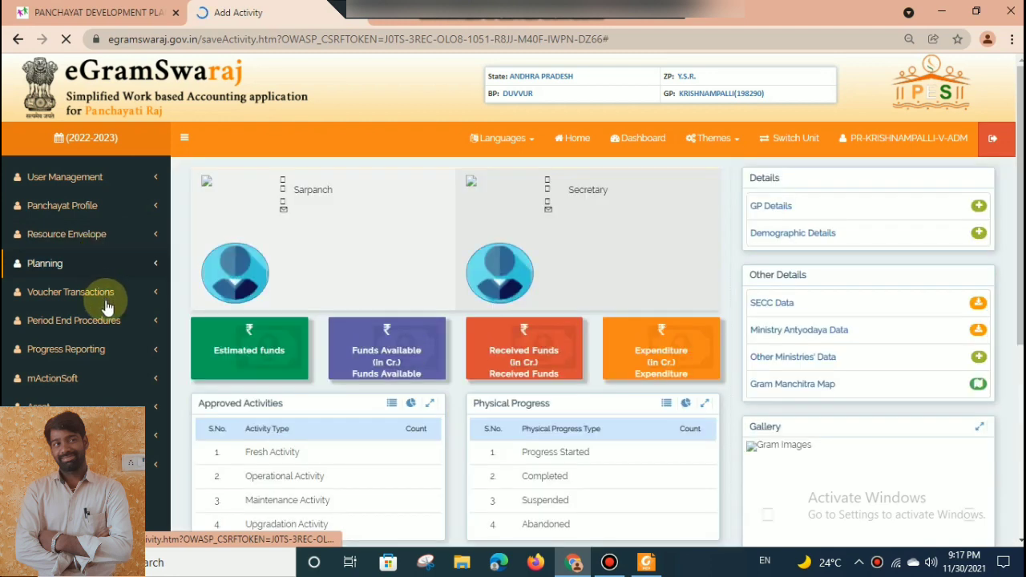
pyautogui.click(94, 269)
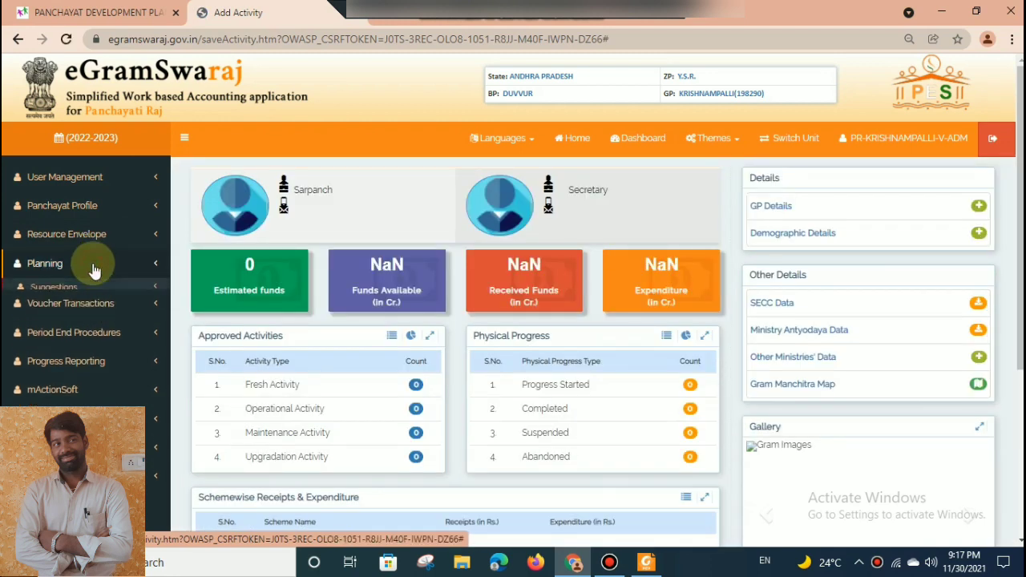
pyautogui.click(77, 305)
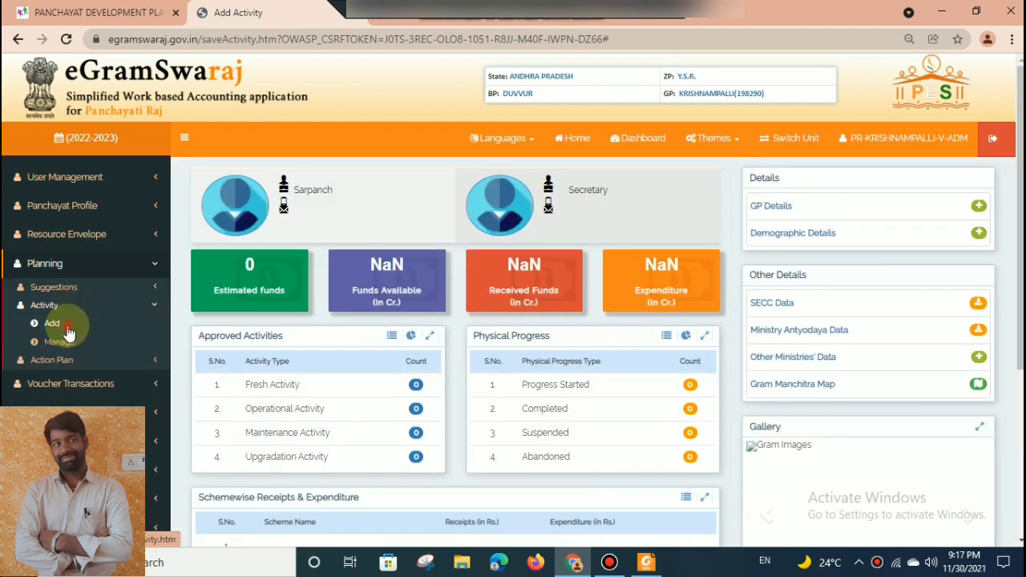
pyautogui.click(69, 331)
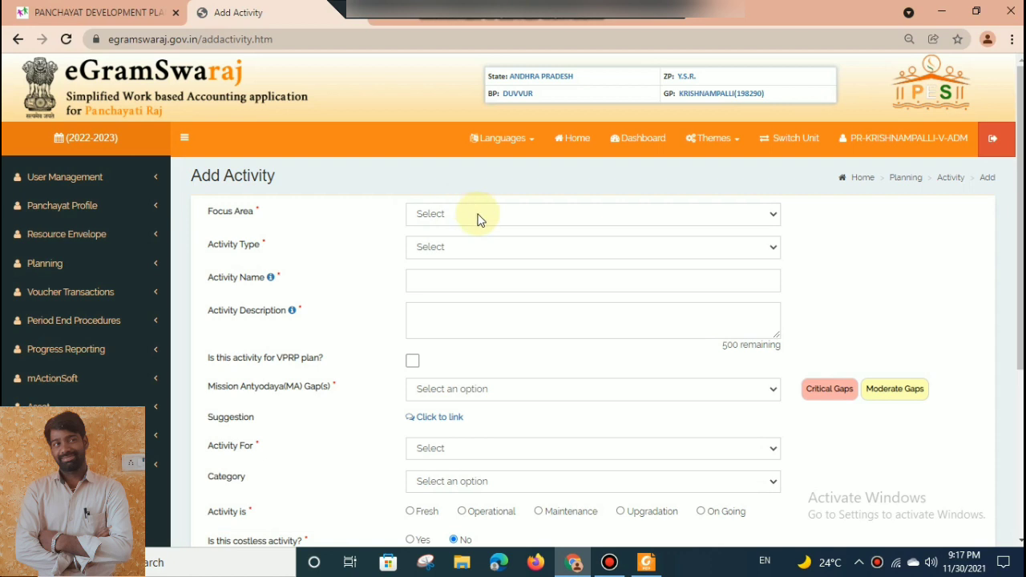
pyautogui.click(478, 217)
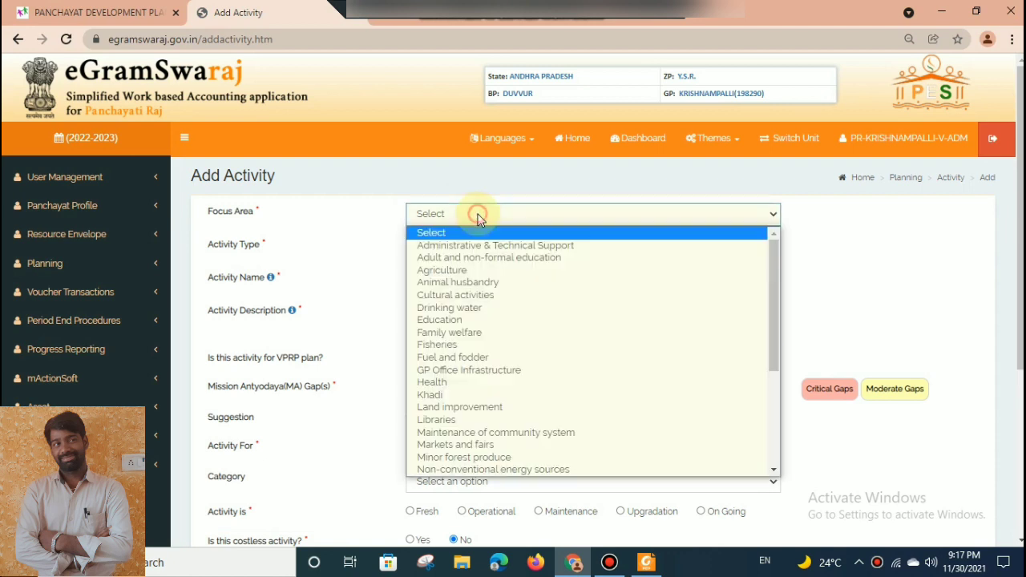
pyautogui.click(461, 308)
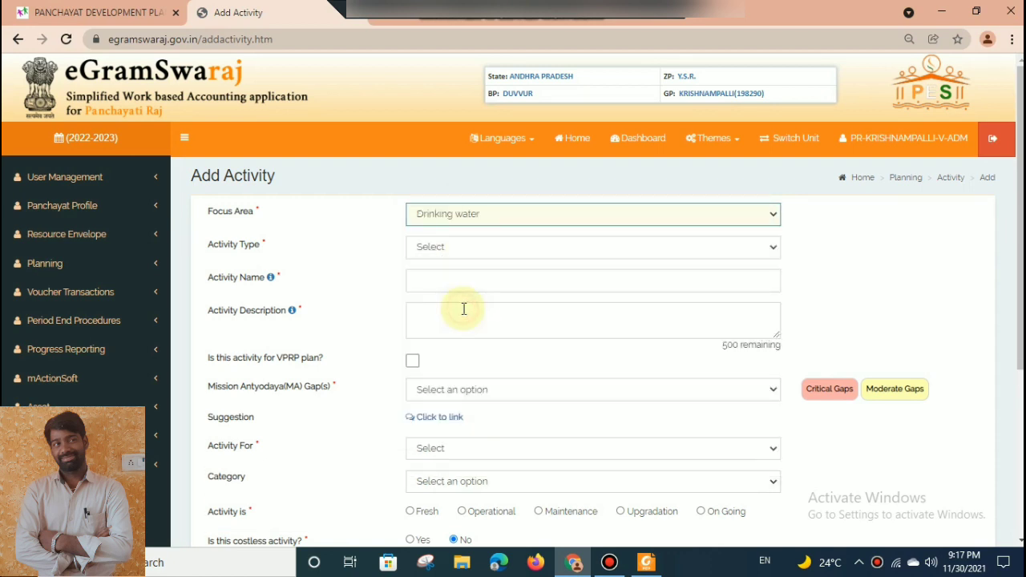
pyautogui.click(445, 251)
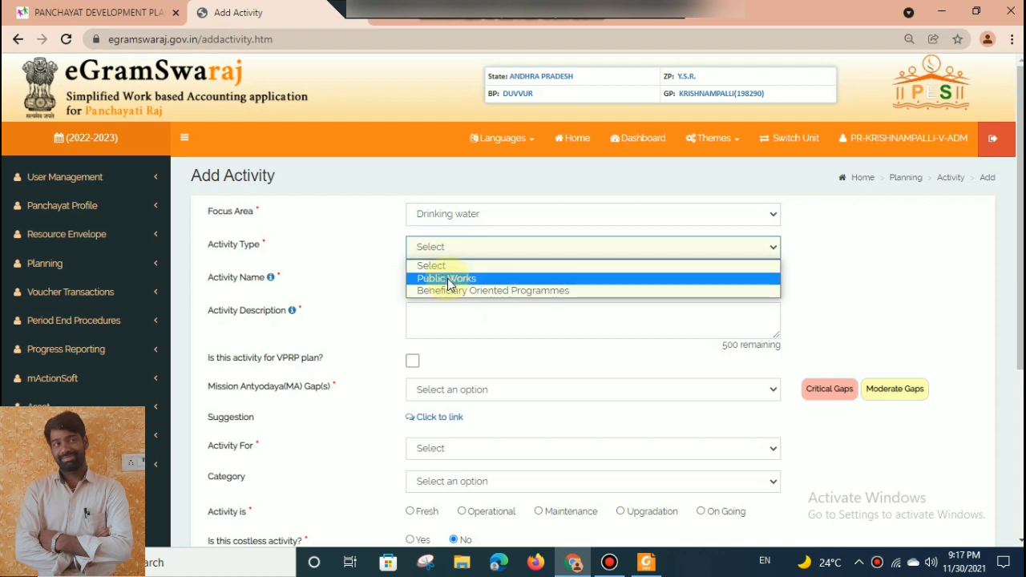
pyautogui.click(448, 279)
# Name the activity "OHSR maintaince" and describe it as "OHSR maintainance".
pyautogui.click(450, 309)
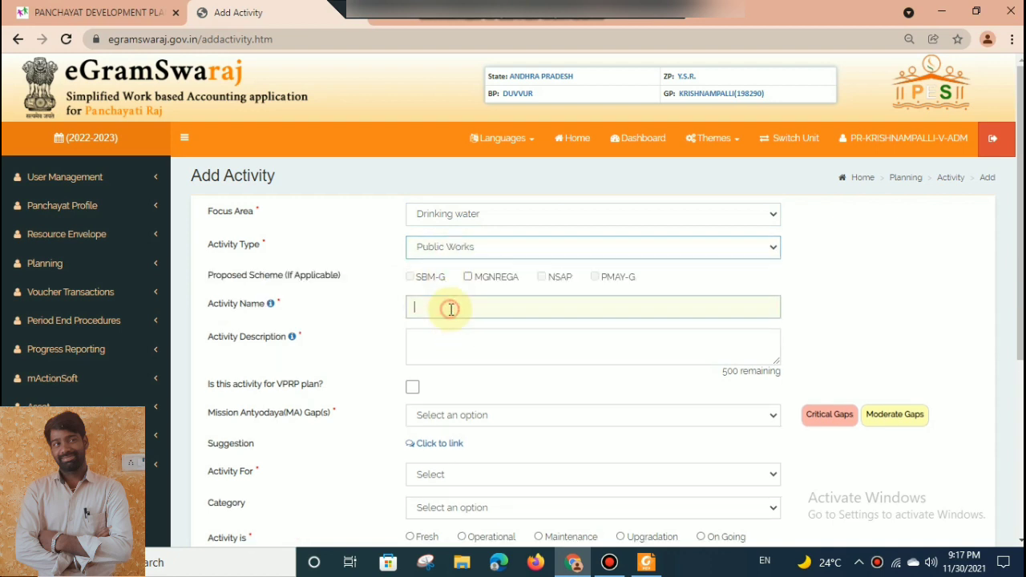
pyautogui.write('OHSR')
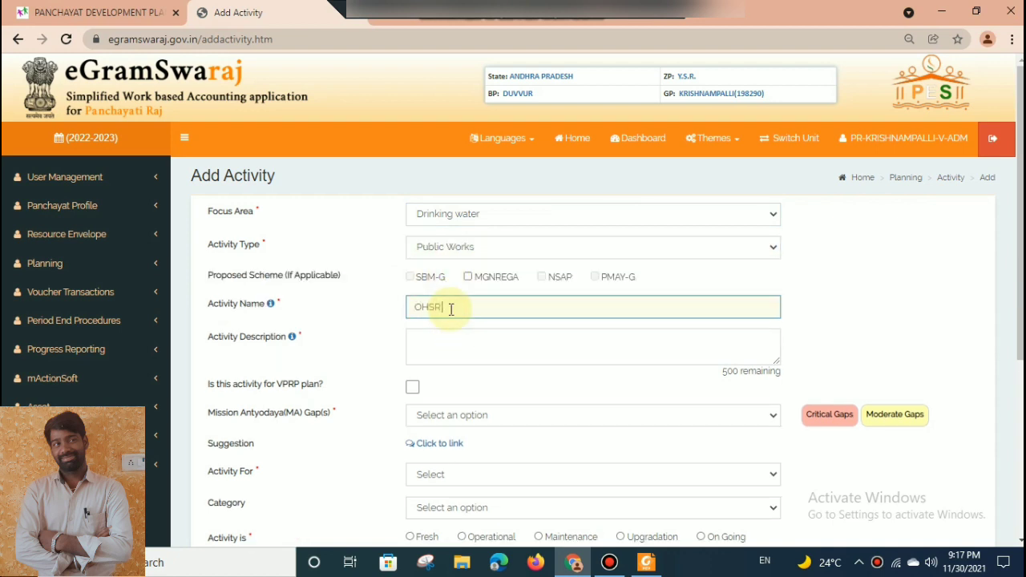
pyautogui.write(' maintain')
pyautogui.press('Tab')
pyautogui.write('OHSR maintainance')
pyautogui.press('Tab')
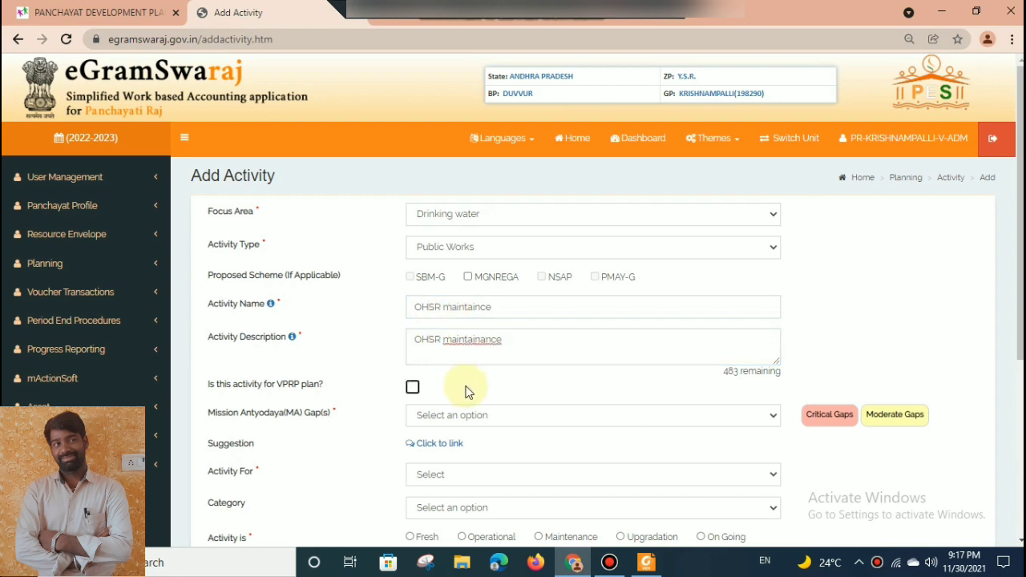
# Set the OHSR activity's Mission Antyodaya gap to None, Activity For to GEN and the category to All.
pyautogui.click(465, 414)
pyautogui.click(460, 437)
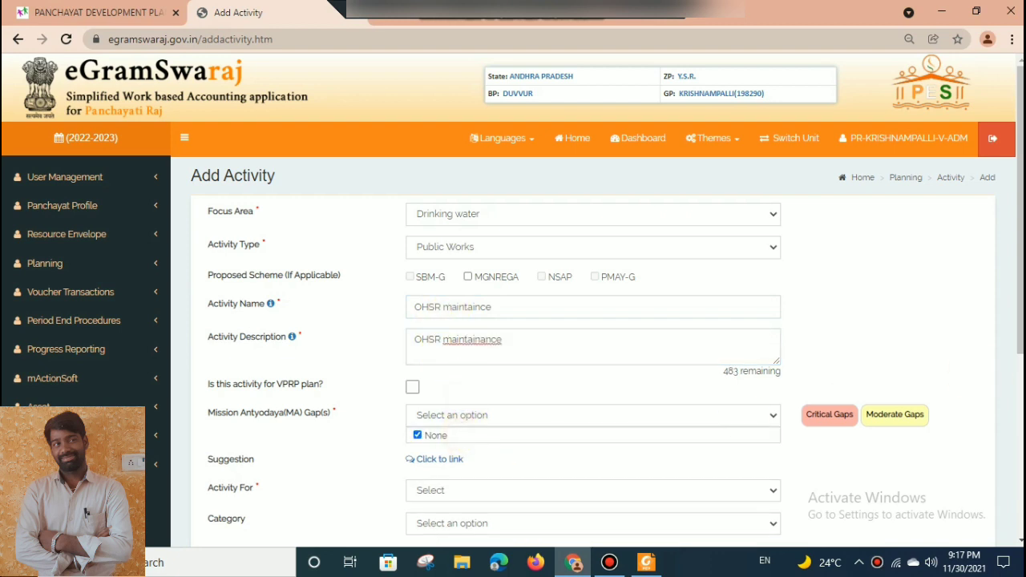
pyautogui.scroll(-3, 999, 444)
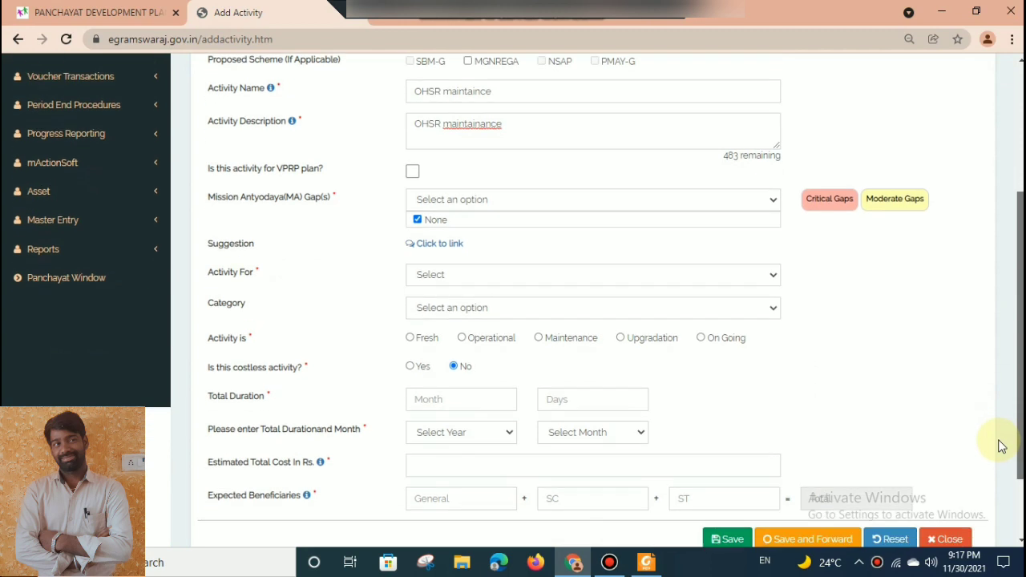
pyautogui.click(501, 275)
pyautogui.click(481, 327)
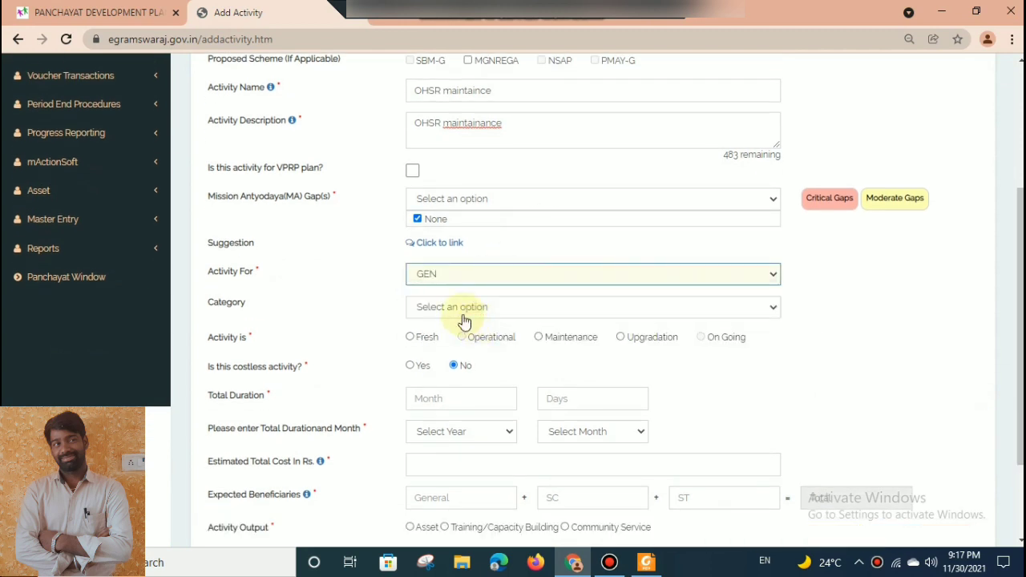
pyautogui.click(452, 306)
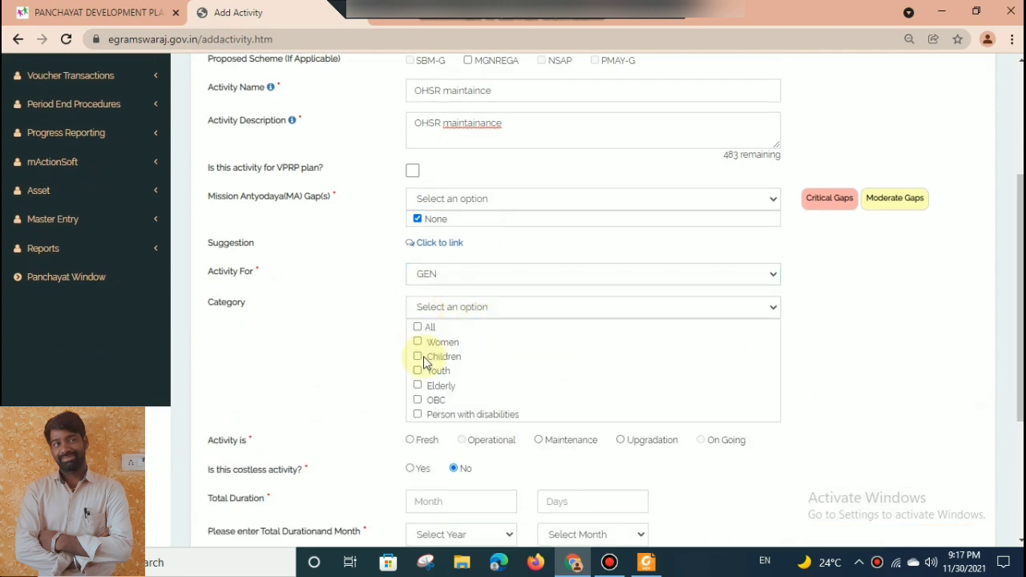
pyautogui.click(423, 308)
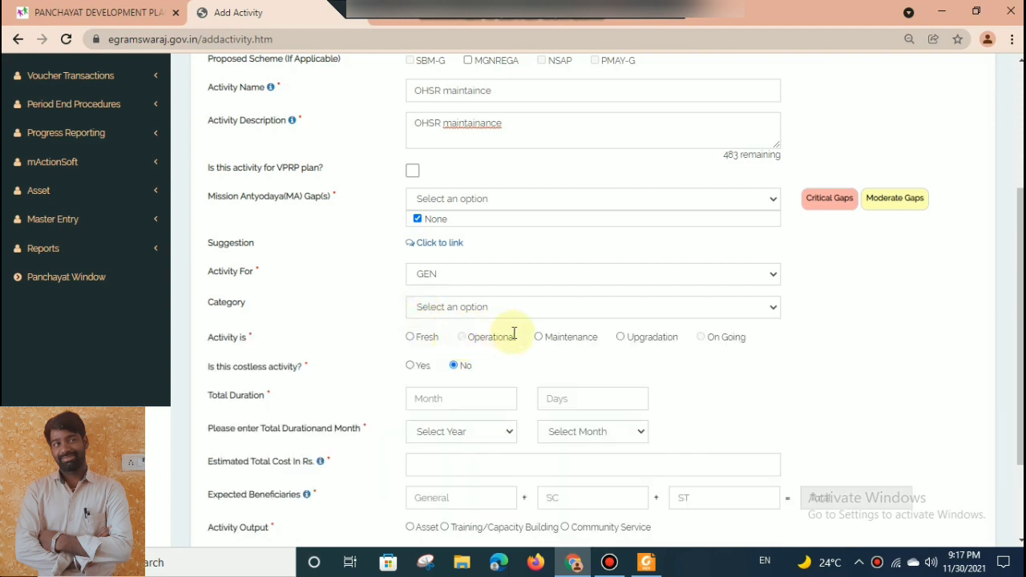
# Mark the OHSR activity as Maintenance with a total duration of 12 months, using year 2022 and month April.
pyautogui.click(539, 337)
pyautogui.moveTo(1016, 384); pyautogui.dragTo(1017, 388)
pyautogui.scroll(-3, 504, 229)
pyautogui.click(434, 152)
pyautogui.write('12')
pyautogui.press('Tab')
pyautogui.press('Tab')
pyautogui.press('Down')
# Set the OHSR activity's asset category to Water Sources & Structures and its sub category to Overhead Tank.
pyautogui.press('Tab')
pyautogui.press('Down')
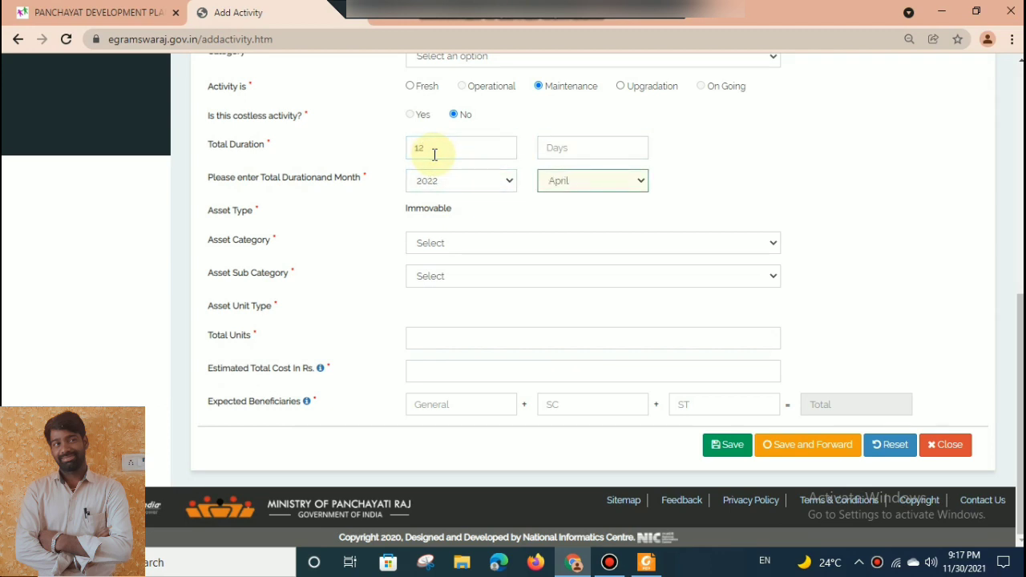
pyautogui.press('Tab')
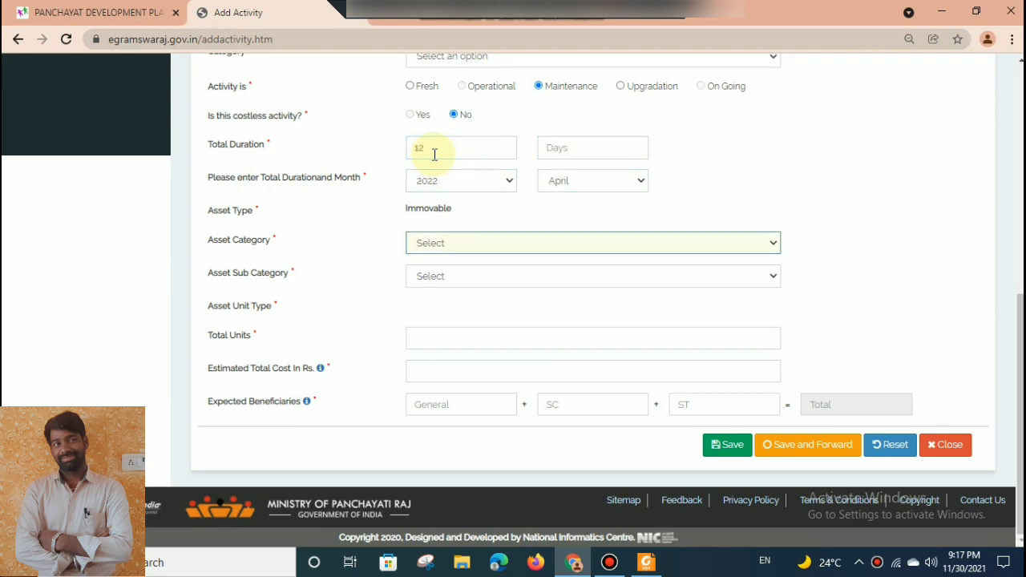
pyautogui.click(424, 243)
pyautogui.click(439, 337)
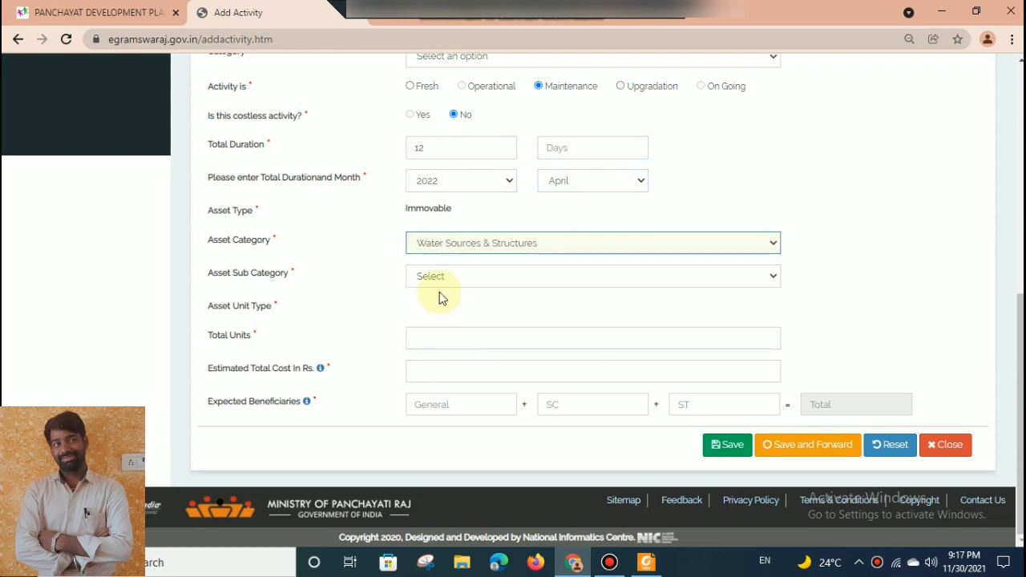
pyautogui.click(435, 276)
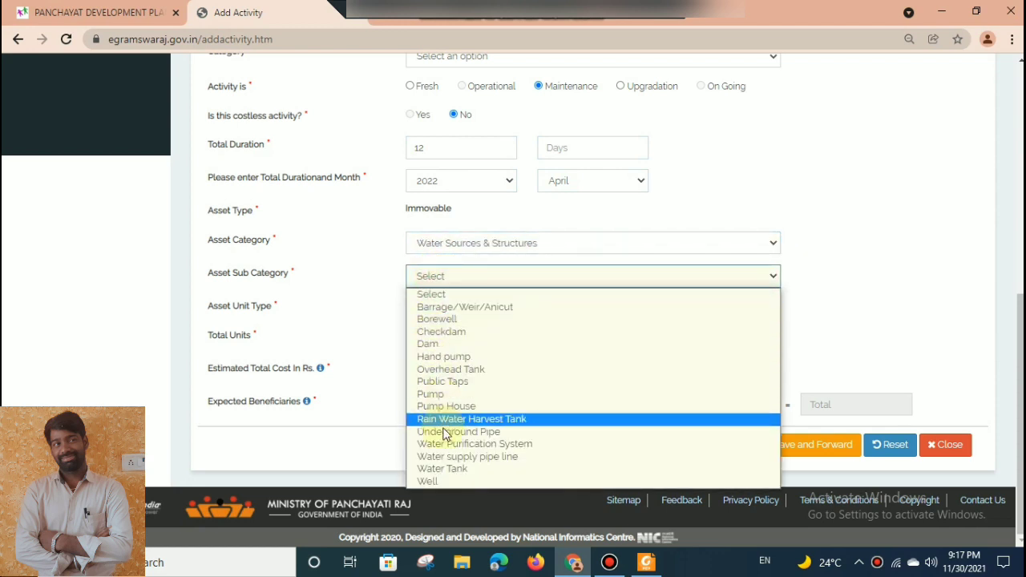
pyautogui.click(443, 369)
# Enter 1 as the overhead tank's total units and Rs. 181852 as the estimated total cost.
pyautogui.click(448, 342)
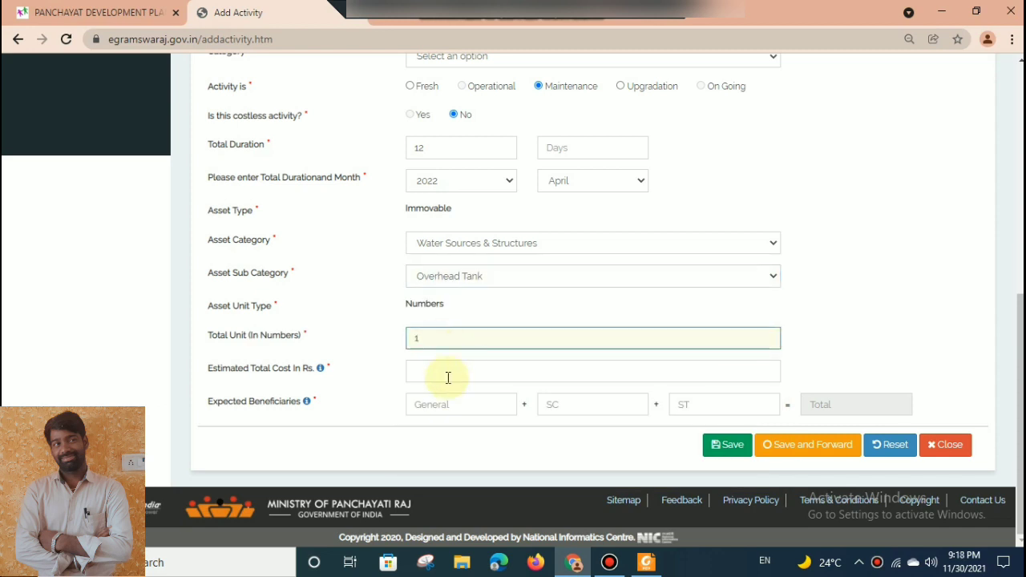
pyautogui.click(446, 373)
pyautogui.write('18')
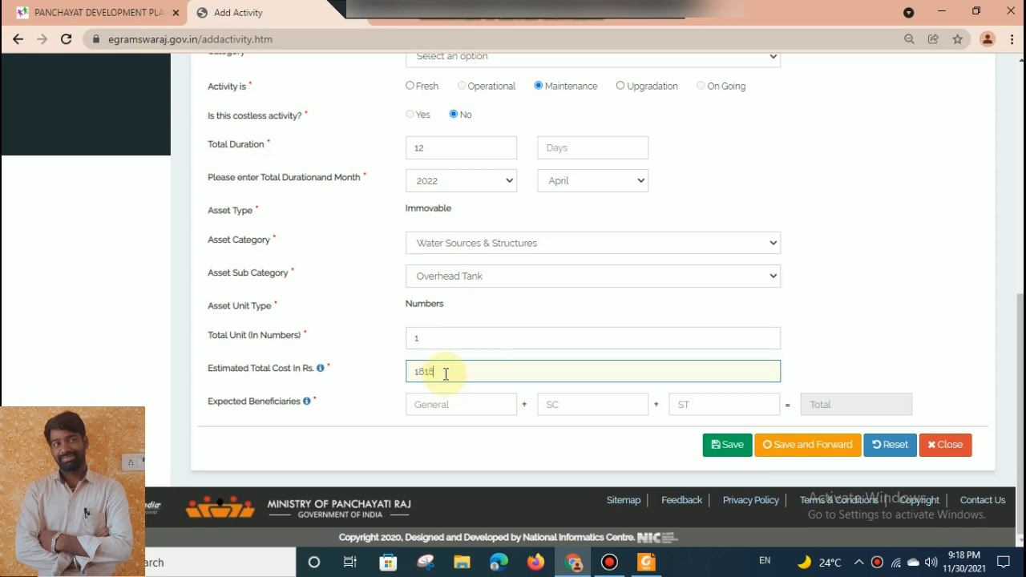
pyautogui.write('1852')
# Enter 1000 General and 700 SC beneficiaries for the OHSR activity, then save and forward it and acknowledge the message.
pyautogui.click(446, 393)
pyautogui.write('1000')
pyautogui.press('Tab')
pyautogui.write('700')
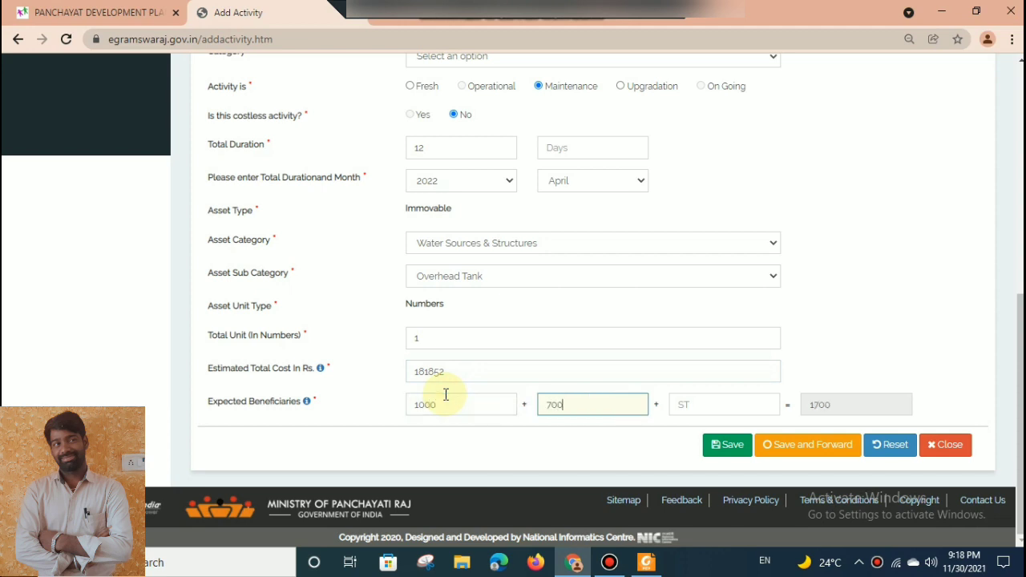
pyautogui.click(802, 454)
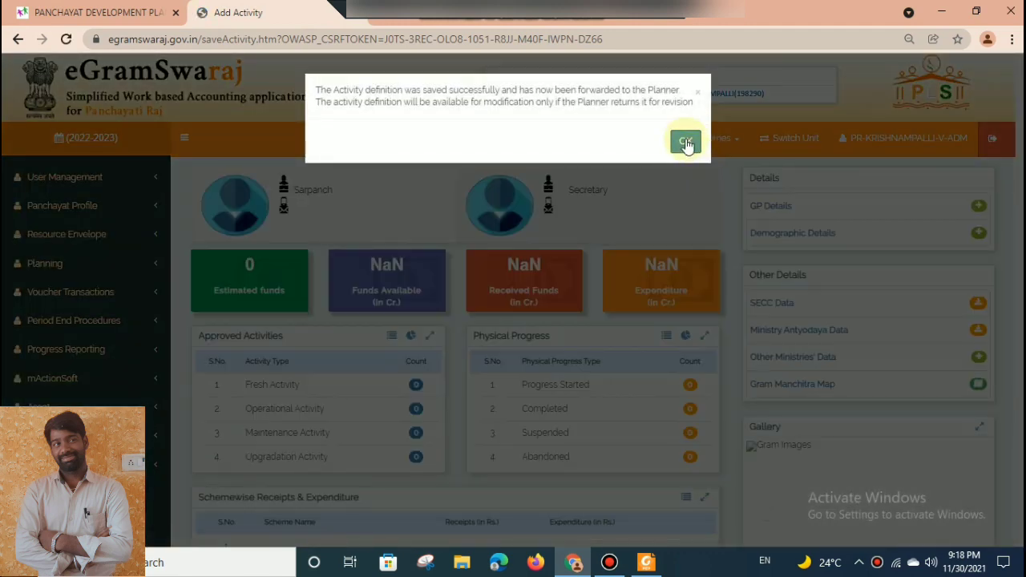
pyautogui.click(686, 142)
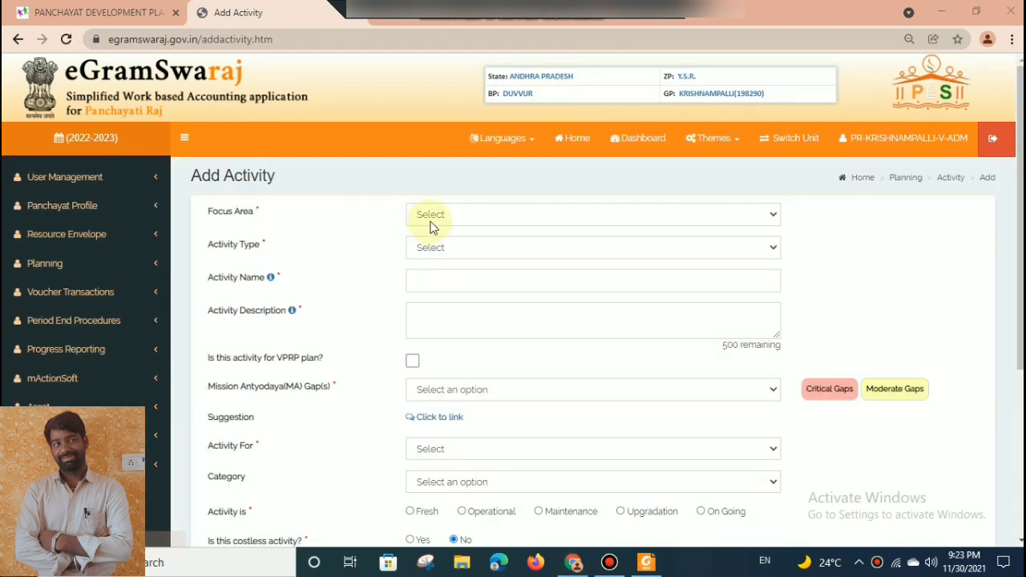
# Set the new activity's focus area to Sanitation and its activity type to Public Works.
pyautogui.click(431, 225)
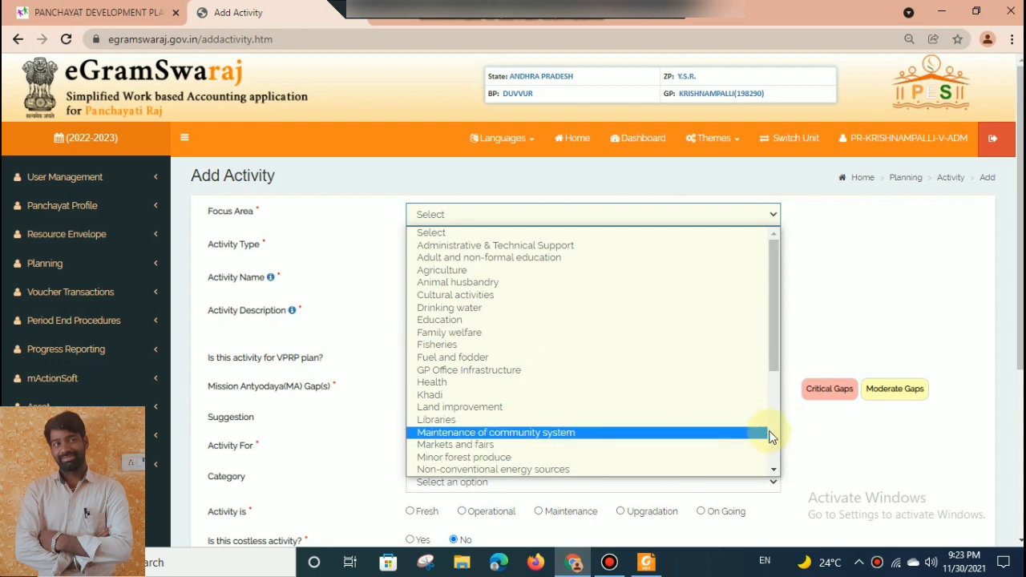
pyautogui.scroll(-3, 770, 431)
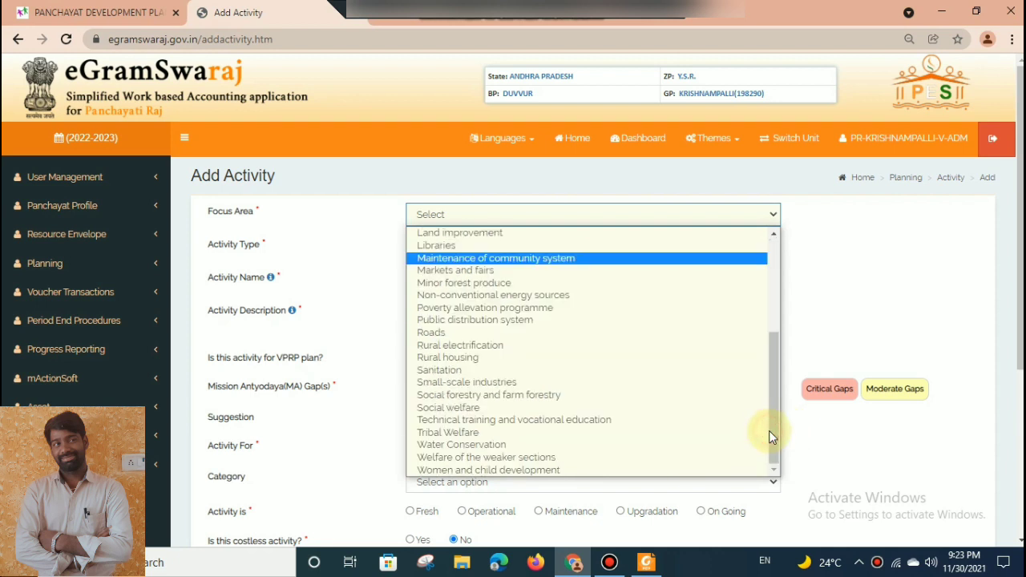
pyautogui.click(588, 372)
pyautogui.click(472, 245)
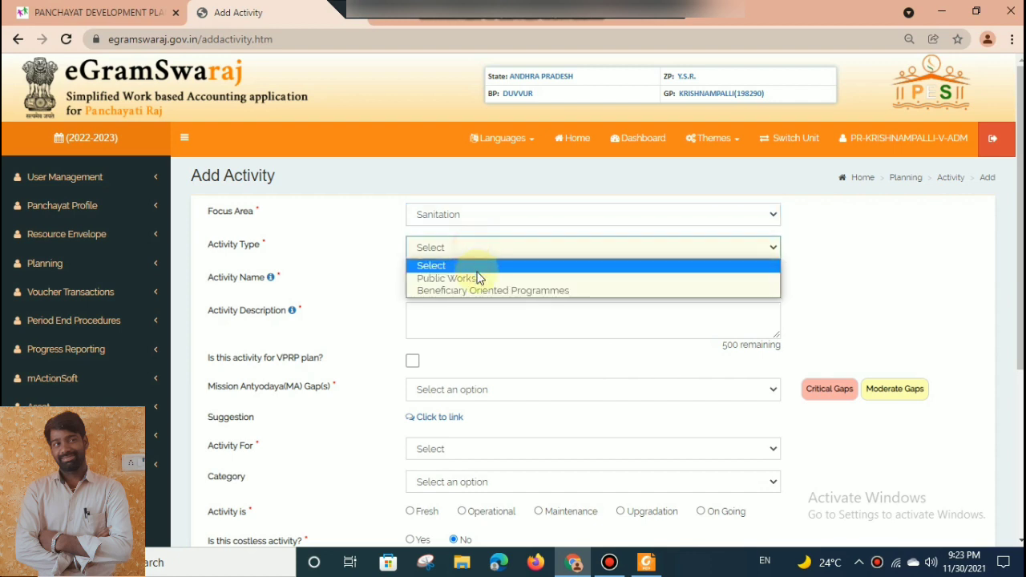
pyautogui.click(478, 279)
# Enter "Drains completipn" as the sanitation activity's name.
pyautogui.click(474, 299)
pyautogui.write('Dra')
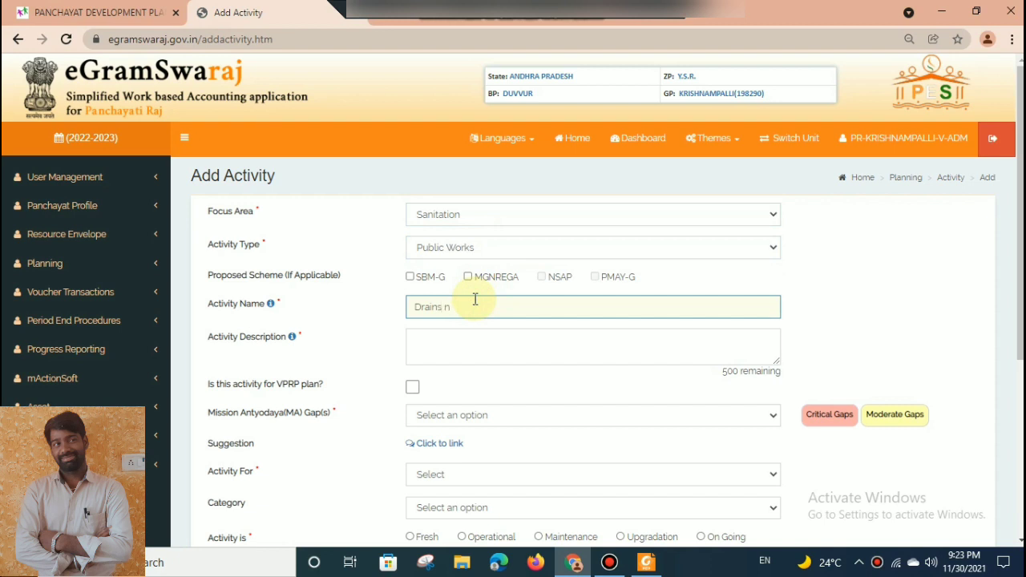
pyautogui.write('ins completioPe')
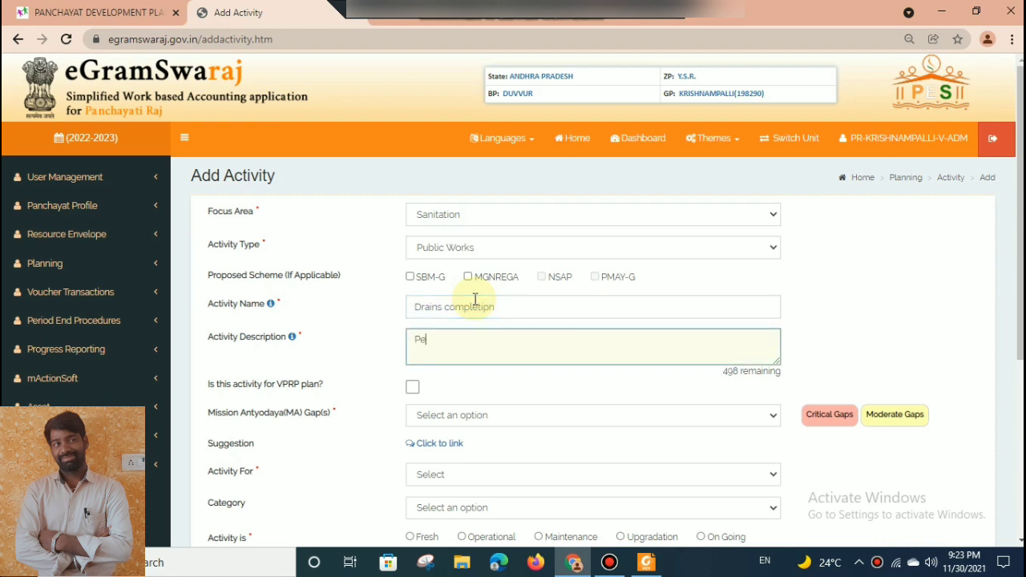
pyautogui.write('nding DF')
# Enter "Pending Drainage channel completion" as the activity description.
pyautogui.press('BackSpace')
pyautogui.press('BackSpace')
pyautogui.write('rainage channel completion')
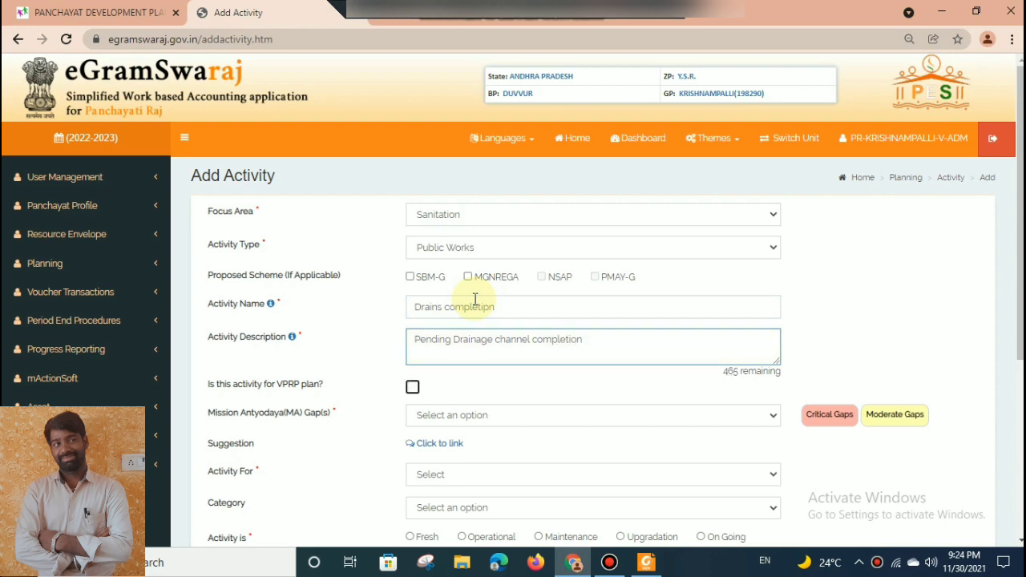
# Set the drains activity's Mission Antyodaya gap to None, Activity For to GEN and its category to All.
pyautogui.click(487, 416)
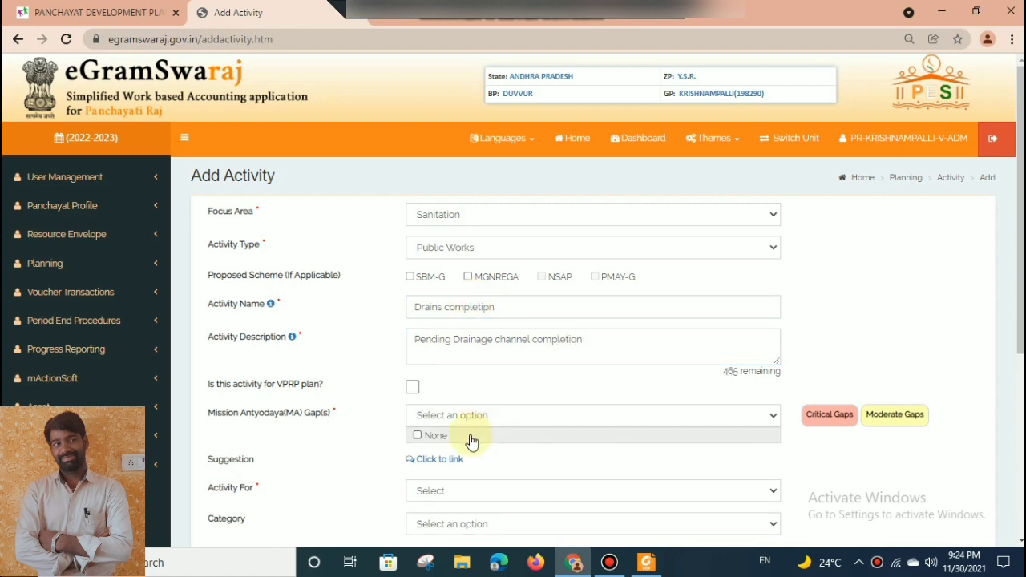
pyautogui.click(470, 436)
pyautogui.scroll(-3, 1008, 366)
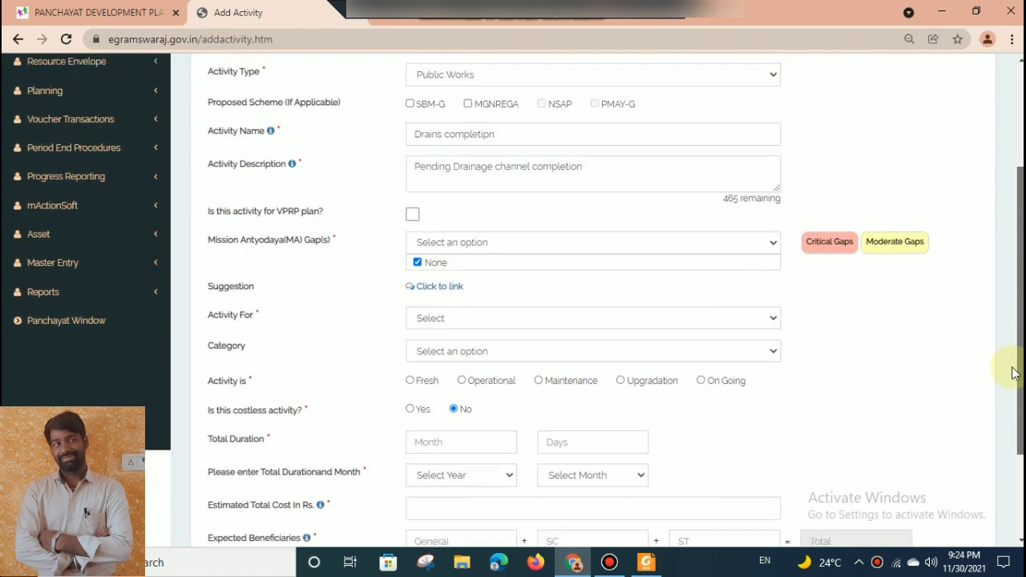
pyautogui.click(557, 278)
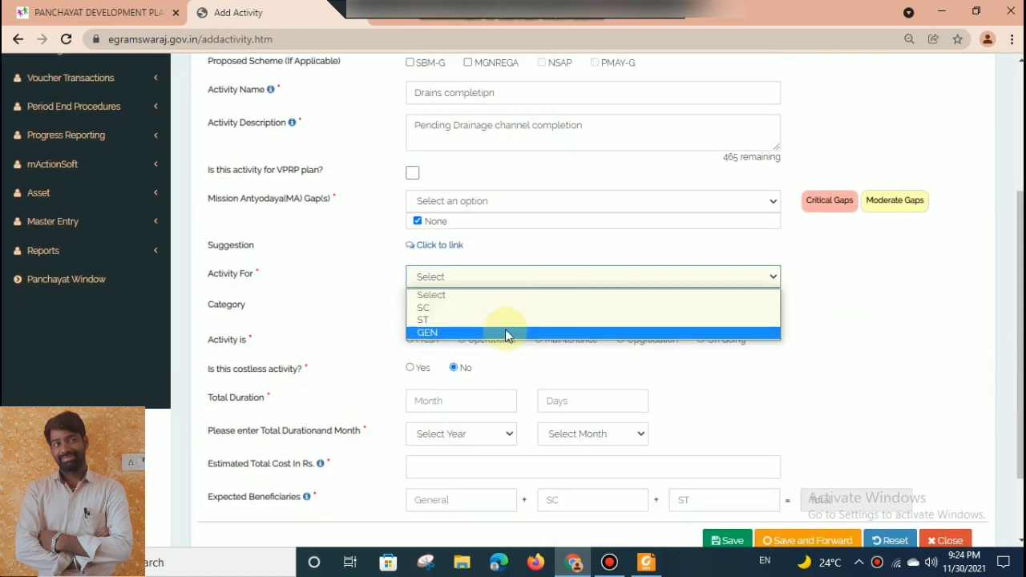
pyautogui.click(506, 331)
pyautogui.click(438, 319)
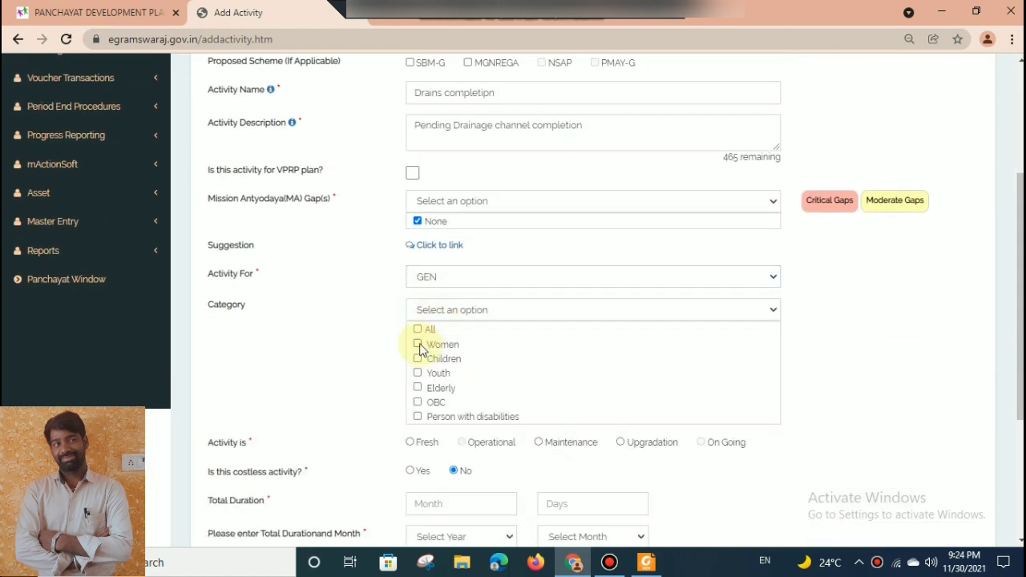
pyautogui.click(417, 329)
# Mark the drains activity as Fresh with a total duration of 2 months, using year 2023 and month January.
pyautogui.scroll(-3, 1008, 421)
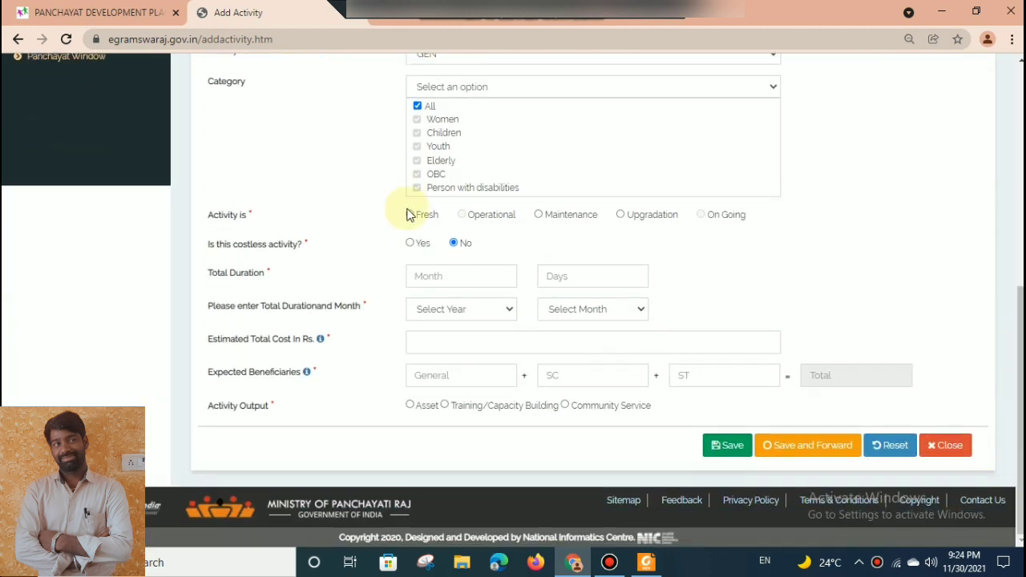
pyautogui.click(410, 215)
pyautogui.click(433, 273)
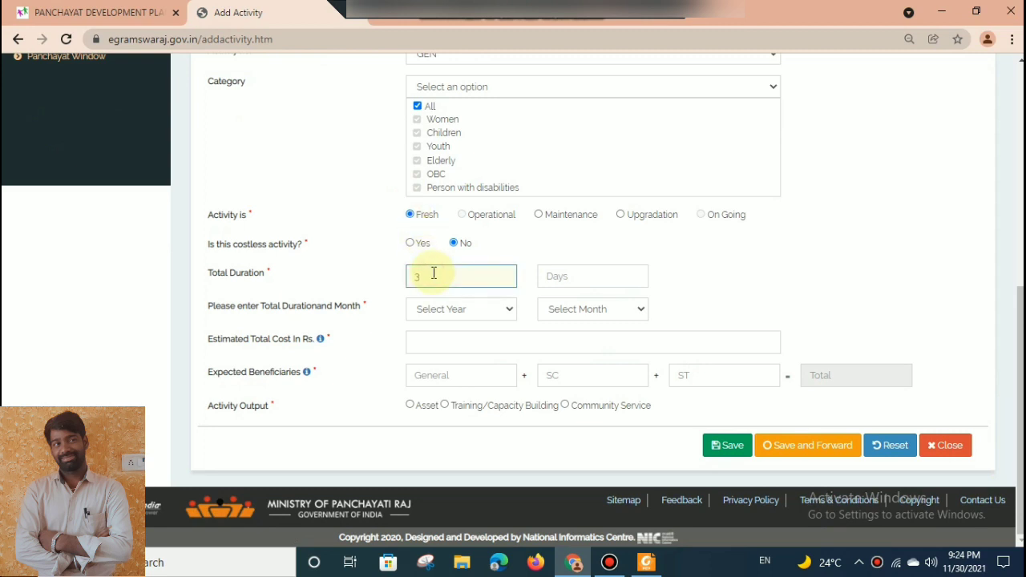
pyautogui.press('Tab')
pyautogui.press('Tab')
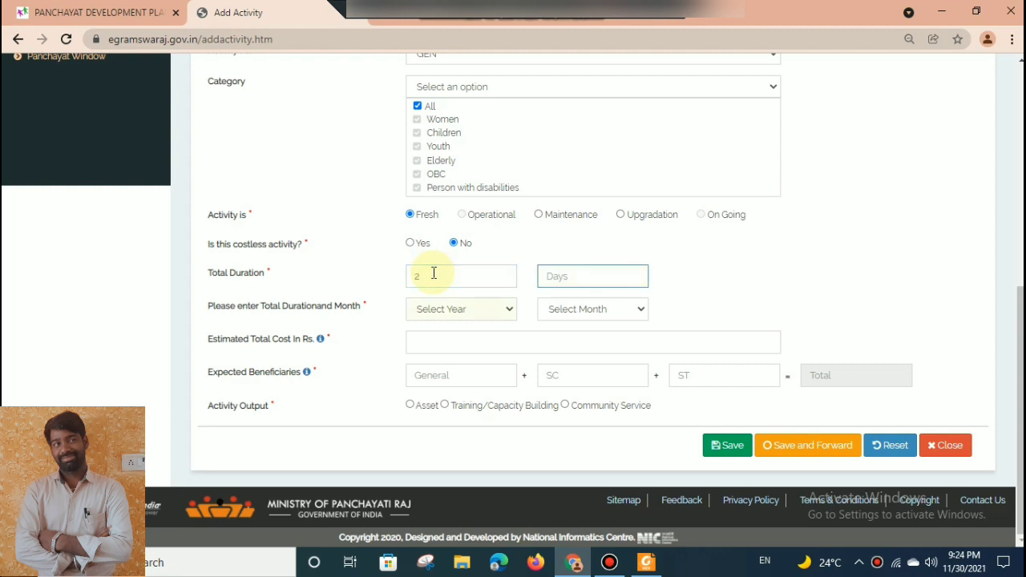
pyautogui.press('Tab')
pyautogui.press('Down')
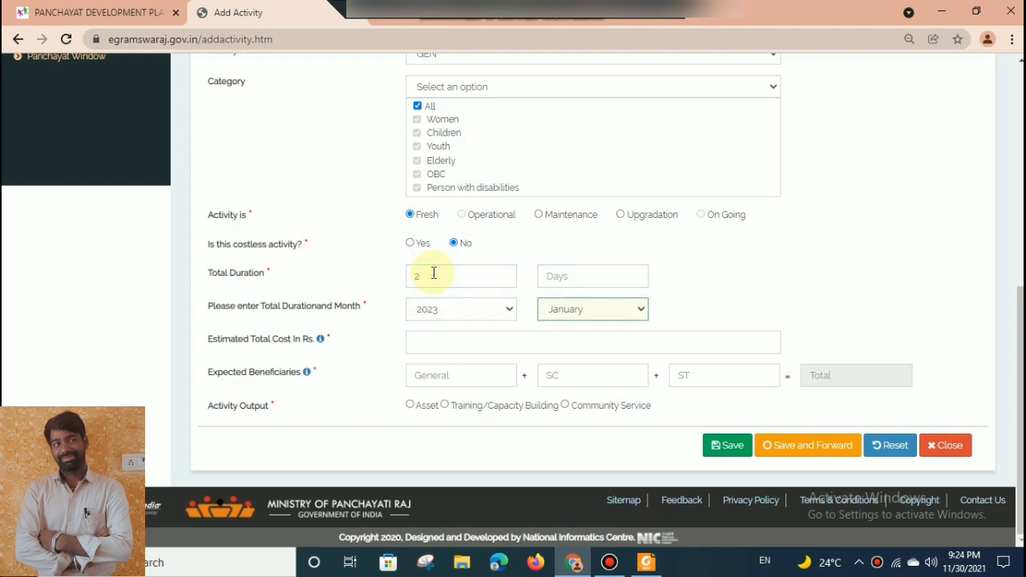
# Enter Rs. 500000 as the estimated total cost, with 1000 General and 700 SC beneficiaries.
pyautogui.press('Tab')
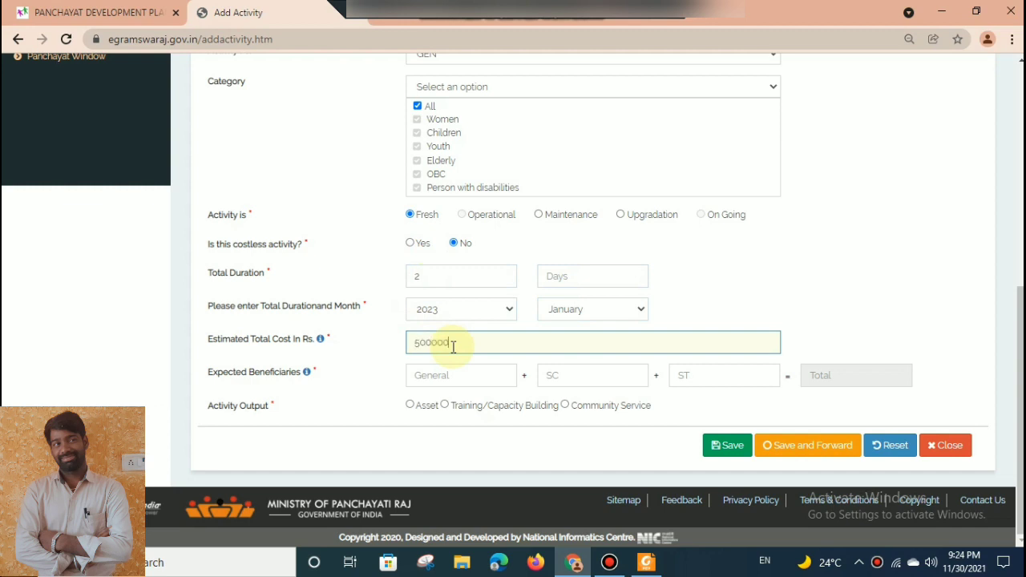
pyautogui.click(453, 376)
pyautogui.write('1000')
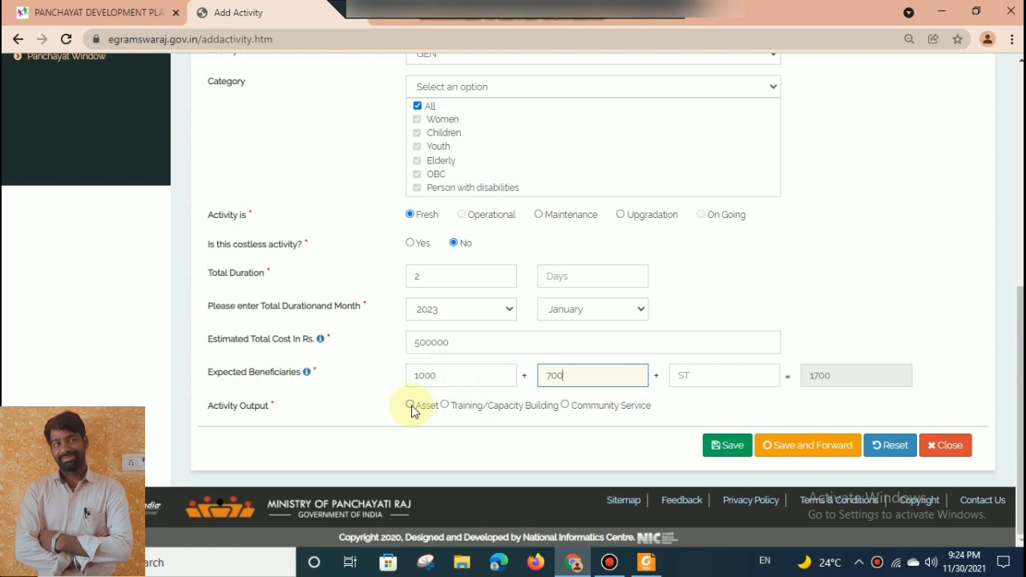
pyautogui.click(757, 293)
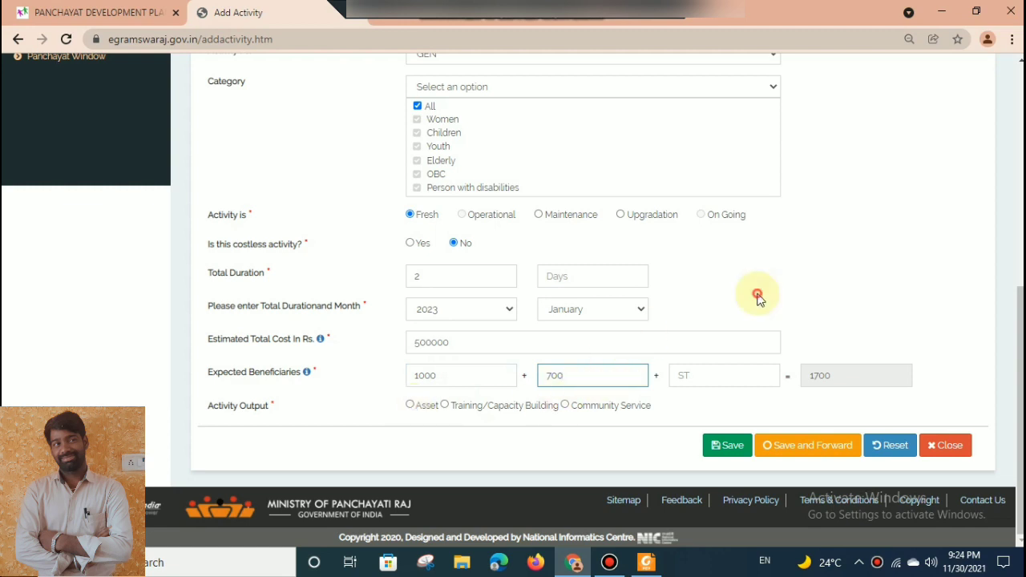
# Make the activity output an immovable asset in the category Grey Waste Management with sub category Drainage channel.
pyautogui.click(410, 406)
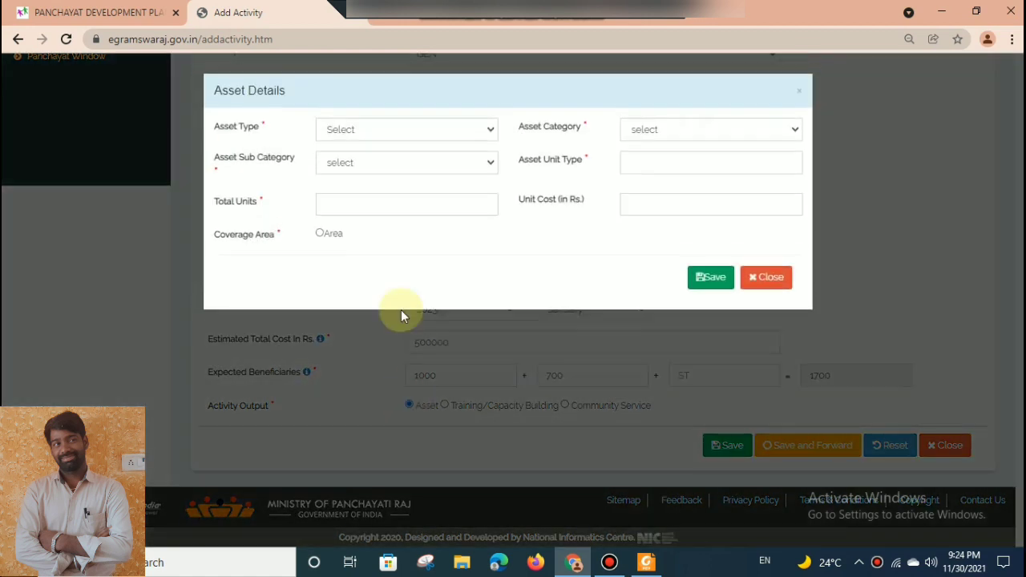
pyautogui.click(390, 126)
pyautogui.click(367, 162)
pyautogui.click(660, 127)
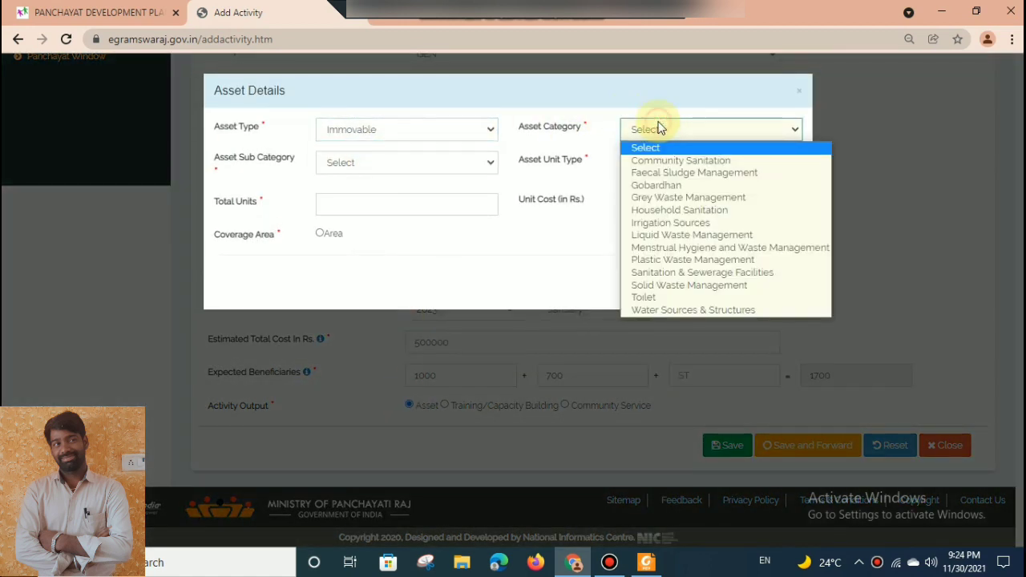
pyautogui.click(672, 197)
pyautogui.click(432, 167)
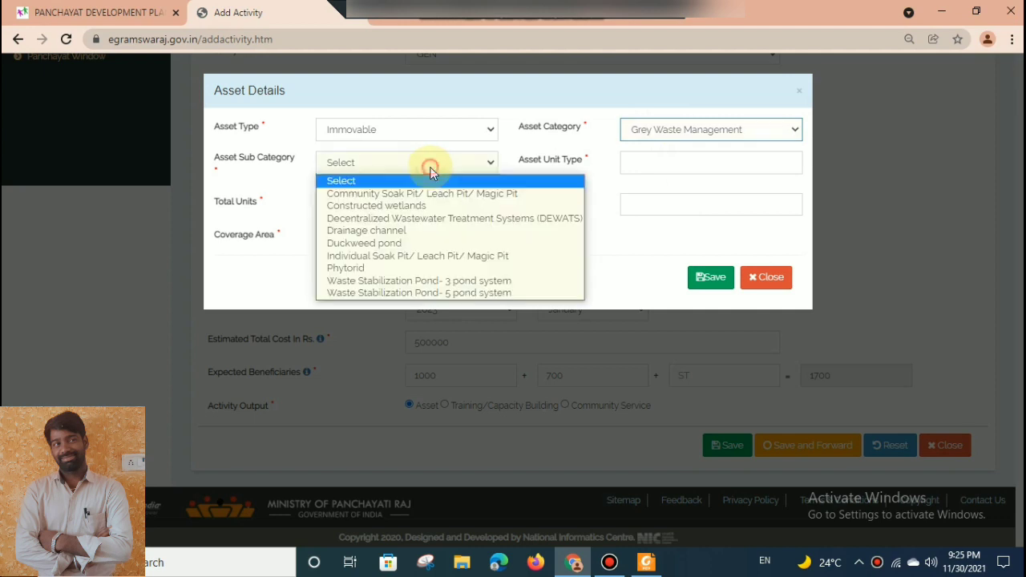
pyautogui.click(383, 233)
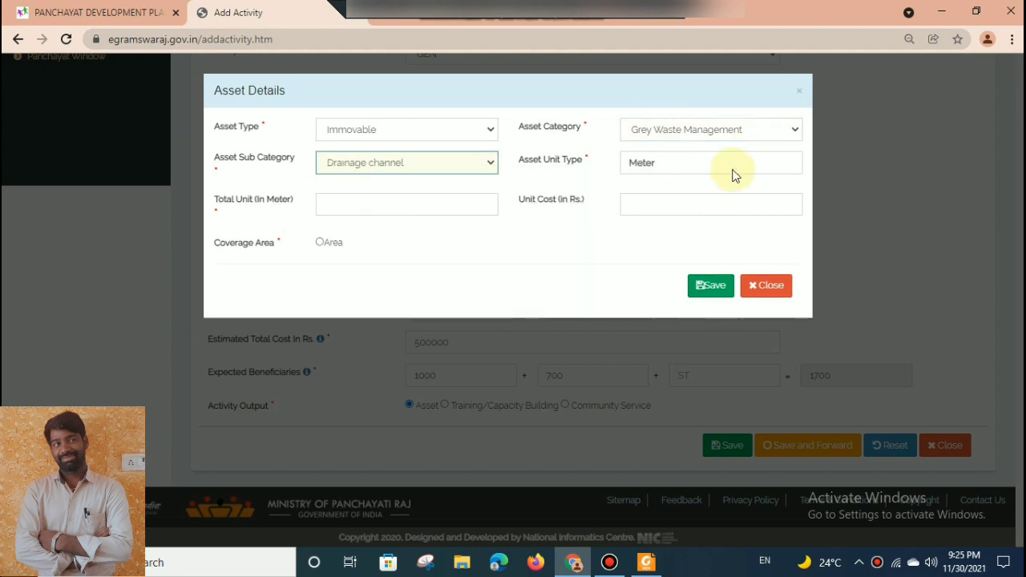
# Enter 300 meters as the drainage channel's total units and add census village Kanagudur as its coverage area.
pyautogui.click(459, 195)
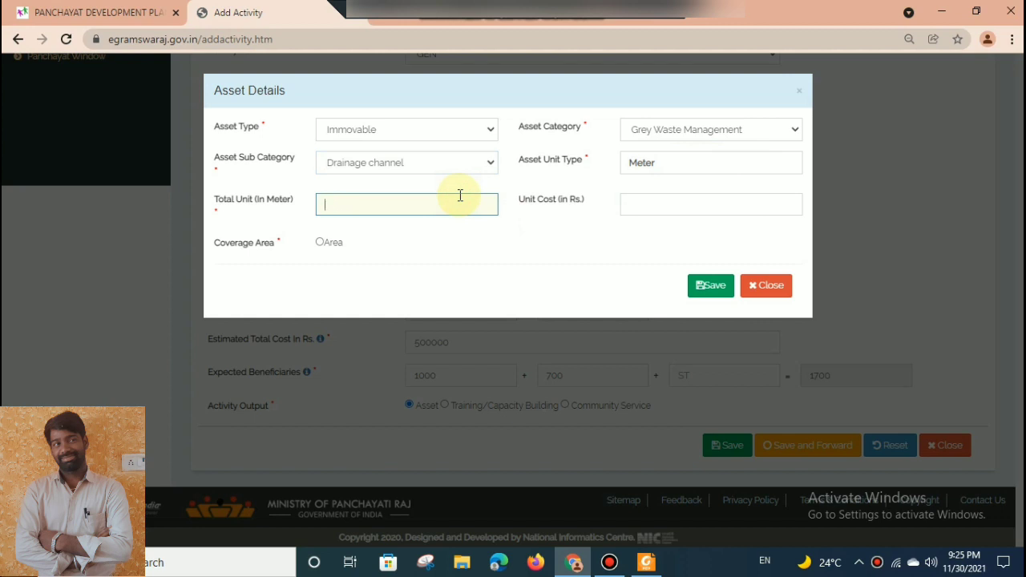
pyautogui.click(320, 243)
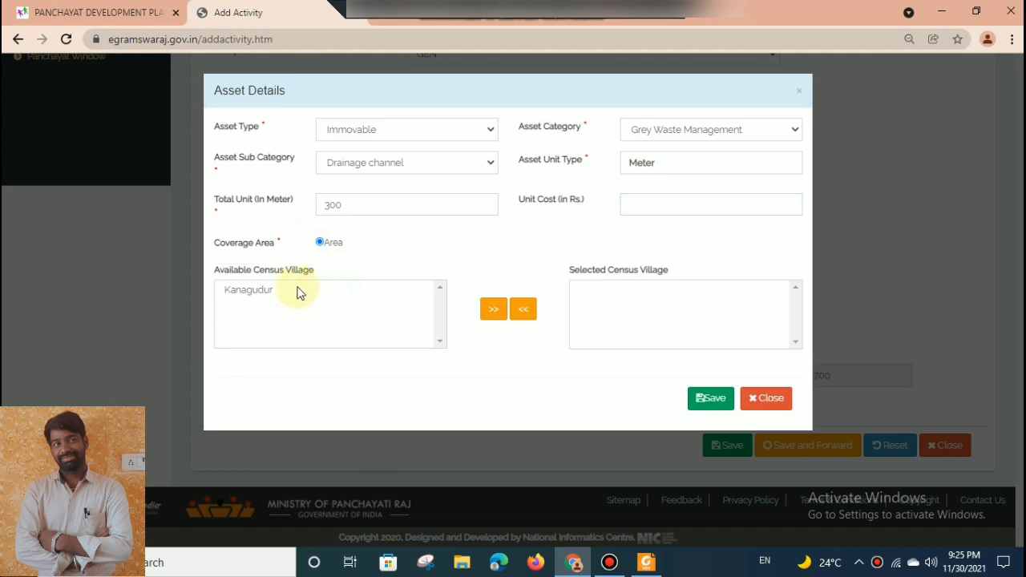
pyautogui.click(280, 292)
pyautogui.click(493, 310)
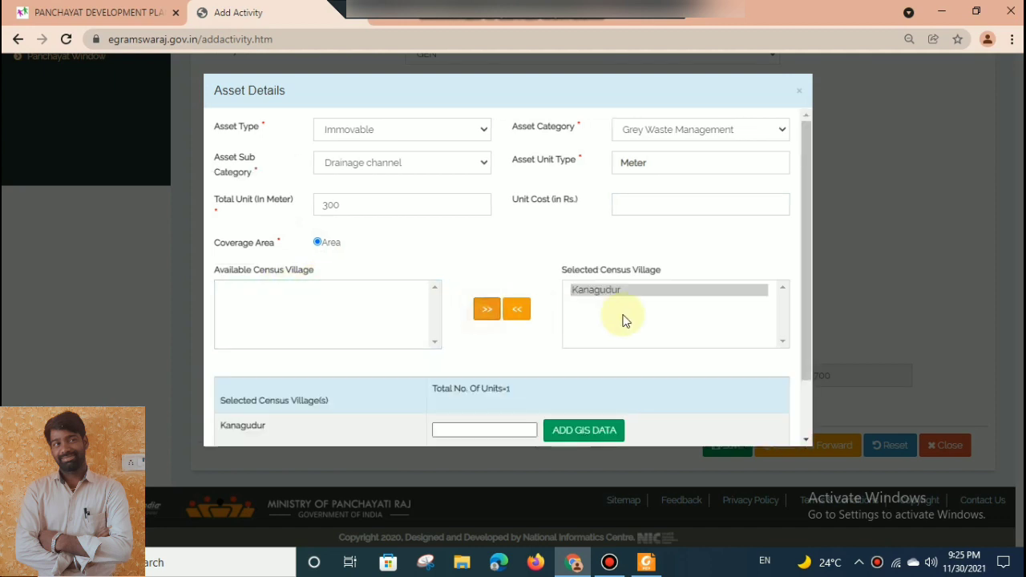
# Allot 1 unit to Kanagudur and save the asset details, then save and forward the drains activity and acknowledge the message.
pyautogui.click(481, 426)
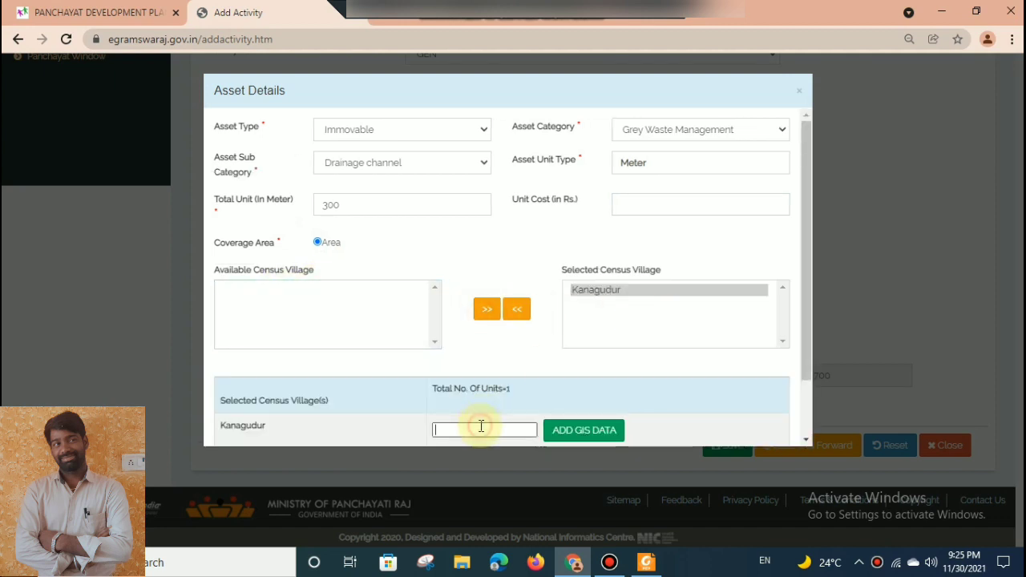
pyautogui.write('1')
pyautogui.scroll(-2, 806, 362)
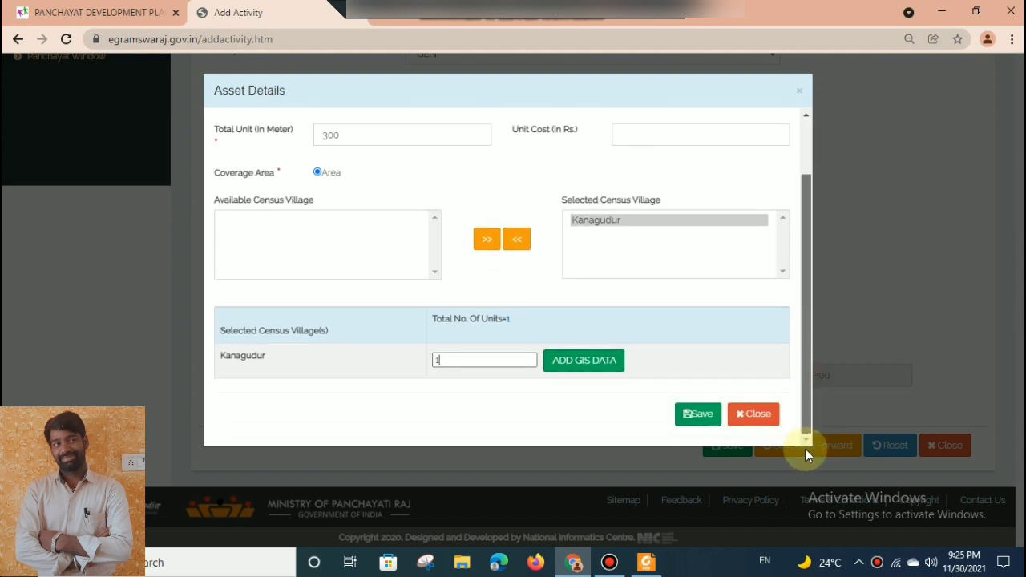
pyautogui.click(694, 418)
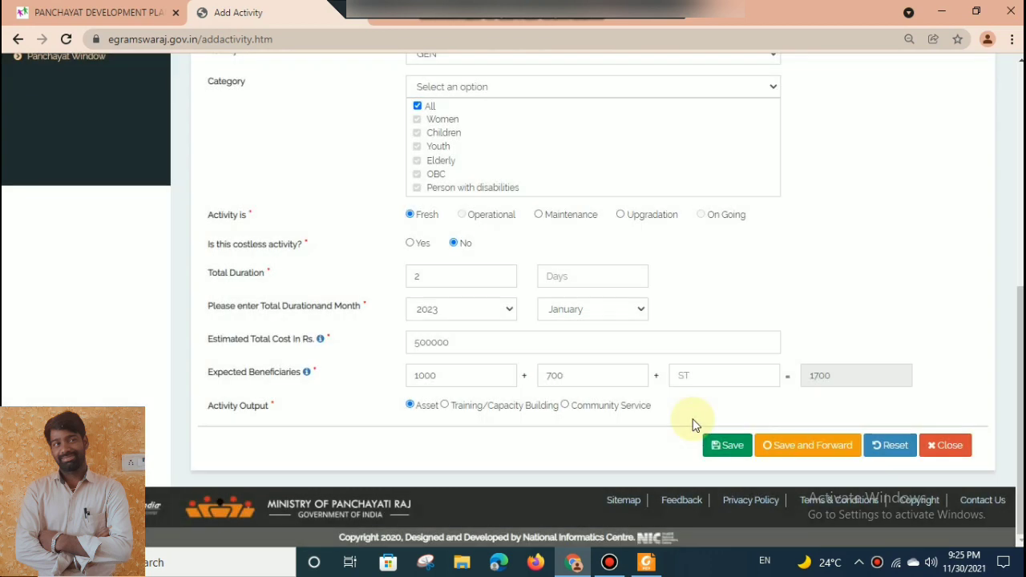
pyautogui.click(796, 447)
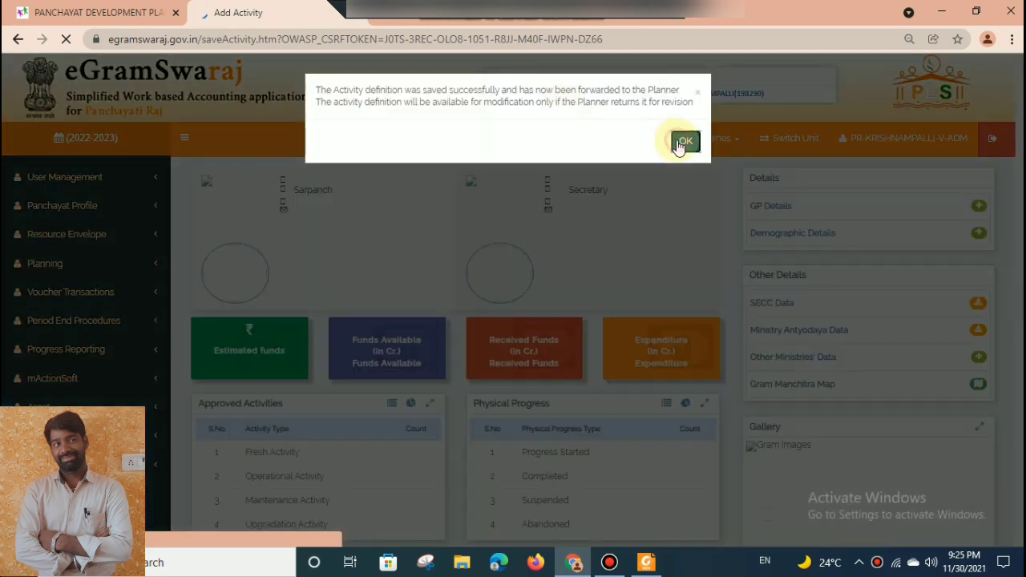
pyautogui.click(683, 141)
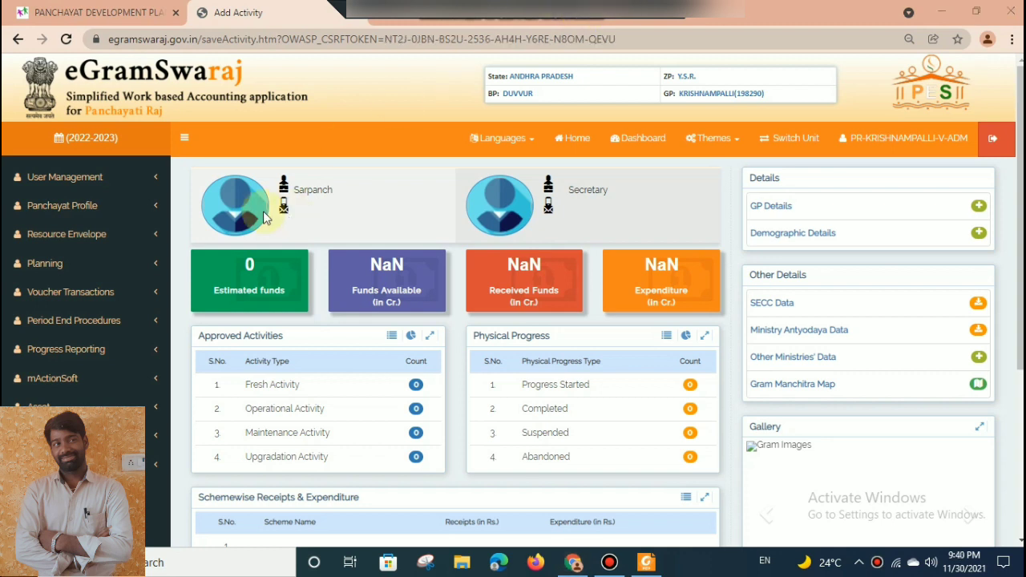
# Open the action plan management page and list the plans with status Plan Pending.
pyautogui.click(78, 268)
pyautogui.click(71, 332)
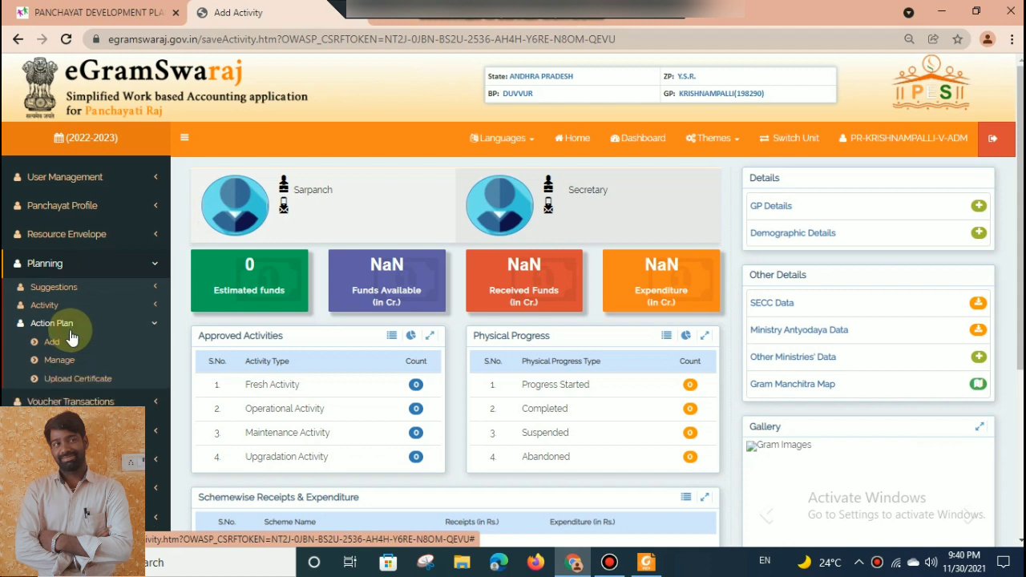
pyautogui.click(58, 362)
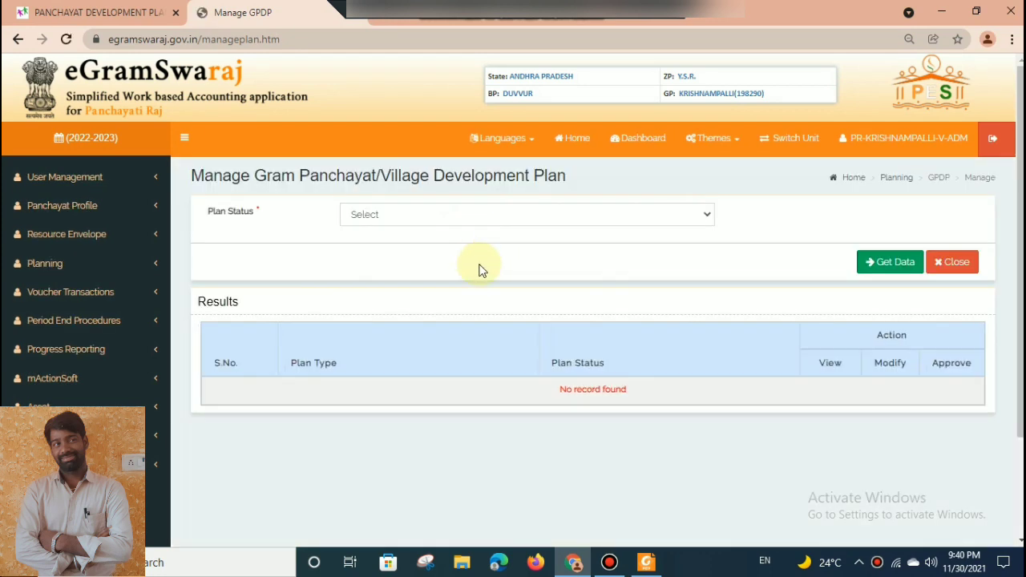
pyautogui.click(454, 220)
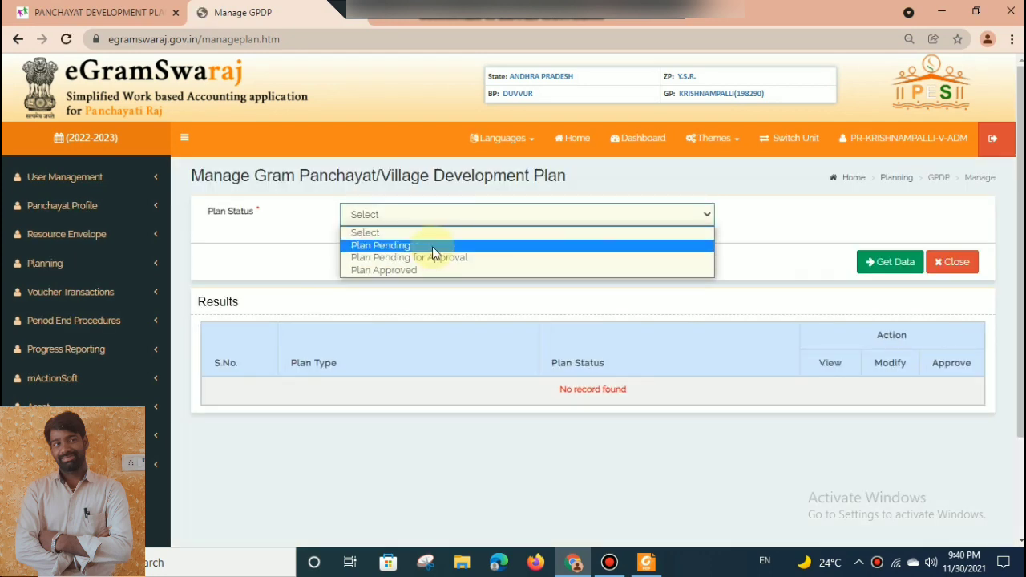
pyautogui.click(433, 246)
pyautogui.click(875, 264)
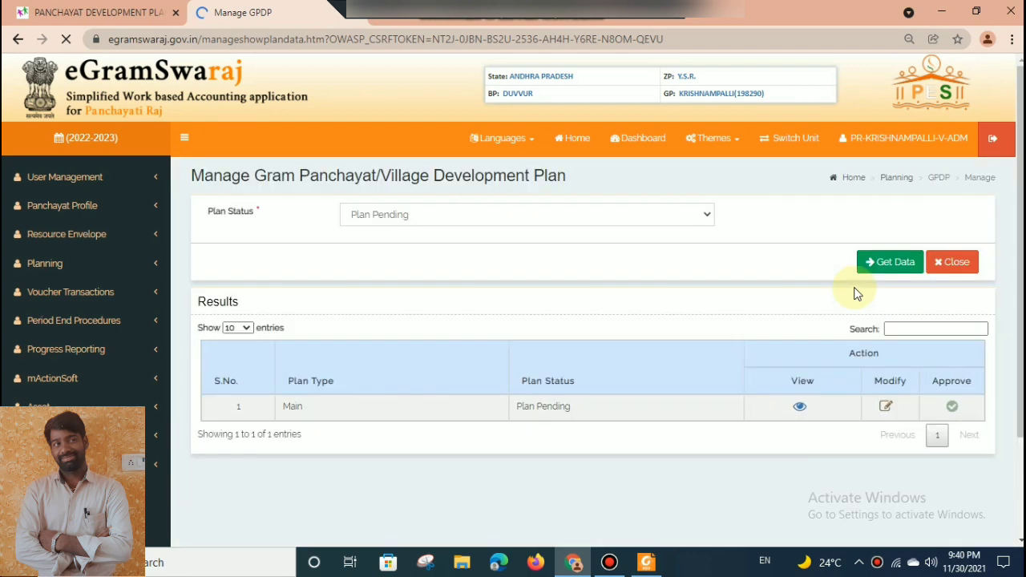
# Open the pending Main plan for modification and bring up its activity list.
pyautogui.click(884, 409)
pyautogui.click(683, 132)
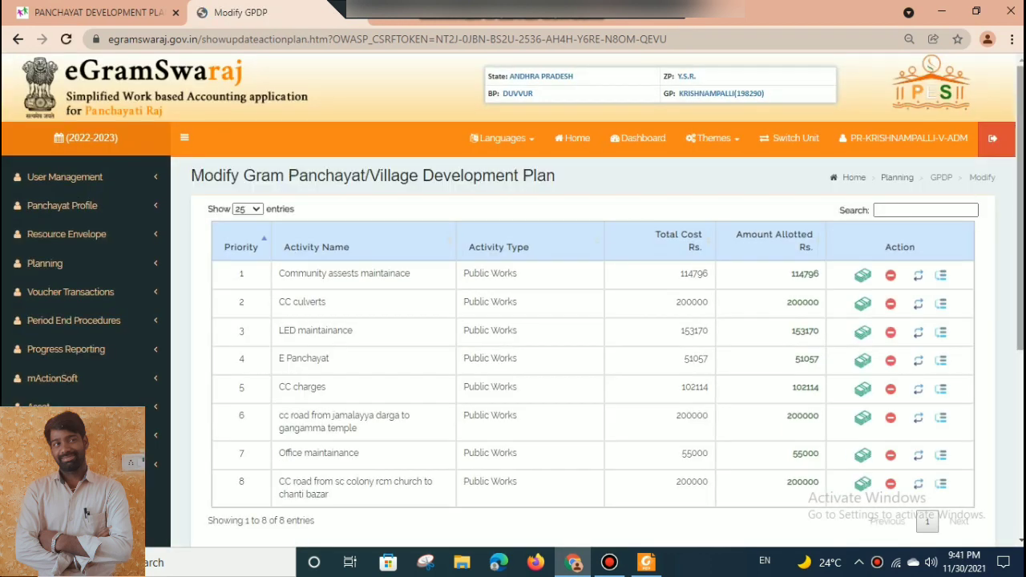
pyautogui.scroll(-3, 917, 287)
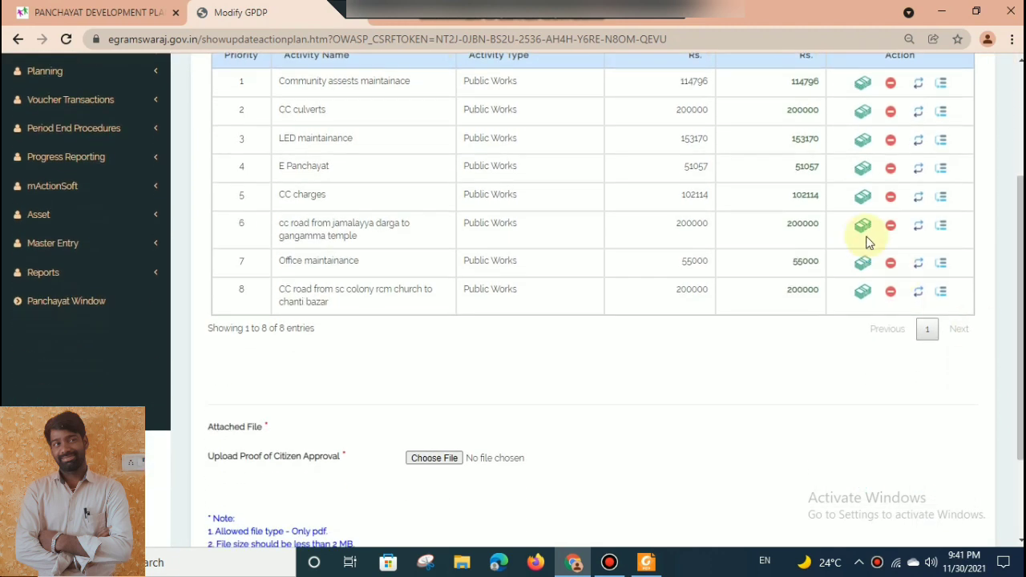
# Include all eight available activities in the plan, from the composting shed center maintenance through the drinking water activities.
pyautogui.scroll(-2, 912, 400)
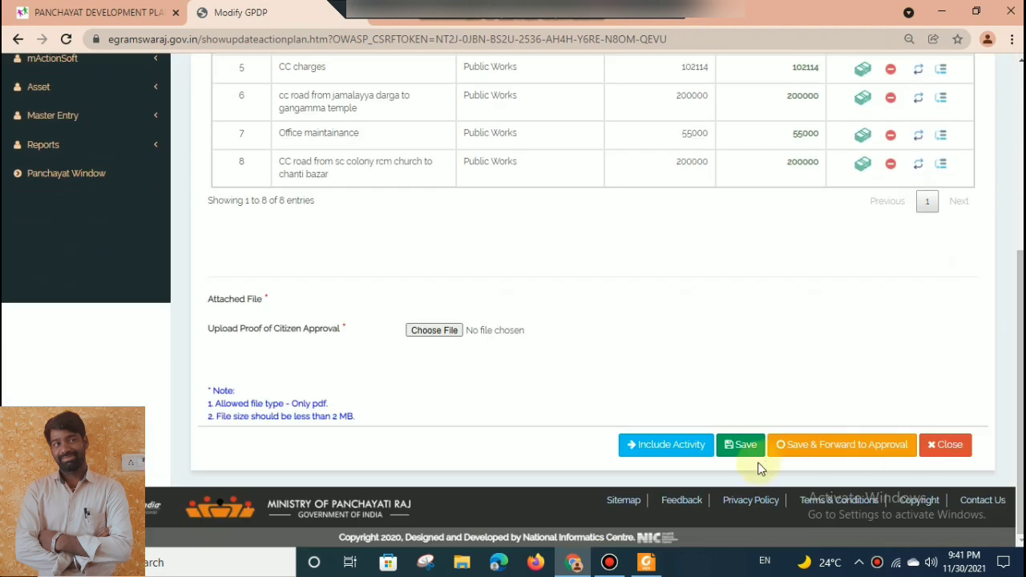
pyautogui.click(672, 445)
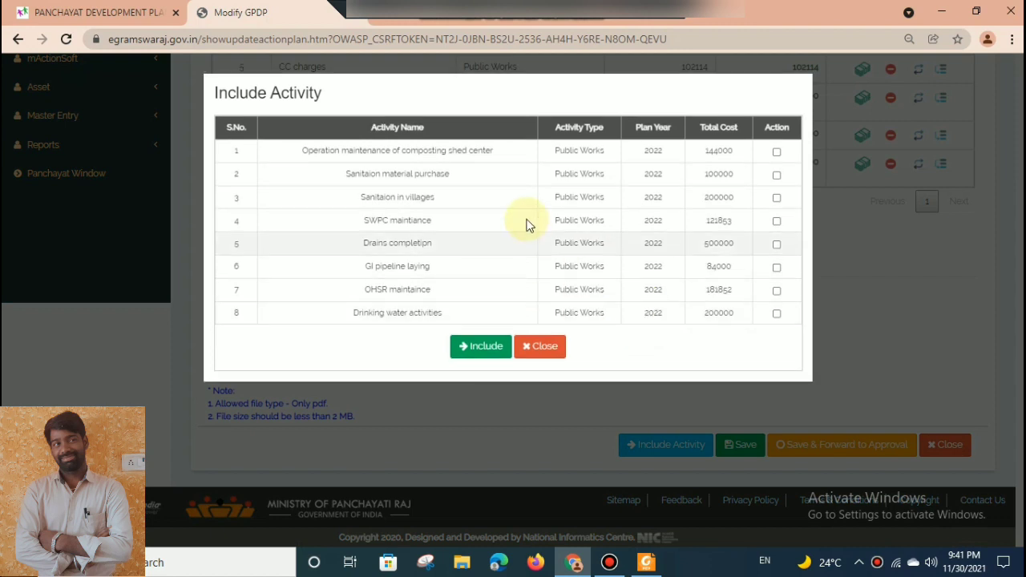
pyautogui.click(776, 314)
pyautogui.click(775, 291)
pyautogui.click(776, 269)
pyautogui.click(776, 246)
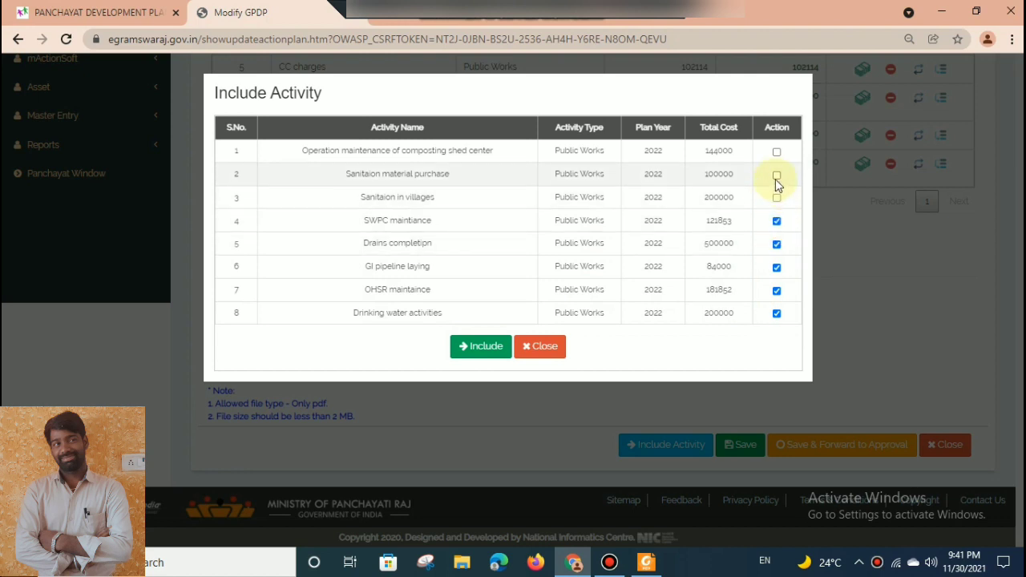
pyautogui.click(776, 154)
pyautogui.click(775, 174)
pyautogui.click(776, 198)
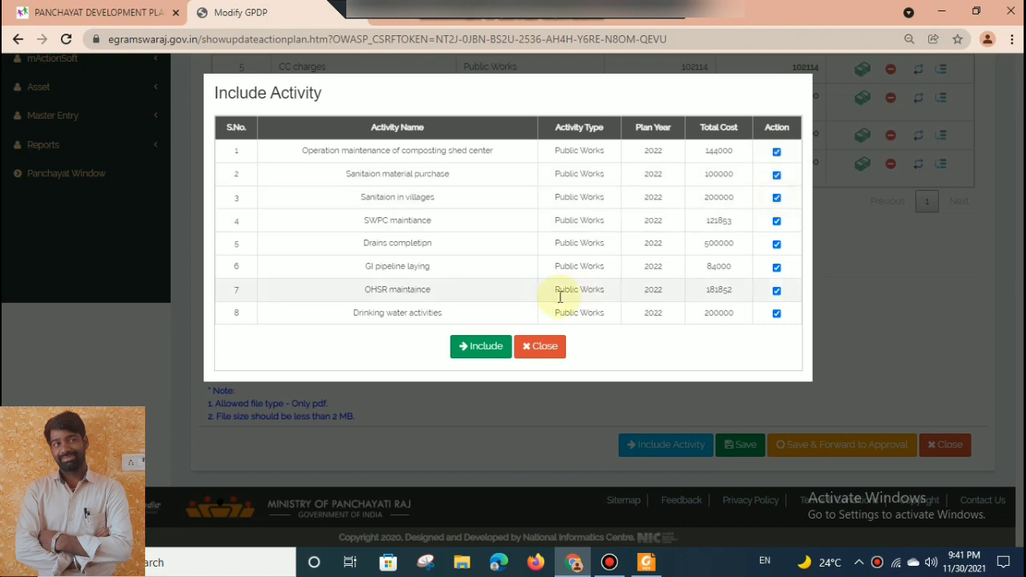
pyautogui.click(477, 346)
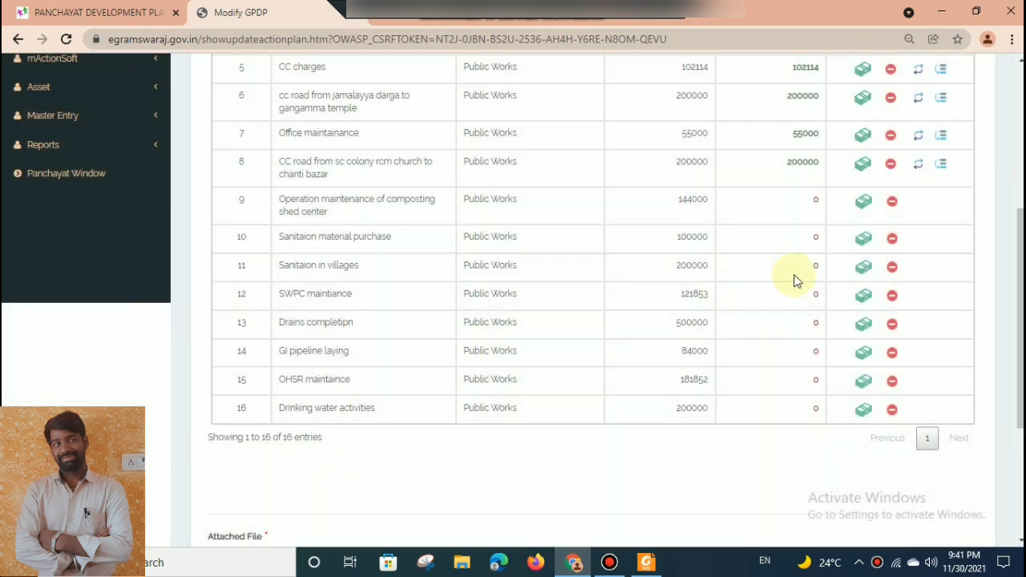
# Allocate 144000 to the composting shed center maintenance activity from the XV Finance Commission Tied Grant, as proposed tied SC amount.
pyautogui.click(860, 210)
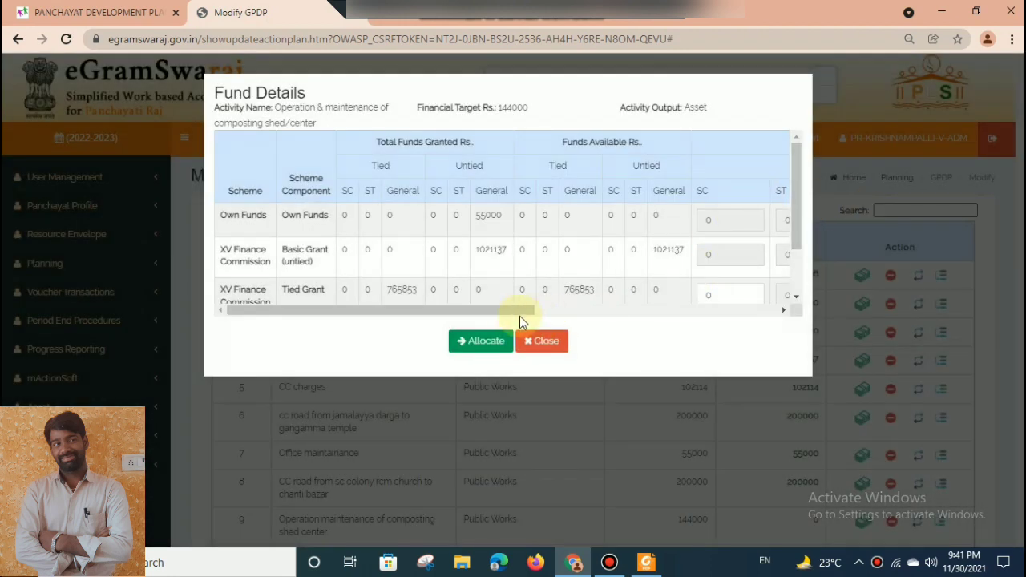
pyautogui.moveTo(509, 311); pyautogui.dragTo(852, 257)
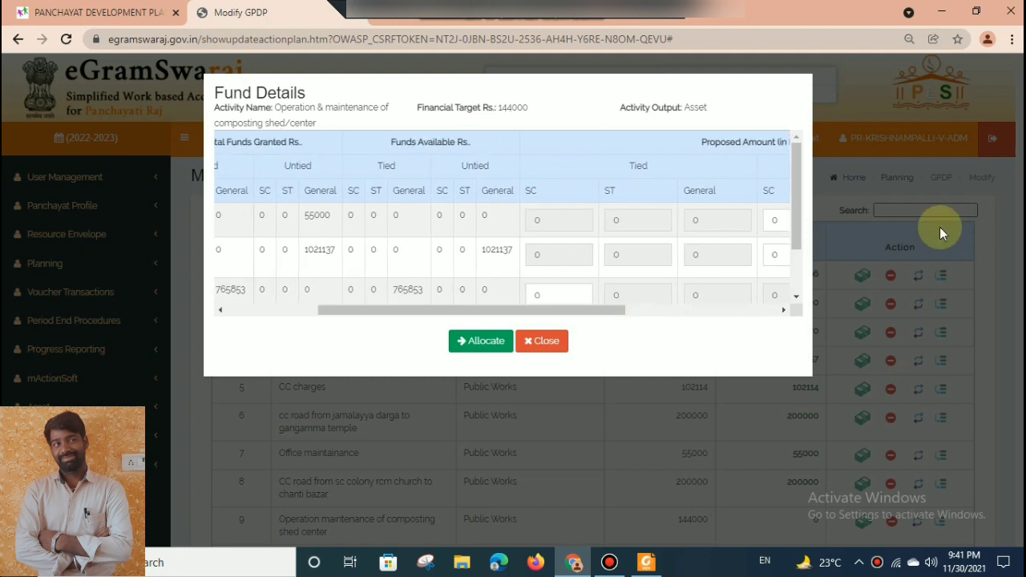
pyautogui.moveTo(798, 206); pyautogui.dragTo(791, 231)
pyautogui.moveTo(614, 309); pyautogui.dragTo(585, 318)
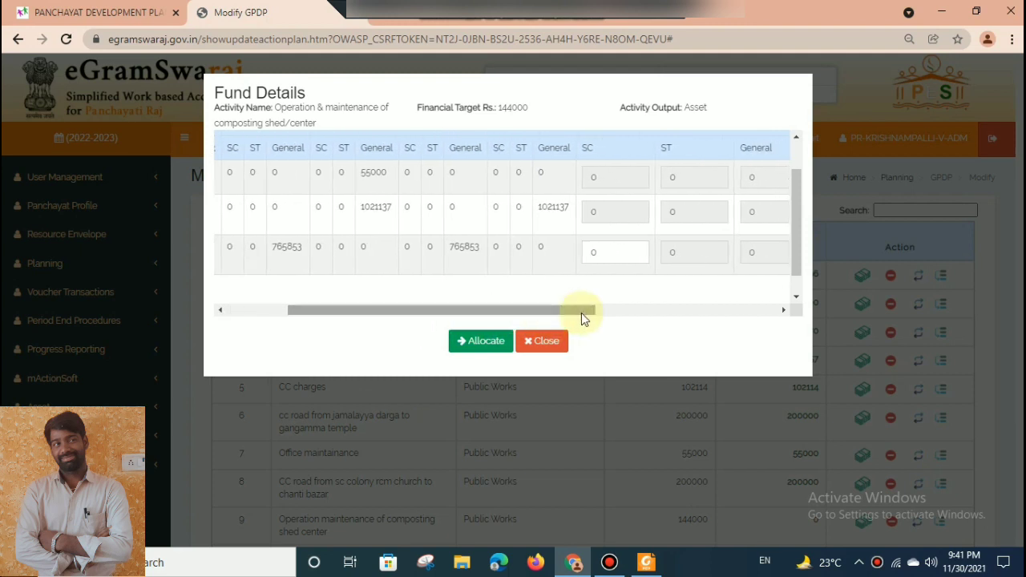
pyautogui.doubleClick(599, 255)
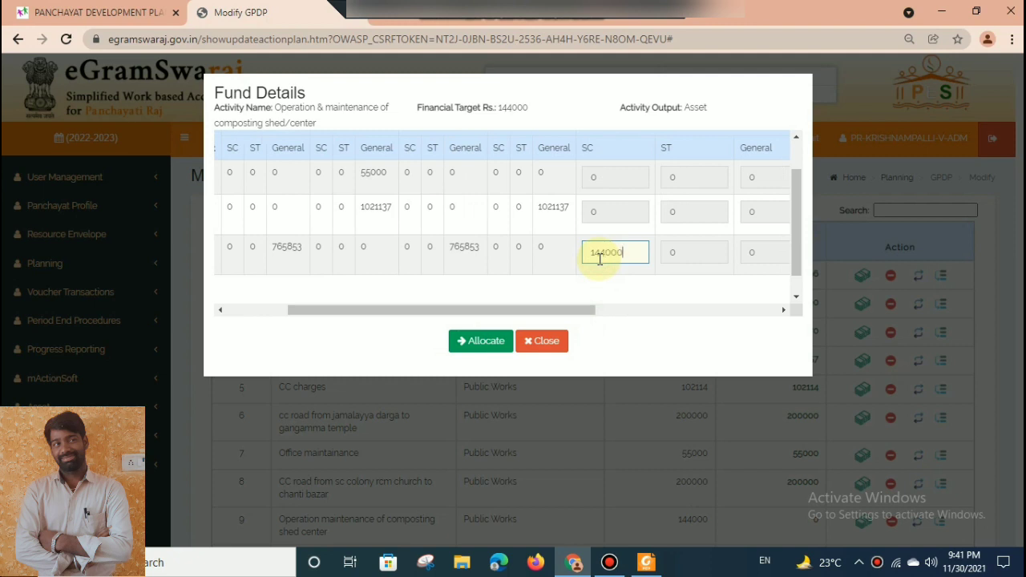
pyautogui.click(485, 344)
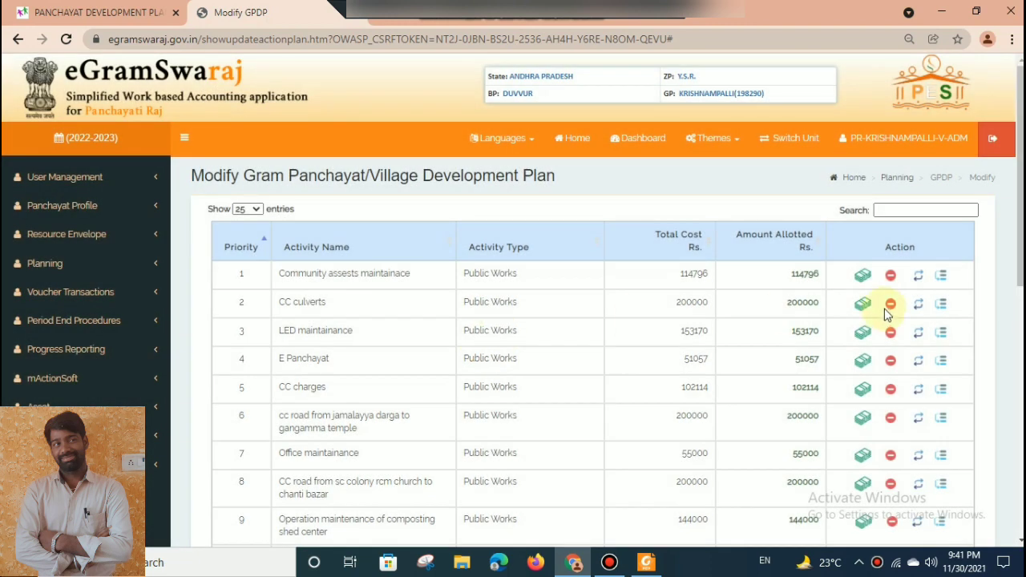
# Allocate 100000 to the sanitation material purchase activity from the XV Finance Commission Tied Grant, as proposed tied General amount.
pyautogui.scroll(-5, 1002, 408)
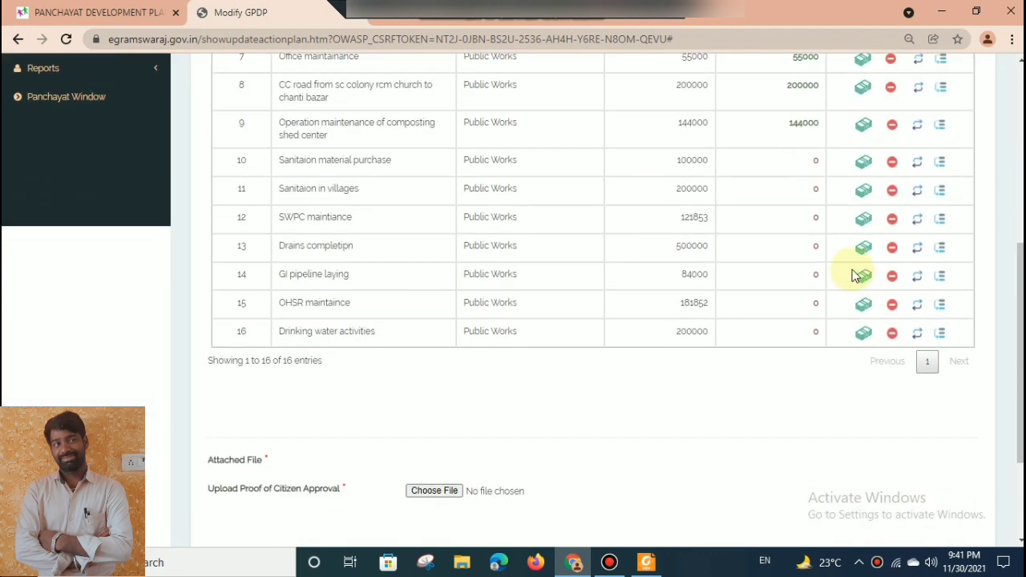
pyautogui.click(864, 162)
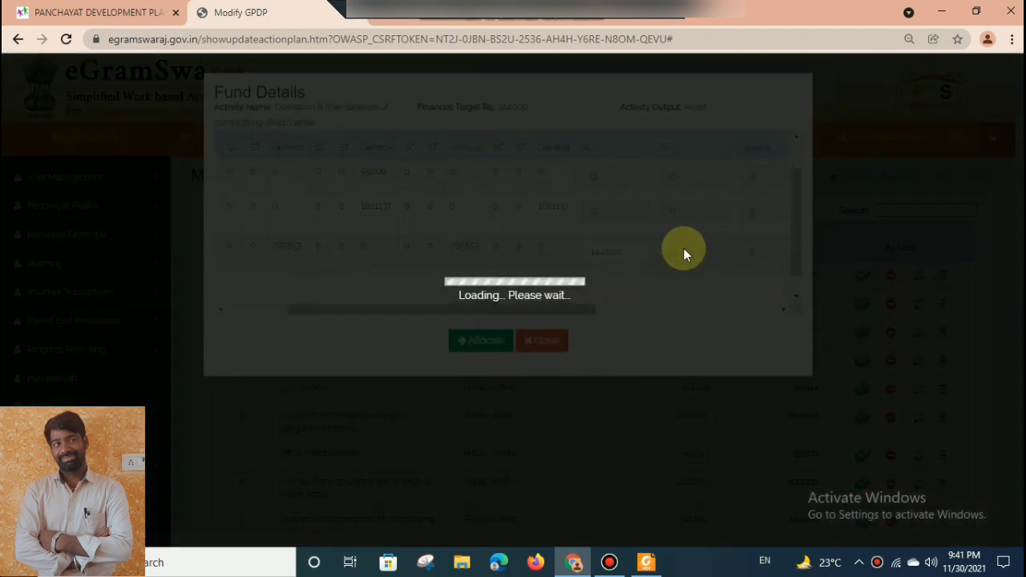
pyautogui.moveTo(534, 298); pyautogui.dragTo(686, 287)
pyautogui.doubleClick(611, 284)
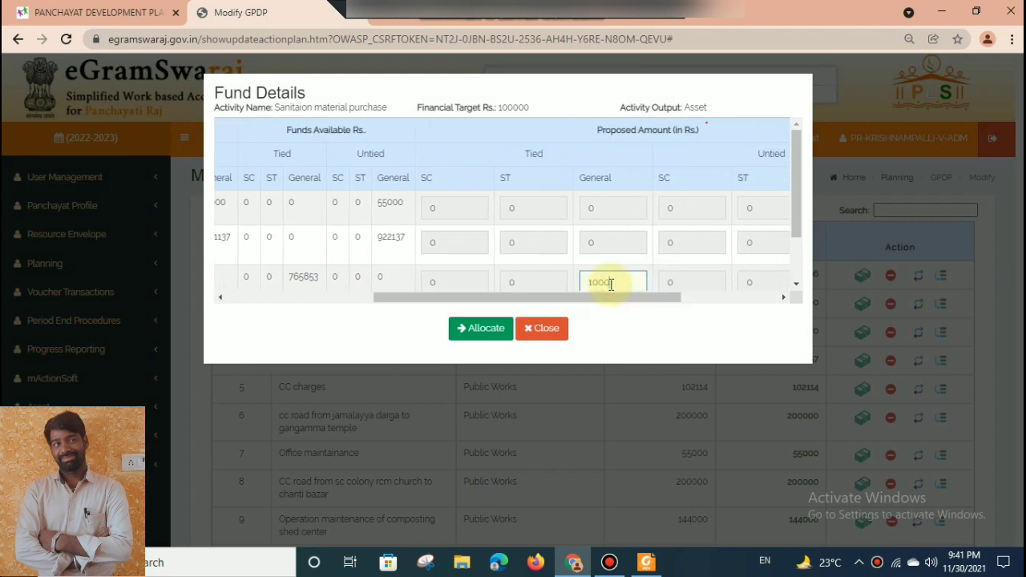
pyautogui.write('100000')
pyautogui.click(474, 328)
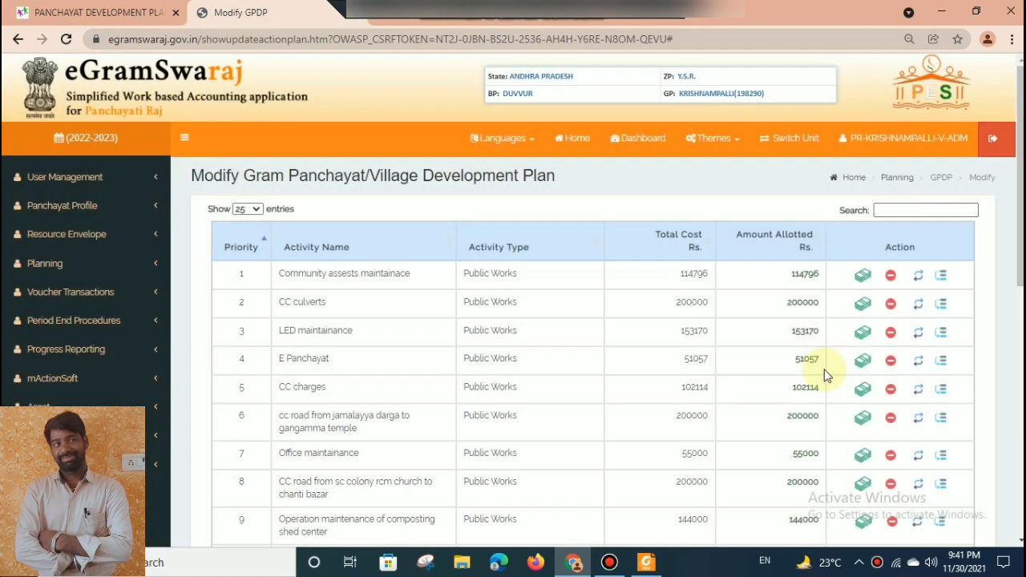
pyautogui.scroll(-4, 1020, 176)
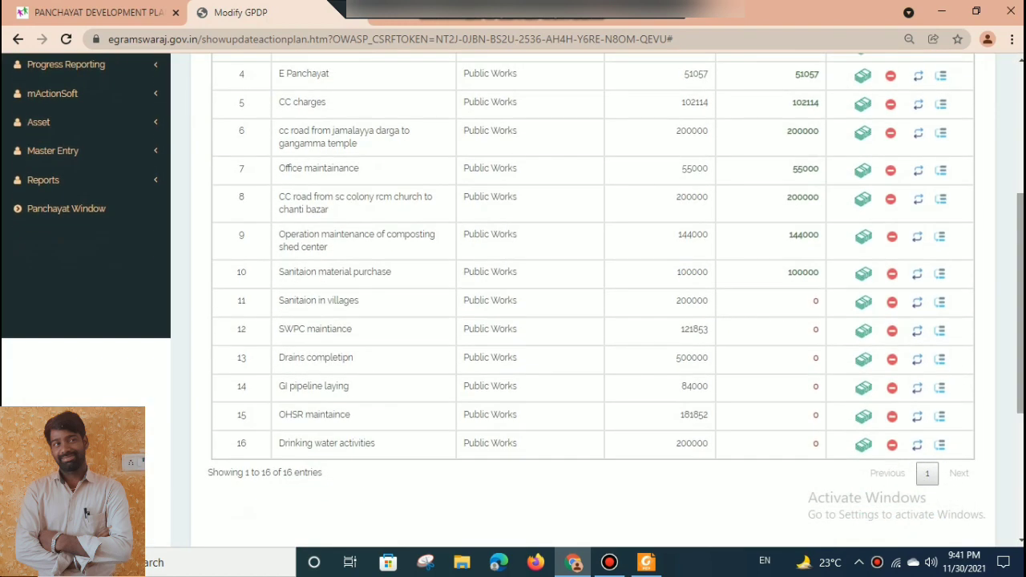
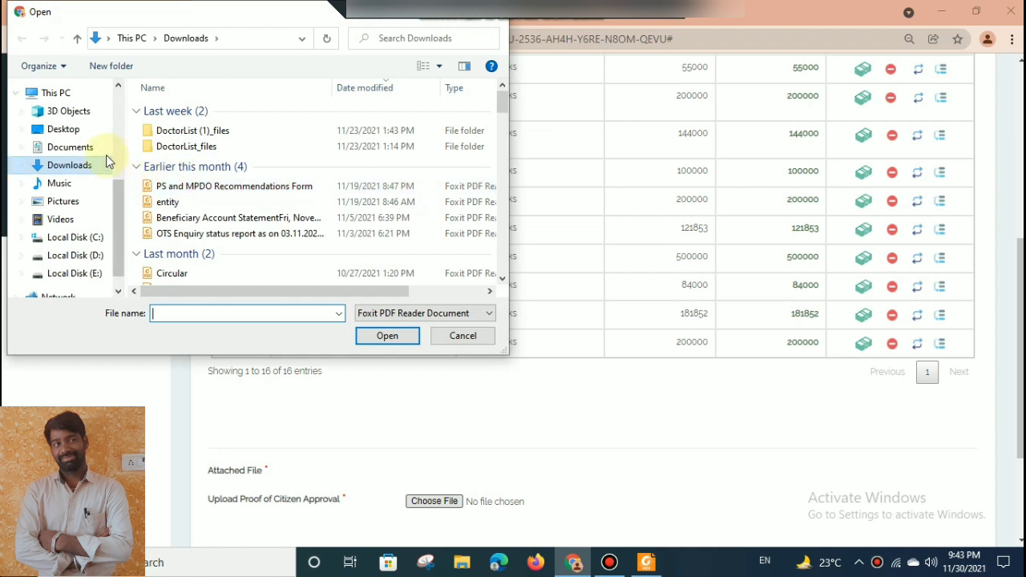
# Attach egramaswaraj20222023.pdf from a Desktop folder as the plan's proof of citizen approval.
pyautogui.click(64, 131)
pyautogui.click(164, 128)
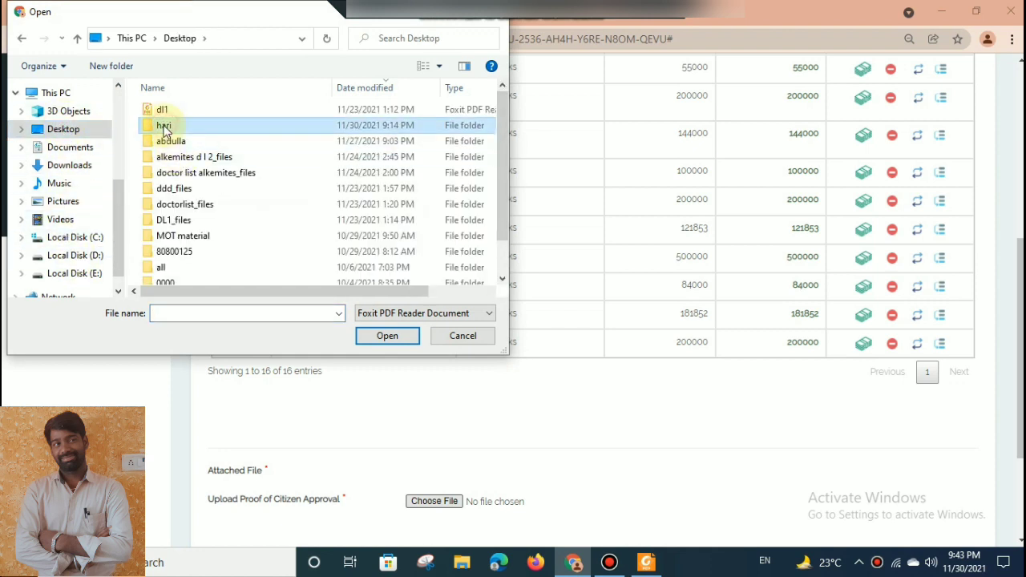
pyautogui.doubleClick(164, 128)
pyautogui.click(193, 127)
pyautogui.click(388, 335)
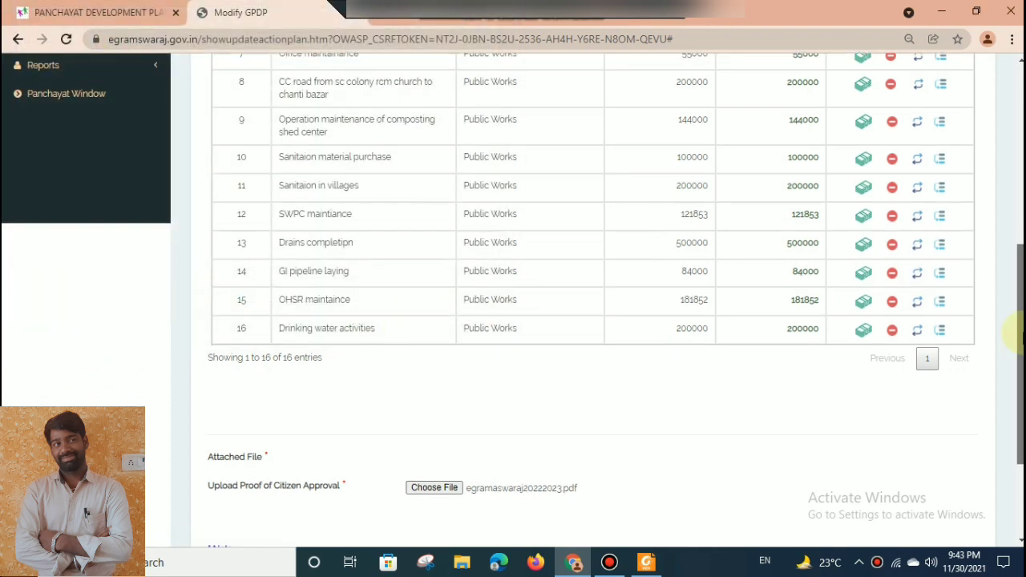
# Try to save the plan with its 16 activities and forward it for approval.
pyautogui.scroll(-3, 917, 256)
pyautogui.click(745, 448)
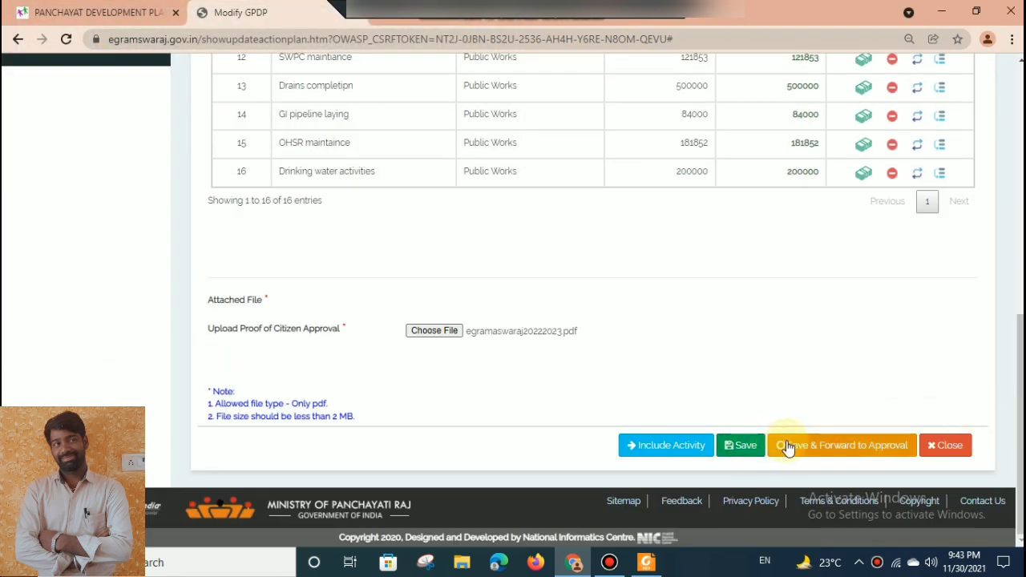
pyautogui.moveTo(1020, 403)
pyautogui.mouseDown()
pyautogui.moveTo(1020, 231)
pyautogui.moveTo(1020, 402)
pyautogui.mouseUp()
pyautogui.click(865, 442)
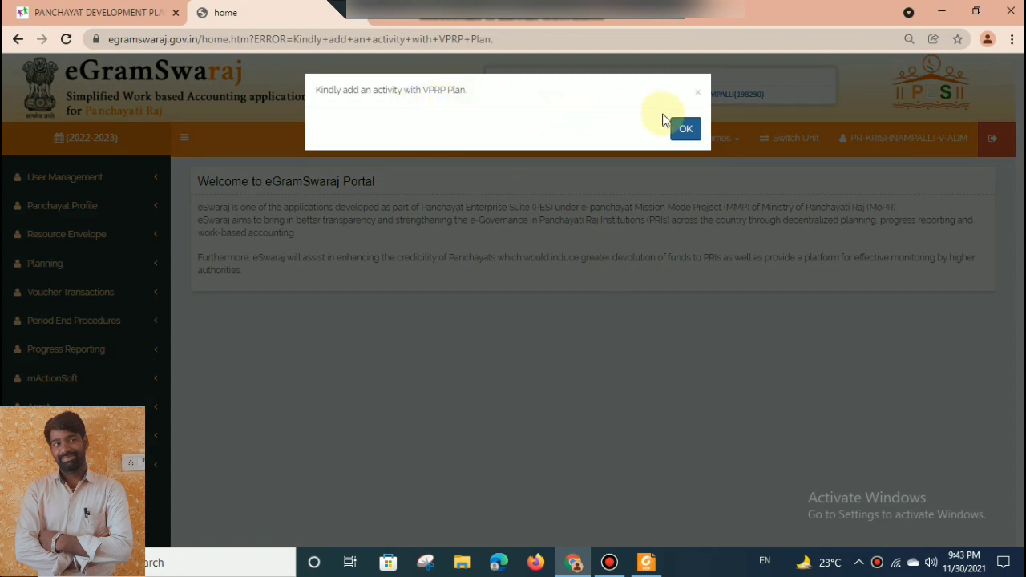
pyautogui.click(686, 131)
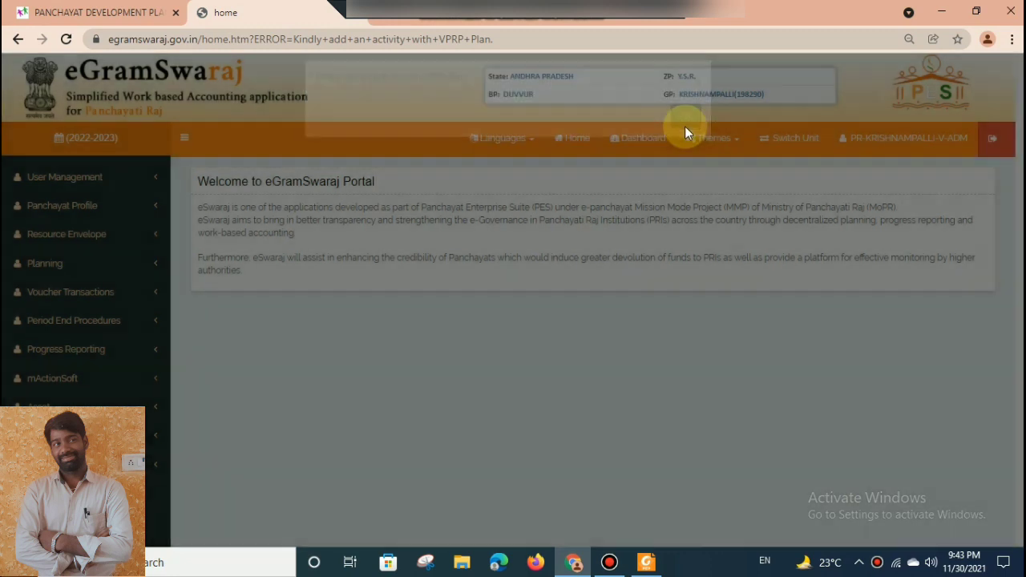
# List the development plans with status Plan Pending and open the Main plan for modification.
pyautogui.click(79, 265)
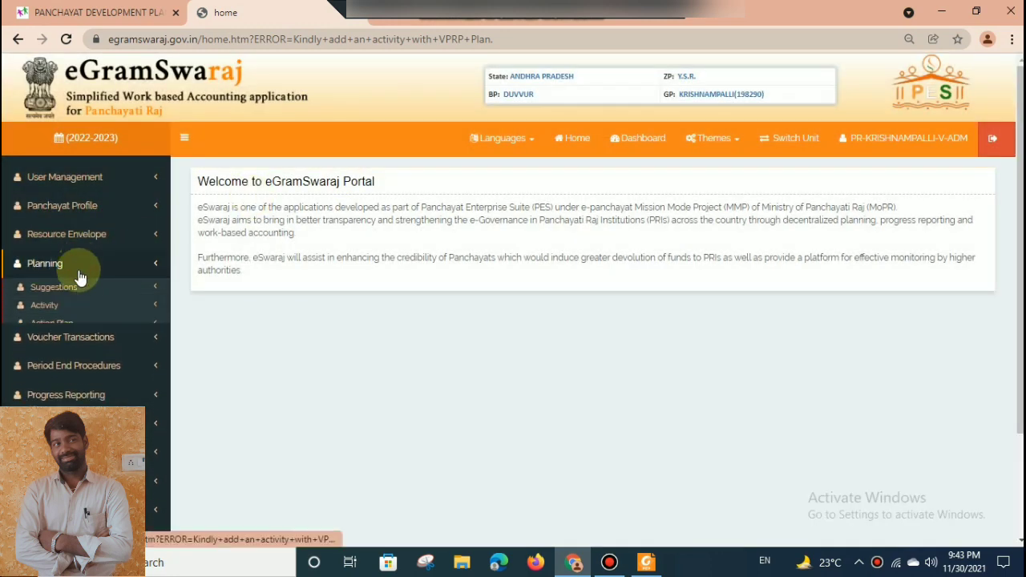
pyautogui.click(71, 324)
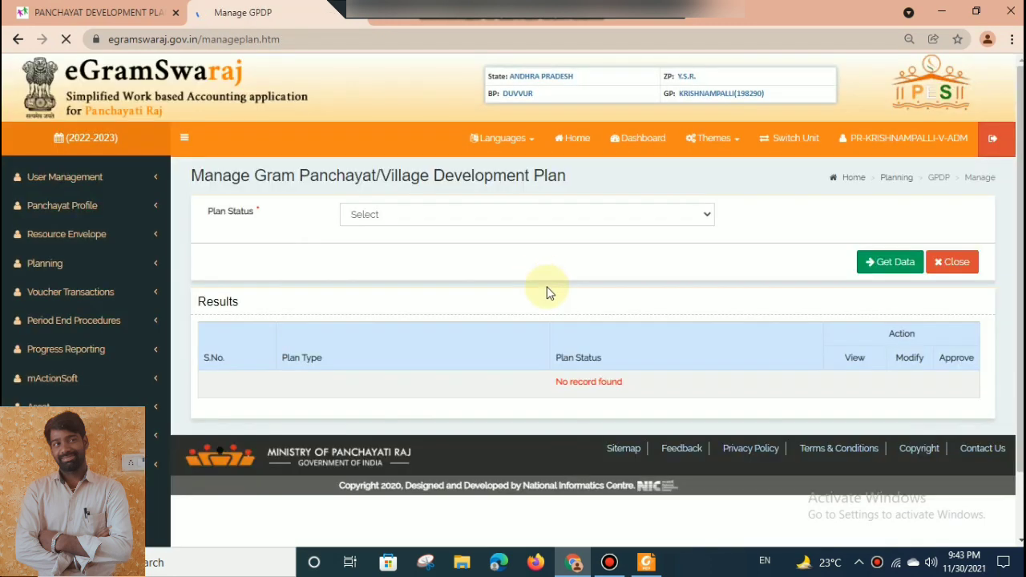
pyautogui.click(530, 214)
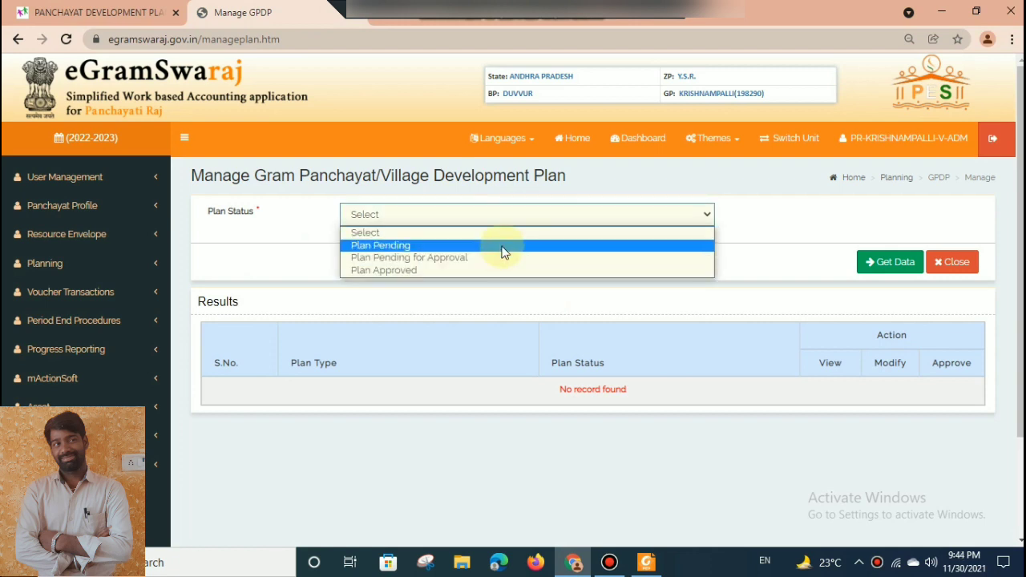
pyautogui.click(504, 246)
pyautogui.click(877, 264)
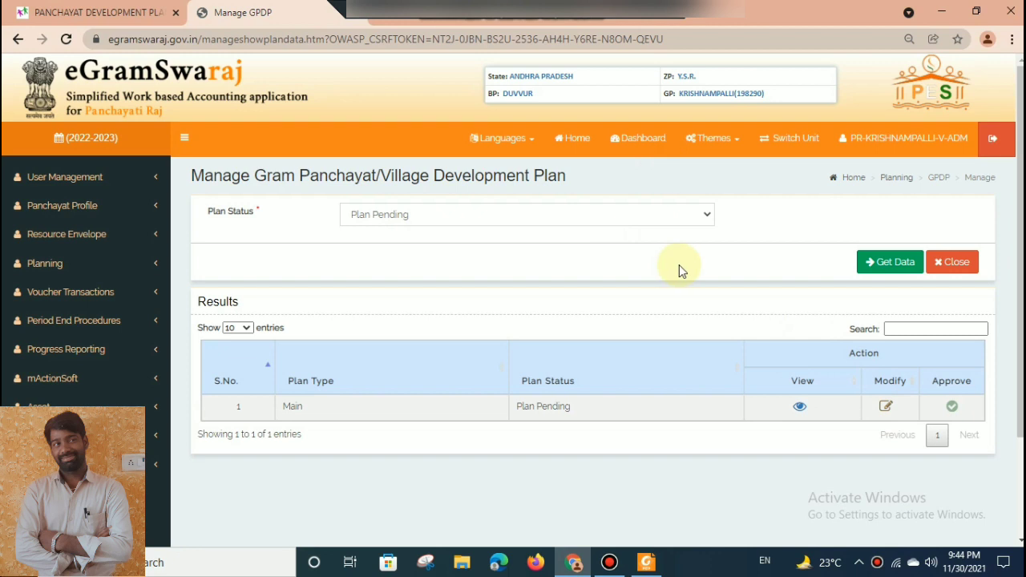
pyautogui.click(886, 408)
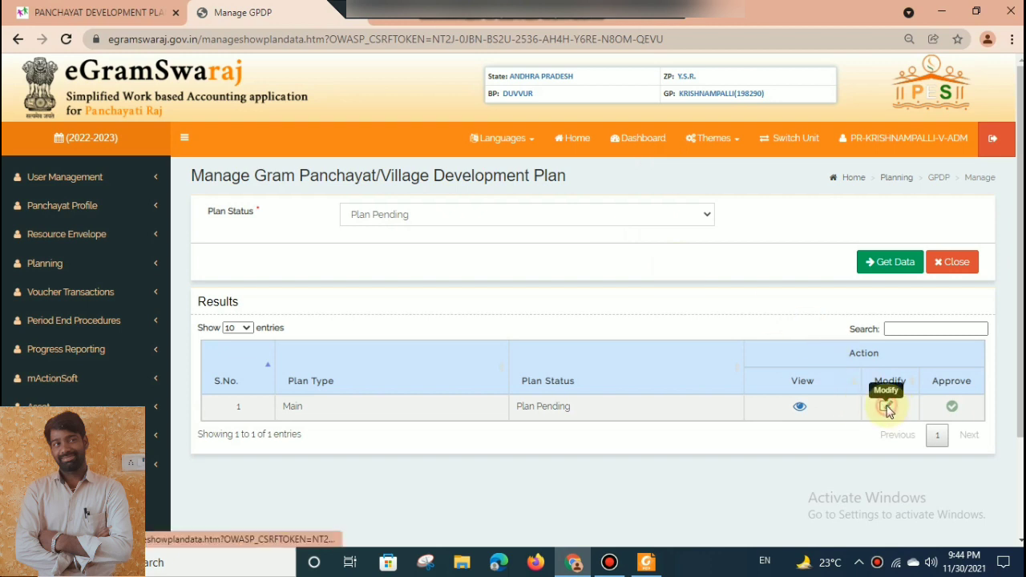
pyautogui.click(677, 132)
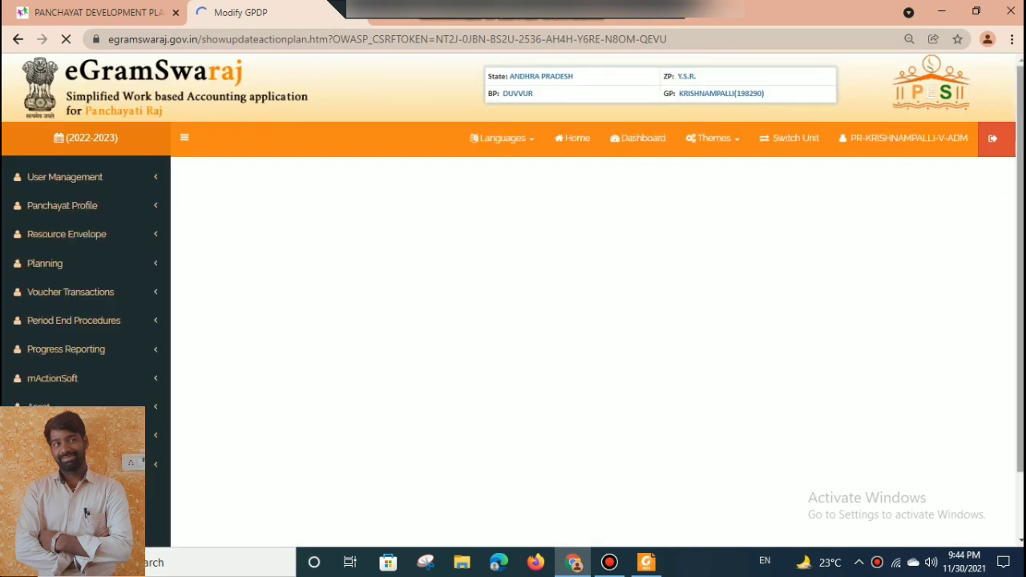
# Check the activities available for inclusion and send the CC road from sc colony rcm church to chanti bazar activity back for revision.
pyautogui.scroll(-3, 593, 320)
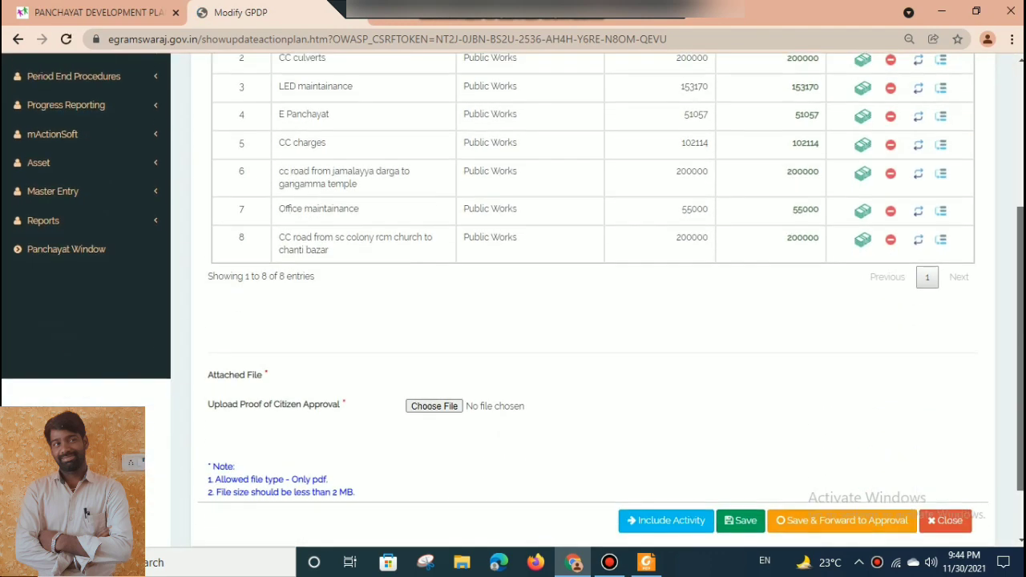
pyautogui.scroll(-1, 593, 321)
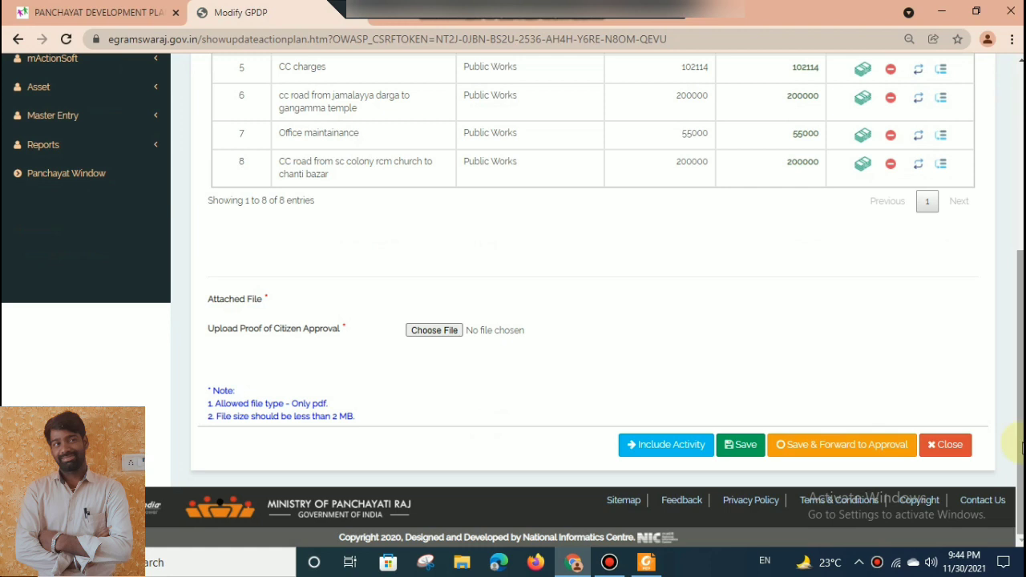
pyautogui.click(666, 447)
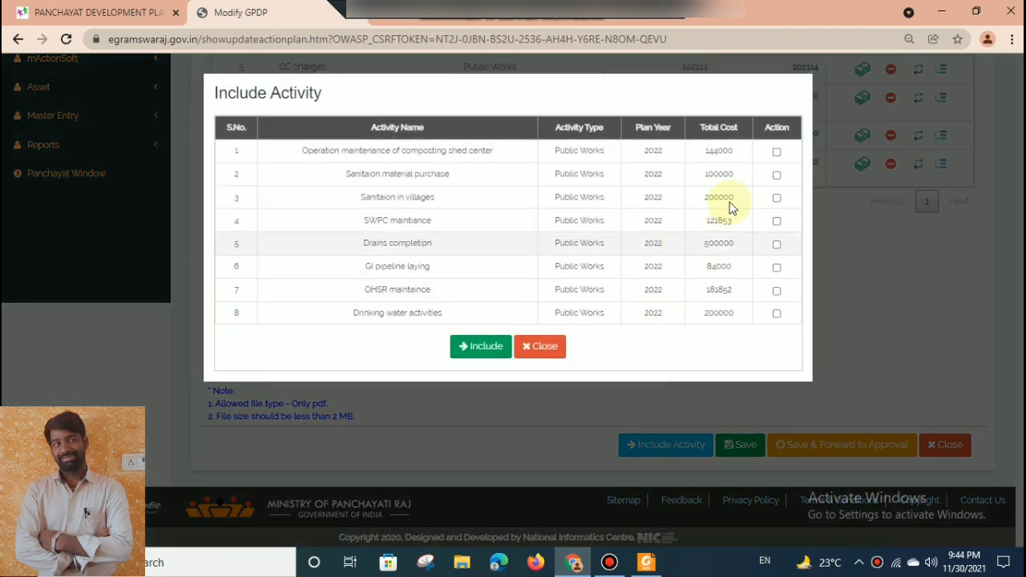
pyautogui.click(546, 348)
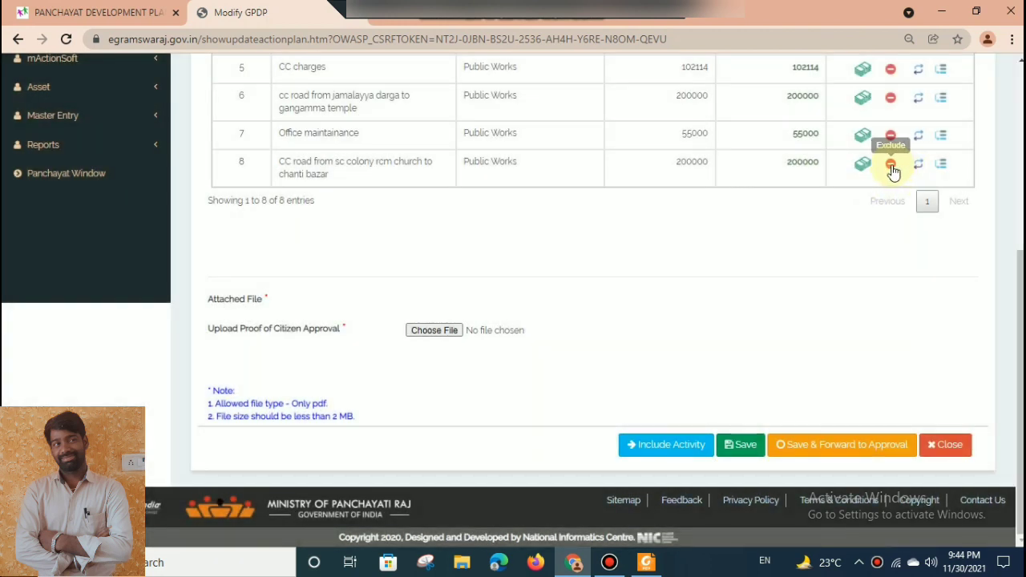
pyautogui.click(919, 171)
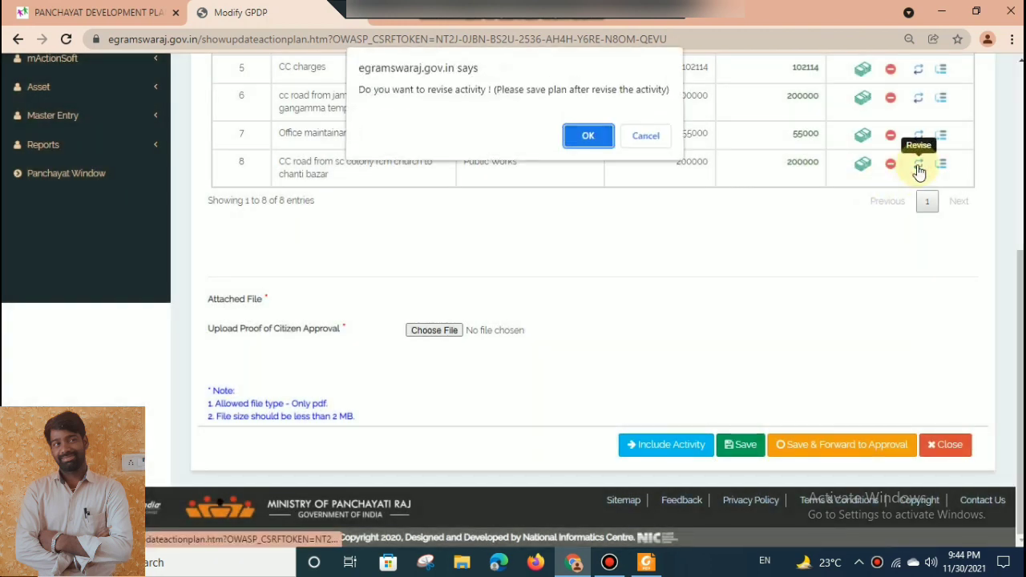
pyautogui.click(590, 140)
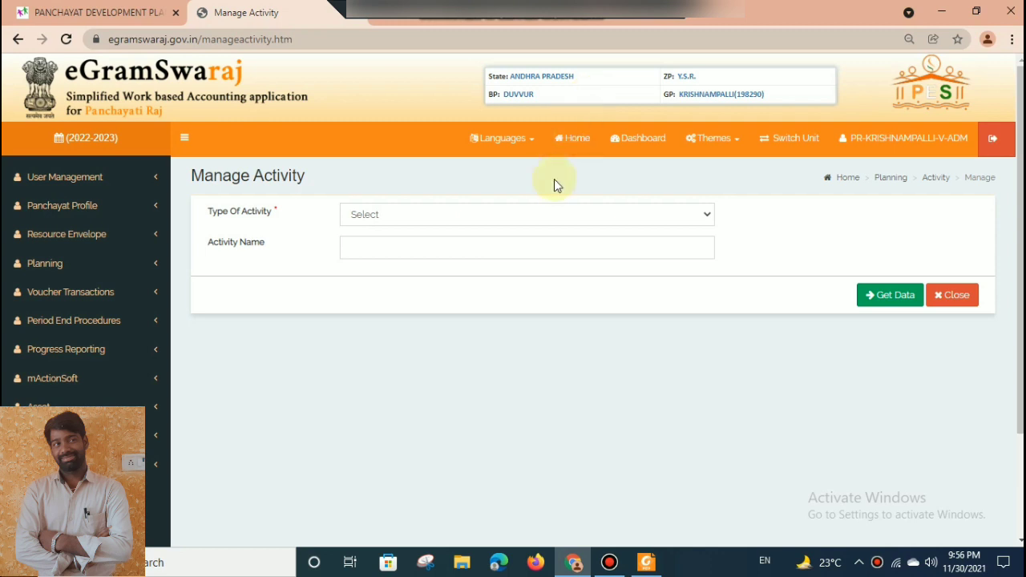
# List the Public Works activities and open the CC road from sc colony rcm church to chanti bazar activity for modification.
pyautogui.click(518, 211)
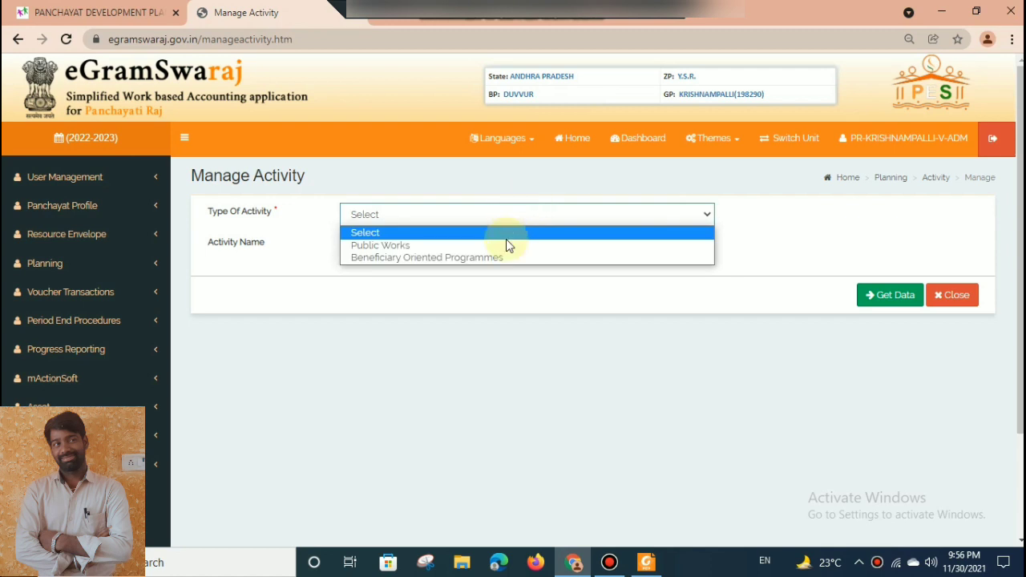
pyautogui.click(503, 244)
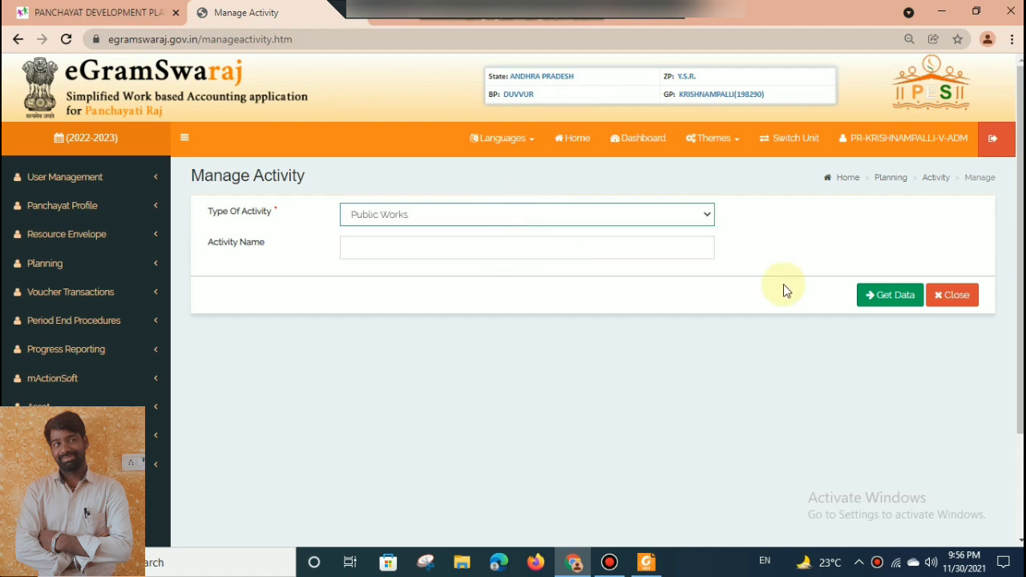
pyautogui.click(886, 295)
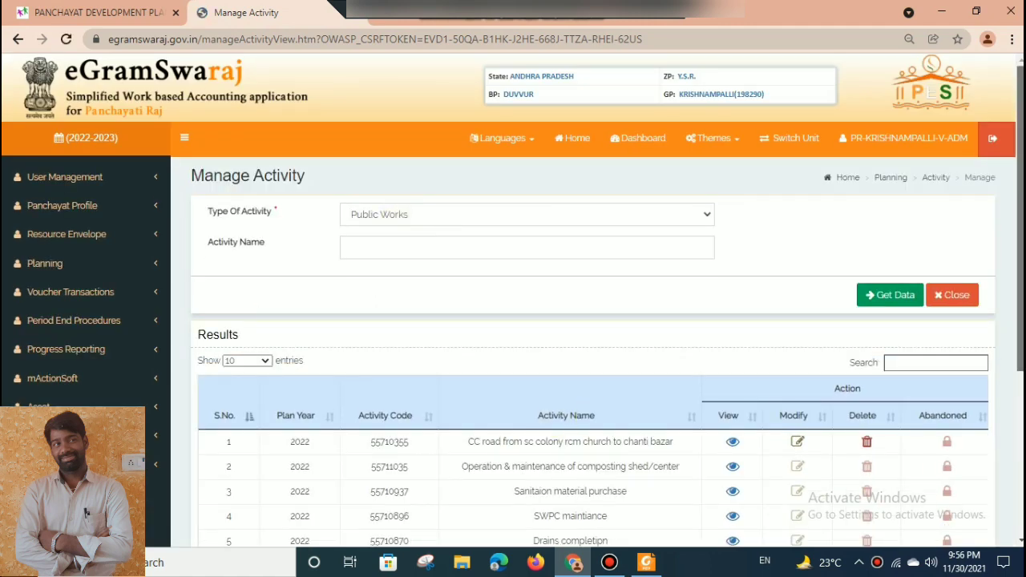
pyautogui.scroll(-3, 798, 321)
pyautogui.click(797, 307)
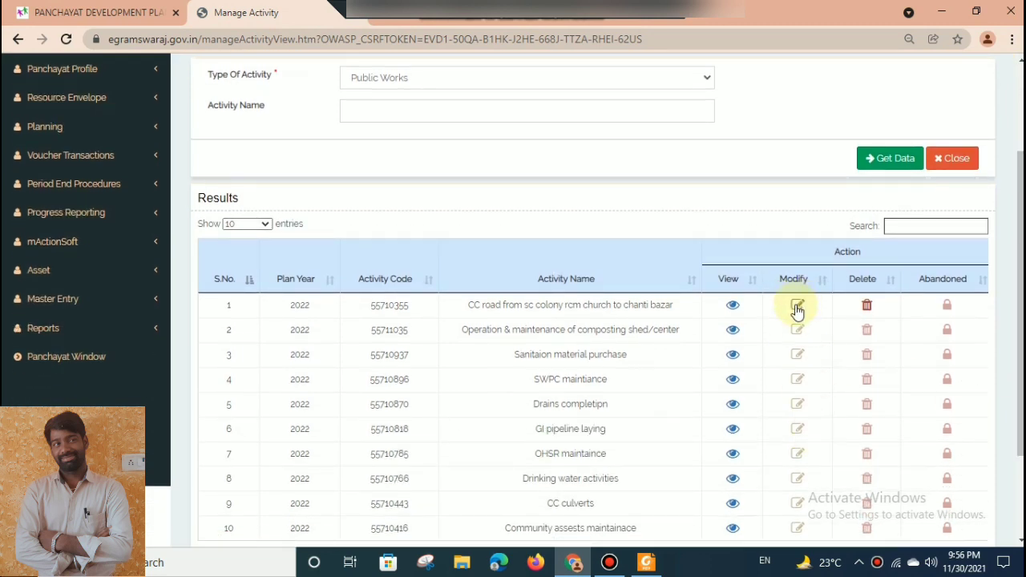
pyautogui.click(798, 307)
pyautogui.click(684, 122)
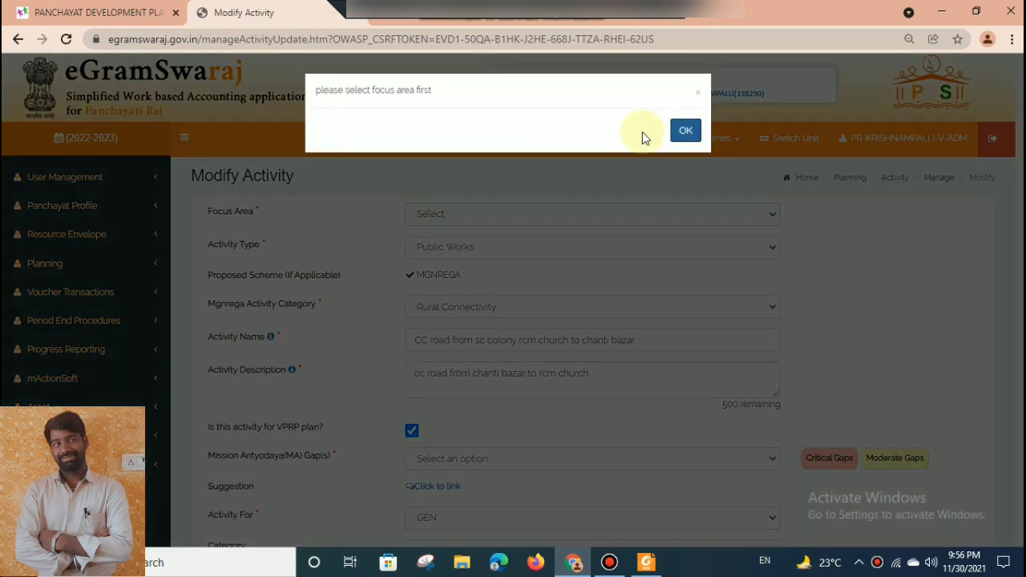
pyautogui.click(684, 139)
# Set the CC road activity's focus area to Roads.
pyautogui.click(580, 209)
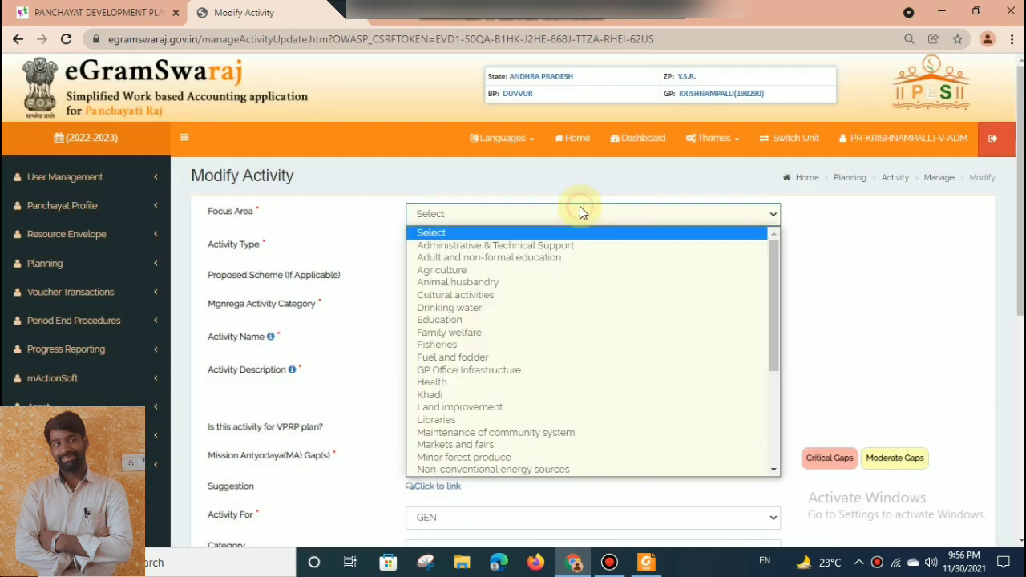
pyautogui.scroll(-1, 655, 413)
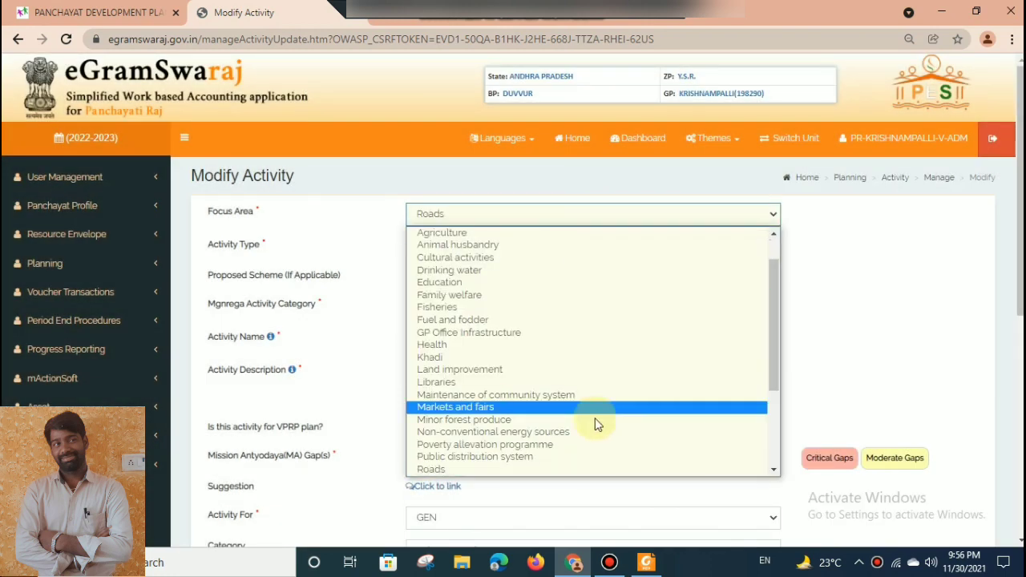
pyautogui.click(530, 468)
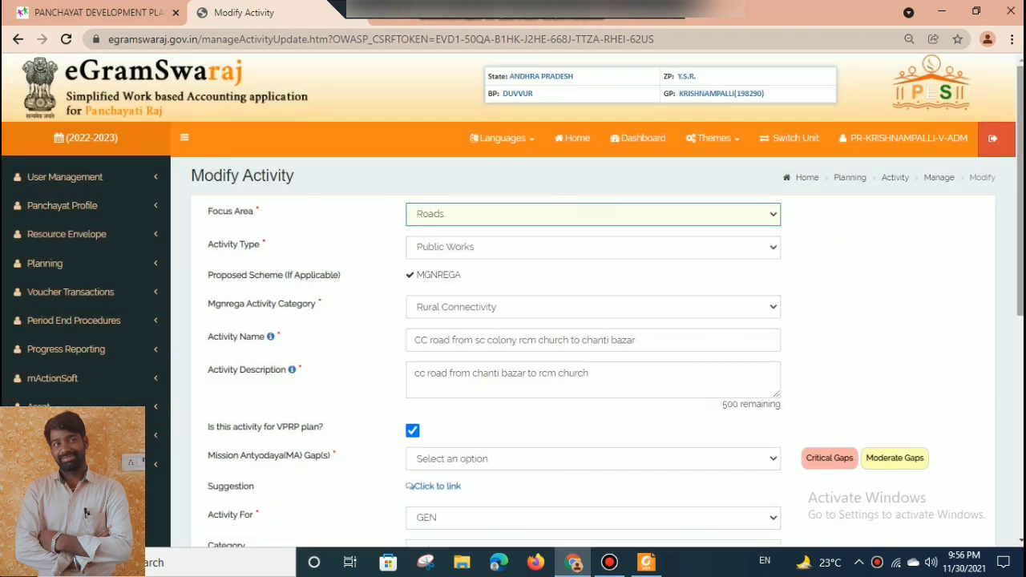
# Set the VPRP activity's Mission Antyodaya gap to None and its category to All.
pyautogui.scroll(-2, 1006, 234)
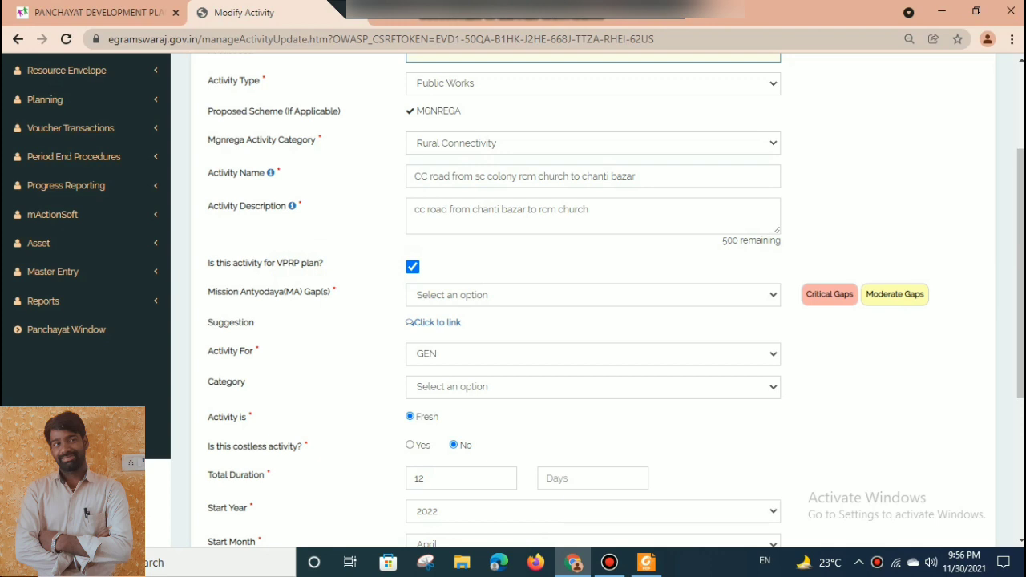
pyautogui.scroll(-1, 762, 261)
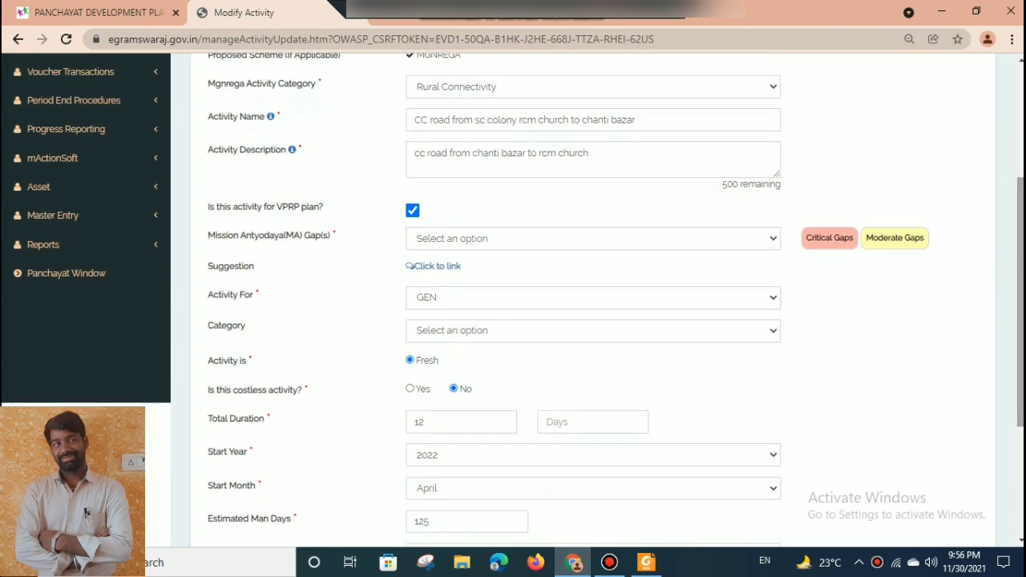
pyautogui.scroll(-1, 793, 210)
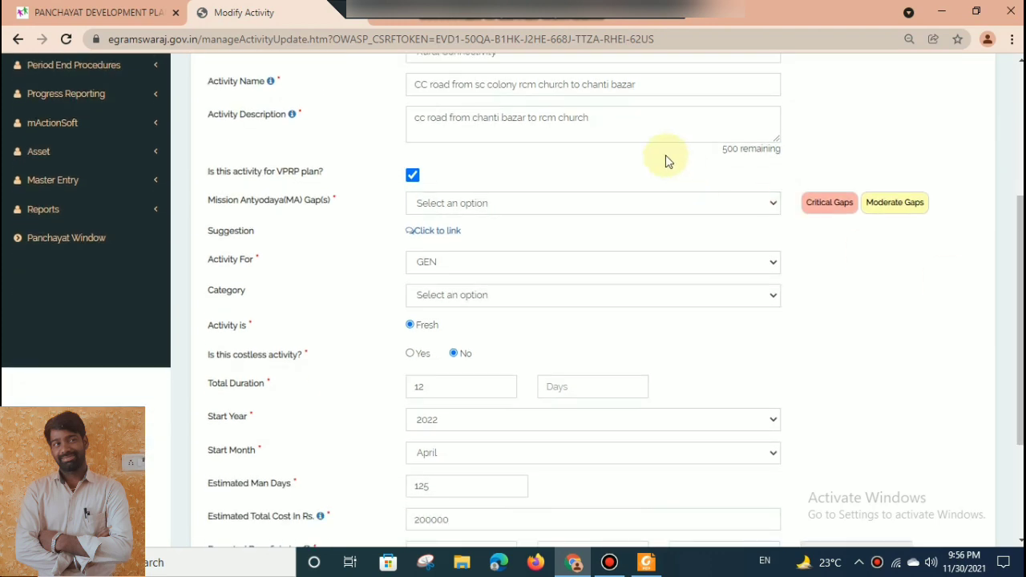
pyautogui.click(664, 200)
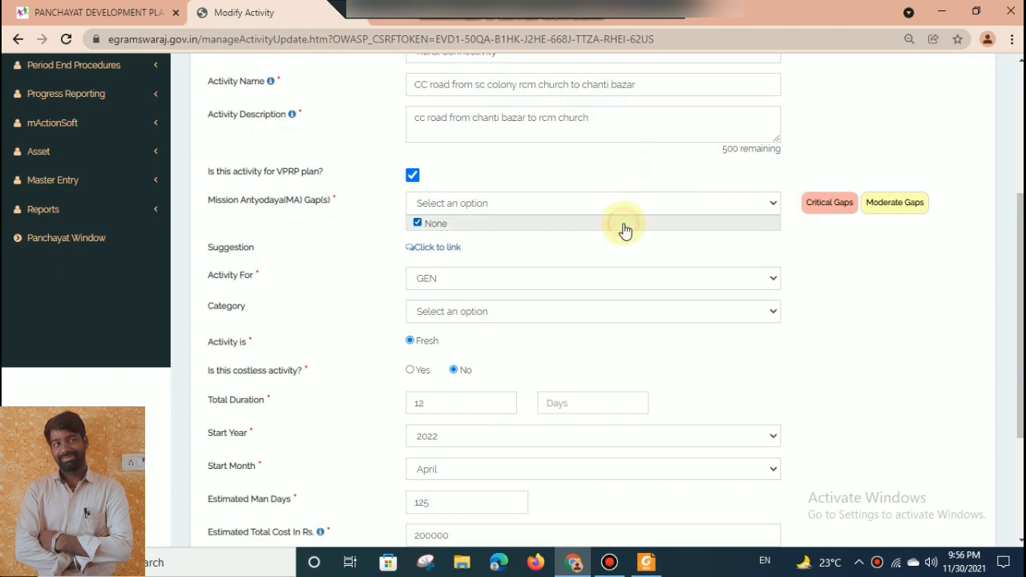
pyautogui.scroll(4, 1018, 229)
pyautogui.moveTo(1020, 228); pyautogui.dragTo(1015, 315)
pyautogui.click(698, 218)
pyautogui.moveTo(700, 223); pyautogui.dragTo(706, 64)
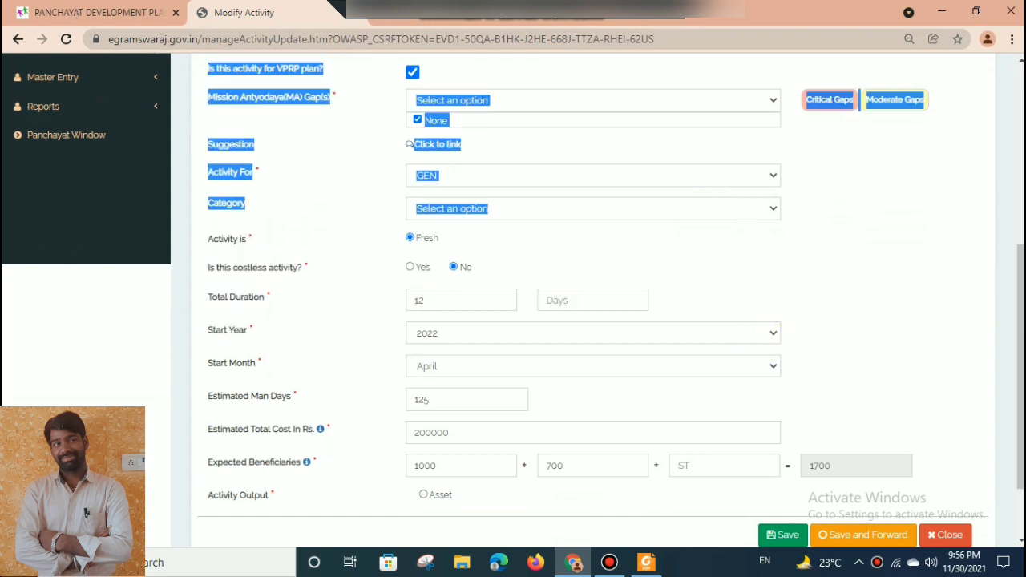
pyautogui.click(833, 292)
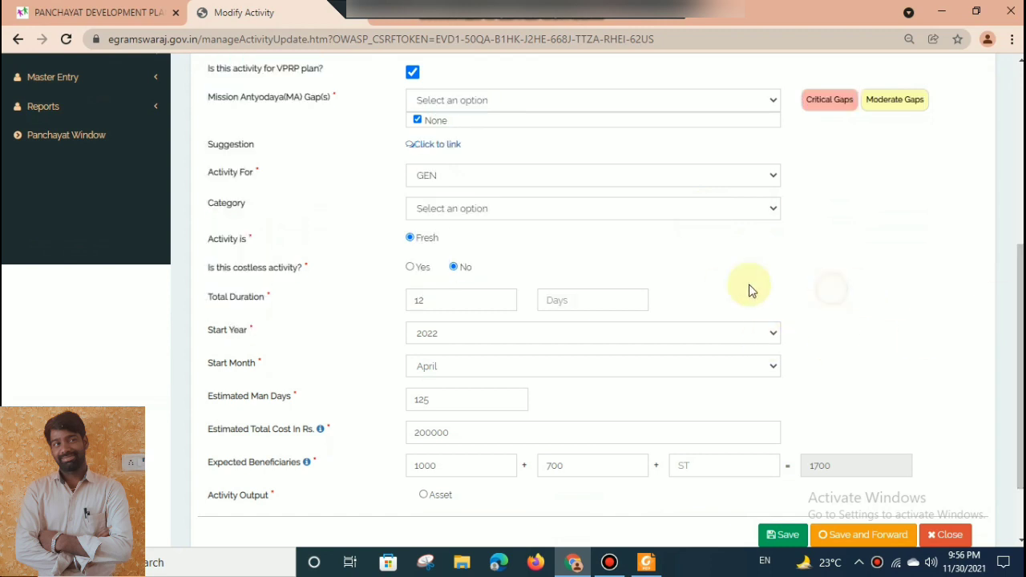
pyautogui.click(634, 215)
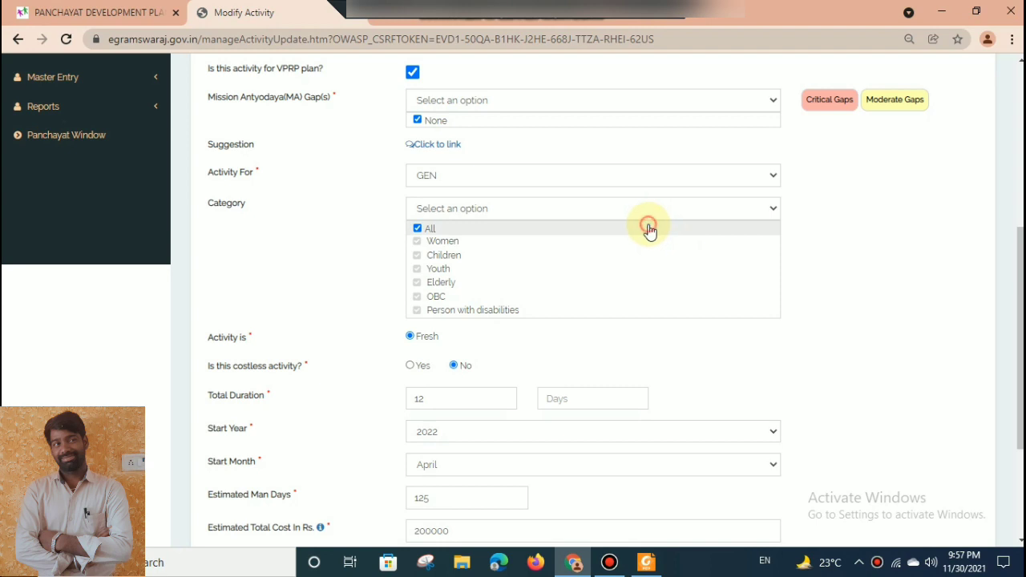
# Set the activity output to an Immovable asset, category Roads, Bridges & Culverts, sub category Road CC.
pyautogui.scroll(-3, 706, 378)
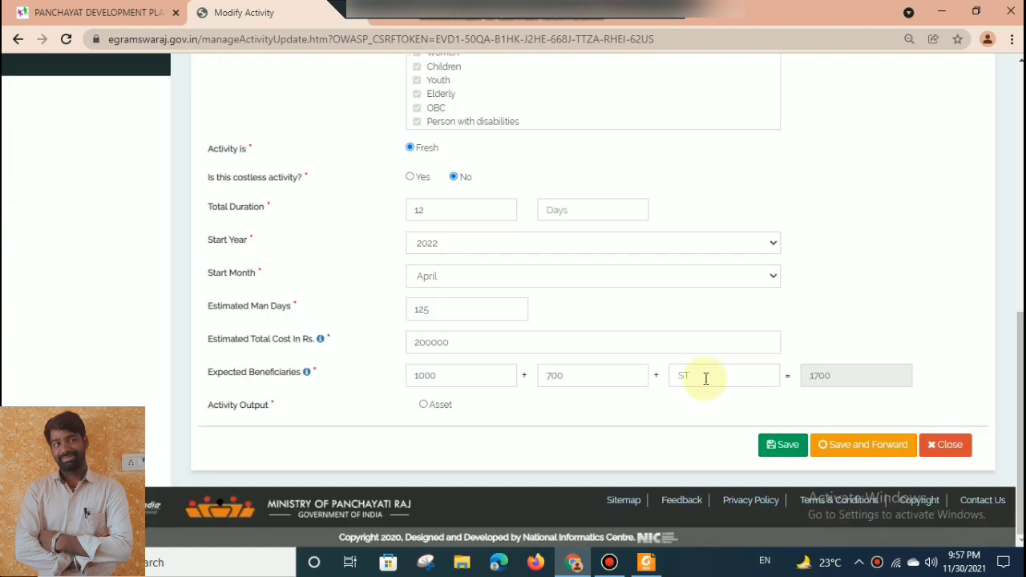
pyautogui.click(422, 406)
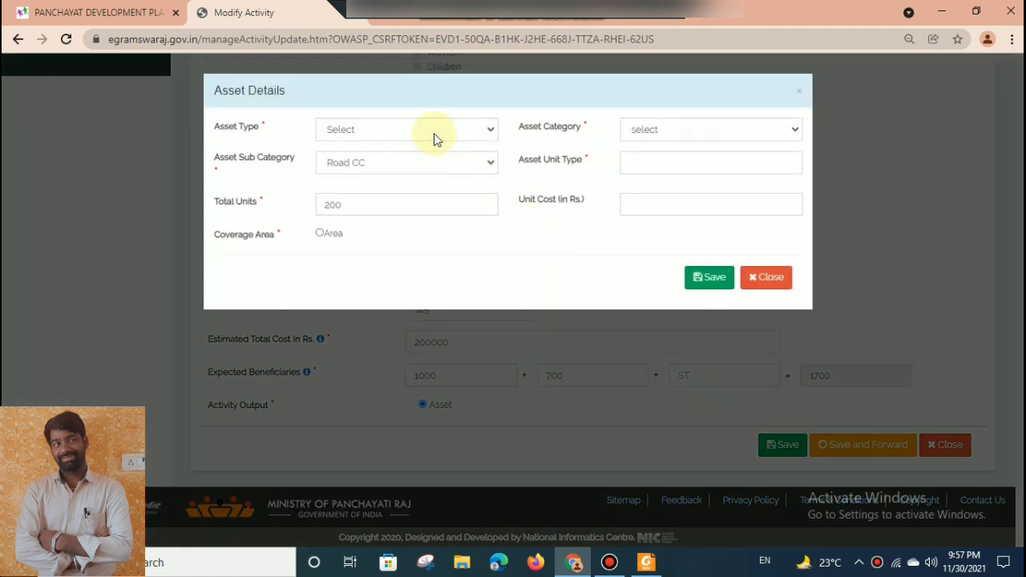
pyautogui.click(422, 130)
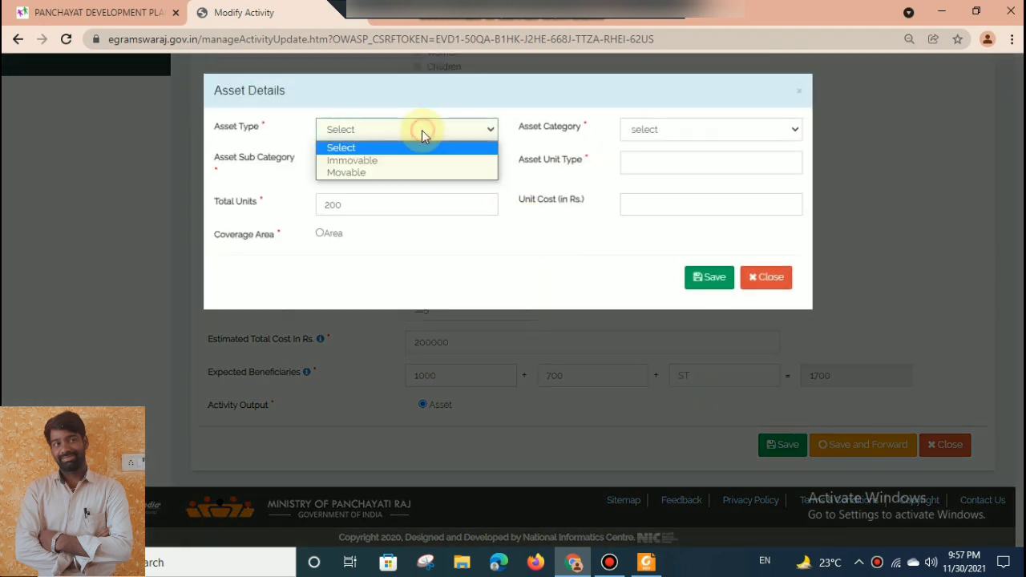
pyautogui.click(405, 168)
pyautogui.click(697, 129)
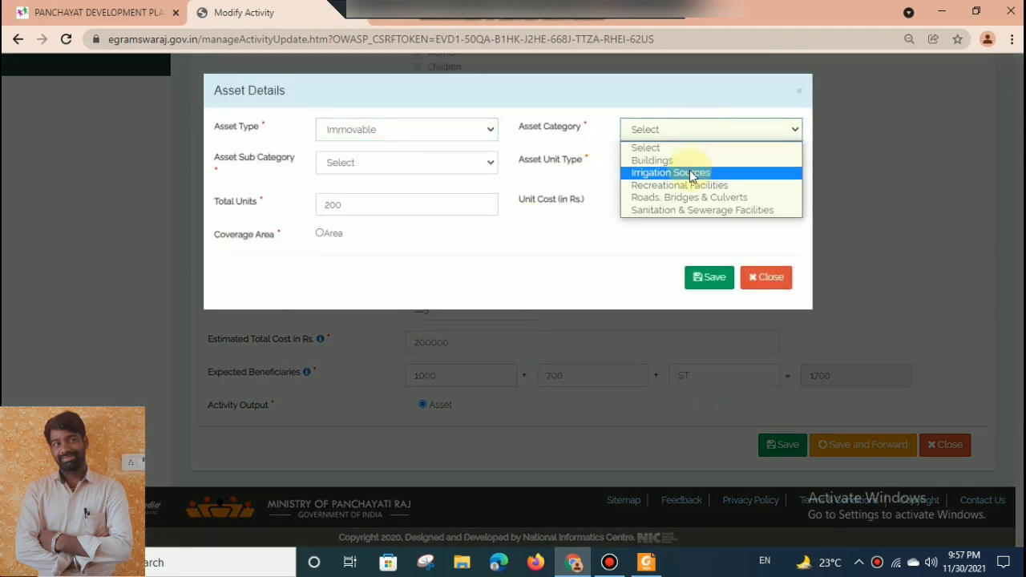
pyautogui.click(684, 198)
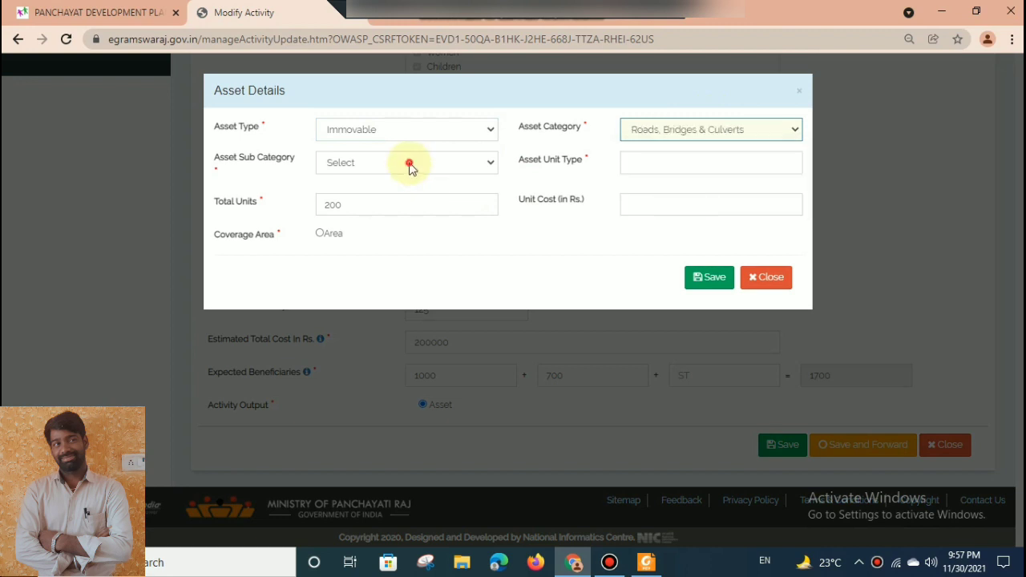
pyautogui.click(408, 164)
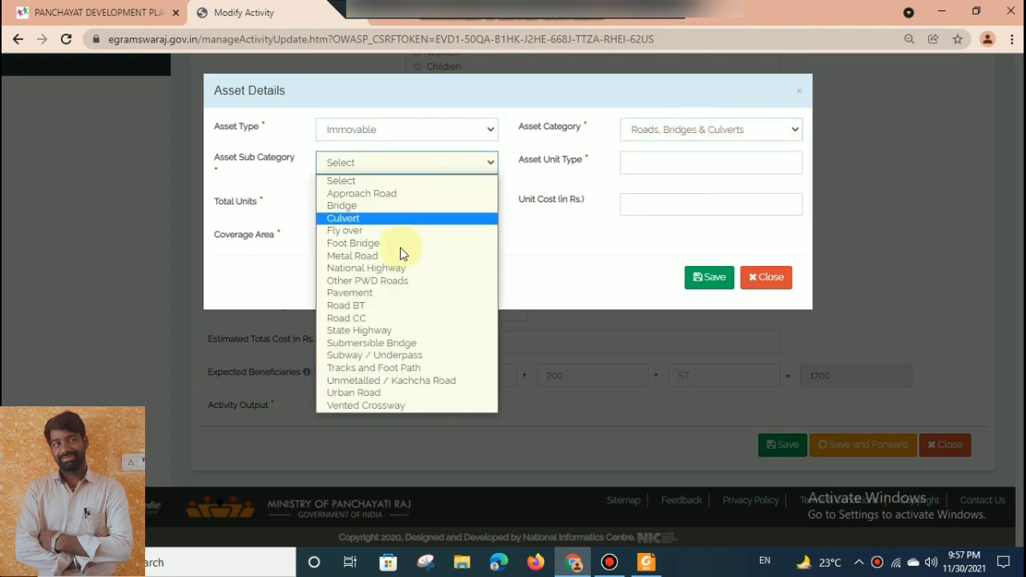
pyautogui.click(376, 319)
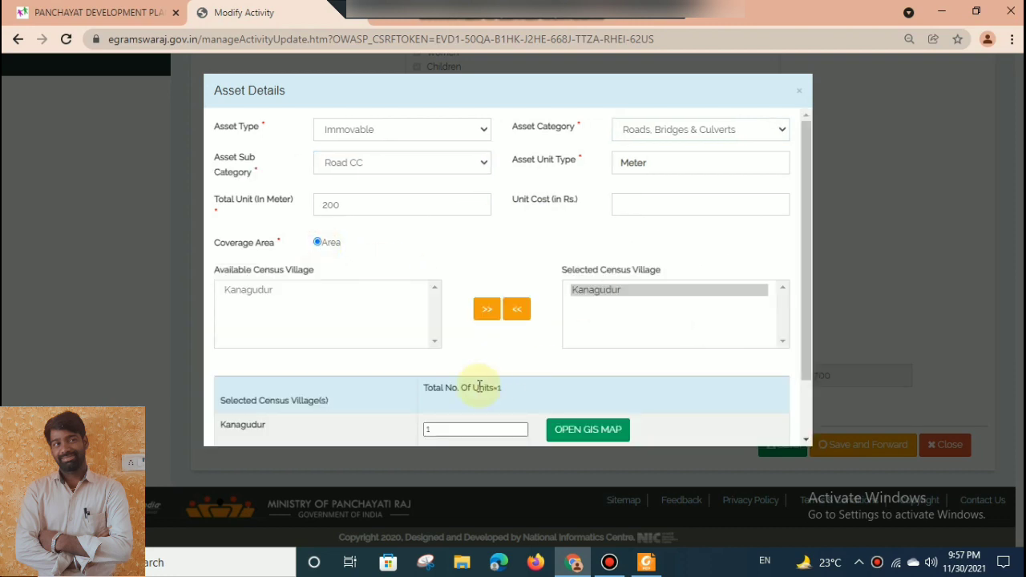
# Save the asset details with Area coverage for Kanagudur village and save and forward the CC road activity to the Planner.
pyautogui.scroll(-3, 806, 415)
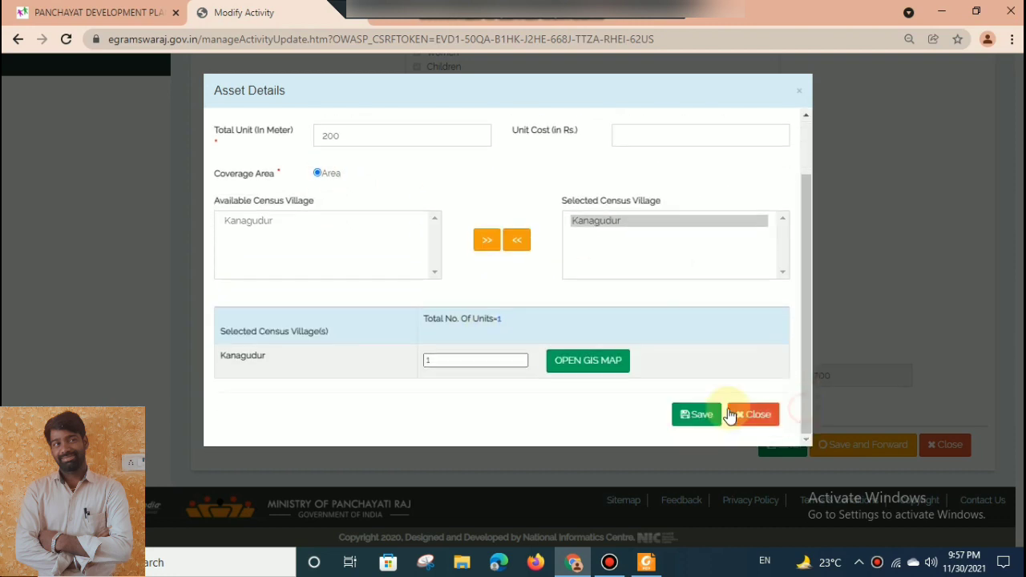
pyautogui.click(688, 412)
pyautogui.click(853, 446)
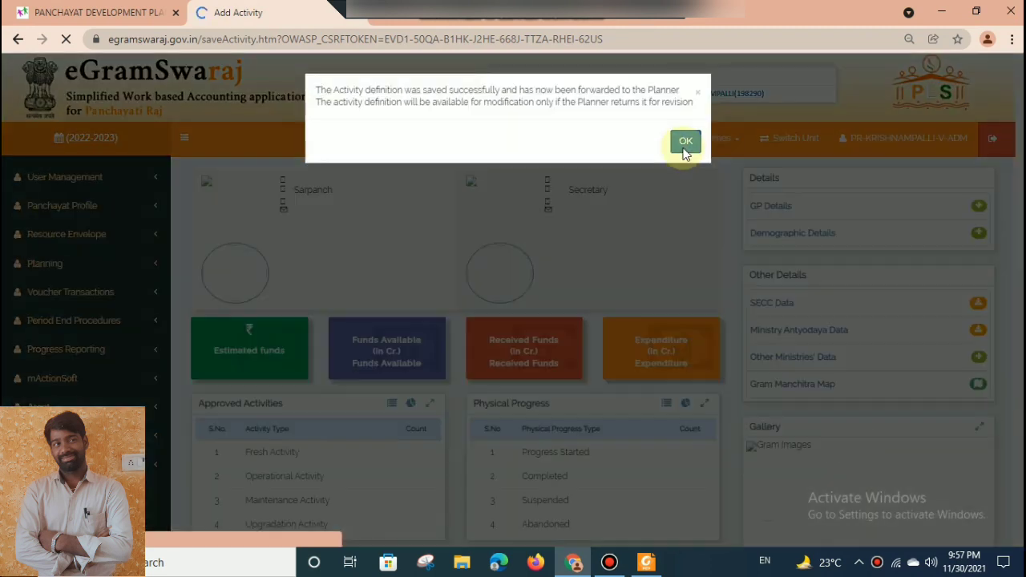
pyautogui.click(685, 144)
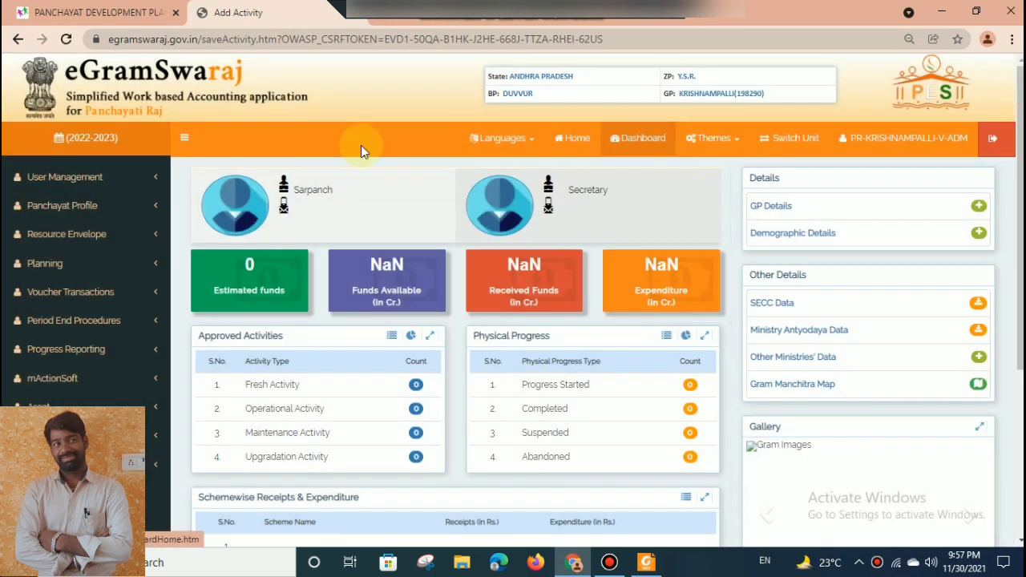
# List the development plans with Plan Pending status and open the Main plan for modification.
pyautogui.click(97, 268)
pyautogui.click(63, 323)
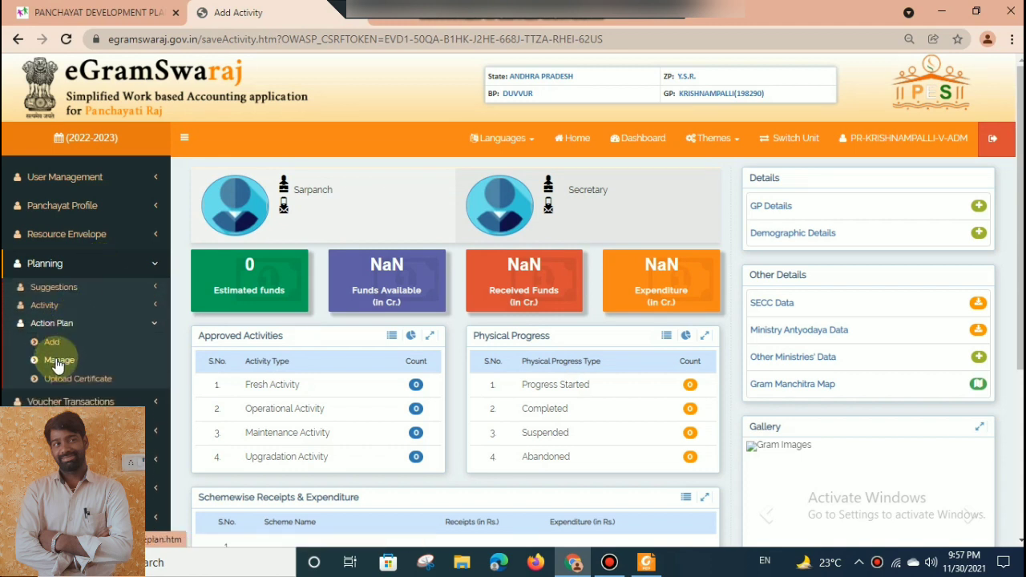
pyautogui.click(56, 362)
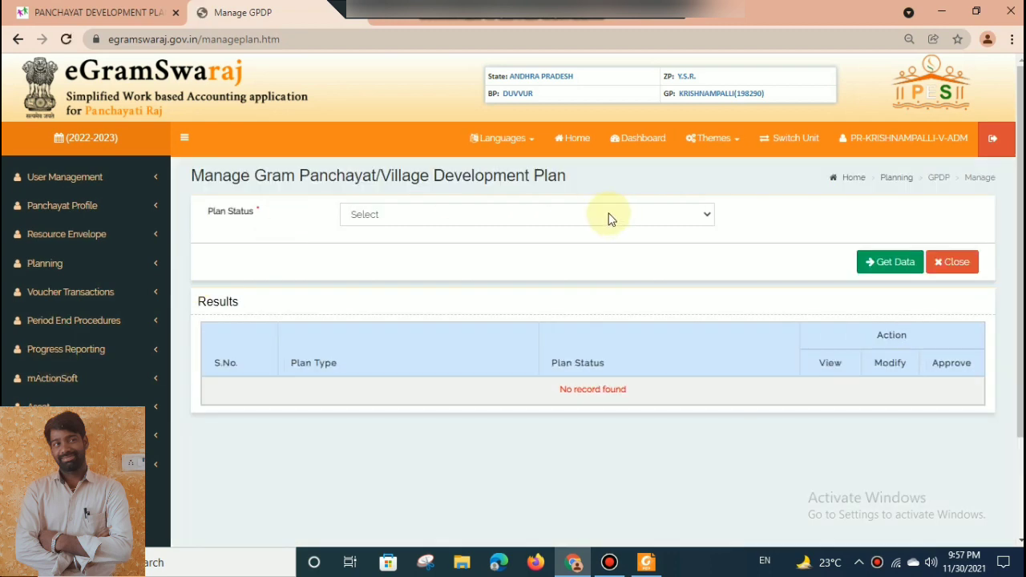
pyautogui.click(608, 215)
pyautogui.click(583, 244)
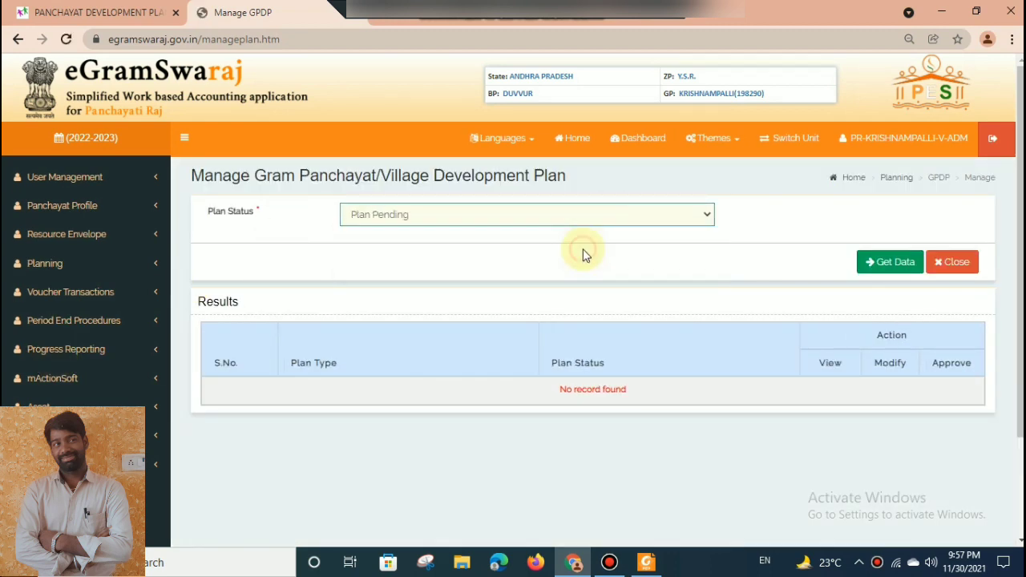
pyautogui.click(872, 263)
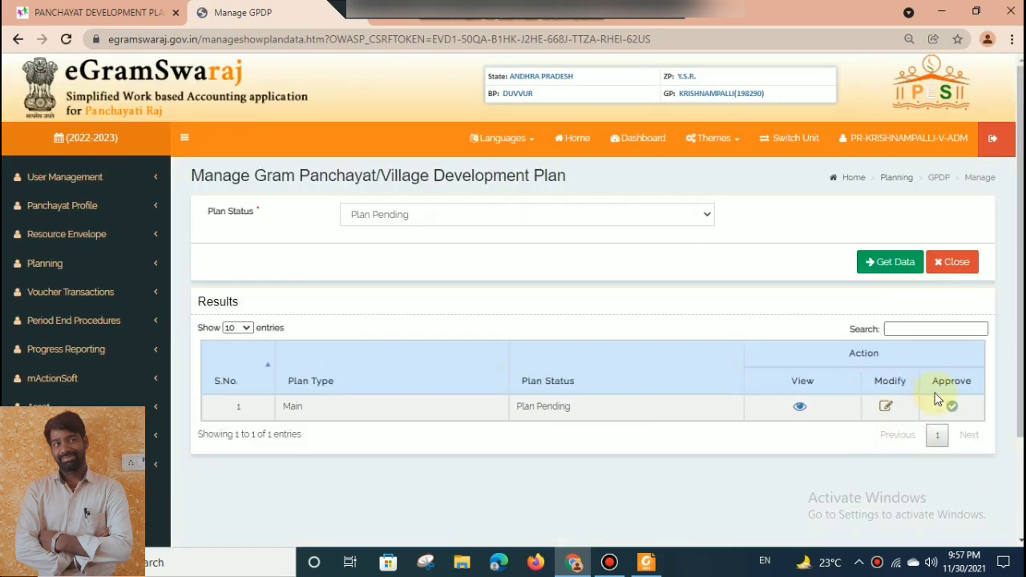
pyautogui.click(887, 409)
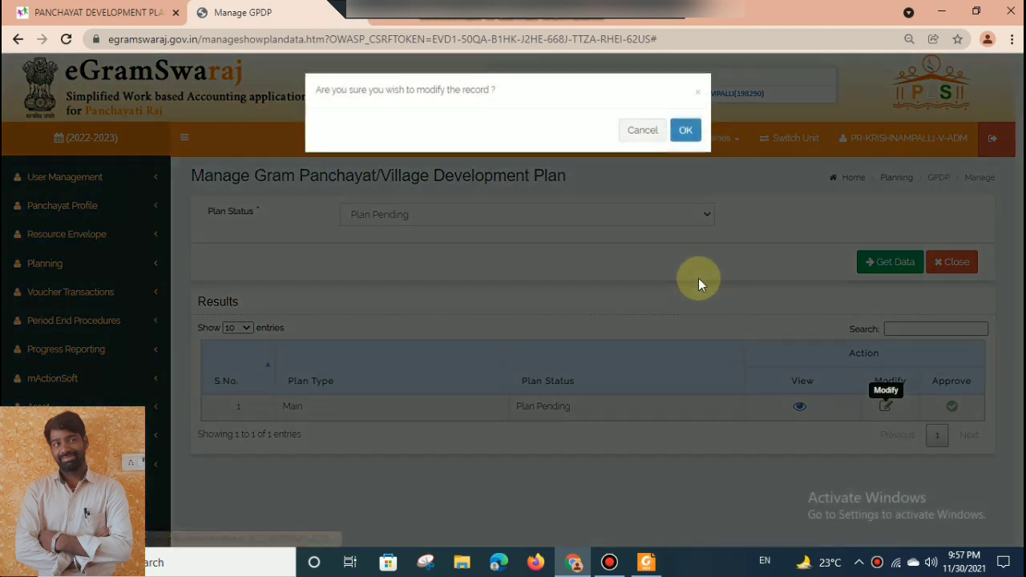
pyautogui.click(686, 133)
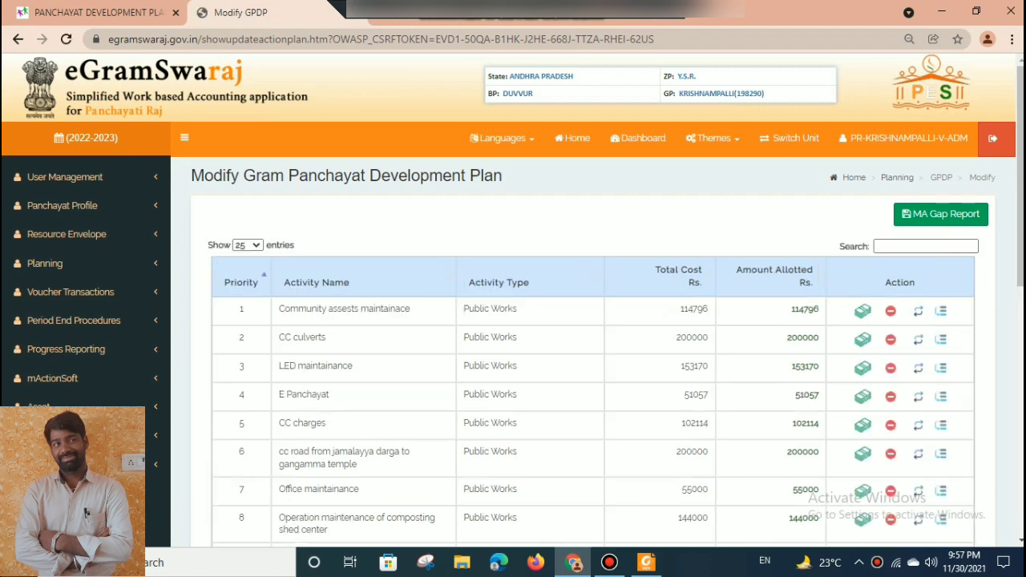
# Include the CC road from sc colony rcm church to chanti bazar activity in the development plan.
pyautogui.scroll(-5, 931, 457)
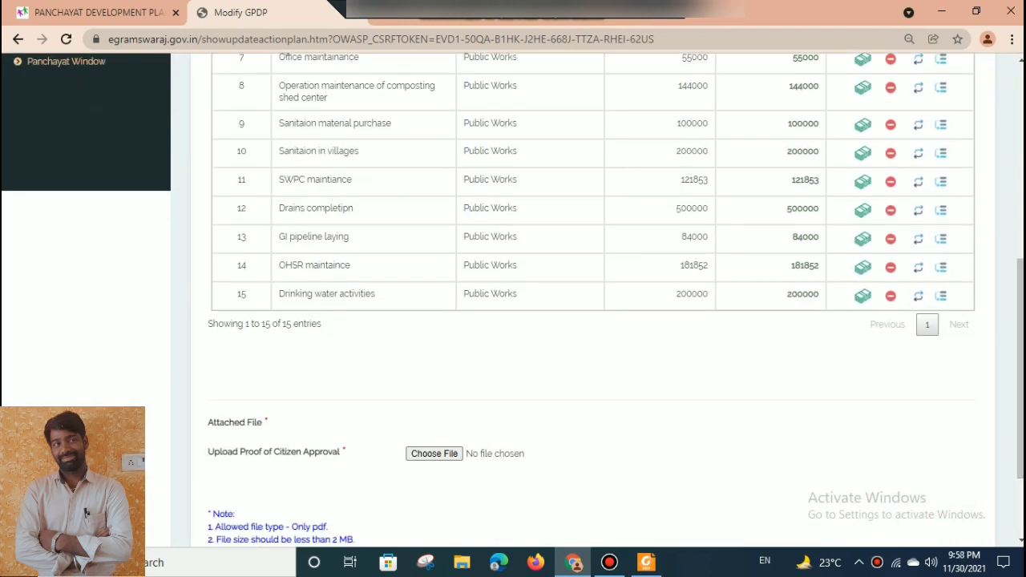
pyautogui.scroll(-2, 670, 433)
pyautogui.click(659, 451)
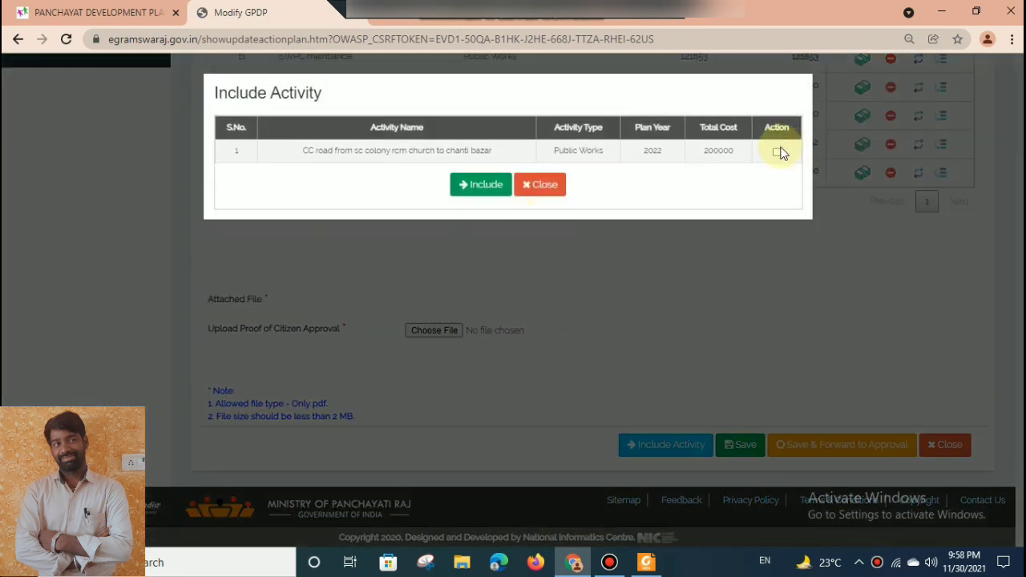
pyautogui.click(774, 153)
pyautogui.click(479, 185)
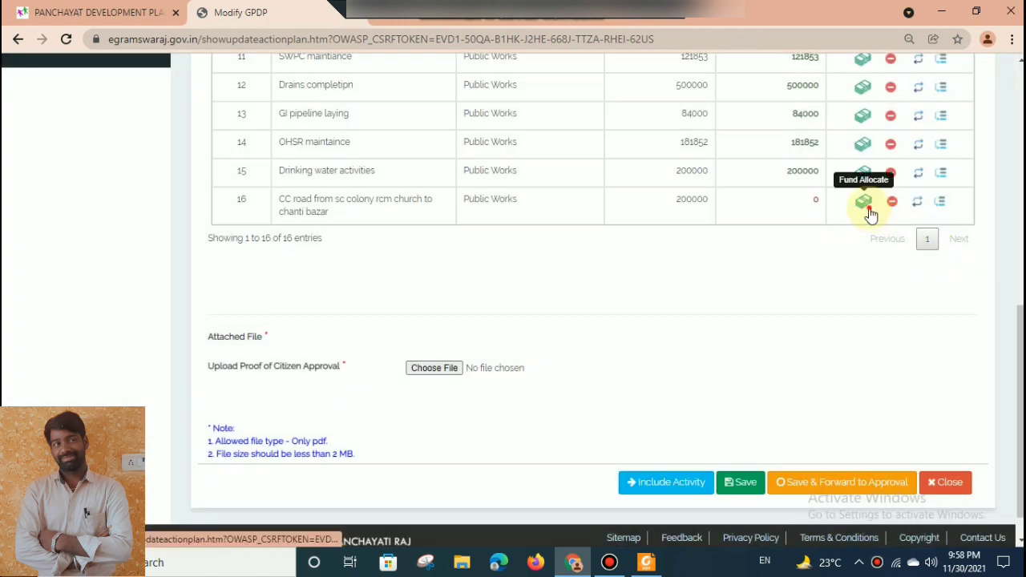
# Allocate 200000 from the XV Finance Commission Basic Grant's untied General funds to the newly included CC road activity.
pyautogui.click(866, 207)
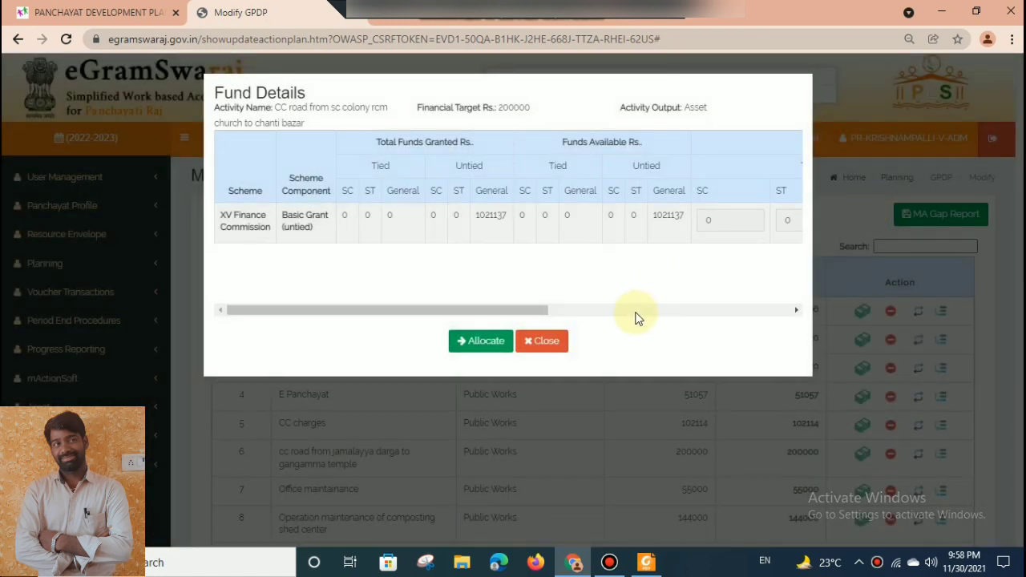
pyautogui.click(637, 318)
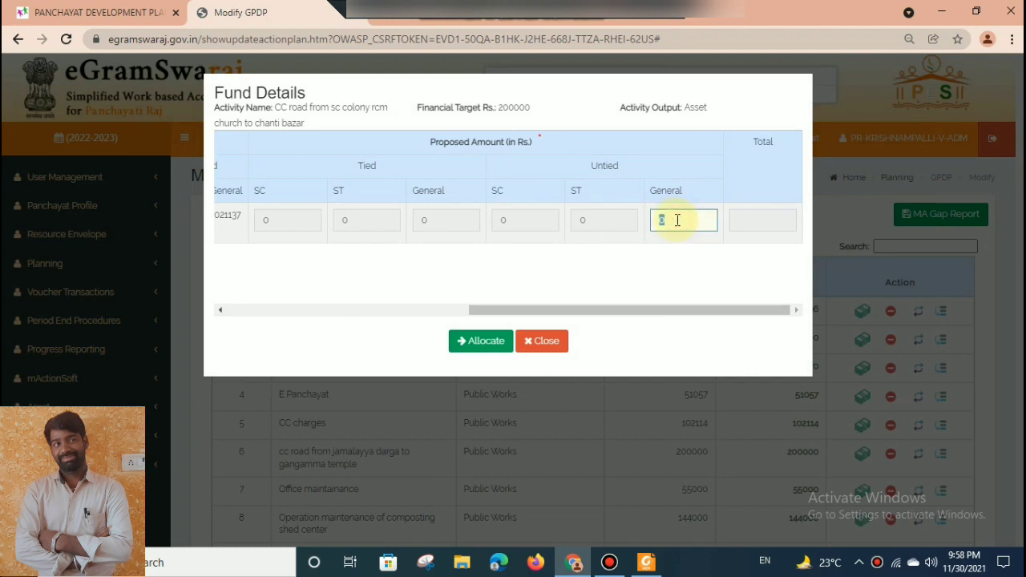
pyautogui.write('200000')
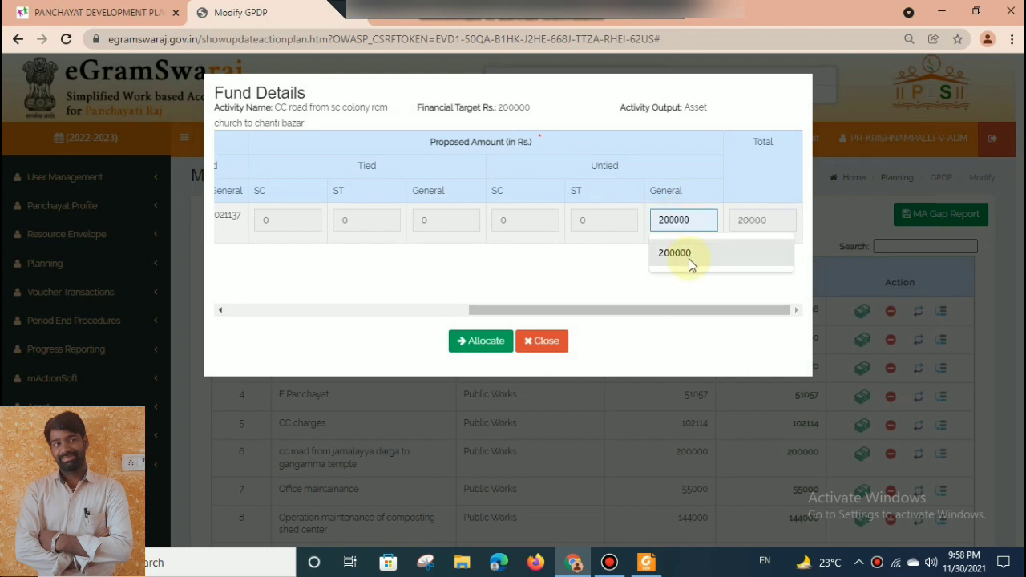
pyautogui.click(682, 256)
pyautogui.click(458, 344)
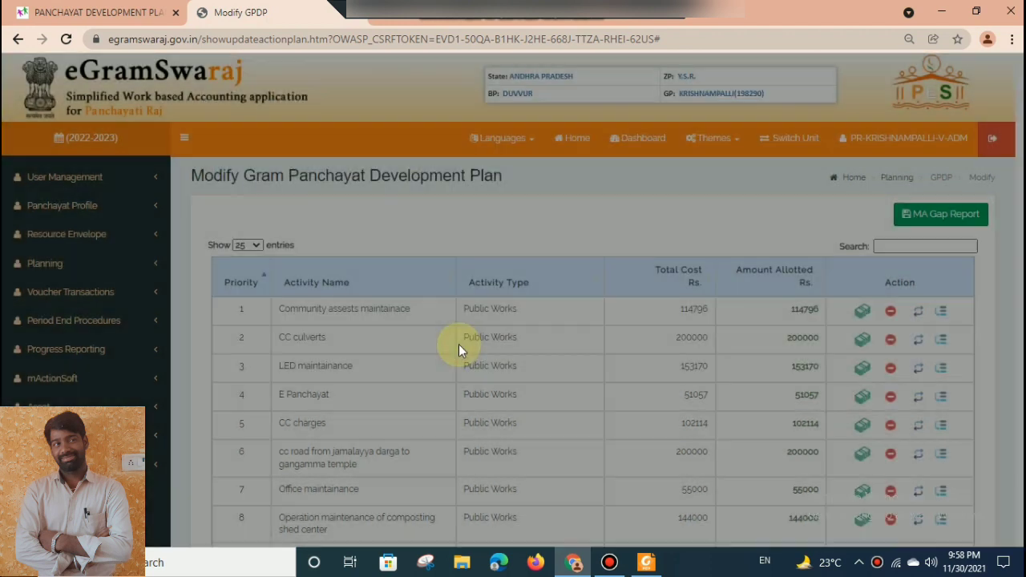
# Attach egramaswaraj20222023.pdf as the proof of citizen approval and save the development plan.
pyautogui.scroll(-5, 458, 344)
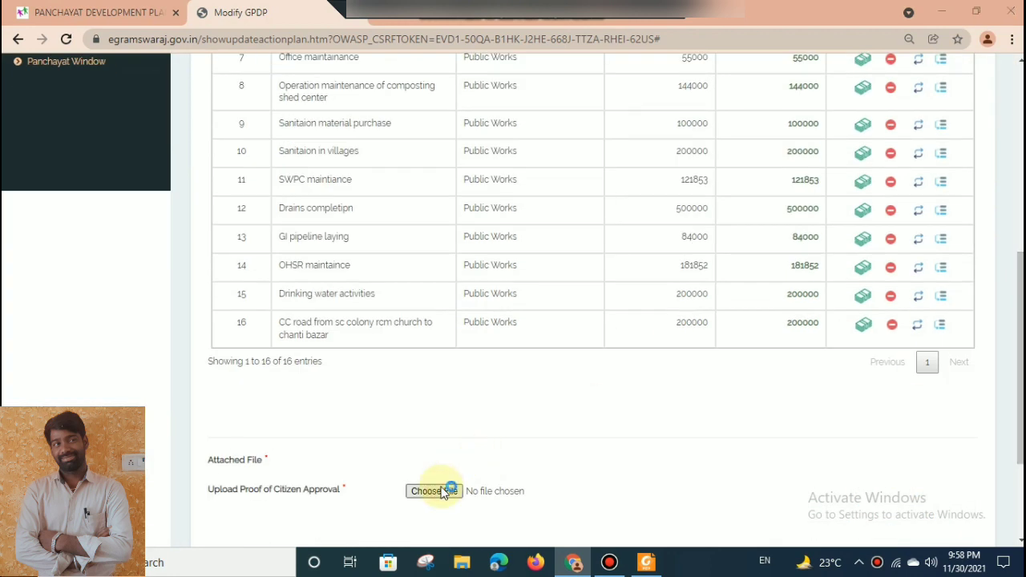
pyautogui.click(437, 491)
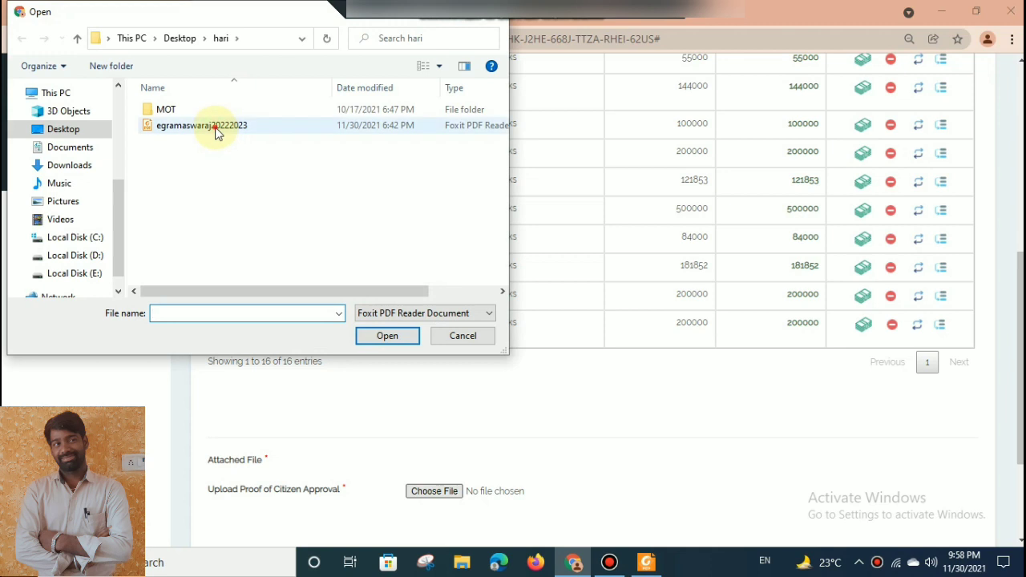
pyautogui.click(214, 133)
pyautogui.doubleClick(215, 133)
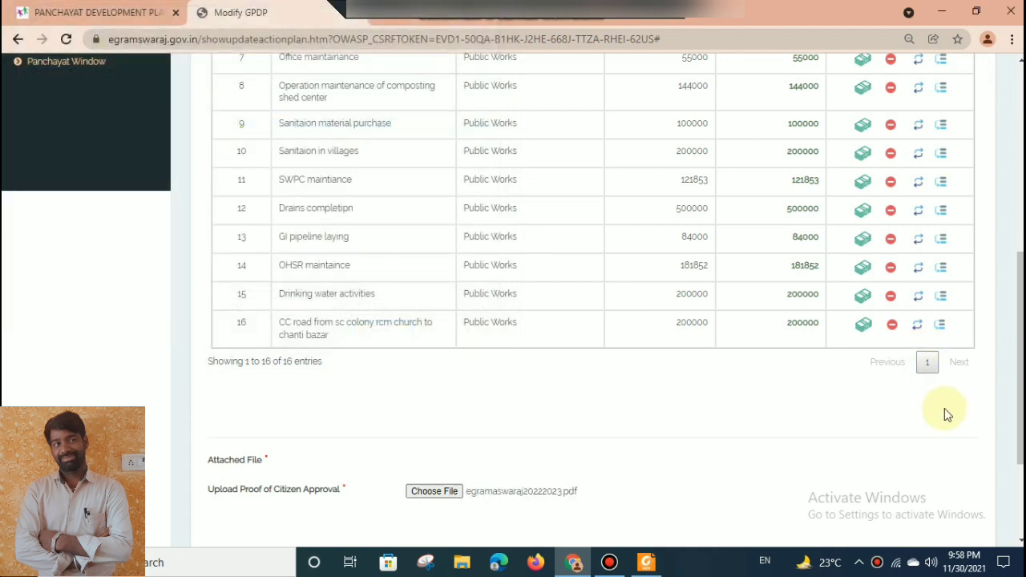
pyautogui.moveTo(1021, 436); pyautogui.dragTo(1014, 505)
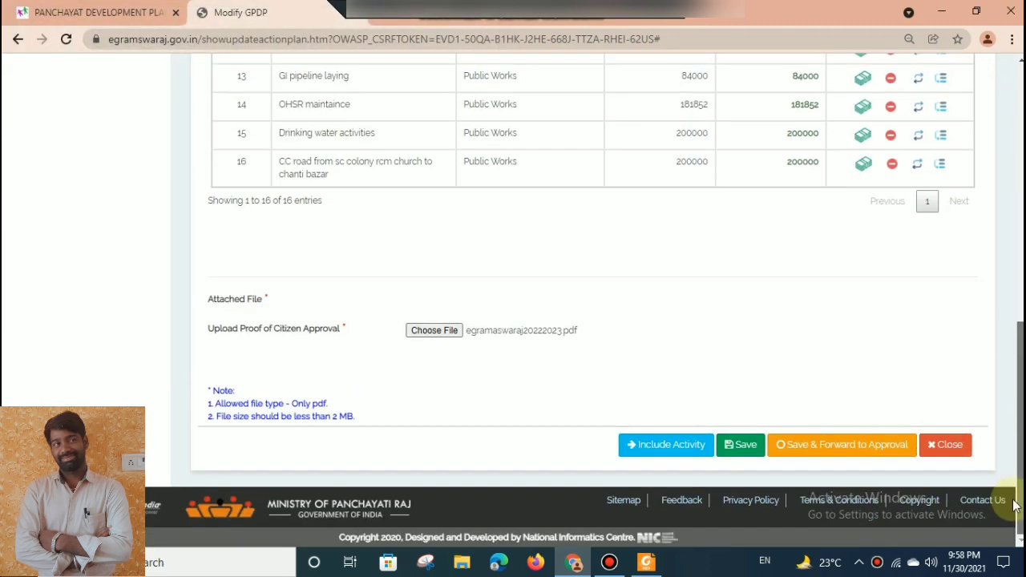
pyautogui.click(734, 454)
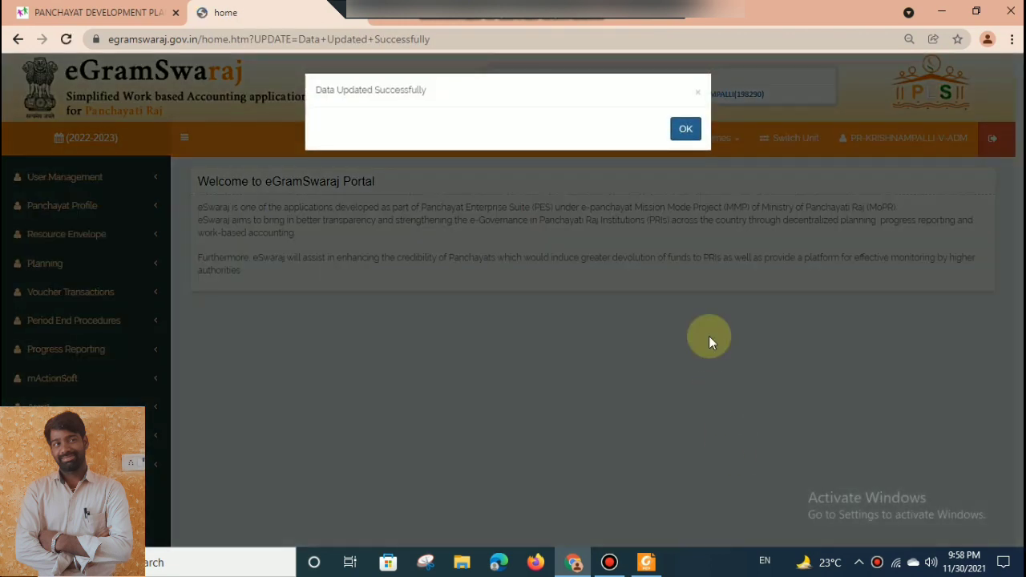
pyautogui.click(688, 130)
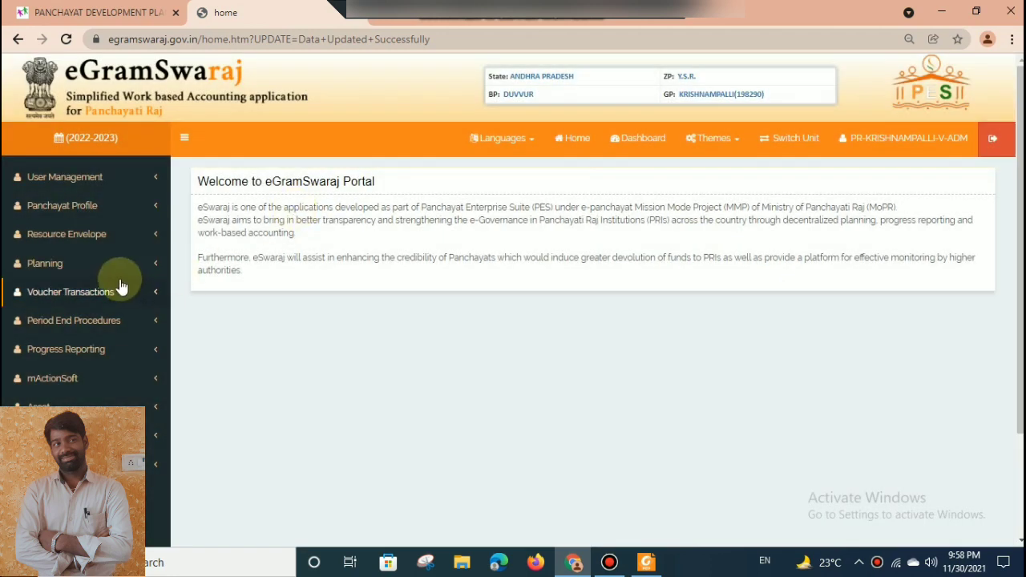
pyautogui.click(113, 265)
pyautogui.click(89, 325)
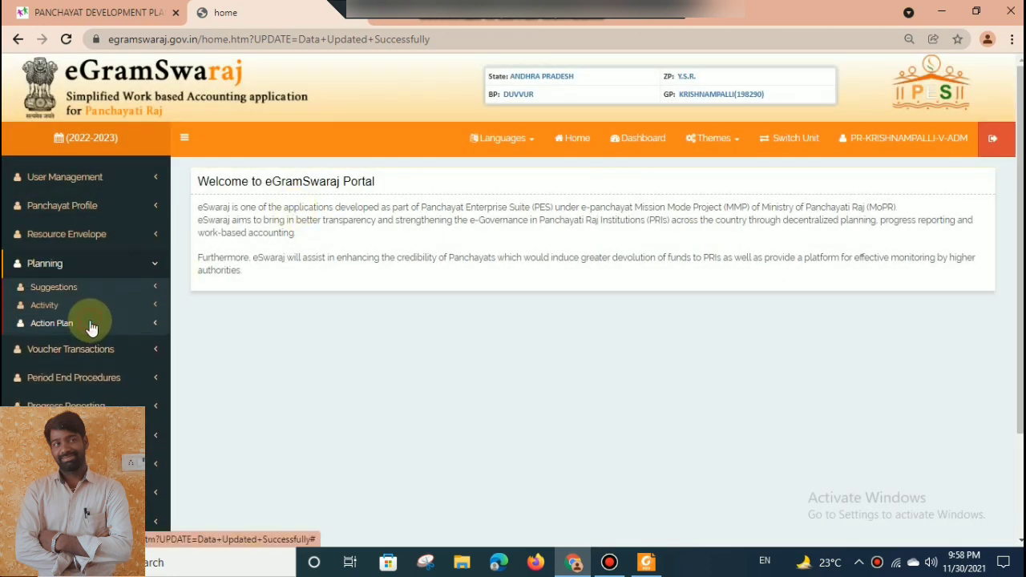
pyautogui.click(76, 344)
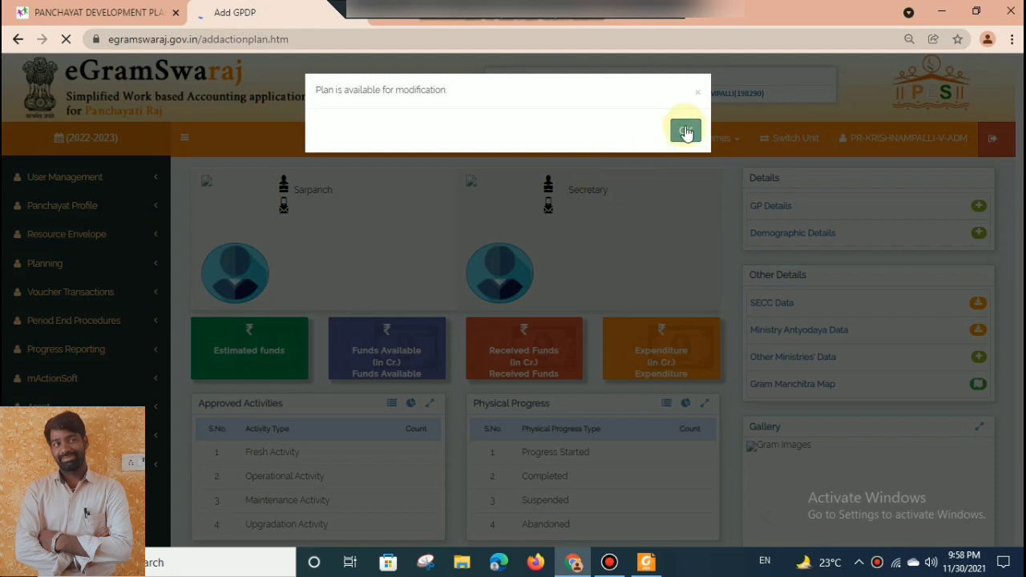
pyautogui.click(686, 131)
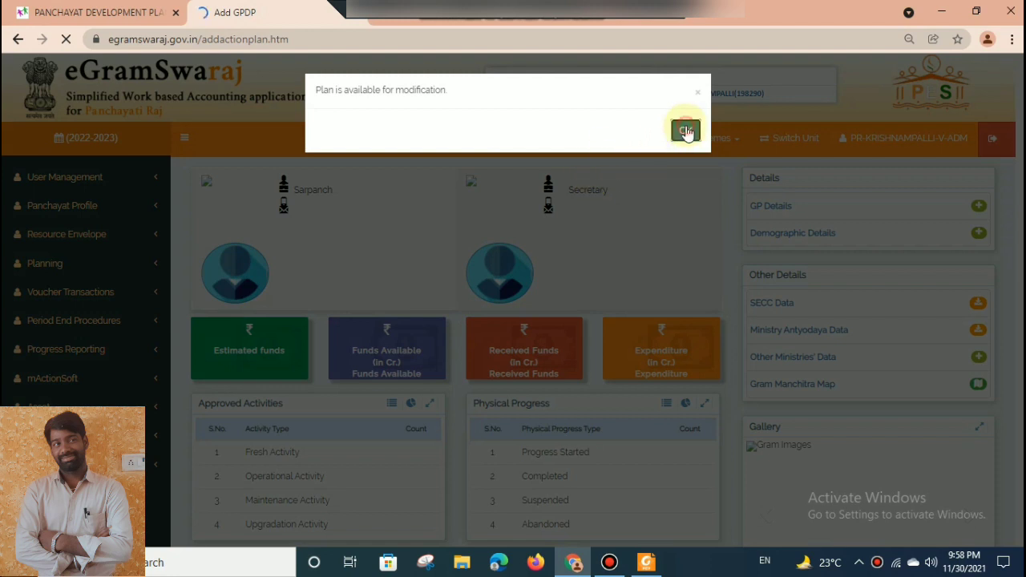
pyautogui.click(689, 131)
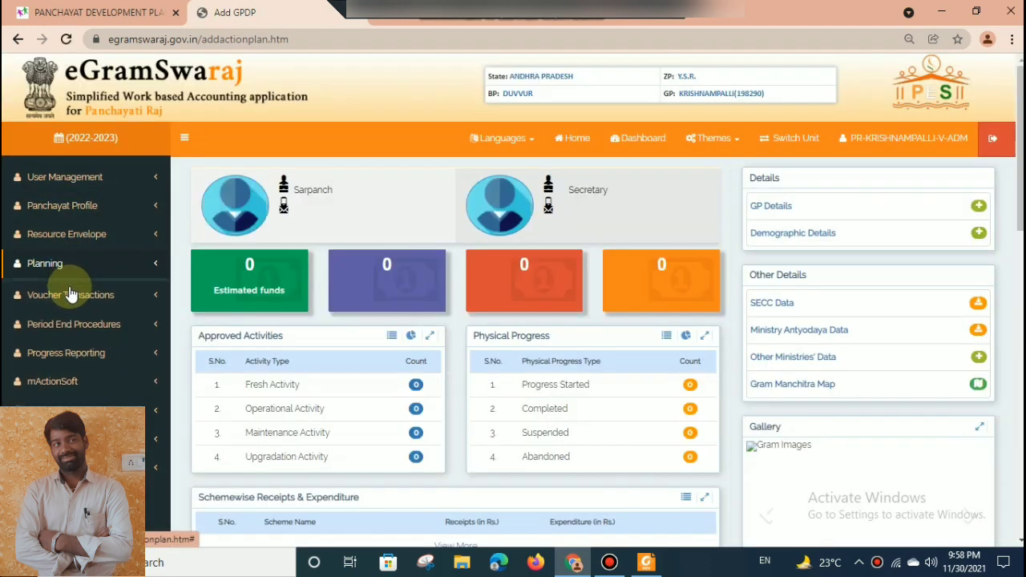
# List the action plans with Plan Pending status again and open the Main plan for modification.
pyautogui.click(48, 265)
pyautogui.click(58, 322)
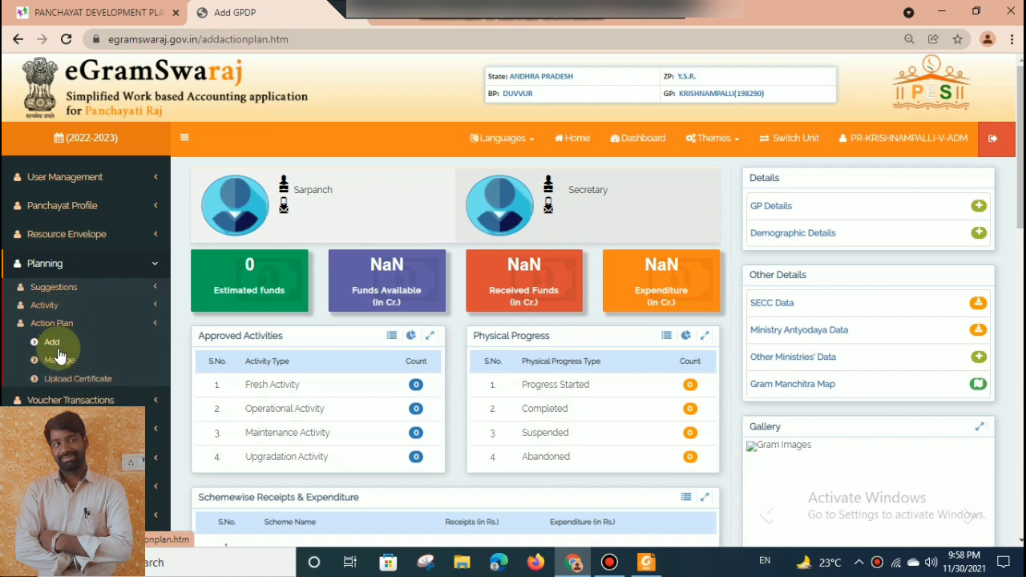
pyautogui.click(59, 361)
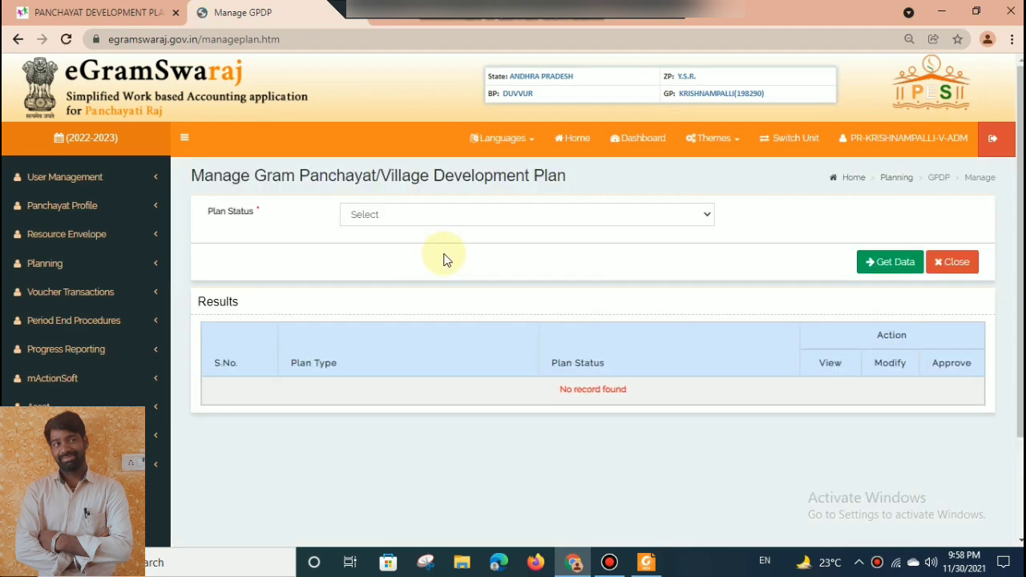
pyautogui.click(419, 220)
pyautogui.click(409, 244)
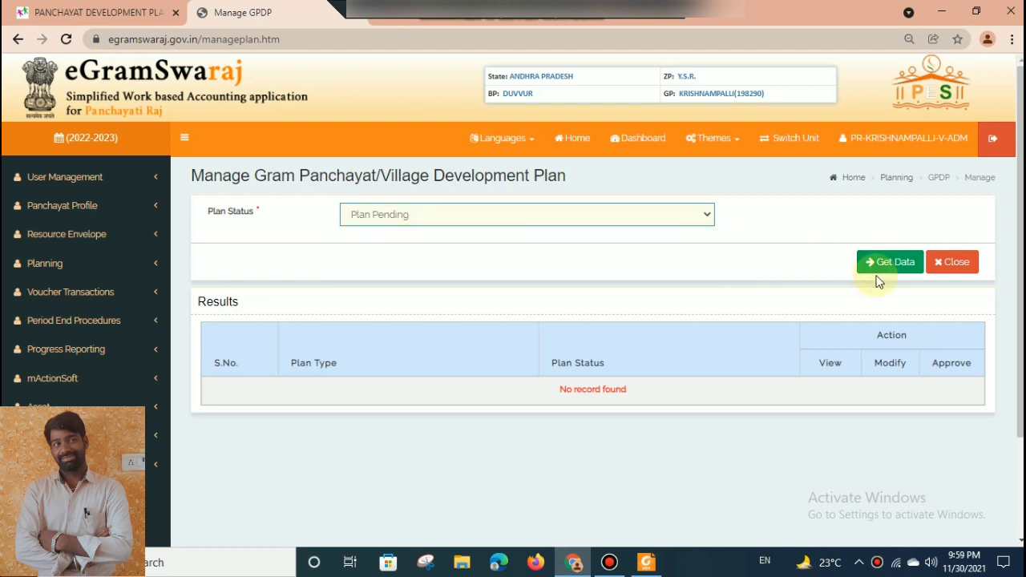
pyautogui.click(879, 263)
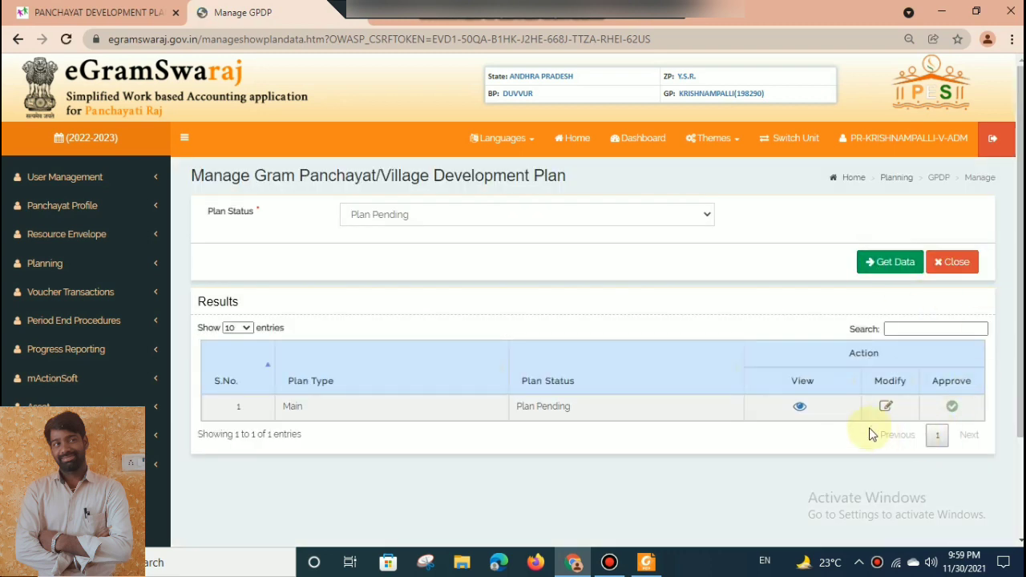
pyautogui.click(887, 408)
pyautogui.click(685, 129)
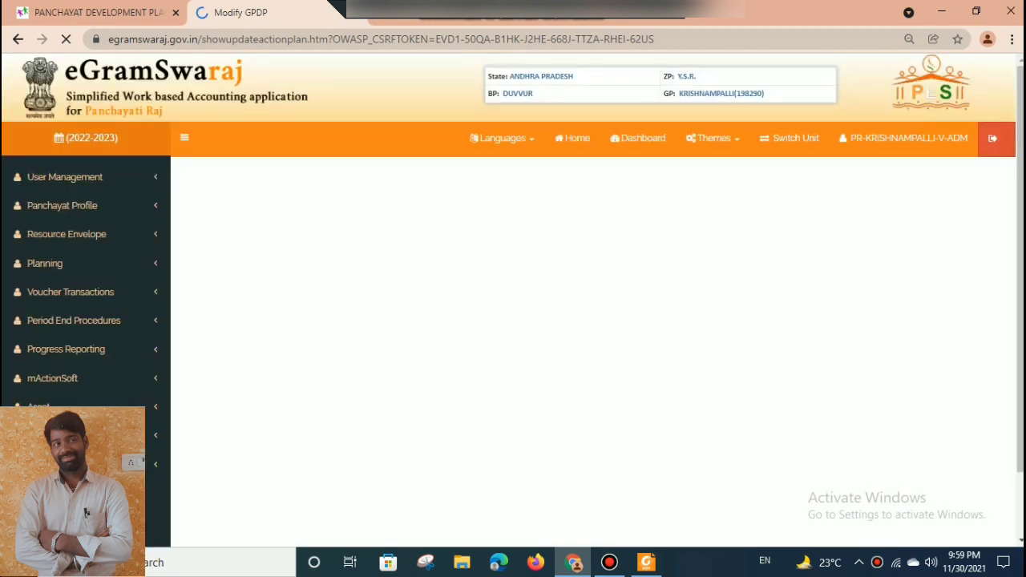
# Try to save the development plan and forward it for approval, and read the returned message on Sanitation and Drinking Water fund allocation.
pyautogui.scroll(-4, 890, 377)
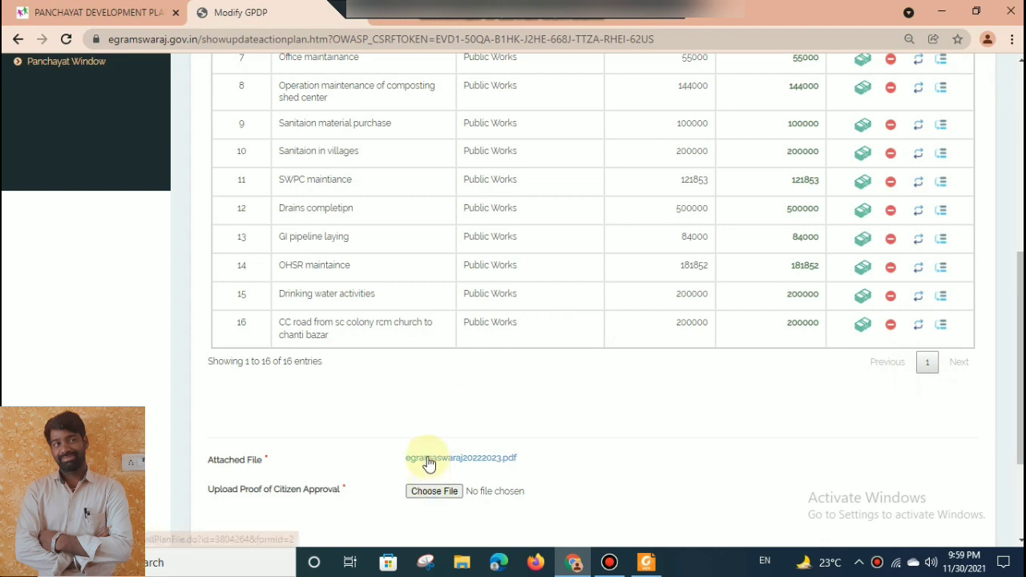
pyautogui.scroll(-2, 652, 447)
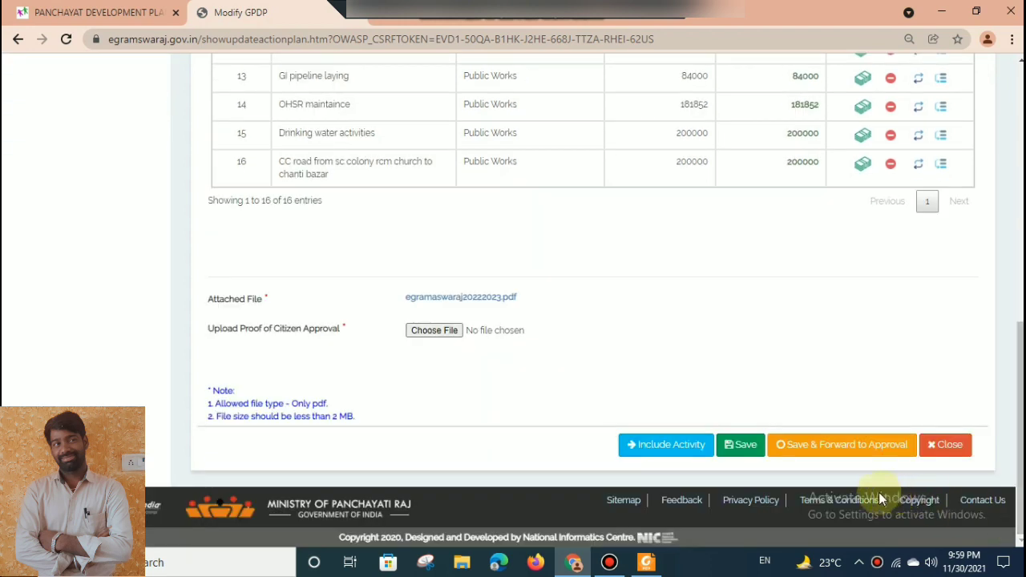
pyautogui.click(850, 443)
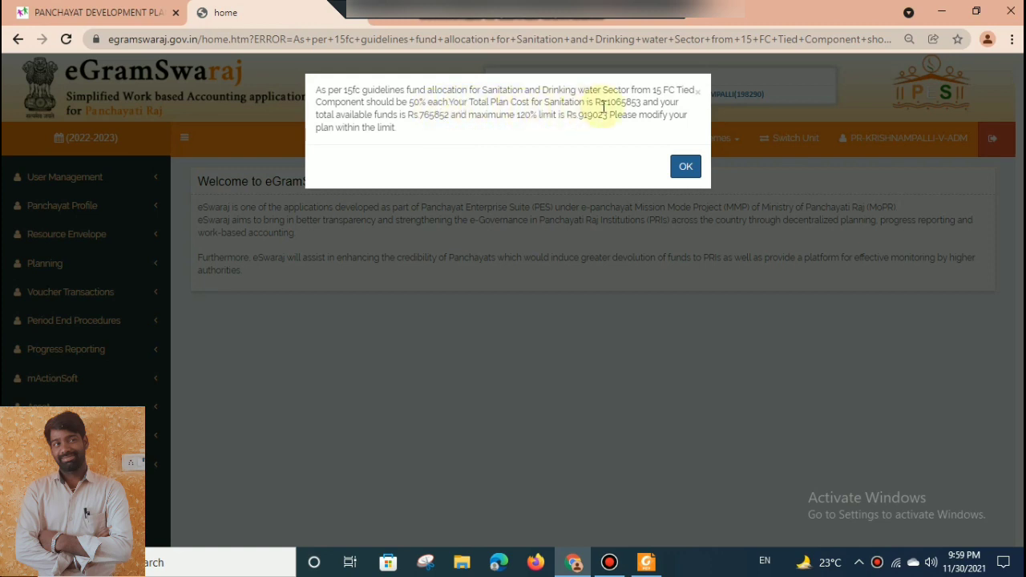
pyautogui.tripleClick(517, 111)
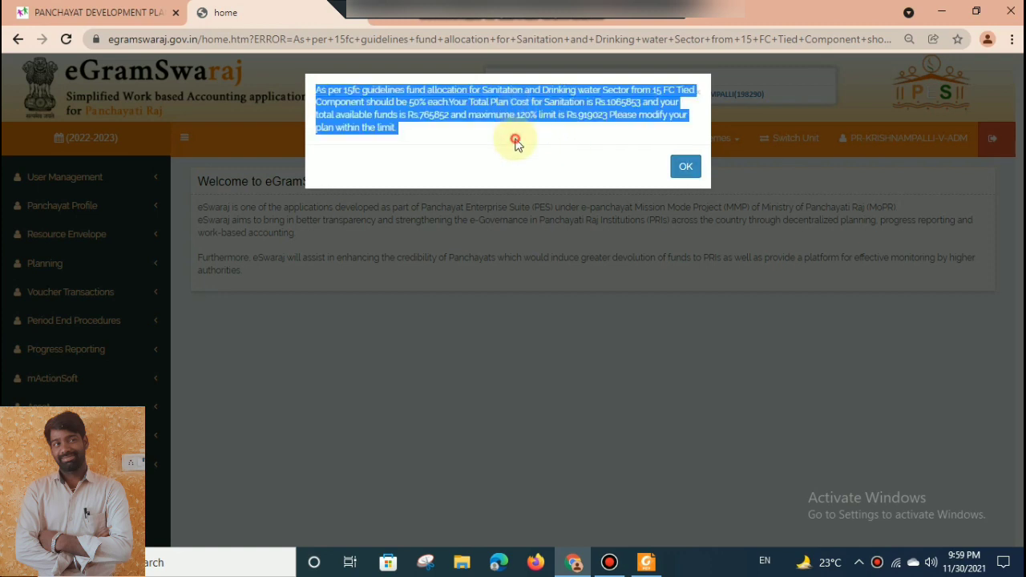
pyautogui.click(515, 140)
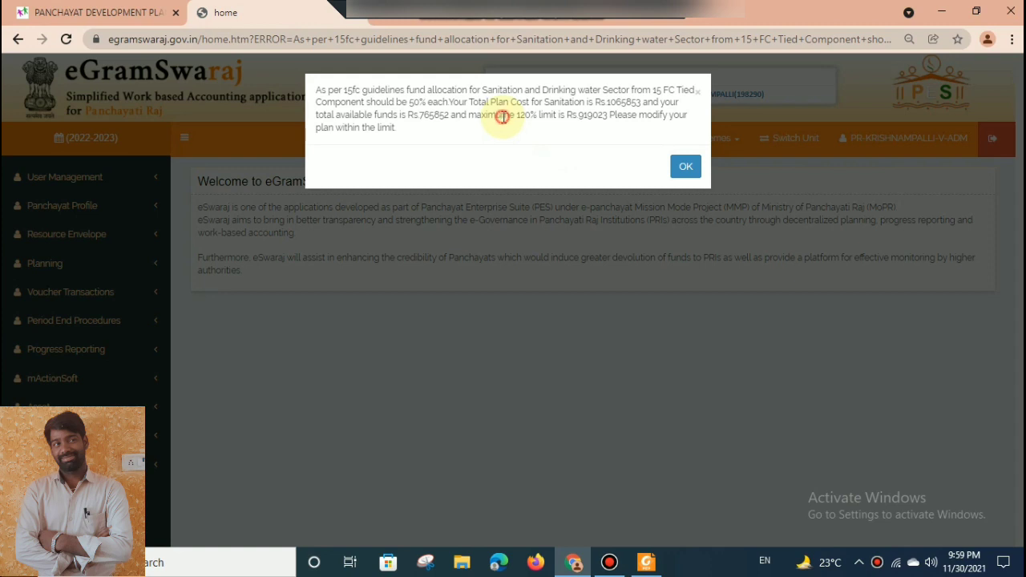
pyautogui.tripleClick(502, 117)
pyautogui.click(527, 135)
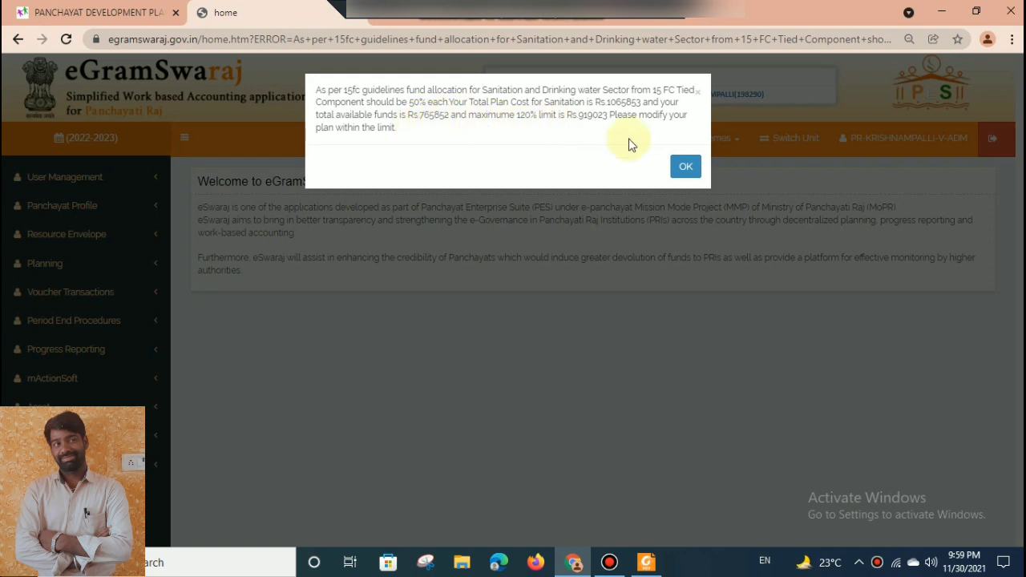
pyautogui.click(685, 167)
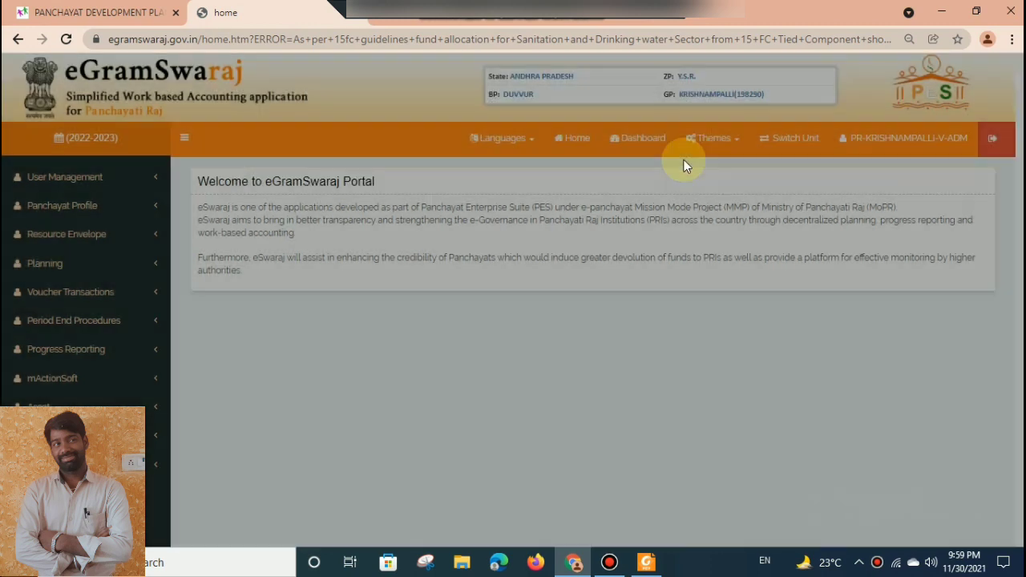
# Reopen the Main development plan for modification from the Plan Pending list.
pyautogui.click(79, 276)
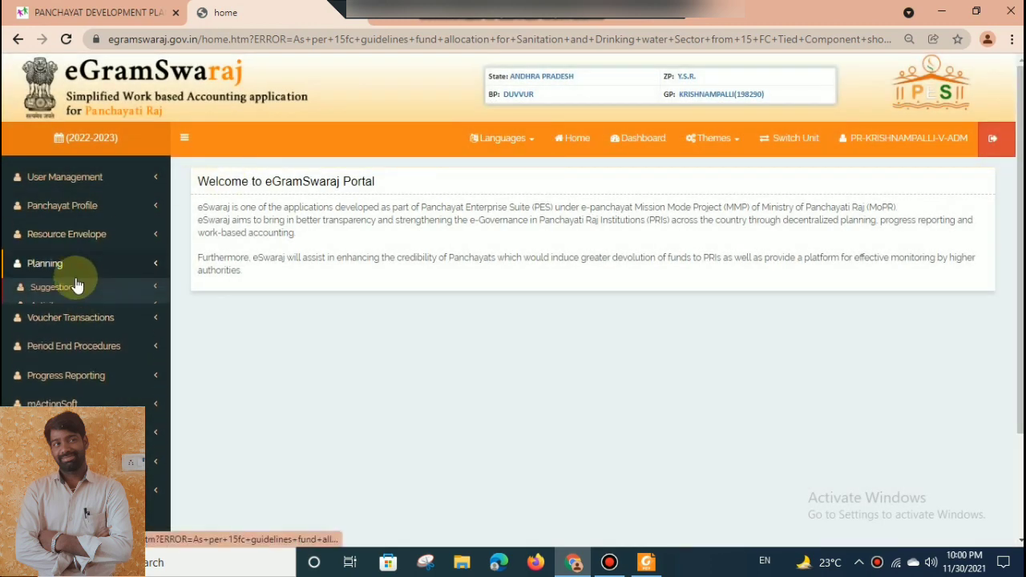
pyautogui.click(65, 325)
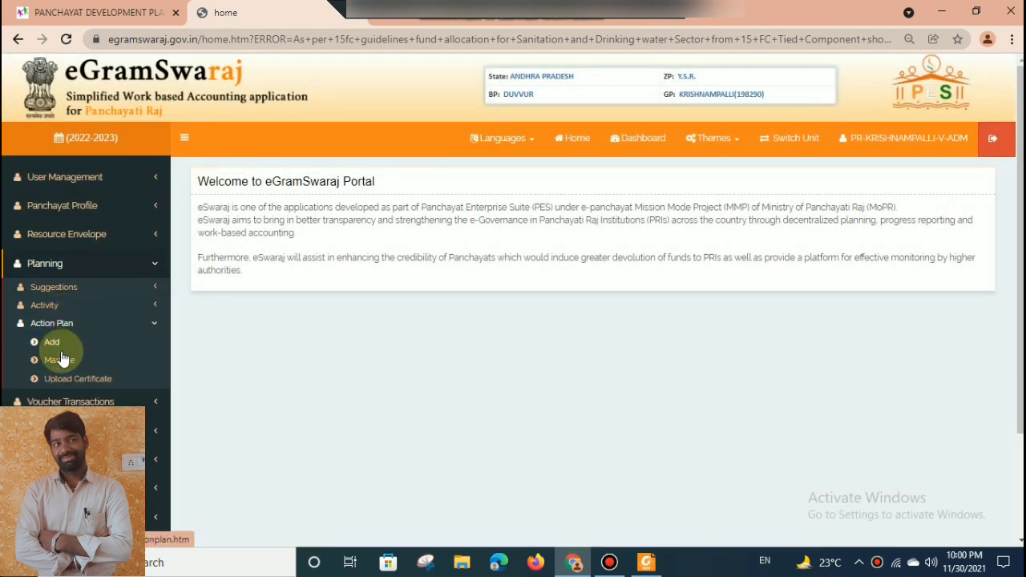
pyautogui.click(61, 360)
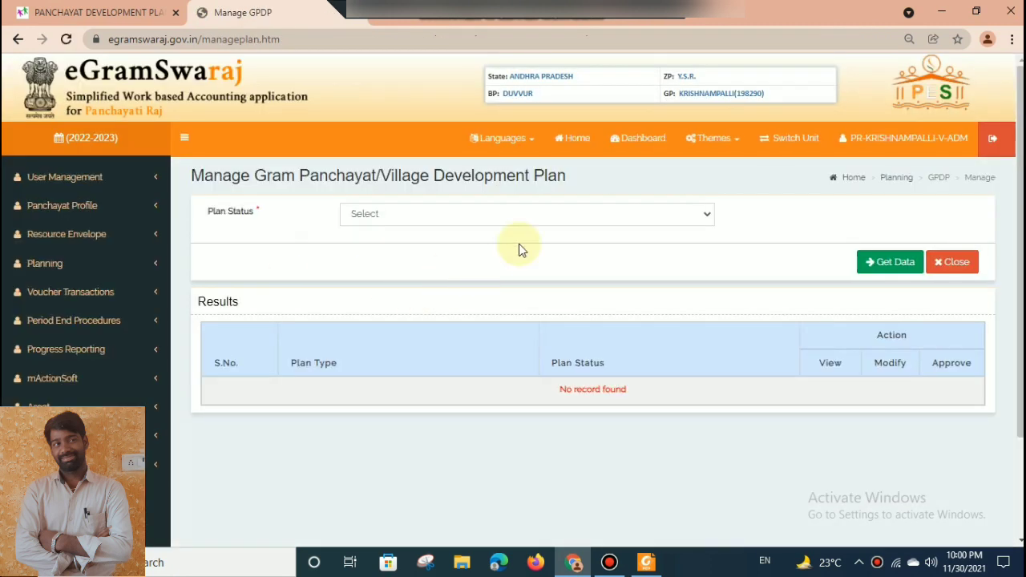
pyautogui.click(518, 215)
pyautogui.click(505, 245)
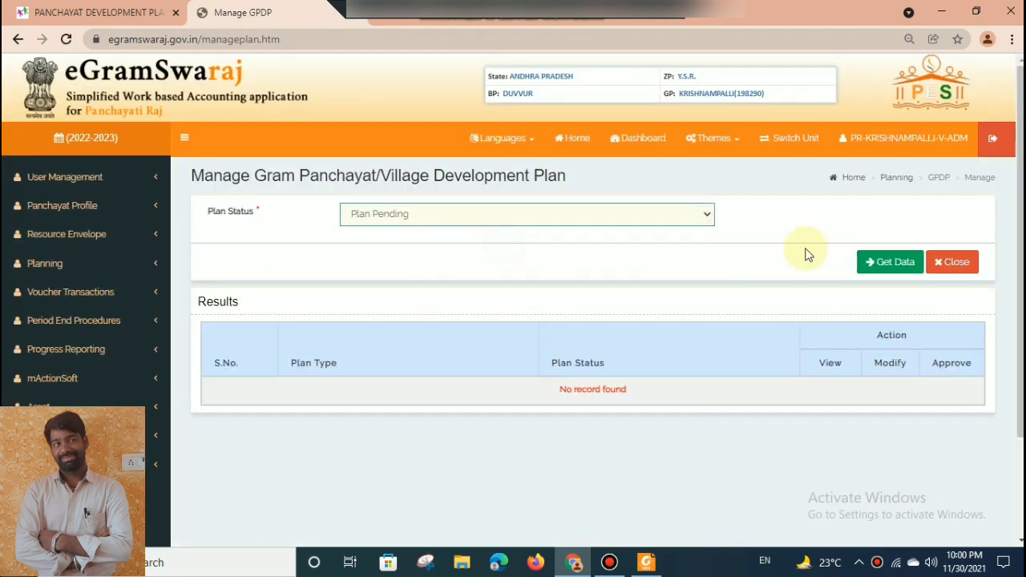
pyautogui.click(876, 263)
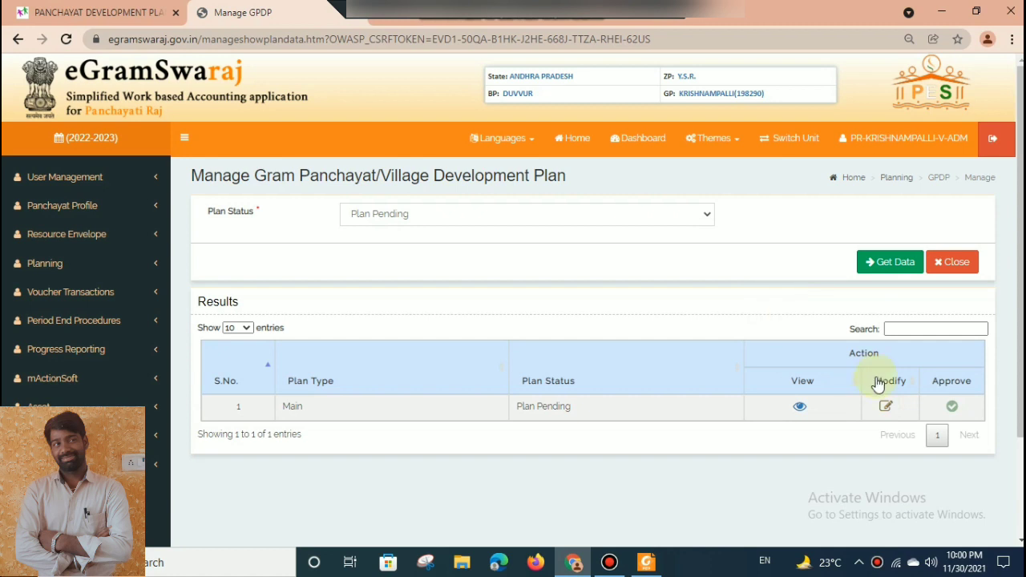
pyautogui.click(885, 409)
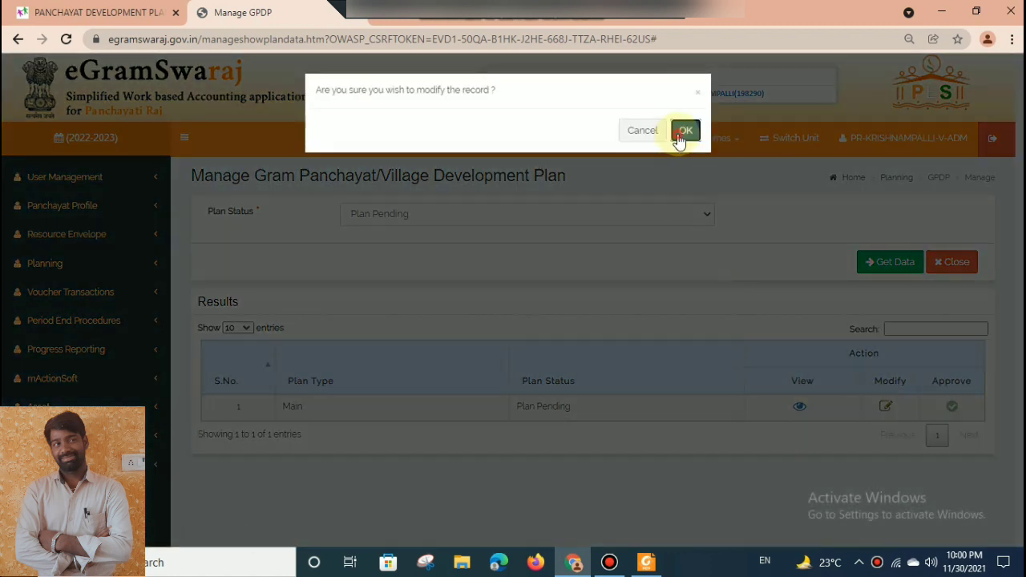
pyautogui.click(680, 133)
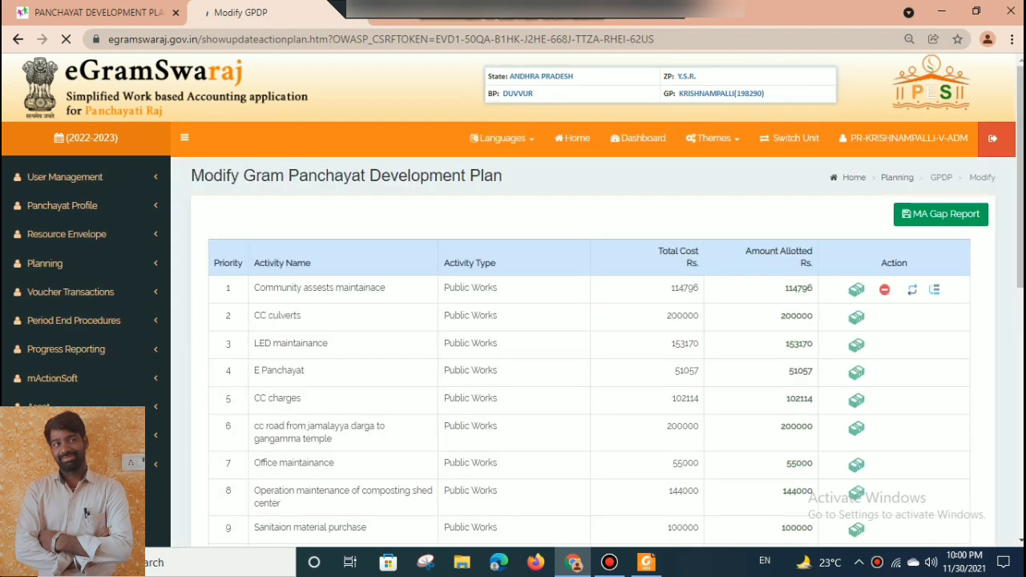
# Send the Drains completipn activity in the development plan back for revision.
pyautogui.scroll(-4, 593, 241)
pyautogui.scroll(-1, 593, 241)
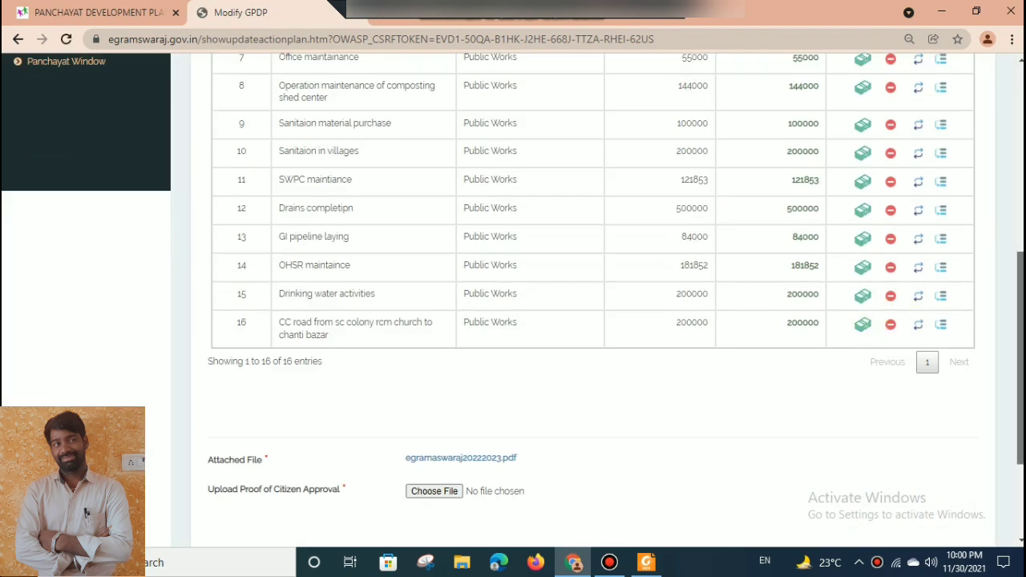
pyautogui.scroll(1, 593, 240)
pyautogui.scroll(2, 1015, 284)
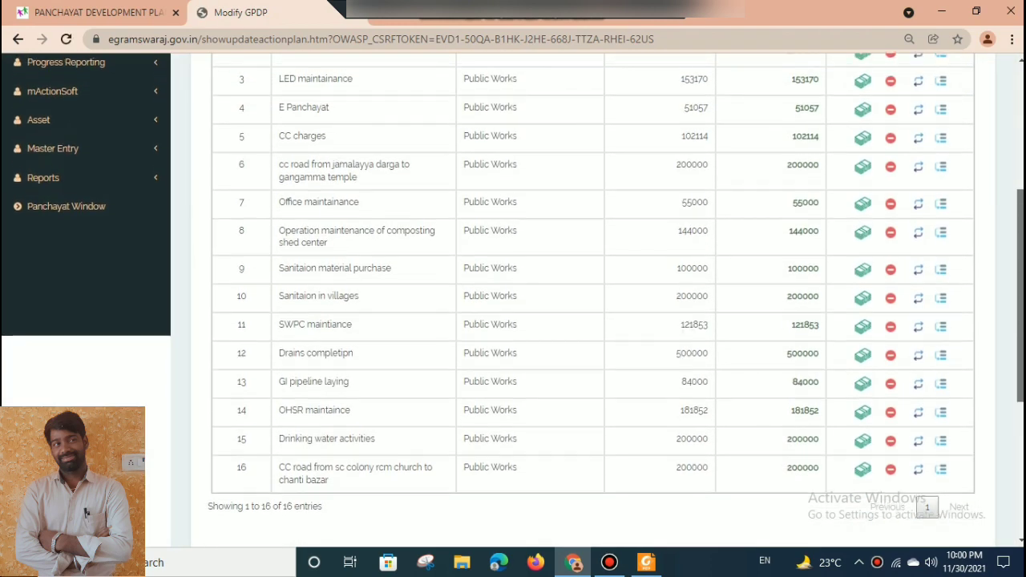
pyautogui.moveTo(1024, 283)
pyautogui.mouseDown()
pyautogui.moveTo(1022, 268)
pyautogui.moveTo(1022, 288)
pyautogui.mouseUp()
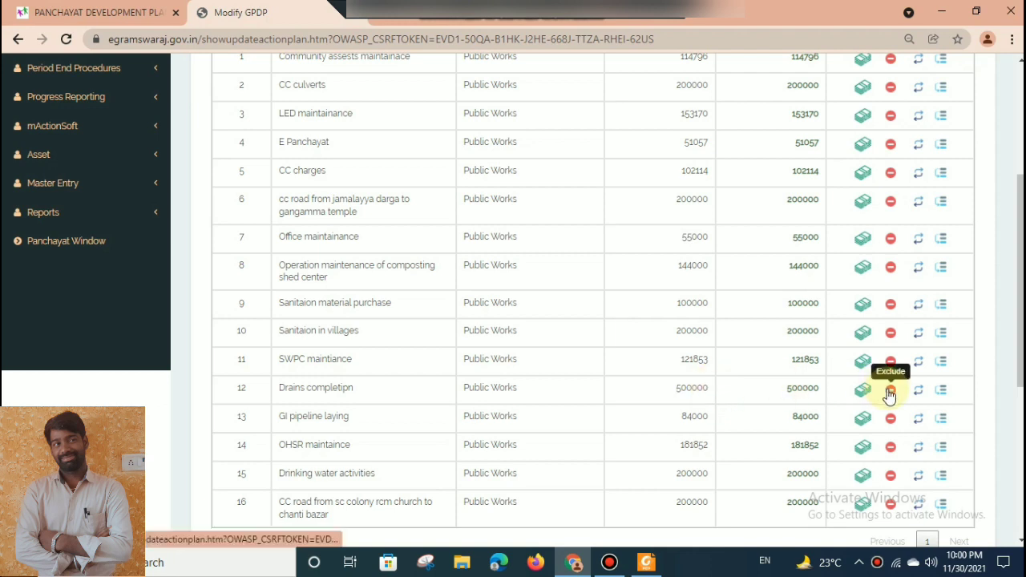
pyautogui.click(922, 391)
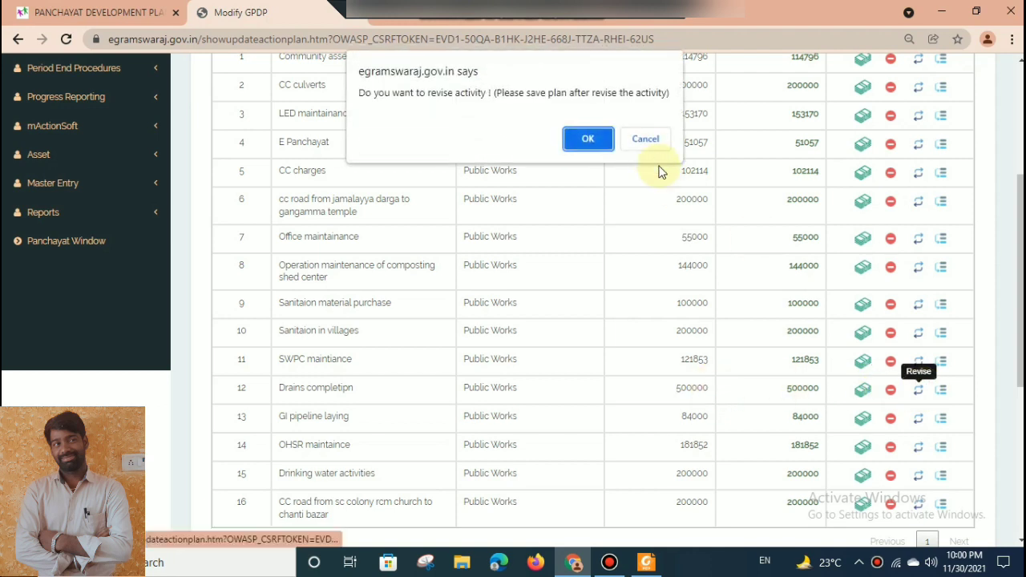
pyautogui.click(581, 141)
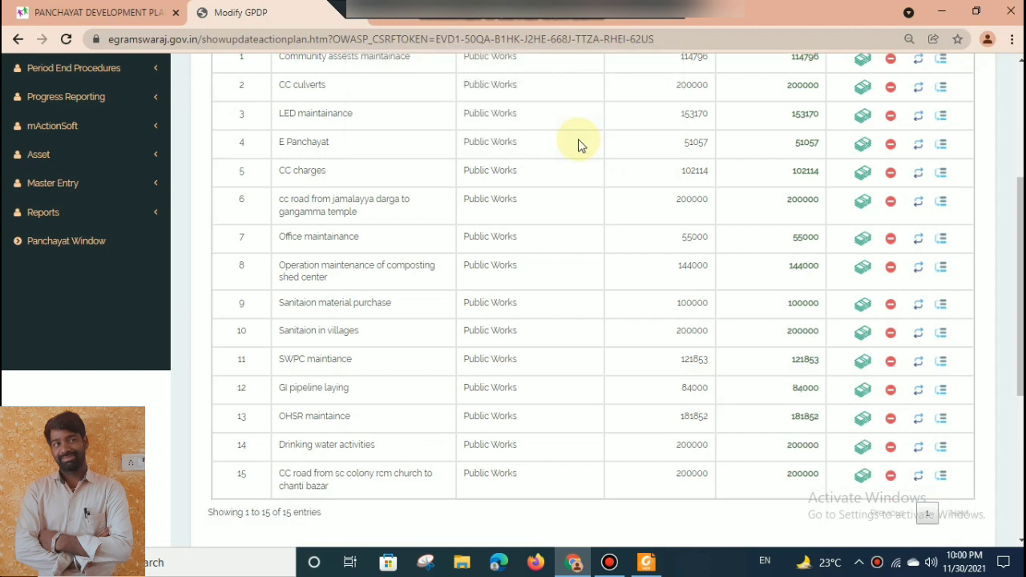
# List the activities in activity management and open the Drains completipn activity for modification.
pyautogui.scroll(-4, 578, 143)
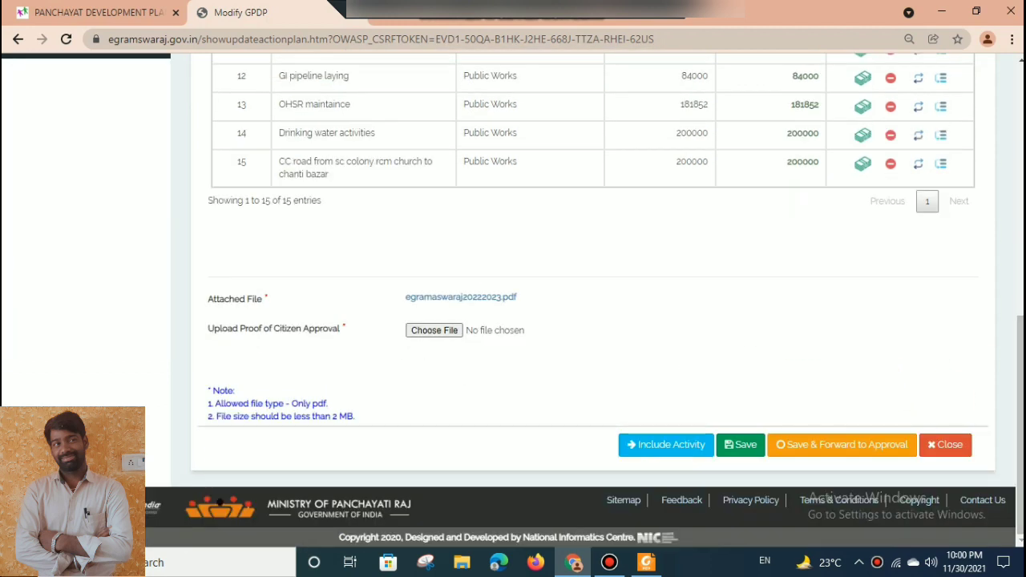
pyautogui.scroll(5, 916, 166)
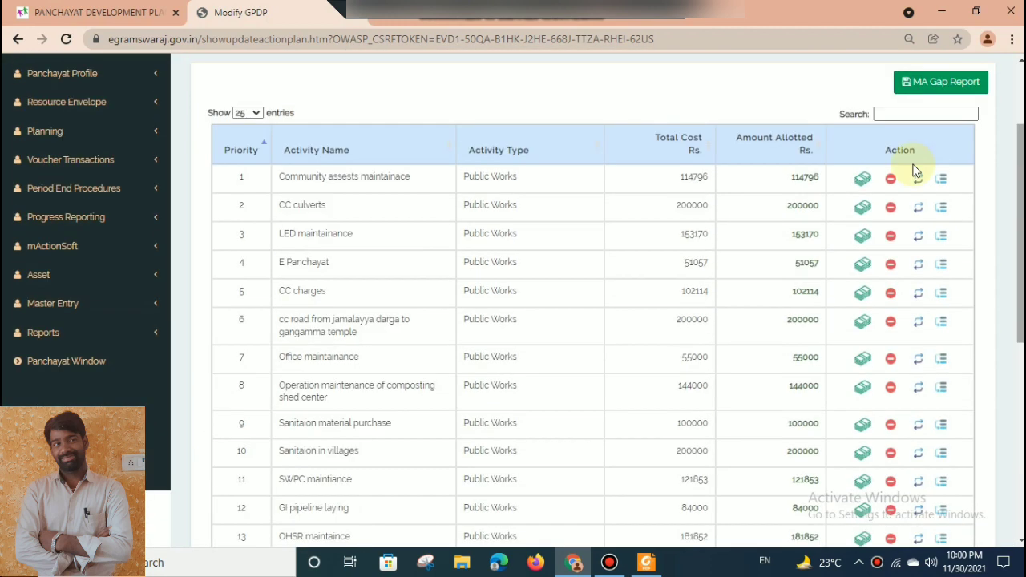
pyautogui.click(119, 131)
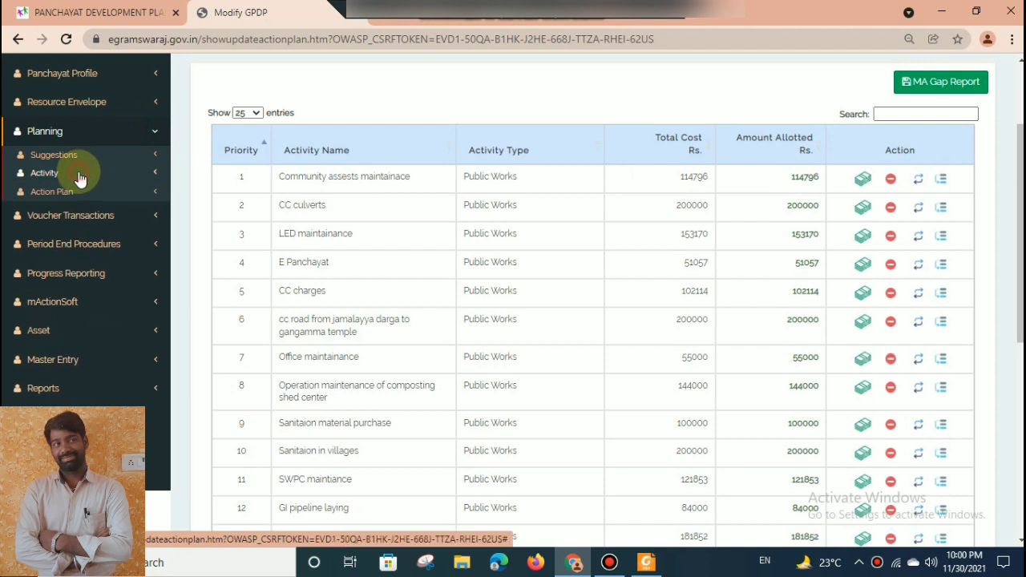
pyautogui.click(81, 173)
pyautogui.click(59, 209)
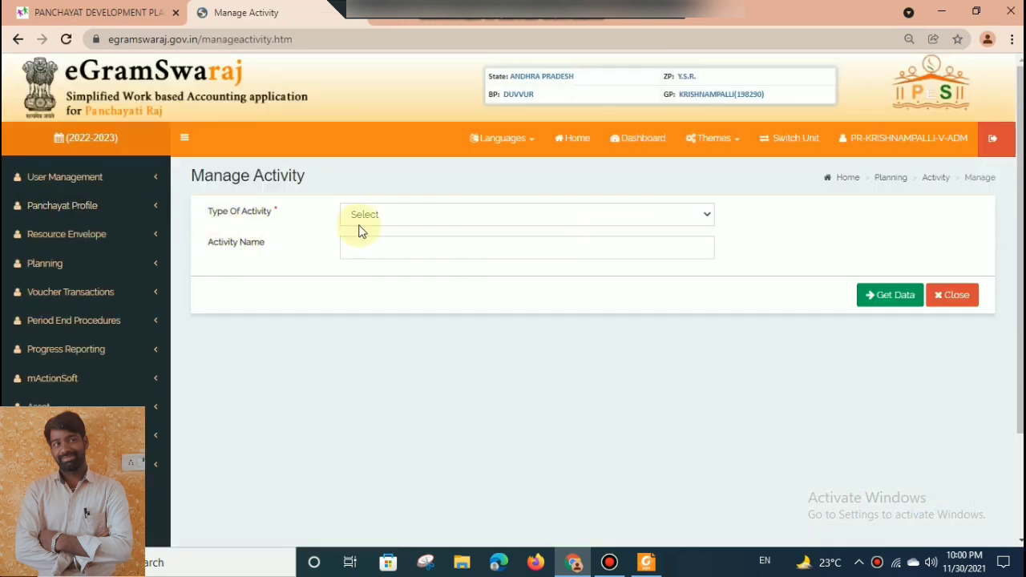
pyautogui.click(360, 221)
pyautogui.click(358, 244)
pyautogui.click(860, 296)
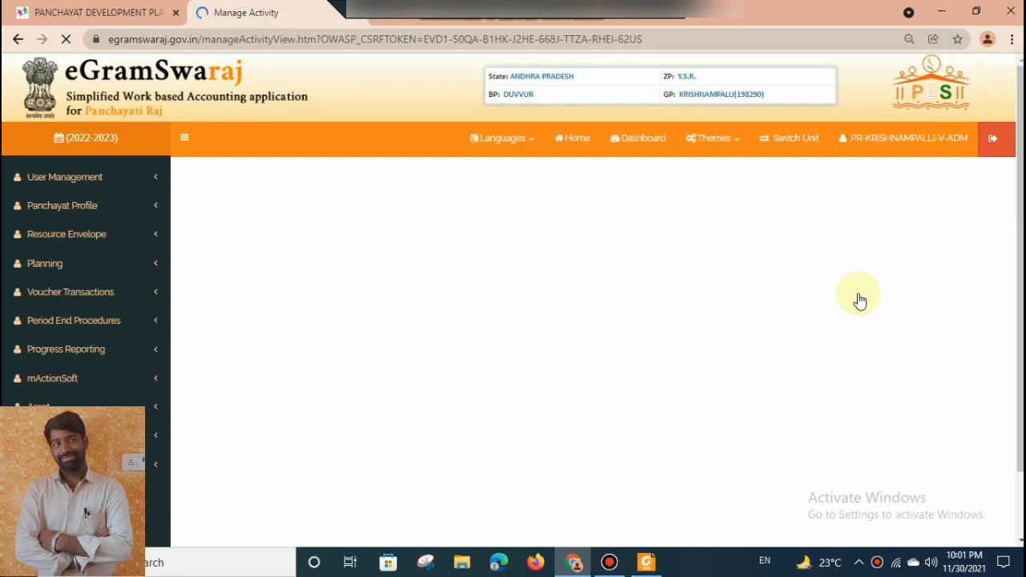
pyautogui.scroll(-3, 989, 449)
pyautogui.click(798, 357)
pyautogui.click(687, 131)
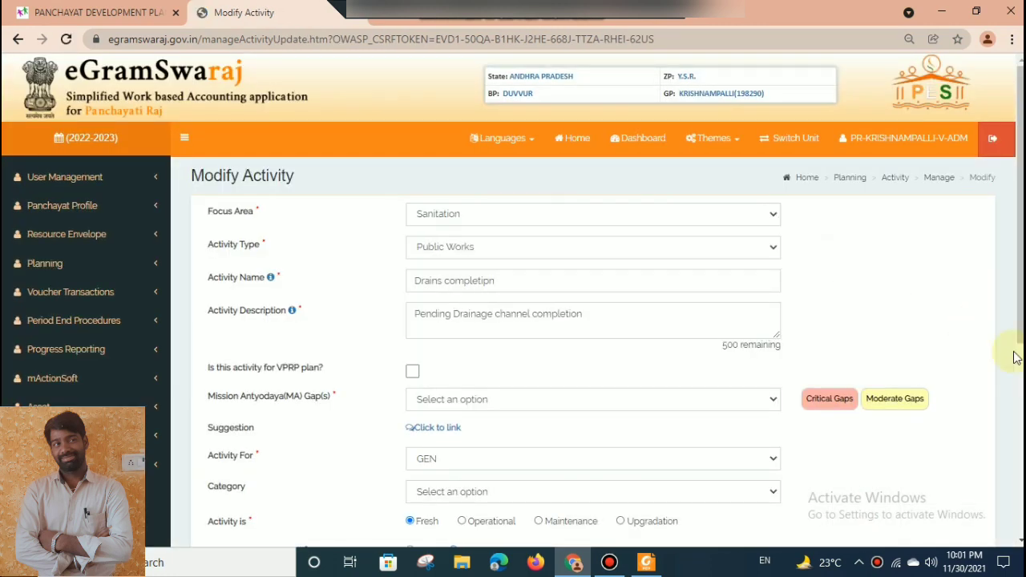
# Set the Drains completipn activity's estimated total cost to Rs. 200000.
pyautogui.moveTo(1020, 279); pyautogui.dragTo(1013, 409)
pyautogui.moveTo(1006, 341); pyautogui.dragTo(1021, 216)
pyautogui.click(988, 318)
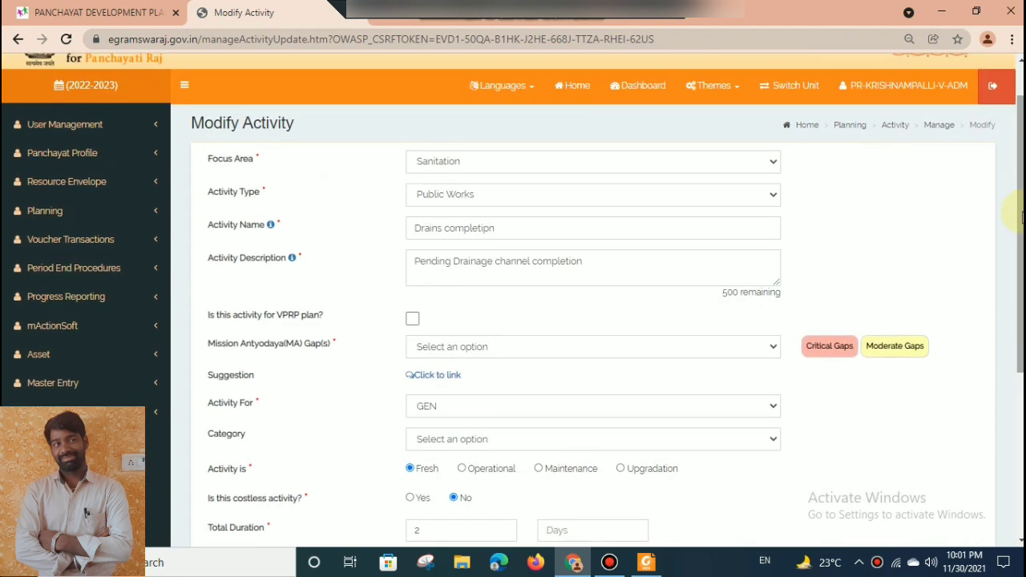
pyautogui.scroll(-3, 566, 298)
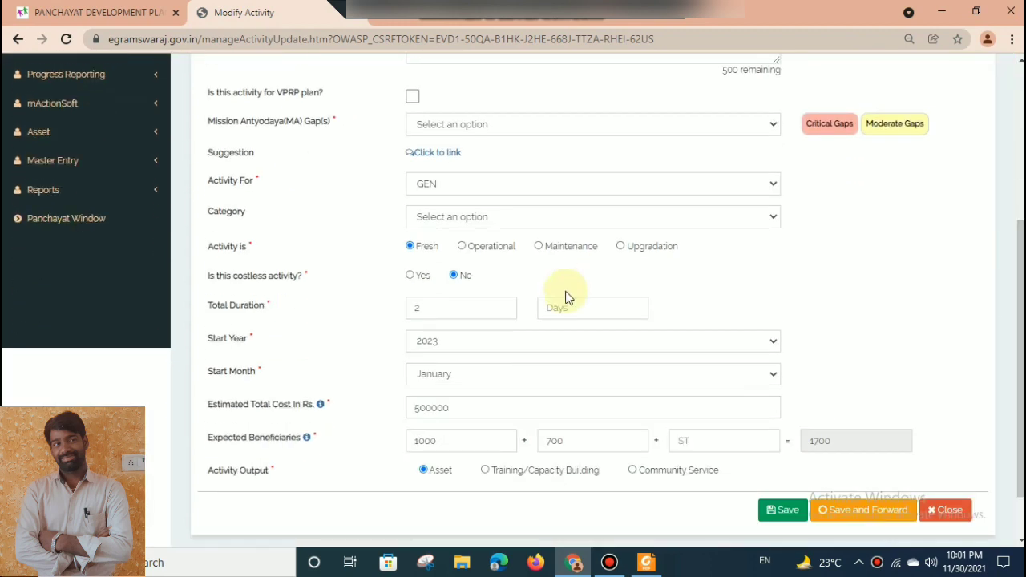
pyautogui.click(419, 408)
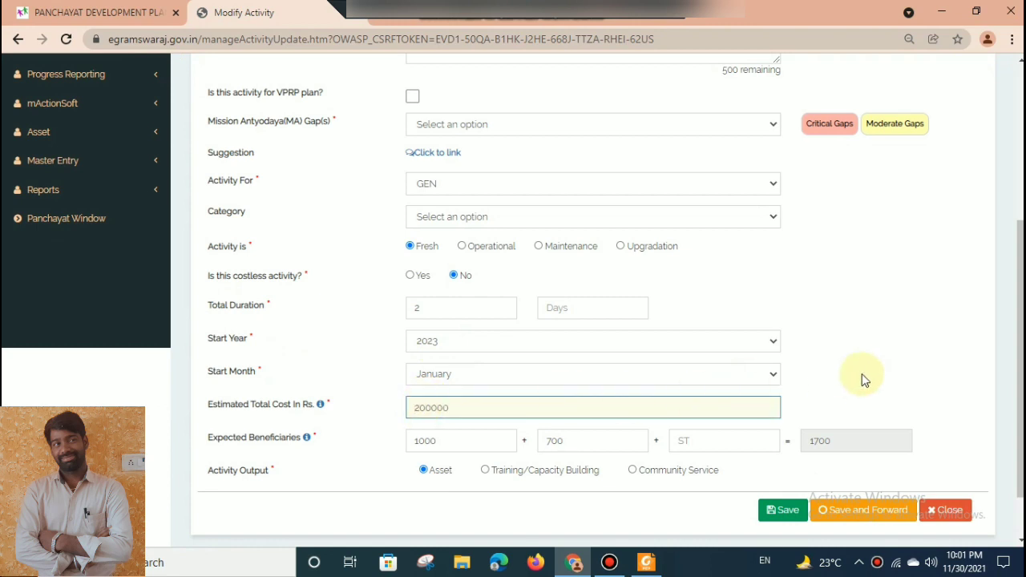
pyautogui.click(928, 348)
pyautogui.scroll(3, 514, 301)
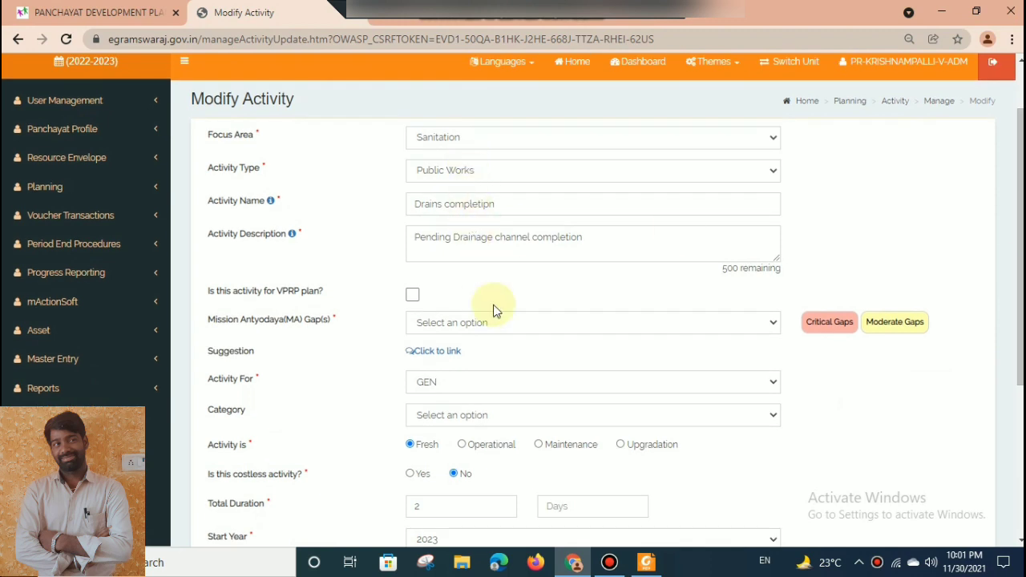
pyautogui.scroll(-1, 907, 325)
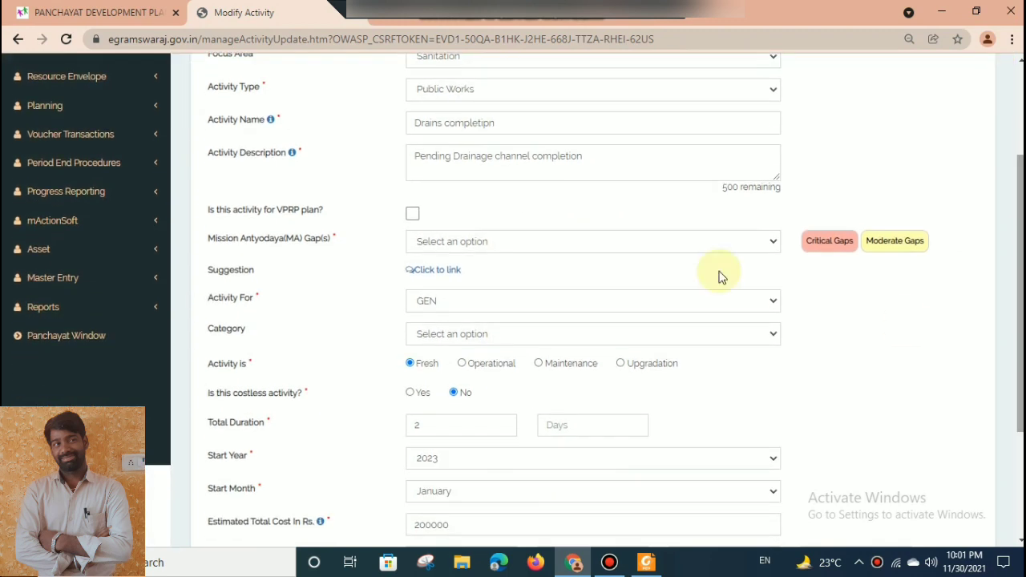
# Save and forward the modified Drains completipn activity.
pyautogui.click(575, 245)
pyautogui.click(574, 242)
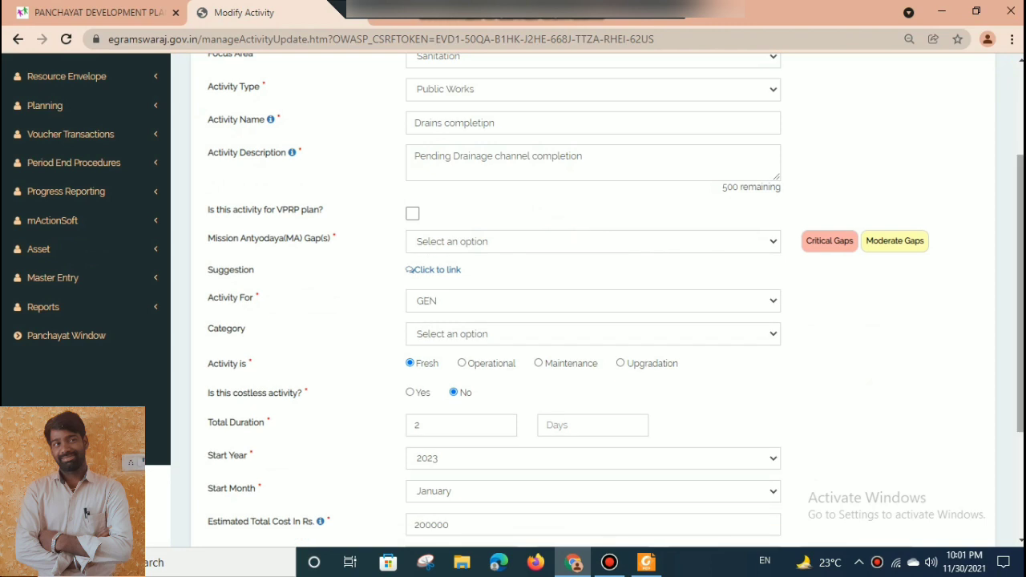
pyautogui.scroll(-3, 574, 242)
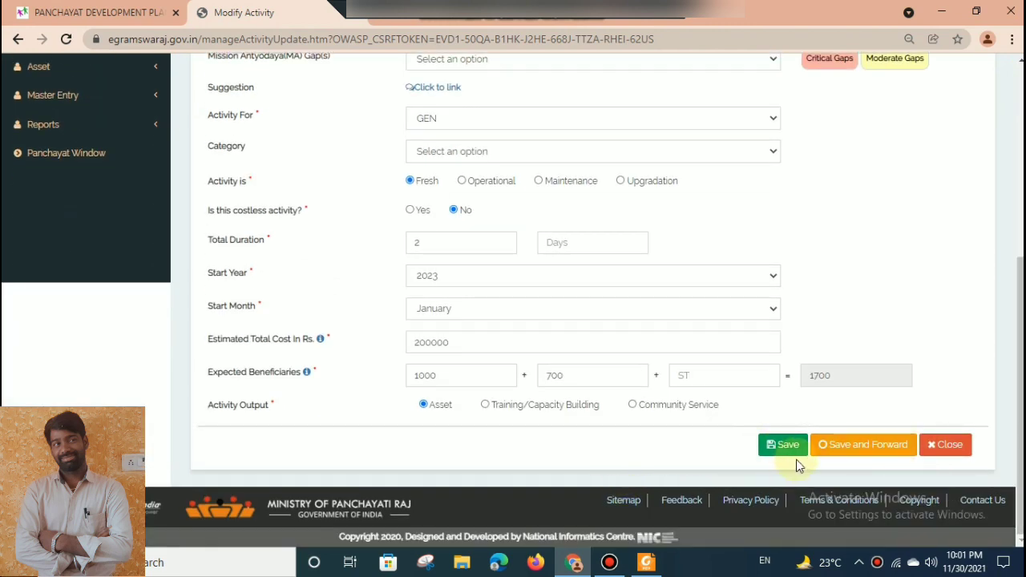
pyautogui.click(862, 455)
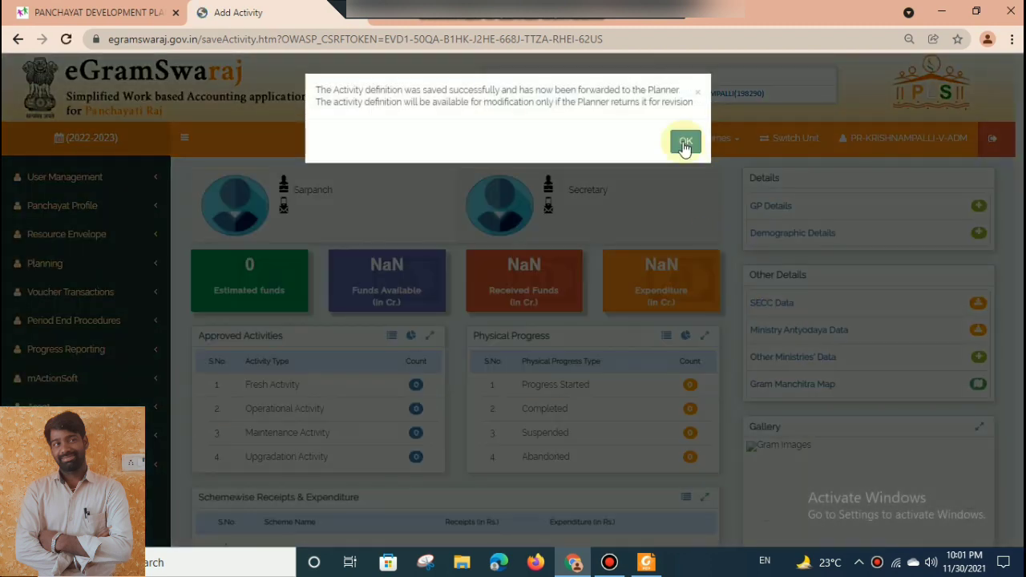
pyautogui.click(683, 139)
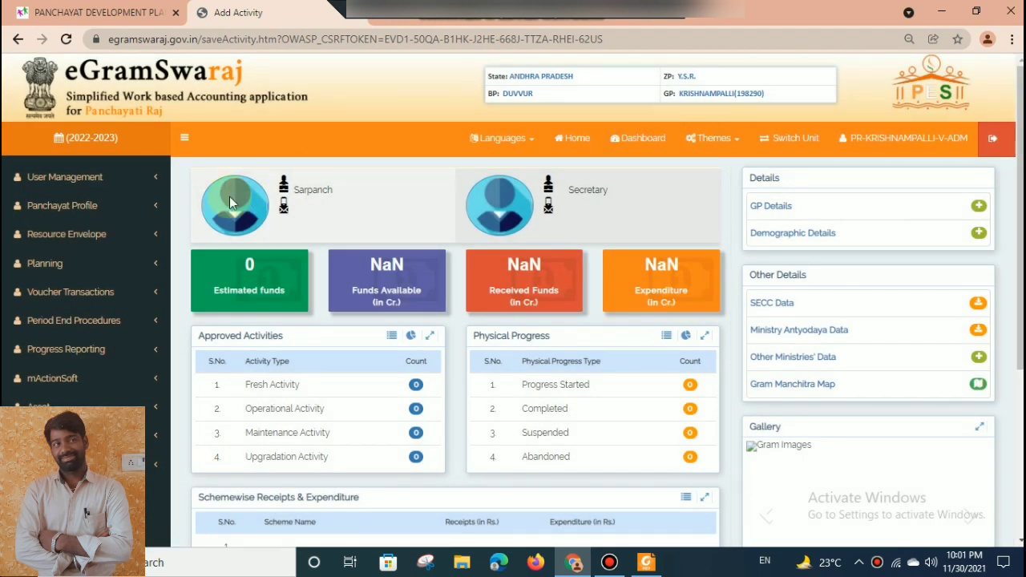
# Open the form for adding a new planning activity.
pyautogui.click(124, 275)
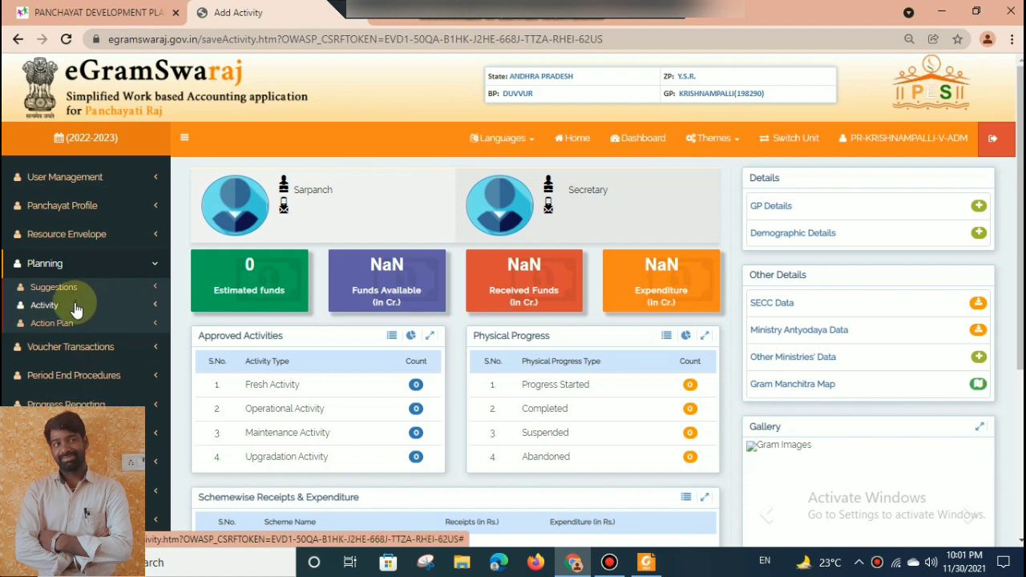
pyautogui.click(76, 309)
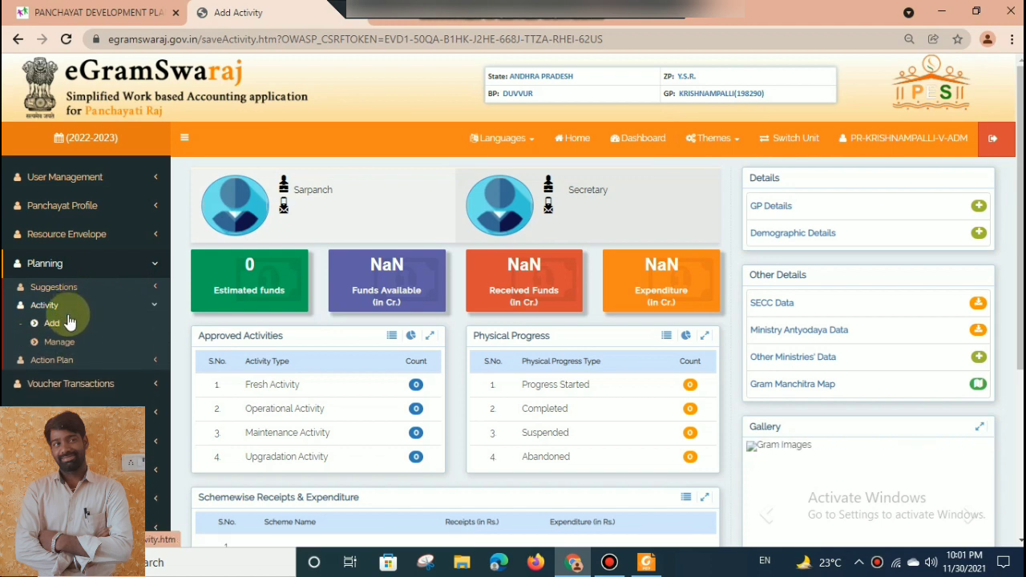
pyautogui.click(66, 330)
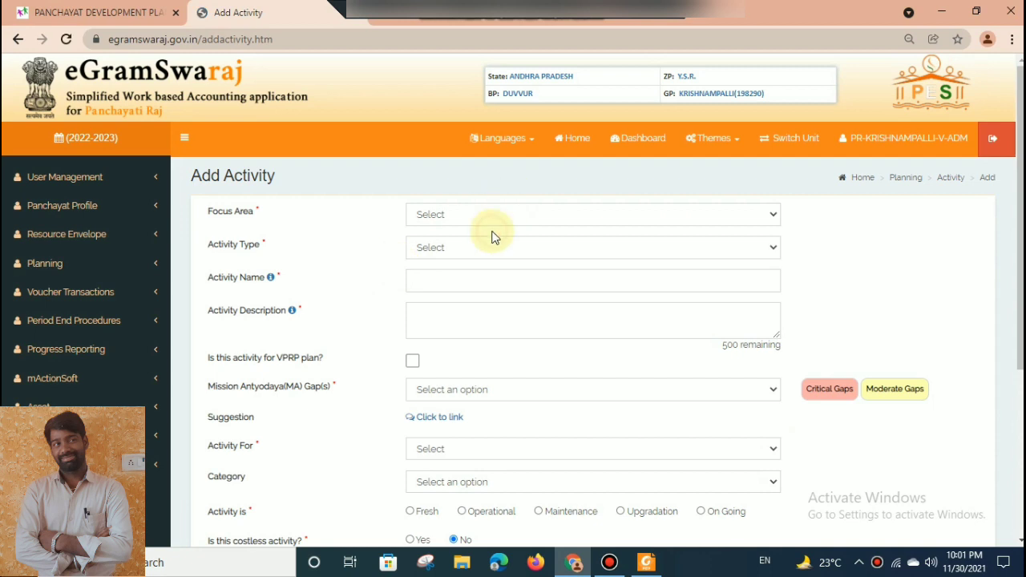
# Set the new activity's focus area to Drinking water and its activity type to Public Works.
pyautogui.click(484, 215)
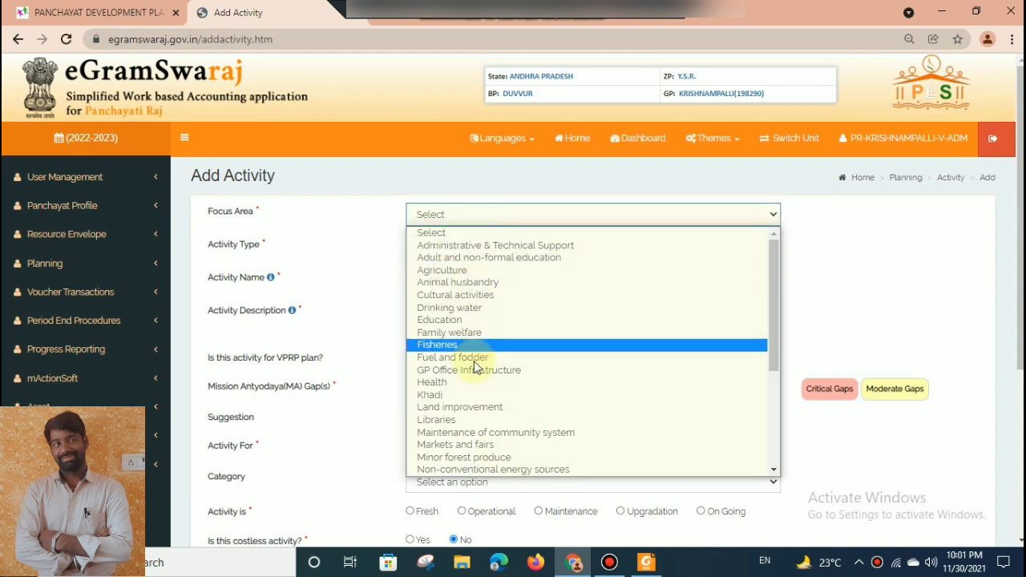
pyautogui.press('d')
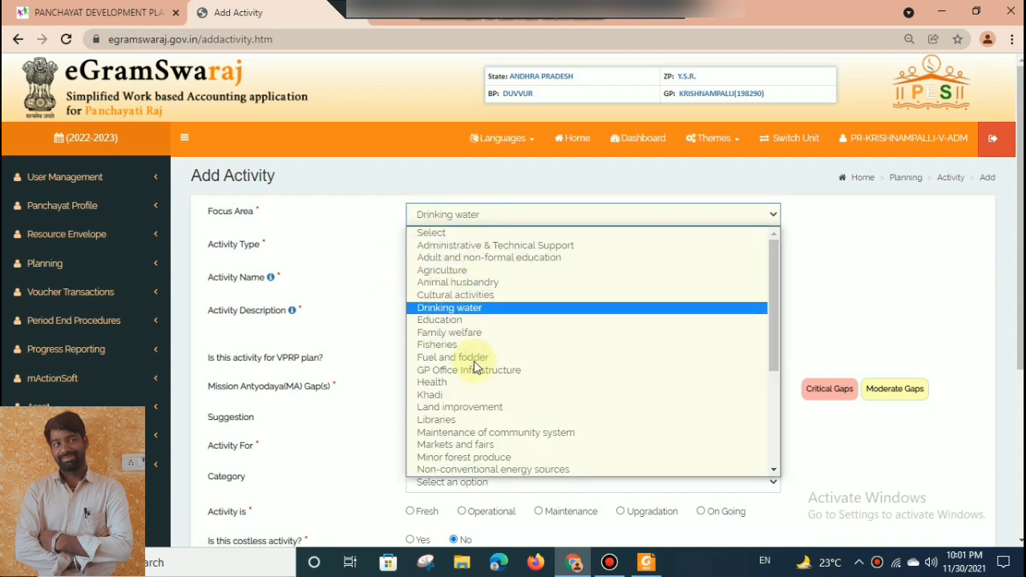
pyautogui.click(463, 311)
pyautogui.click(472, 252)
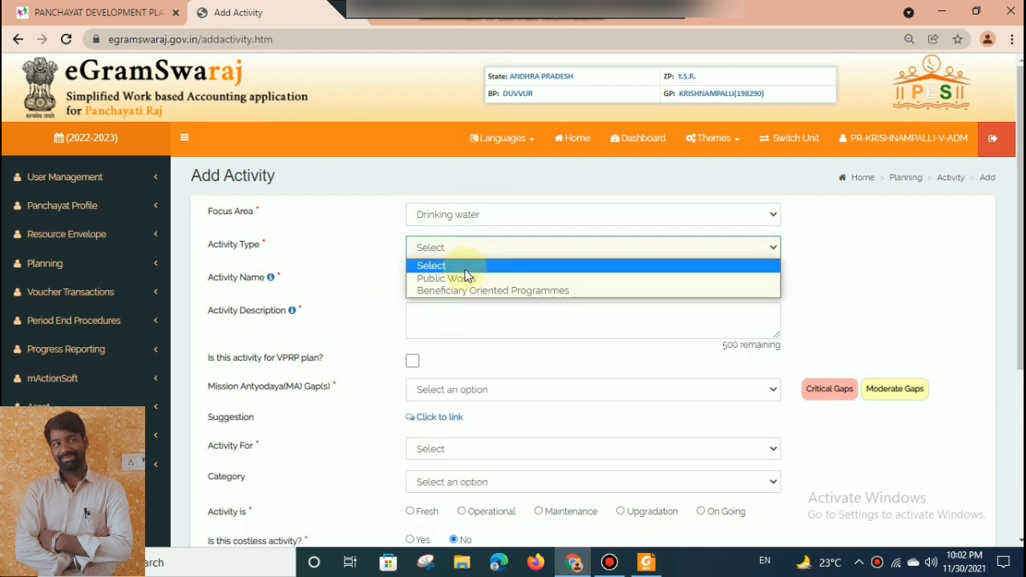
pyautogui.click(468, 277)
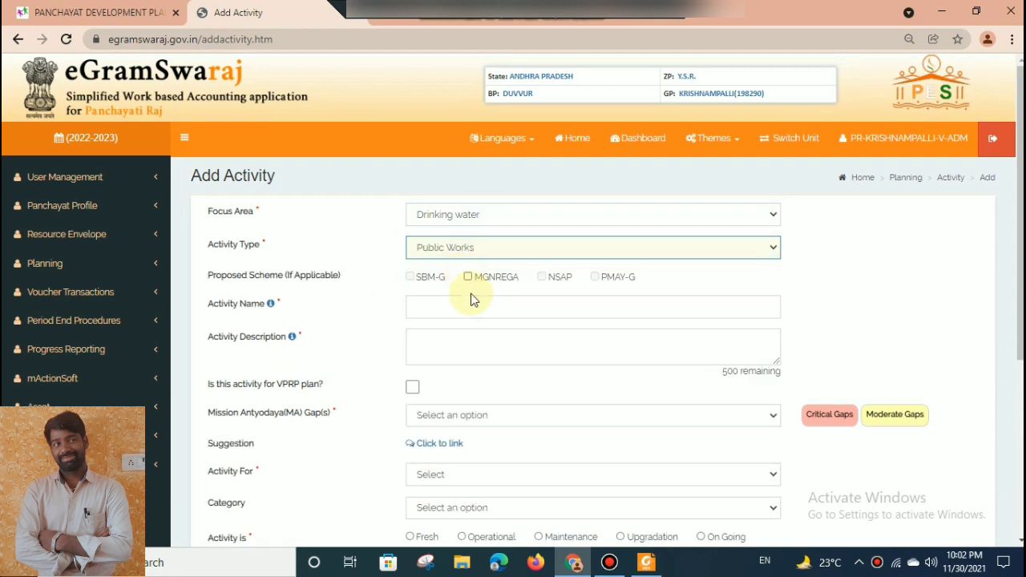
# Enter Drains pending works as activity name and description, mark it for the VPRP plan, and set the Mission Antyodaya gap to None.
pyautogui.click(472, 307)
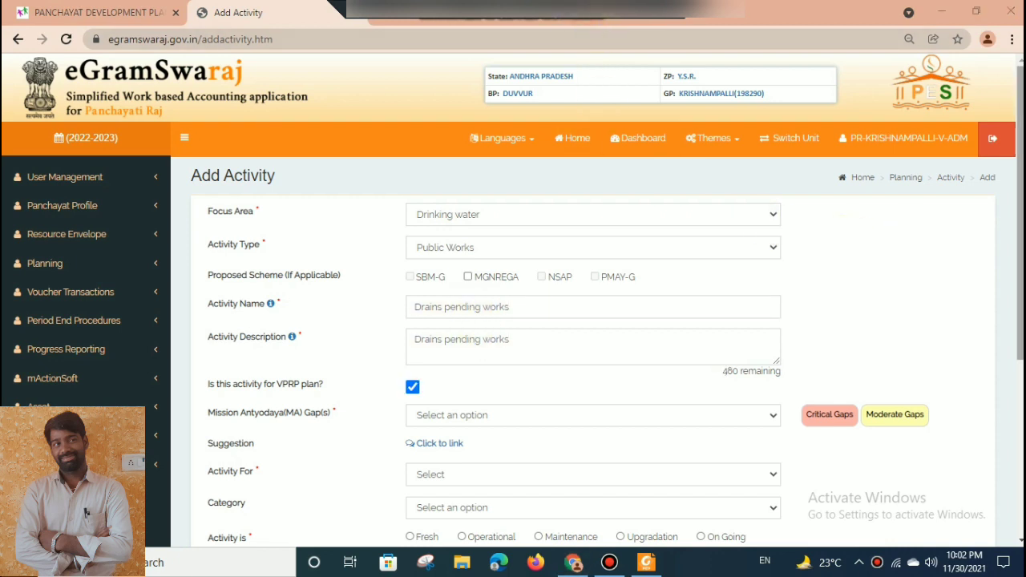
pyautogui.scroll(-2, 1008, 206)
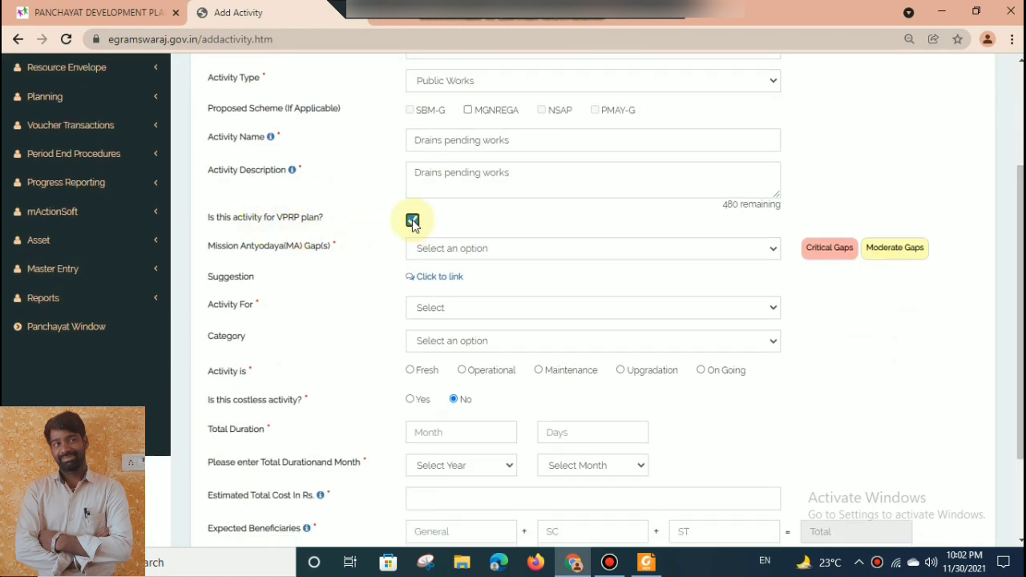
pyautogui.click(433, 248)
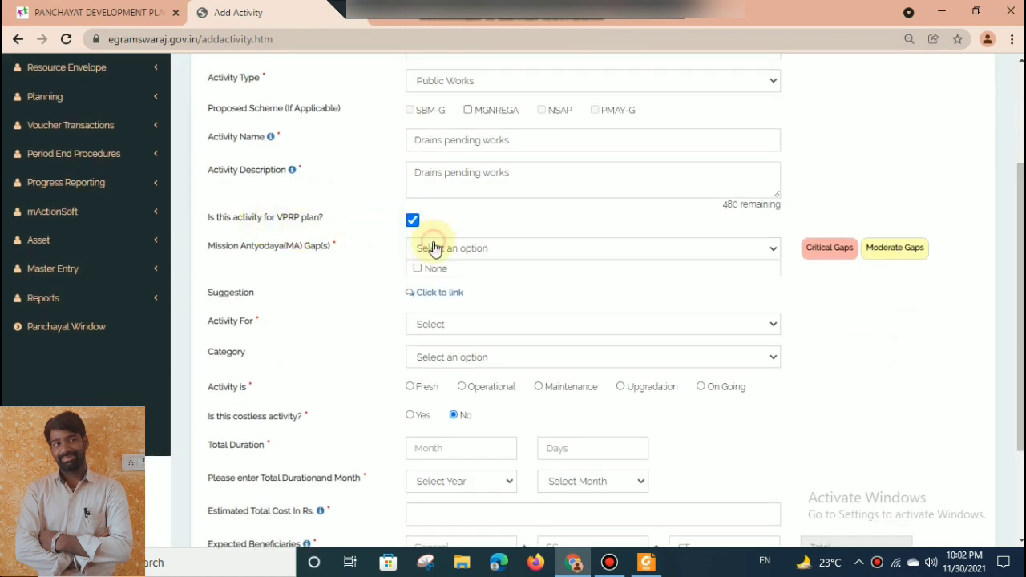
pyautogui.click(429, 269)
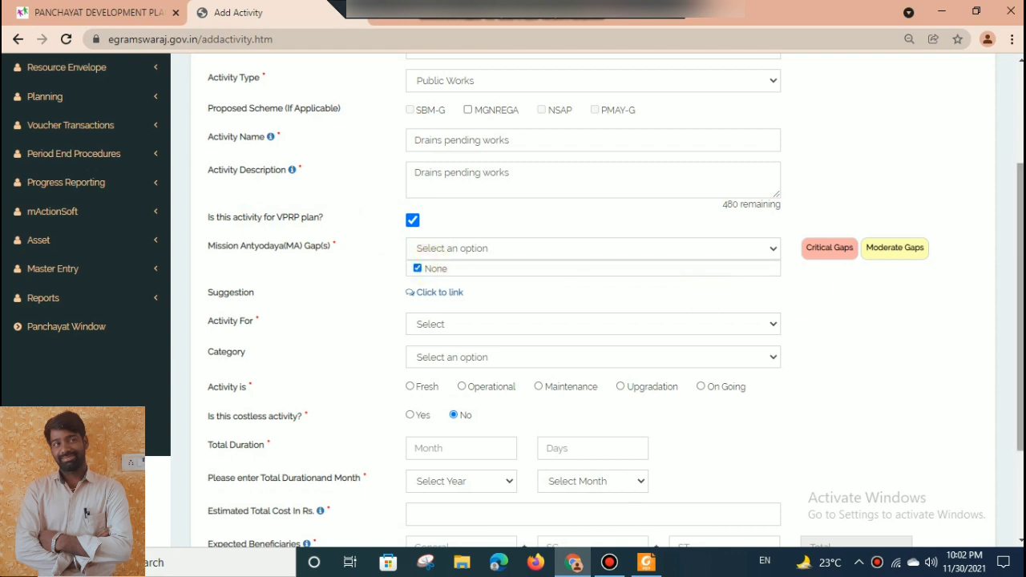
# Set the activity's target group to GEN and choose All as its category.
pyautogui.scroll(-2, 917, 316)
pyautogui.click(425, 207)
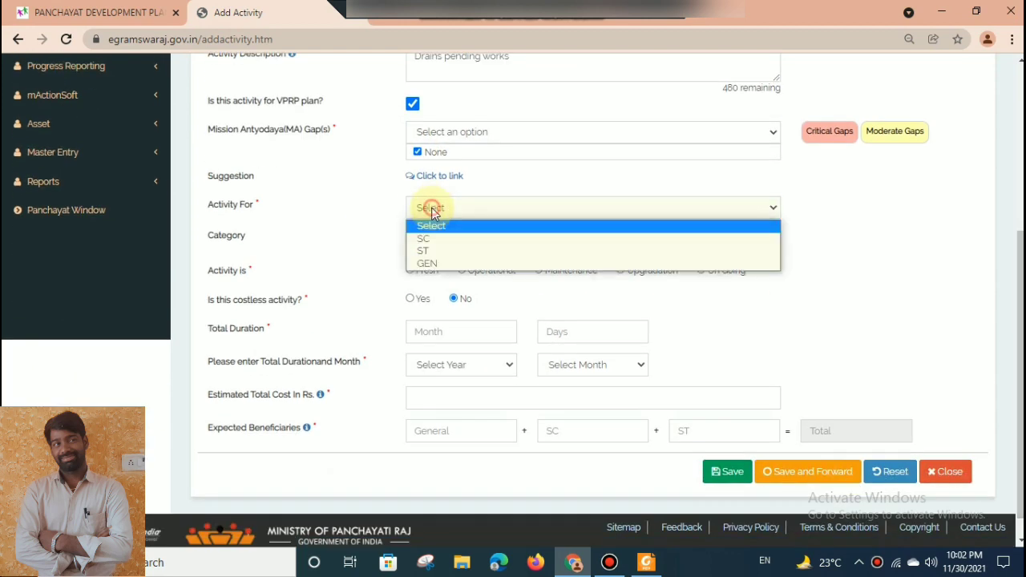
pyautogui.click(421, 264)
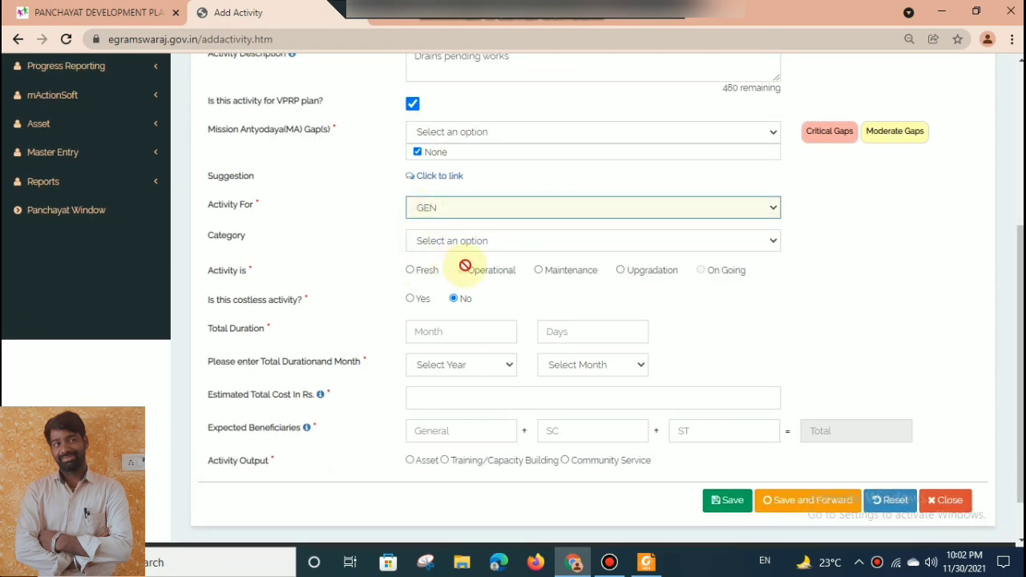
pyautogui.click(424, 243)
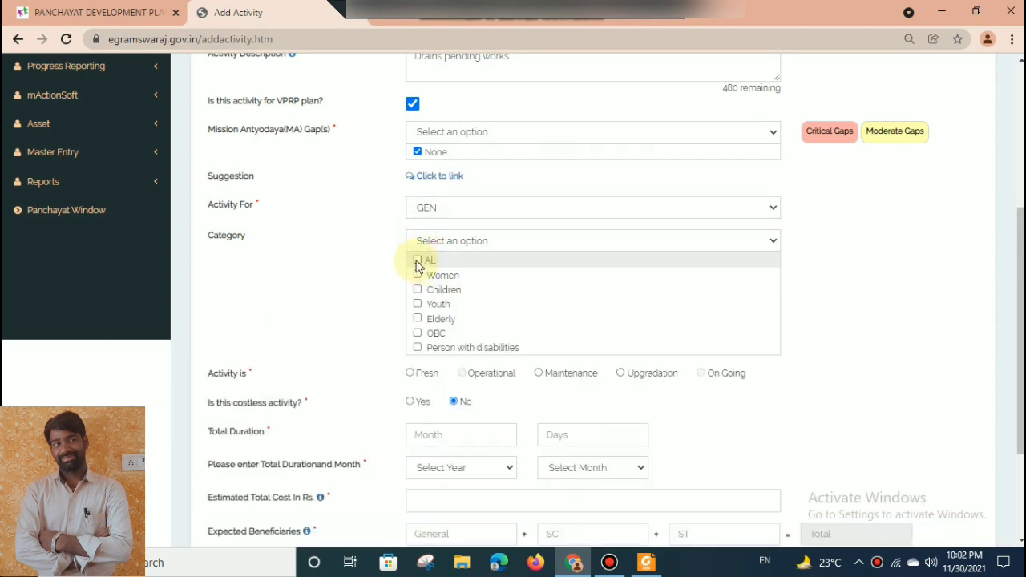
pyautogui.click(417, 261)
pyautogui.click(460, 246)
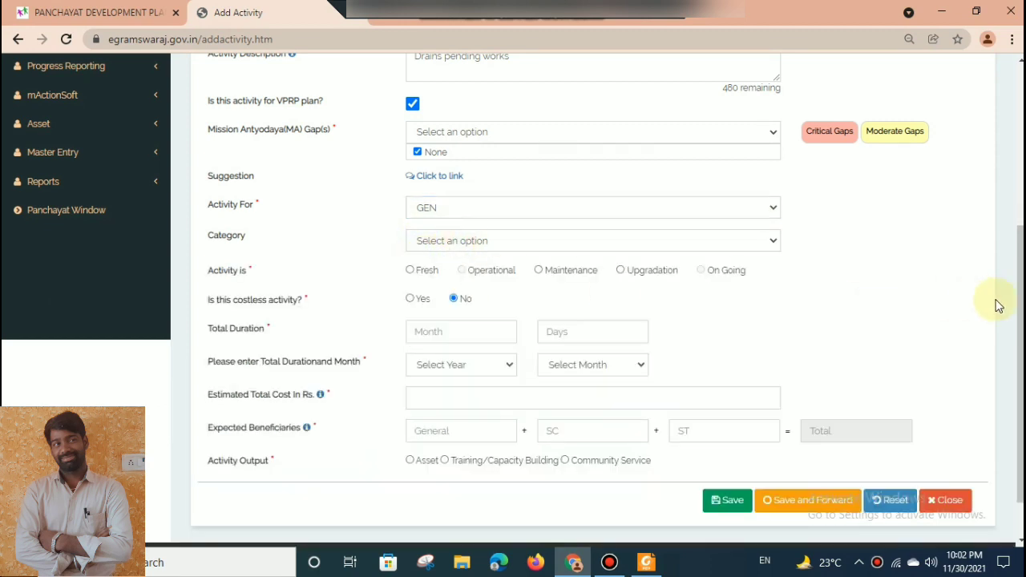
# Mark the activity as Fresh with a duration of 3 months, starting in August 2022.
pyautogui.scroll(-1, 998, 305)
pyautogui.click(410, 215)
pyautogui.click(433, 279)
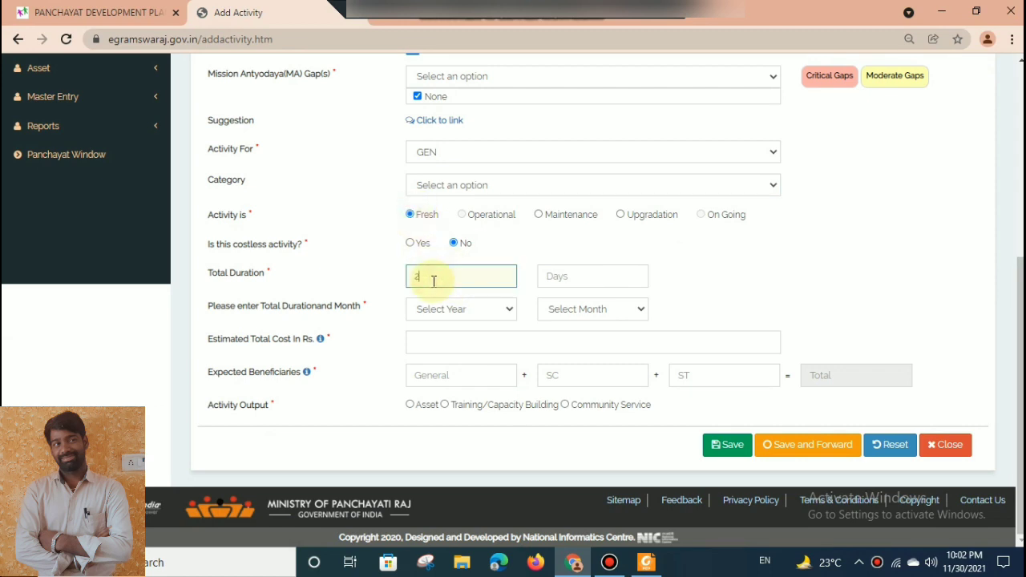
pyautogui.press('Tab')
pyautogui.press('Tab')
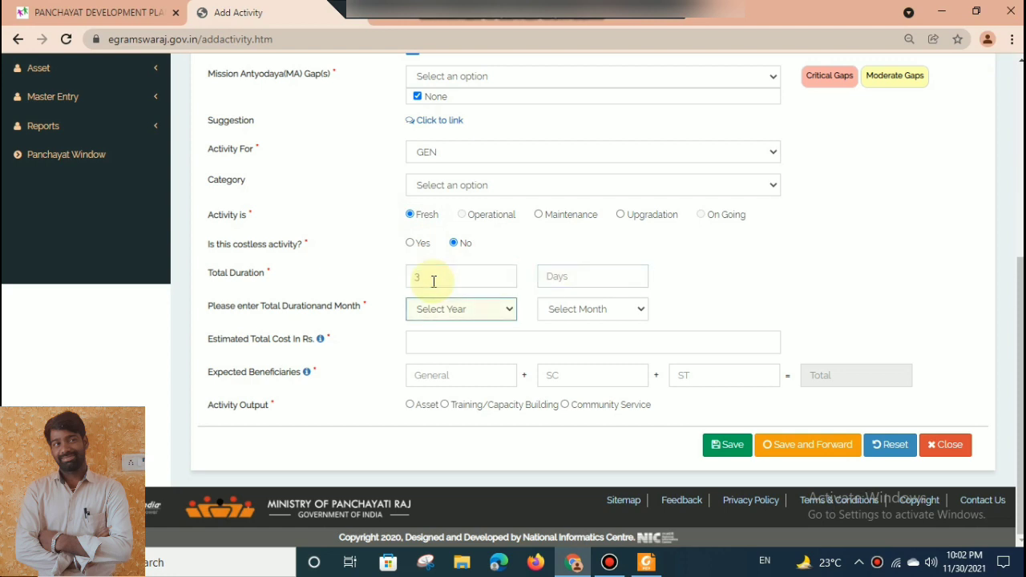
pyautogui.press('Tab')
pyautogui.press('Down')
pyautogui.press('Tab')
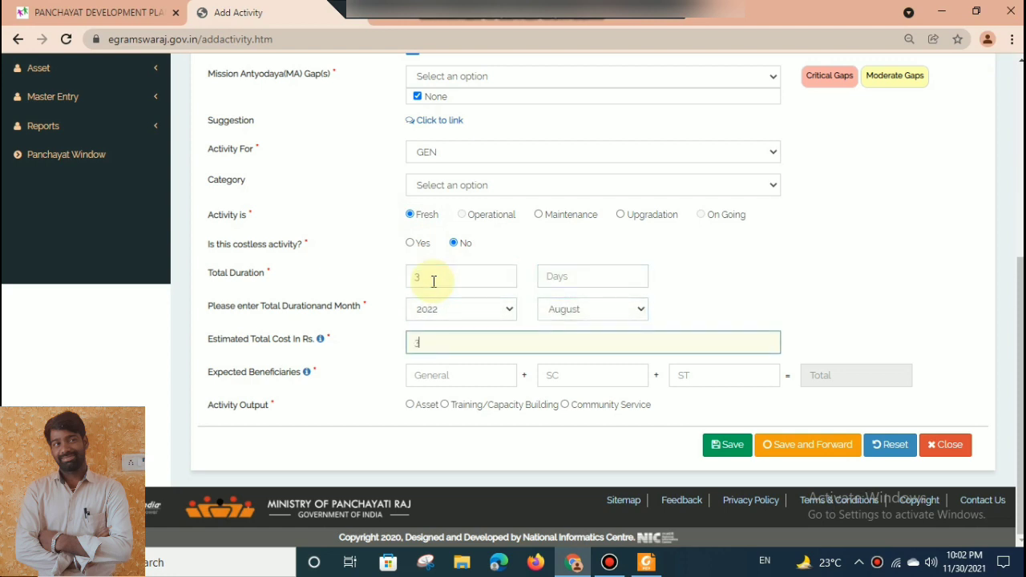
# Set the estimated total cost to Rs. 30000 and the expected beneficiaries to 1000 General and 700 SC.
pyautogui.moveTo(1020, 321)
pyautogui.mouseDown()
pyautogui.moveTo(1020, 128)
pyautogui.moveTo(1020, 321)
pyautogui.mouseUp()
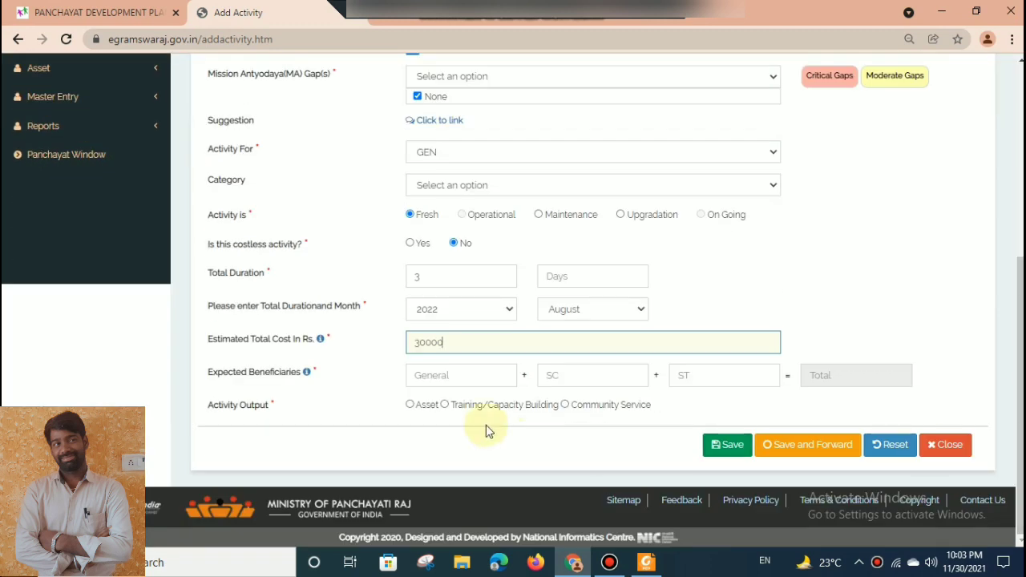
pyautogui.click(436, 376)
pyautogui.write('1000')
pyautogui.press('Tab')
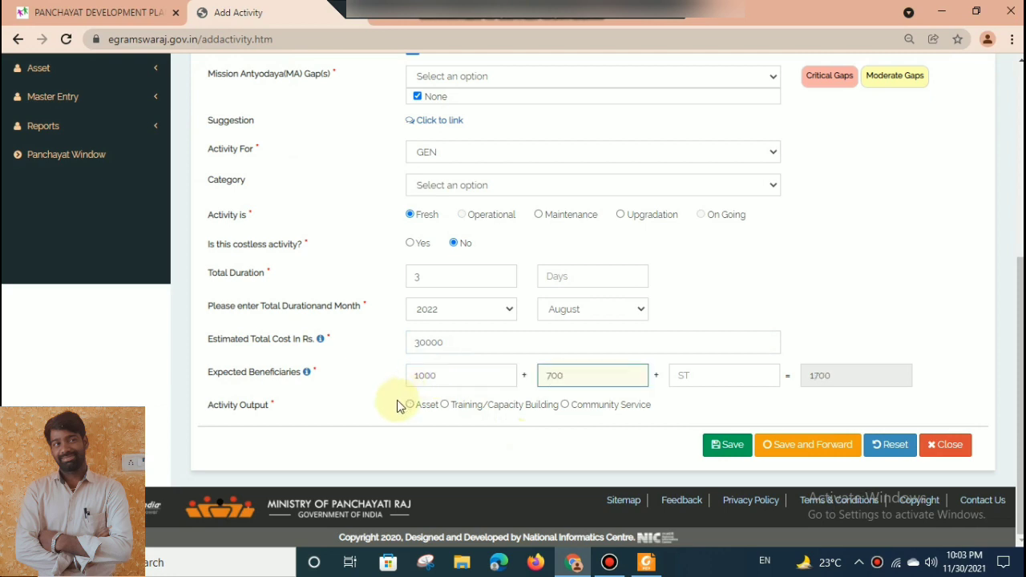
# Choose Asset as the activity output and set the asset type to Immovable.
pyautogui.click(410, 404)
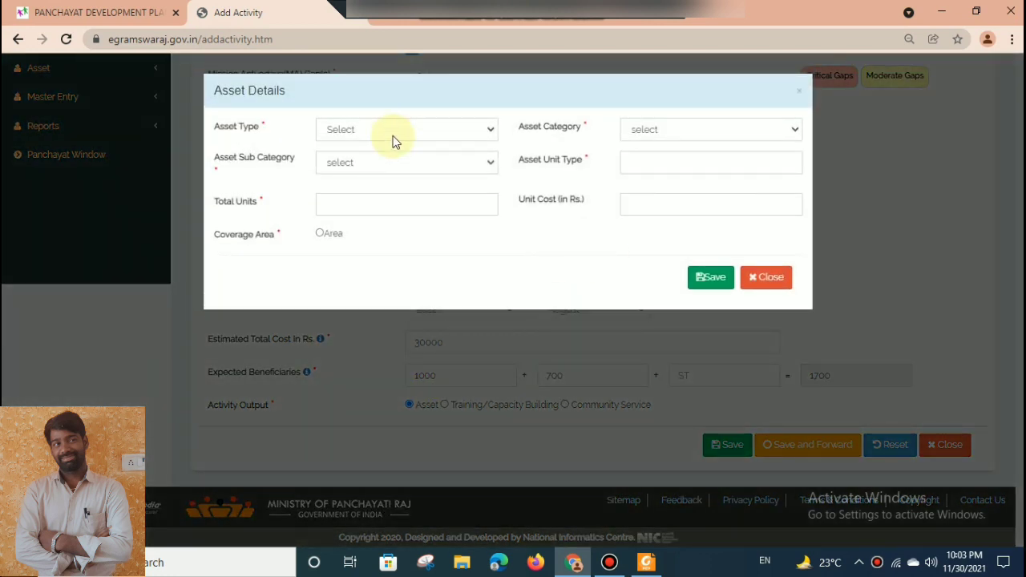
pyautogui.click(392, 134)
pyautogui.click(383, 174)
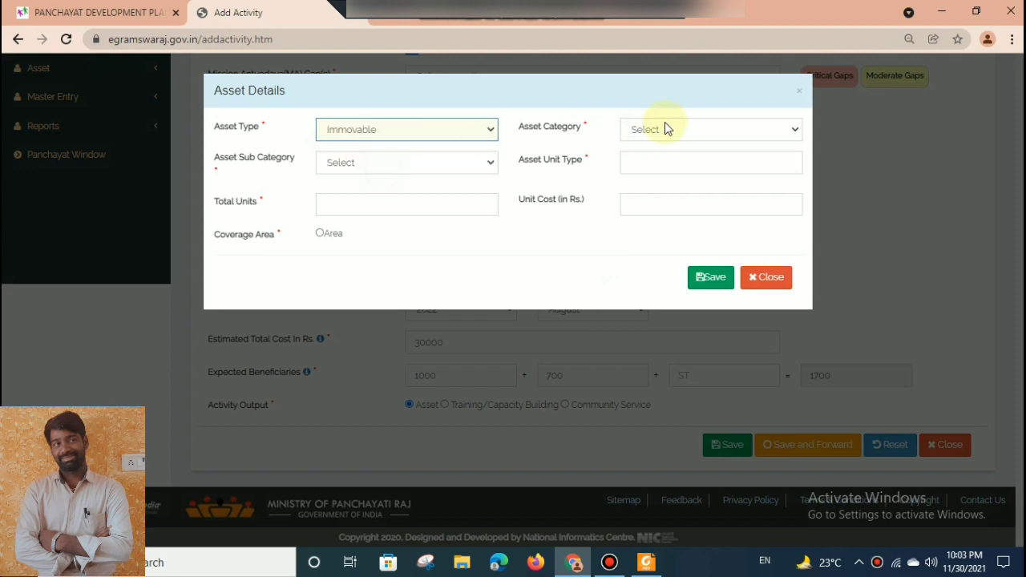
pyautogui.click(672, 128)
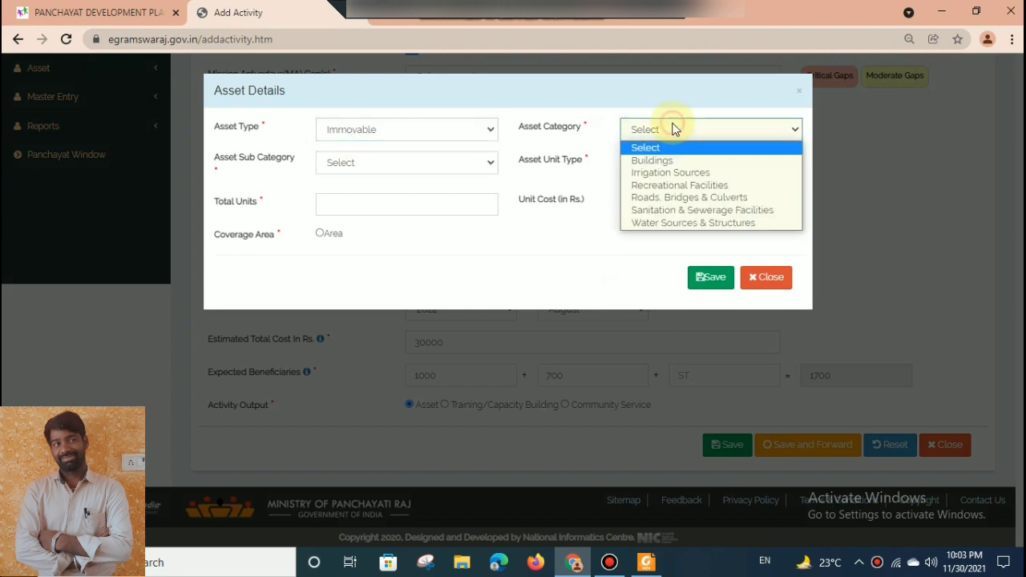
pyautogui.click(666, 224)
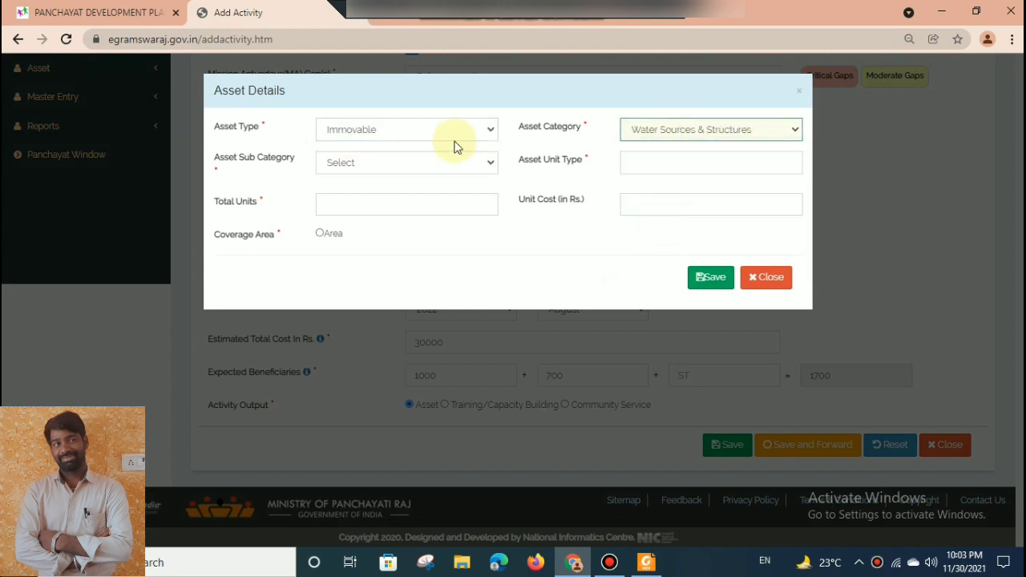
pyautogui.click(405, 169)
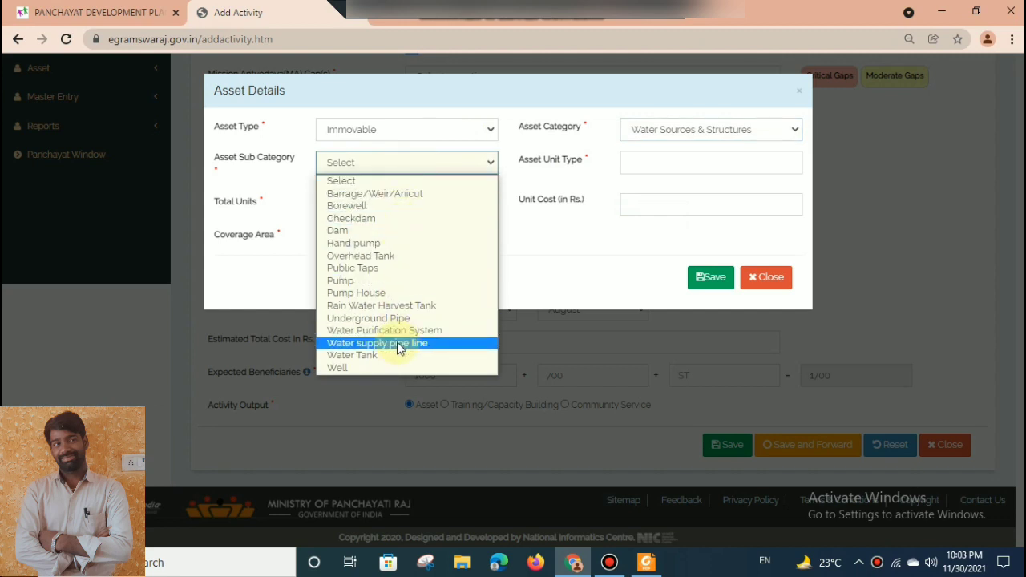
# Set the asset category to Sanitation & Sewerage Facilities, the sub category to Drainage, and the total units to 100 meters.
pyautogui.click(686, 137)
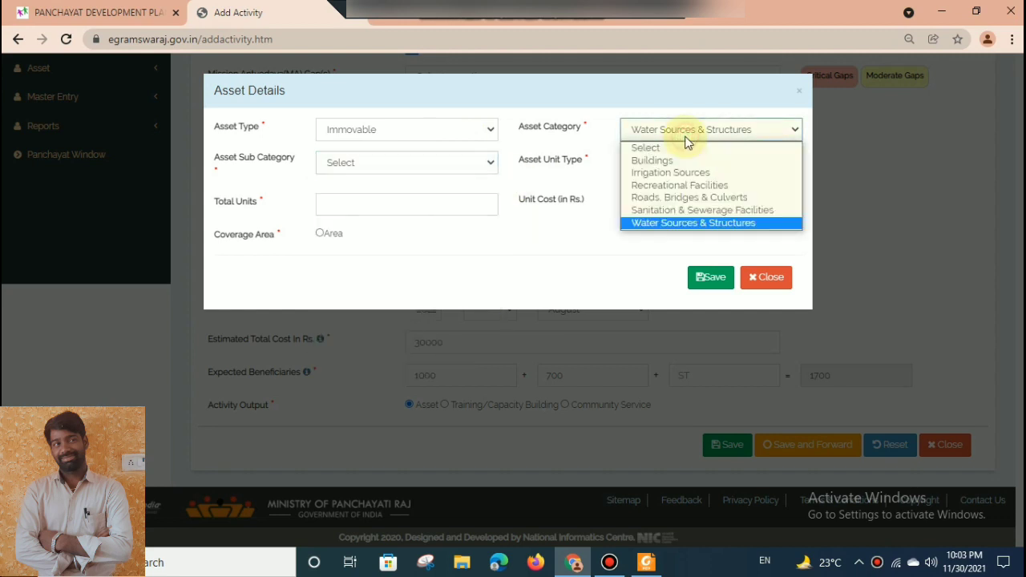
pyautogui.click(673, 210)
pyautogui.click(367, 162)
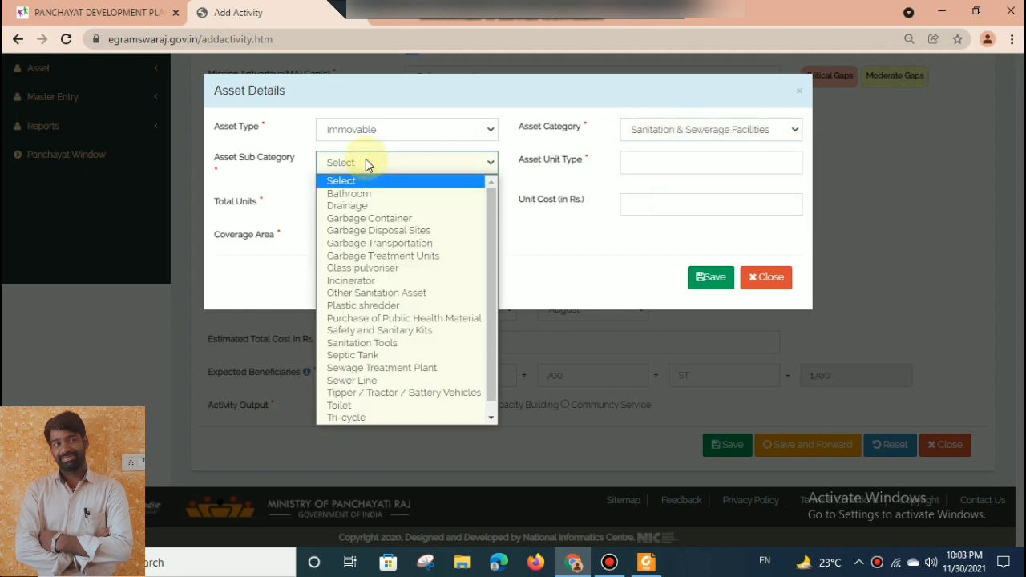
pyautogui.click(365, 201)
pyautogui.click(346, 206)
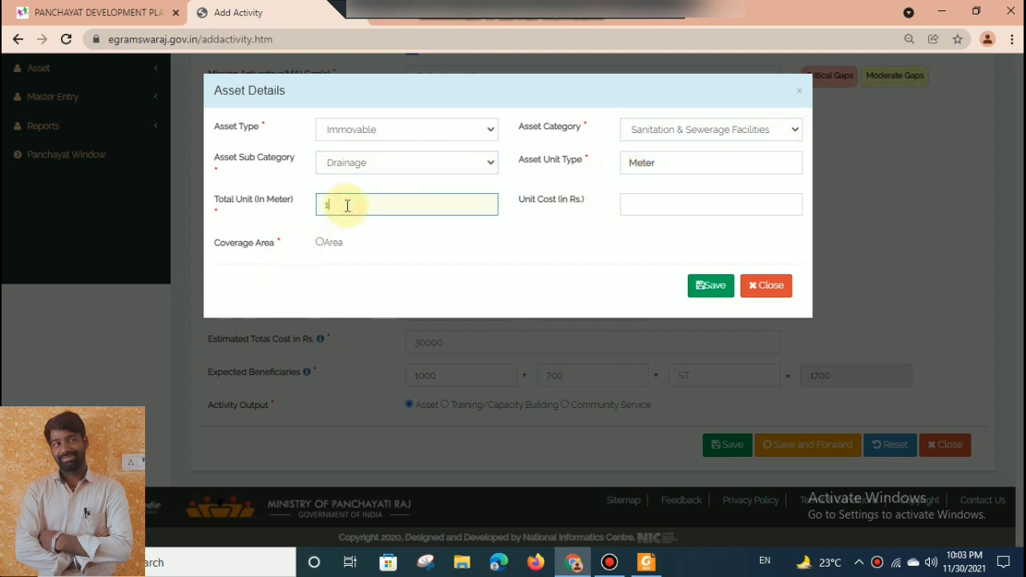
pyautogui.write('100')
pyautogui.press('Tab')
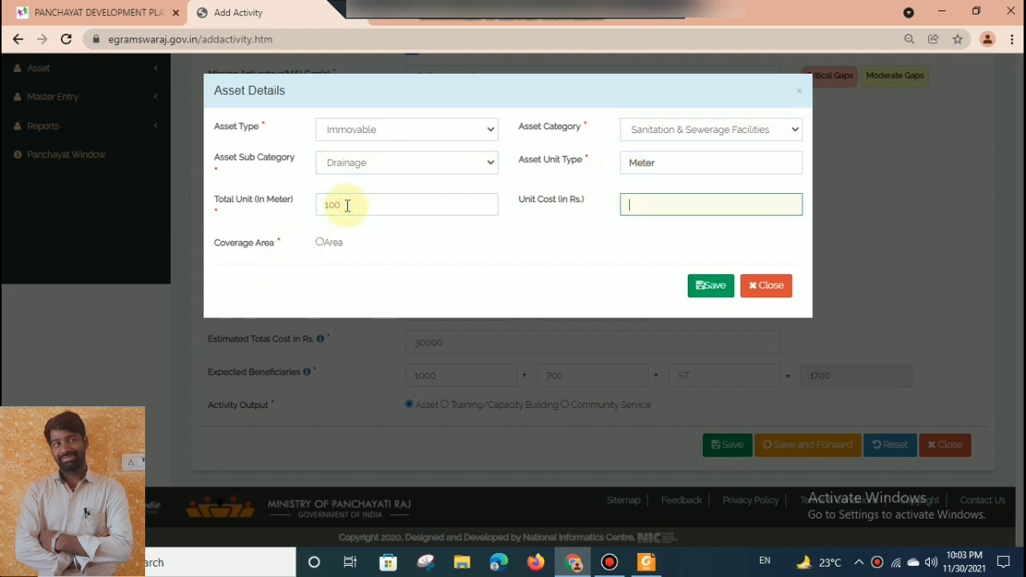
# Set the asset's coverage area to the census village Kanagudur with 1 unit.
pyautogui.click(319, 243)
pyautogui.click(304, 289)
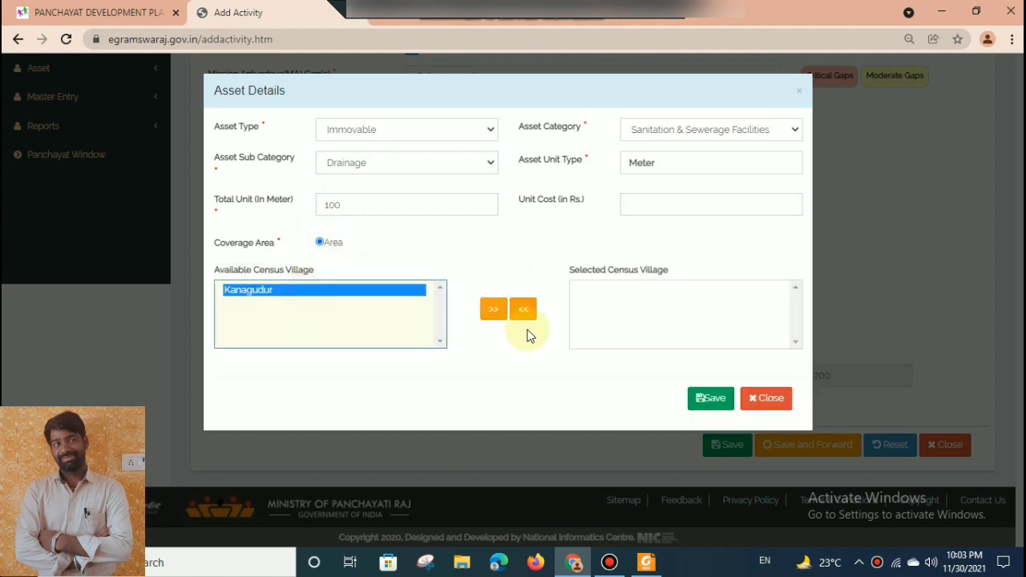
pyautogui.click(493, 311)
pyautogui.click(521, 427)
pyautogui.write('1')
pyautogui.scroll(-2, 520, 425)
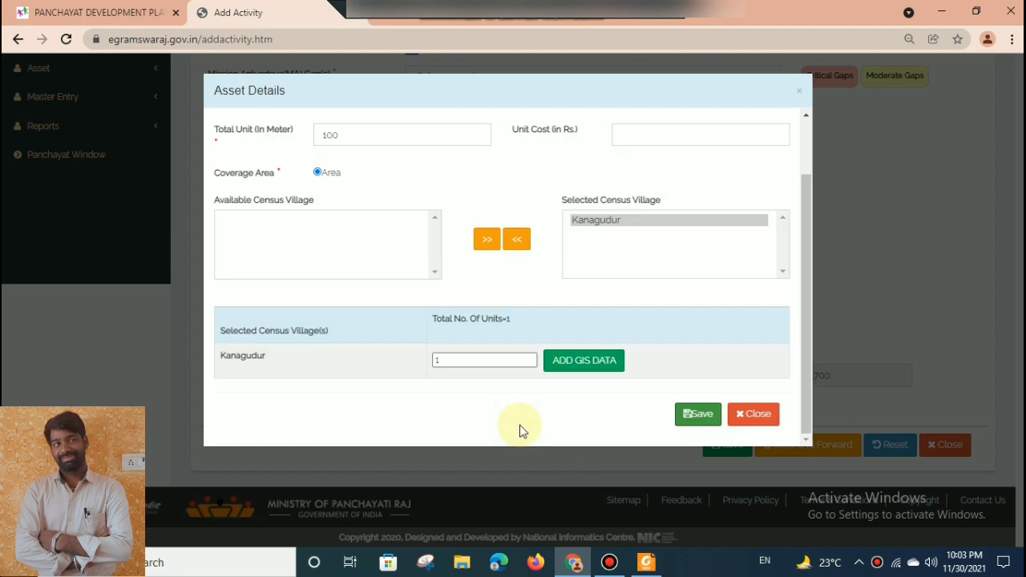
# Save the asset details, and save and forward the Drains pending works activity to the planner.
pyautogui.click(691, 416)
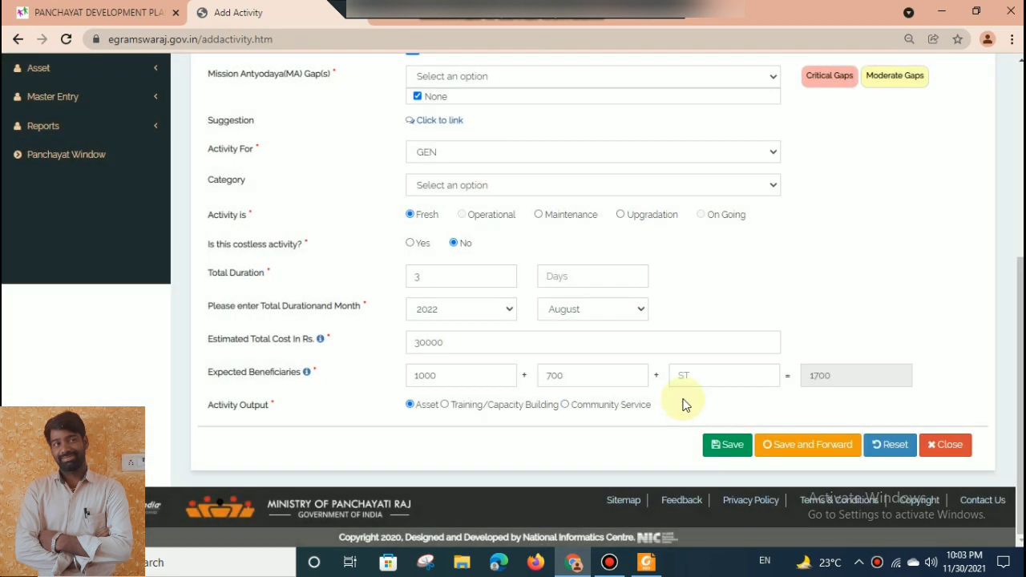
pyautogui.click(813, 459)
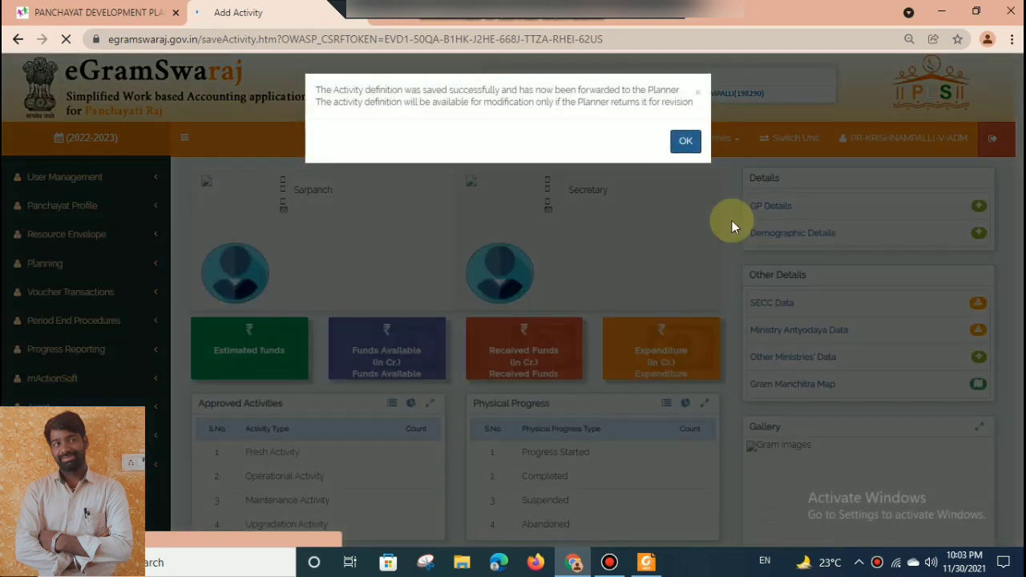
pyautogui.click(684, 135)
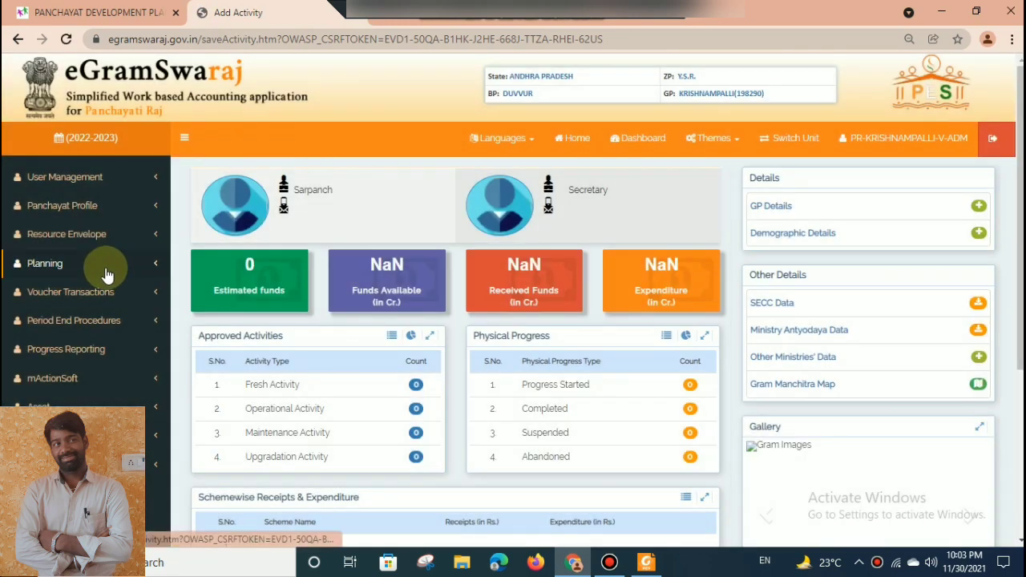
# List the development plans with status Plan Pending and open the Main plan for modification.
pyautogui.click(42, 266)
pyautogui.click(79, 324)
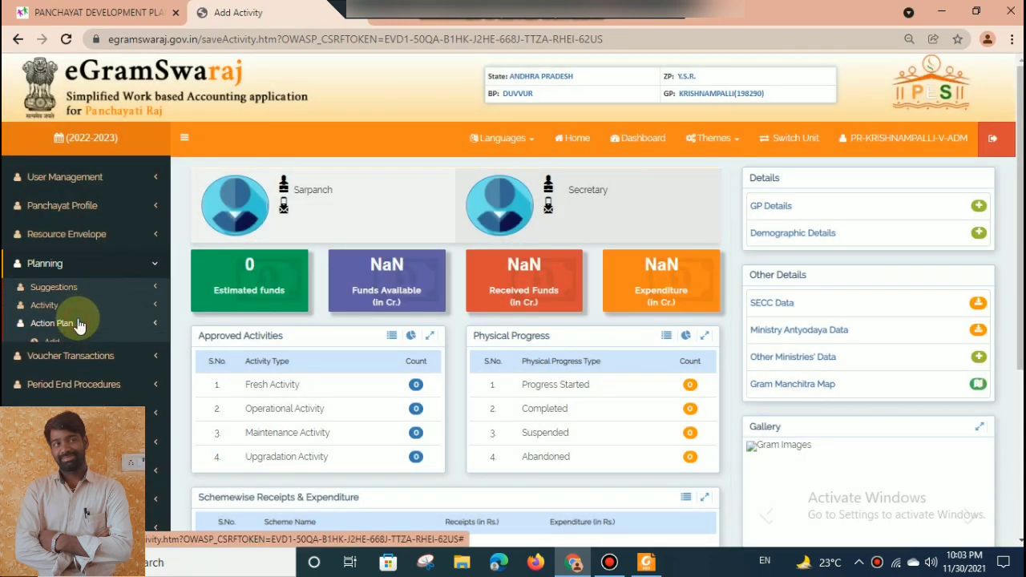
pyautogui.click(67, 362)
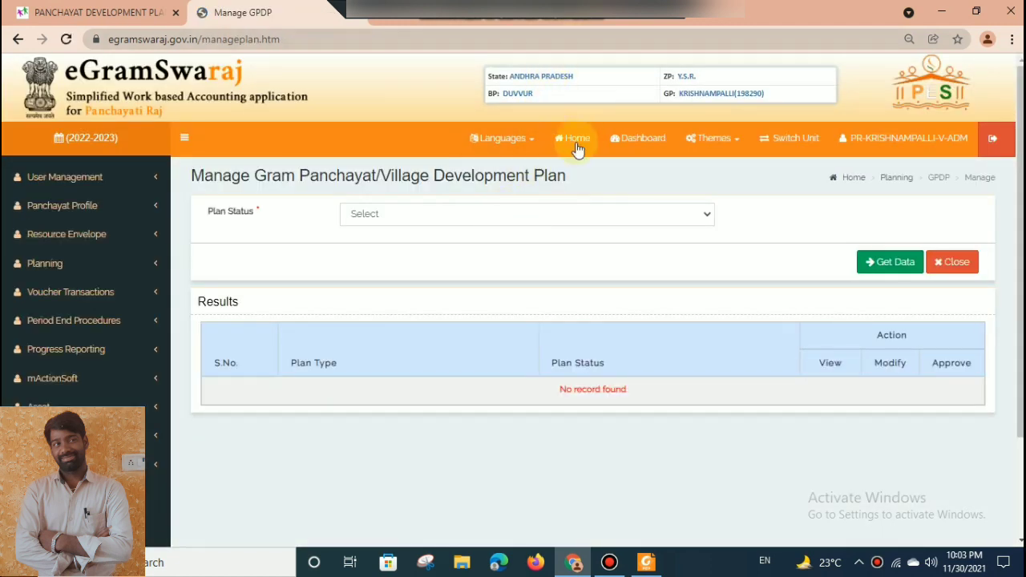
pyautogui.click(534, 210)
pyautogui.click(509, 246)
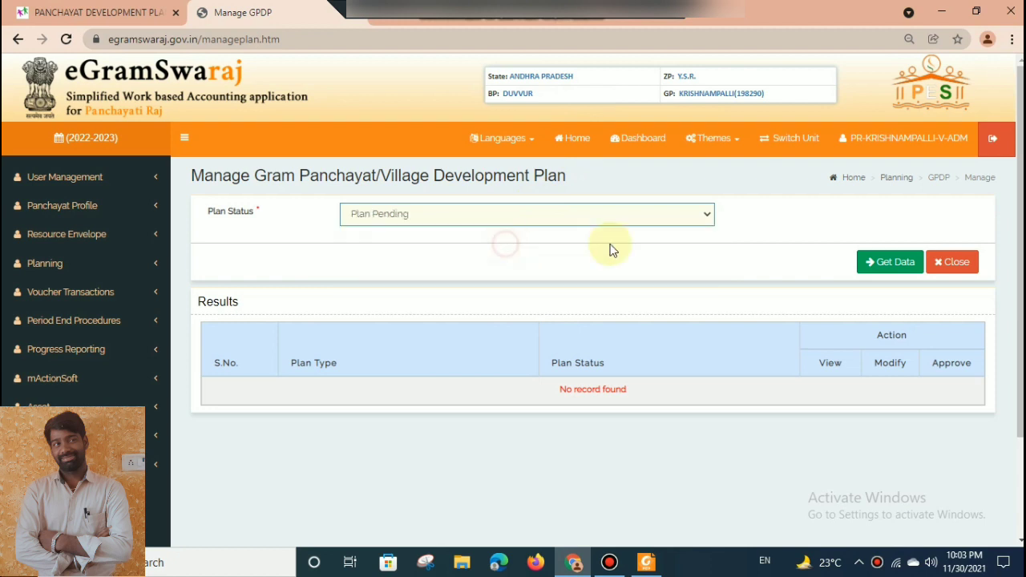
pyautogui.click(882, 263)
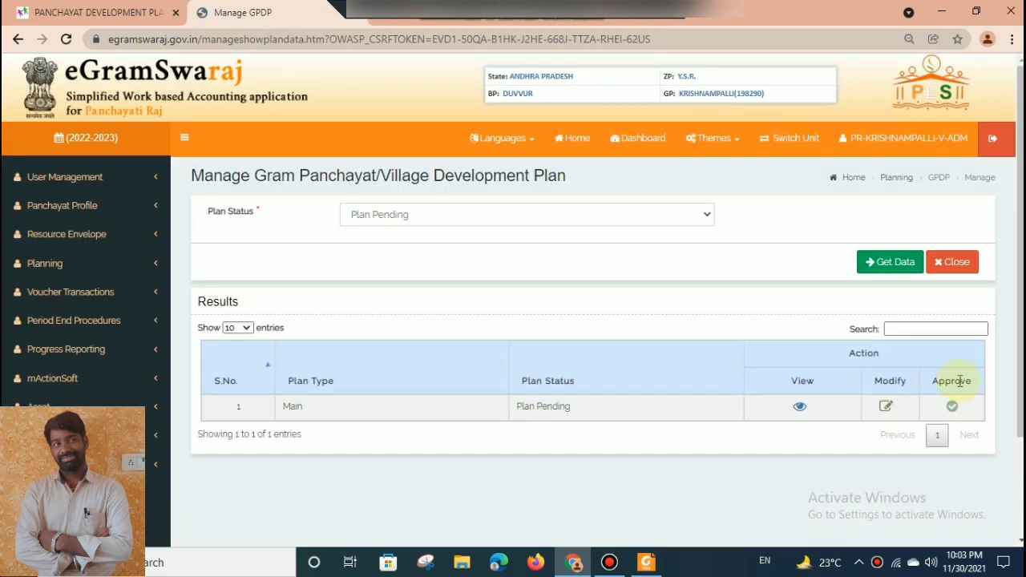
pyautogui.click(886, 406)
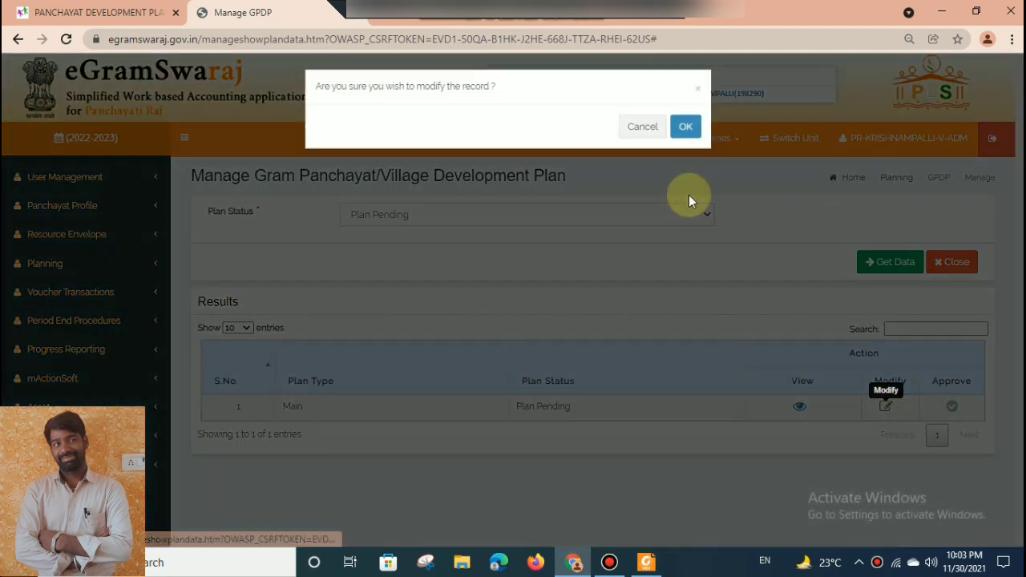
pyautogui.click(683, 131)
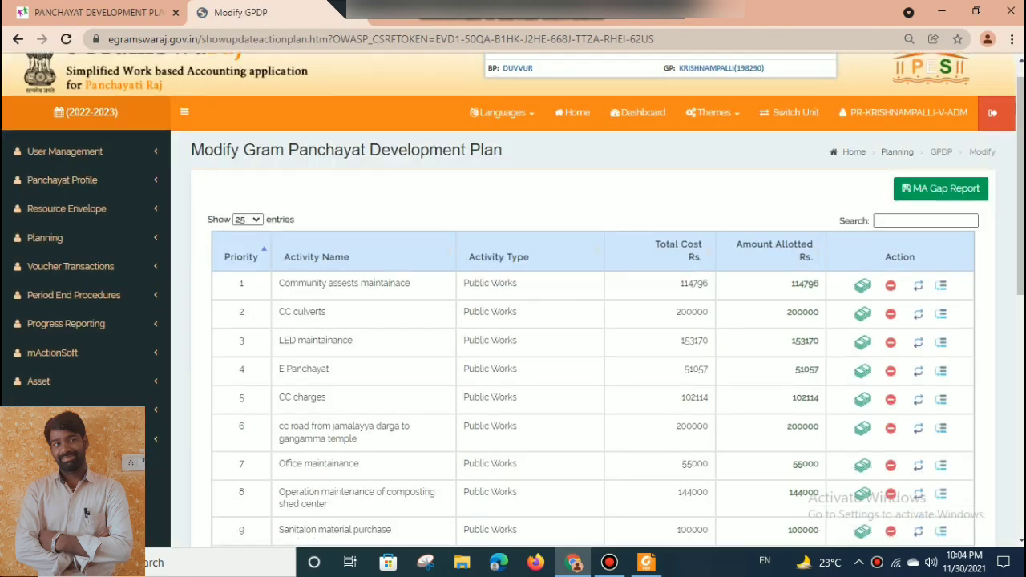
# Include the Drains pending works and Drains completipn activities in the development plan.
pyautogui.scroll(-5, 750, 324)
pyautogui.moveTo(1021, 377); pyautogui.dragTo(1020, 378)
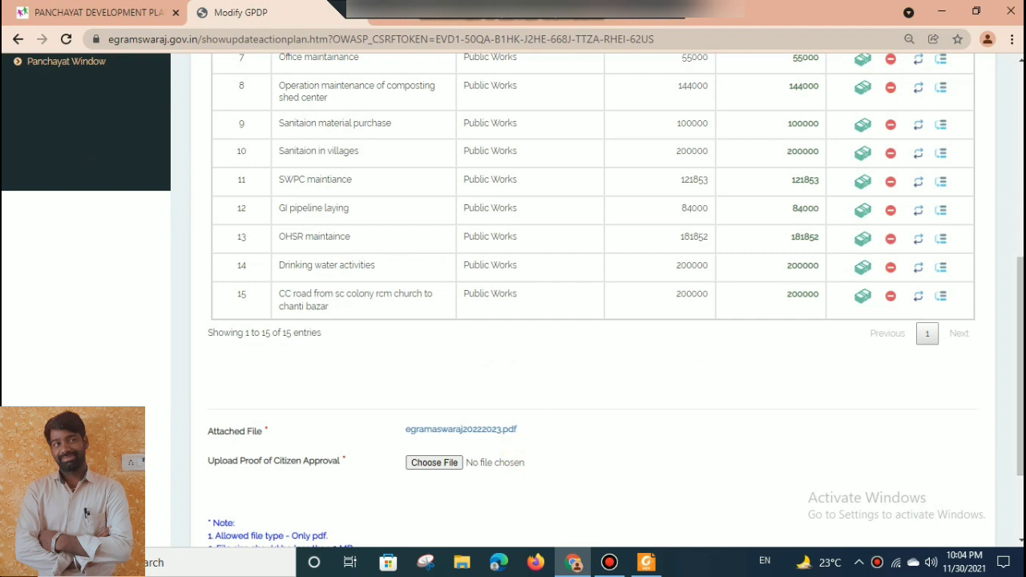
pyautogui.scroll(-3, 666, 401)
pyautogui.click(666, 444)
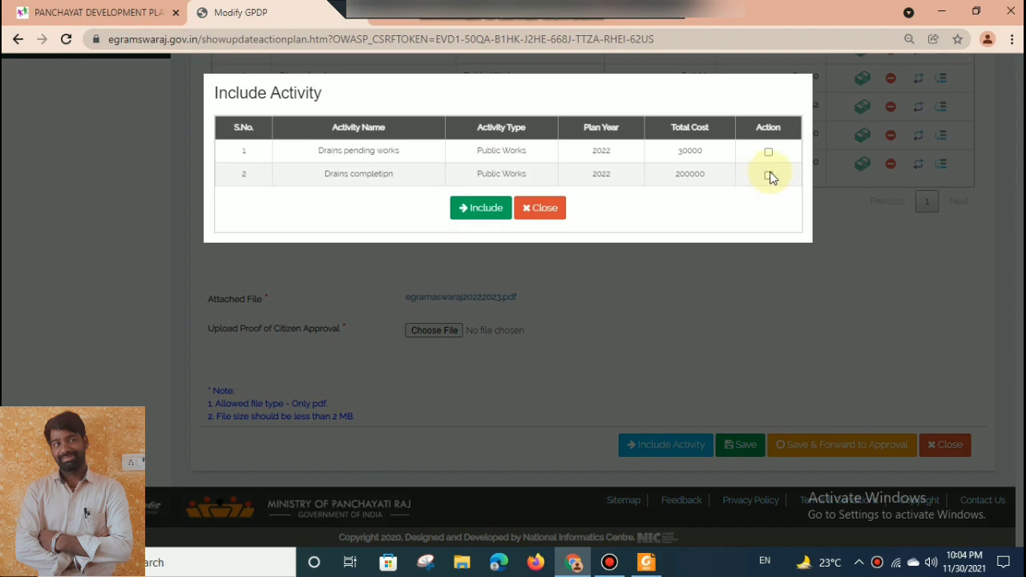
pyautogui.click(769, 174)
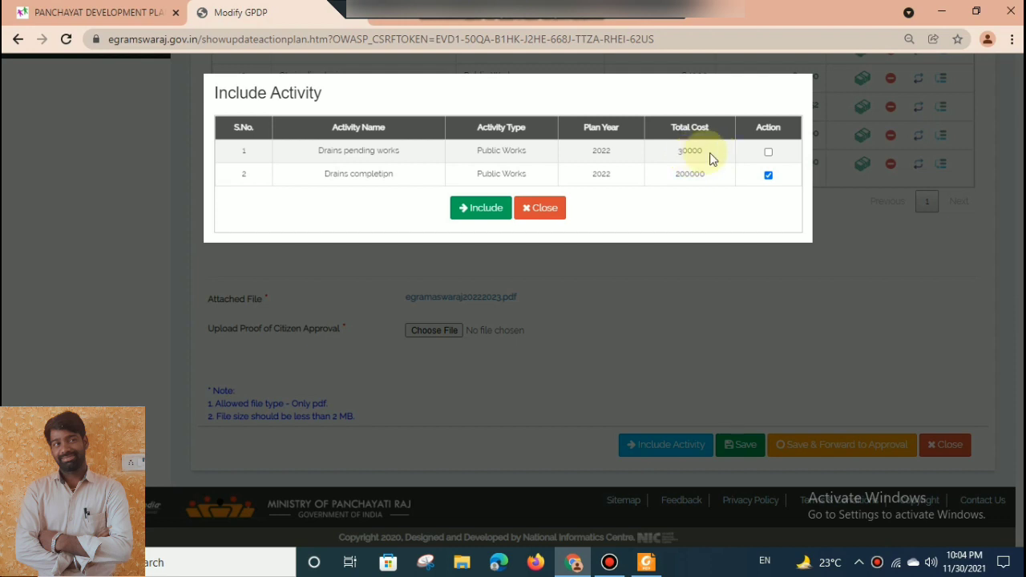
pyautogui.click(768, 154)
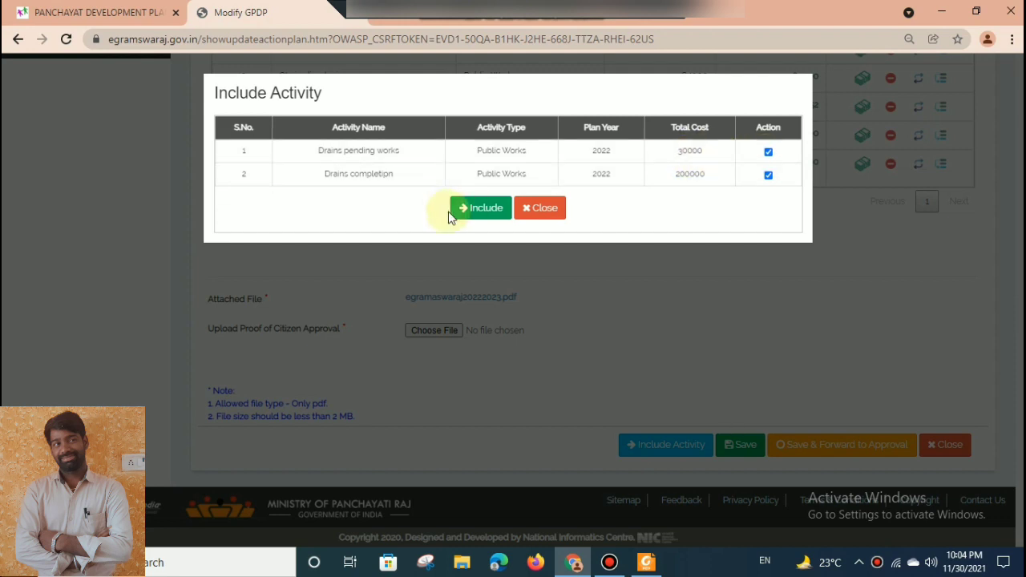
pyautogui.click(478, 208)
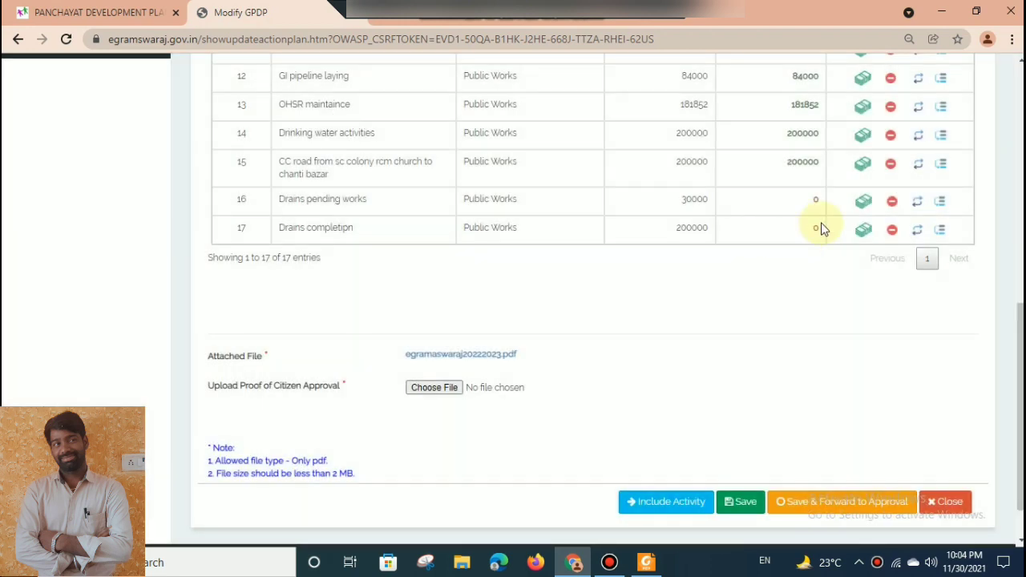
# Allocate Rs. 200000 to the Drains completipn activity from the XV Finance Commission Tied Grant, under Tied General.
pyautogui.click(863, 233)
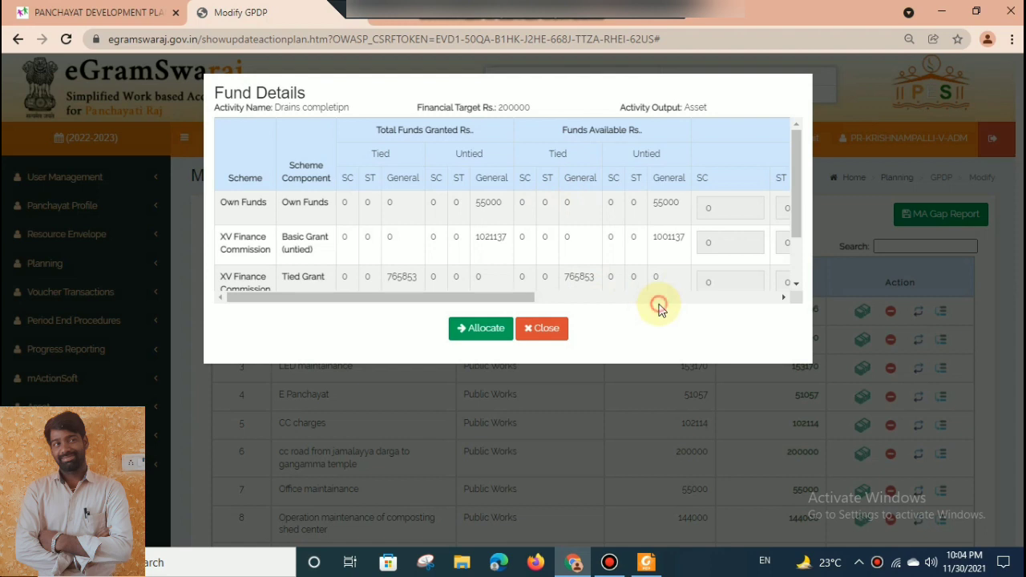
pyautogui.click(649, 298)
pyautogui.click(441, 282)
pyautogui.write('200000')
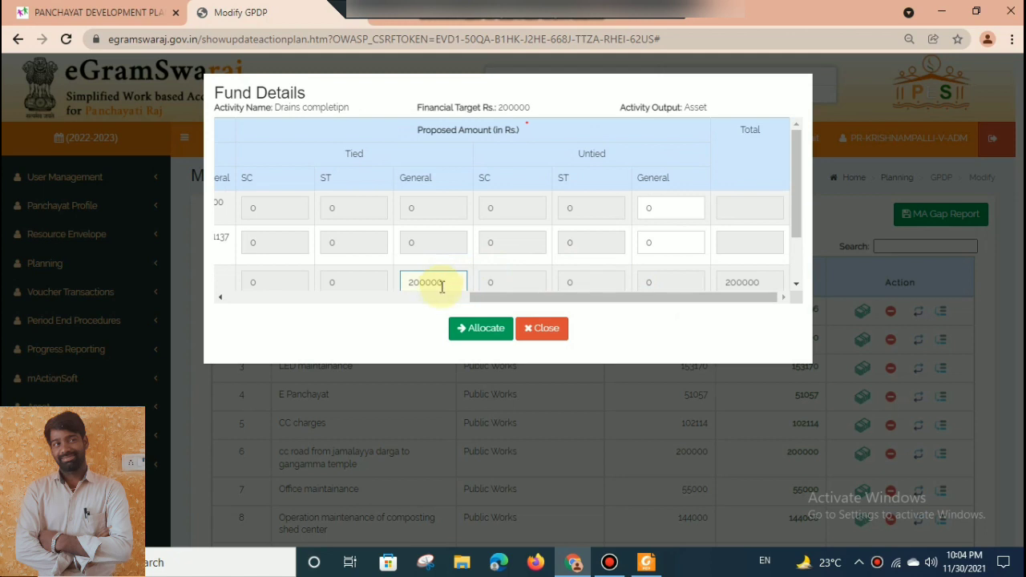
pyautogui.click(475, 328)
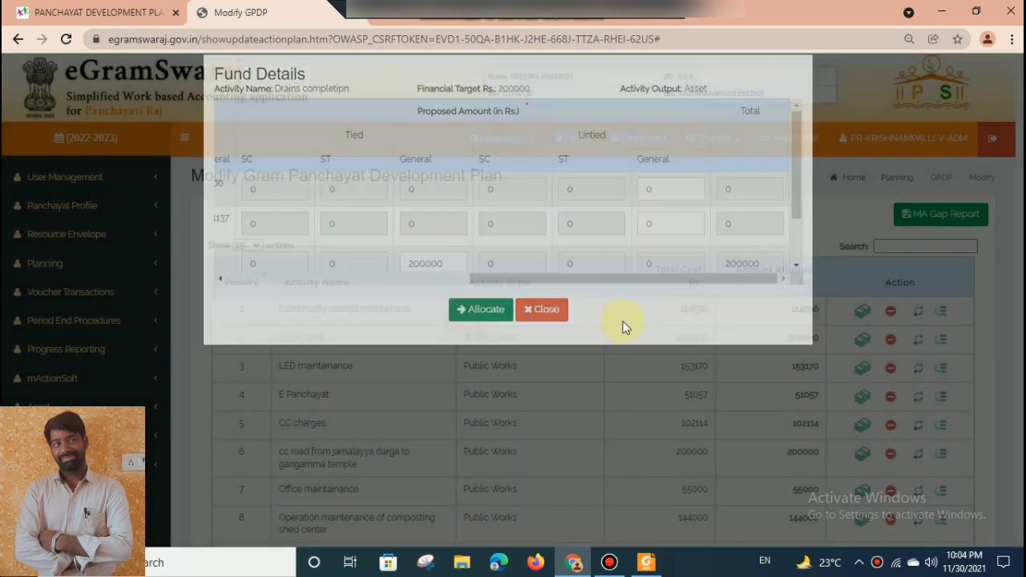
# Allocate Rs. 300000 to the Drains pending works activity from the XV Finance Commission Tied Grant, under Tied General.
pyautogui.moveTo(1017, 193); pyautogui.dragTo(1017, 386)
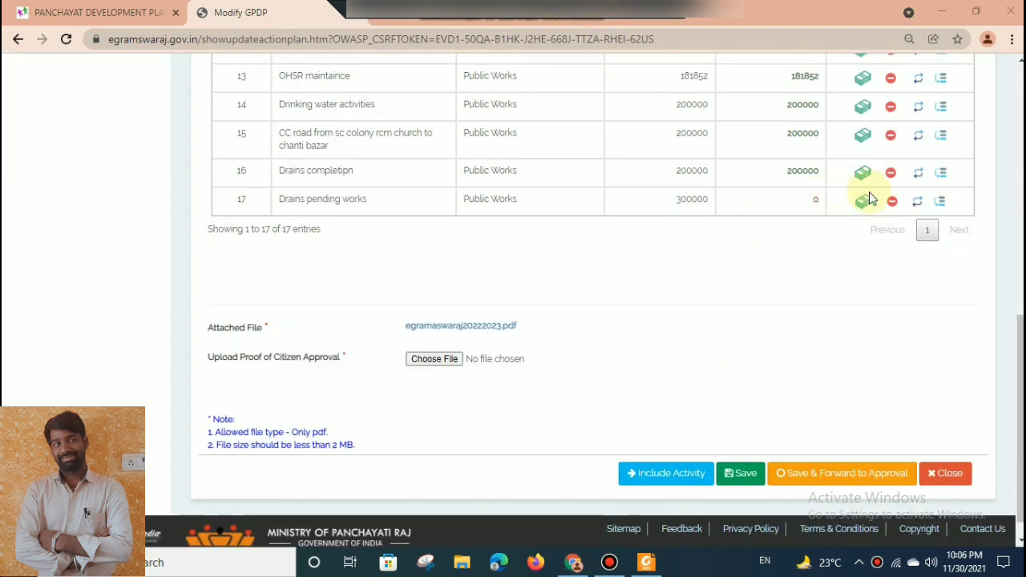
pyautogui.click(864, 200)
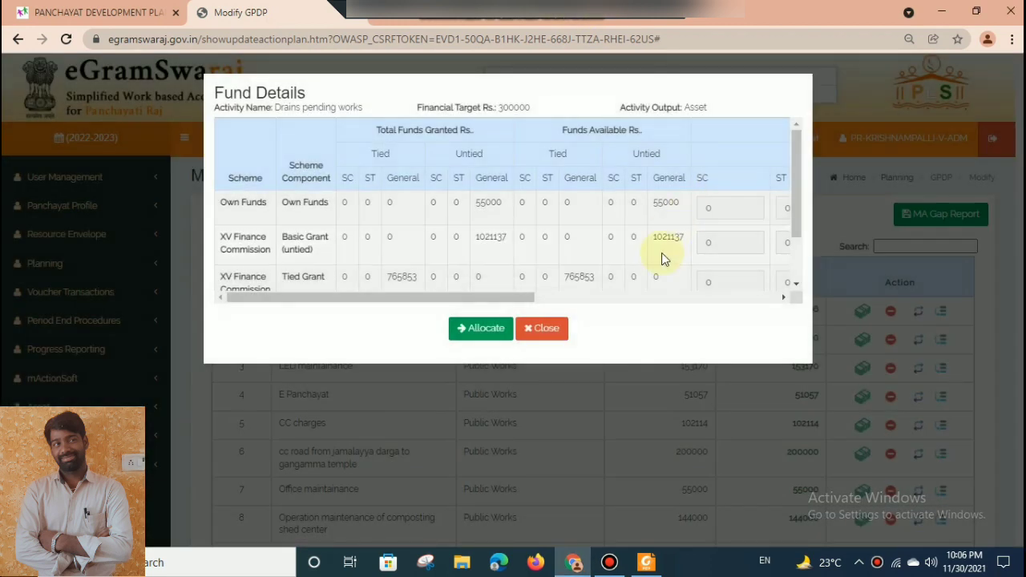
pyautogui.click(656, 298)
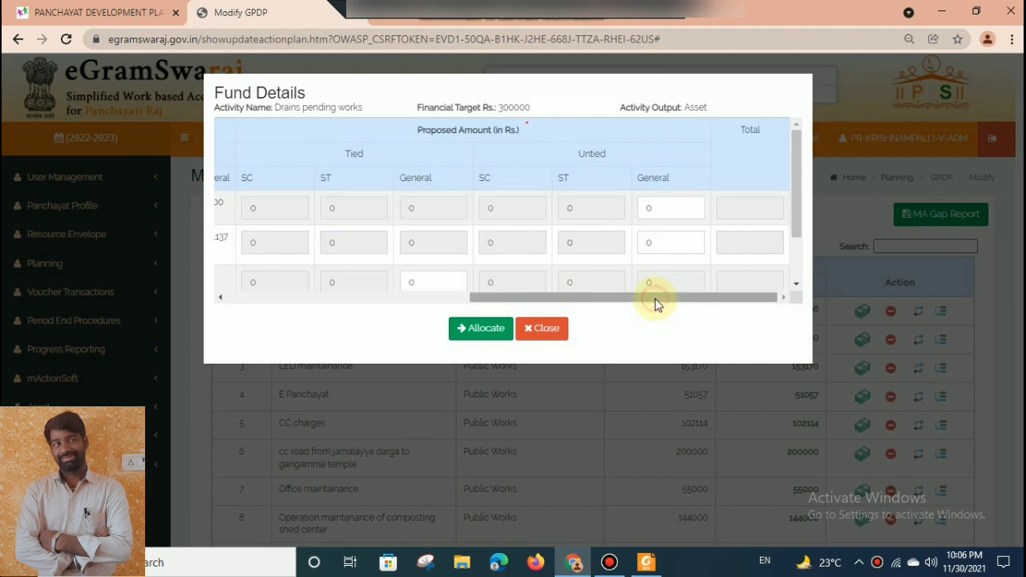
pyautogui.click(416, 280)
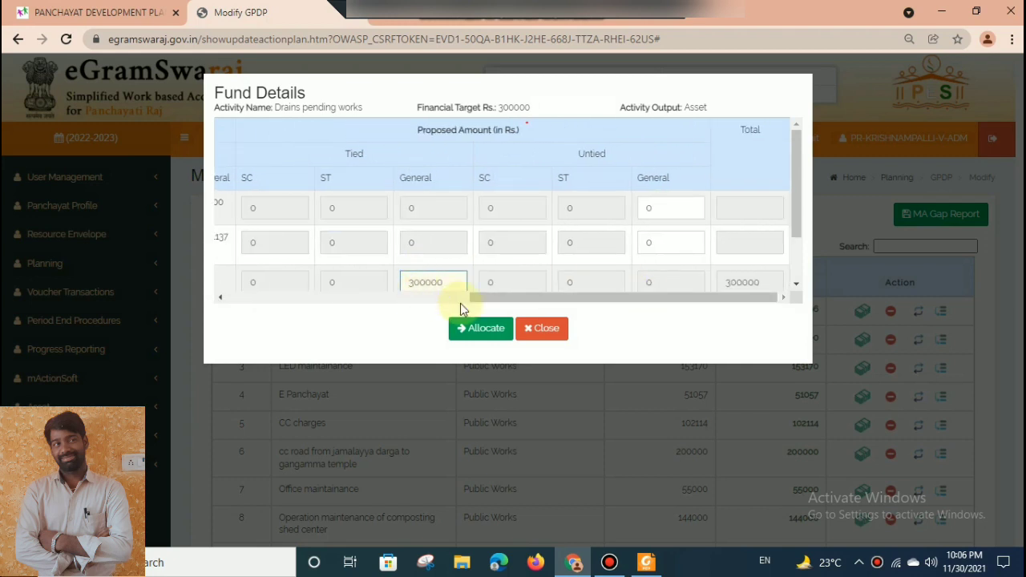
pyautogui.click(463, 328)
# Save the modified development plan and forward it for approval.
pyautogui.scroll(-5, 513, 321)
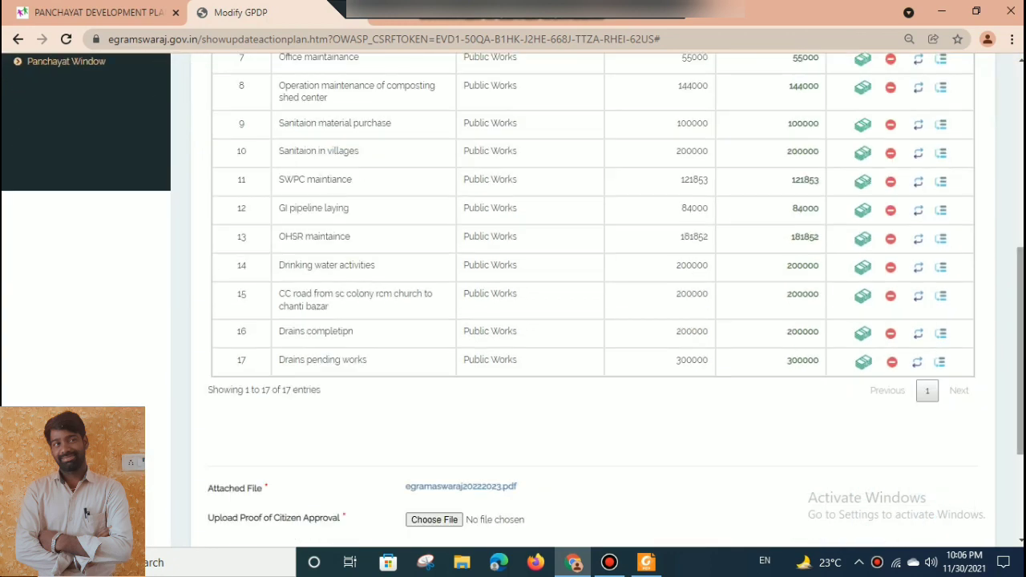
pyautogui.scroll(-2, 858, 447)
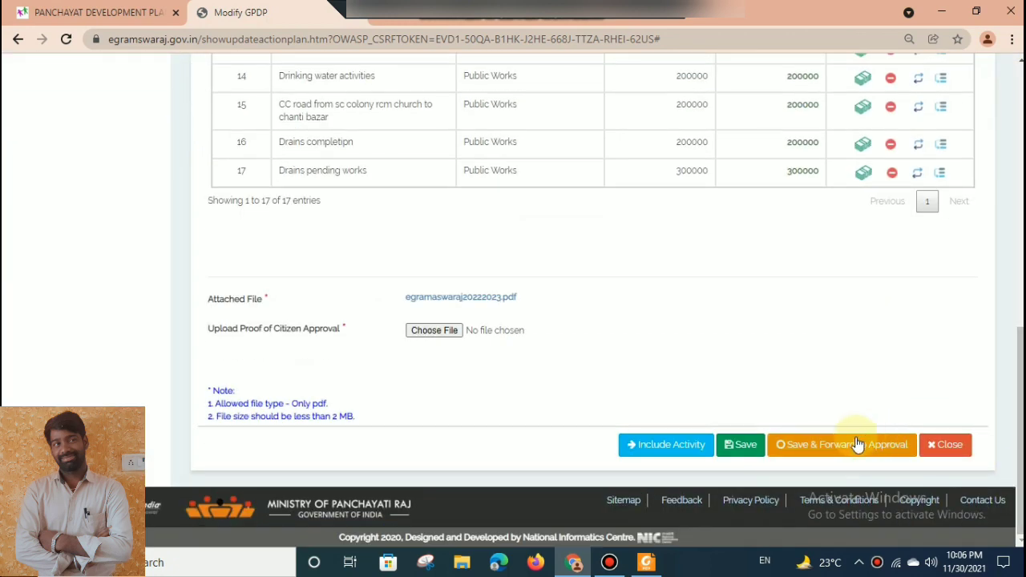
pyautogui.click(818, 456)
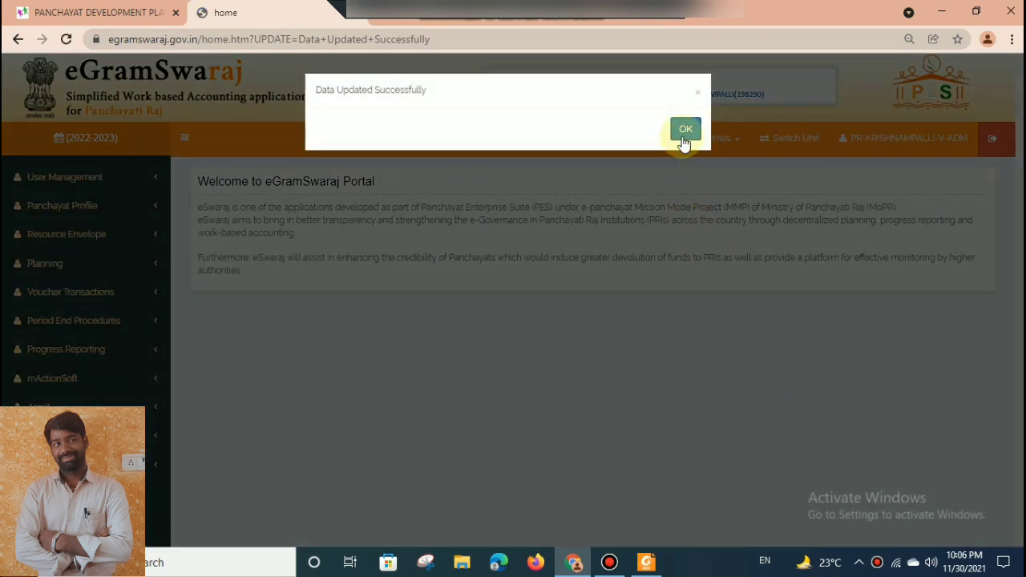
pyautogui.click(684, 142)
# Open the management page for the Gram Panchayat development plans again.
pyautogui.click(60, 265)
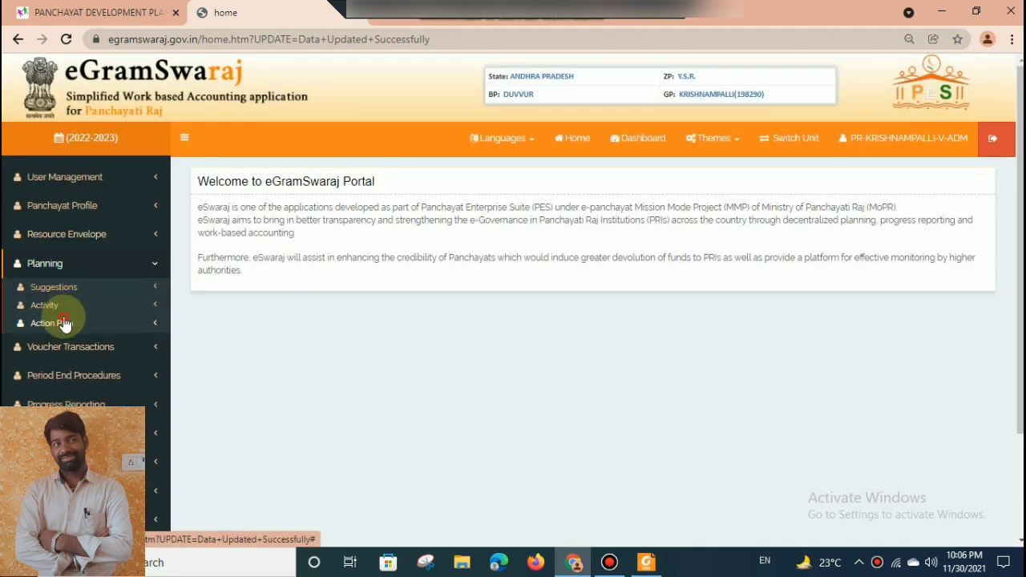
pyautogui.click(54, 323)
pyautogui.click(67, 362)
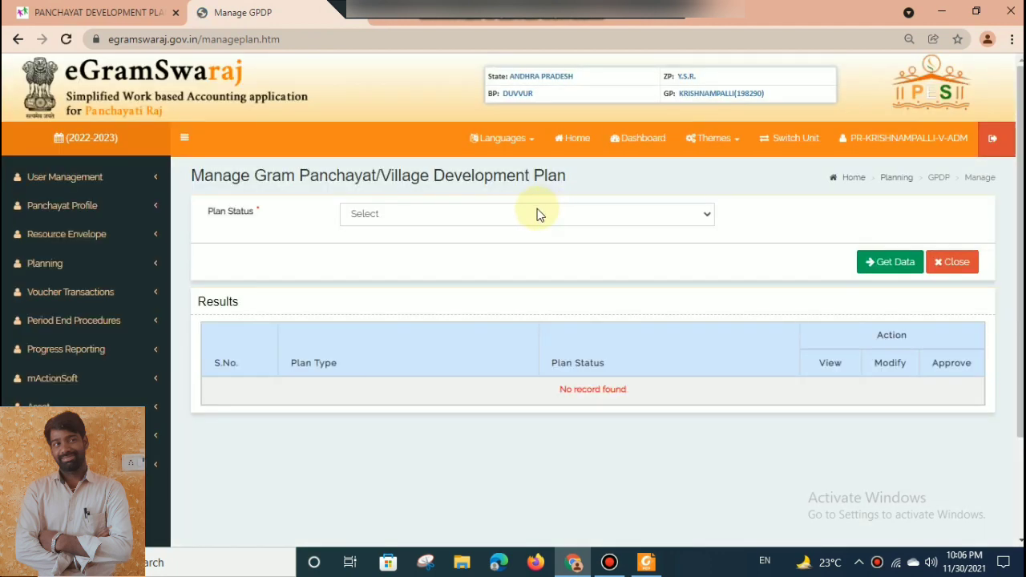
# Try to list the forwarded development plan under the status Plan Pending.
pyautogui.click(536, 213)
pyautogui.click(519, 244)
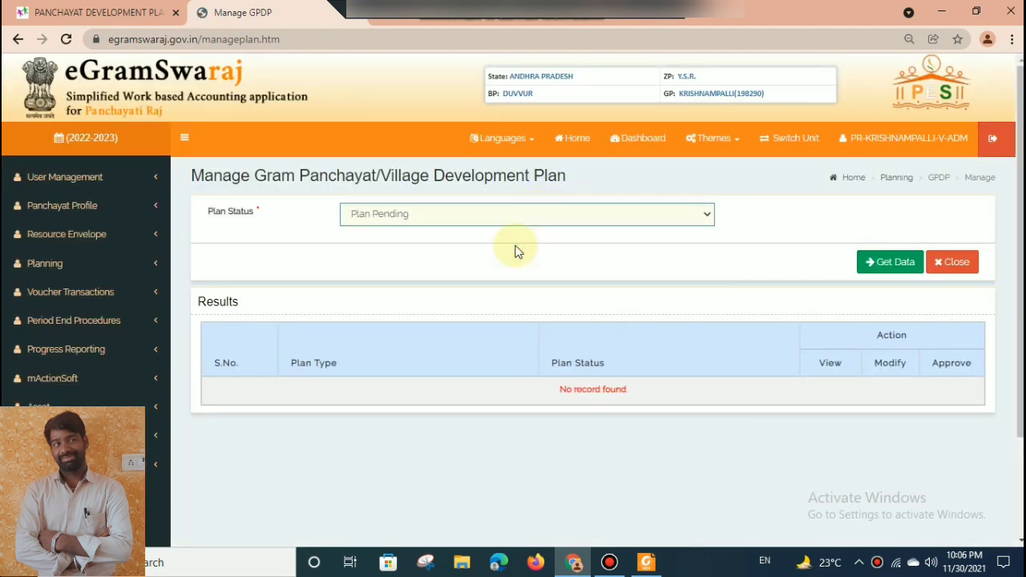
pyautogui.click(872, 263)
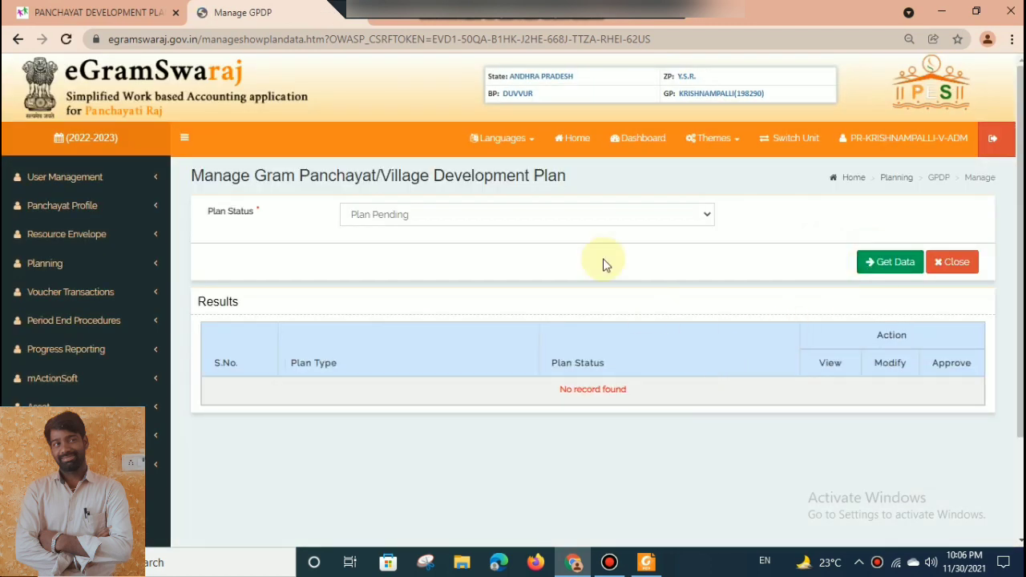
# List the plans with status Plan Pending for Approval and open the Main plan's final approval form.
pyautogui.click(571, 217)
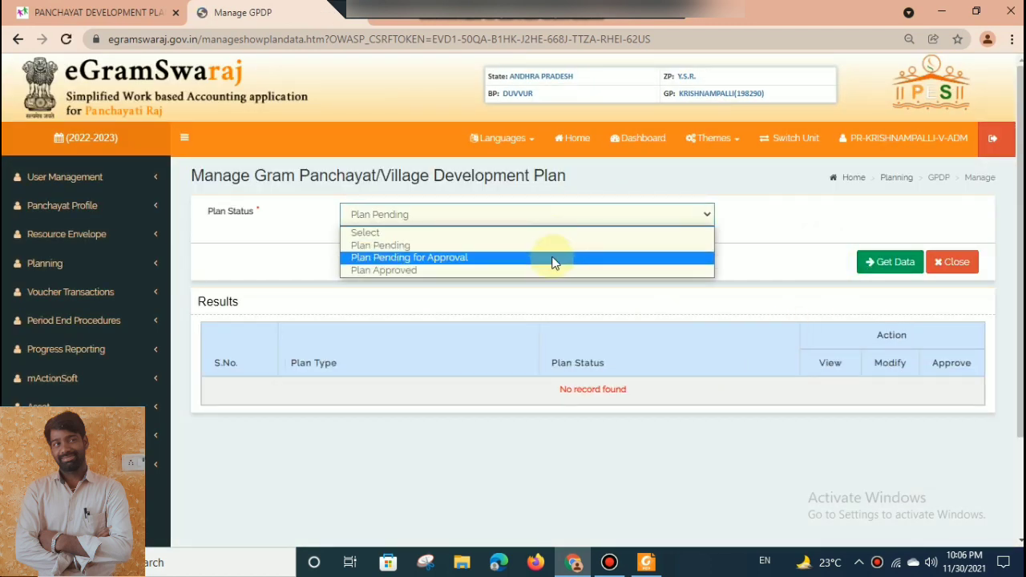
pyautogui.click(551, 259)
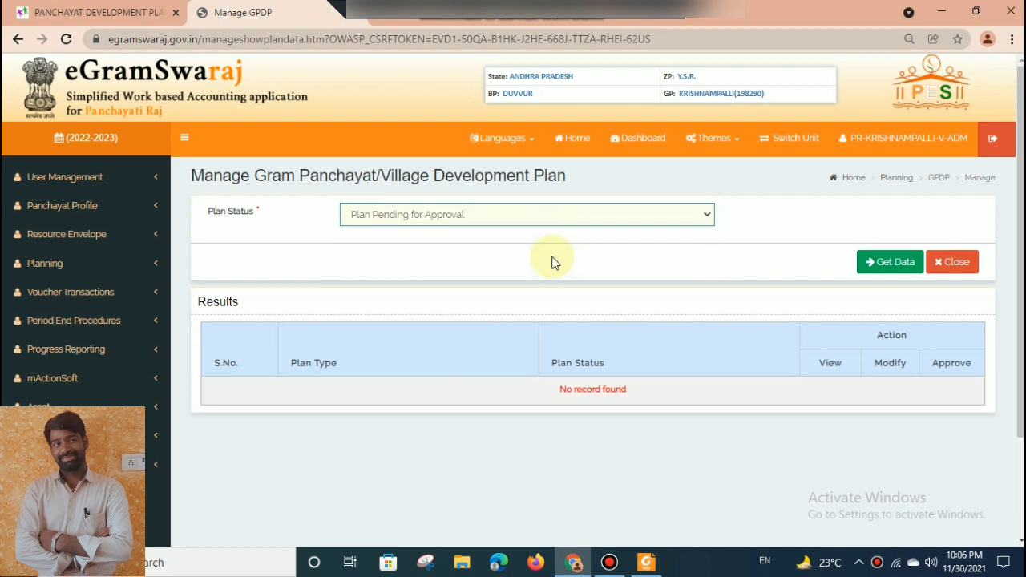
pyautogui.click(880, 266)
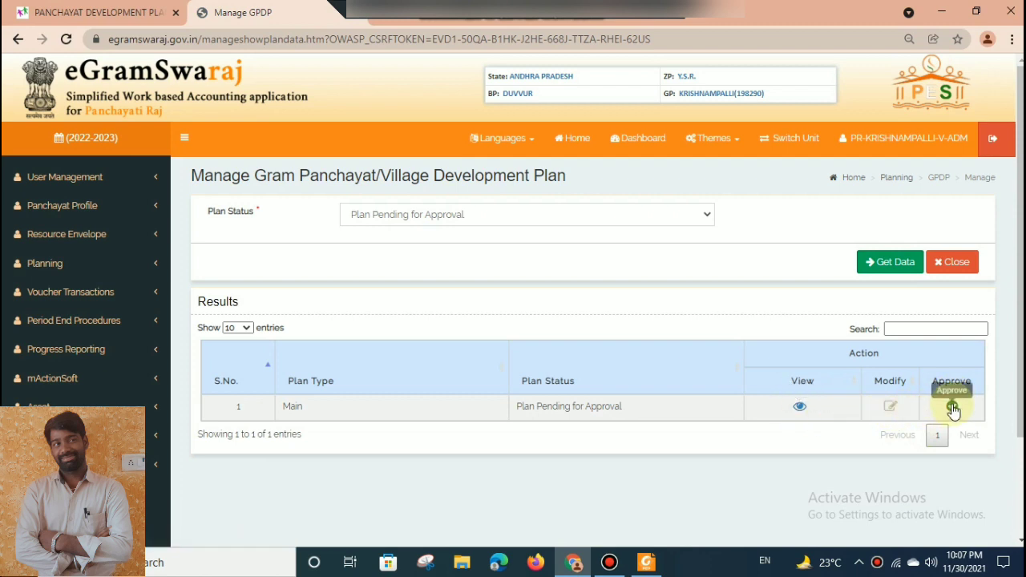
pyautogui.click(953, 409)
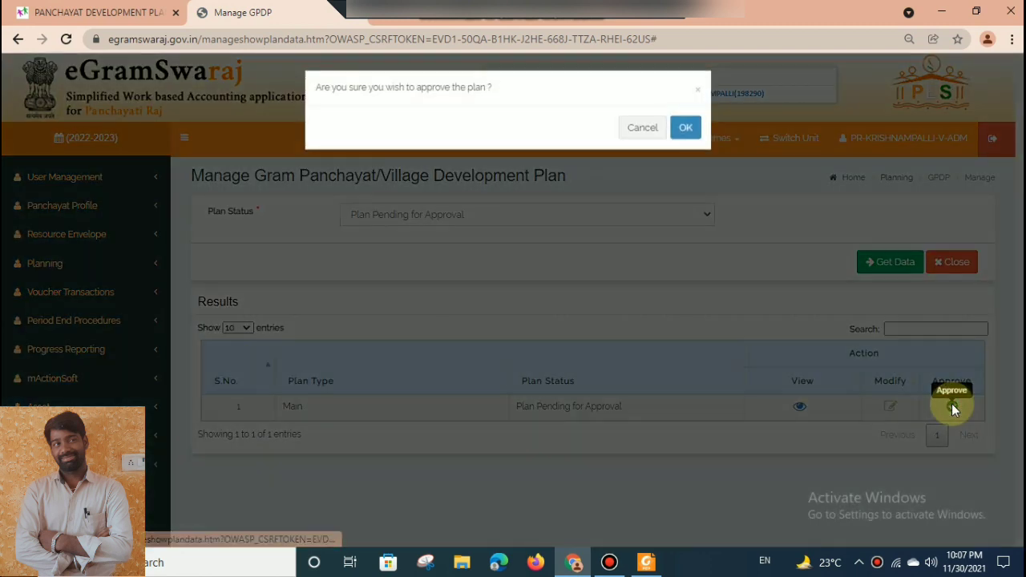
pyautogui.click(686, 133)
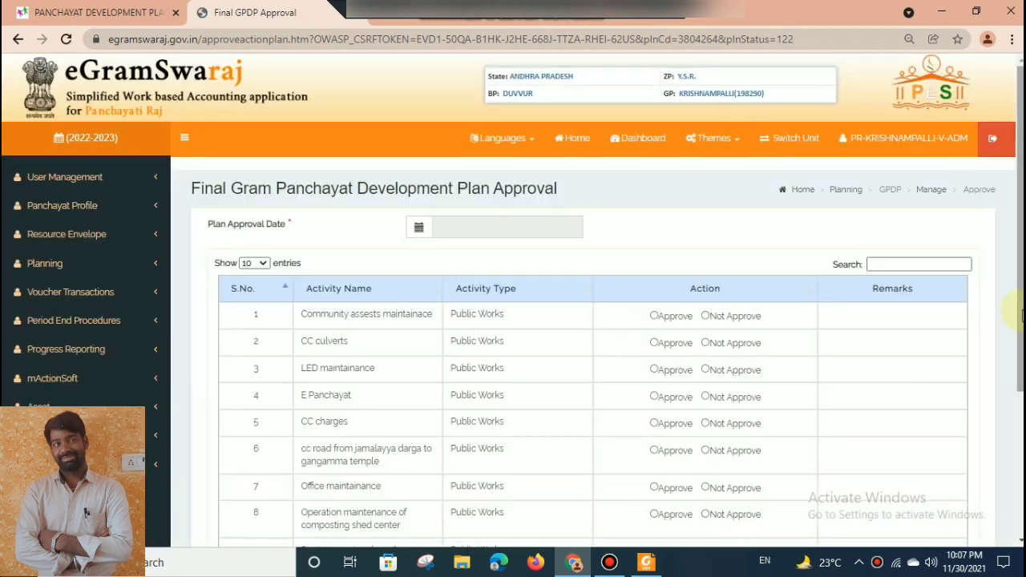
# Mark all 17 activities of the plan as Approve in the final approval form.
pyautogui.scroll(-1, 1022, 315)
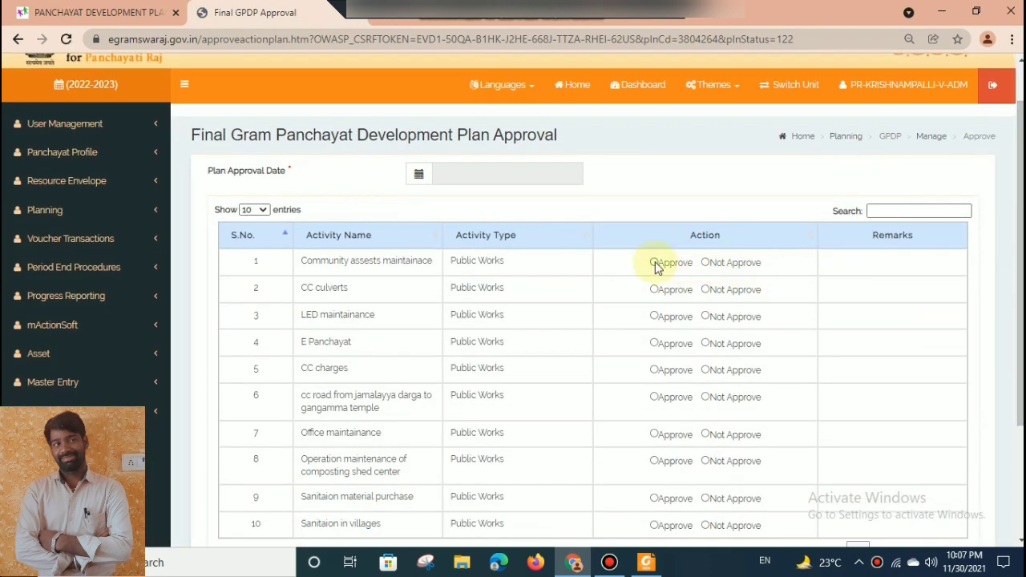
pyautogui.click(654, 263)
pyautogui.click(655, 290)
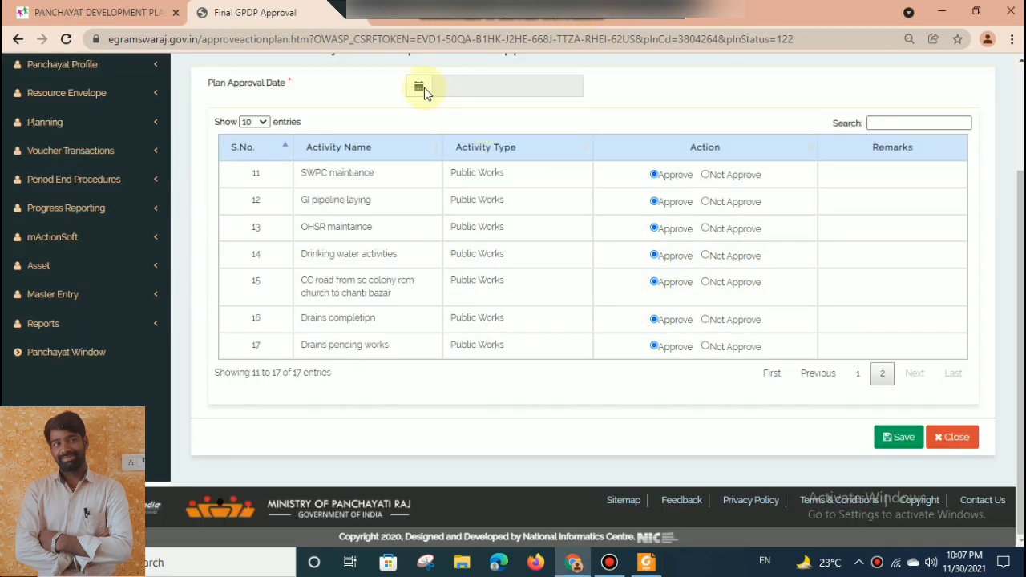
# Set the plan approval date to 30 November 2021, save the final approval and dismiss the resulting message.
pyautogui.click(451, 86)
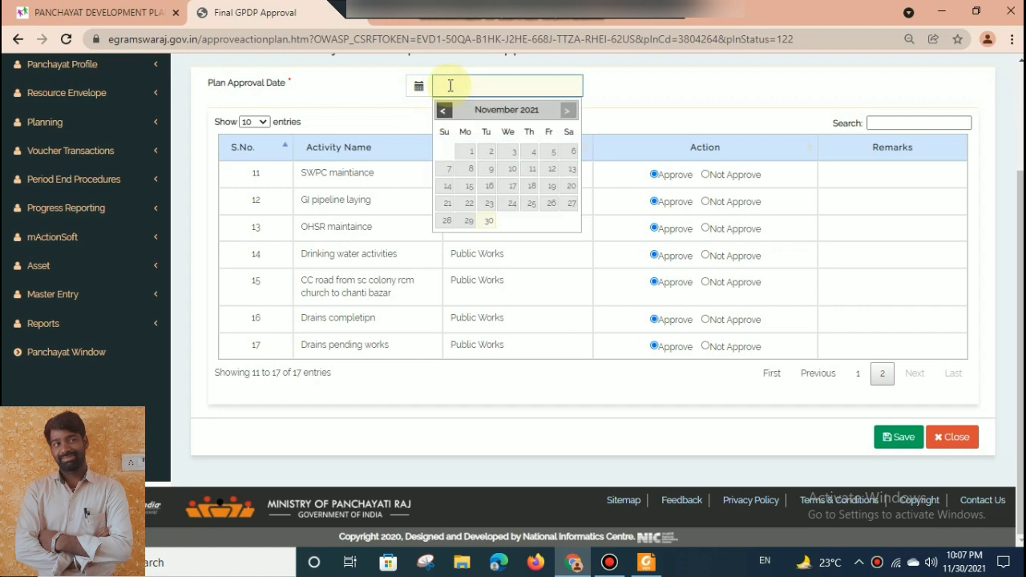
pyautogui.click(488, 220)
pyautogui.click(893, 443)
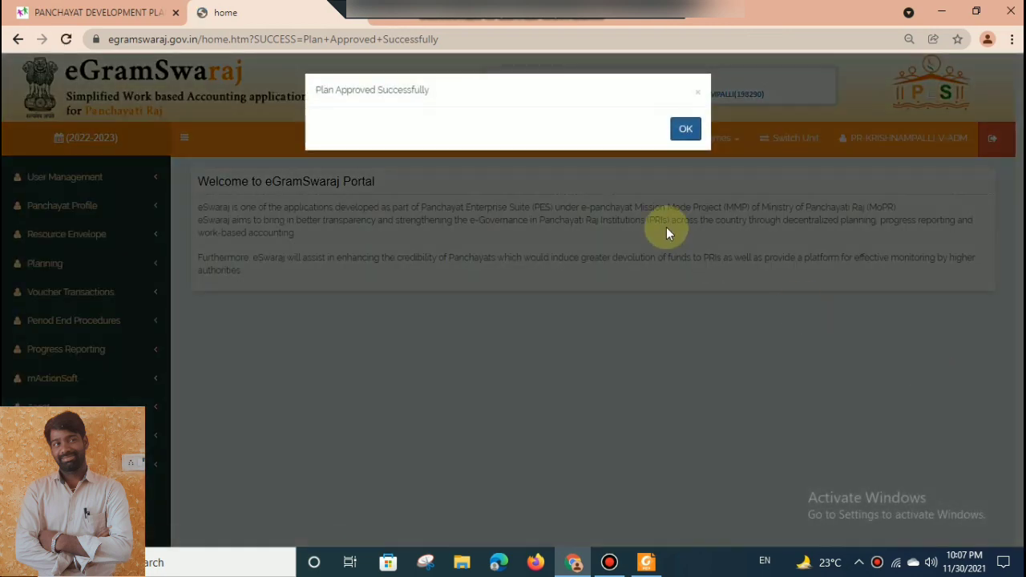
pyautogui.click(686, 130)
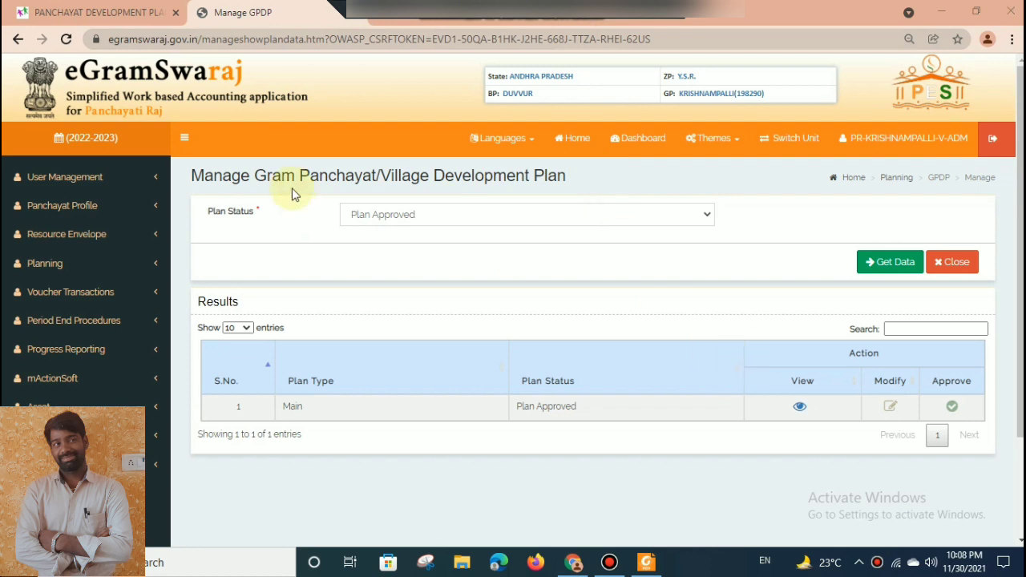
# Switch to the Panchayat Development Plan portal and open the report of final GPDPs uploaded in eGramSwaraj for 2022-2023.
pyautogui.click(32, 11)
pyautogui.scroll(-5, 513, 321)
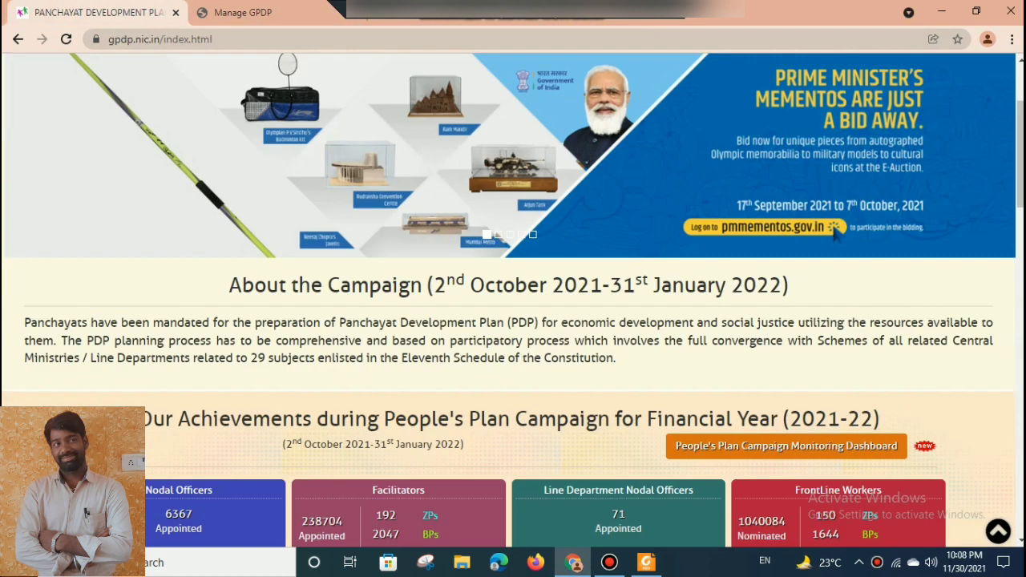
pyautogui.click(828, 490)
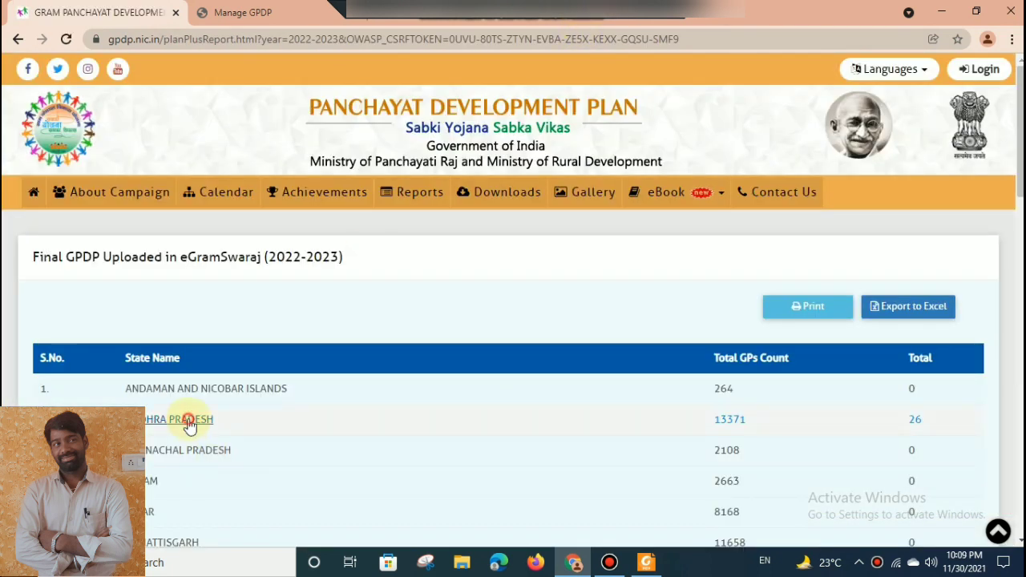
# Drill down the report through Andhra Pradesh, Y.S.R. district and Duvvur block, and check the Krishnampalli Gram Panchayat's plan entry.
pyautogui.click(189, 419)
pyautogui.scroll(-5, 419, 291)
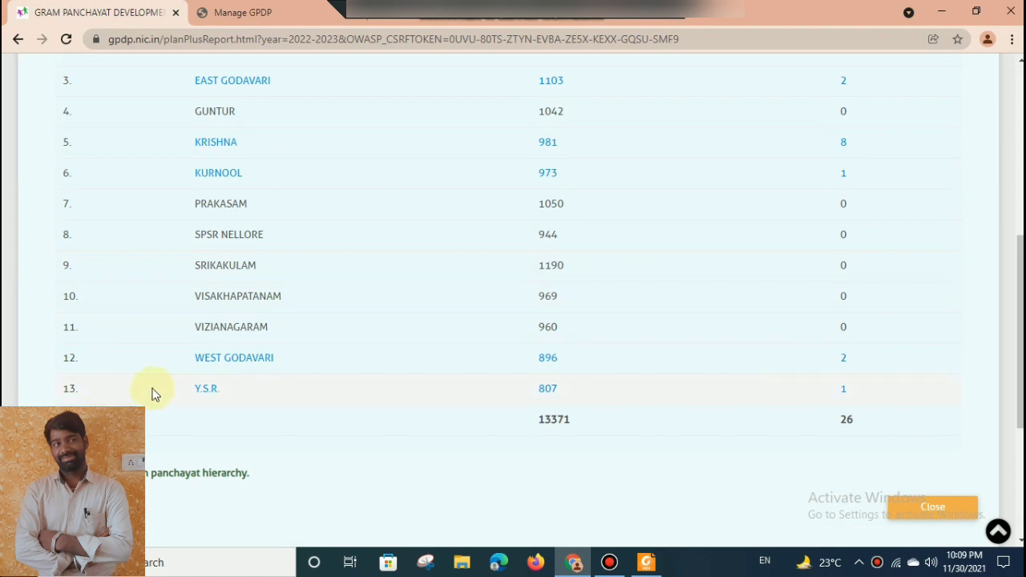
pyautogui.click(206, 389)
pyautogui.scroll(-20, 901, 298)
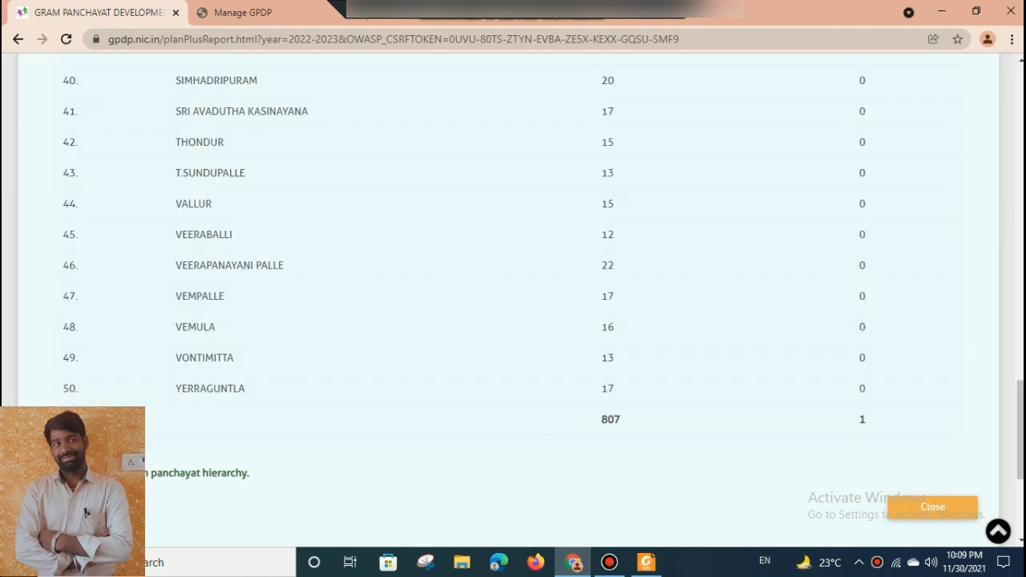
pyautogui.scroll(5, 306, 234)
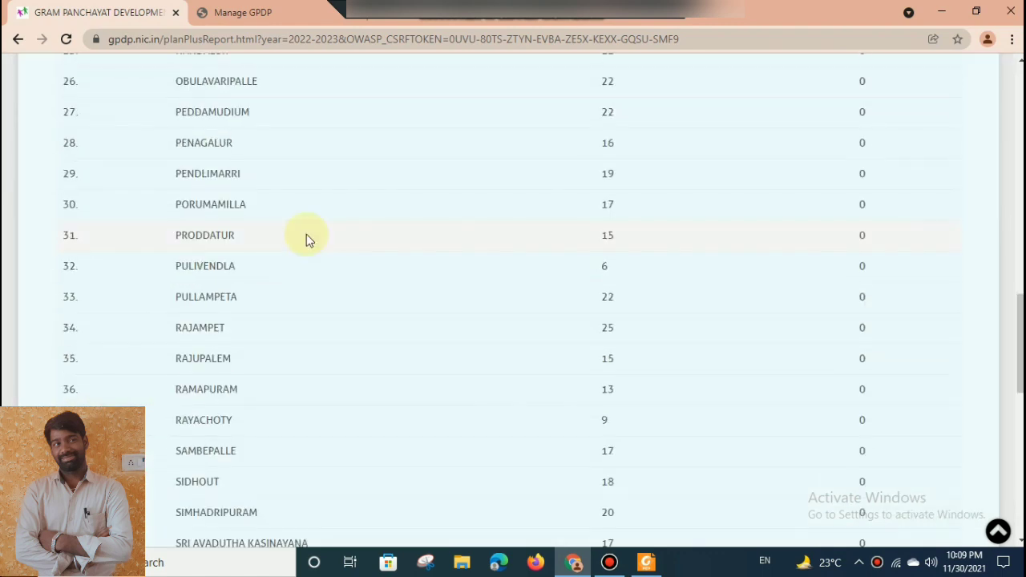
pyautogui.click(1021, 167)
pyautogui.scroll(5, 844, 157)
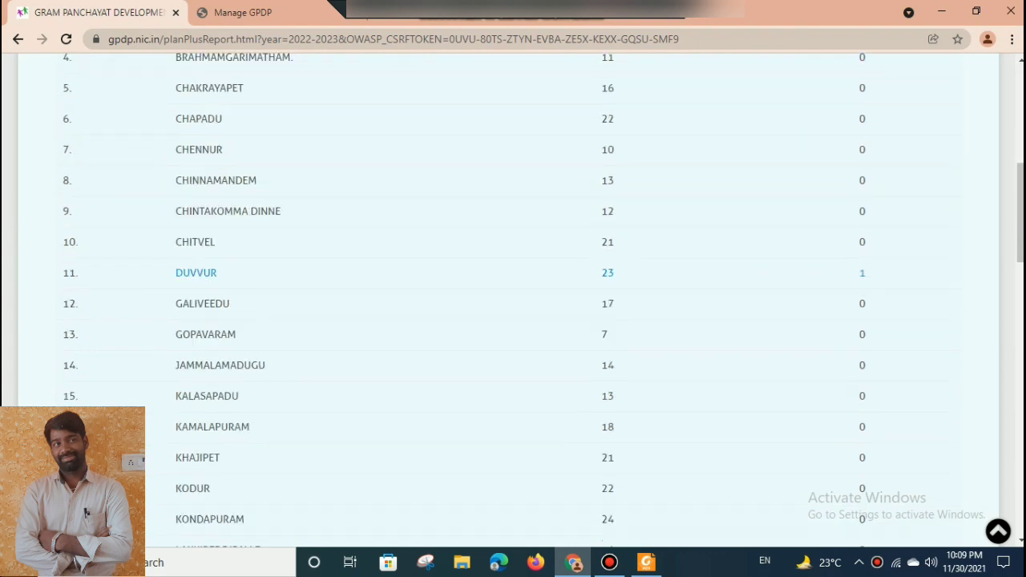
pyautogui.click(197, 484)
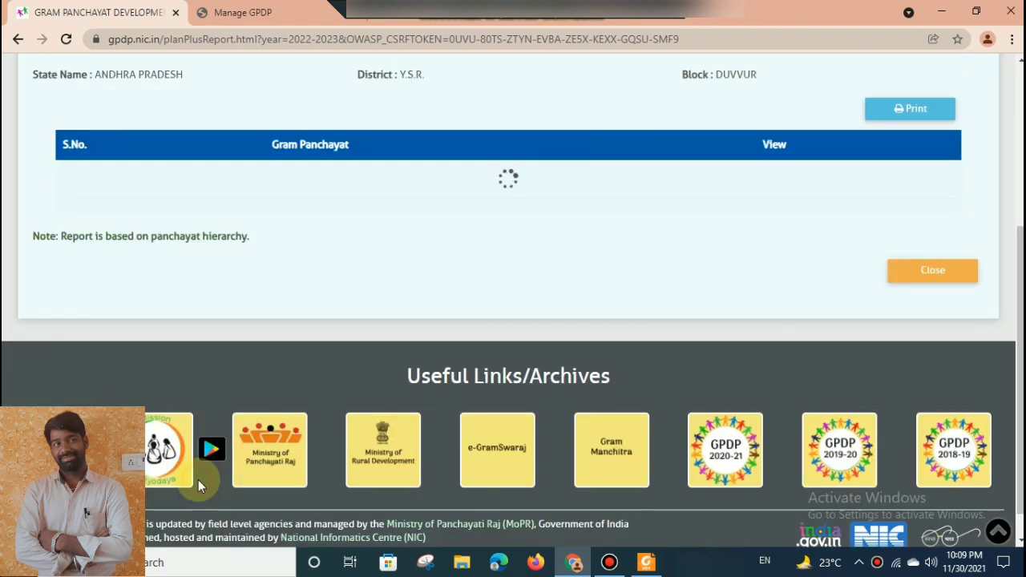
pyautogui.moveTo(1020, 282); pyautogui.dragTo(1003, 377)
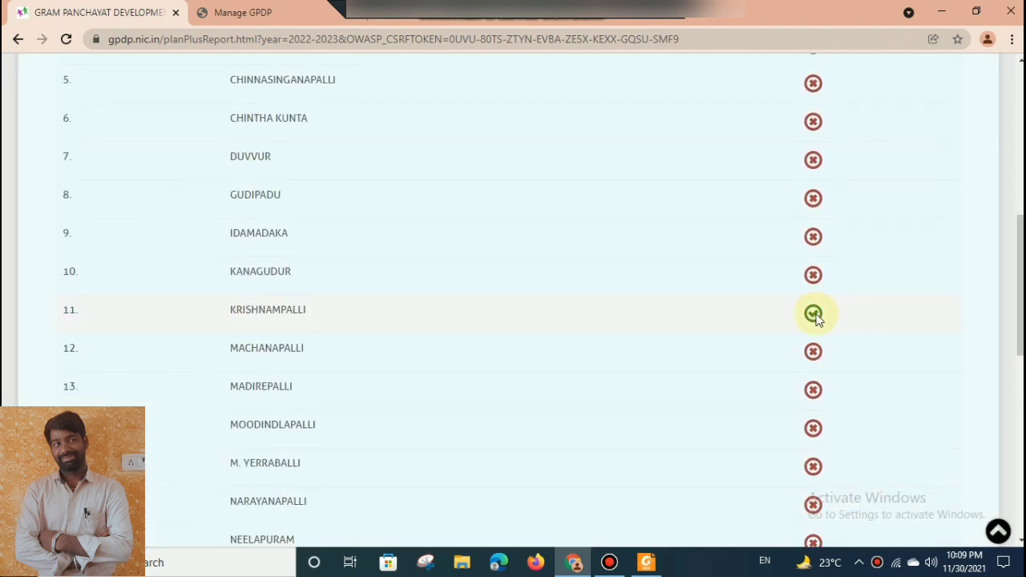